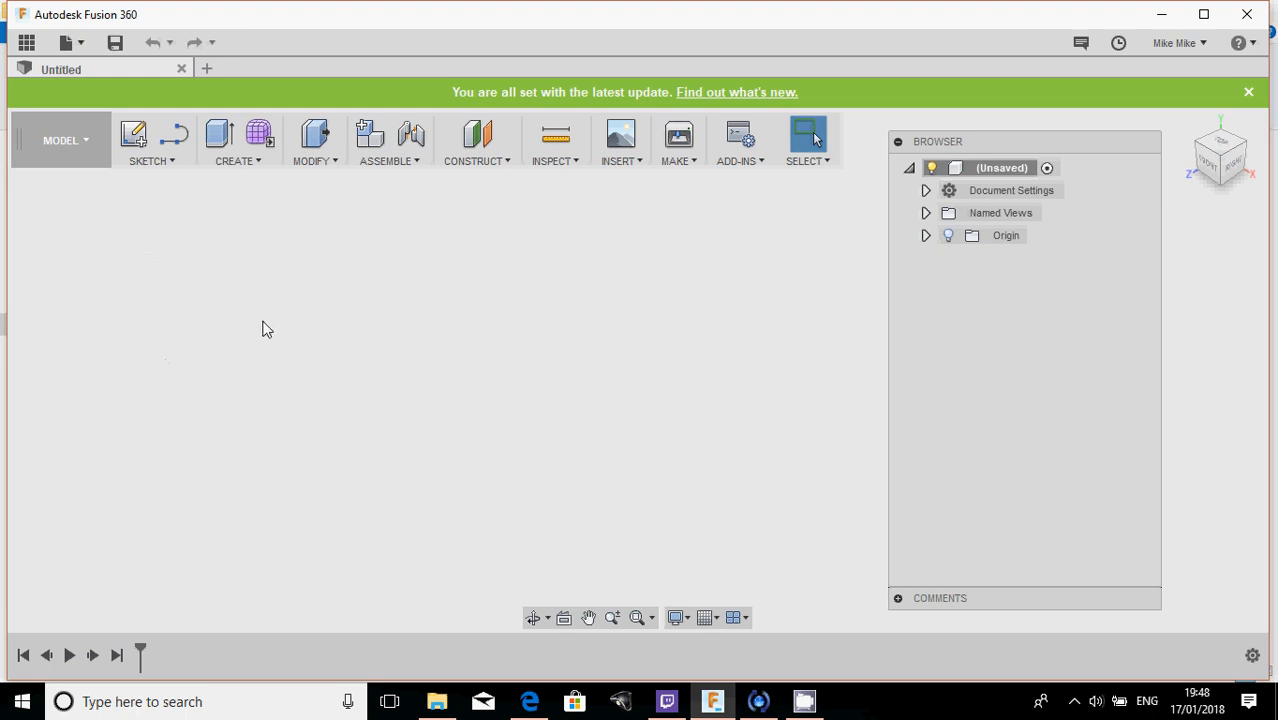
# - Position the Browser panel clear of the view cube and dismiss the update notification banner
pyautogui.moveTo(1003, 145); pyautogui.dragTo(1061, 139)
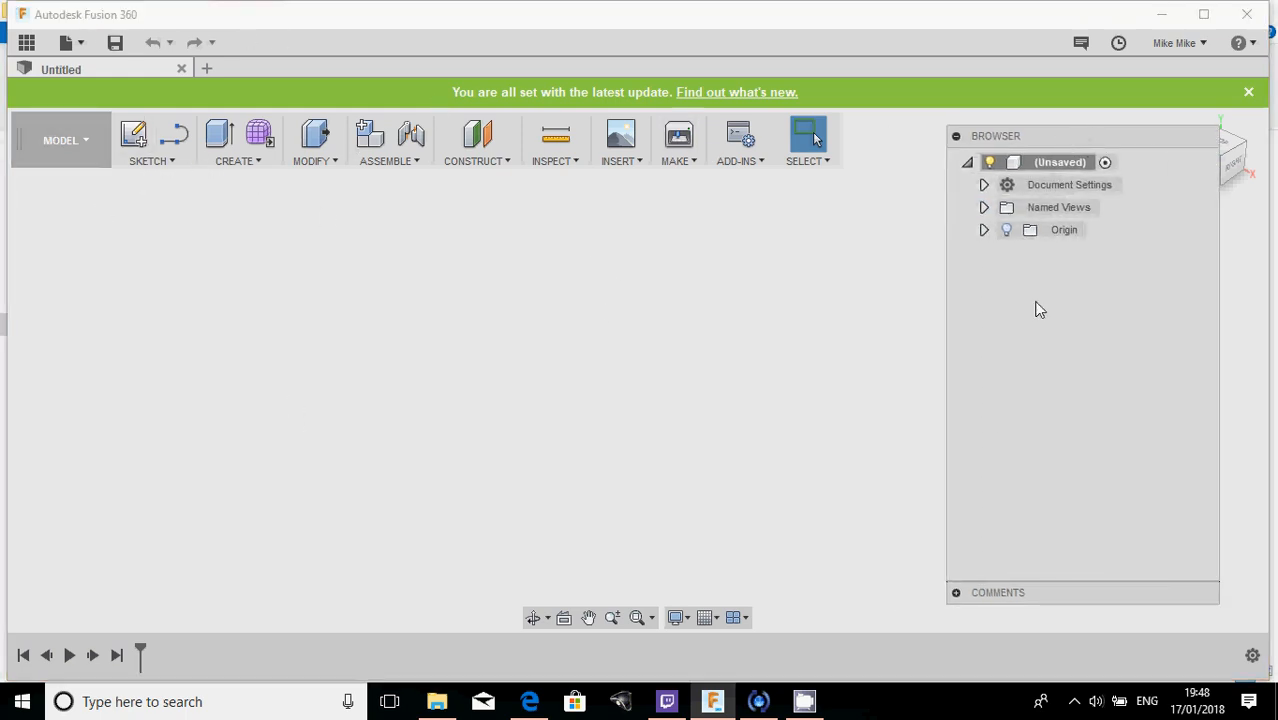
pyautogui.moveTo(1110, 137); pyautogui.dragTo(1057, 133)
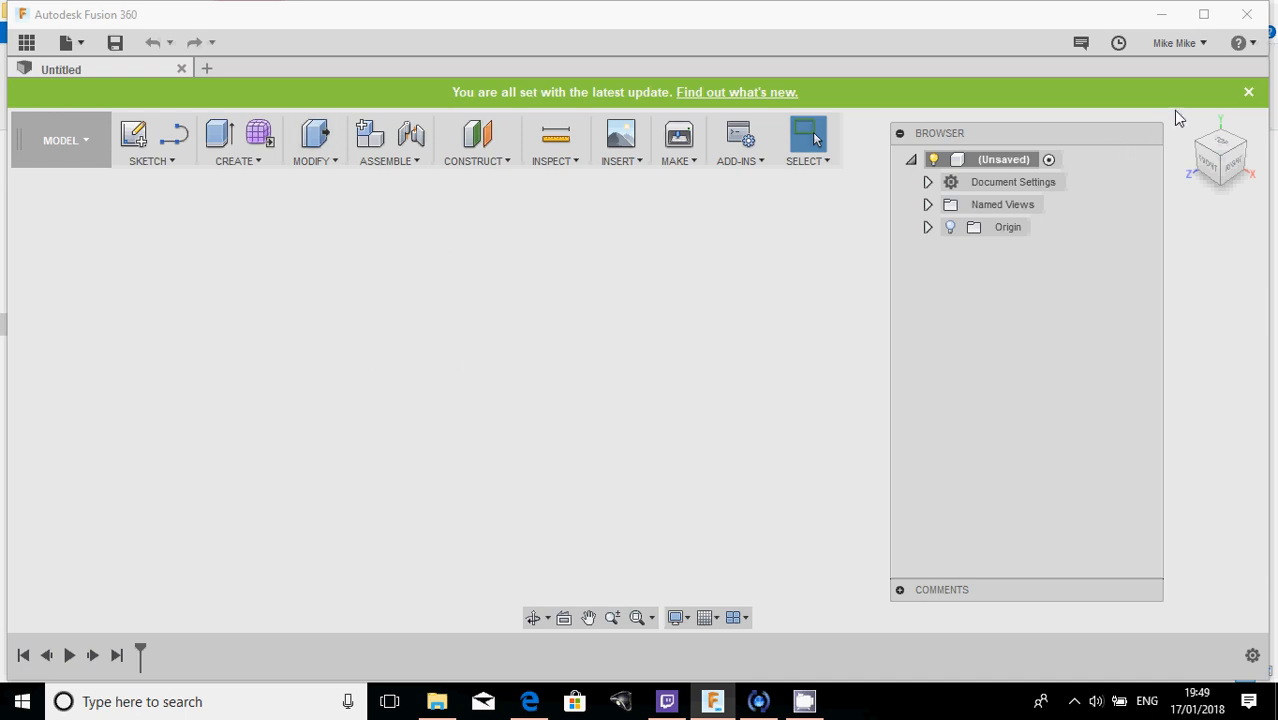
pyautogui.click(1248, 92)
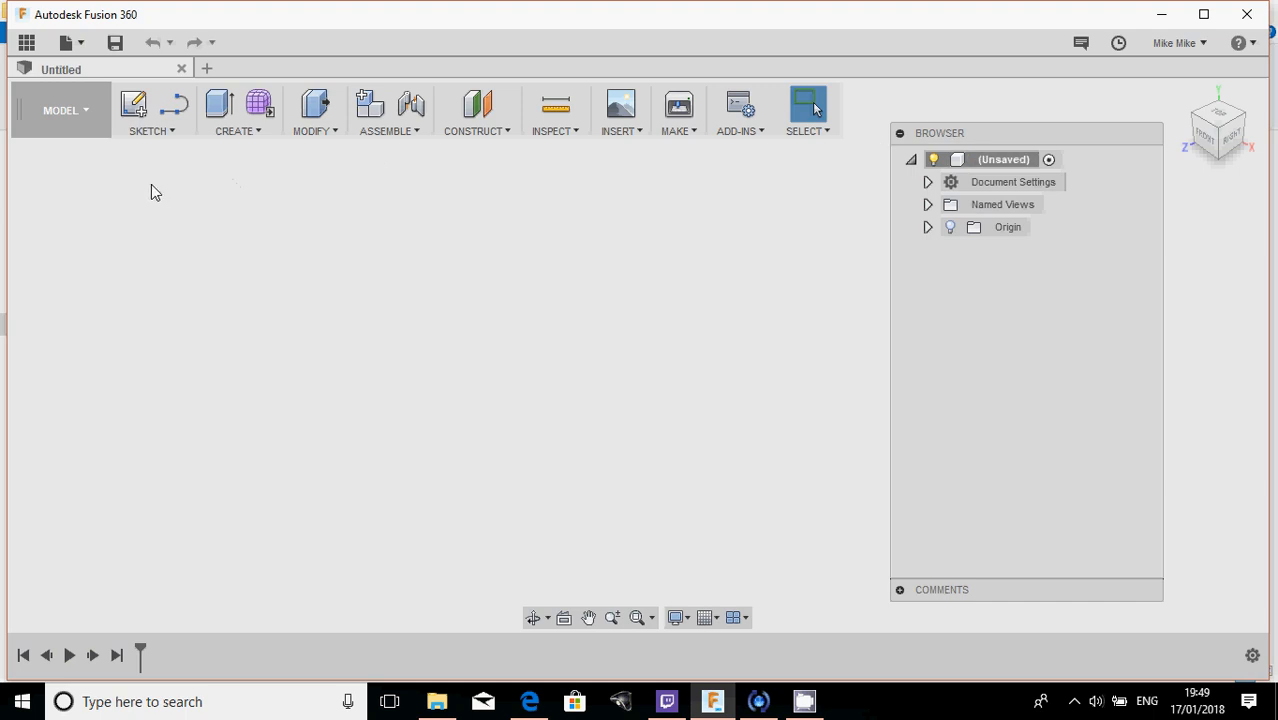
pyautogui.click(75, 113)
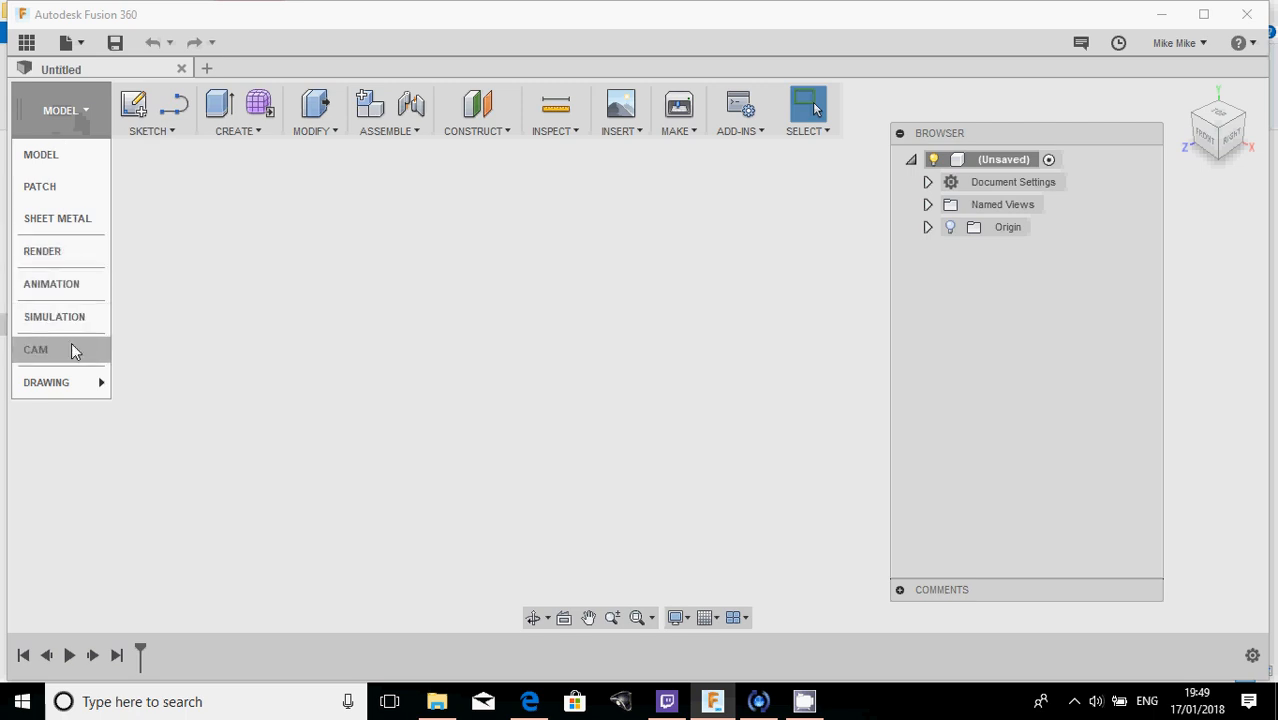
pyautogui.click(44, 112)
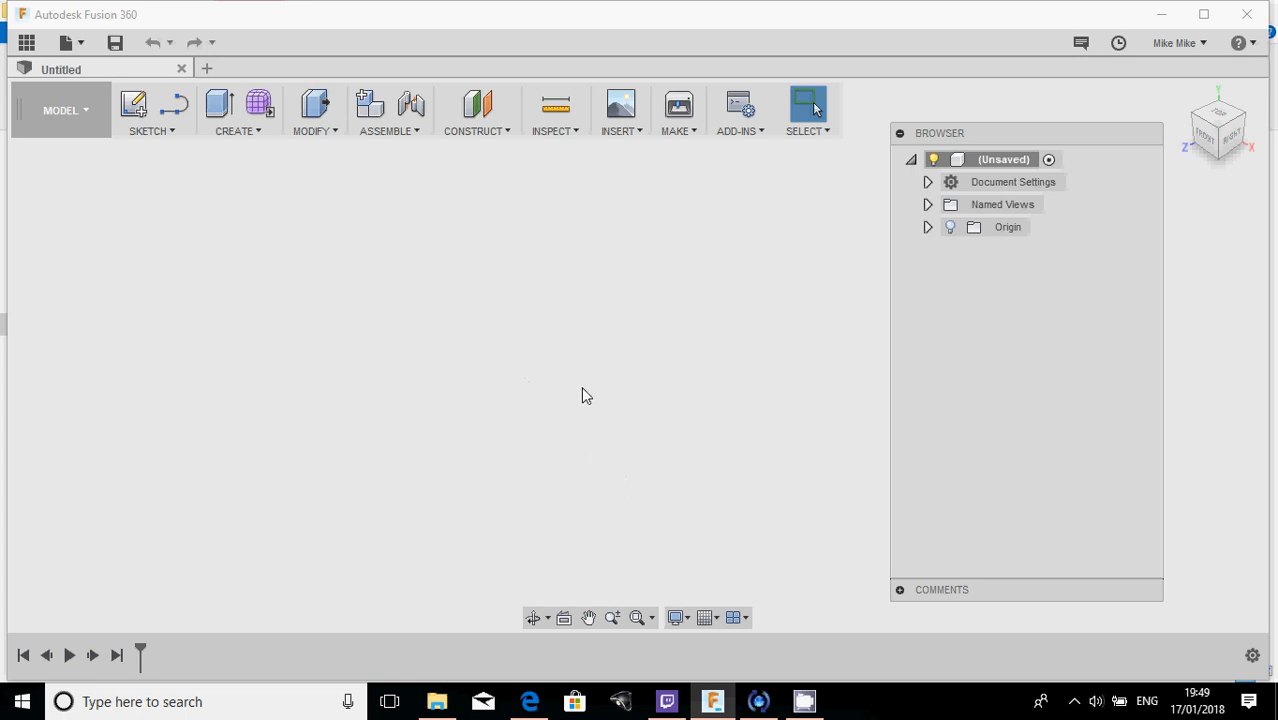
# - Shift the Browser panel slightly and show the origin planes and axes in the model
pyautogui.moveTo(997, 136)
pyautogui.mouseDown()
pyautogui.moveTo(1015, 126)
pyautogui.moveTo(994, 127)
pyautogui.mouseUp()
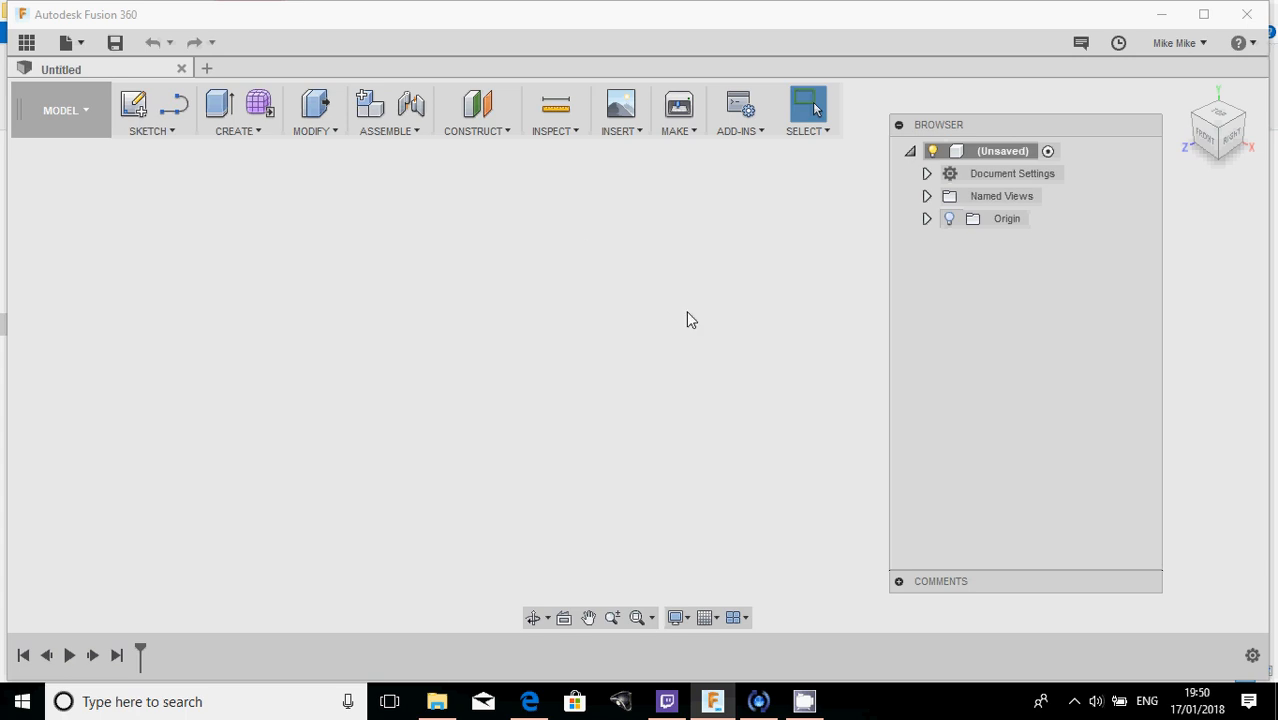
pyautogui.click(950, 219)
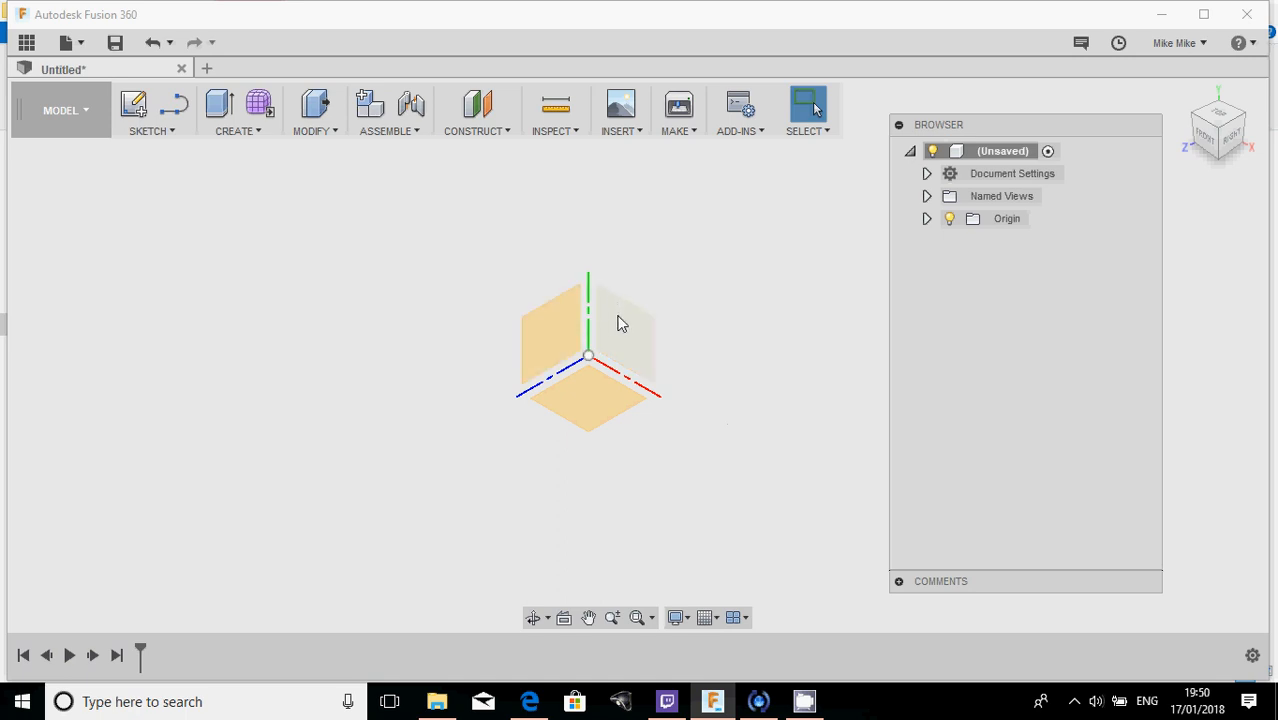
# - Examine the origin planes and axes from different angles and distances, and return to the home view
pyautogui.moveTo(618, 323); pyautogui.dragTo(620, 350, button='middle')
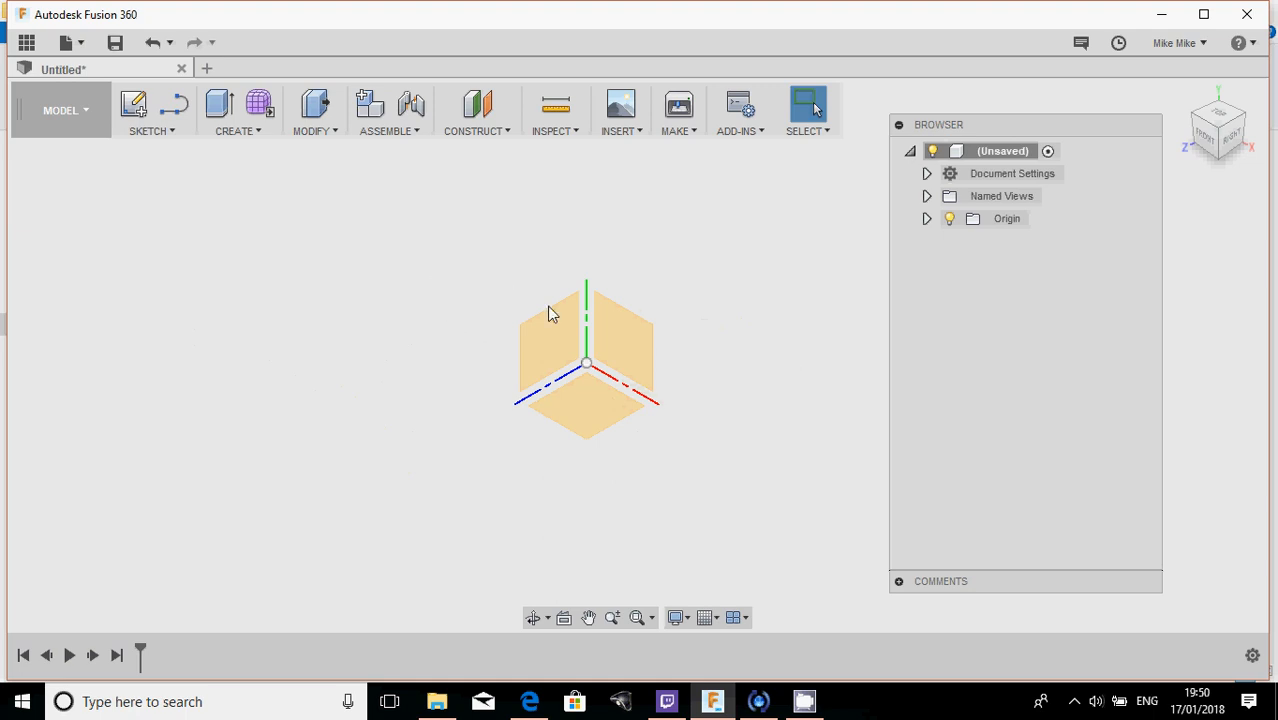
pyautogui.keyDown('shift'); pyautogui.moveTo(593, 362); pyautogui.dragTo(575, 322, button='middle'); pyautogui.keyUp('shift')
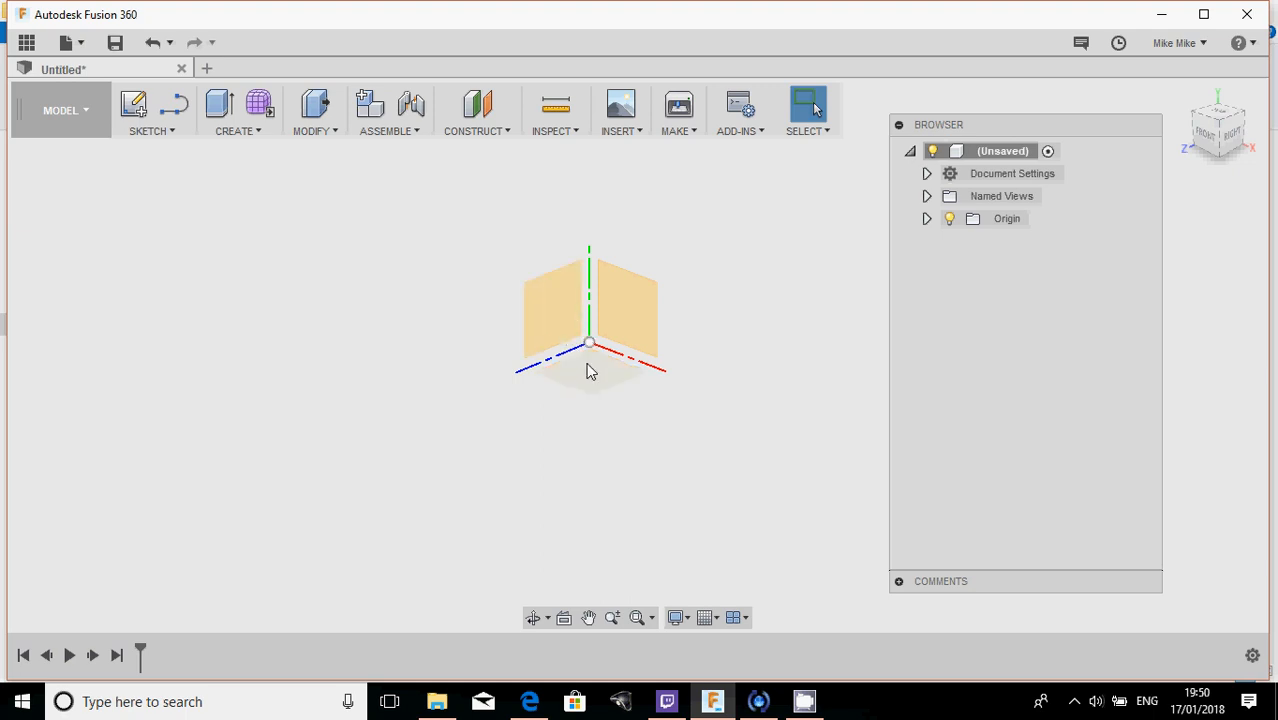
pyautogui.scroll(-3, 587, 363)
pyautogui.scroll(2, 587, 363)
pyautogui.scroll(-2, 587, 363)
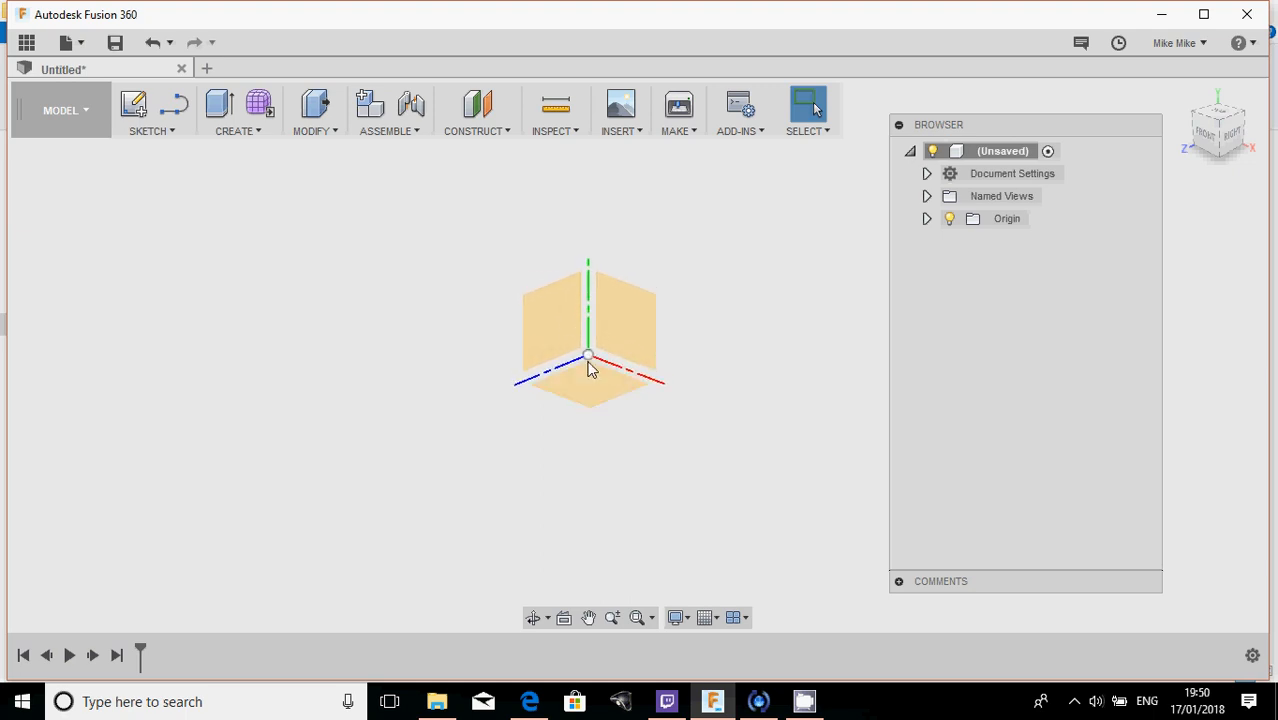
pyautogui.scroll(2, 594, 343)
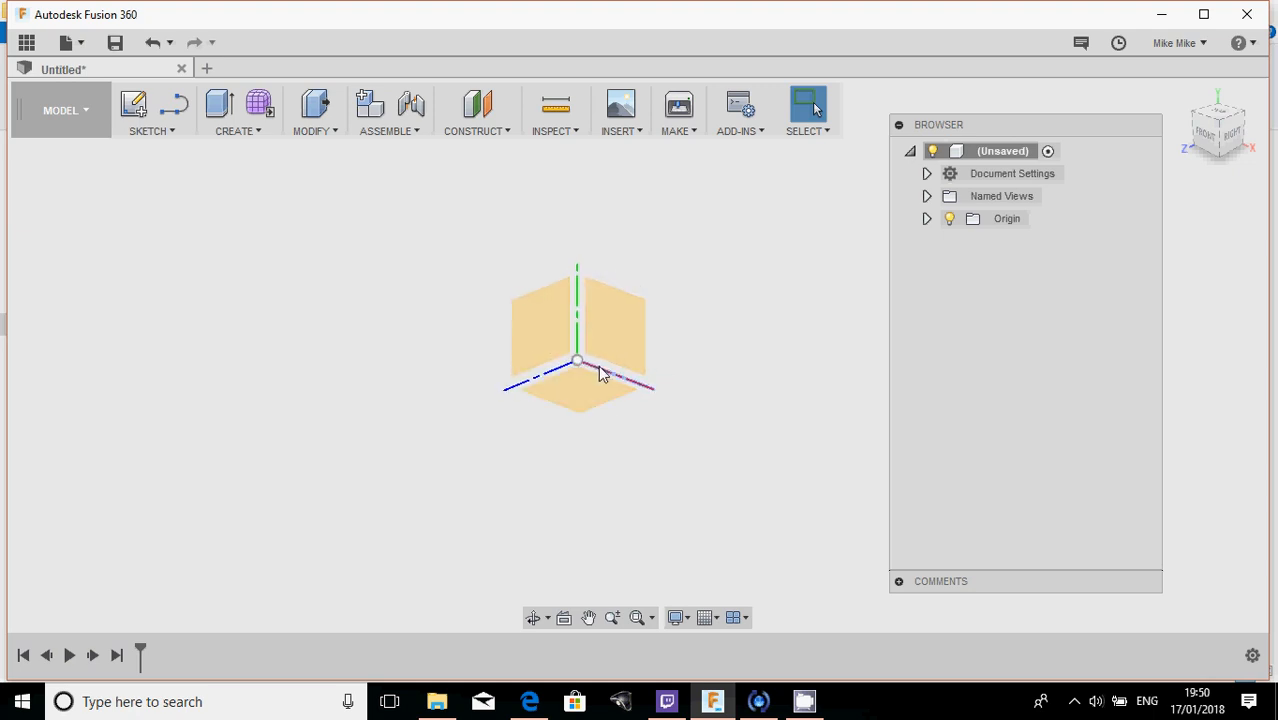
pyautogui.scroll(2, 599, 368)
pyautogui.moveTo(596, 367)
pyautogui.mouseDown(button='middle')
pyautogui.moveTo(465, 359)
pyautogui.moveTo(590, 344)
pyautogui.mouseUp(button='middle')
pyautogui.keyDown('shift'); pyautogui.moveTo(590, 348); pyautogui.dragTo(542, 349, button='middle'); pyautogui.keyUp('shift')
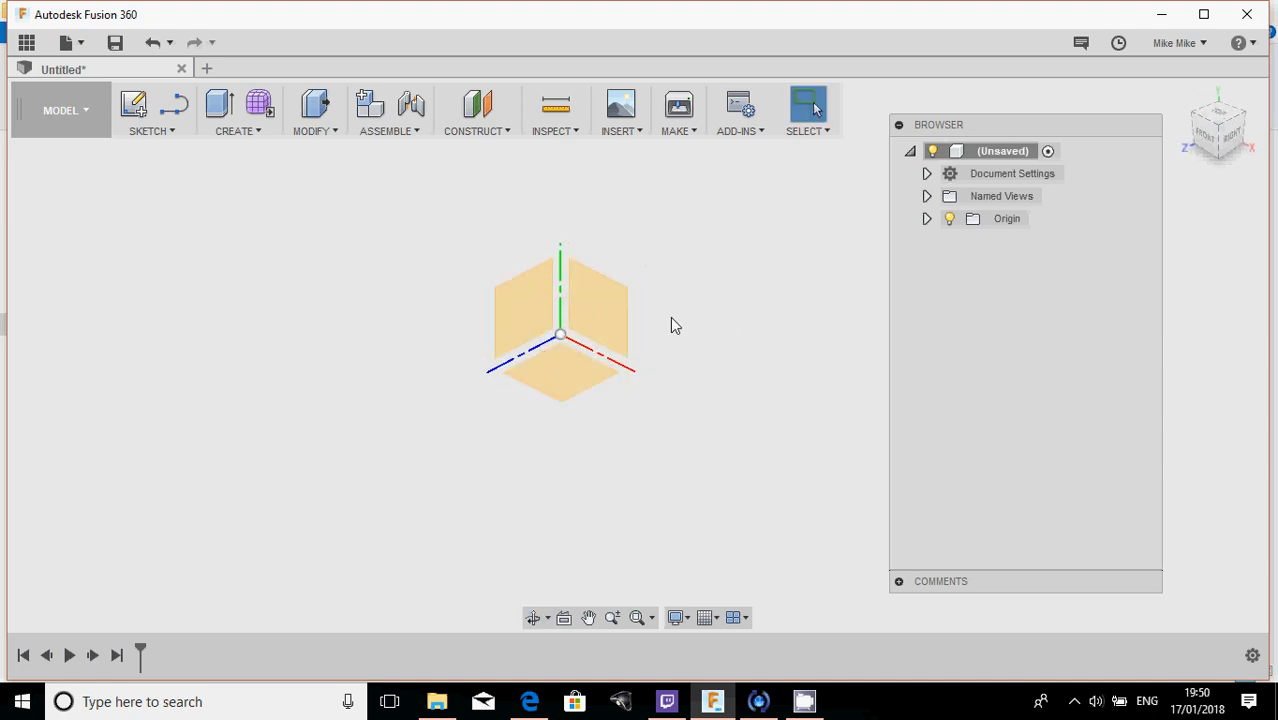
pyautogui.keyDown('shift'); pyautogui.moveTo(599, 308); pyautogui.dragTo(679, 417, button='middle'); pyautogui.keyUp('shift')
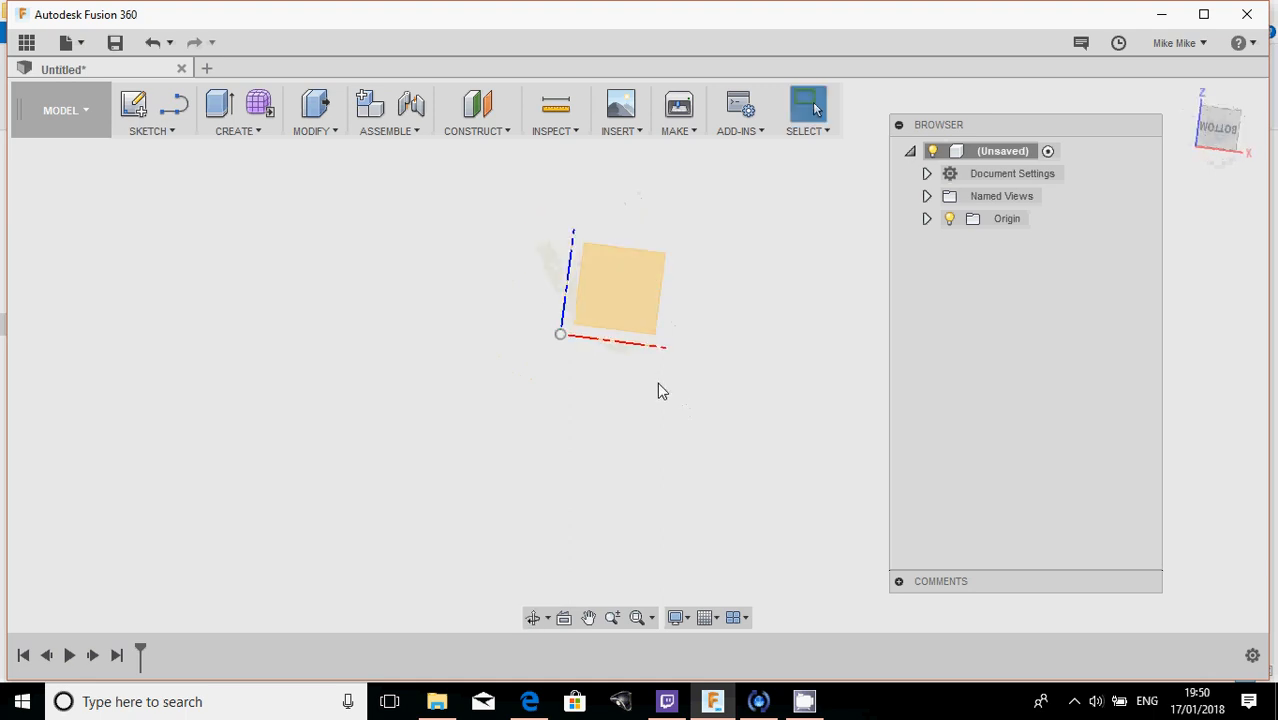
pyautogui.click(1184, 92)
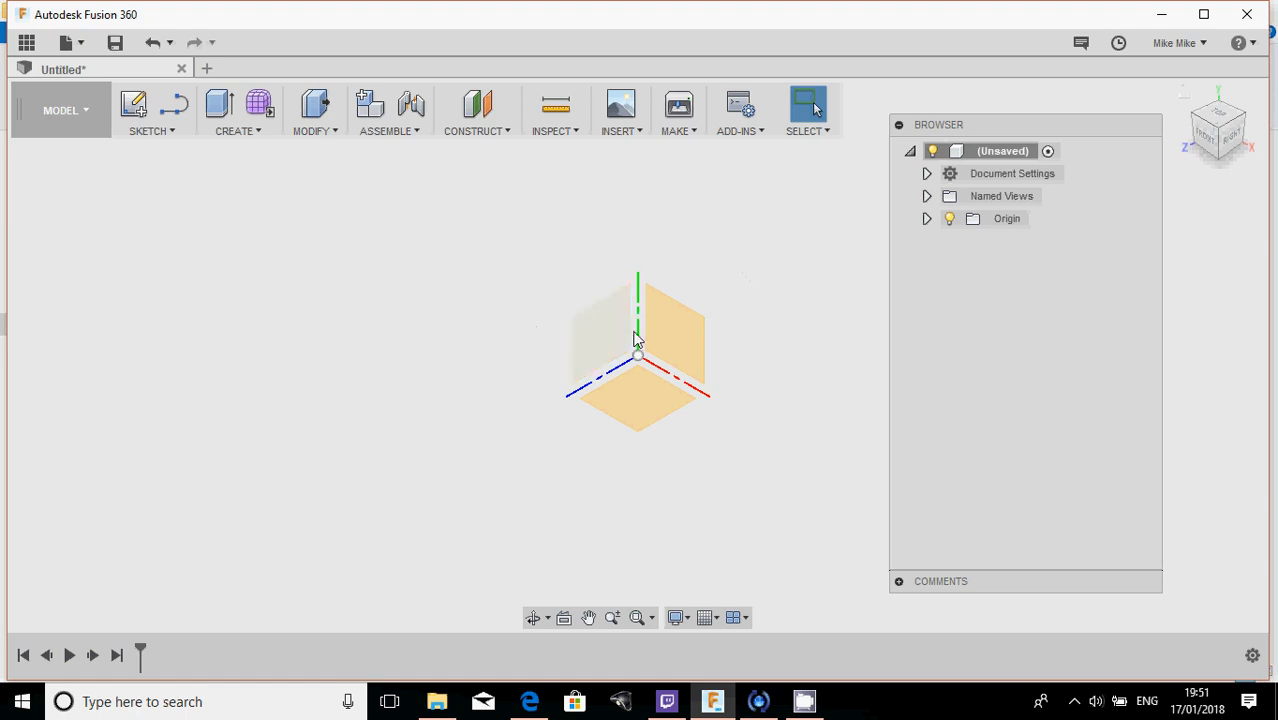
pyautogui.moveTo(636, 330); pyautogui.dragTo(506, 331, button='middle')
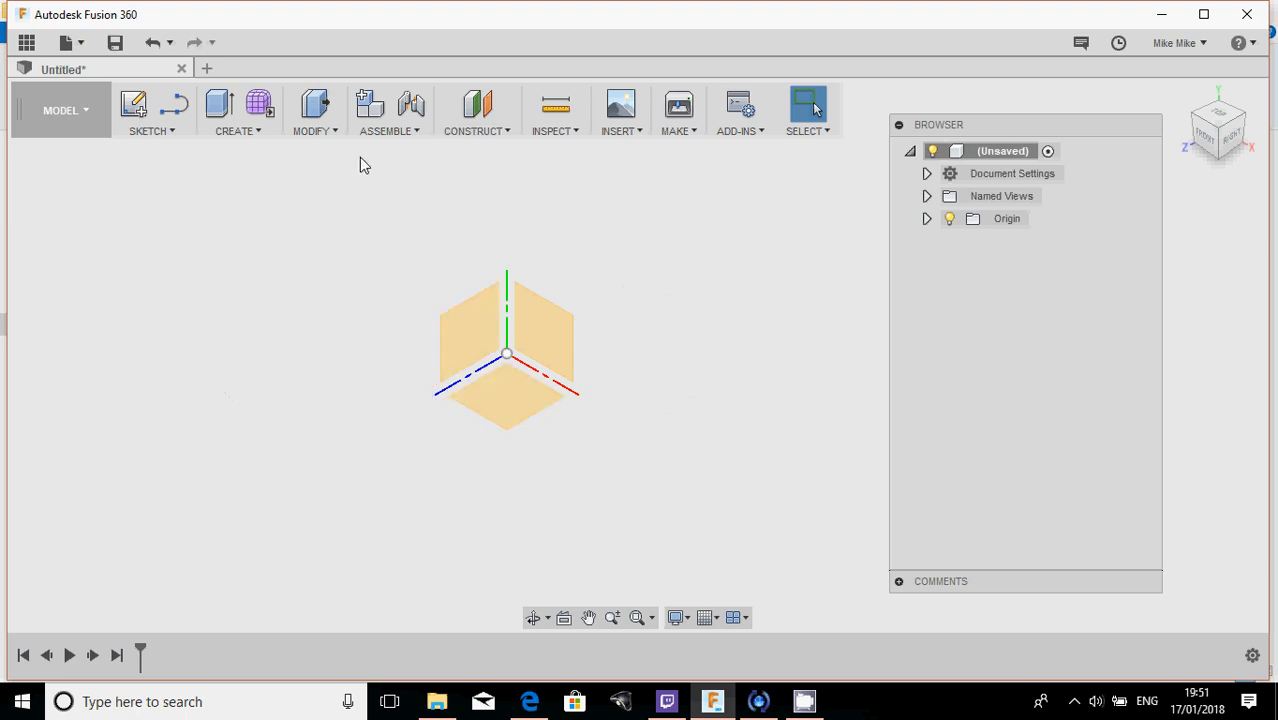
pyautogui.click(161, 130)
pyautogui.click(322, 14)
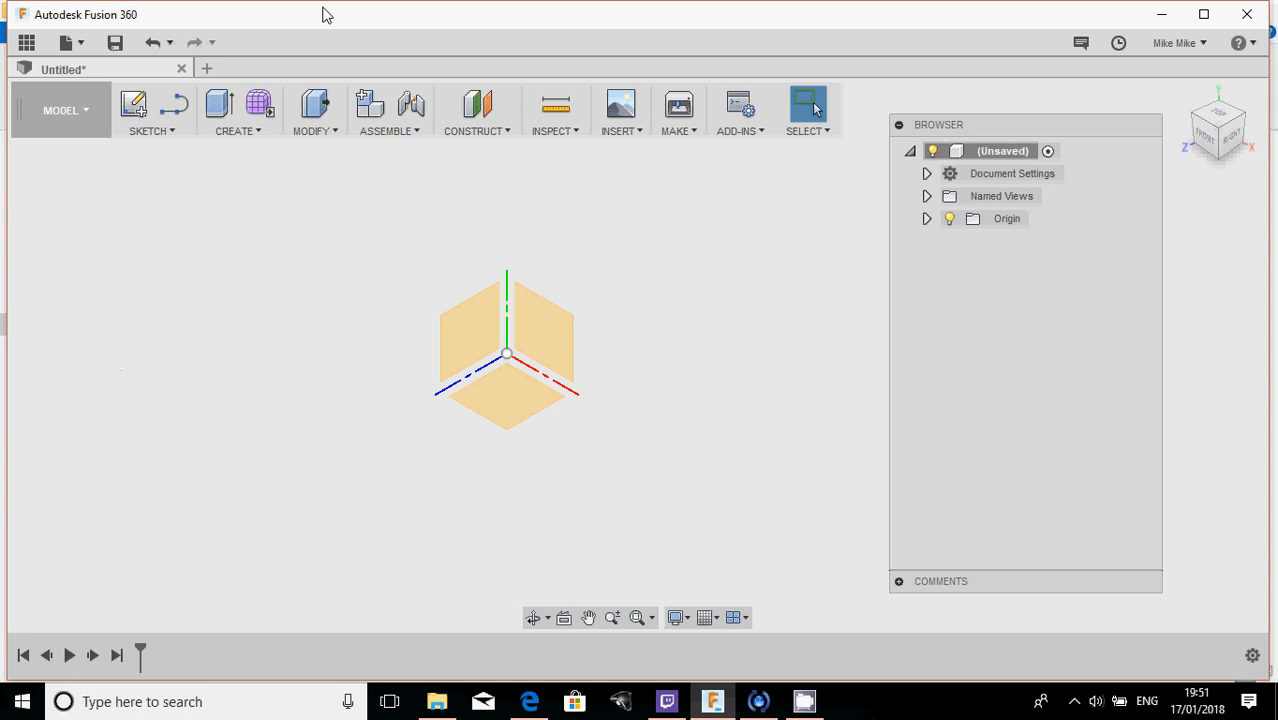
pyautogui.click(247, 131)
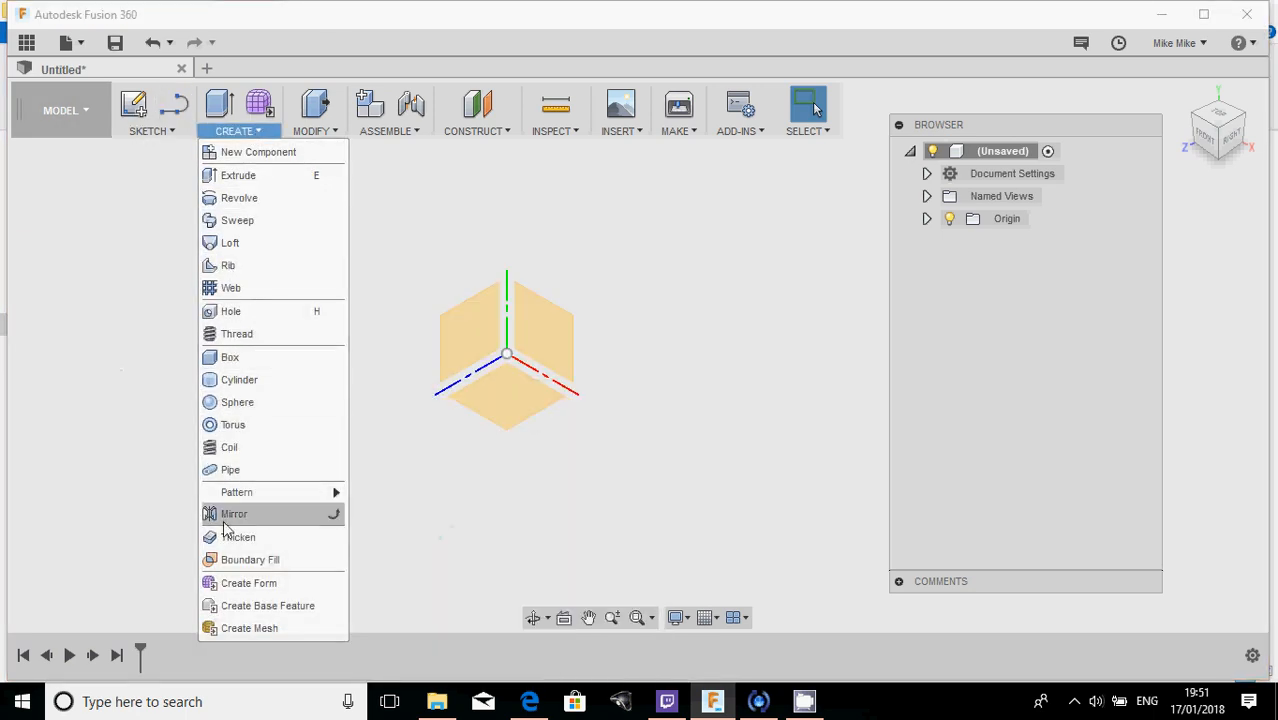
pyautogui.click(172, 326)
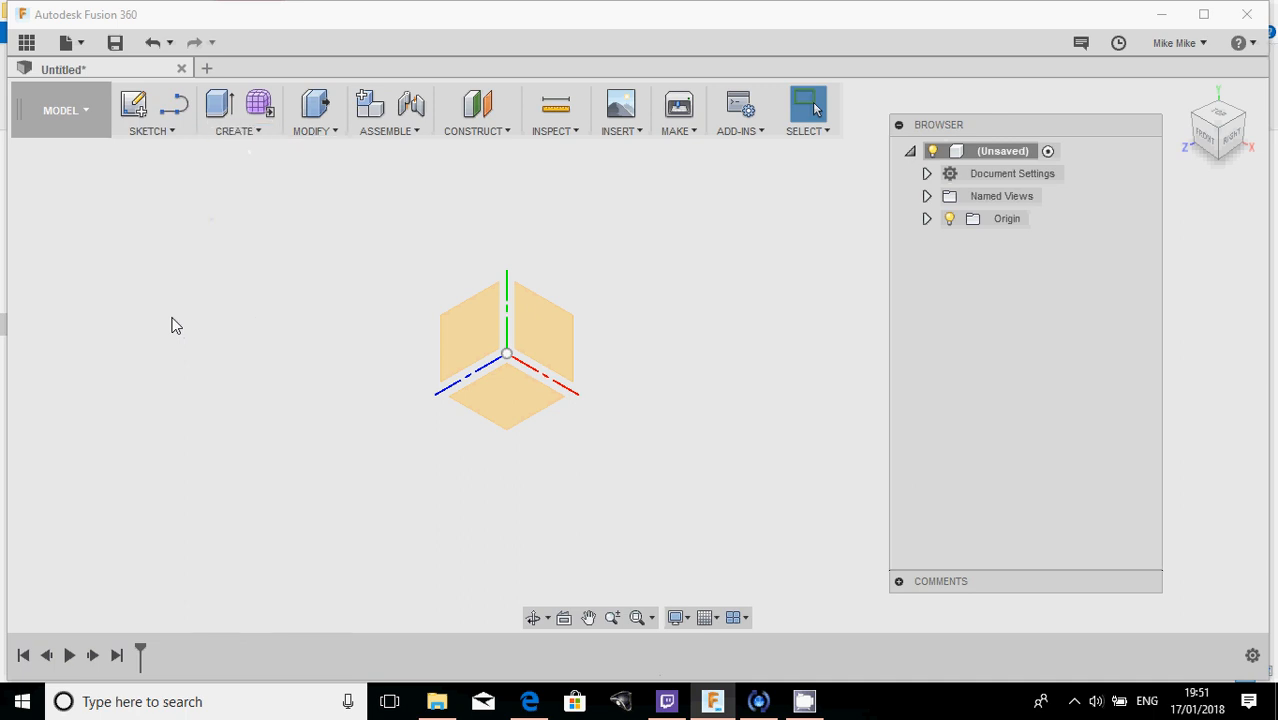
pyautogui.click(151, 139)
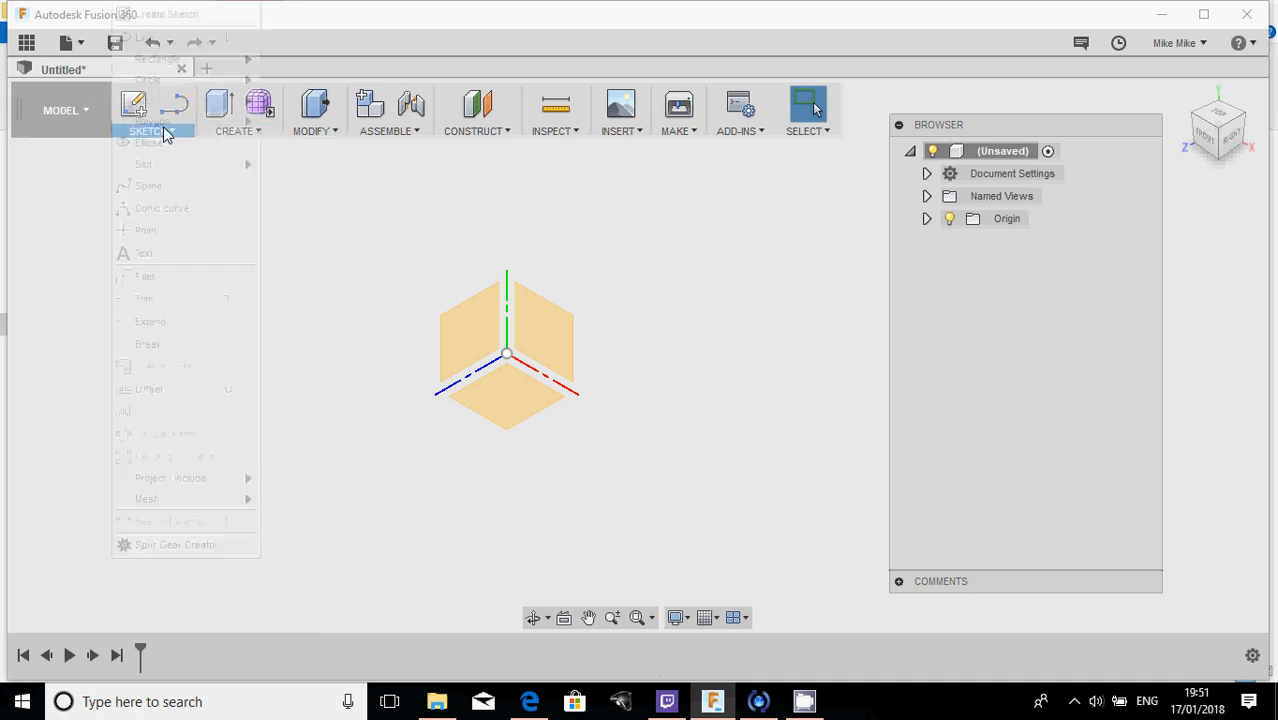
pyautogui.click(413, 222)
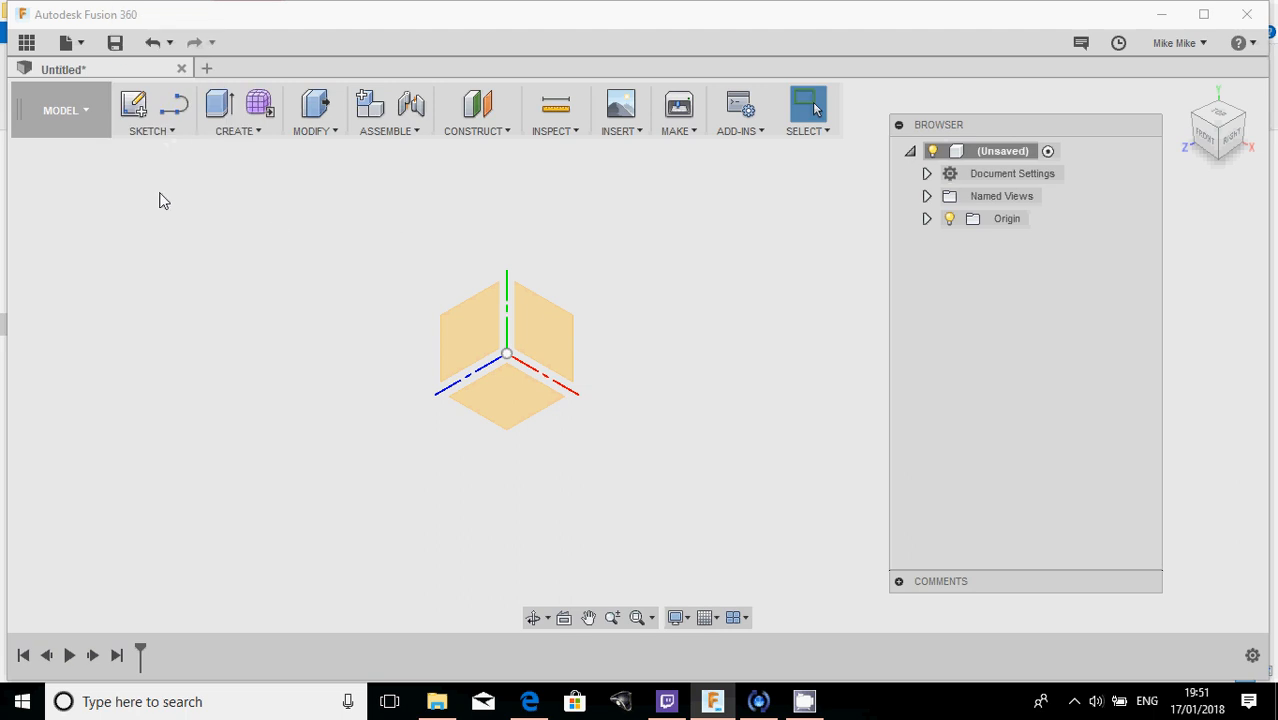
pyautogui.click(166, 135)
pyautogui.moveTo(161, 88)
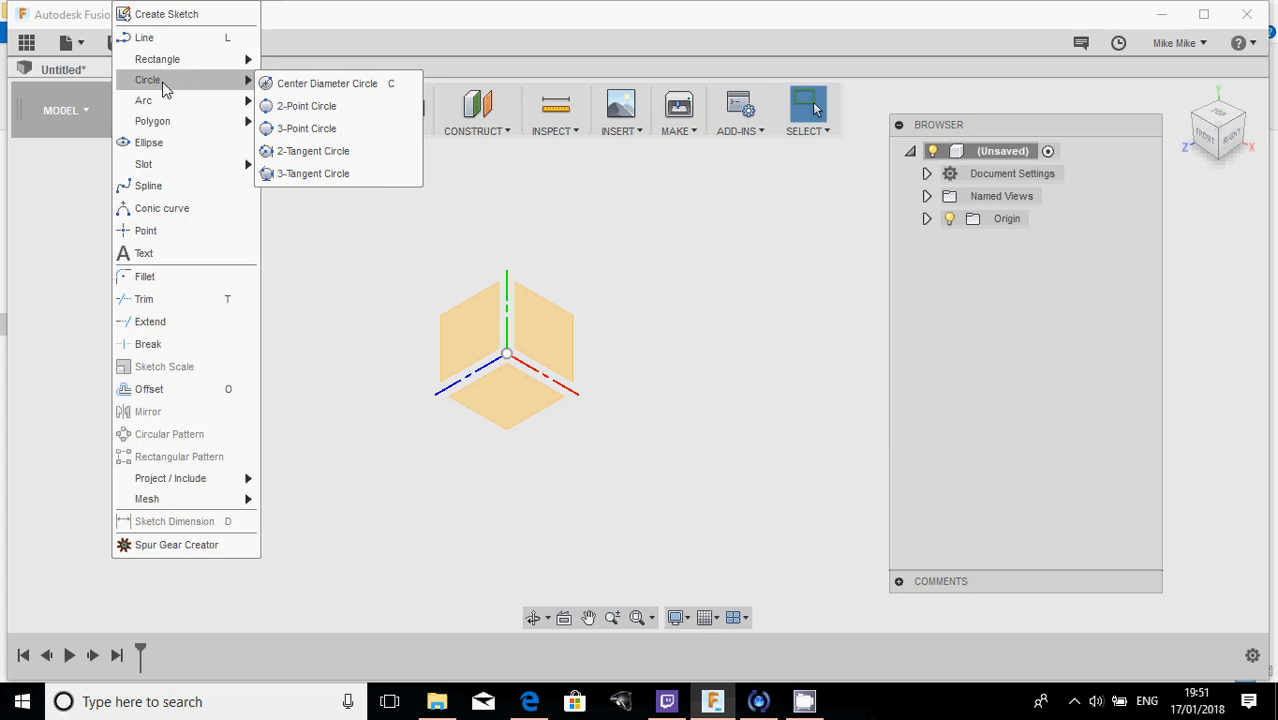
pyautogui.click(417, 219)
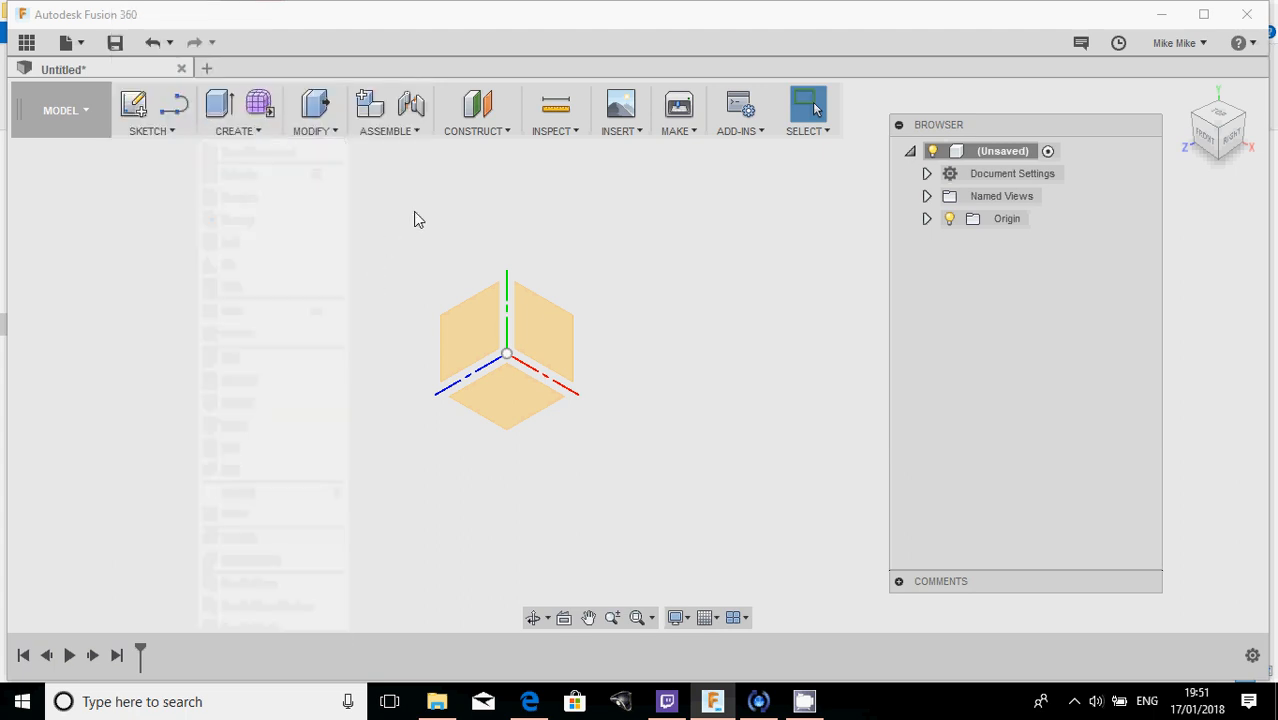
# - Sketch a 40 mm center diameter circle on the horizontal origin plane, centred away from the origin, and finish the sketch
pyautogui.click(160, 134)
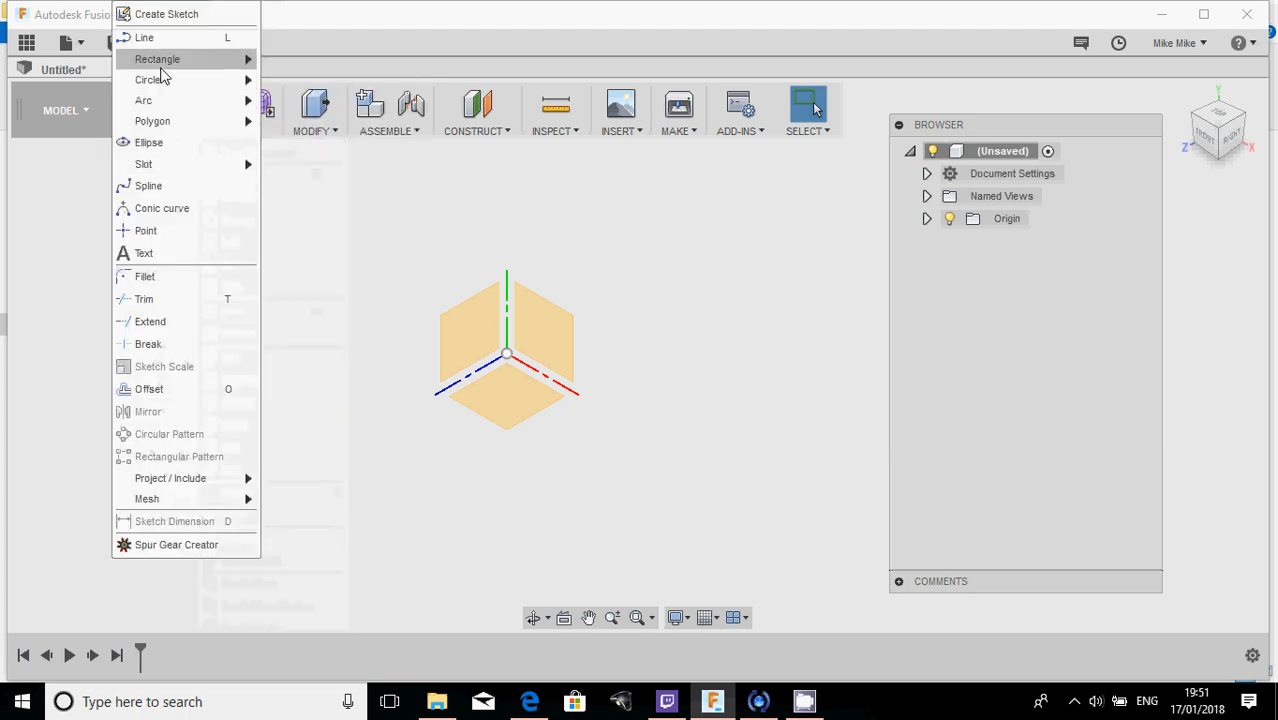
pyautogui.click(280, 86)
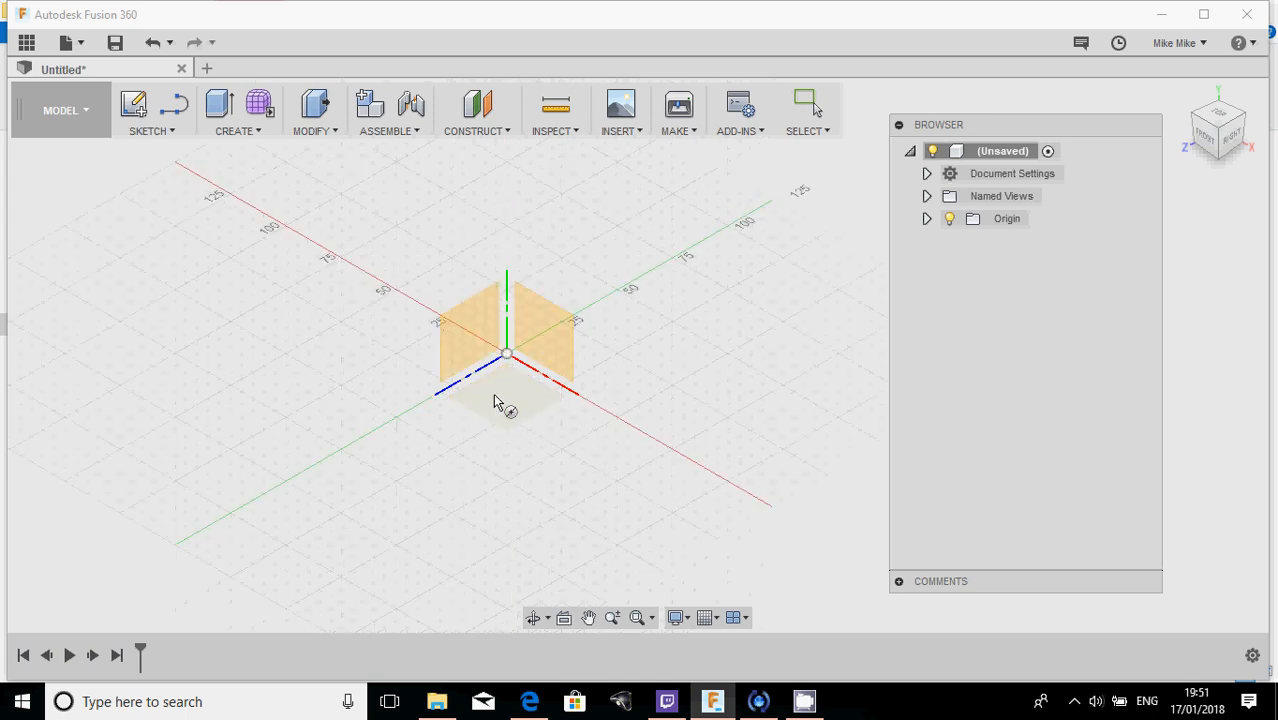
pyautogui.click(520, 408)
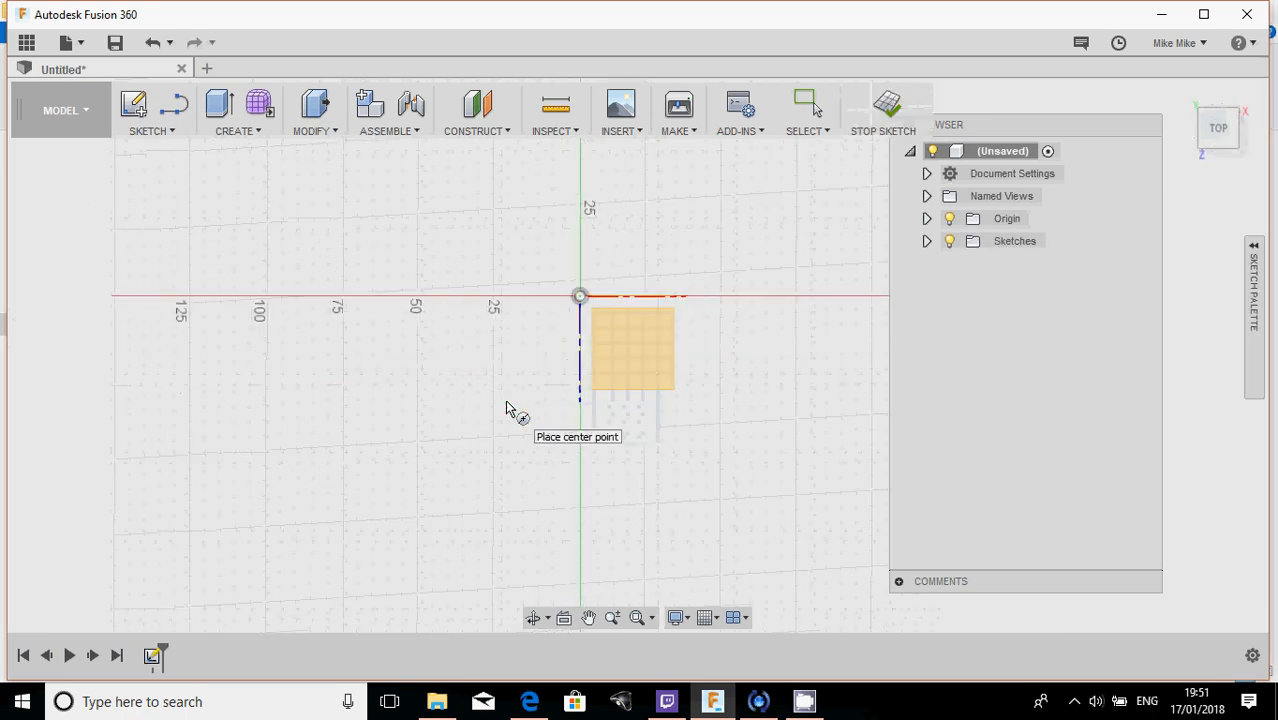
pyautogui.click(652, 350)
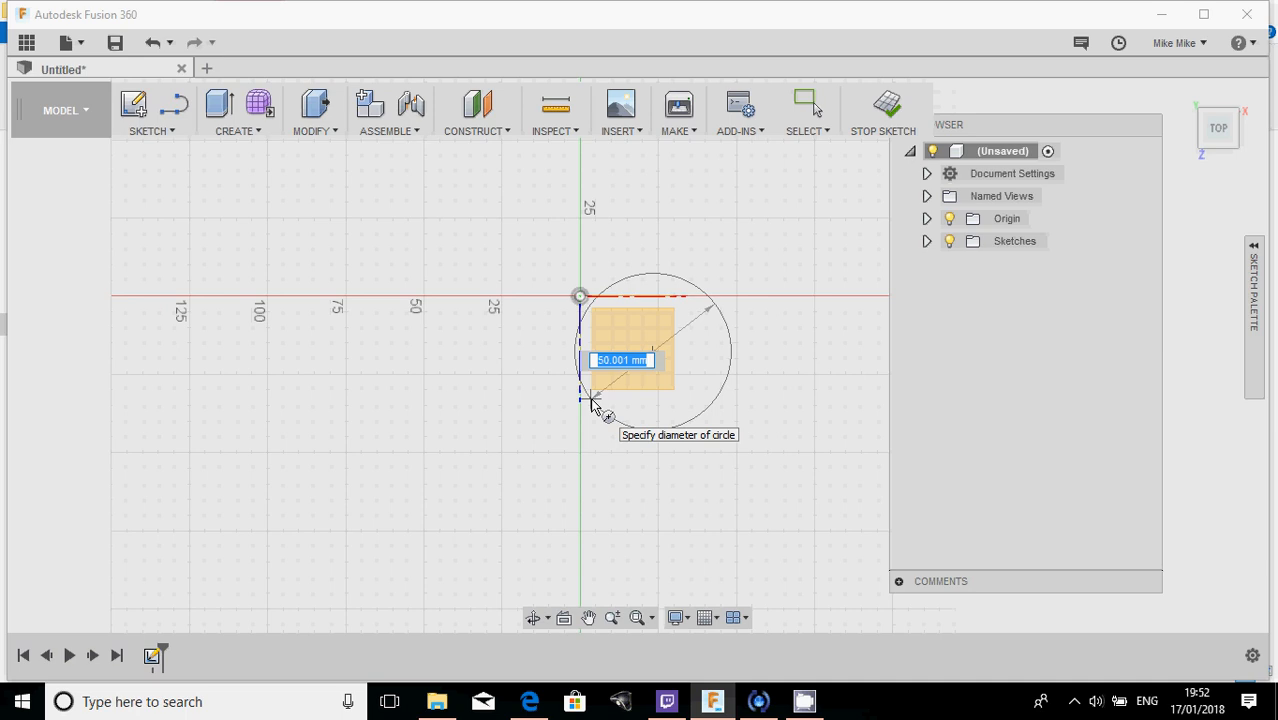
pyautogui.write('40')
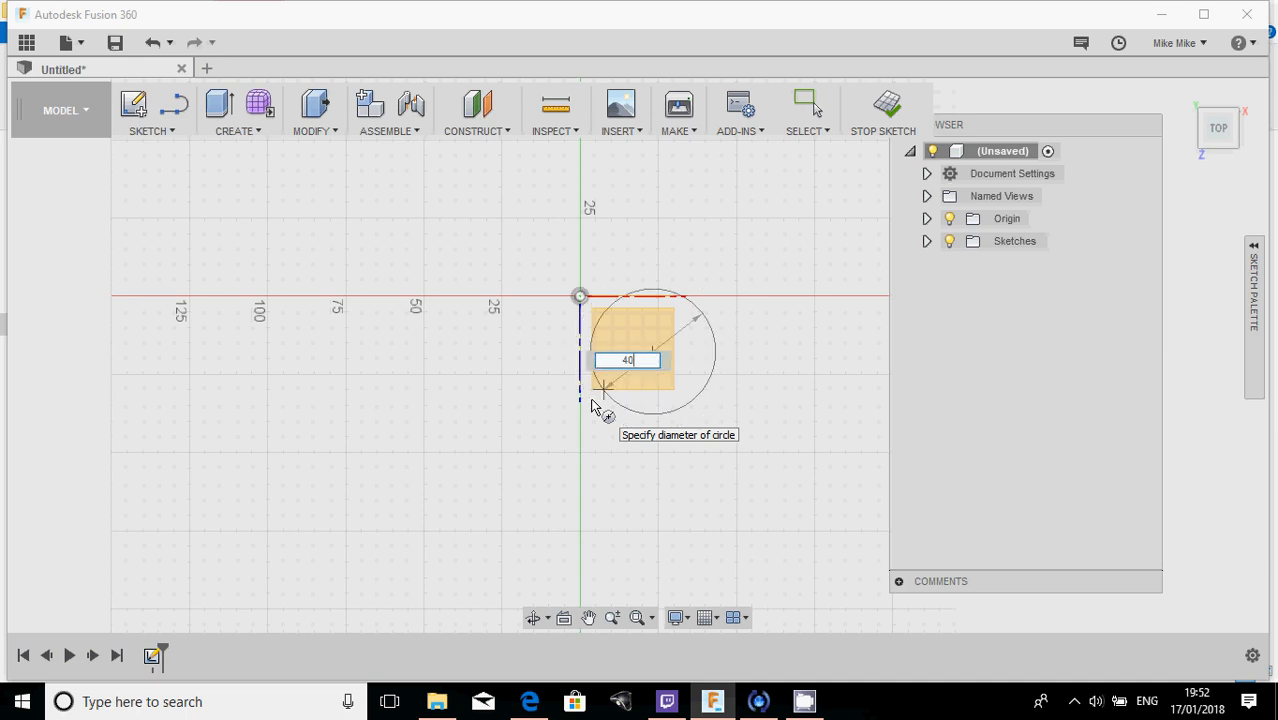
pyautogui.press('Tab')
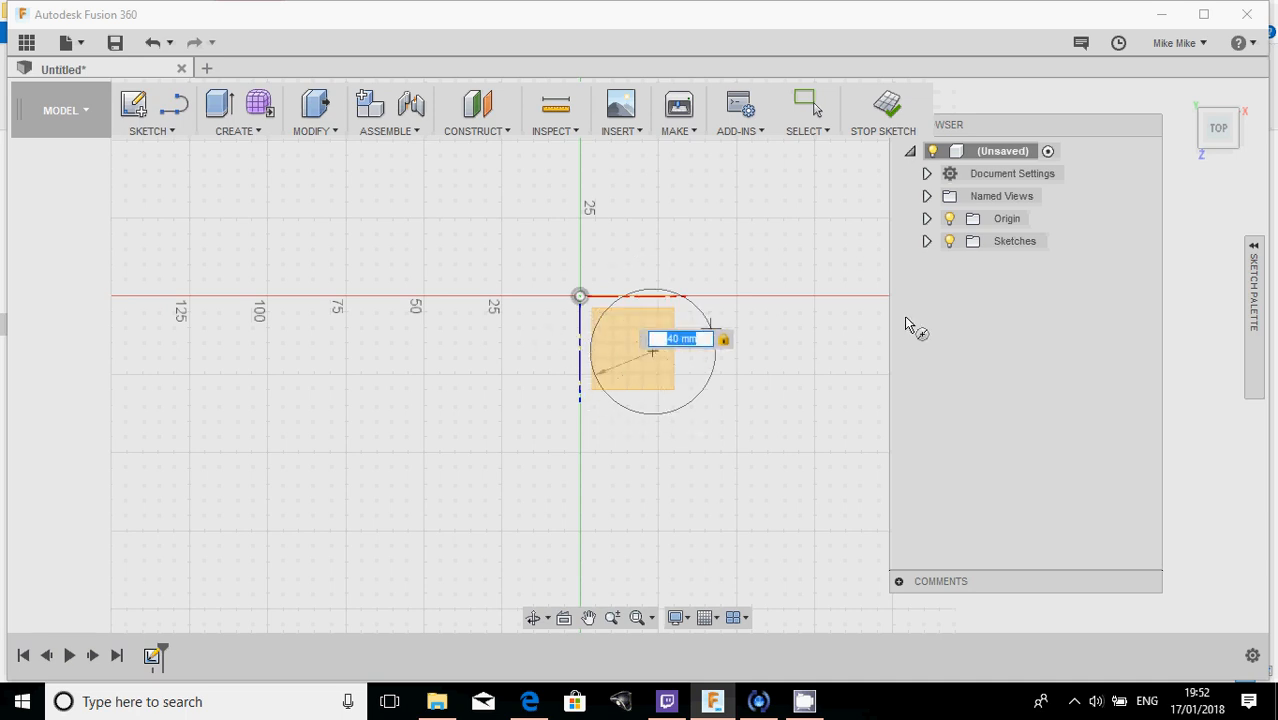
pyautogui.press('Return')
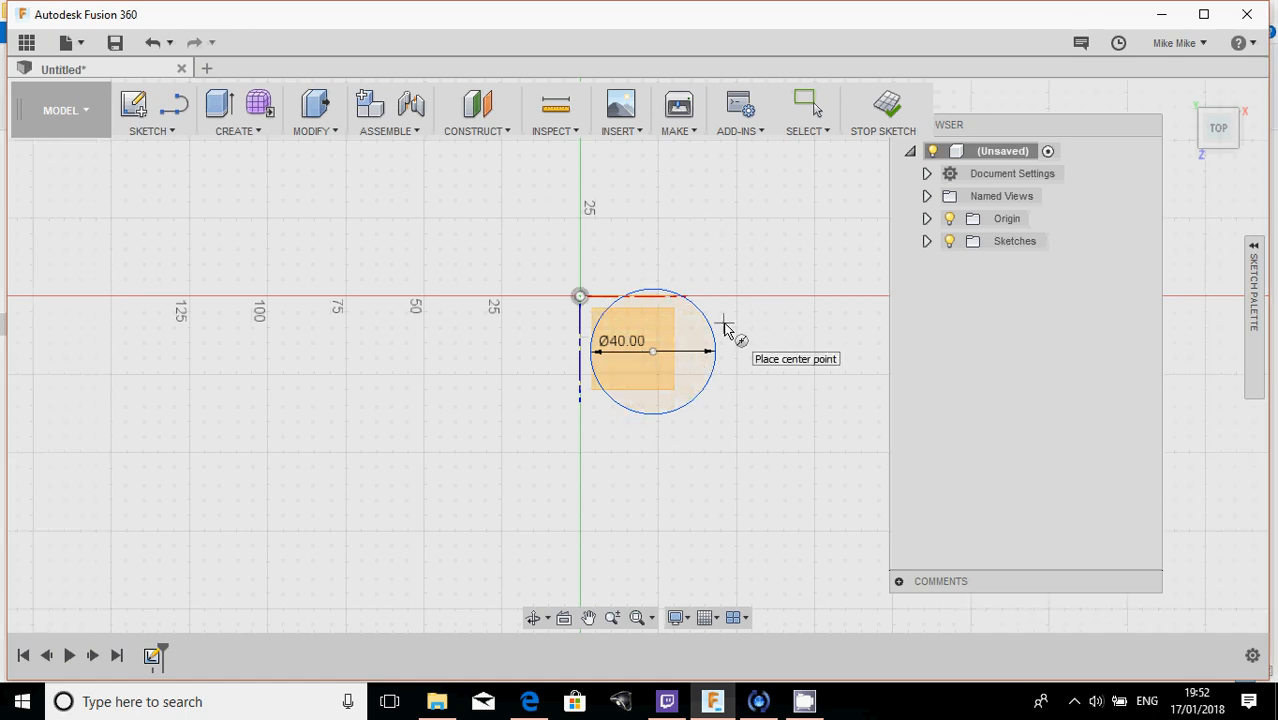
pyautogui.click(887, 105)
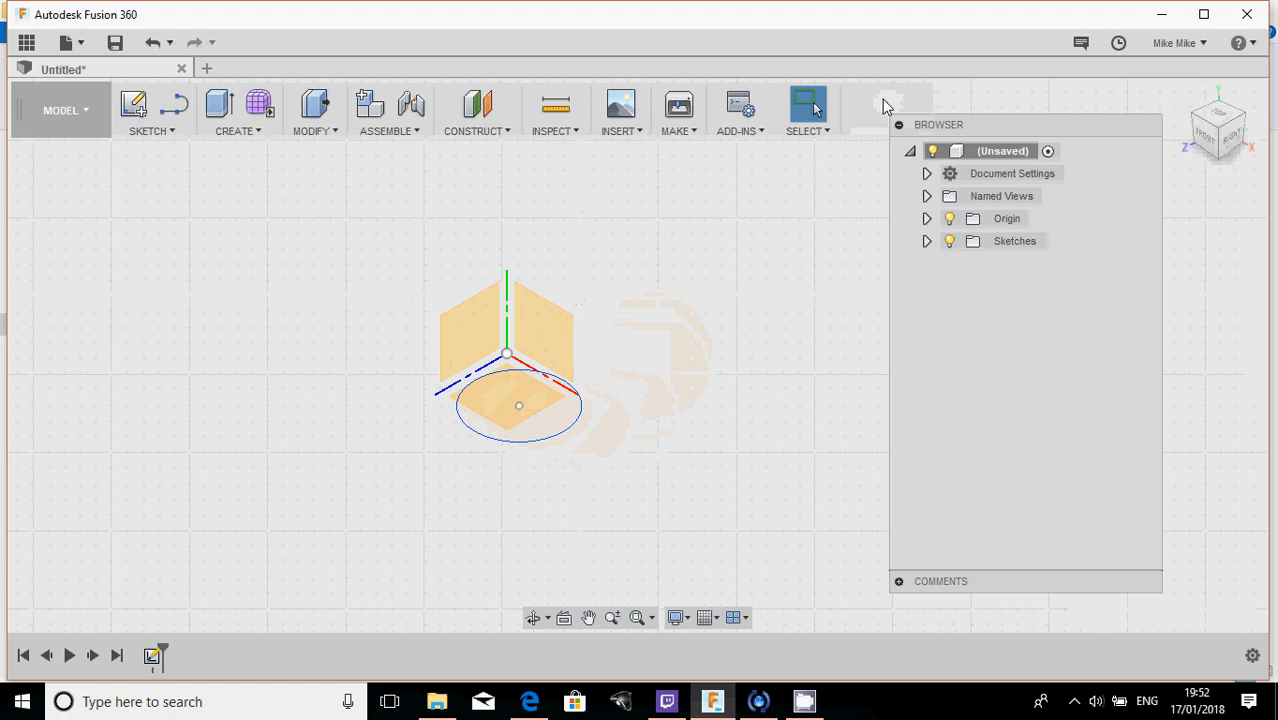
# - Inspect the sketched circle up close, selecting and deselecting its curve
pyautogui.scroll(2, 515, 466)
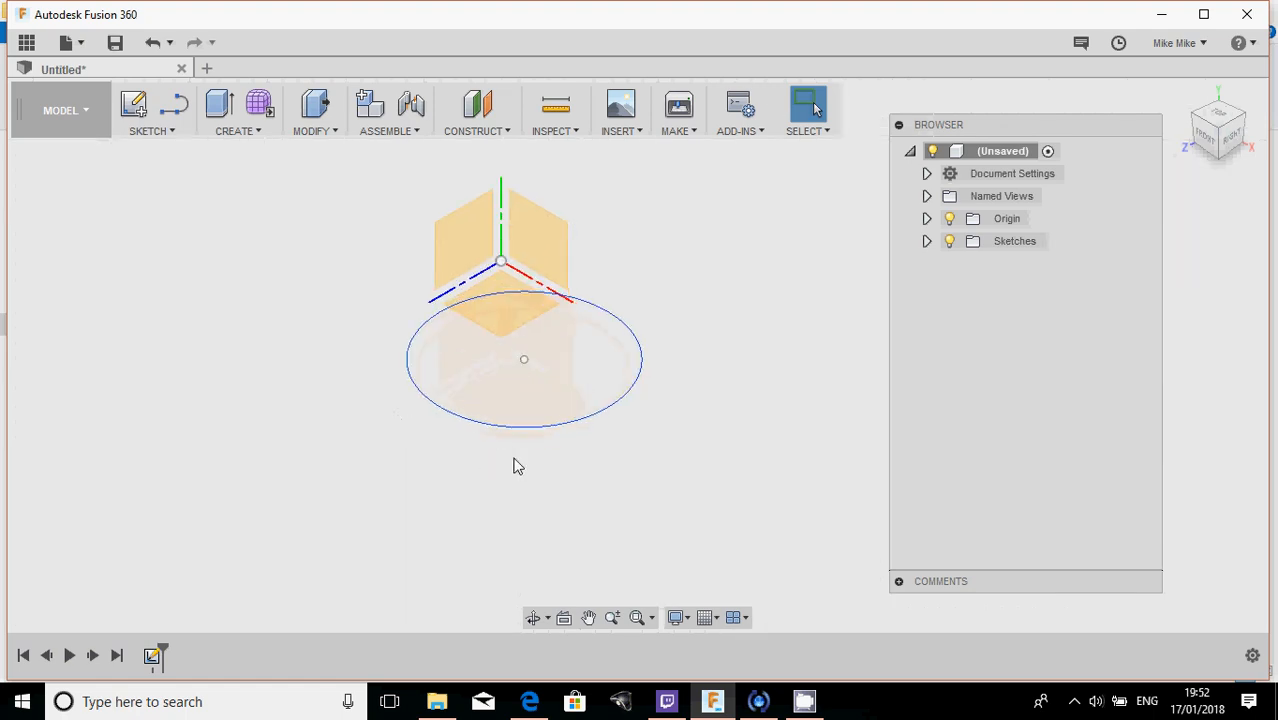
pyautogui.scroll(2, 501, 446)
pyautogui.scroll(1, 501, 446)
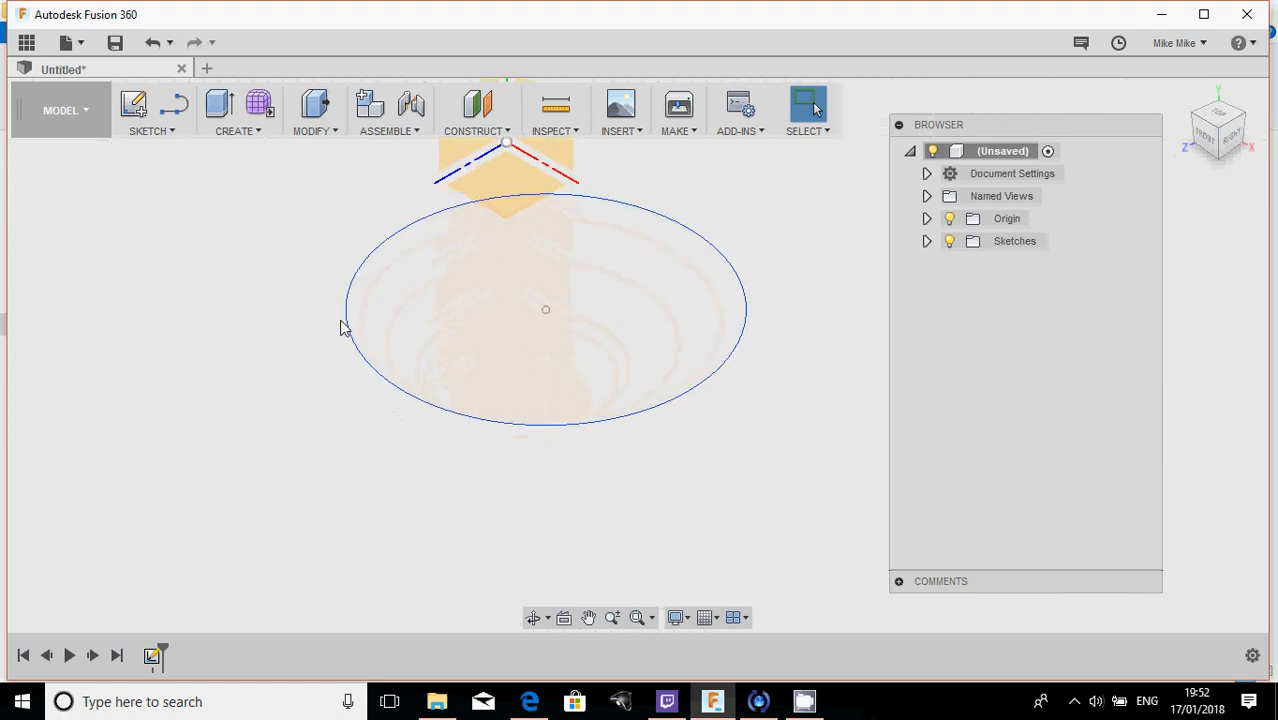
pyautogui.click(343, 307)
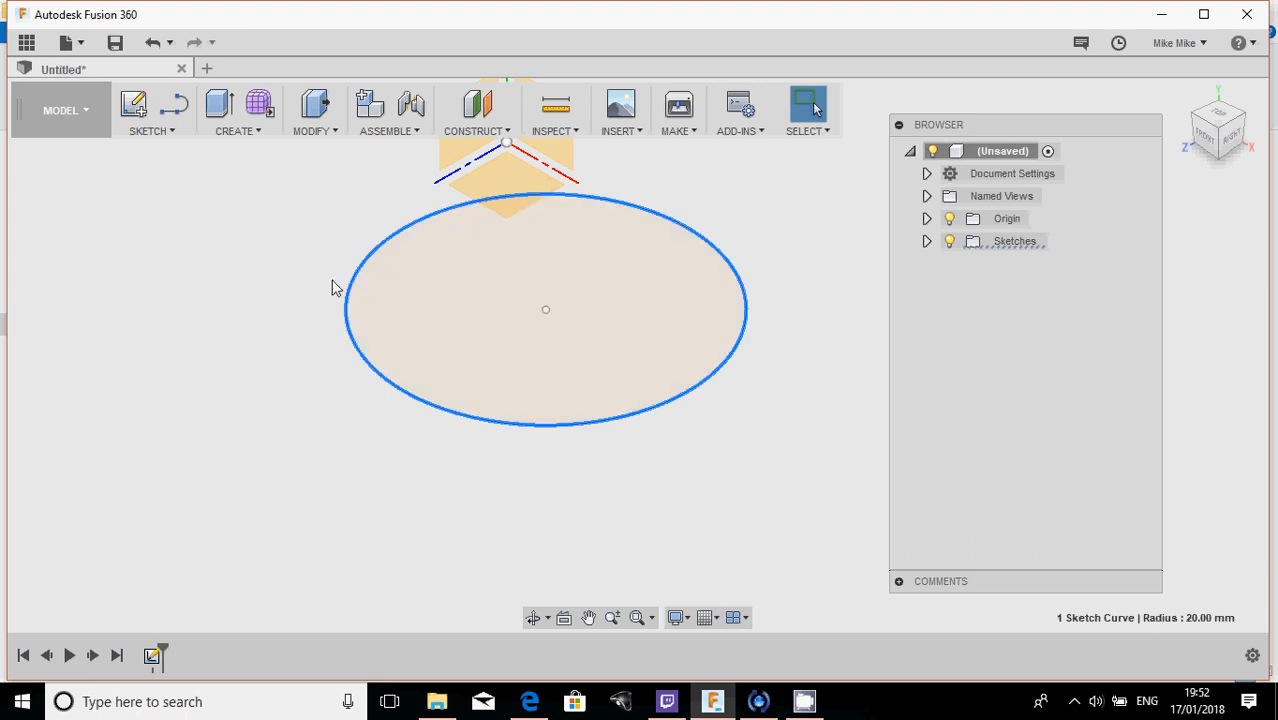
pyautogui.click(379, 451)
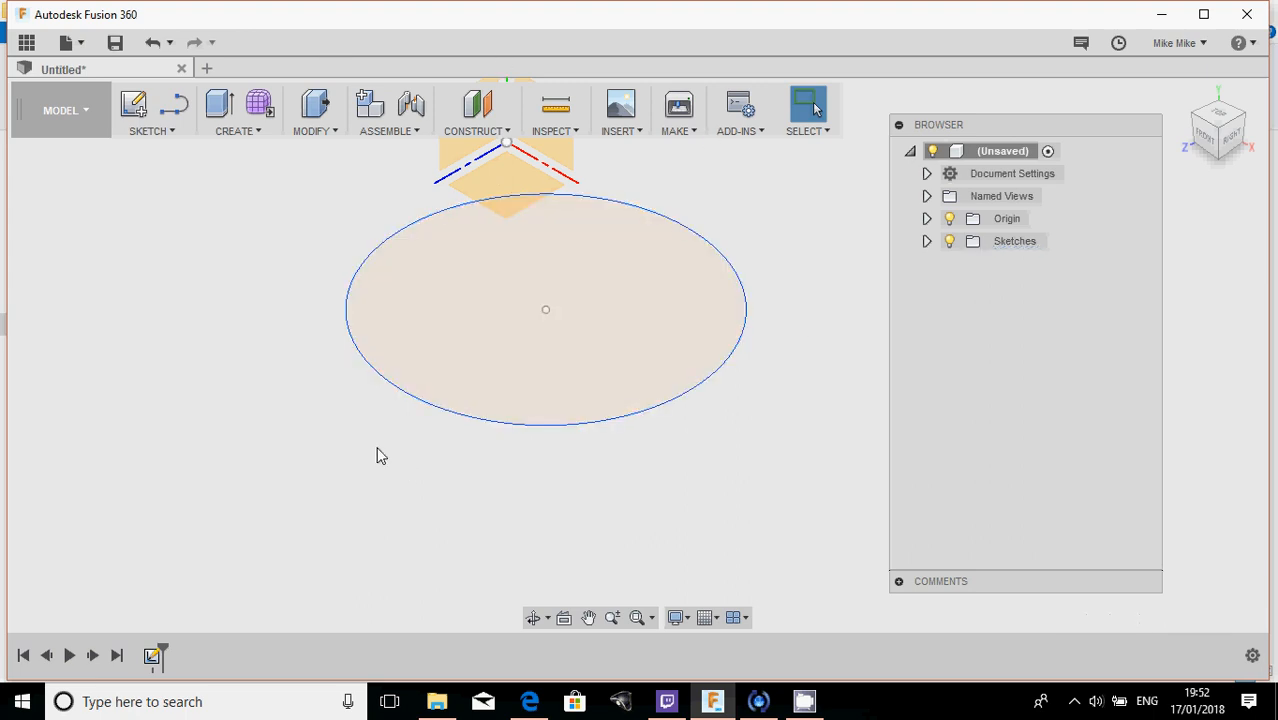
pyautogui.scroll(-2, 338, 456)
pyautogui.scroll(-1, 336, 452)
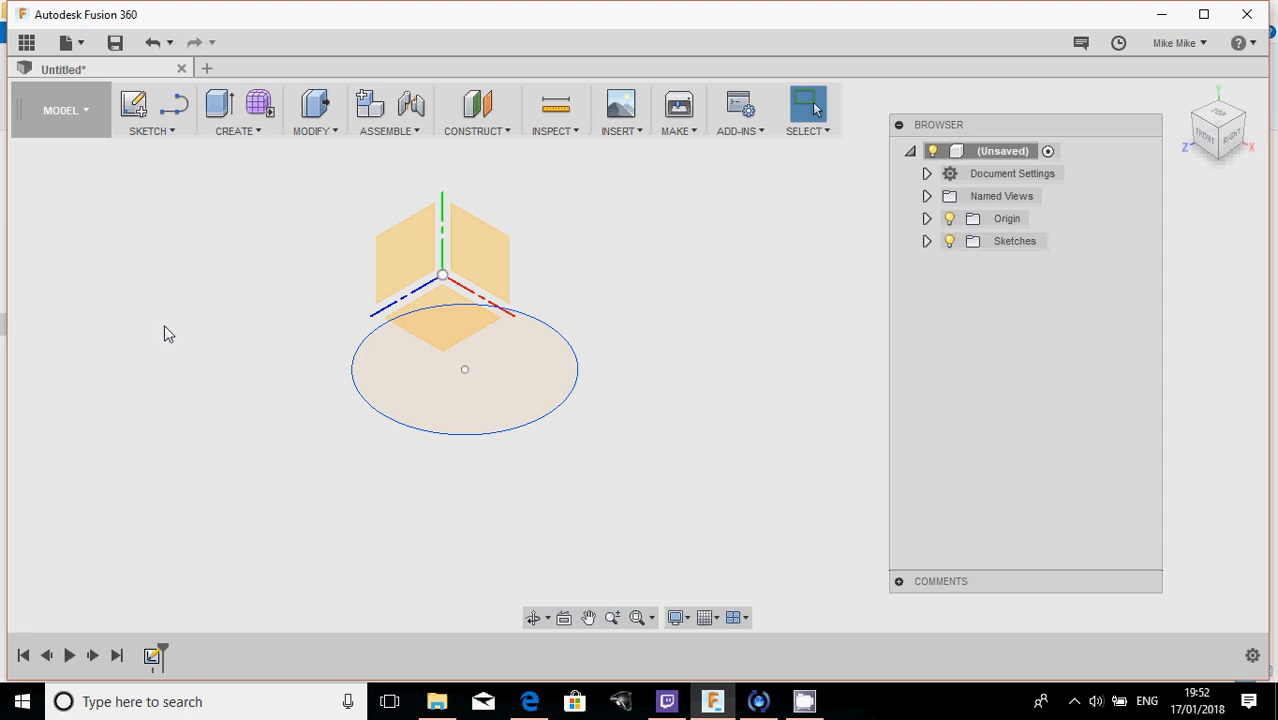
# - Extrude the circle profile upward 40 mm as a new body with no taper
pyautogui.click(390, 381)
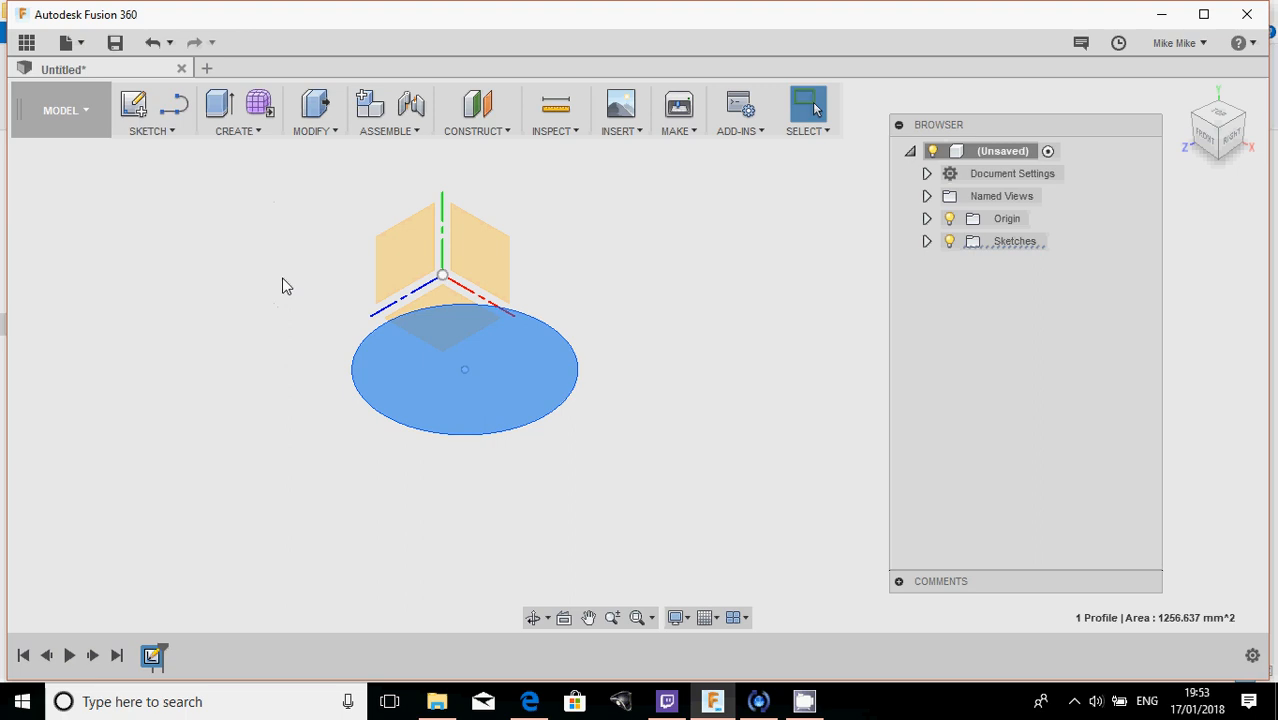
pyautogui.click(255, 133)
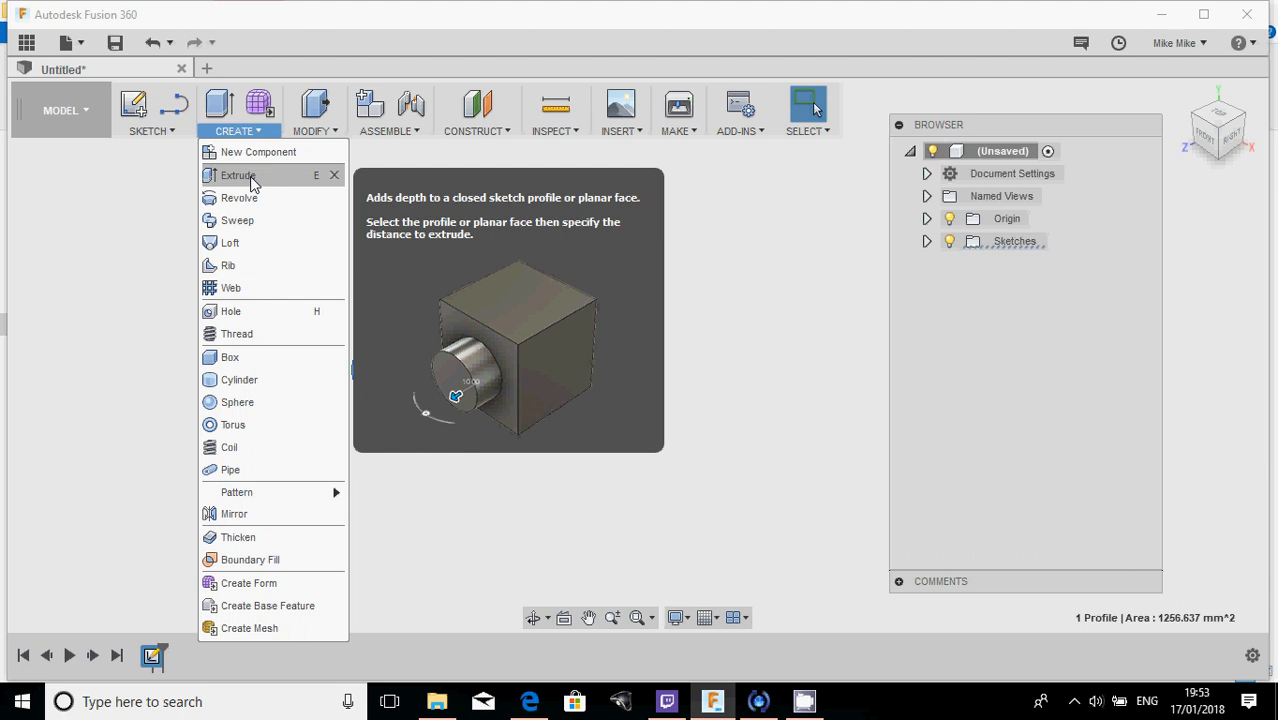
pyautogui.click(252, 178)
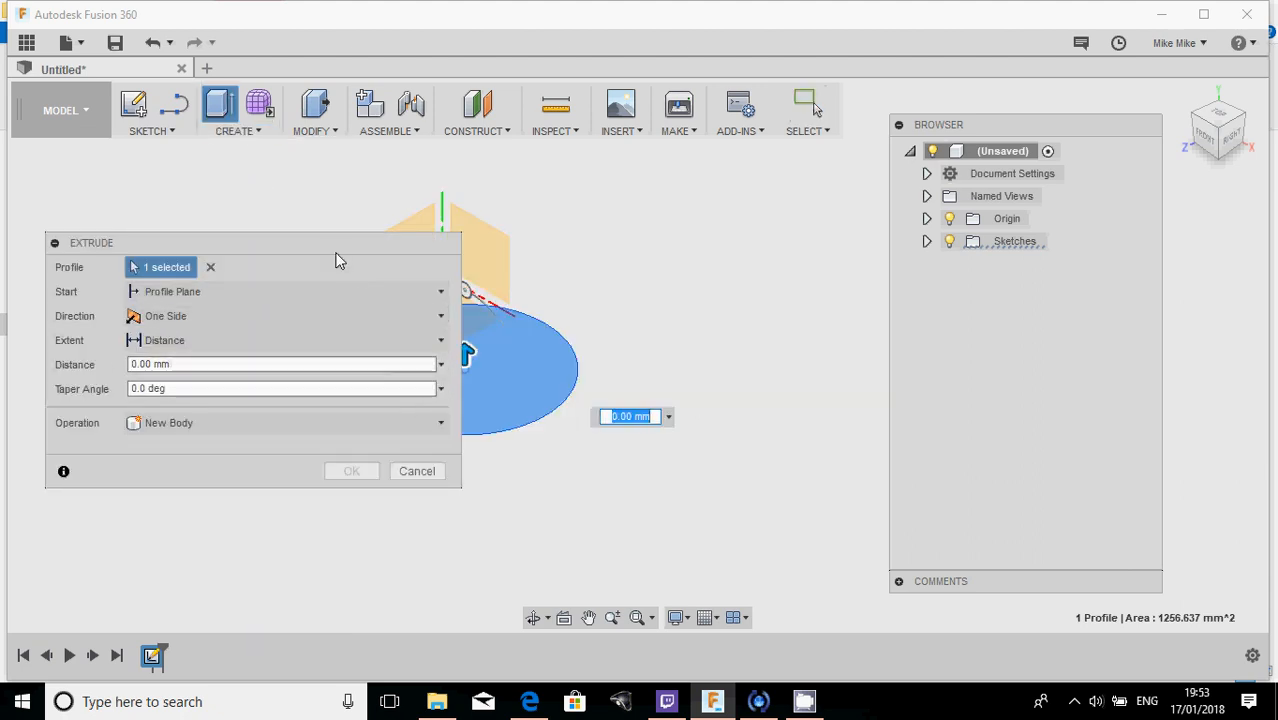
pyautogui.moveTo(380, 252); pyautogui.dragTo(1020, 206)
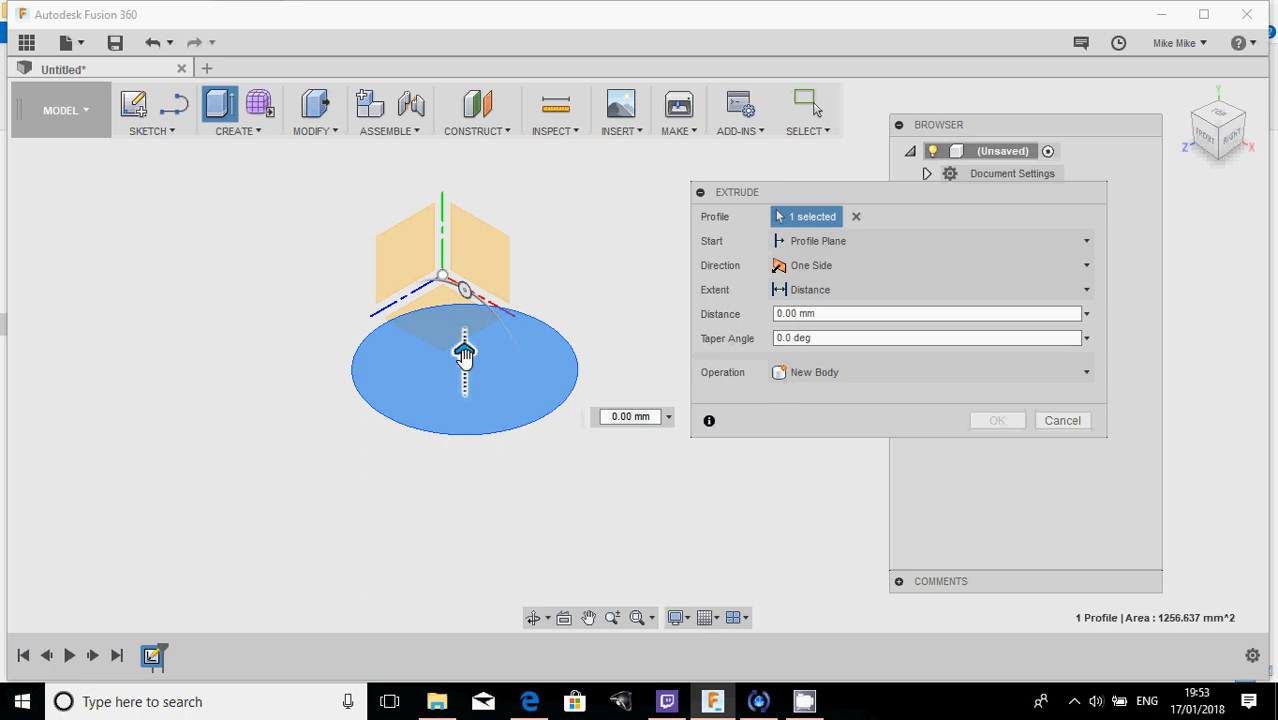
pyautogui.moveTo(464, 355); pyautogui.dragTo(466, 230)
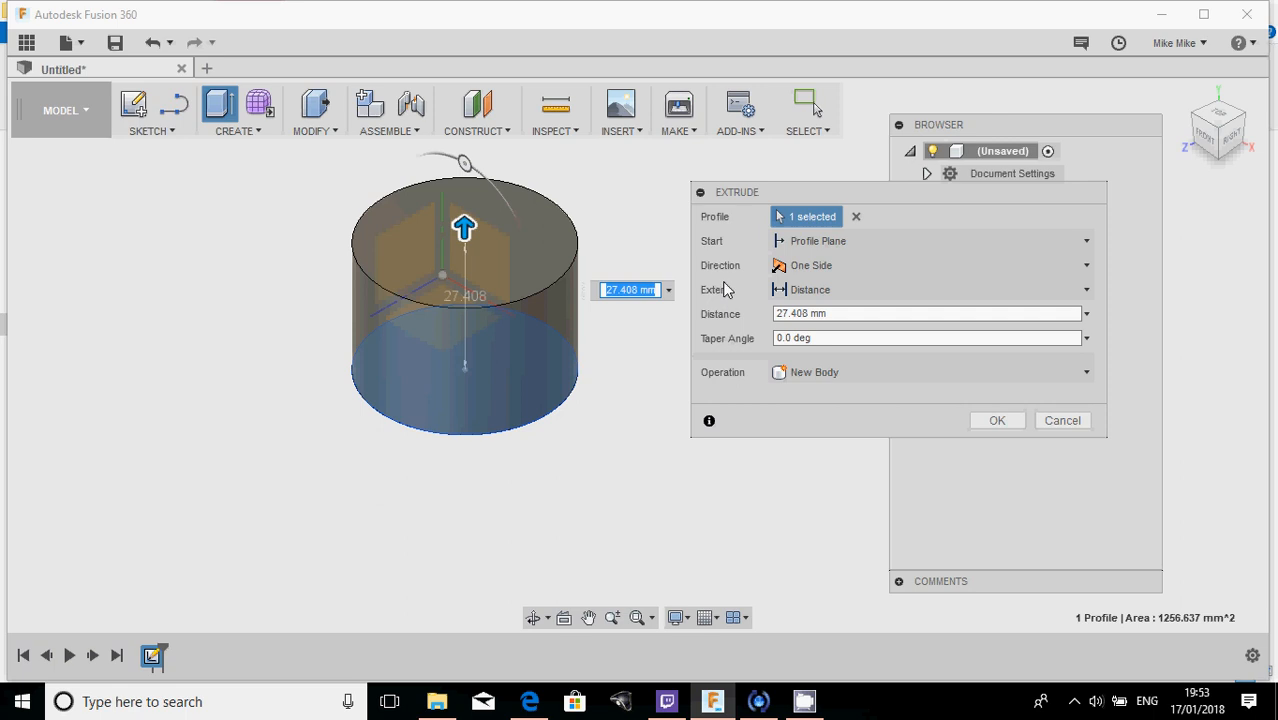
pyautogui.write('40')
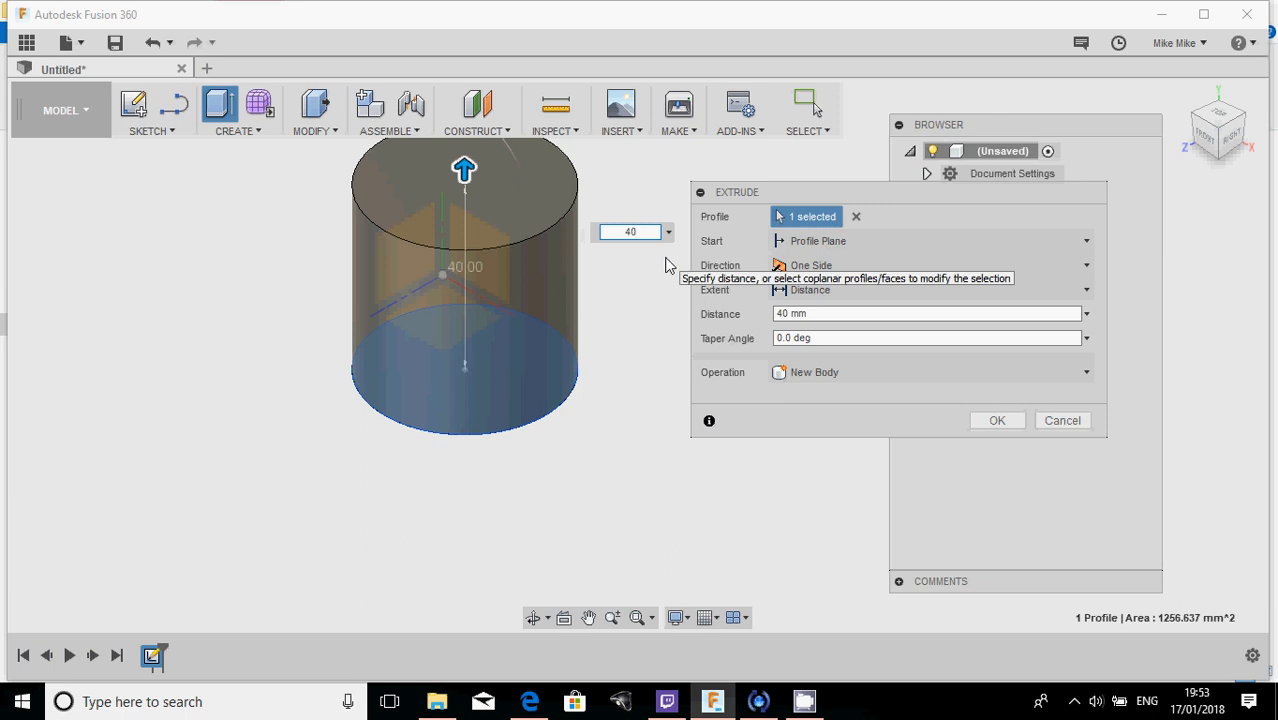
pyautogui.press('Tab')
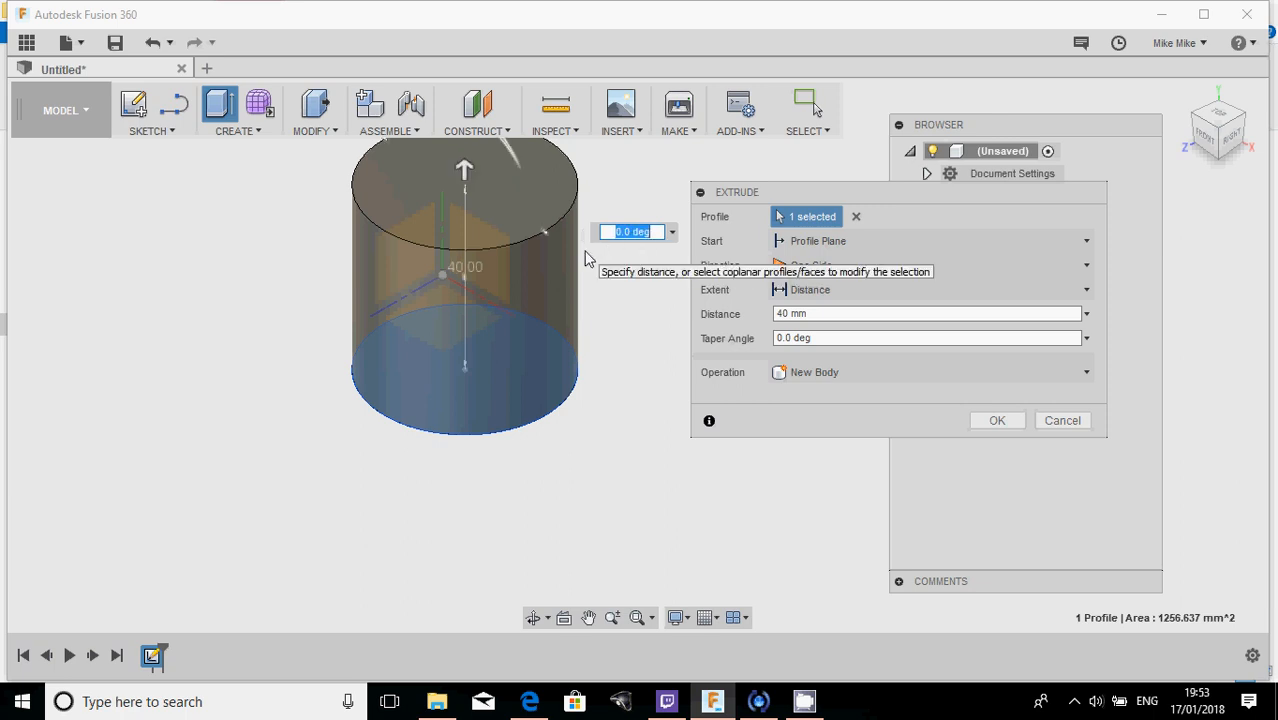
pyautogui.click(998, 420)
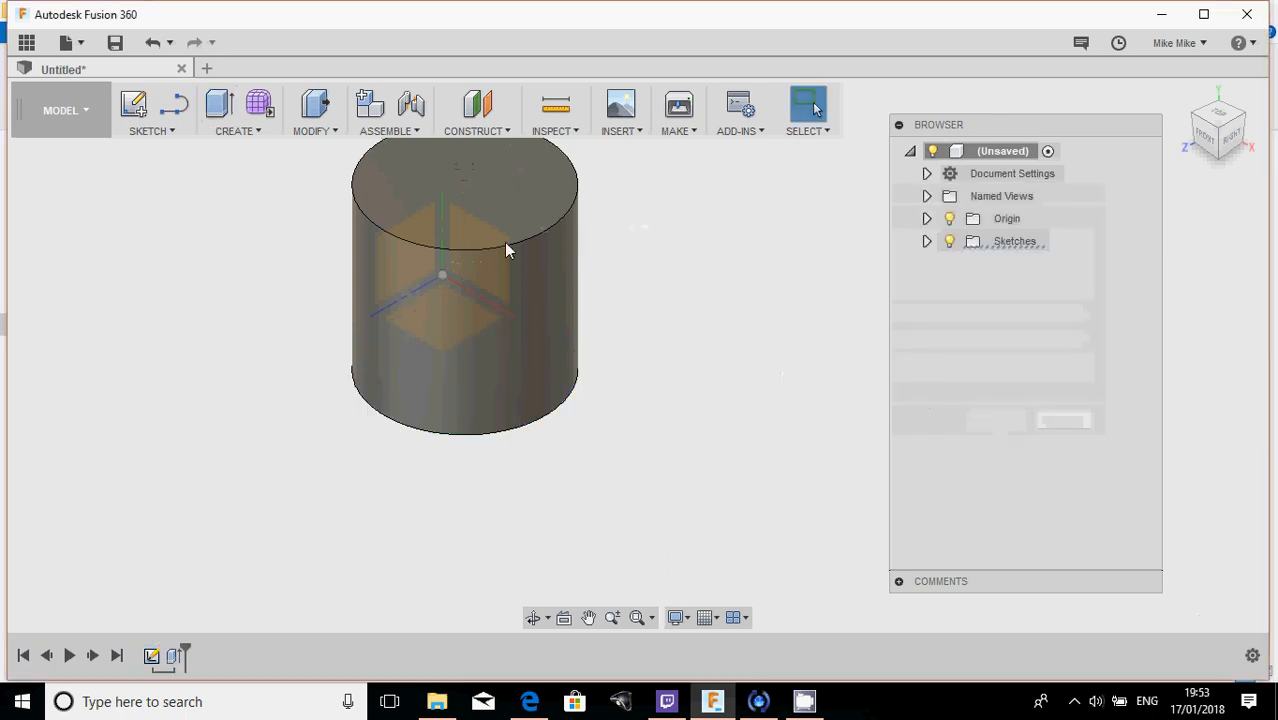
pyautogui.keyDown('shift'); pyautogui.moveTo(496, 228); pyautogui.dragTo(566, 341, button='middle'); pyautogui.keyUp('shift')
pyautogui.click(1180, 102)
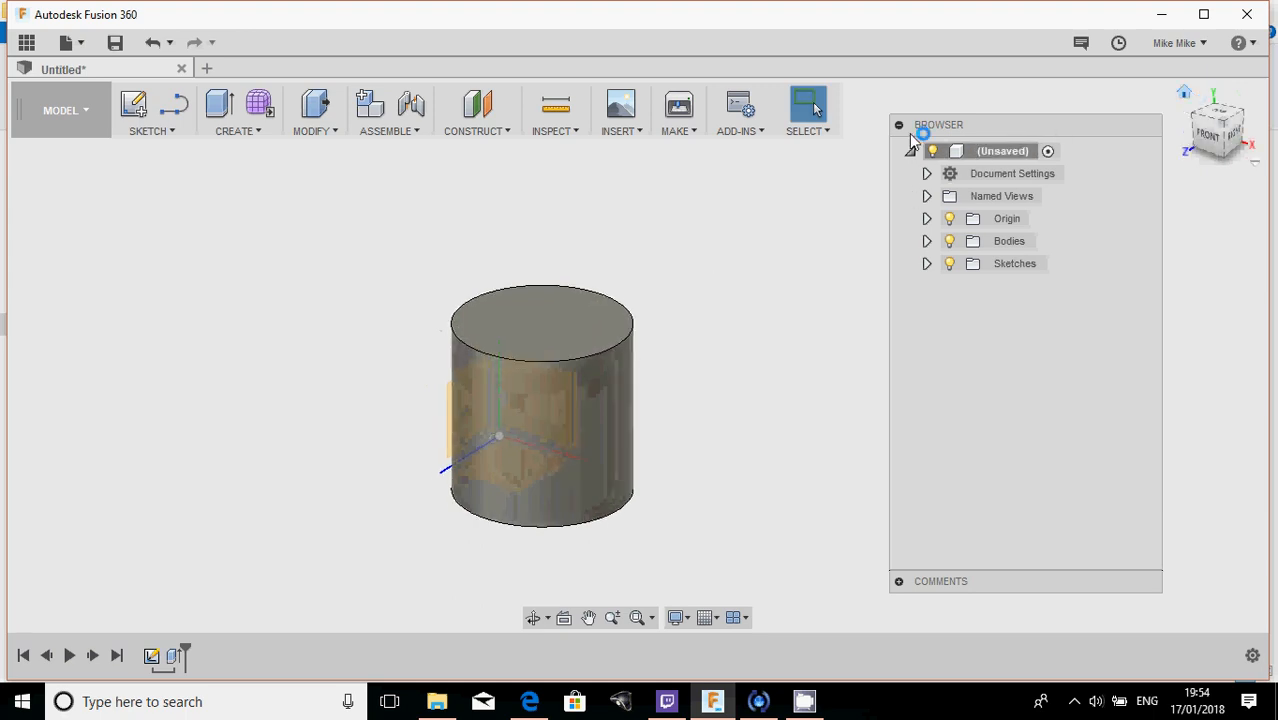
pyautogui.moveTo(432, 285); pyautogui.dragTo(272, 292, button='middle')
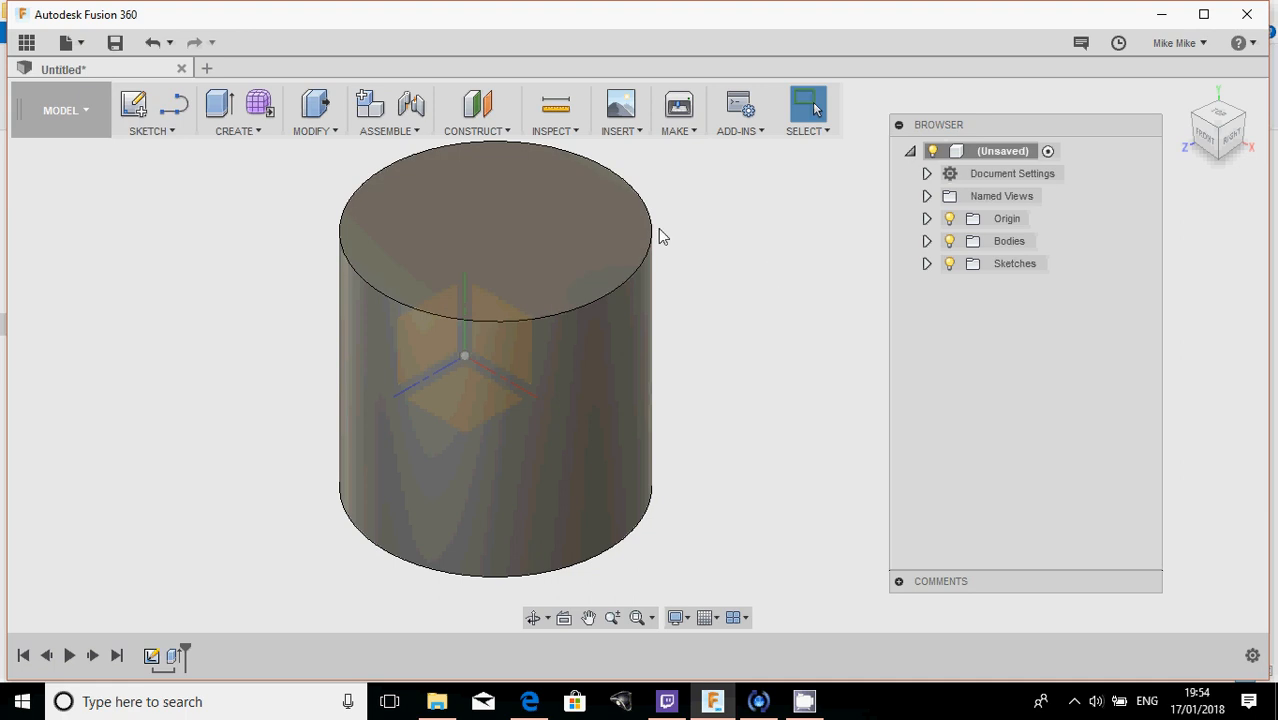
pyautogui.click(166, 137)
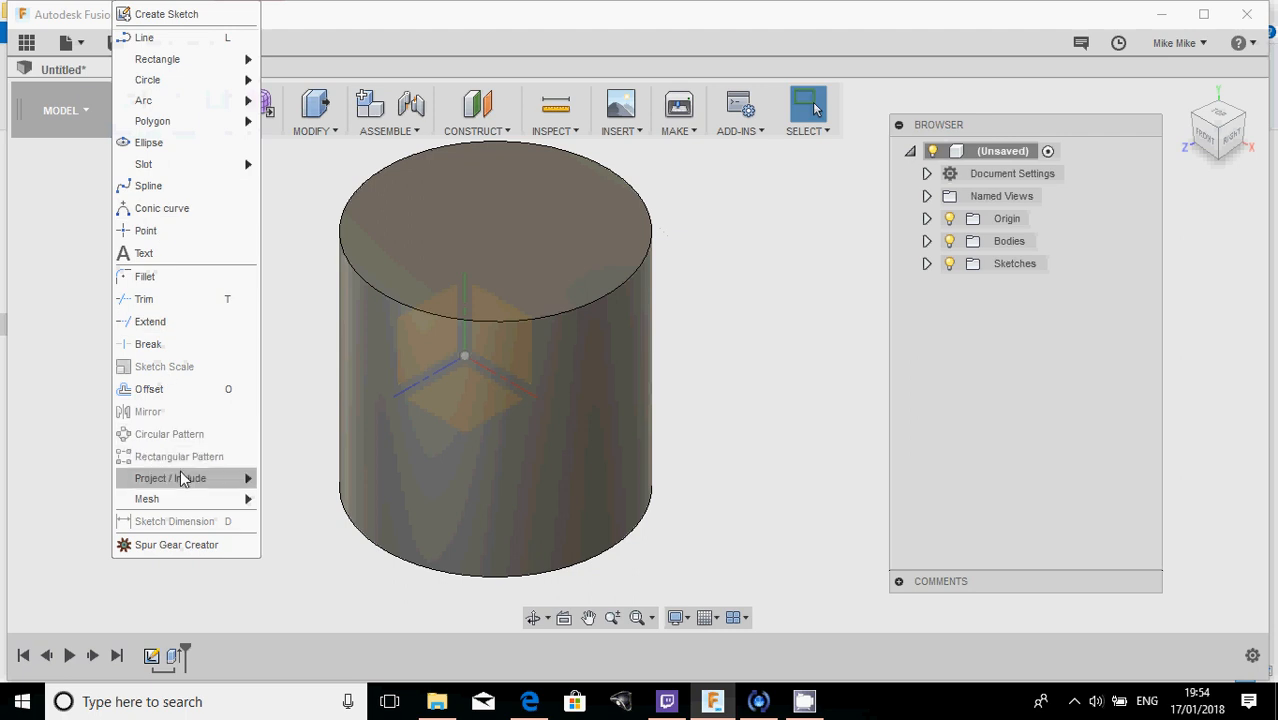
pyautogui.click(290, 179)
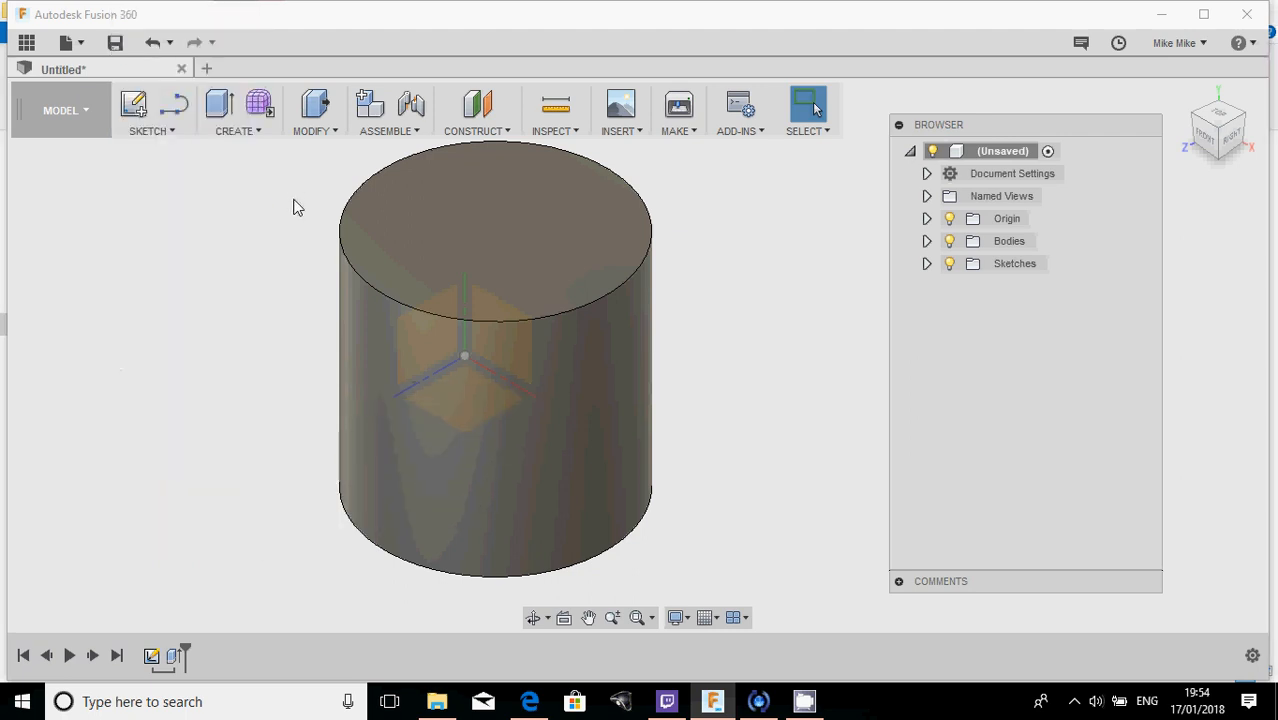
pyautogui.click(237, 140)
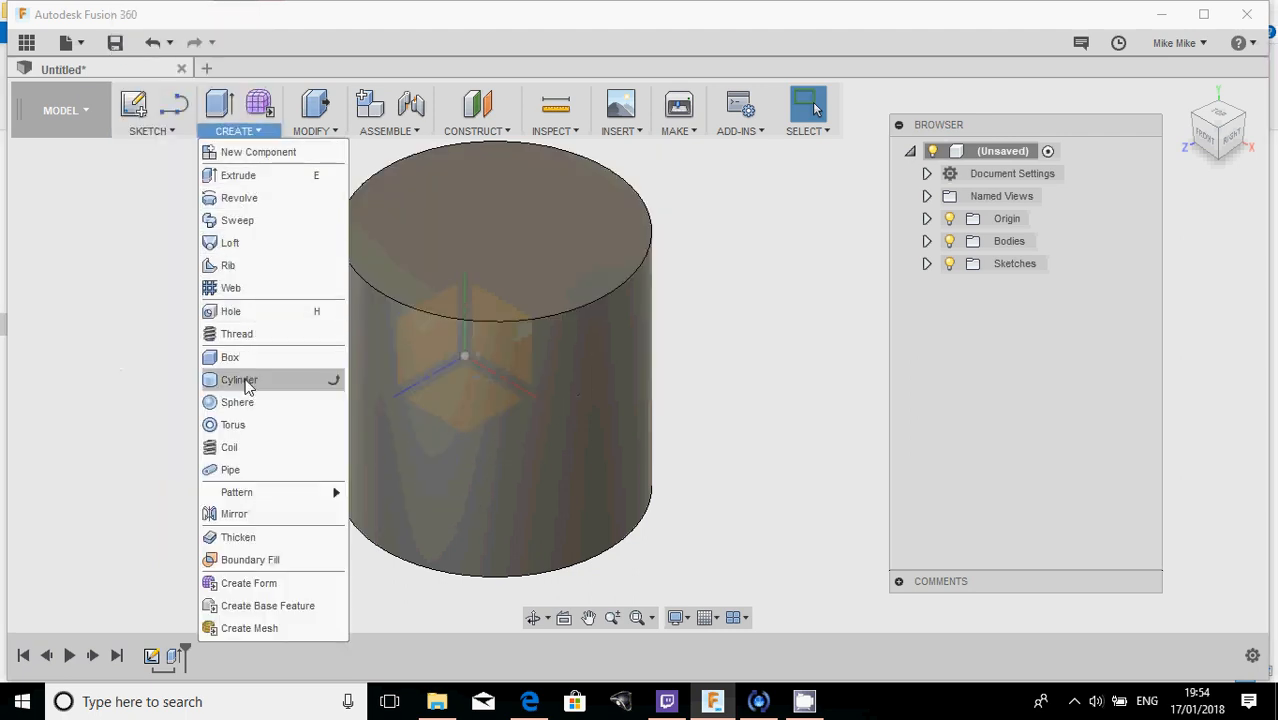
pyautogui.click(72, 272)
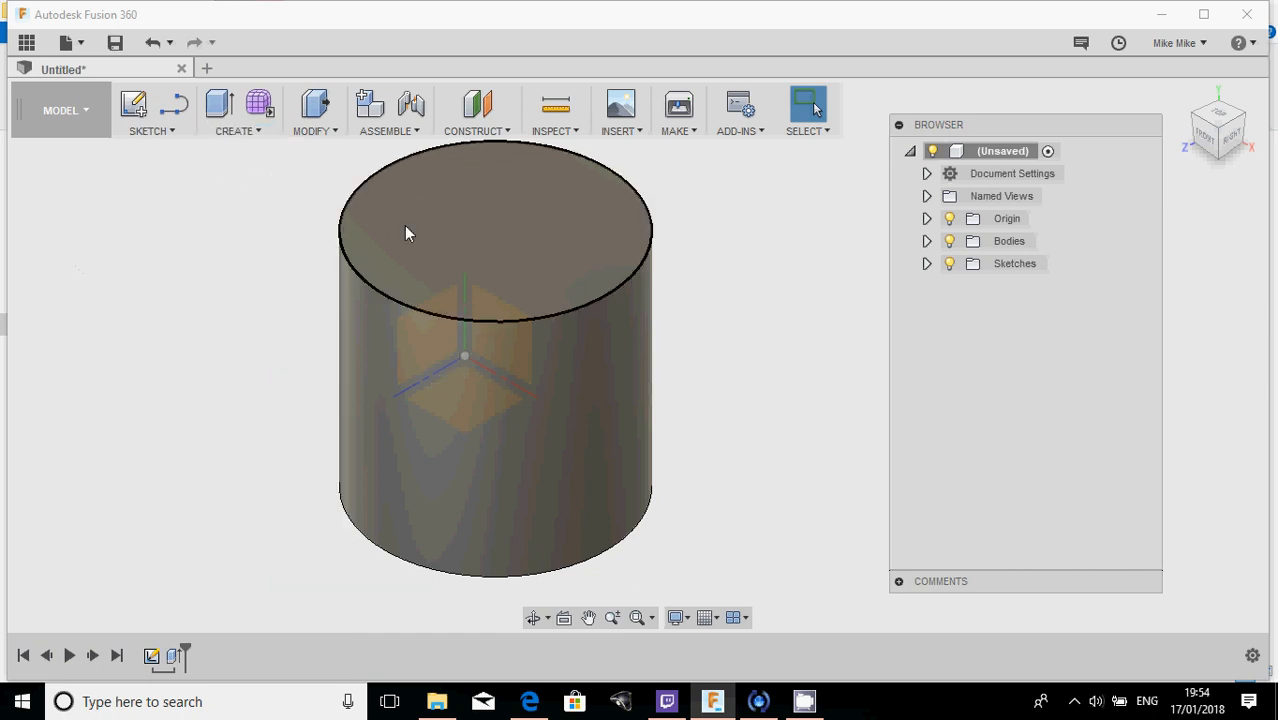
# - Shift the Browser panel slightly and expand its Sketches and Bodies folders
pyautogui.moveTo(957, 135)
pyautogui.mouseDown()
pyautogui.moveTo(935, 118)
pyautogui.moveTo(946, 112)
pyautogui.moveTo(946, 124)
pyautogui.mouseUp()
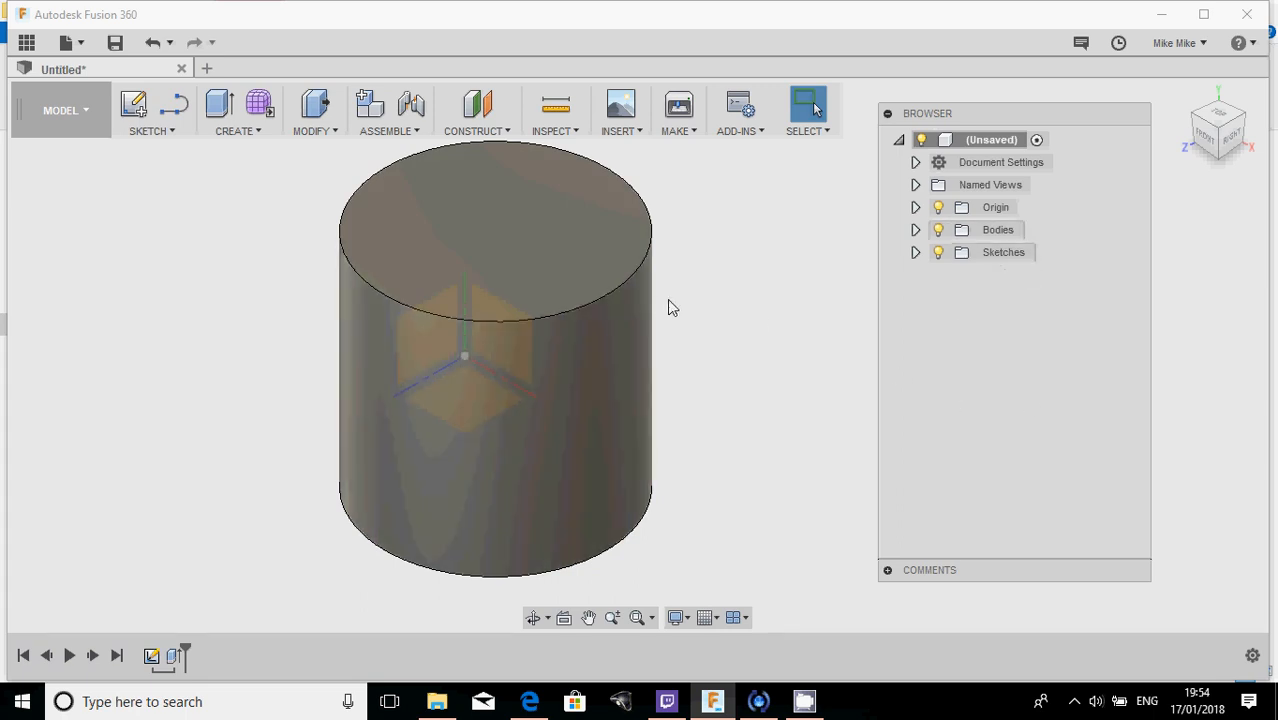
pyautogui.click(915, 252)
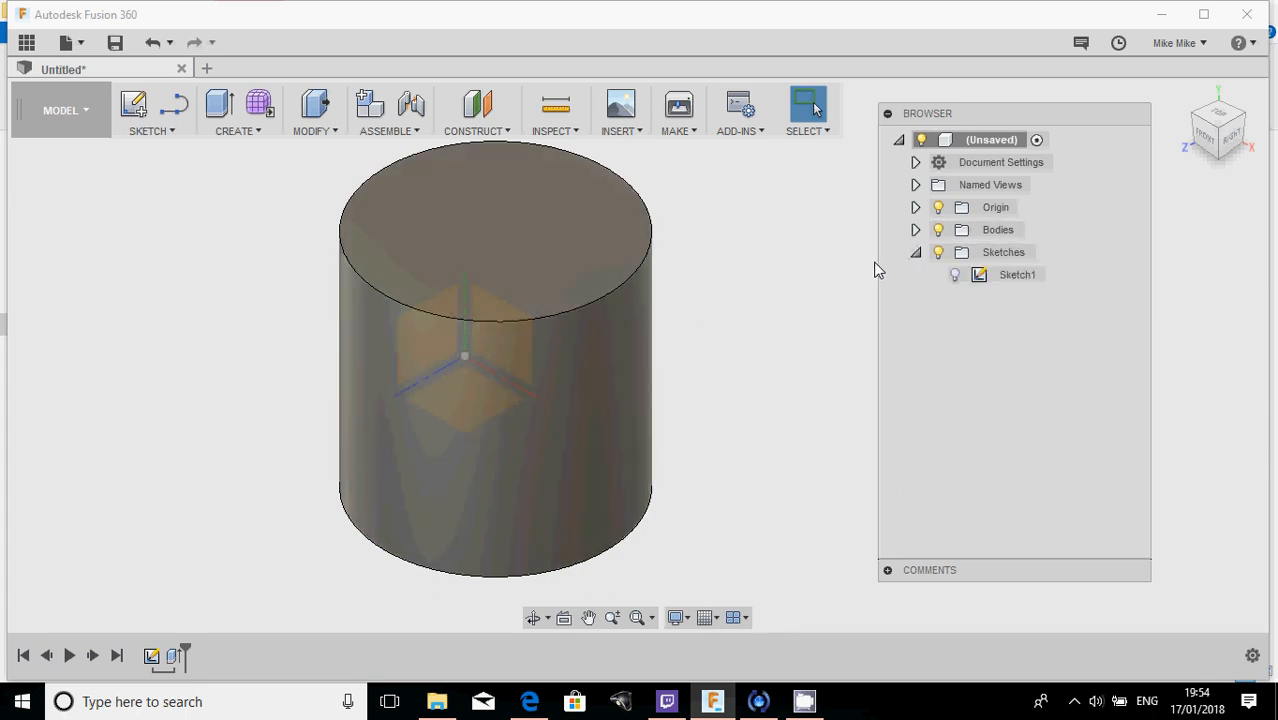
pyautogui.click(915, 229)
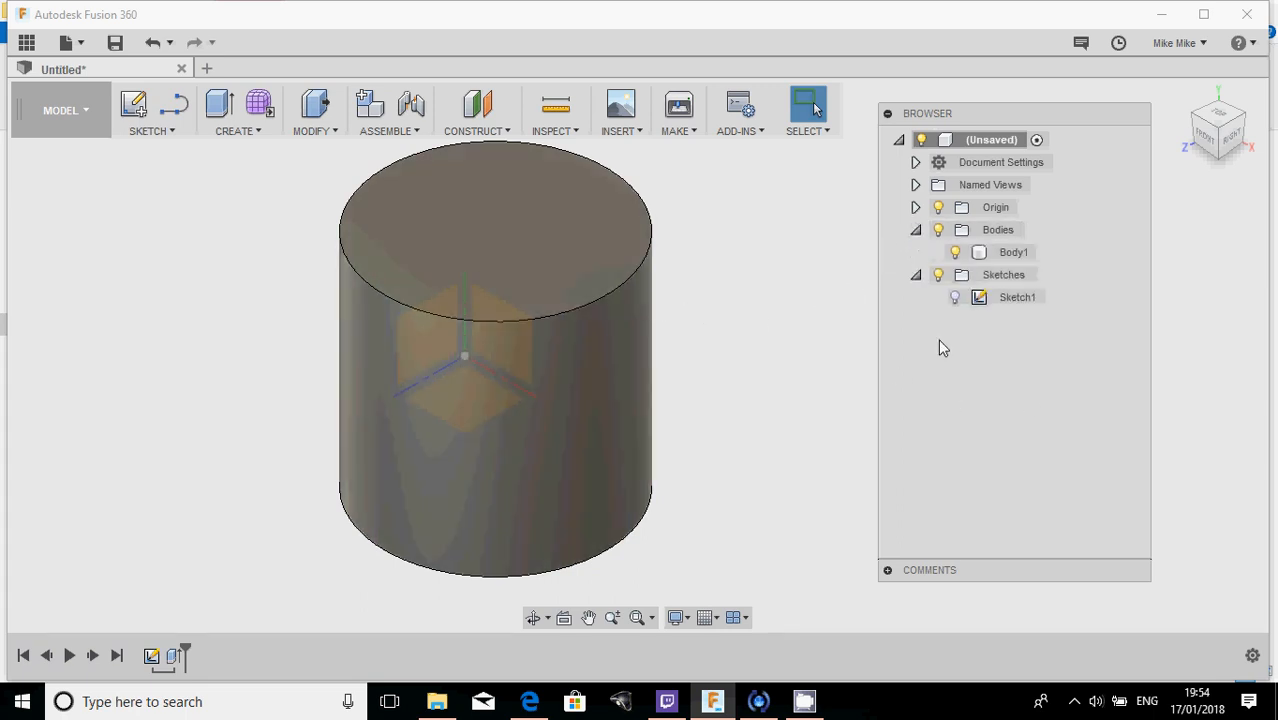
# - Hide the cylinder body and show it again to compare the model with and without it
pyautogui.click(955, 254)
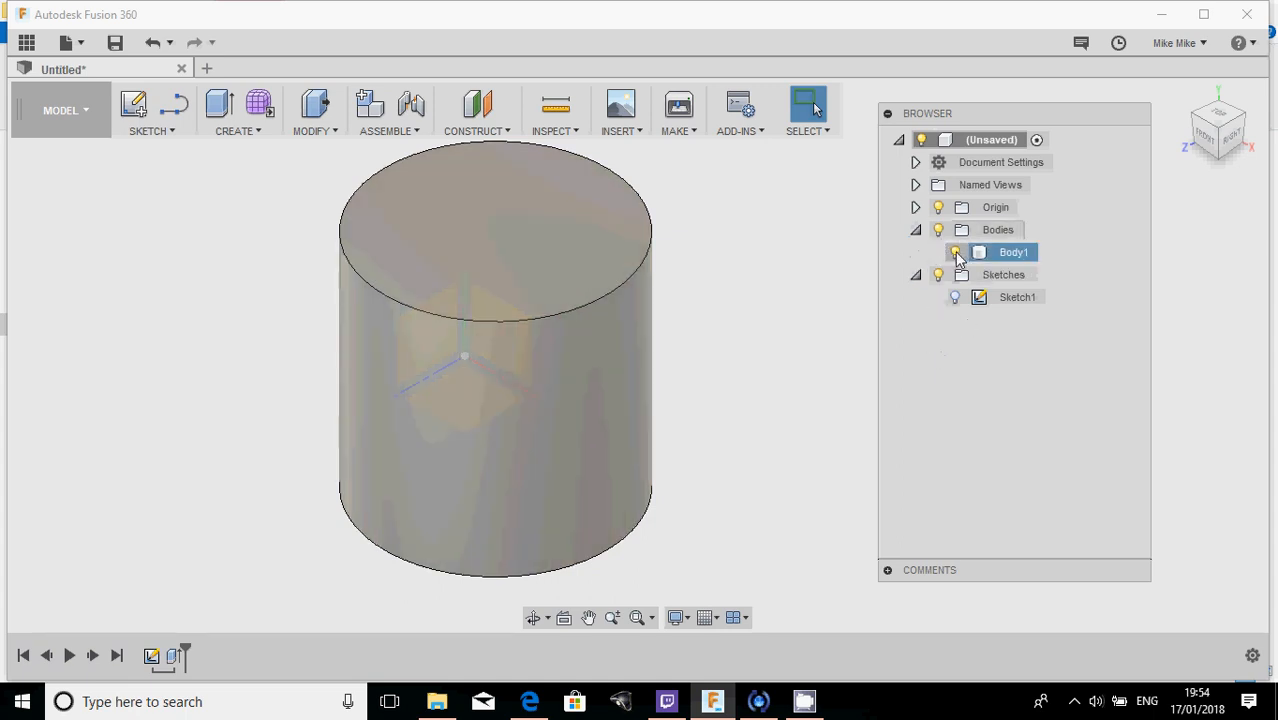
pyautogui.click(955, 252)
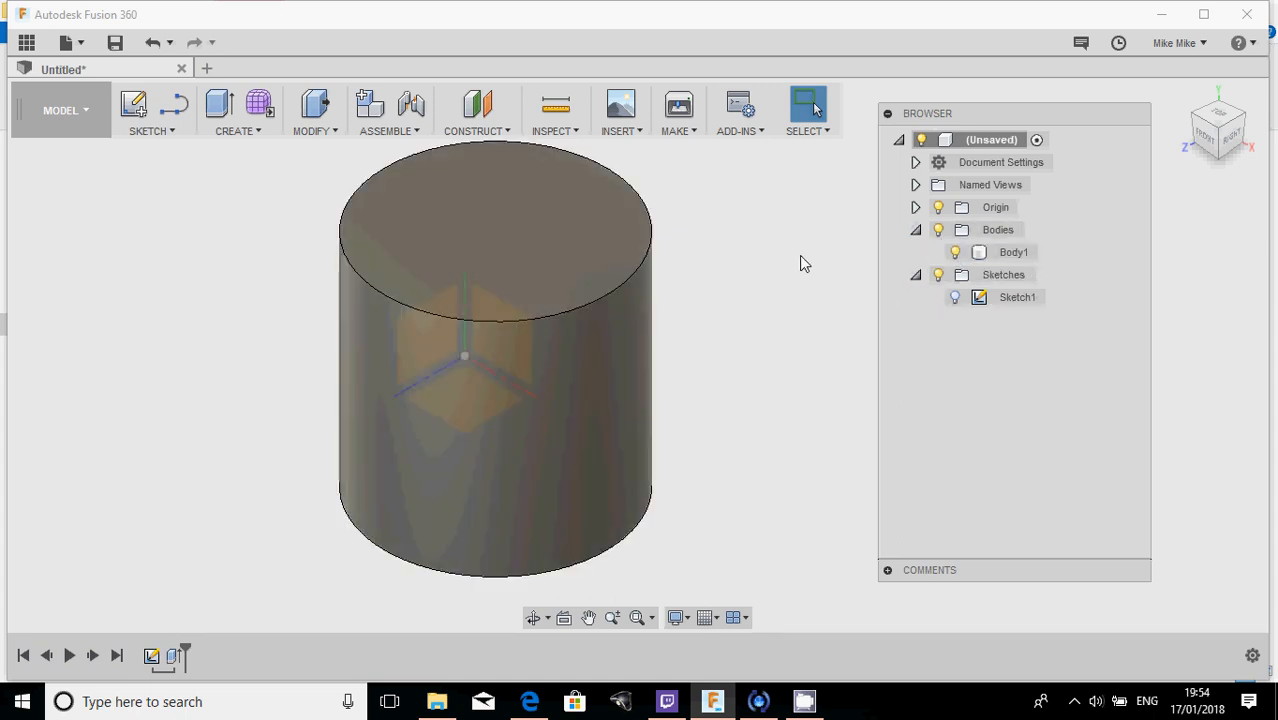
pyautogui.click(955, 252)
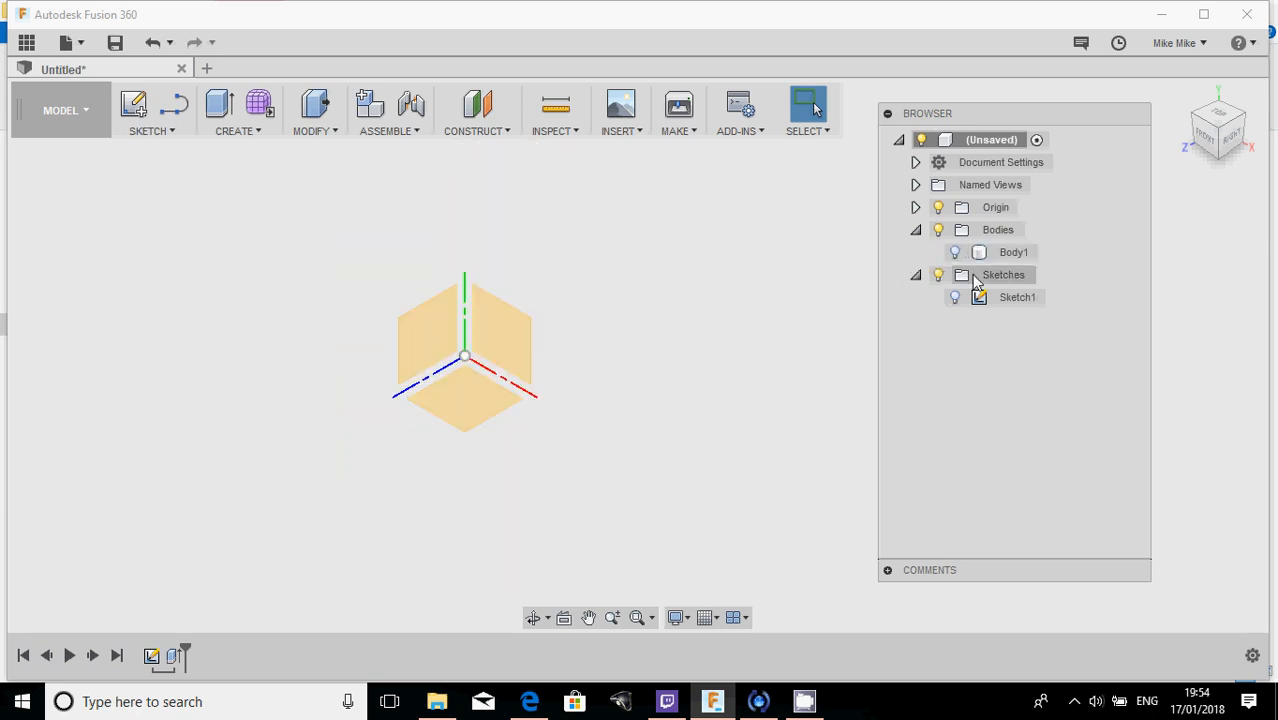
pyautogui.click(962, 256)
pyautogui.click(955, 252)
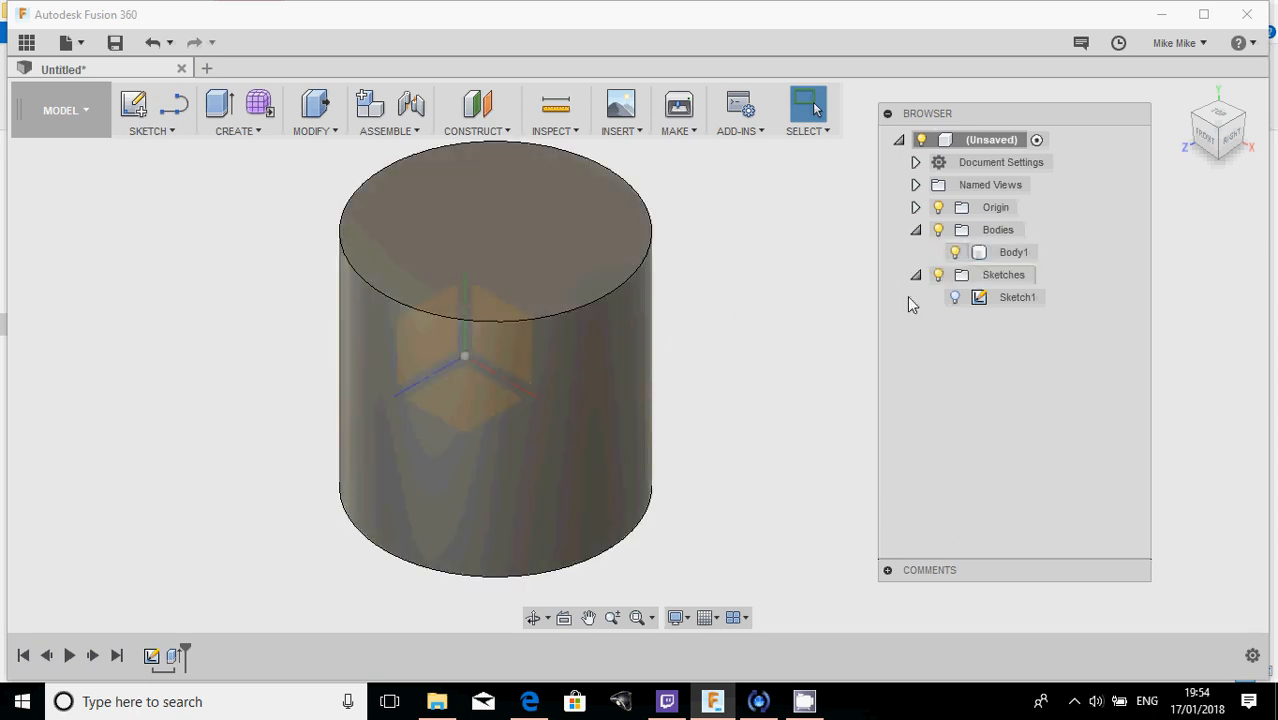
# - Make the circle sketch visible, hiding the cylinder body temporarily to view the sketch alone before showing the body again
pyautogui.click(955, 297)
pyautogui.click(955, 252)
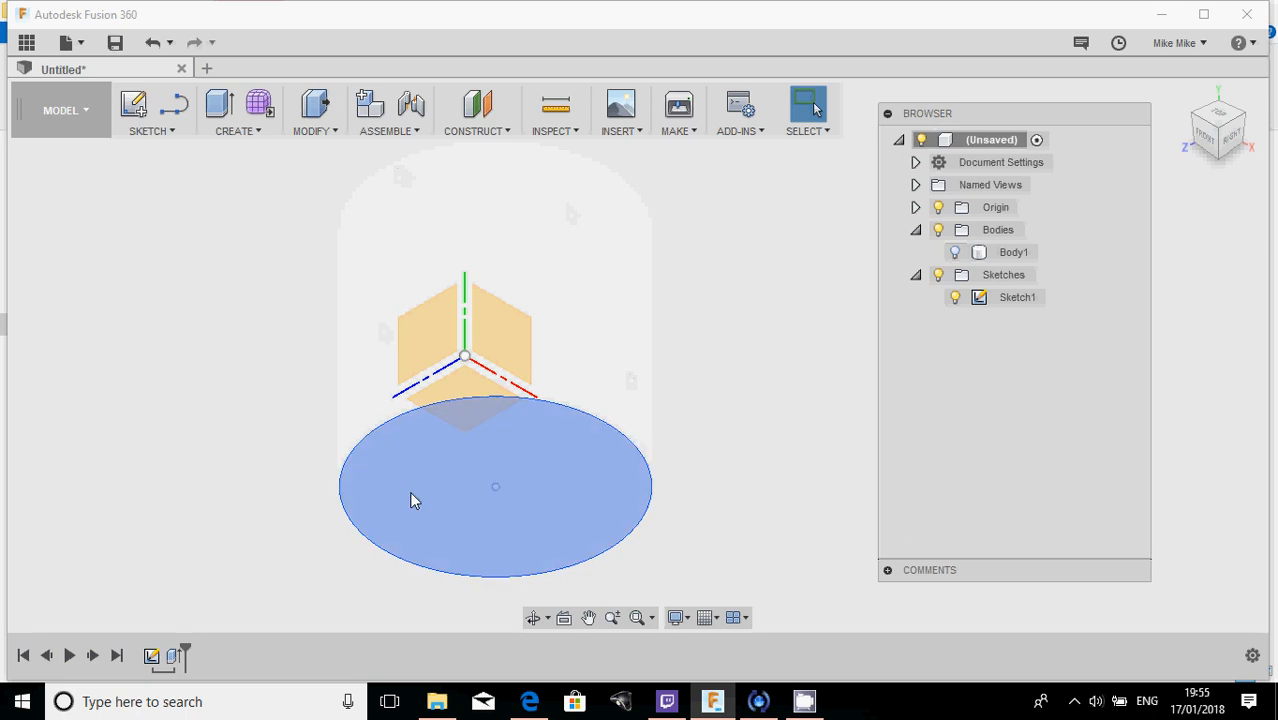
pyautogui.click(960, 254)
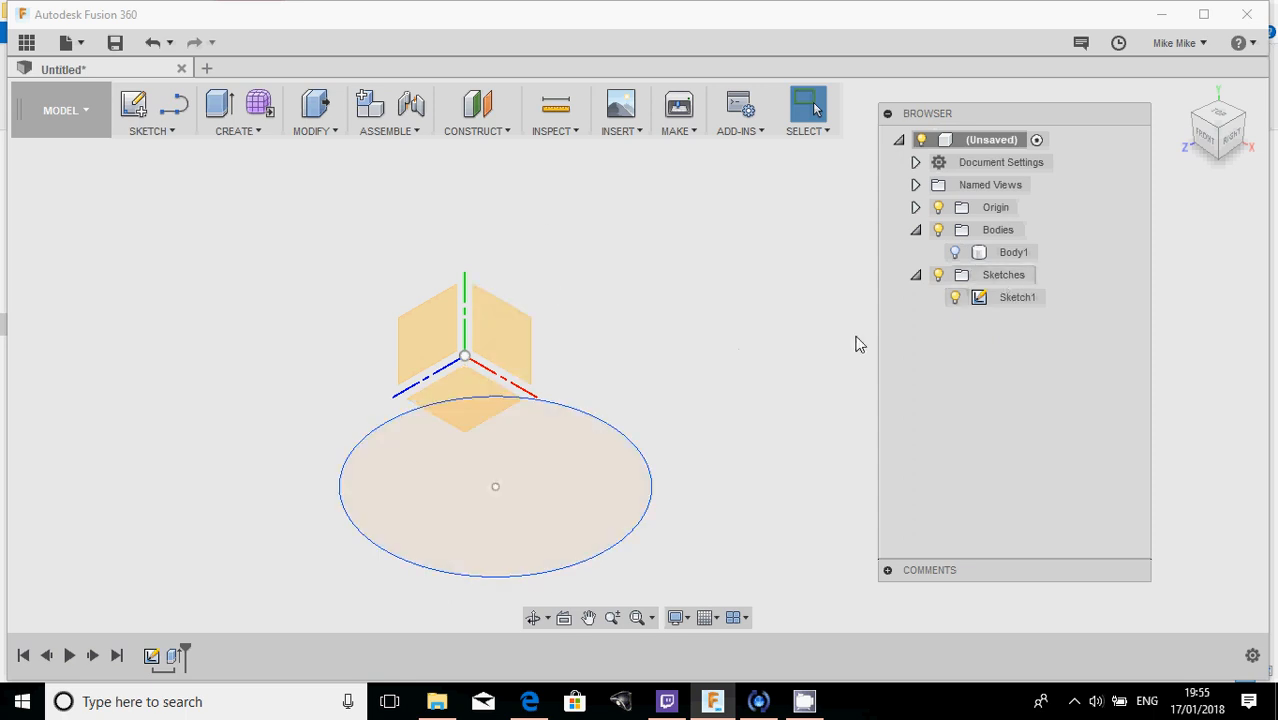
pyautogui.click(955, 252)
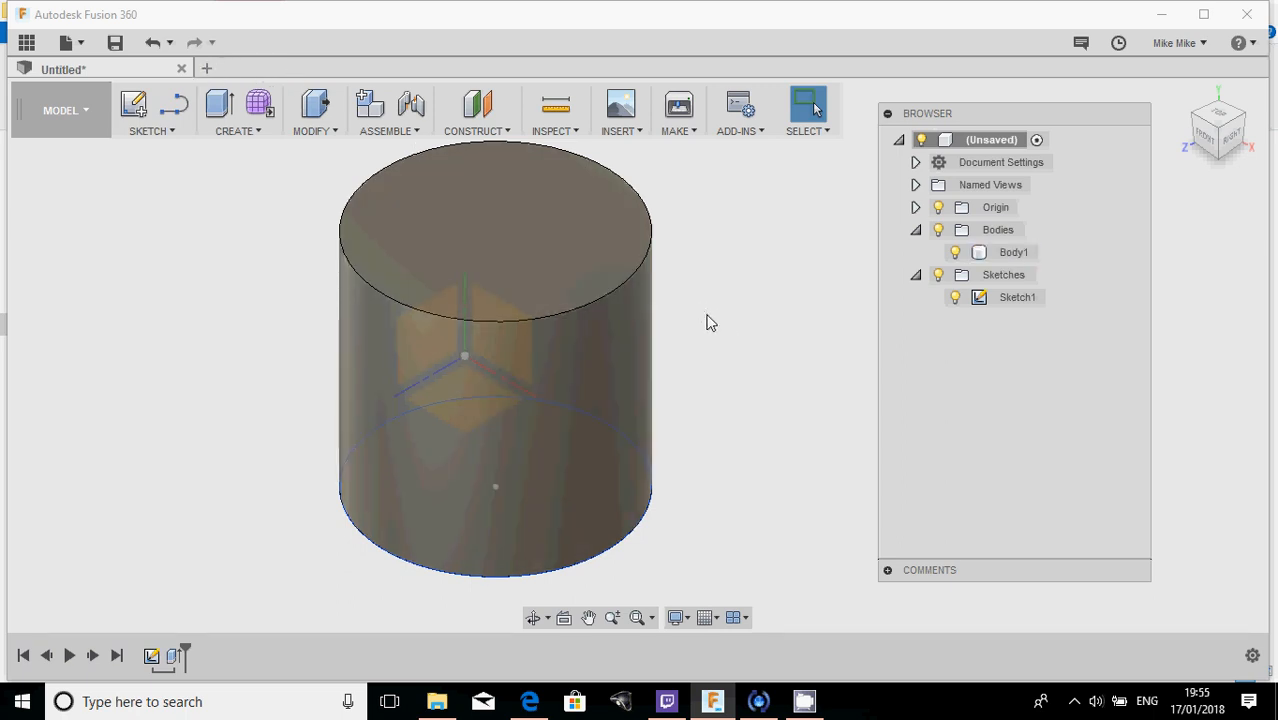
# - Turn off design history capture for the document, accepting removal of the timeline
pyautogui.rightClick(982, 161)
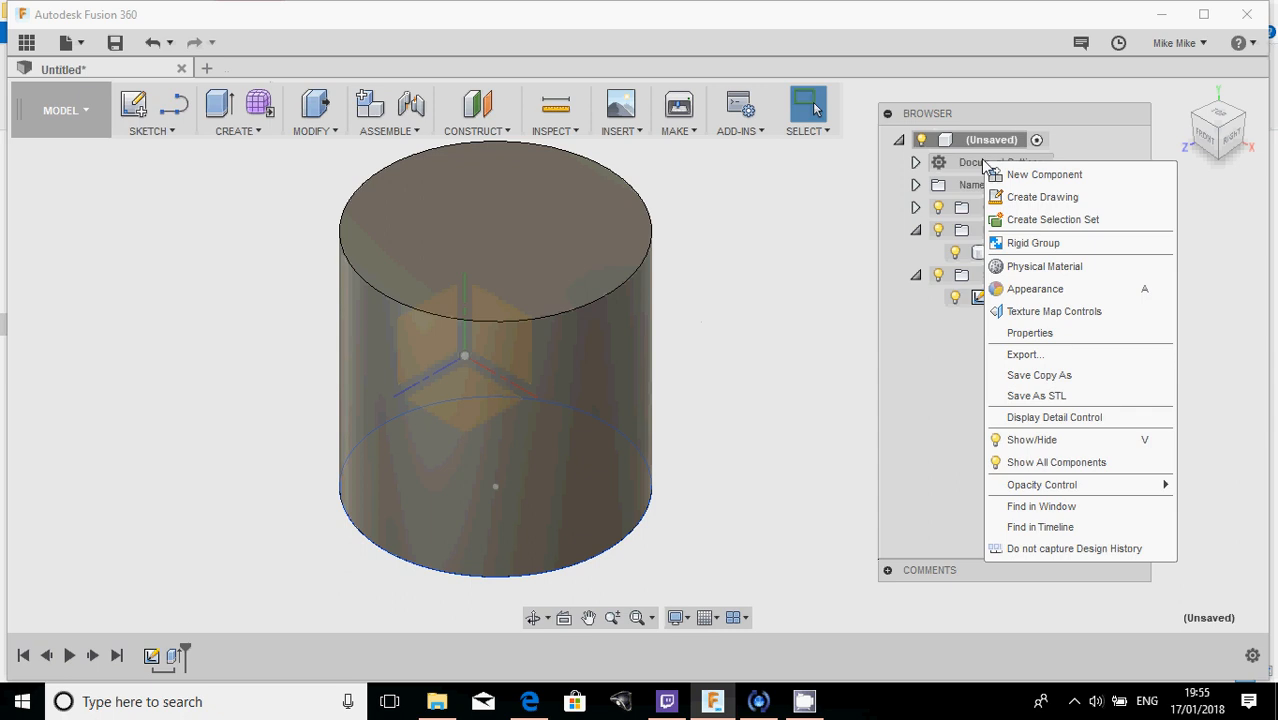
pyautogui.click(1000, 163)
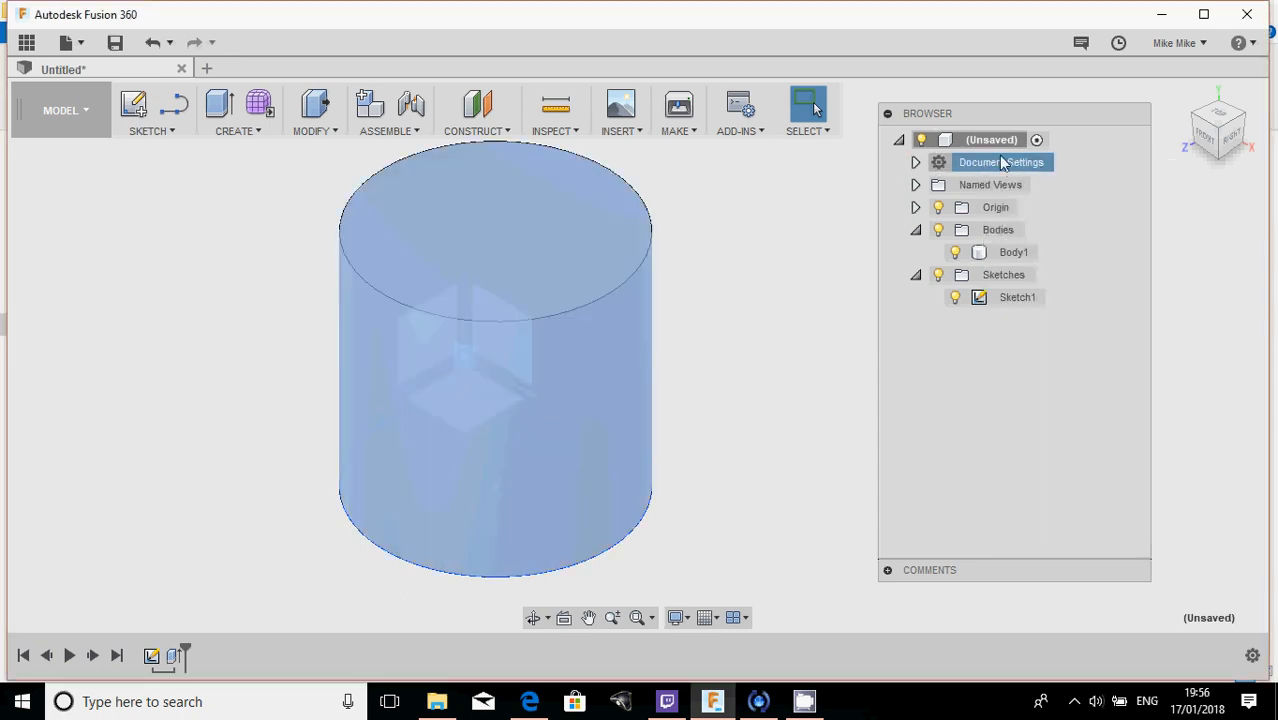
pyautogui.rightClick(997, 167)
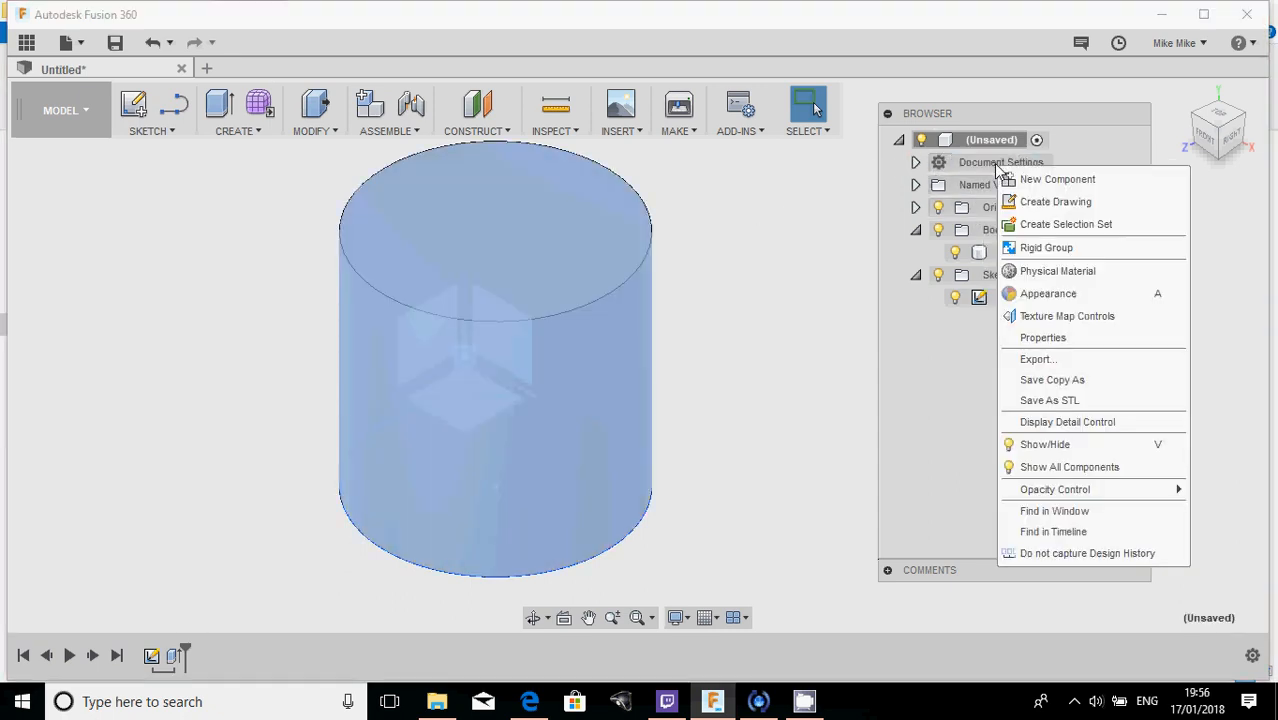
pyautogui.click(1045, 555)
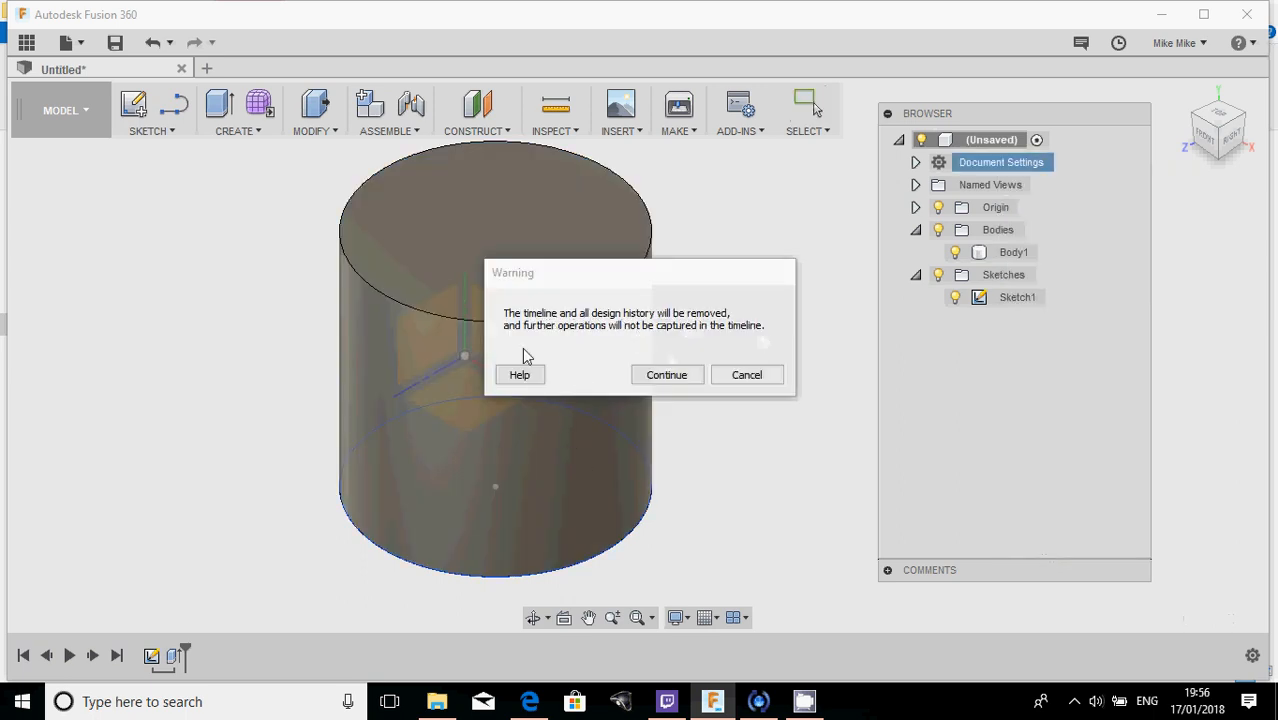
pyautogui.click(661, 376)
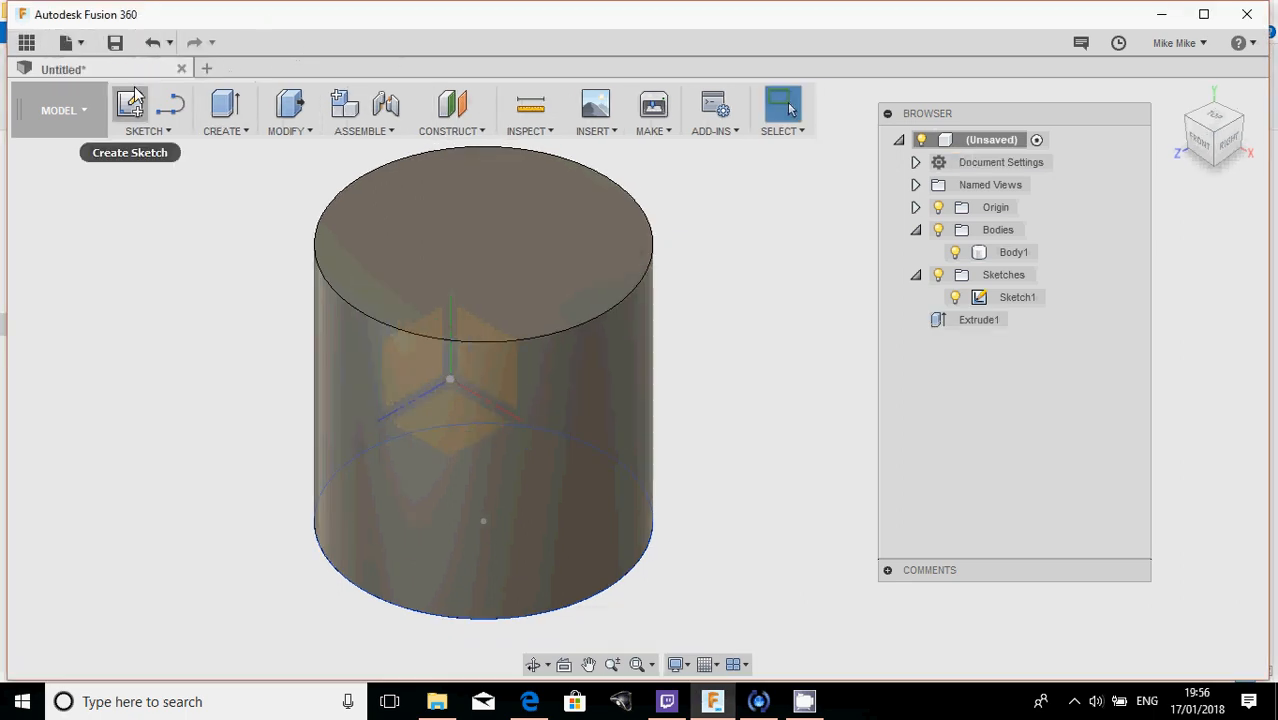
pyautogui.click(616, 341)
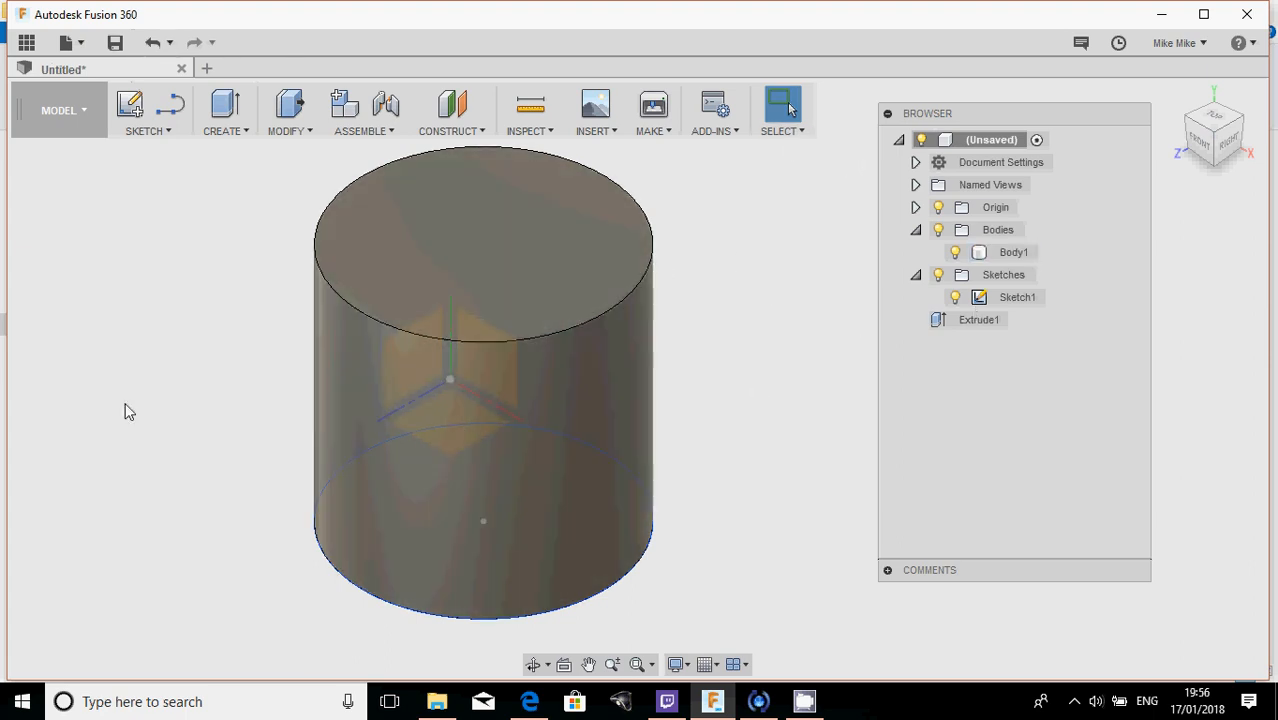
# - Examine the cylinder from farther away and from different angles, including straight from the side and from above
pyautogui.scroll(-2, 740, 285)
pyautogui.scroll(-1, 743, 286)
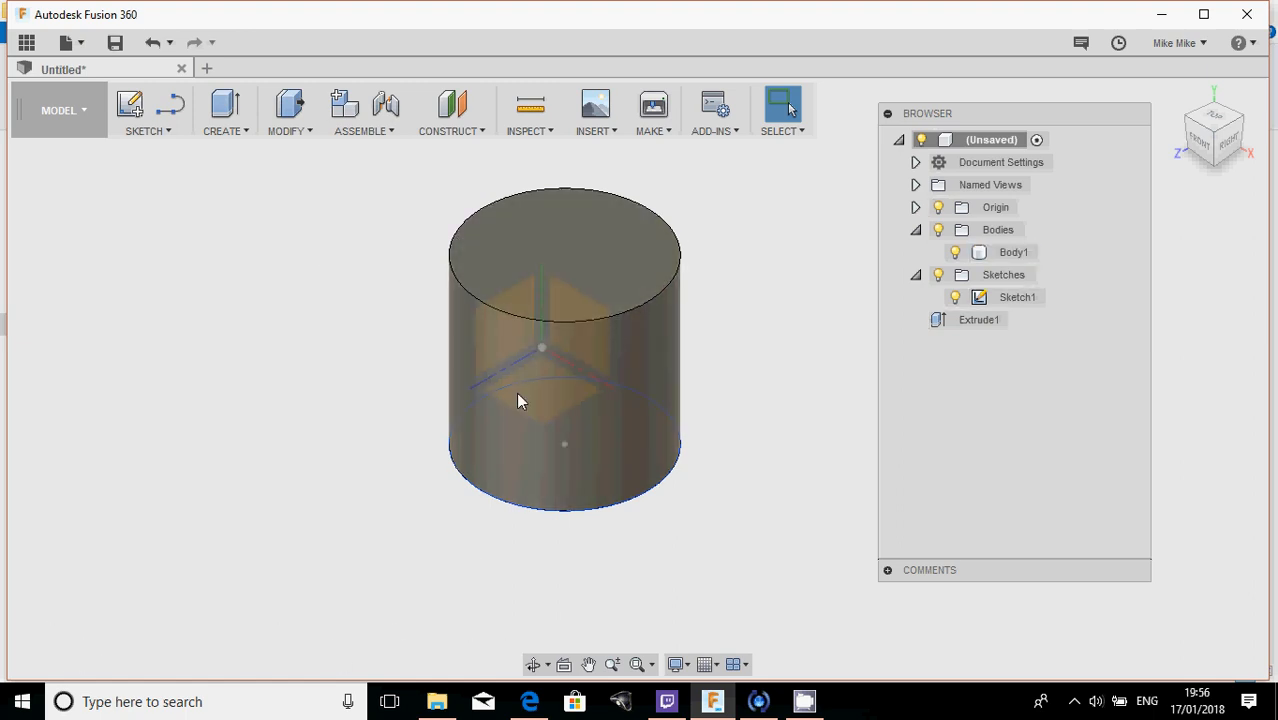
pyautogui.moveTo(299, 316); pyautogui.dragTo(297, 377, button='middle')
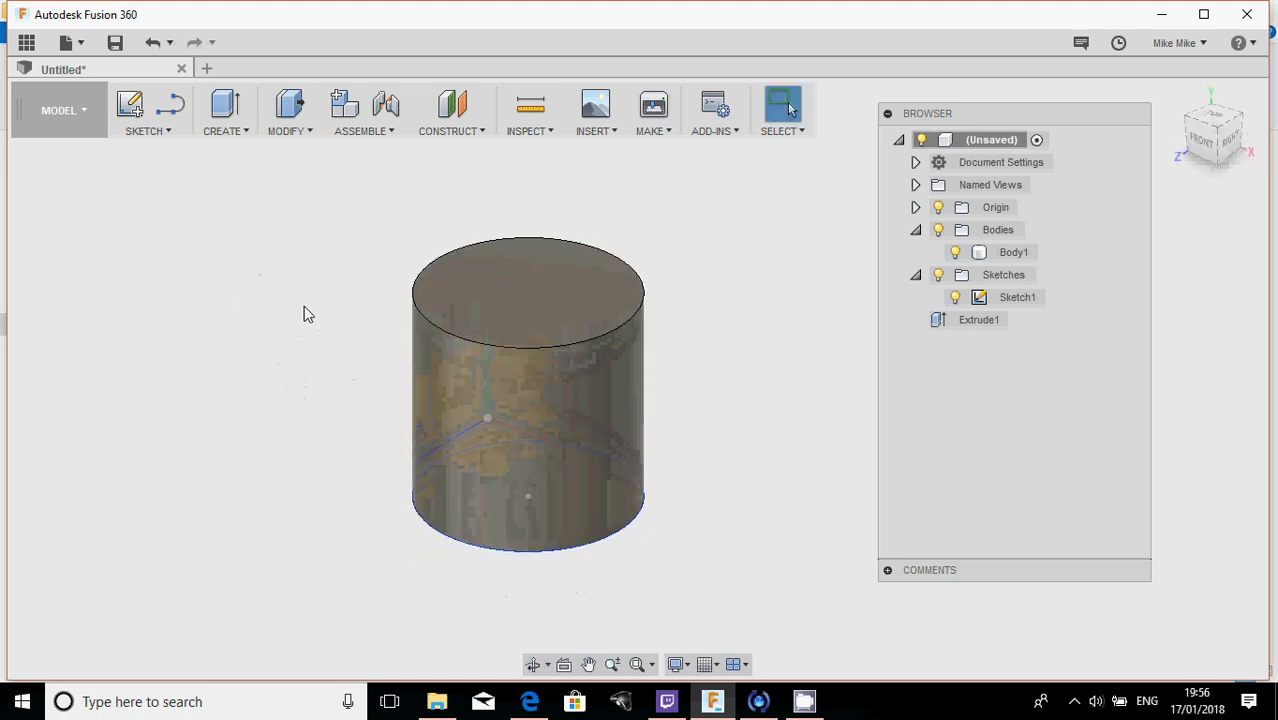
pyautogui.scroll(-3, 304, 306)
pyautogui.moveTo(305, 302); pyautogui.dragTo(359, 333, button='middle')
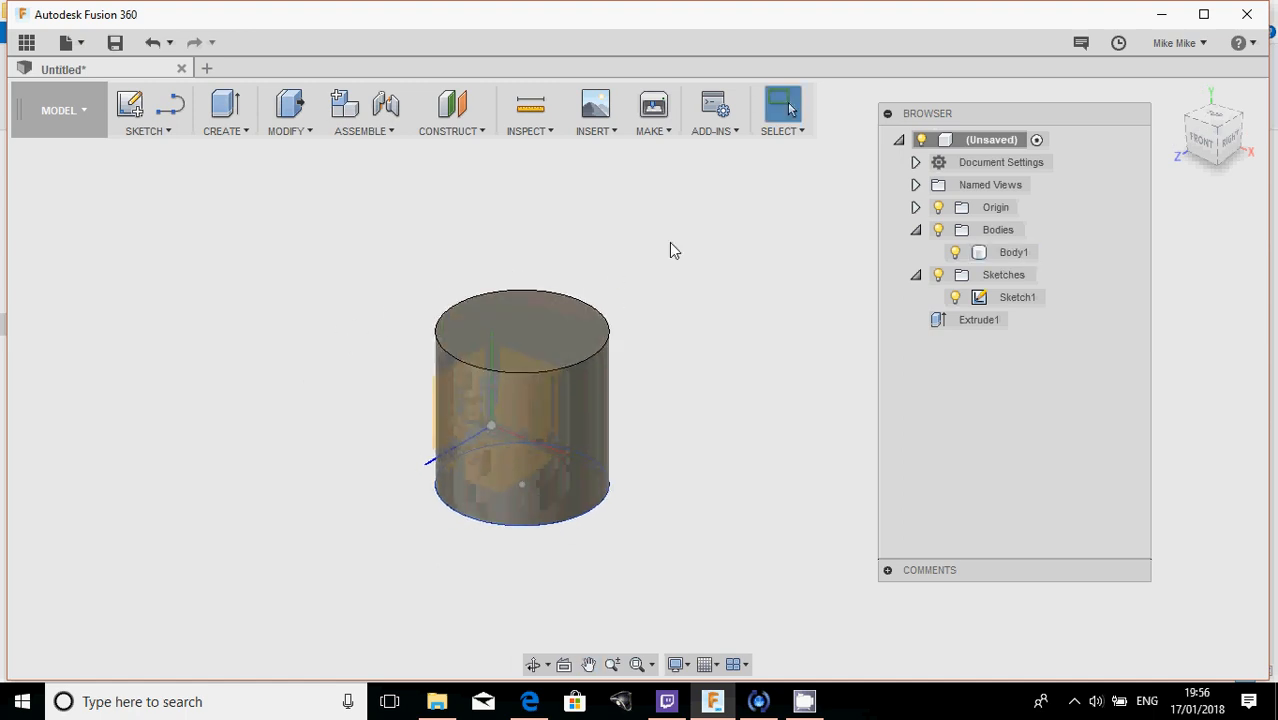
pyautogui.moveTo(676, 248)
pyautogui.keyDown('shift'); pyautogui.mouseDown(button='middle')
pyautogui.moveTo(722, 217)
pyautogui.moveTo(730, 257)
pyautogui.moveTo(716, 208)
pyautogui.moveTo(710, 322)
pyautogui.moveTo(698, 242)
pyautogui.mouseUp(button='middle'); pyautogui.keyUp('shift')
pyautogui.keyDown('shift'); pyautogui.moveTo(568, 305); pyautogui.dragTo(565, 234, button='middle'); pyautogui.keyUp('shift')
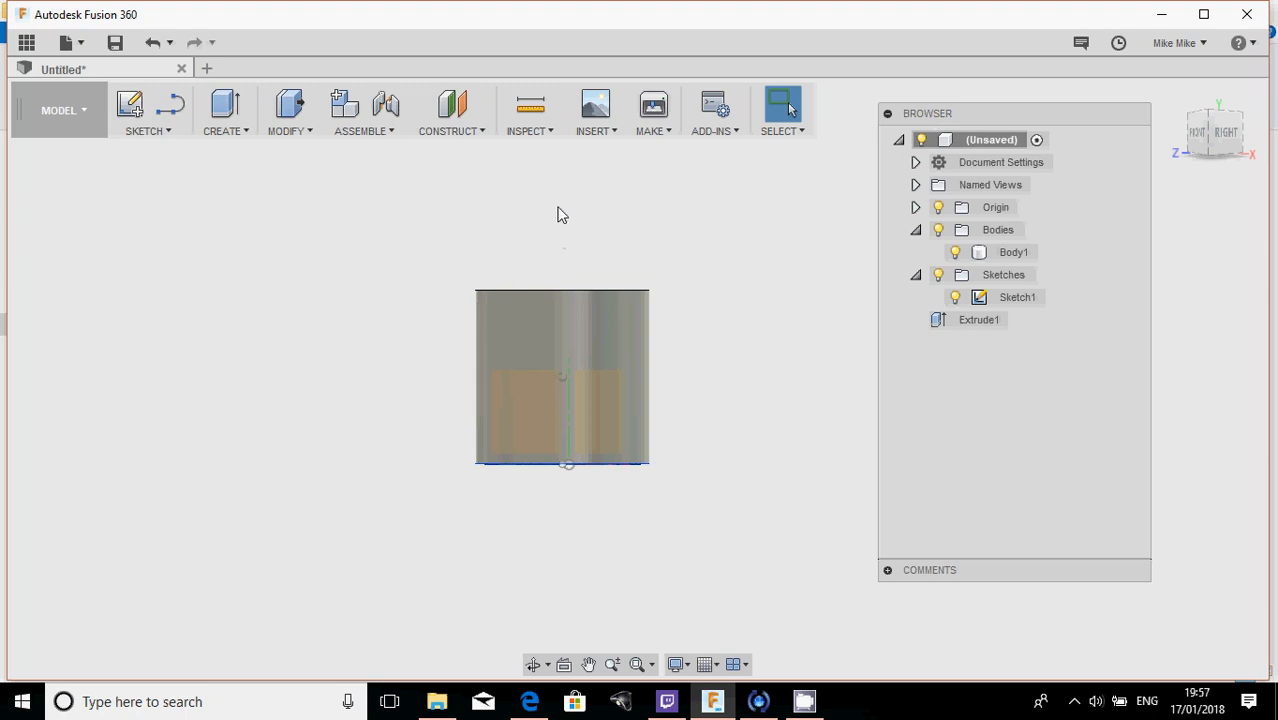
pyautogui.keyDown('shift'); pyautogui.moveTo(656, 268); pyautogui.dragTo(654, 337, button='middle'); pyautogui.keyUp('shift')
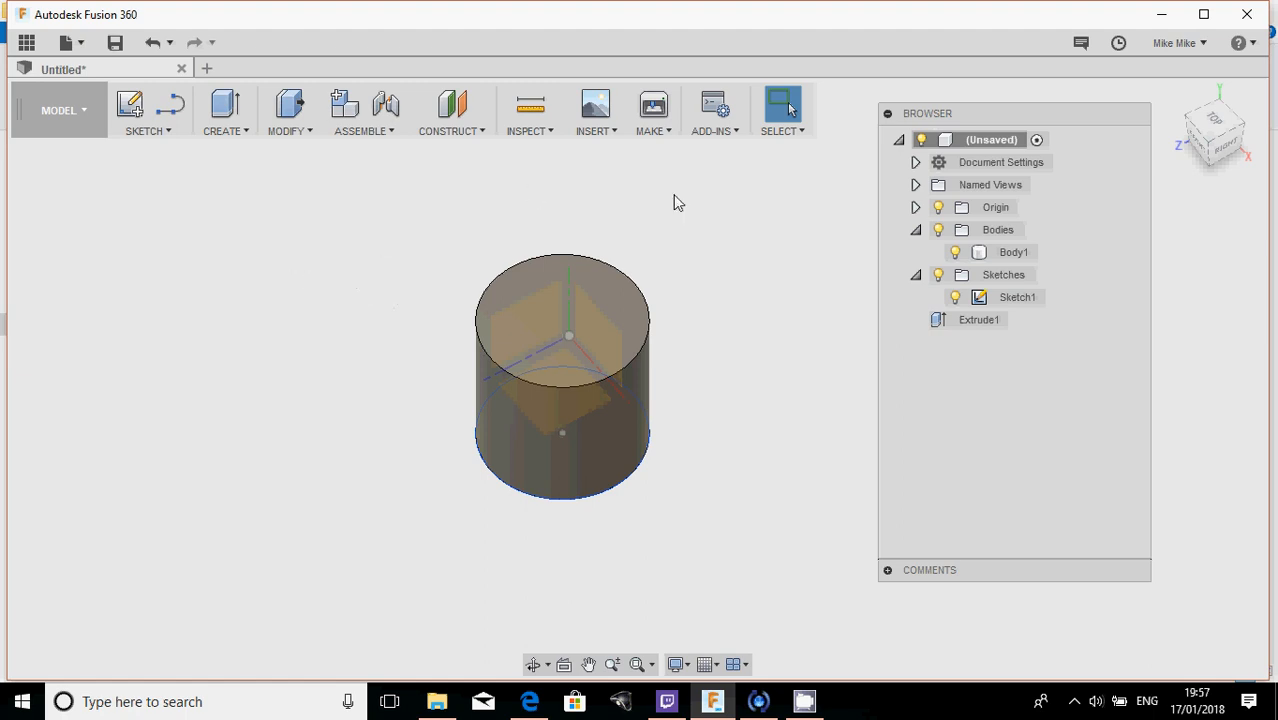
# - Start a new line sketch on the top face of the cylinder
pyautogui.click(165, 132)
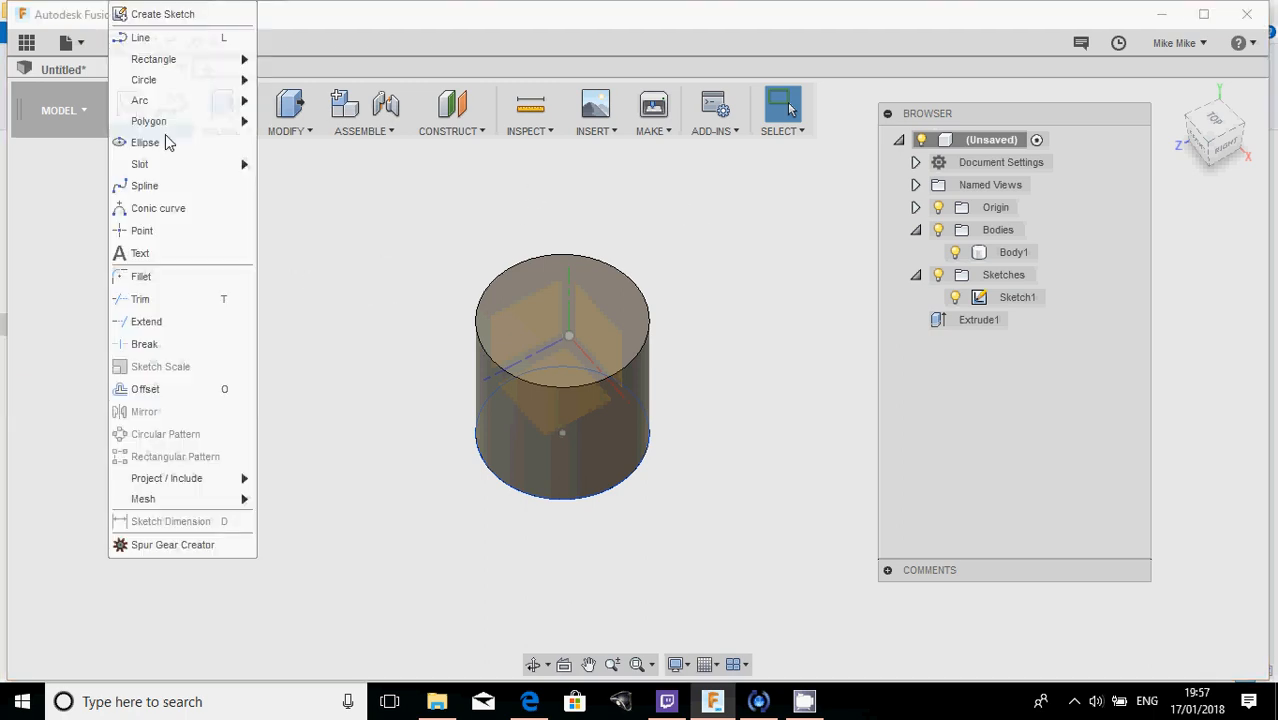
pyautogui.click(163, 42)
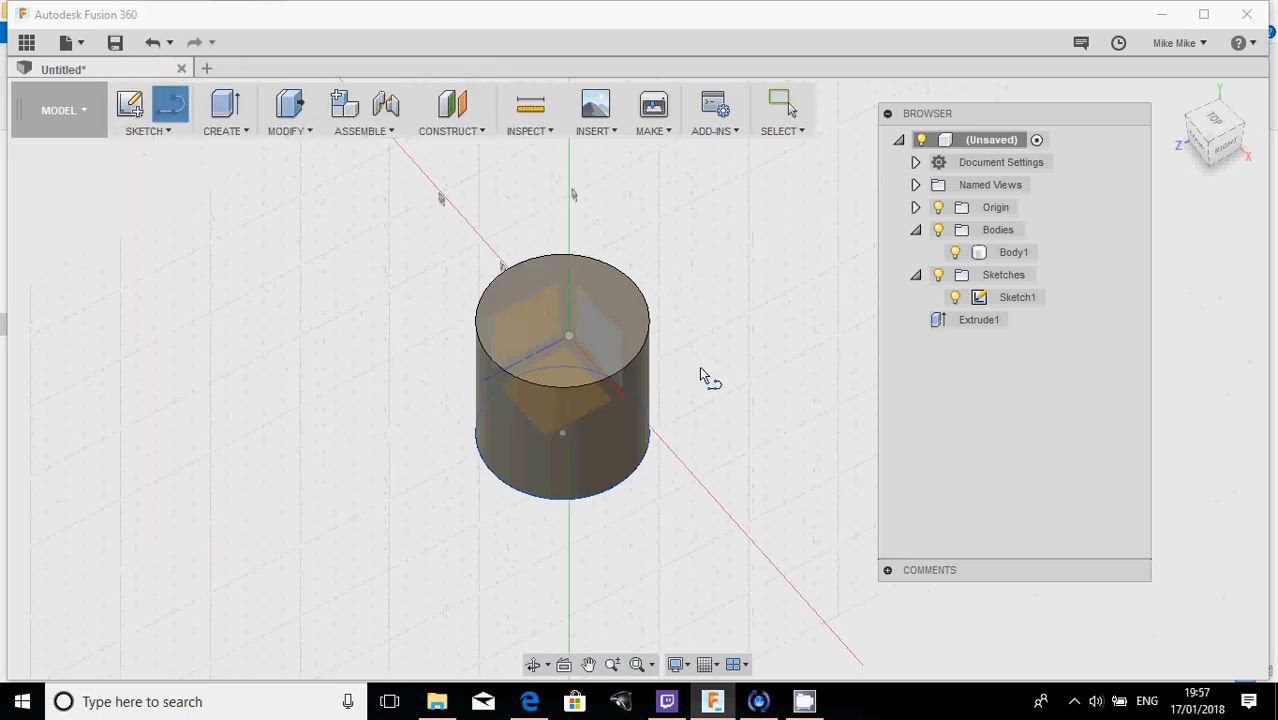
pyautogui.click(540, 398)
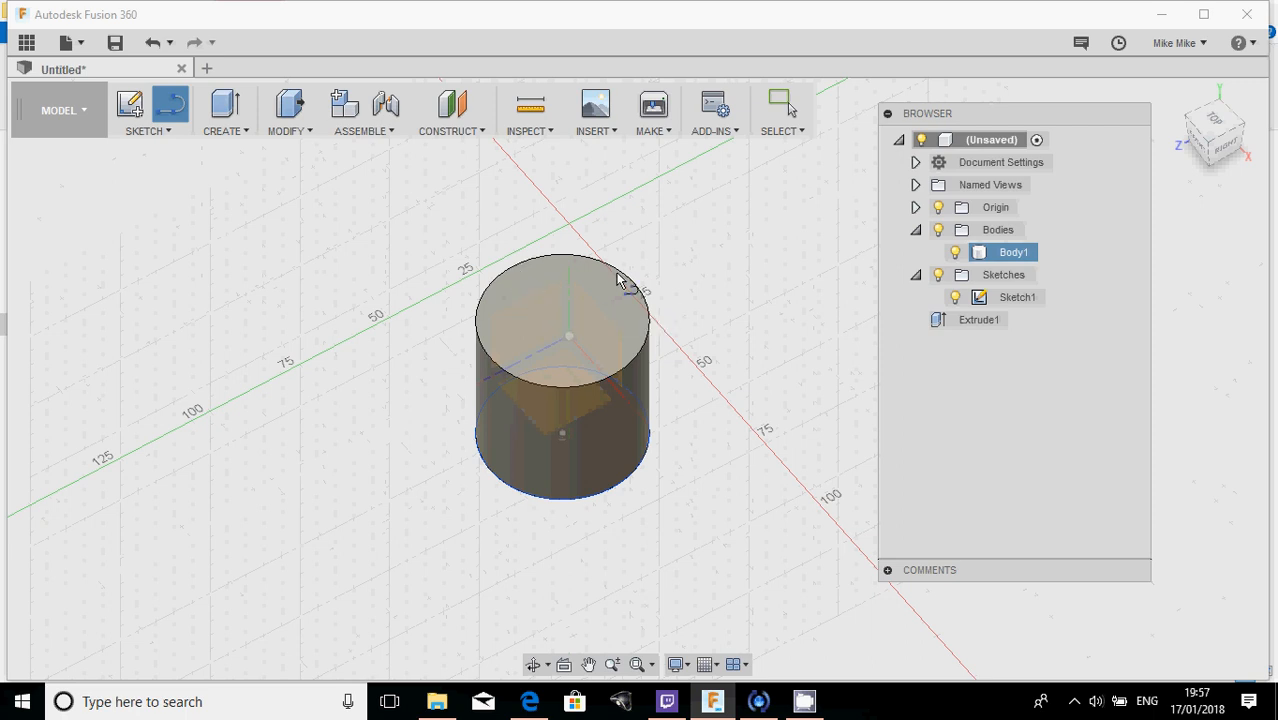
pyautogui.scroll(-1, 582, 292)
pyautogui.keyDown('shift'); pyautogui.moveTo(568, 329); pyautogui.dragTo(397, 275, button='middle'); pyautogui.keyUp('shift')
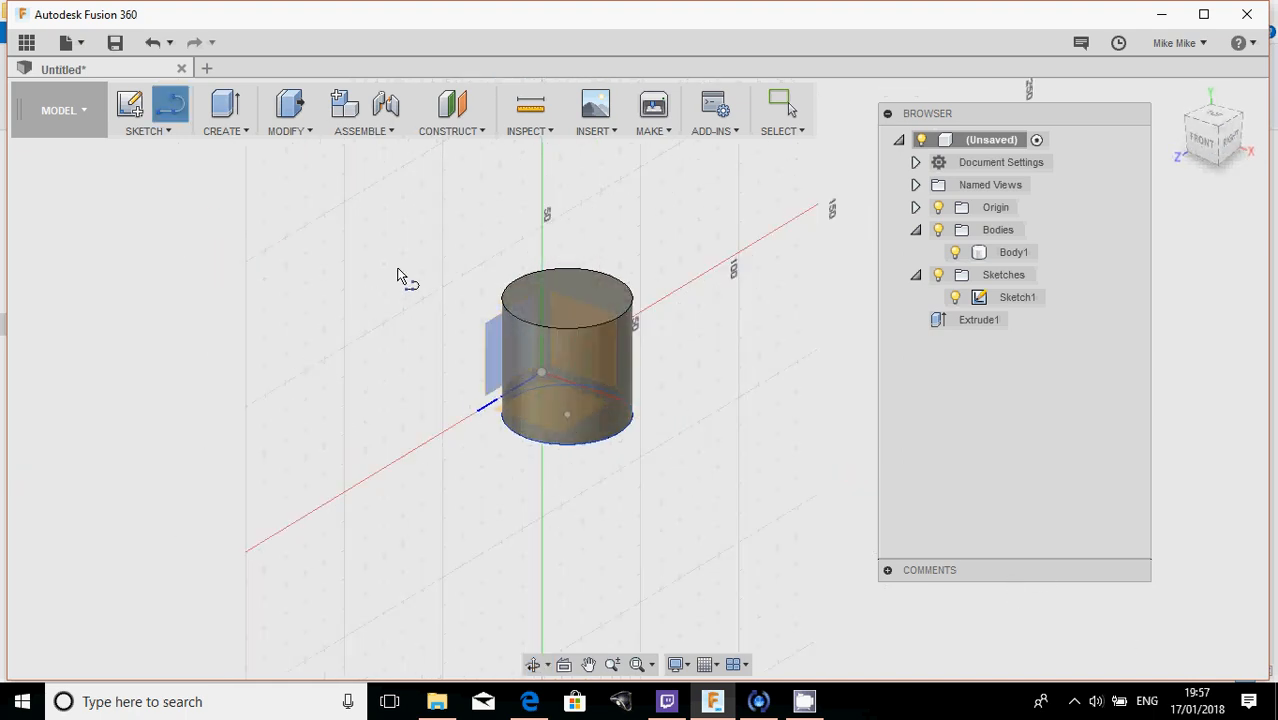
pyautogui.click(578, 297)
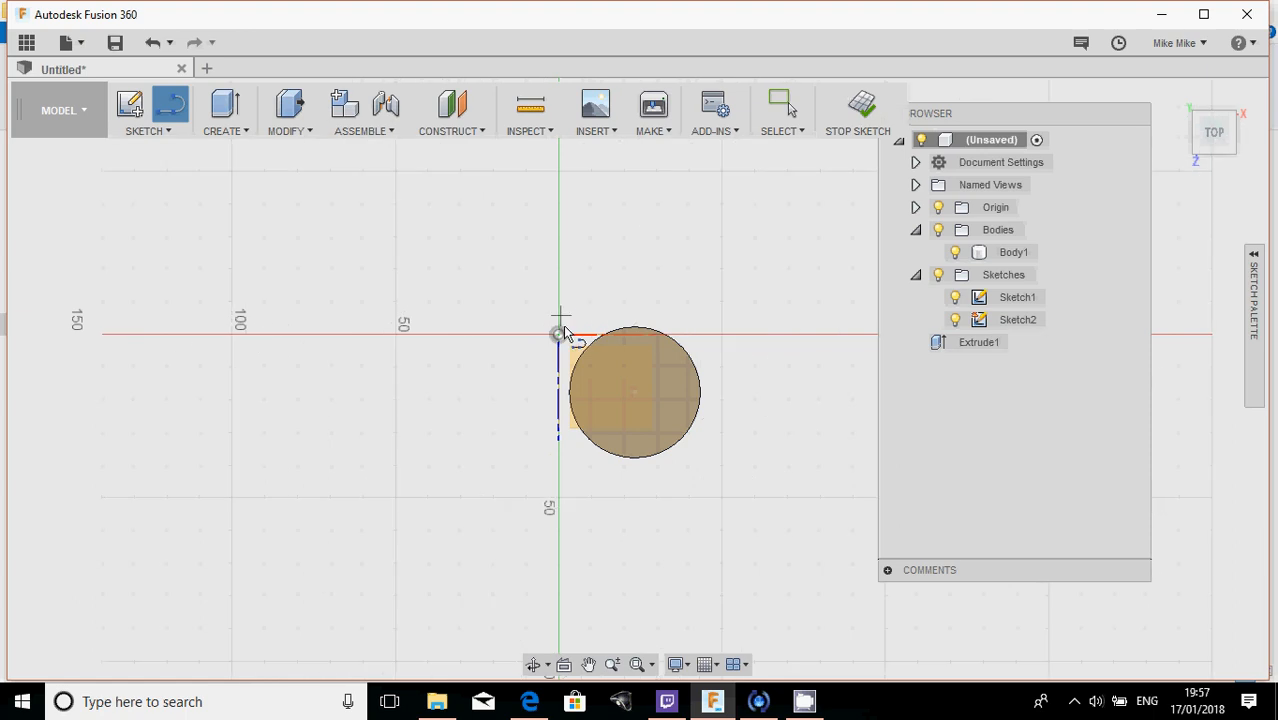
# - Try a horizontal line about 37 mm long from the centre of the top face past the cylinder's edge, and delete it
pyautogui.click(634, 394)
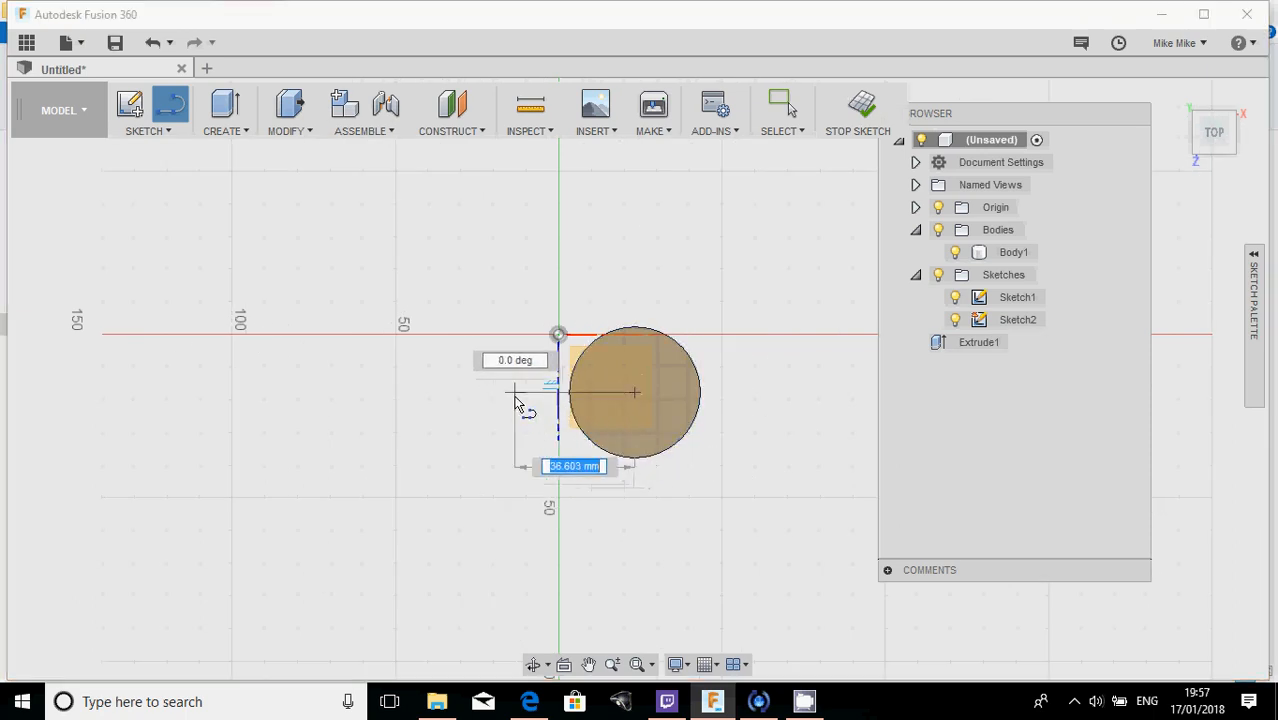
pyautogui.click(558, 392)
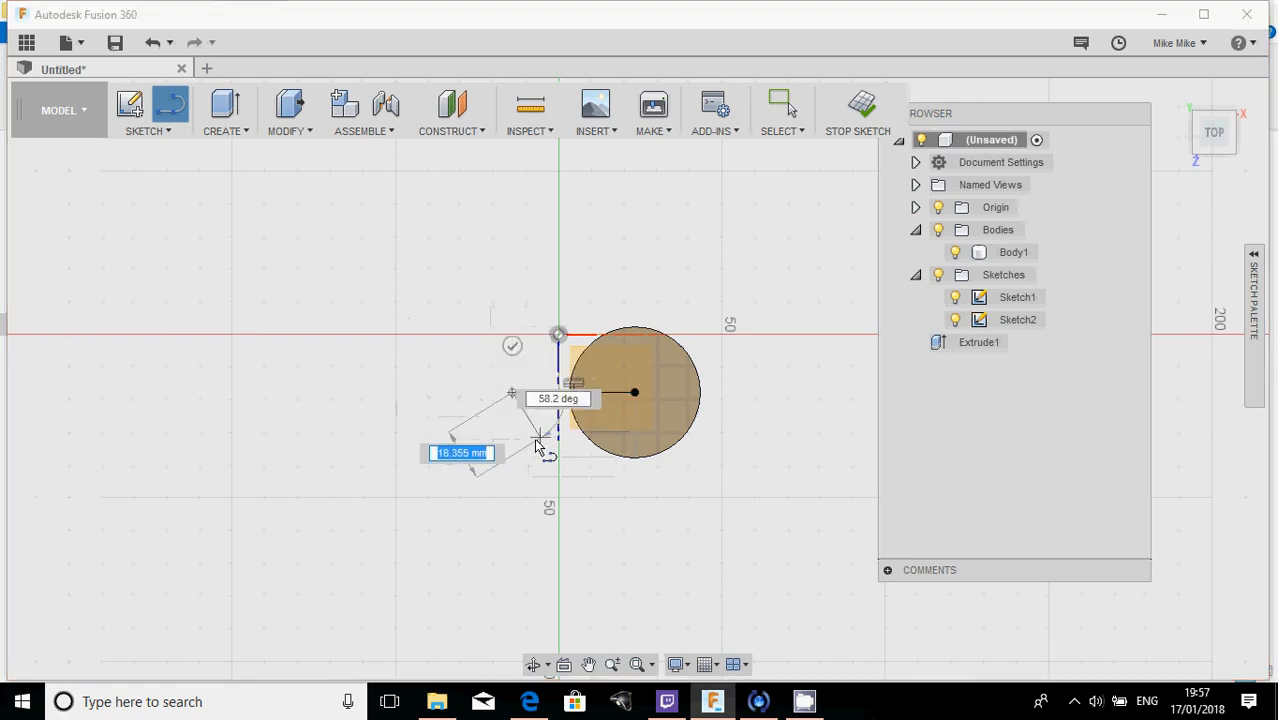
pyautogui.click(512, 392)
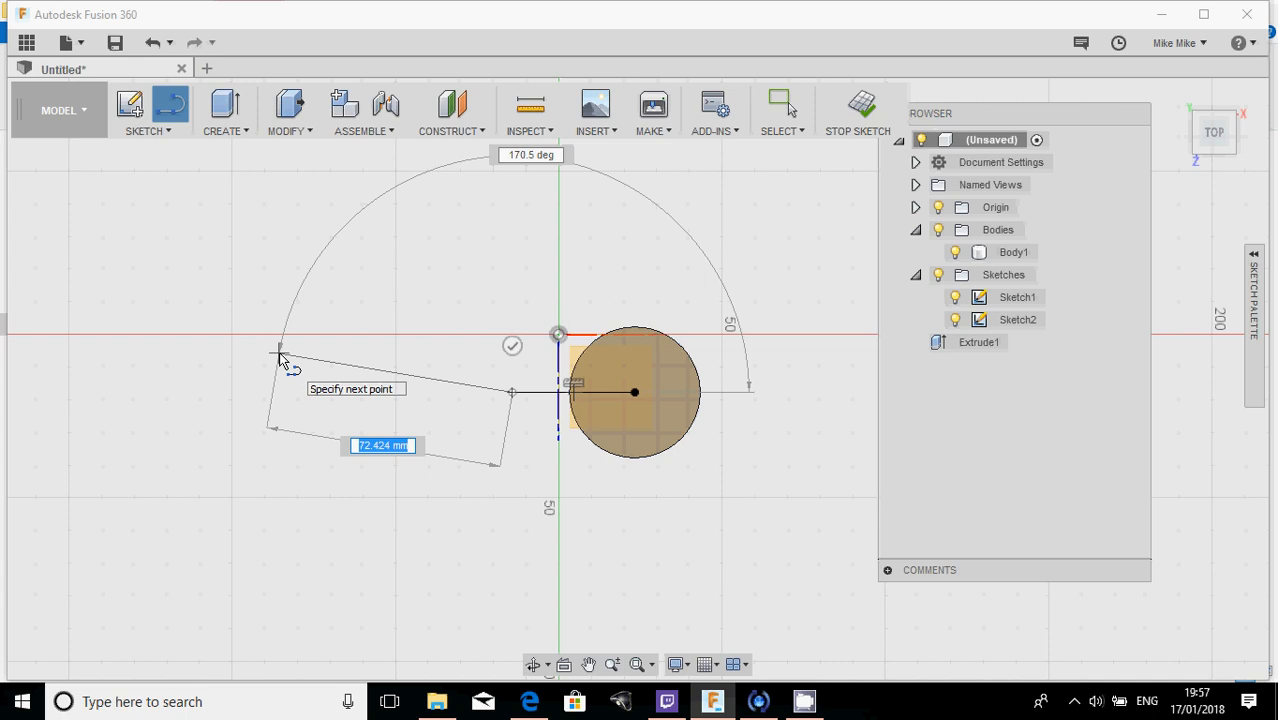
pyautogui.press('Escape')
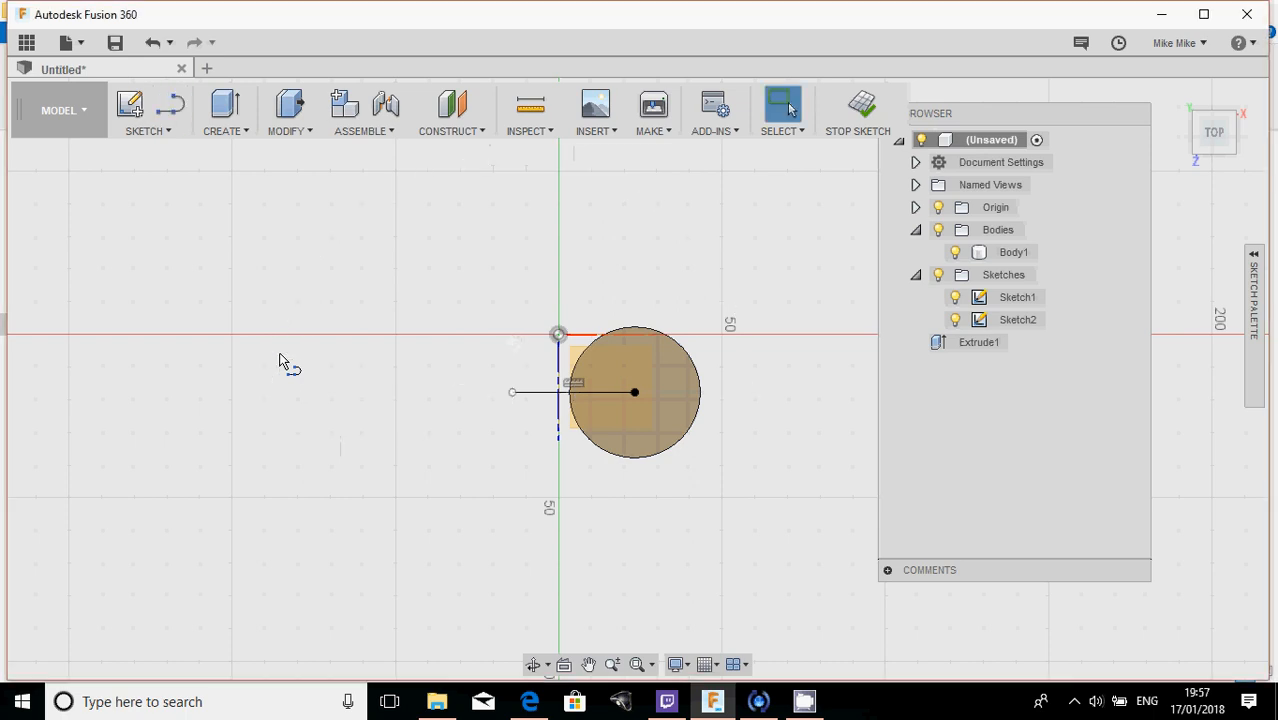
pyautogui.click(532, 400)
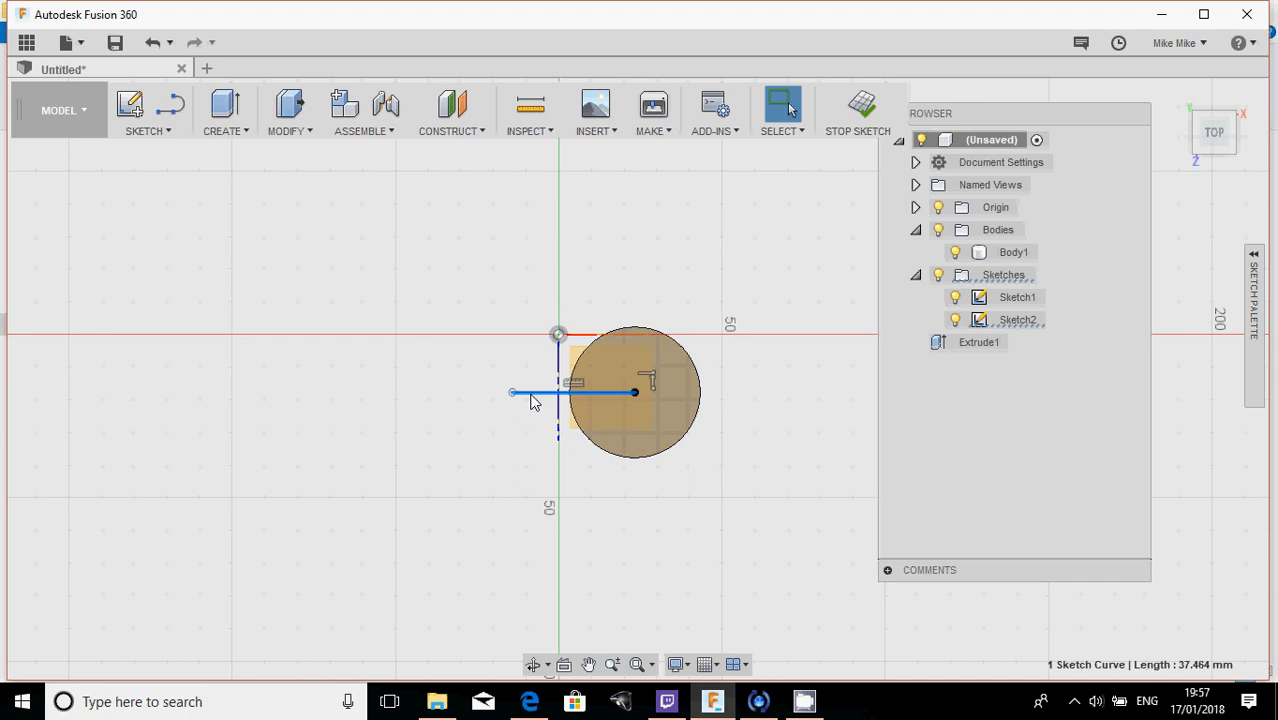
pyautogui.press('Delete')
# - Draw a line 45 mm long at 0 degrees from the centre of the top face outward past the cylinder's edge
pyautogui.press('l')
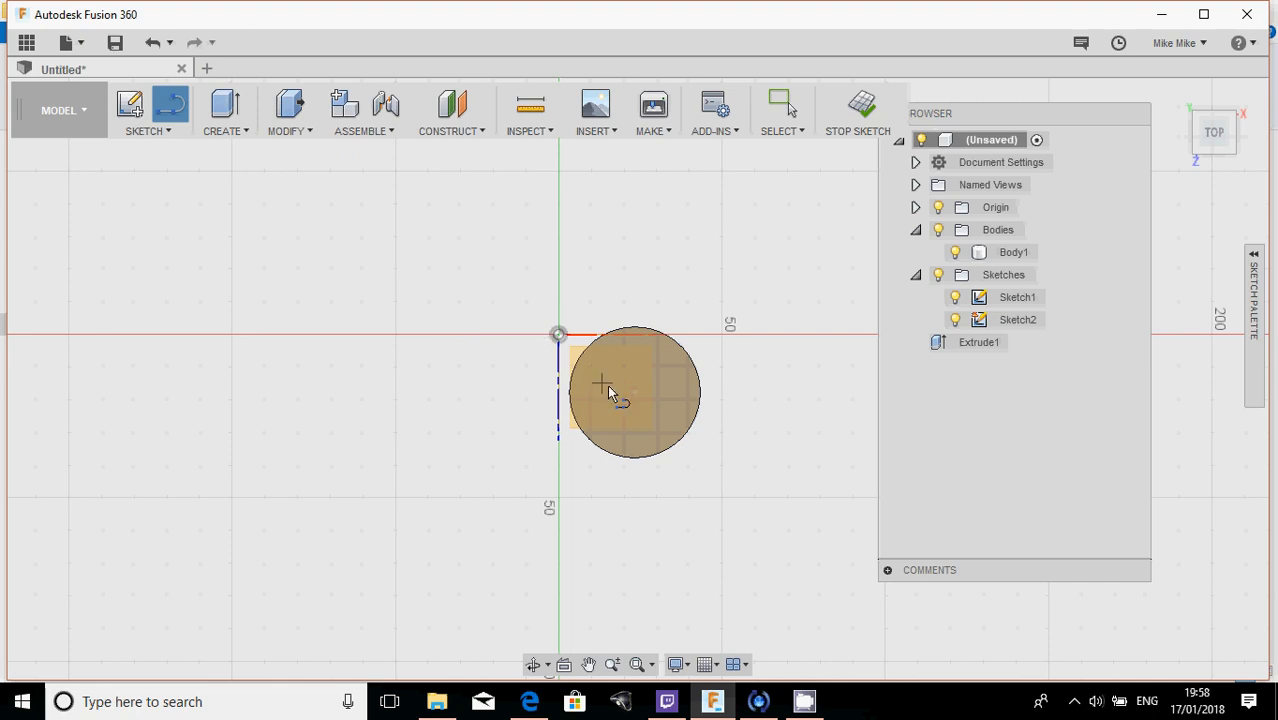
pyautogui.scroll(5, 608, 388)
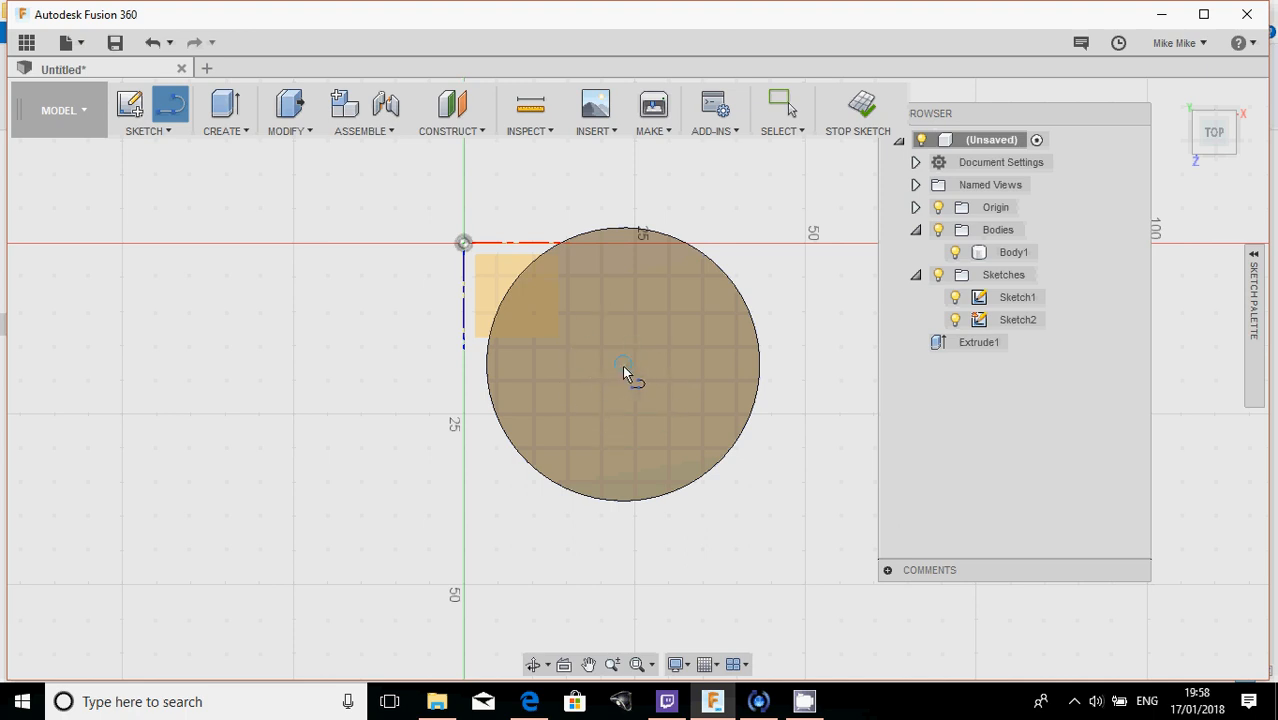
pyautogui.click(622, 365)
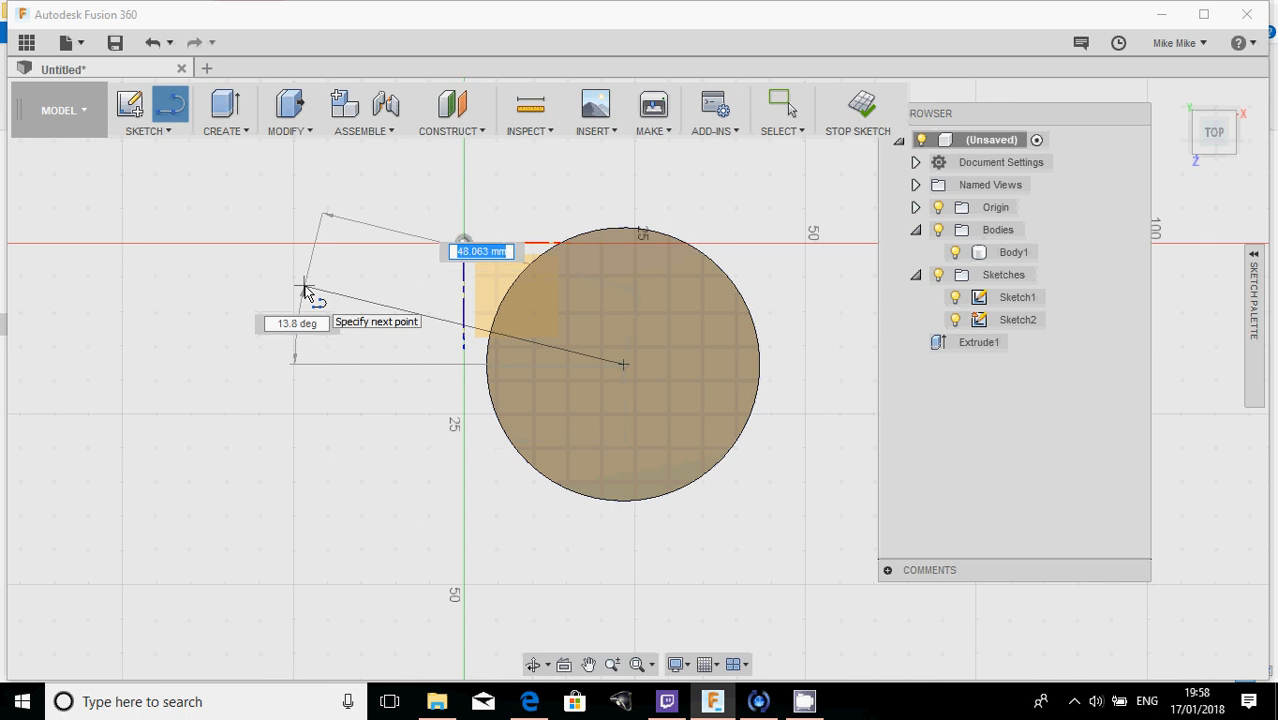
pyautogui.write('5')
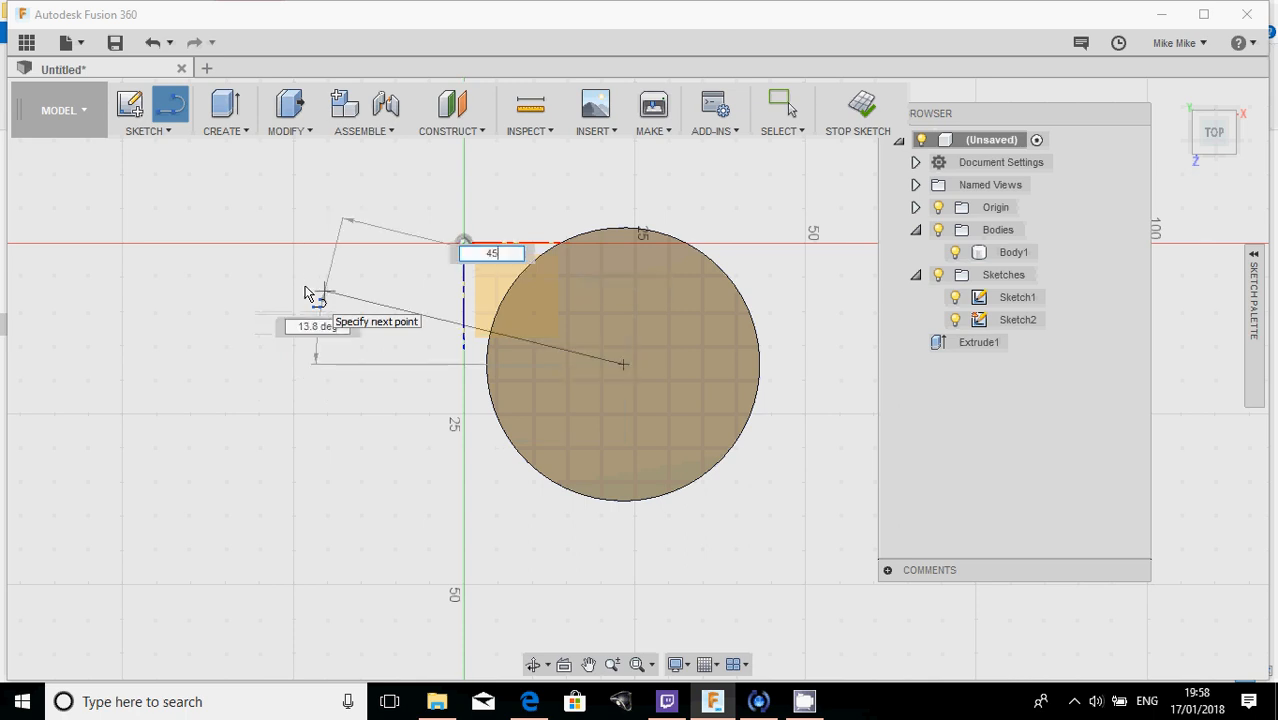
pyautogui.press('Tab')
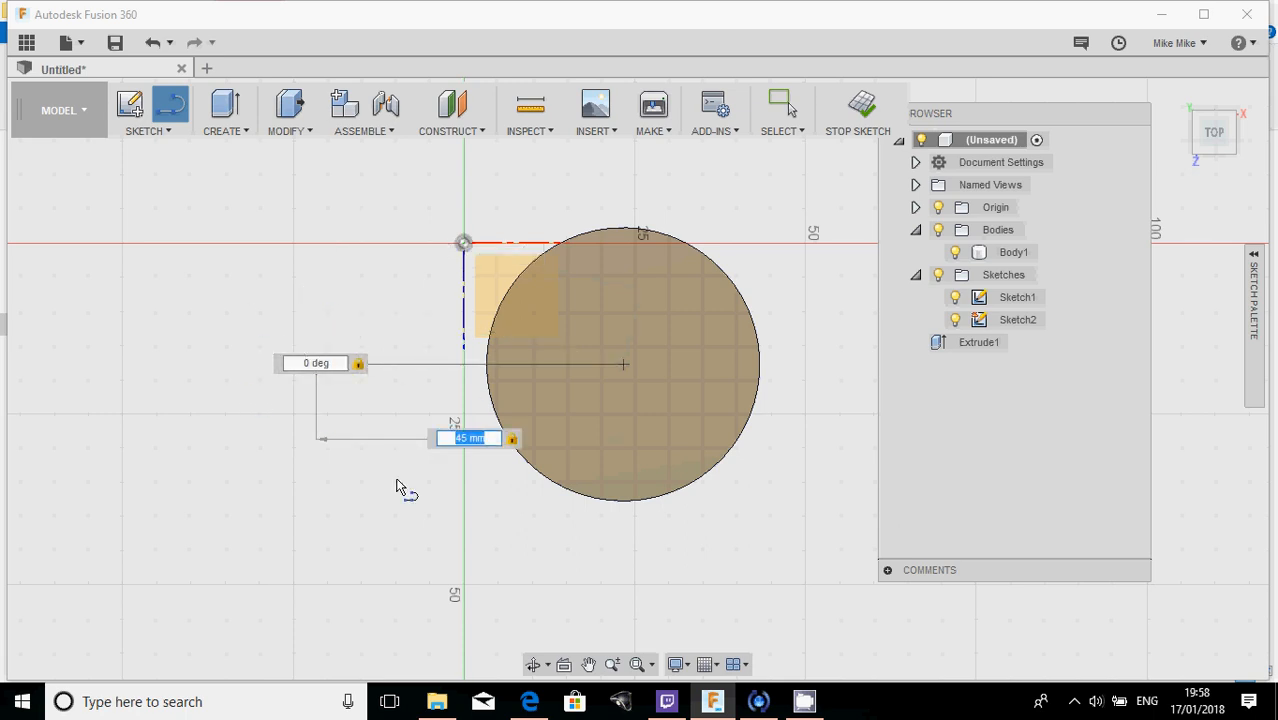
pyautogui.press('Return')
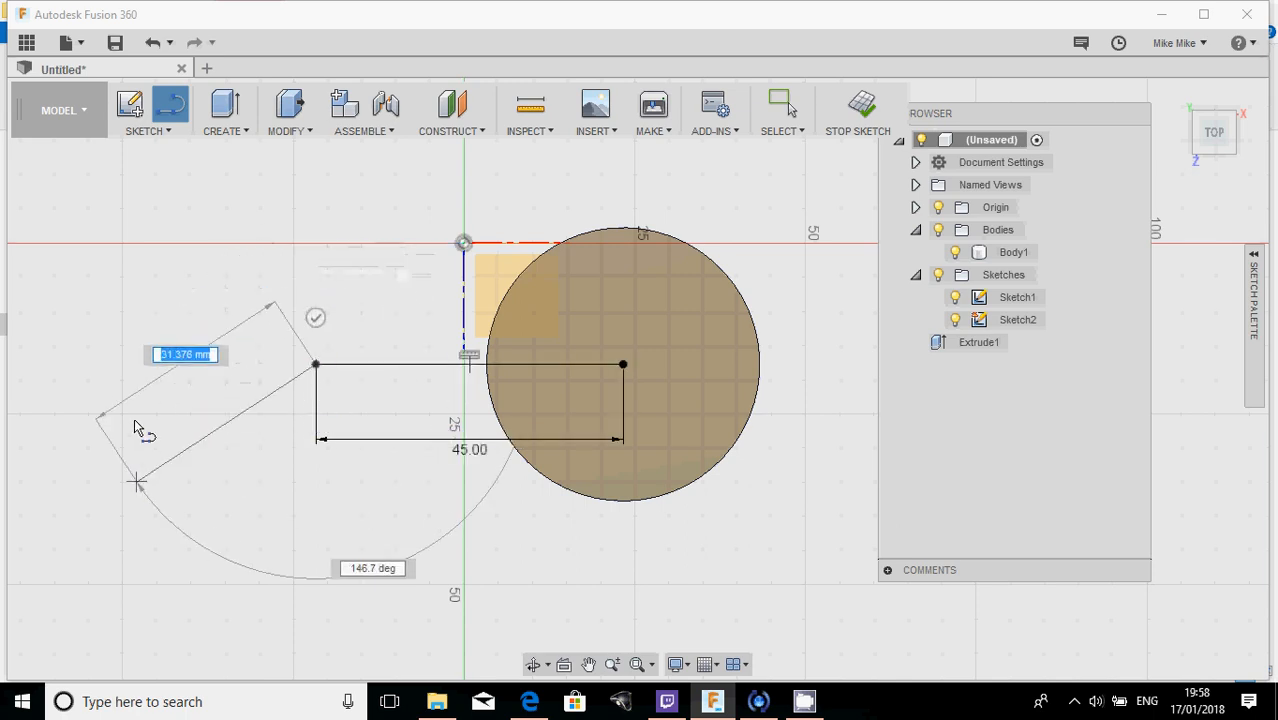
pyautogui.press('Escape')
pyautogui.press('Escape')
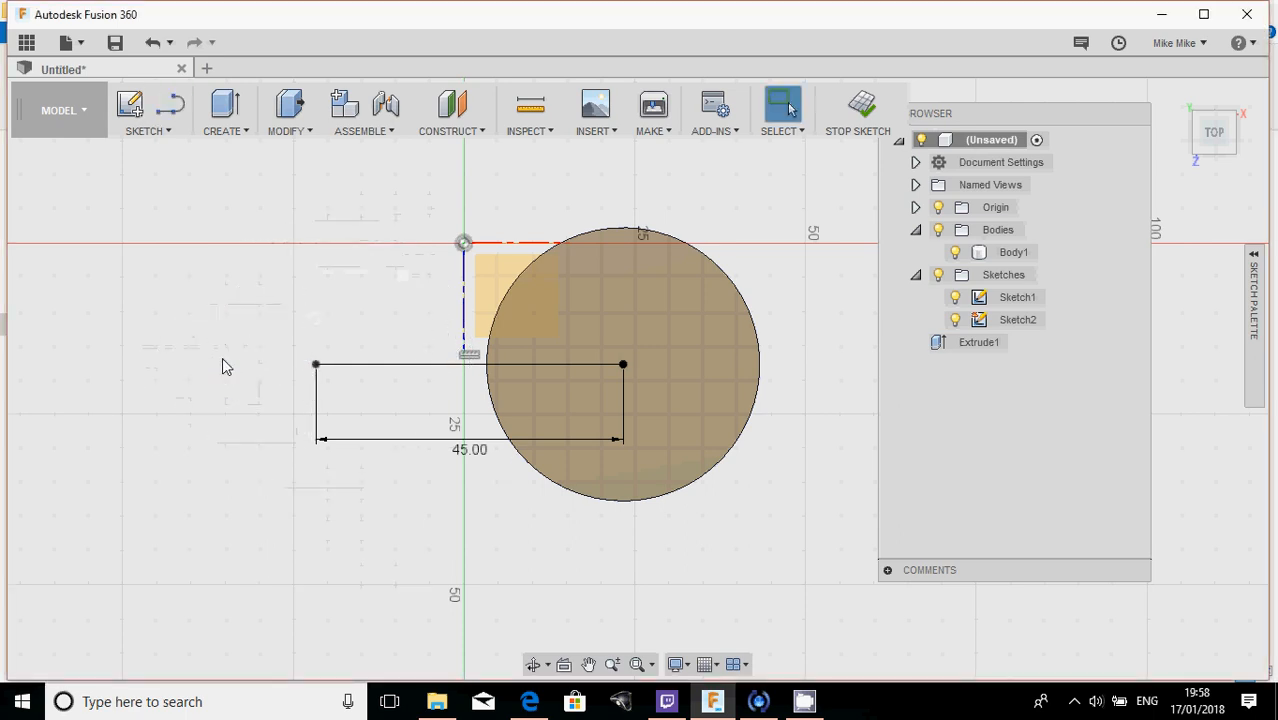
# - Examine the 45 mm line on the cylinder's top from several angles, including straight from the front
pyautogui.scroll(-1, 376, 408)
pyautogui.keyDown('shift'); pyautogui.moveTo(464, 402); pyautogui.dragTo(450, 285, button='middle'); pyautogui.keyUp('shift')
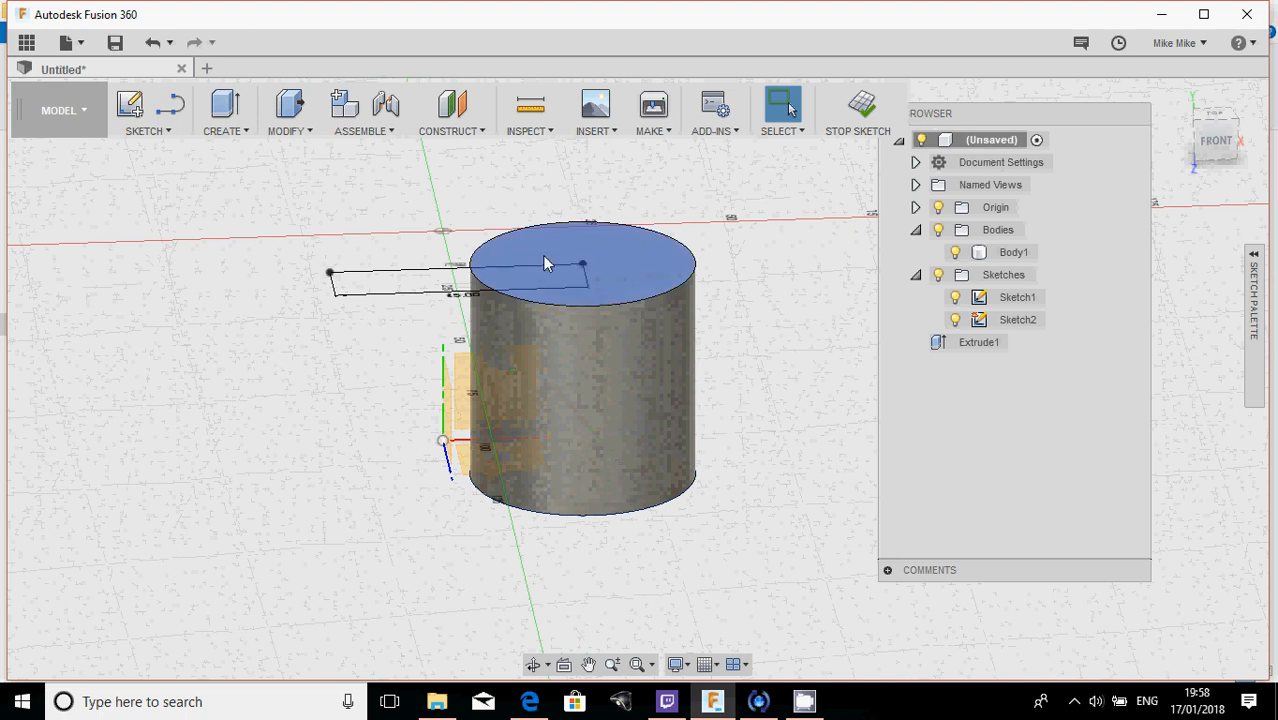
pyautogui.click(488, 317)
pyautogui.keyDown('shift'); pyautogui.moveTo(488, 317); pyautogui.dragTo(468, 300, button='middle'); pyautogui.keyUp('shift')
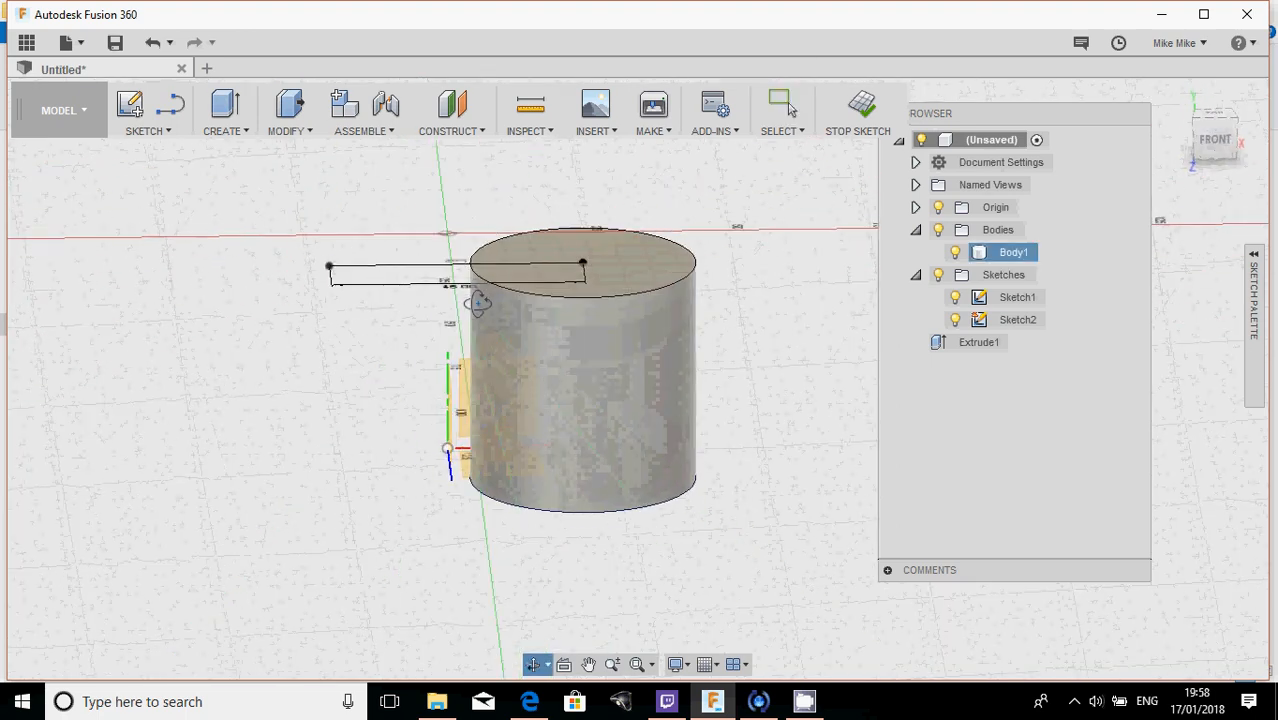
pyautogui.click(462, 305)
pyautogui.moveTo(346, 271)
pyautogui.keyDown('shift'); pyautogui.mouseDown(button='middle')
pyautogui.moveTo(405, 280)
pyautogui.moveTo(388, 251)
pyautogui.mouseUp(button='middle'); pyautogui.keyUp('shift')
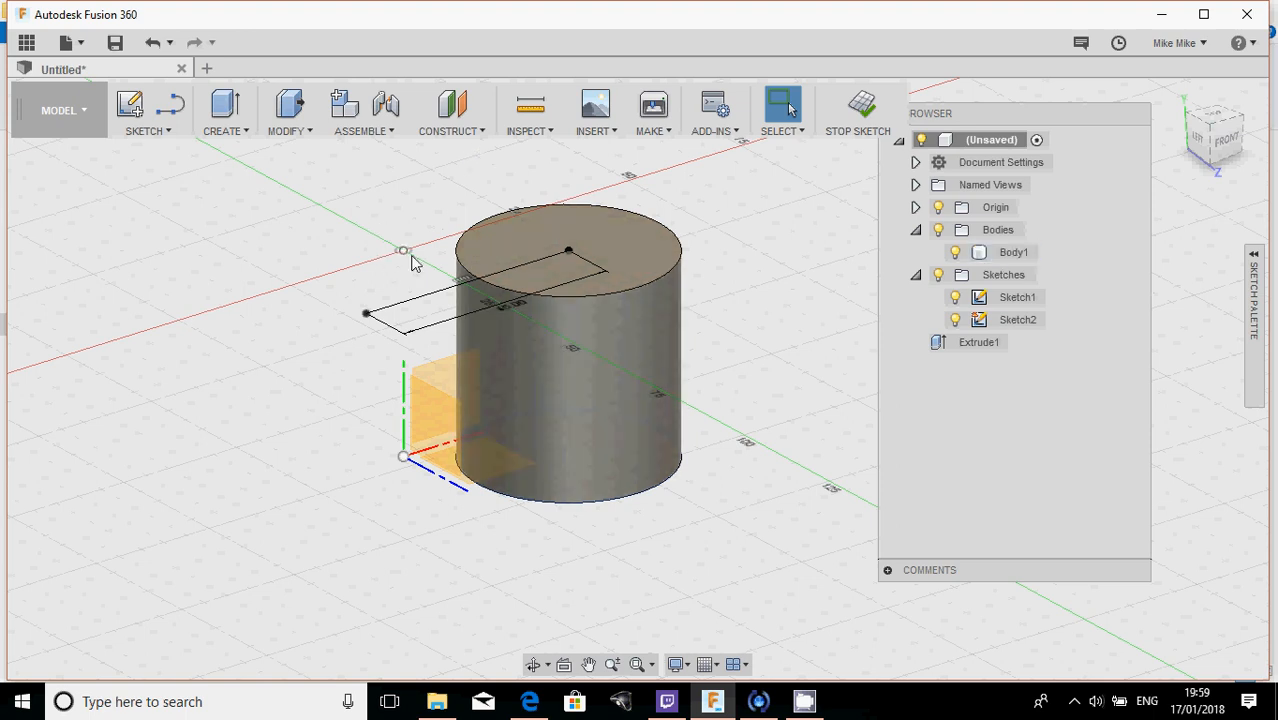
pyautogui.keyDown('shift'); pyautogui.moveTo(411, 262); pyautogui.dragTo(368, 228, button='middle'); pyautogui.keyUp('shift')
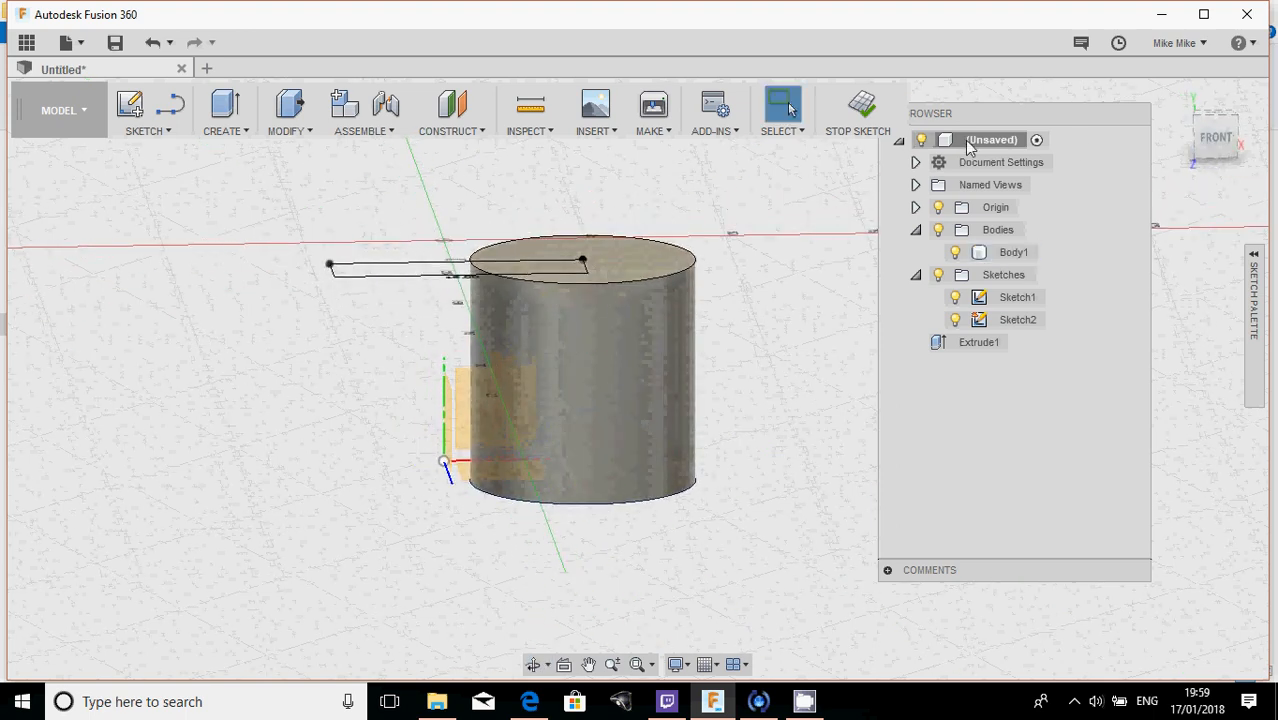
pyautogui.click(1217, 140)
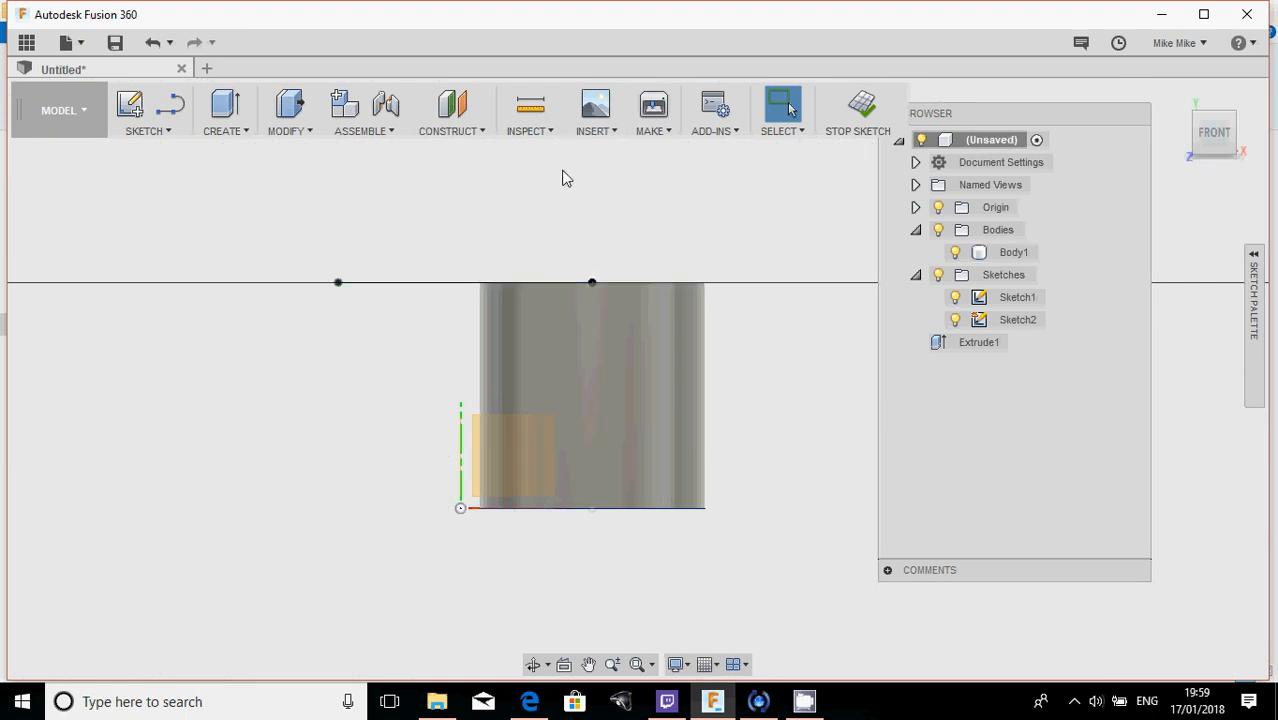
pyautogui.keyDown('shift'); pyautogui.moveTo(562, 178); pyautogui.dragTo(385, 351, button='middle'); pyautogui.keyUp('shift')
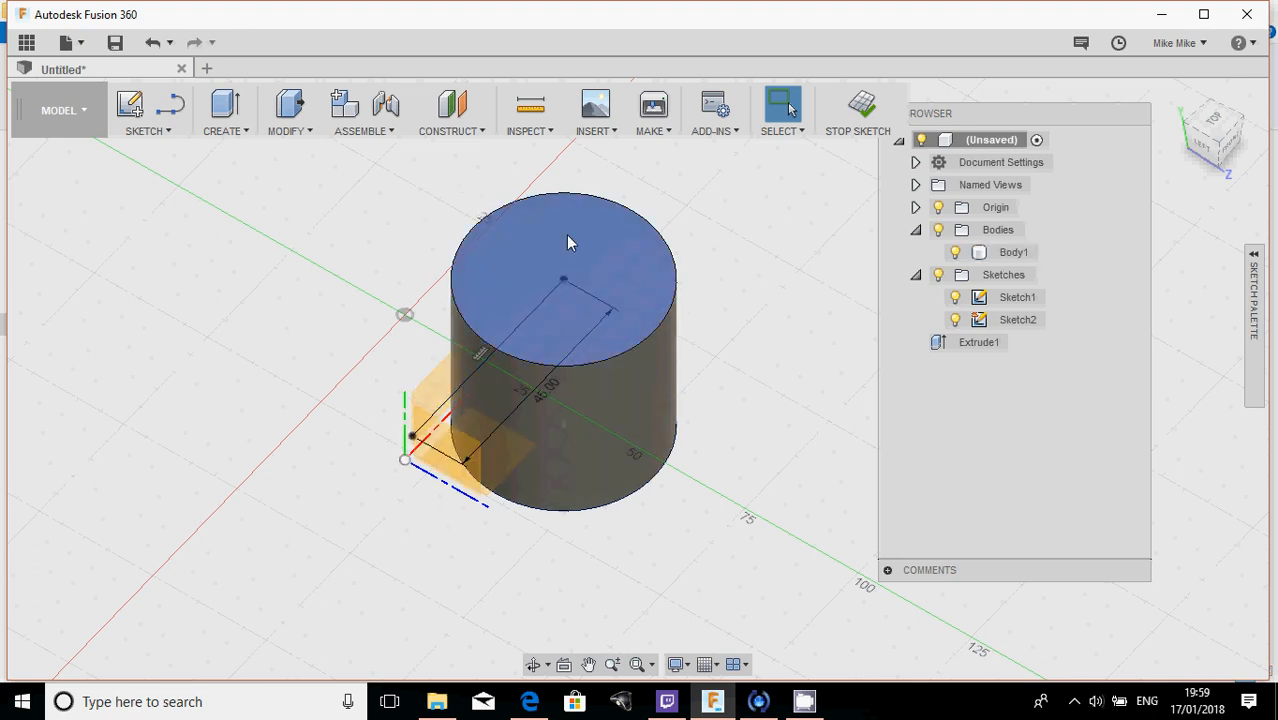
pyautogui.keyDown('shift'); pyautogui.moveTo(767, 224); pyautogui.dragTo(374, 163, button='middle'); pyautogui.keyUp('shift')
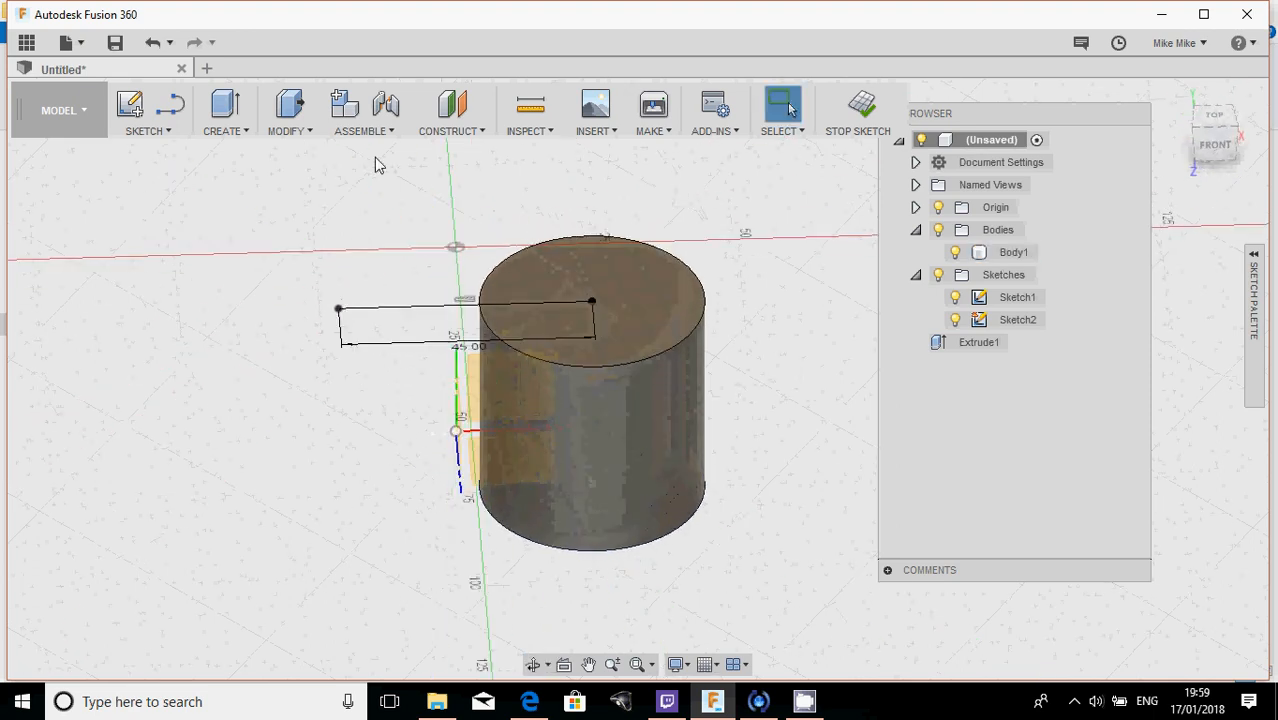
# - Create a Plane at Angle through the 45 mm sketch line with an angle of 0 degrees
pyautogui.click(460, 138)
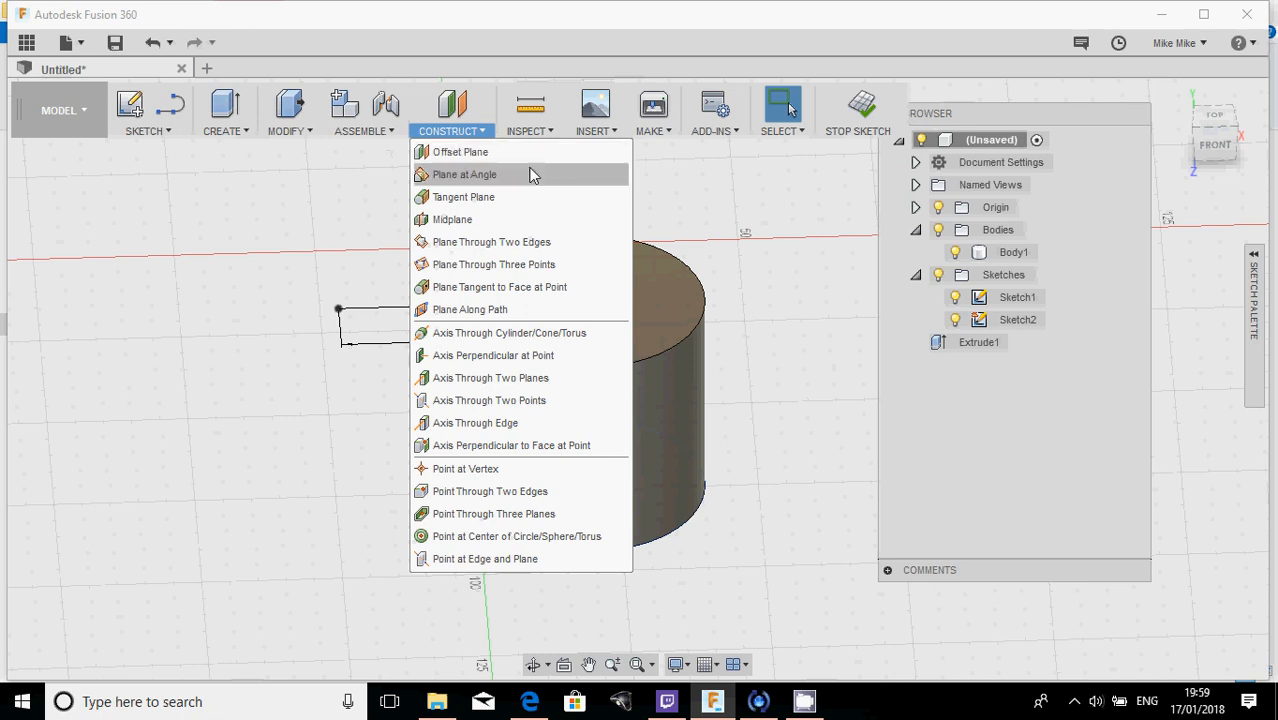
pyautogui.click(494, 176)
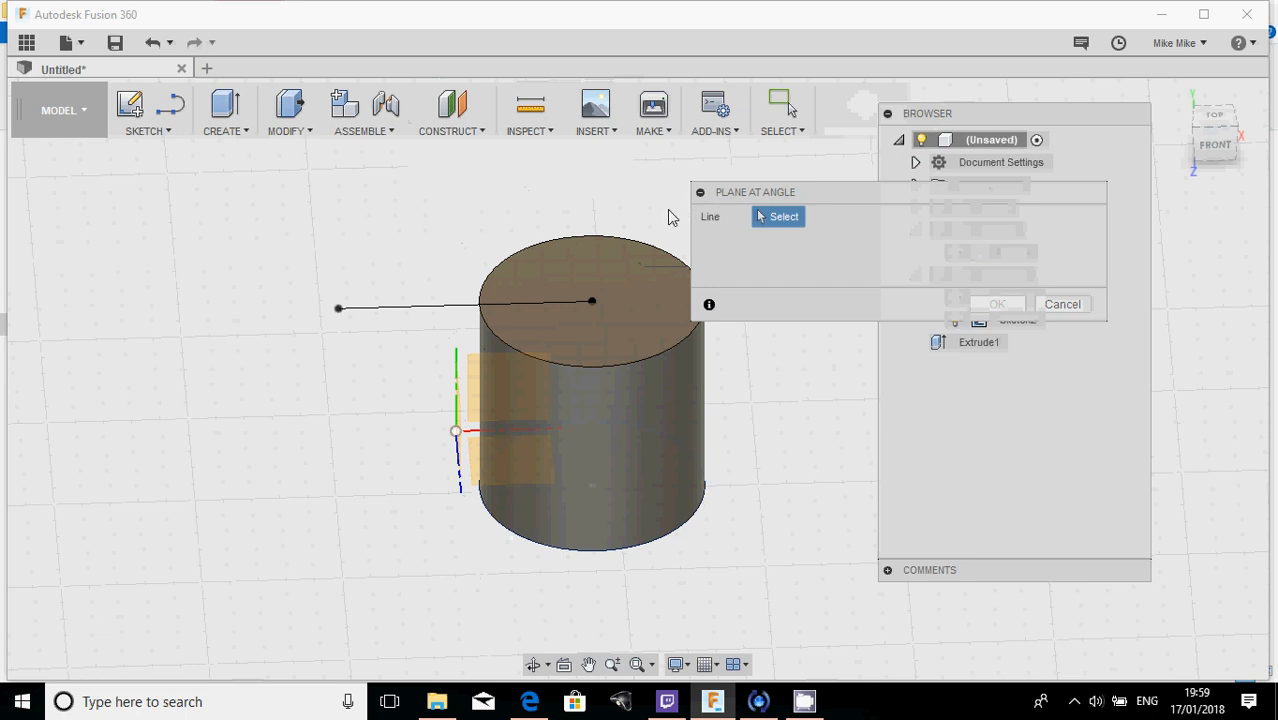
pyautogui.click(393, 309)
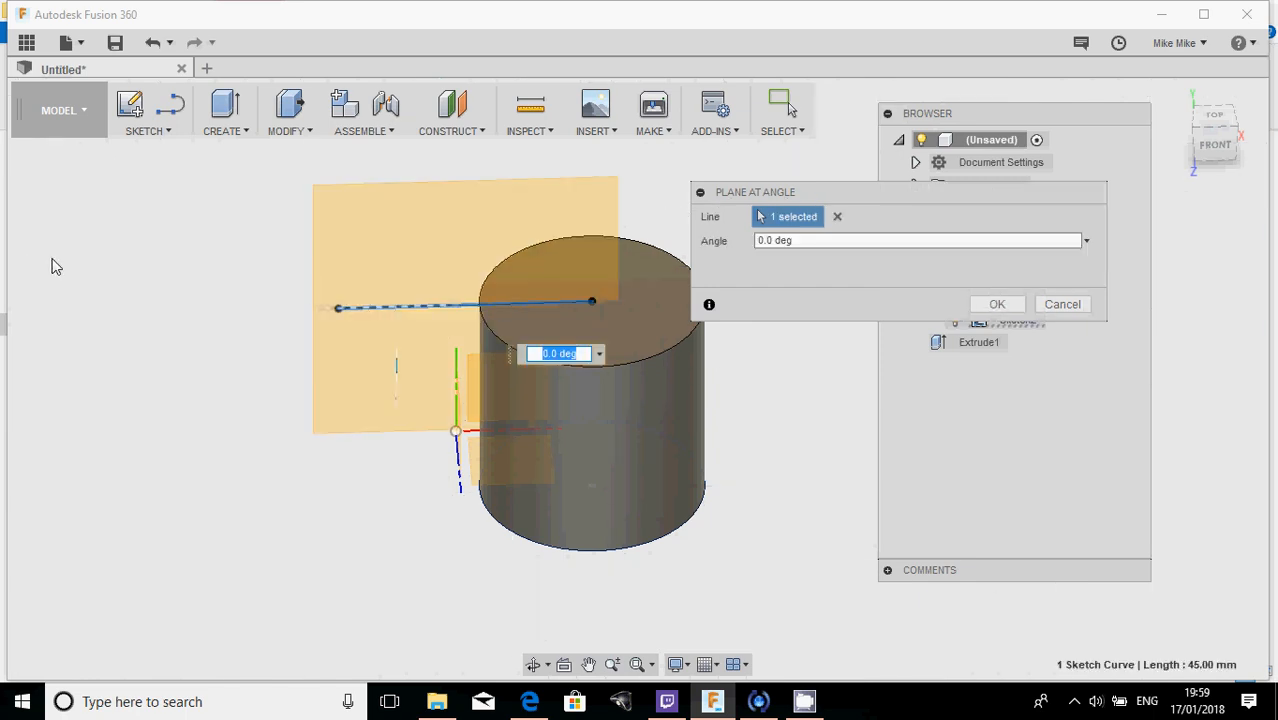
pyautogui.keyDown('shift'); pyautogui.moveTo(208, 275); pyautogui.dragTo(236, 231, button='middle'); pyautogui.keyUp('shift')
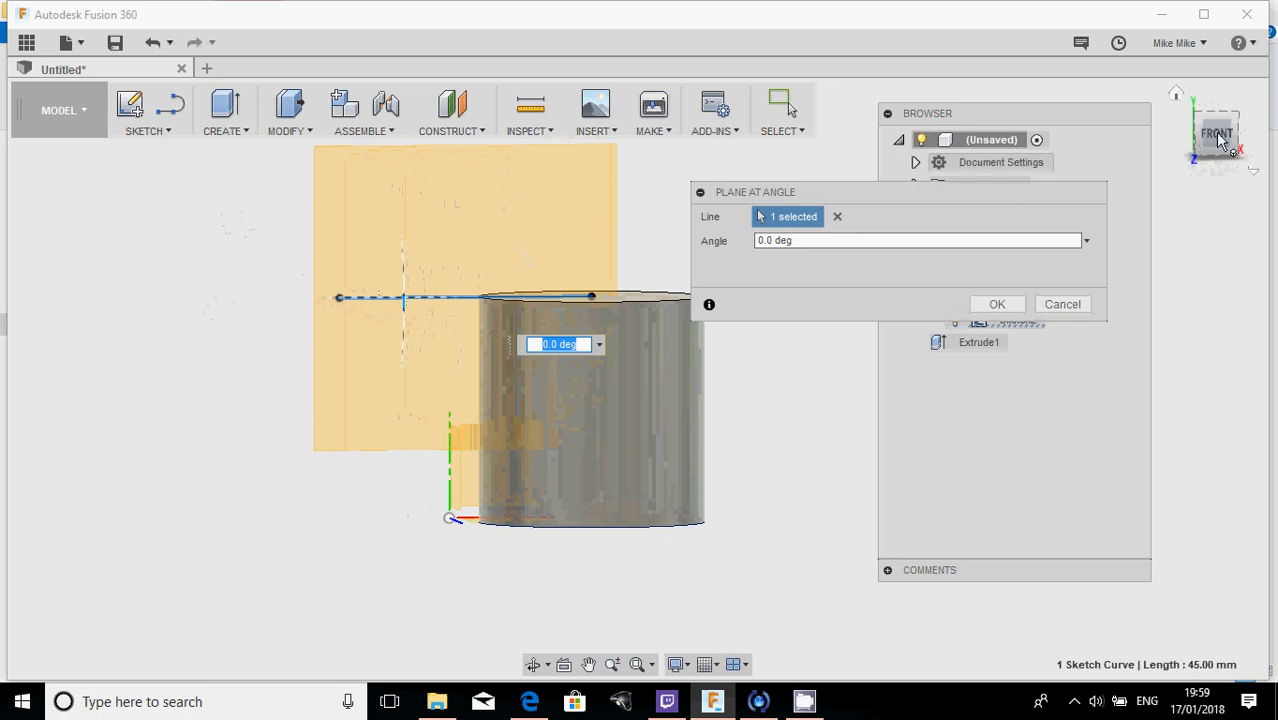
pyautogui.moveTo(1219, 131); pyautogui.dragTo(1231, 131)
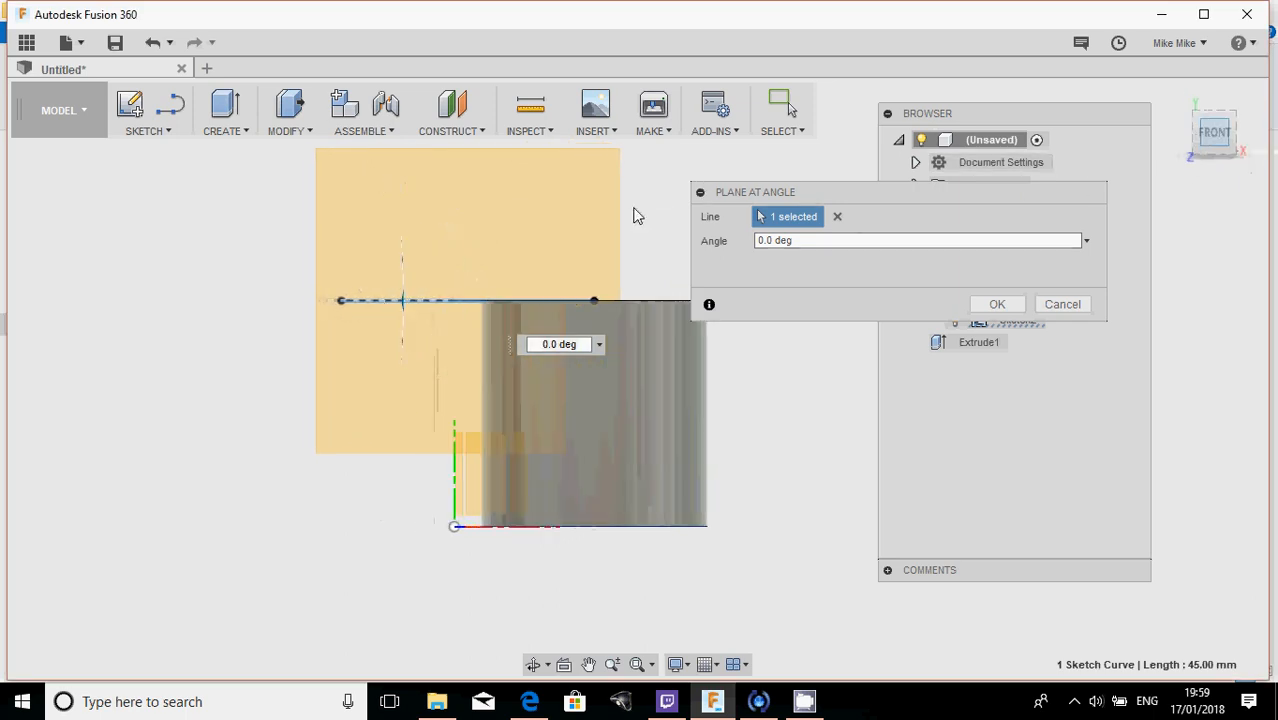
pyautogui.click(997, 305)
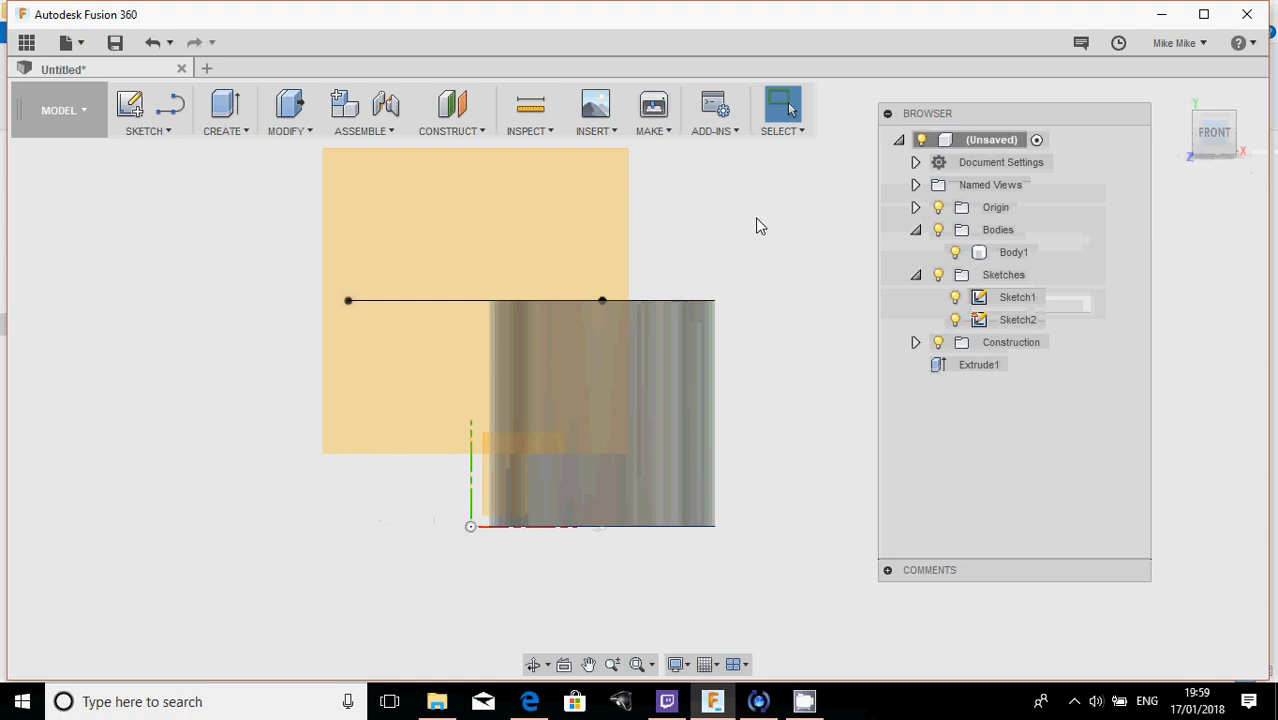
# - Start a new line sketch on the vertical construction plane through the 45 mm line
pyautogui.click(155, 134)
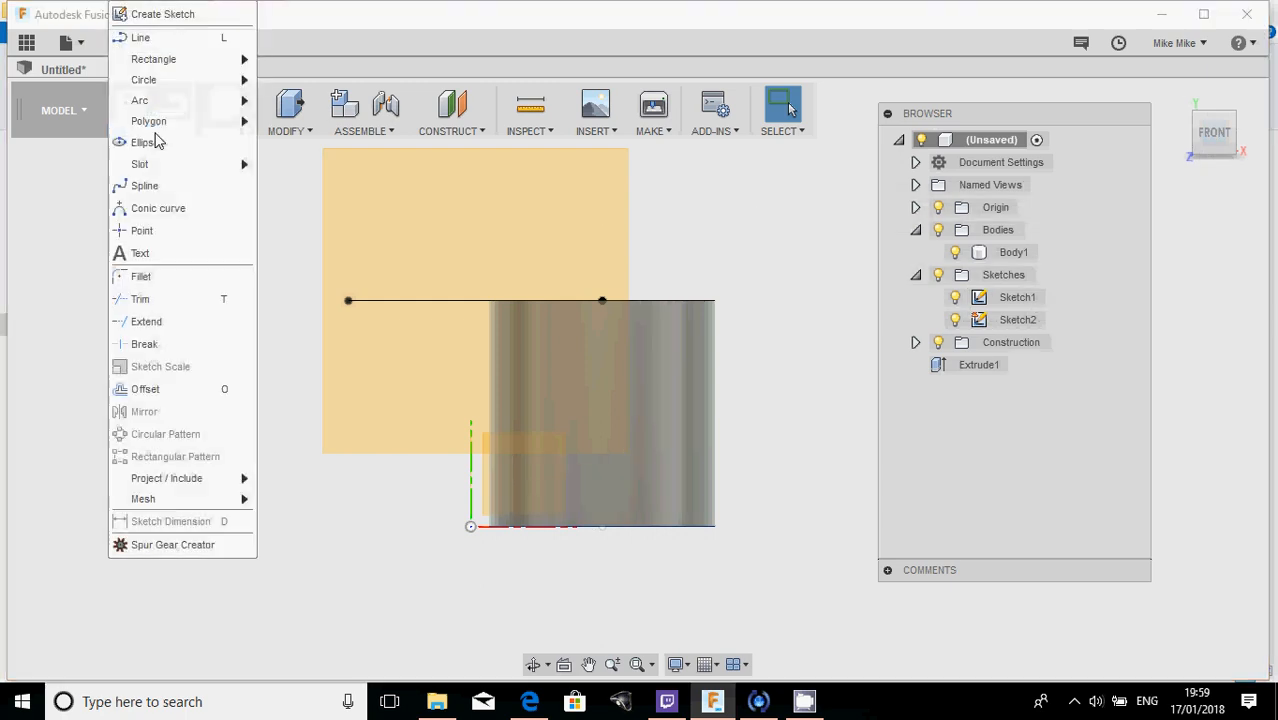
pyautogui.click(150, 35)
pyautogui.scroll(3, 516, 306)
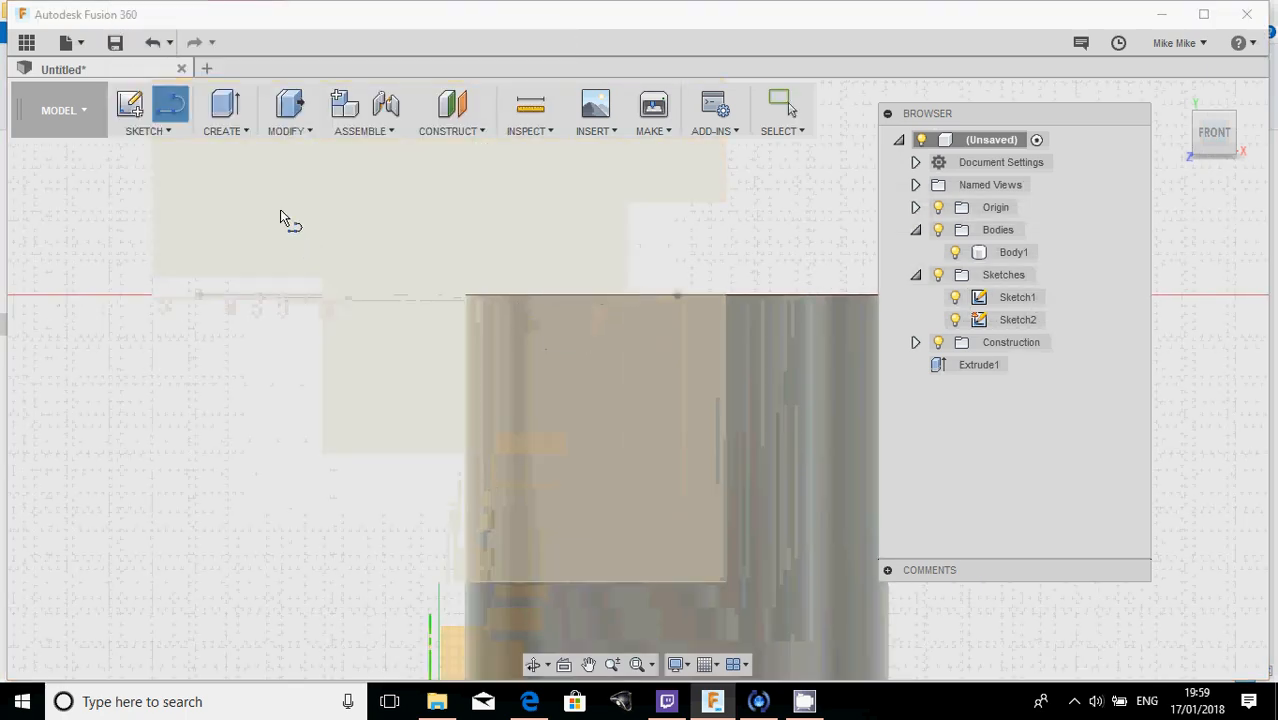
pyautogui.moveTo(43, 257)
pyautogui.keyDown('shift'); pyautogui.mouseDown(button='middle')
pyautogui.moveTo(103, 285)
pyautogui.moveTo(242, 285)
pyautogui.moveTo(243, 316)
pyautogui.moveTo(288, 337)
pyautogui.mouseUp(button='middle'); pyautogui.keyUp('shift')
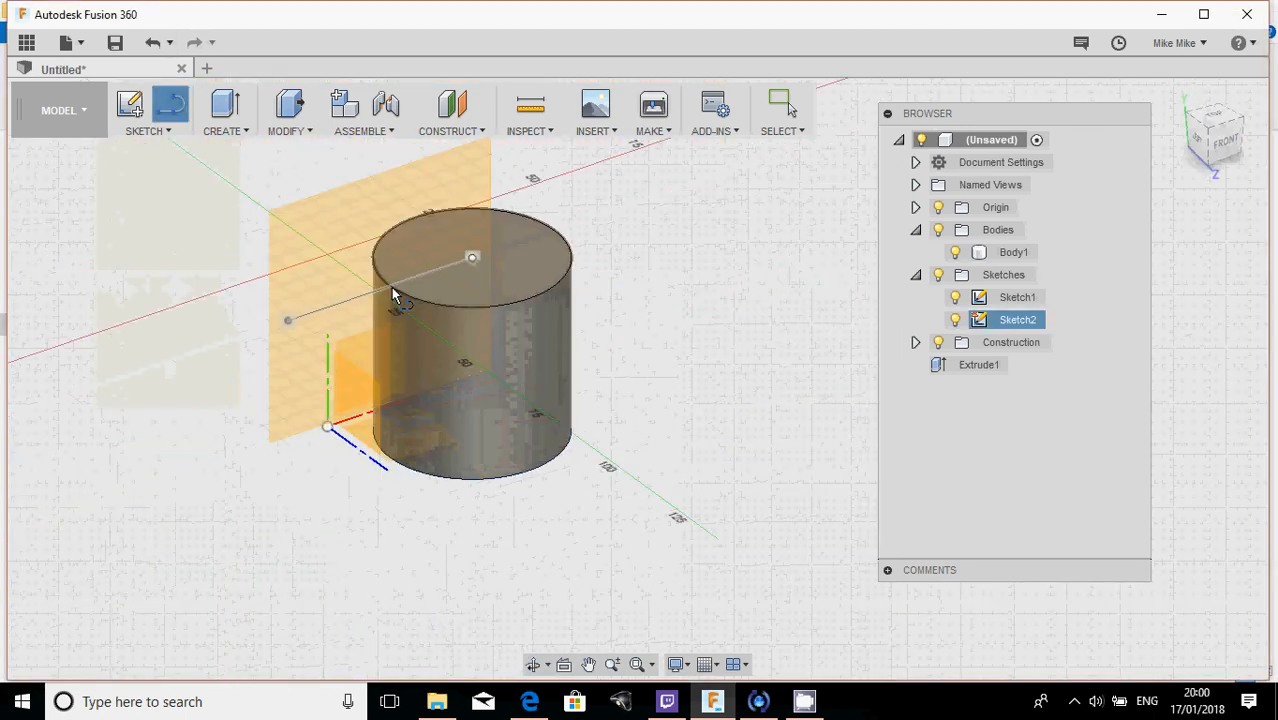
pyautogui.click(353, 255)
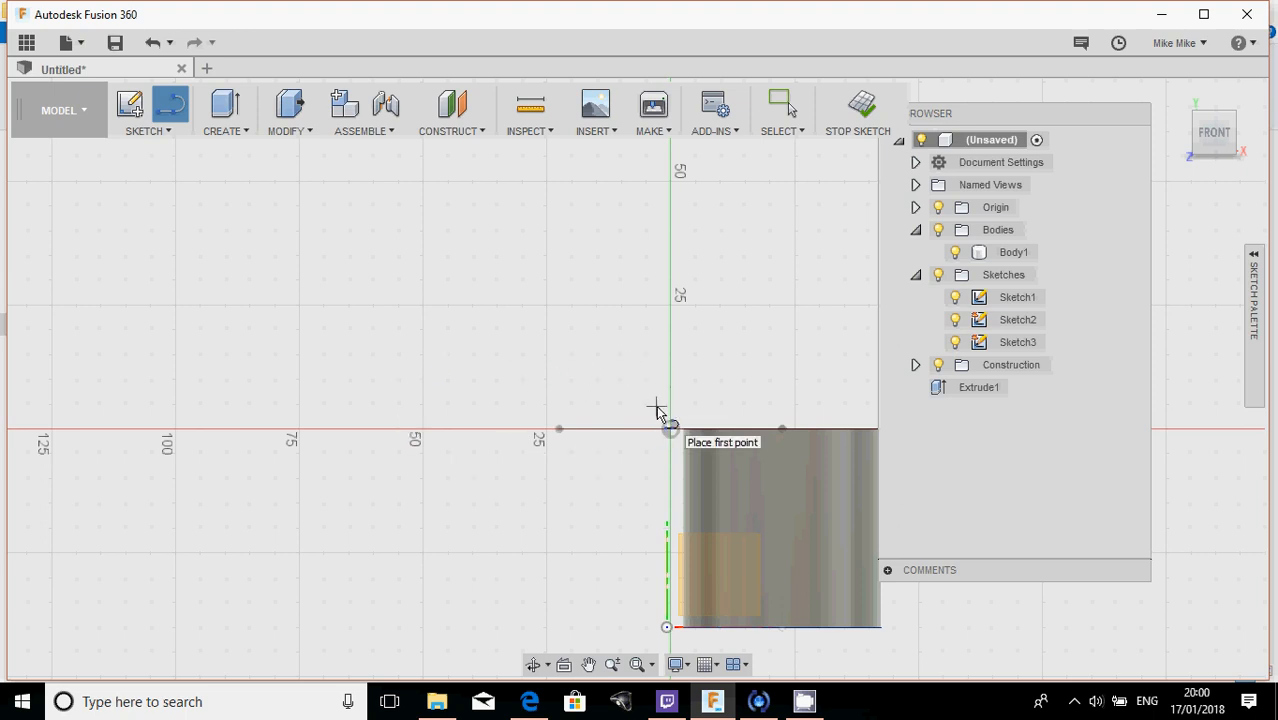
pyautogui.moveTo(653, 398)
pyautogui.mouseDown(button='middle')
pyautogui.moveTo(357, 280)
pyautogui.moveTo(465, 294)
pyautogui.moveTo(446, 281)
pyautogui.mouseUp(button='middle')
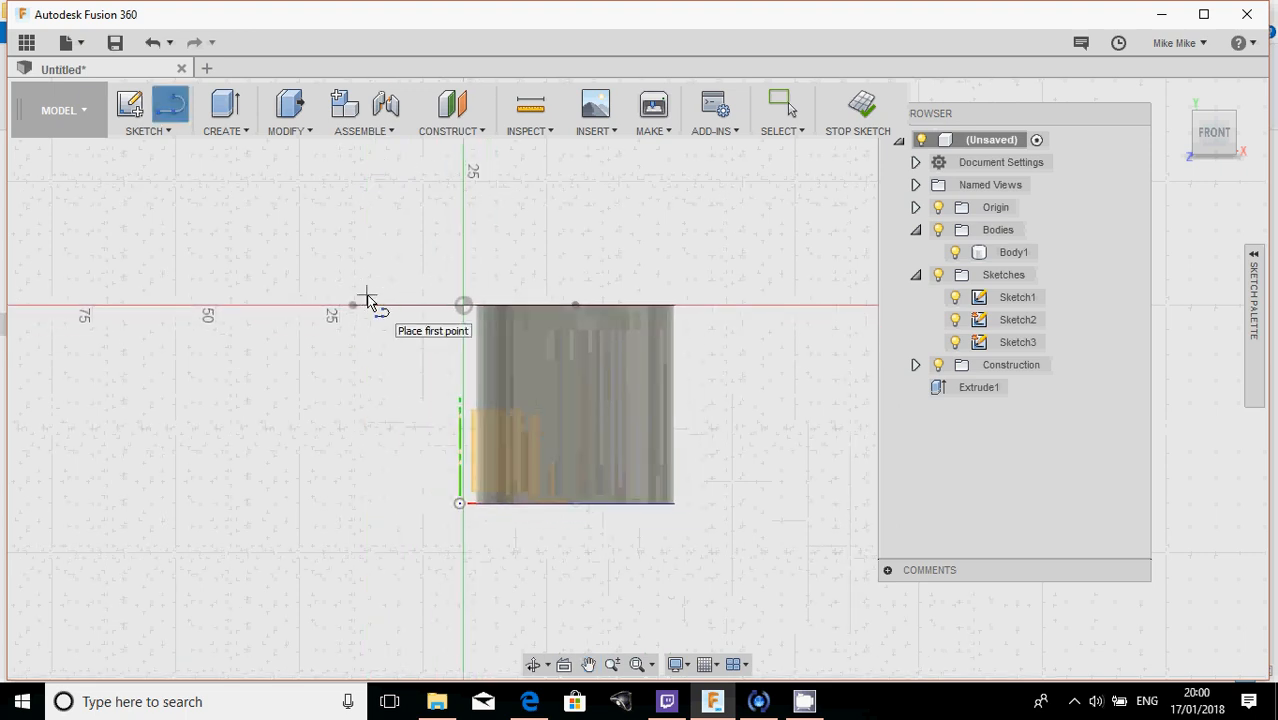
# - From the cylinder's top edge, draw a short vertical line, an outward-slanting line about 4.7 mm long toward the axis and a line slanting back to form a notch
pyautogui.moveTo(367, 298)
pyautogui.keyDown('shift'); pyautogui.mouseDown(button='middle')
pyautogui.moveTo(442, 257)
pyautogui.moveTo(428, 357)
pyautogui.moveTo(313, 285)
pyautogui.moveTo(419, 262)
pyautogui.moveTo(371, 305)
pyautogui.mouseUp(button='middle'); pyautogui.keyUp('shift')
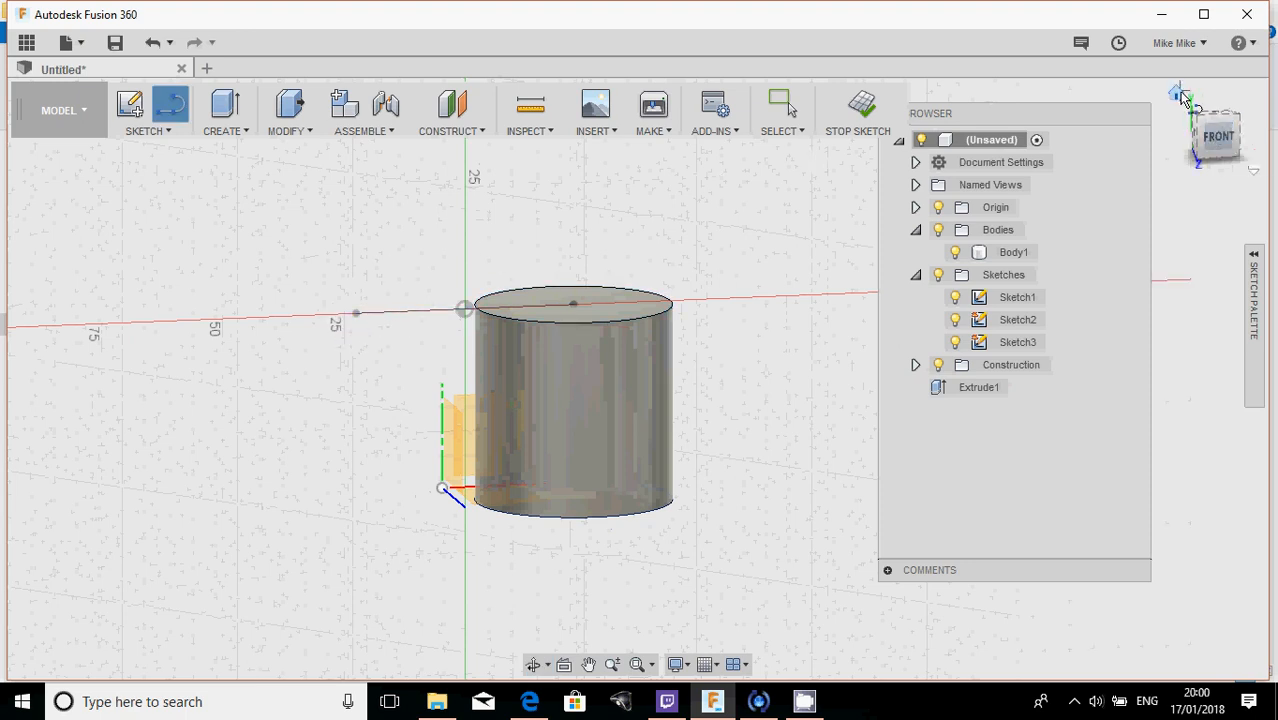
pyautogui.click(1220, 140)
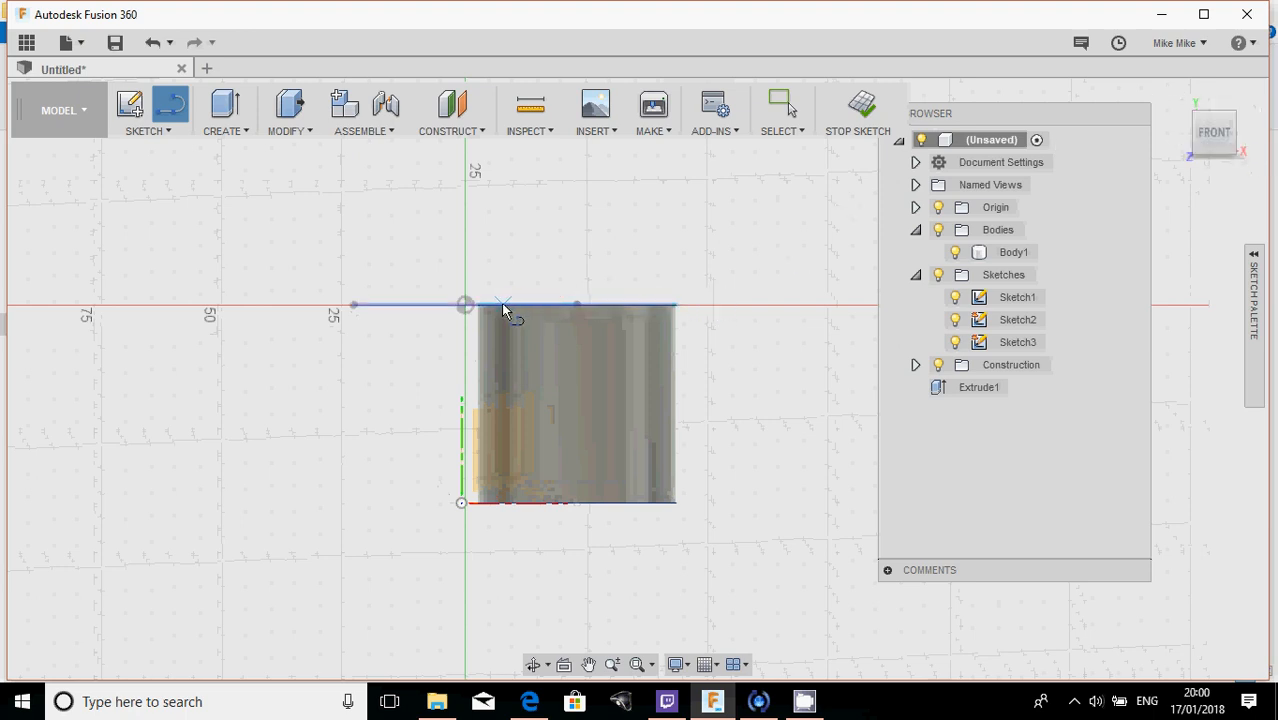
pyautogui.scroll(4, 501, 306)
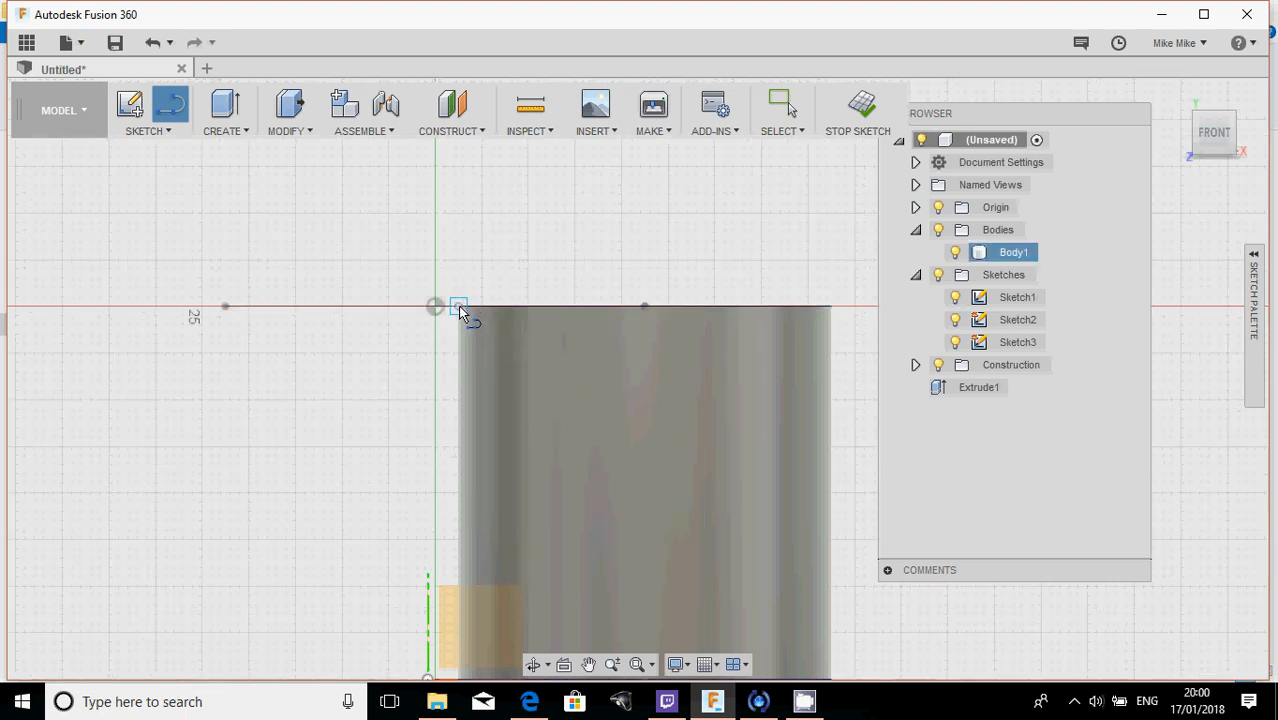
pyautogui.click(458, 305)
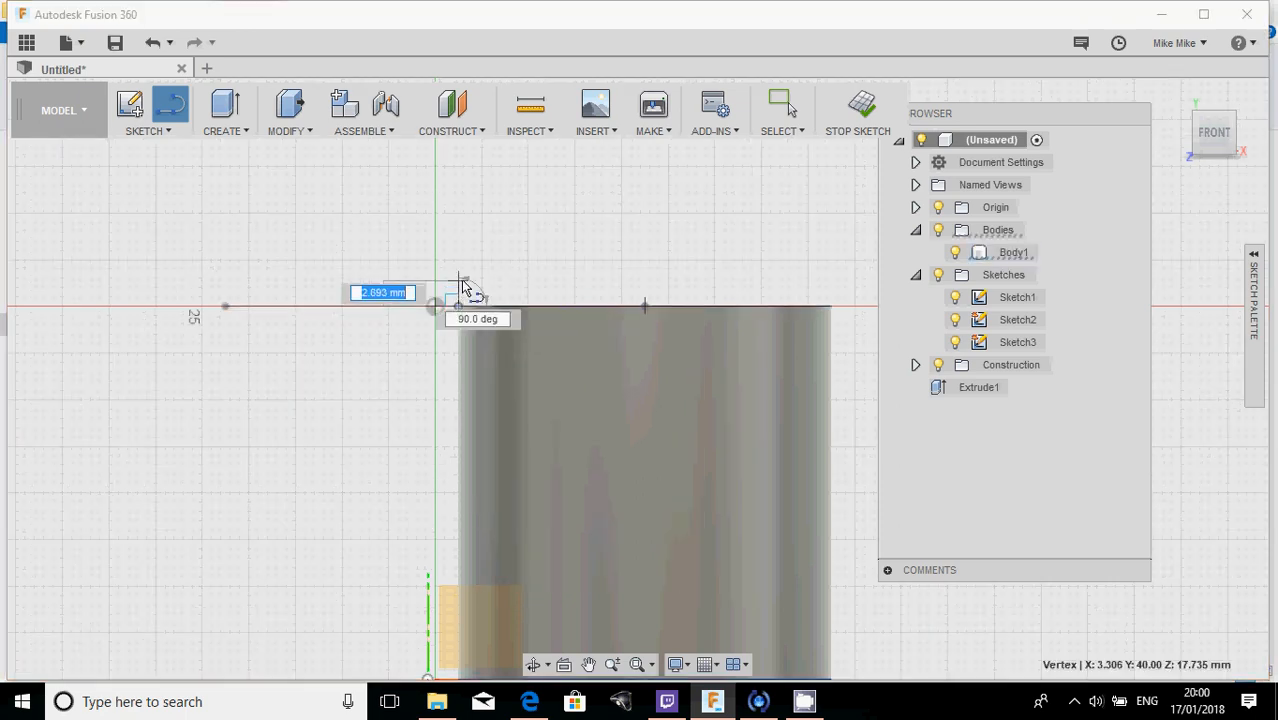
pyautogui.click(459, 271)
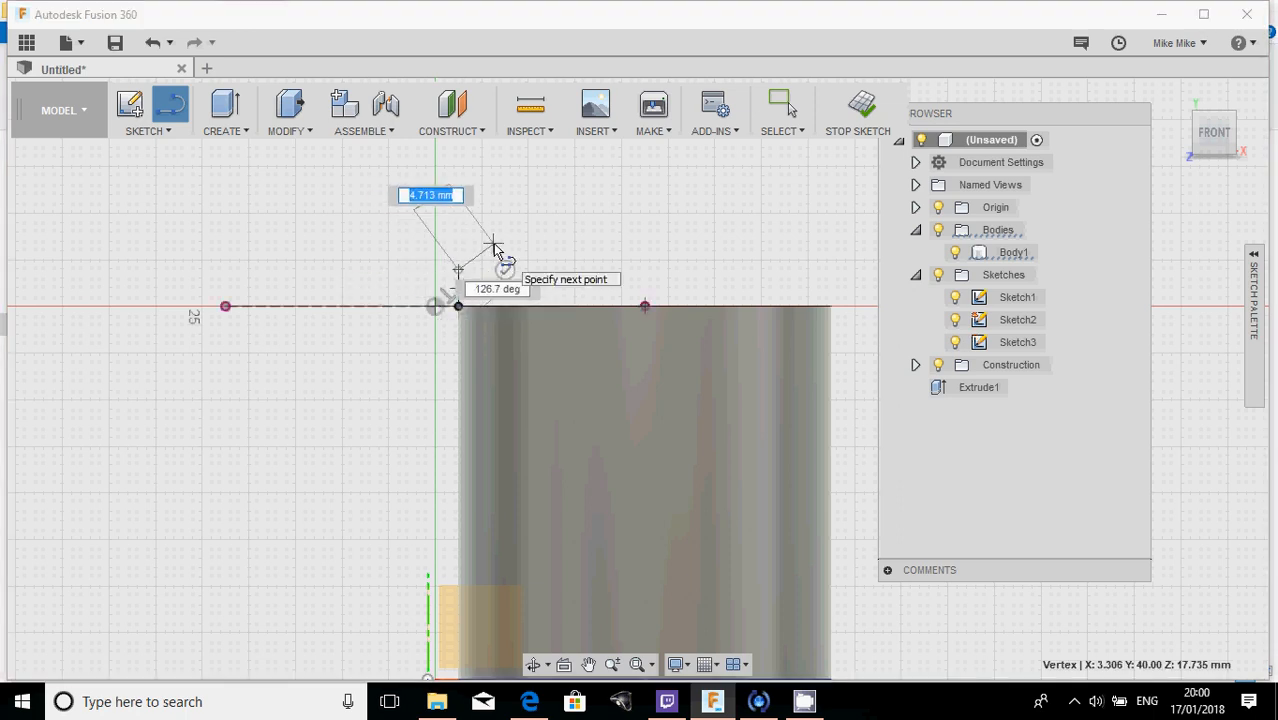
pyautogui.click(493, 243)
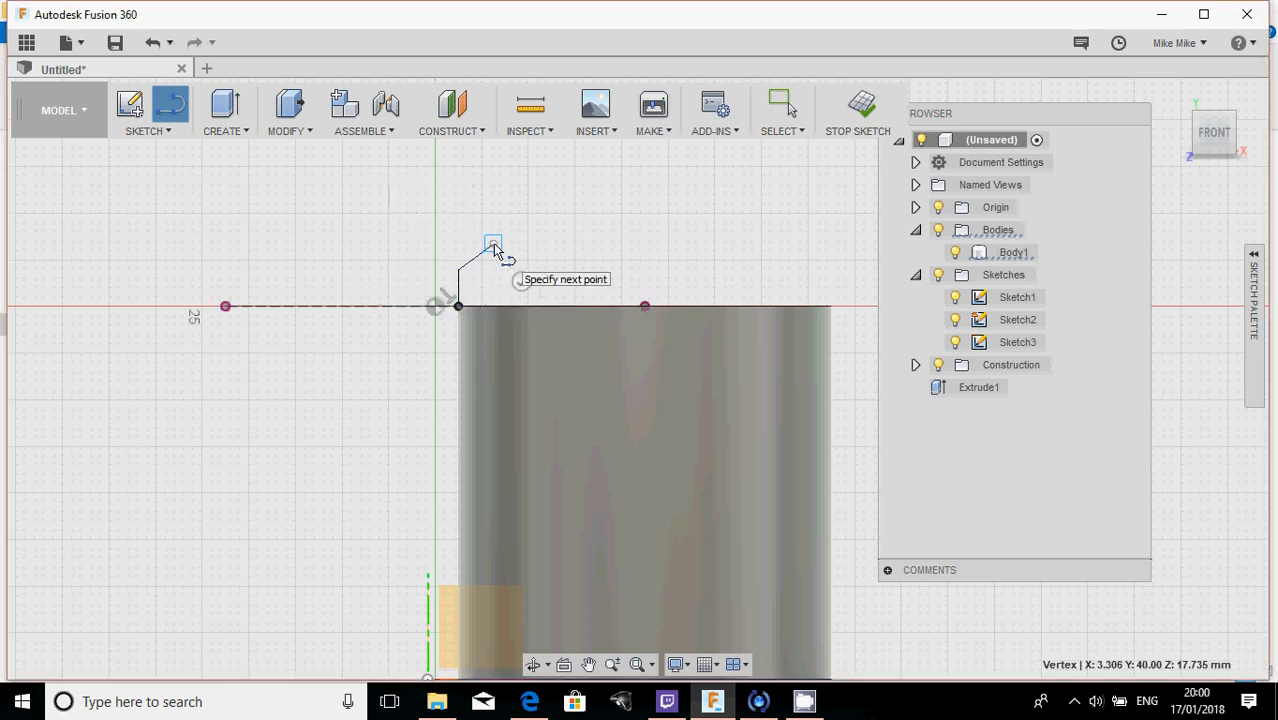
pyautogui.click(449, 218)
pyautogui.scroll(-4, 449, 218)
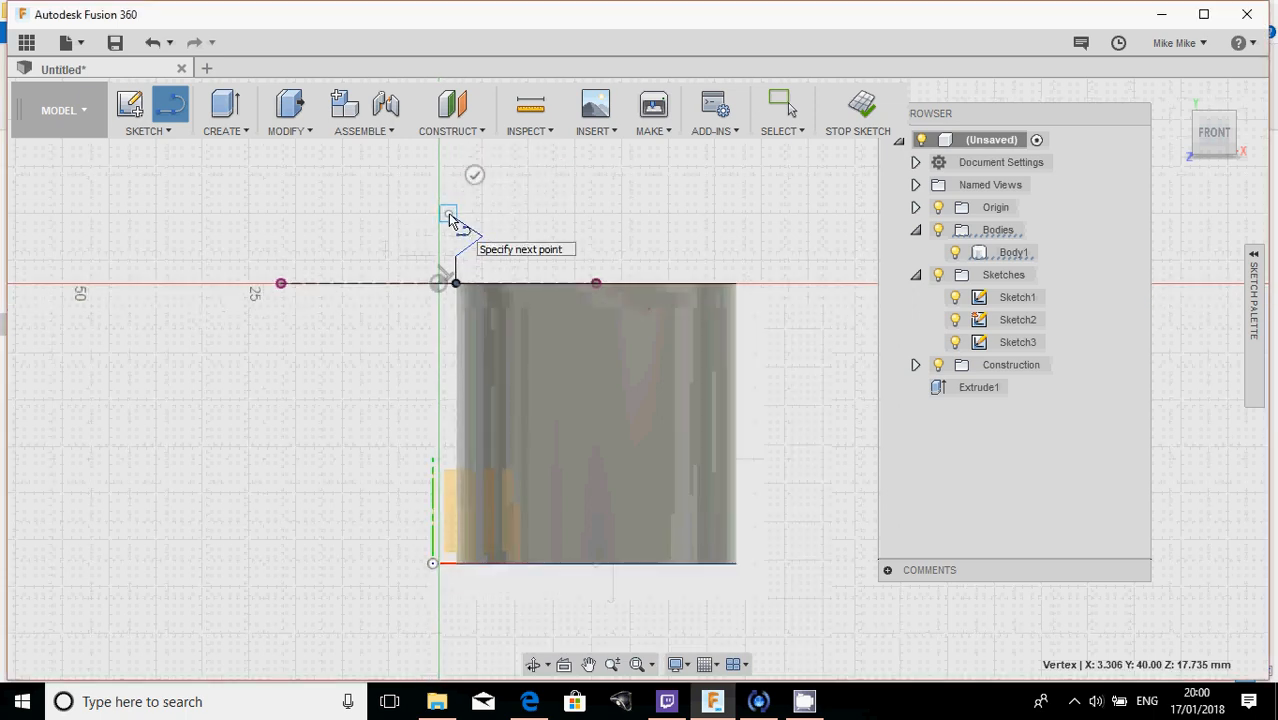
# - Continue the outline upward with a slanted line about 24 mm long and a gently rising line ending directly above the cylinder's centre
pyautogui.moveTo(448, 215); pyautogui.dragTo(390, 441, button='middle')
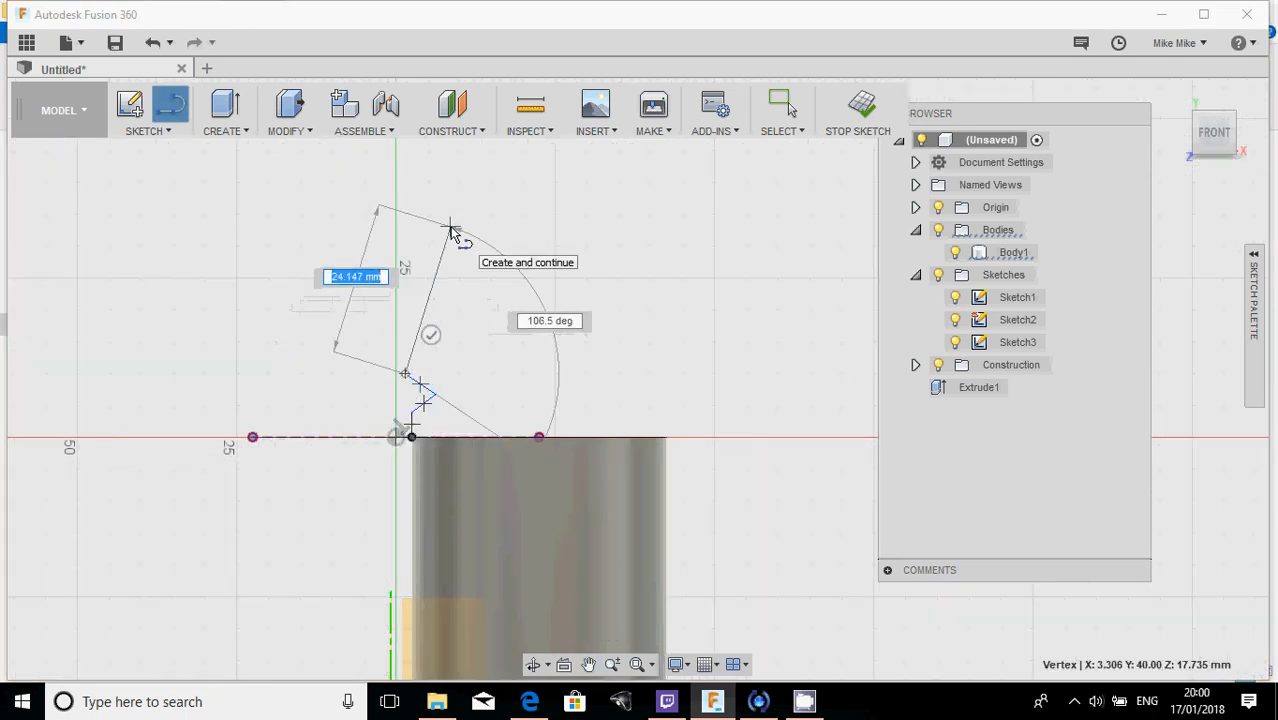
pyautogui.click(450, 228)
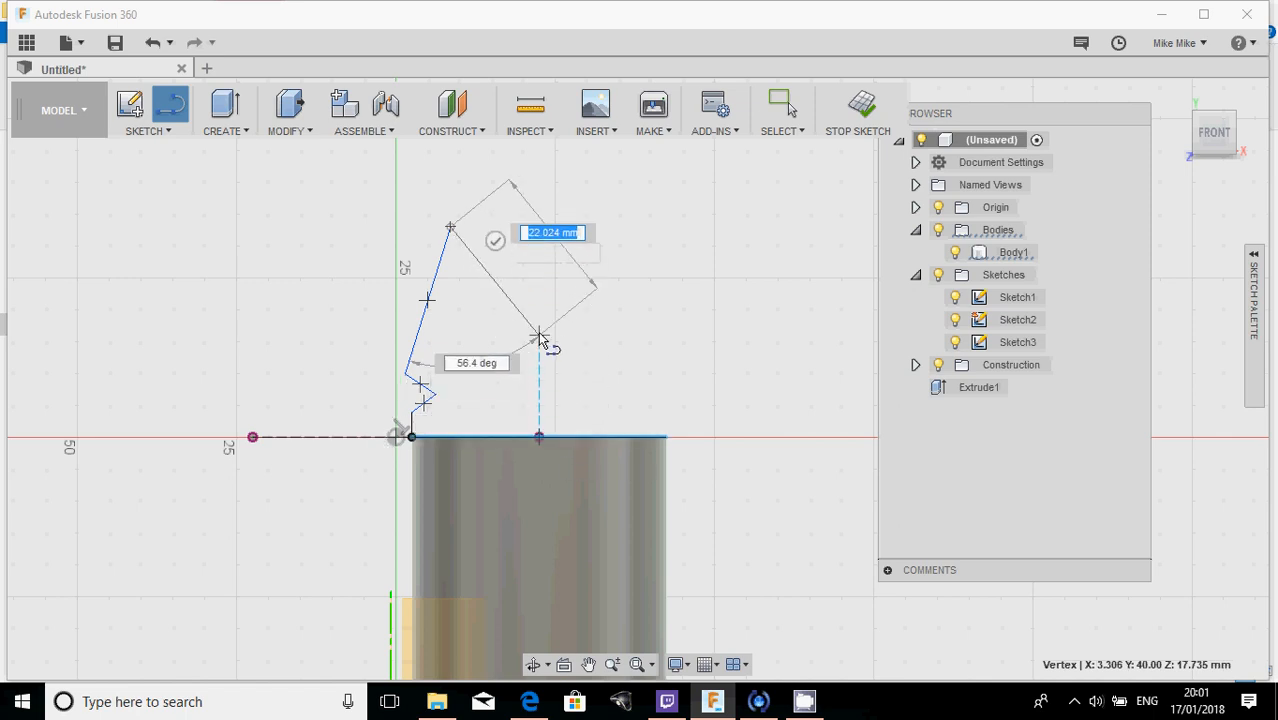
pyautogui.click(538, 207)
pyautogui.moveTo(537, 205); pyautogui.dragTo(550, 249)
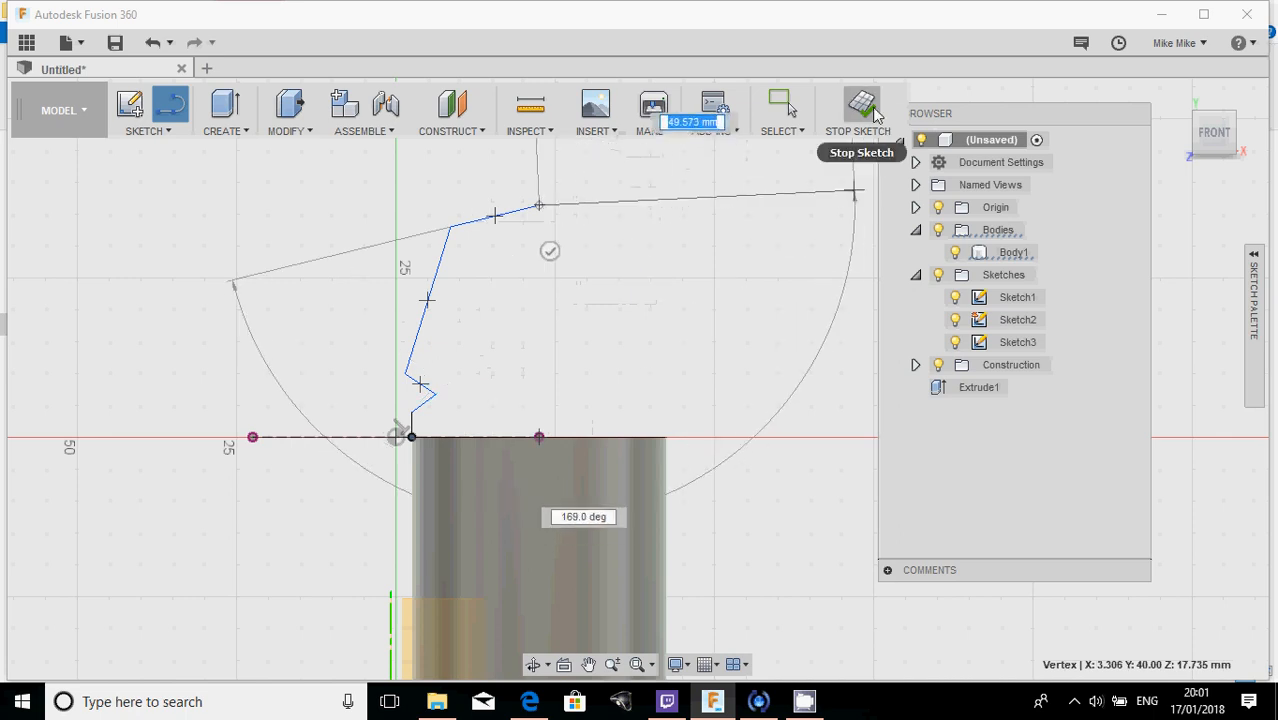
pyautogui.press('Escape')
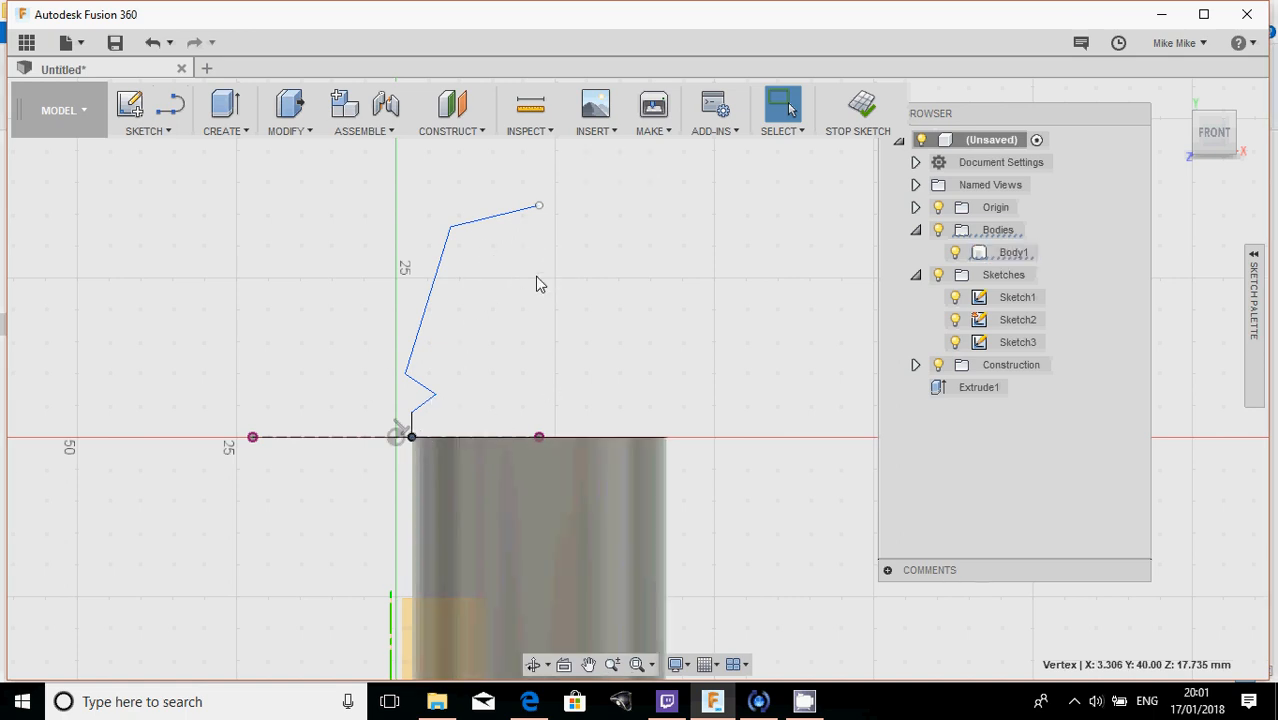
pyautogui.press('l')
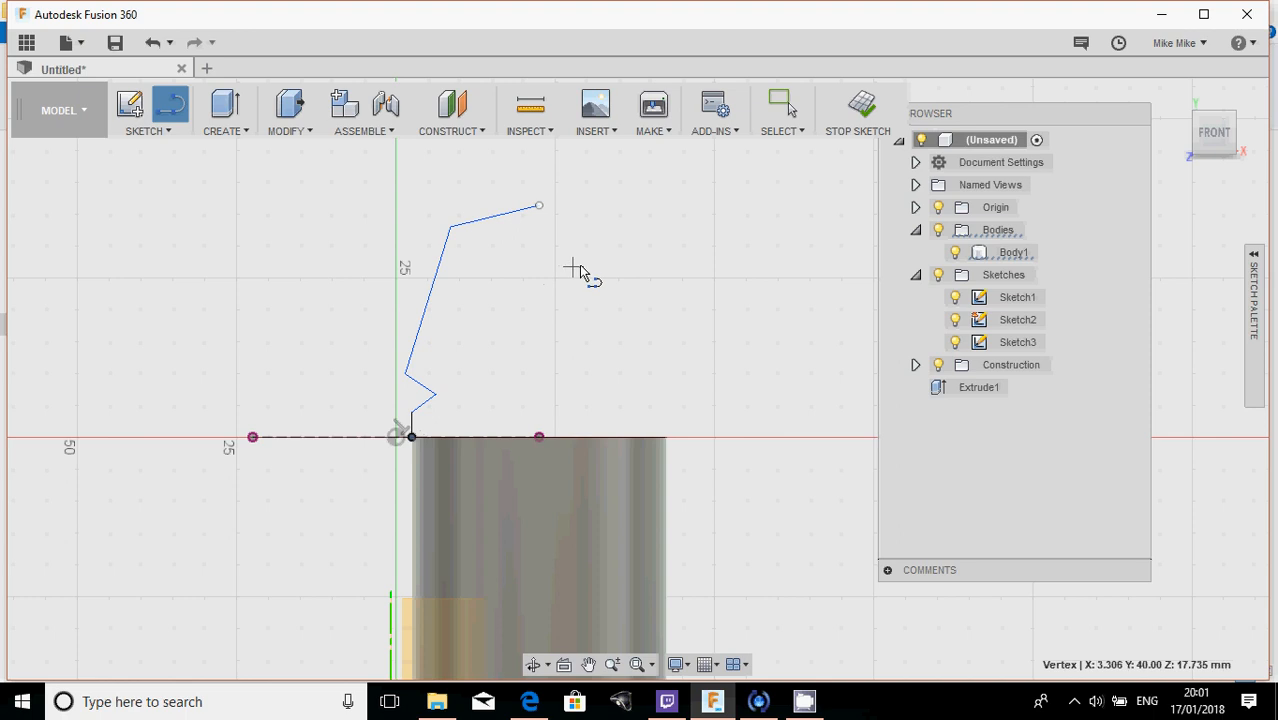
pyautogui.click(168, 130)
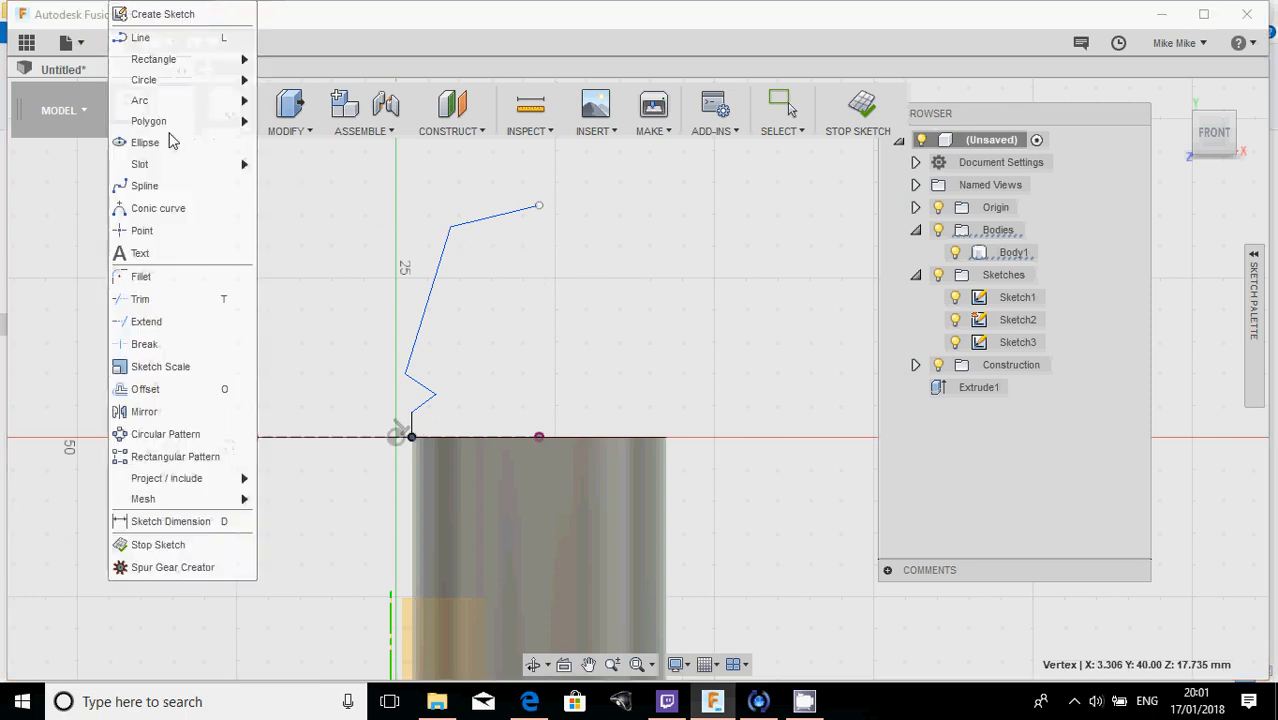
pyautogui.click(155, 38)
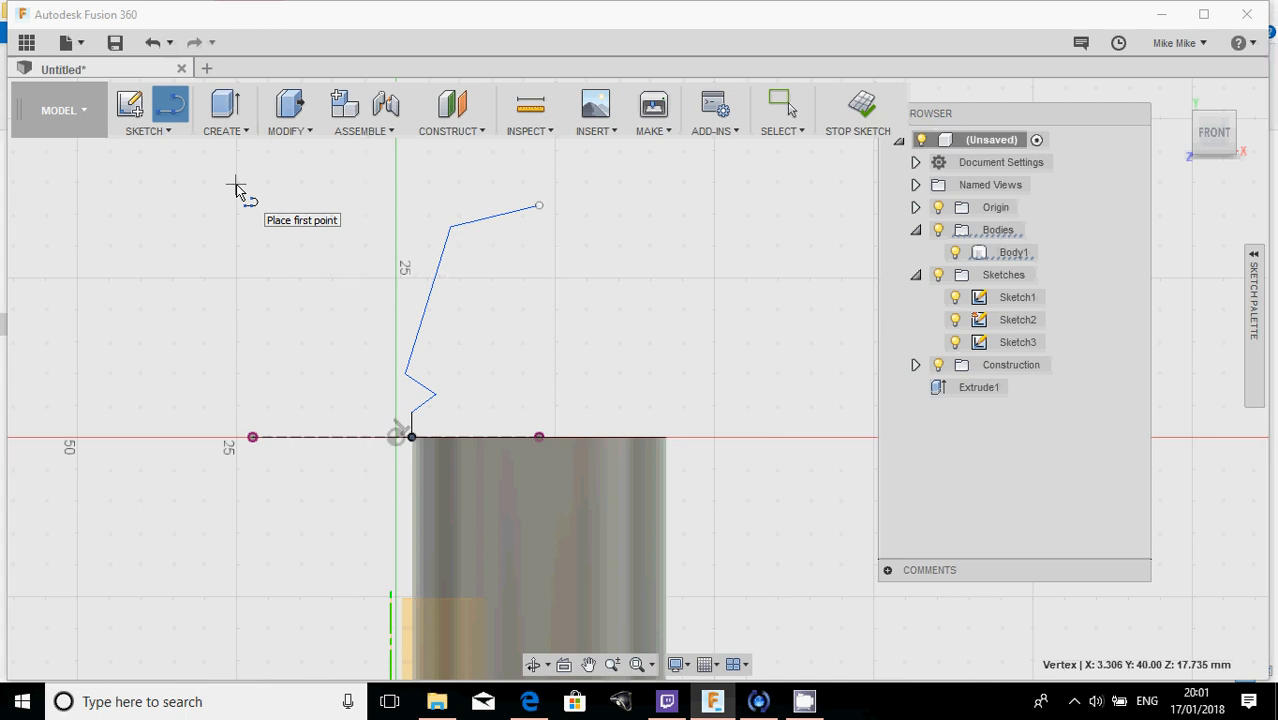
pyautogui.press('Escape')
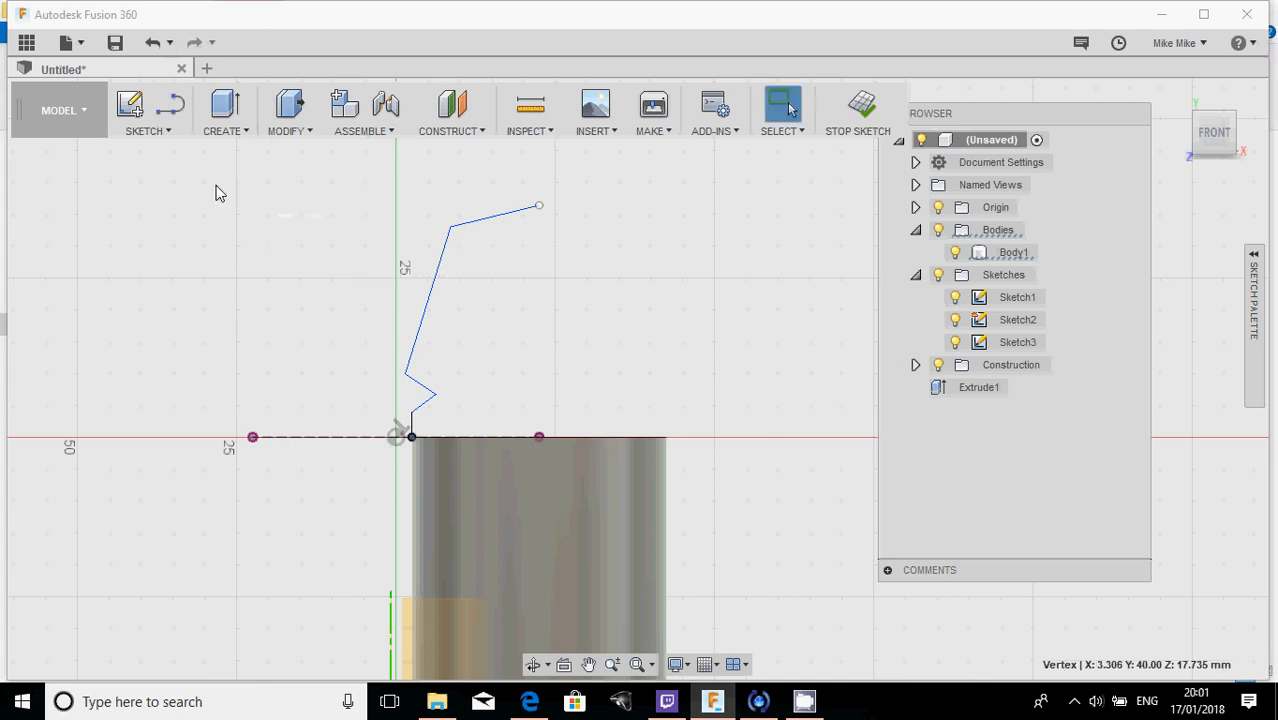
# - Close the profile with a vertical line down to the top face's centre and a line back to the starting point, and finish the sketch
pyautogui.click(157, 132)
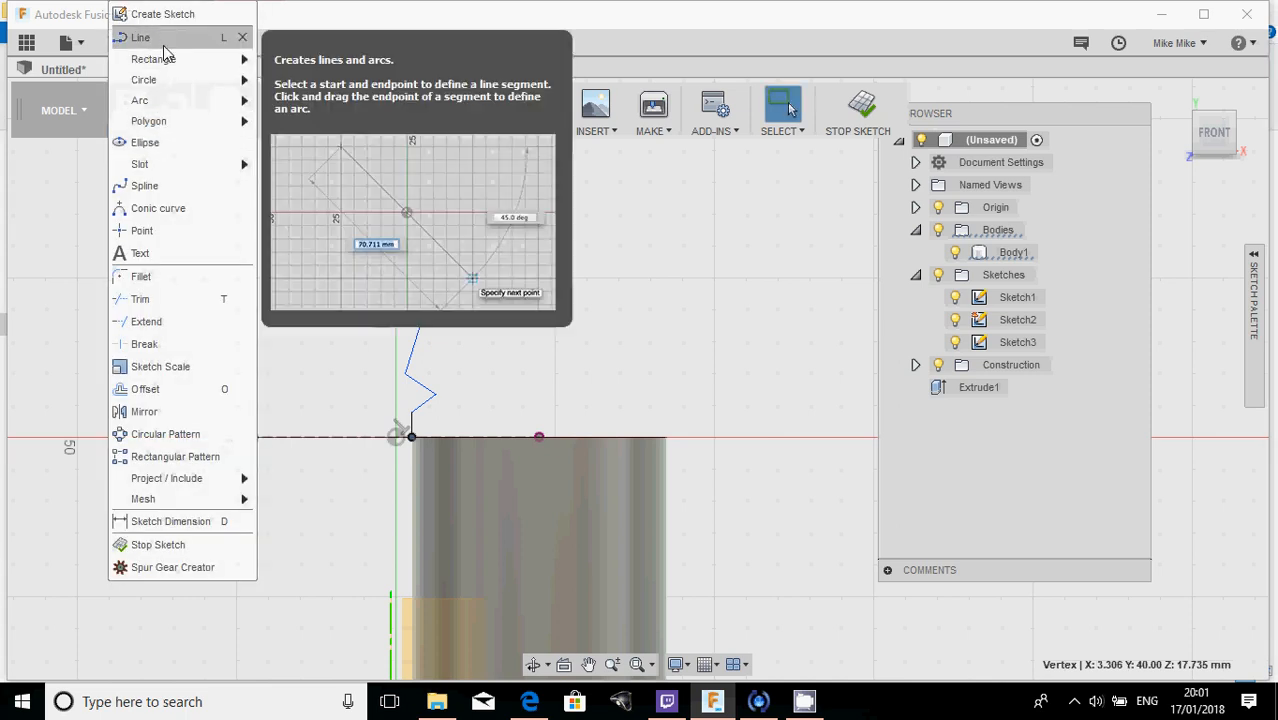
pyautogui.click(160, 40)
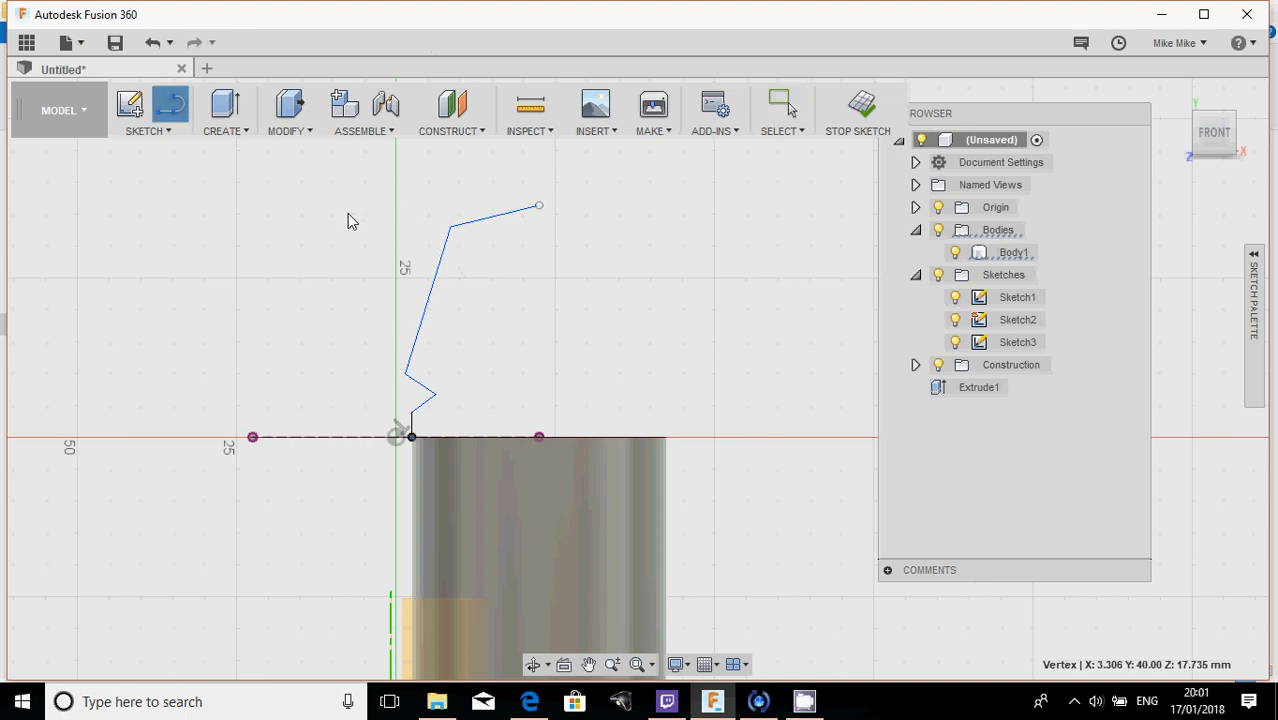
pyautogui.click(540, 210)
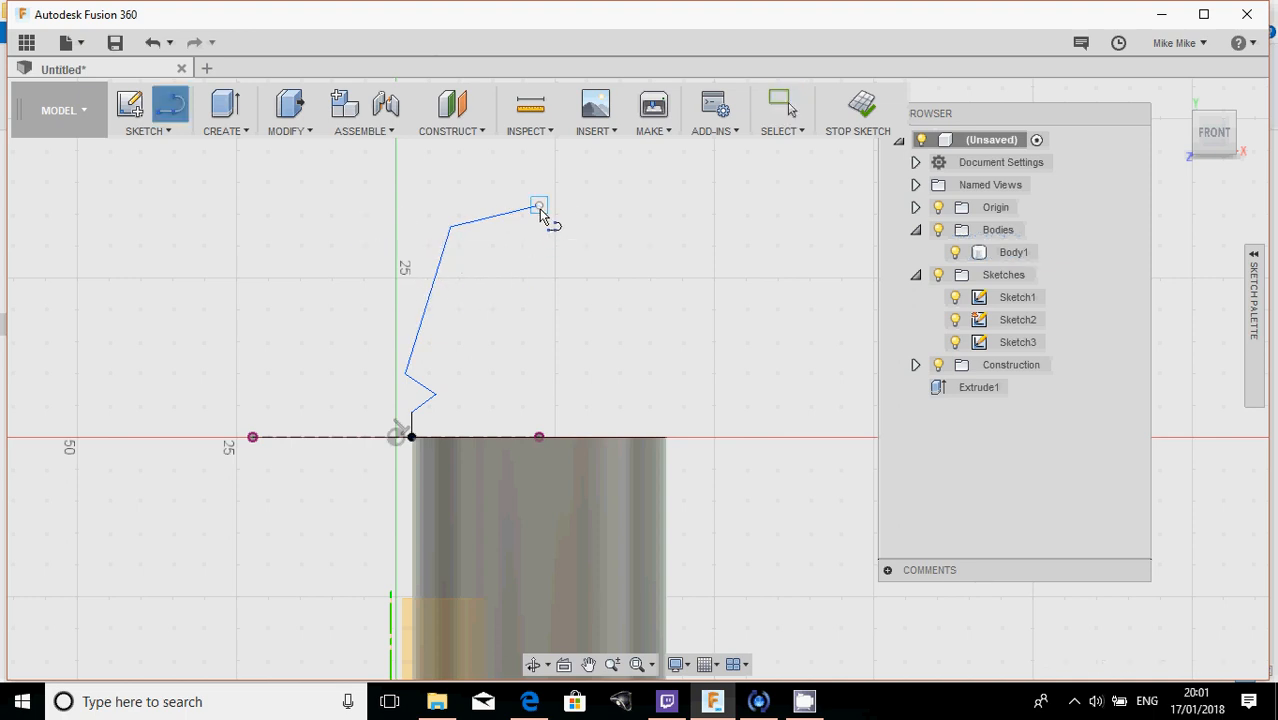
pyautogui.click(539, 436)
pyautogui.moveTo(539, 437)
pyautogui.mouseDown()
pyautogui.moveTo(440, 420)
pyautogui.moveTo(410, 440)
pyautogui.mouseUp()
pyautogui.click(410, 438)
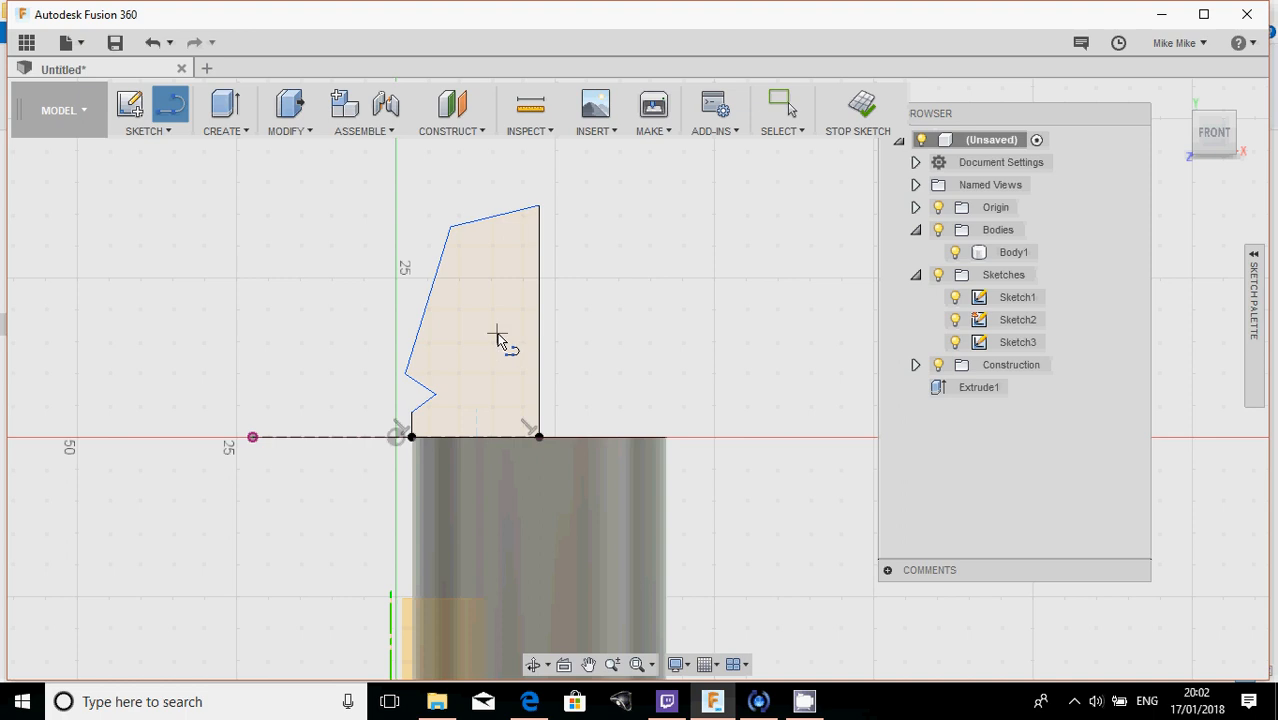
pyautogui.click(847, 103)
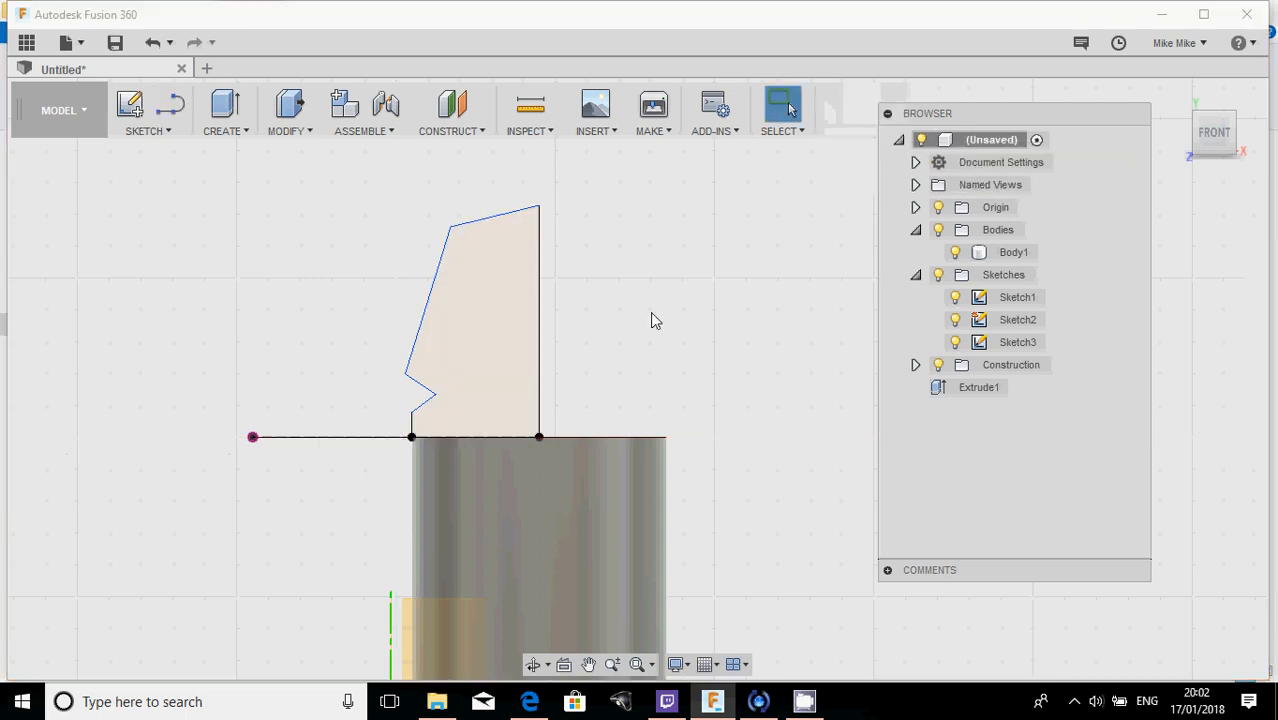
# - Set up a 360-degree Revolve of the closed profile around its vertical line above the cylinder's centre
pyautogui.moveTo(599, 297)
pyautogui.keyDown('shift'); pyautogui.mouseDown(button='middle')
pyautogui.moveTo(633, 308)
pyautogui.moveTo(622, 243)
pyautogui.moveTo(688, 287)
pyautogui.moveTo(750, 285)
pyautogui.moveTo(807, 305)
pyautogui.moveTo(696, 359)
pyautogui.moveTo(562, 335)
pyautogui.moveTo(531, 242)
pyautogui.moveTo(633, 214)
pyautogui.moveTo(705, 300)
pyautogui.moveTo(743, 310)
pyautogui.moveTo(585, 351)
pyautogui.moveTo(531, 262)
pyautogui.moveTo(445, 282)
pyautogui.moveTo(417, 352)
pyautogui.moveTo(585, 260)
pyautogui.moveTo(645, 257)
pyautogui.moveTo(594, 263)
pyautogui.moveTo(585, 339)
pyautogui.mouseUp(button='middle'); pyautogui.keyUp('shift')
pyautogui.scroll(-1, 602, 262)
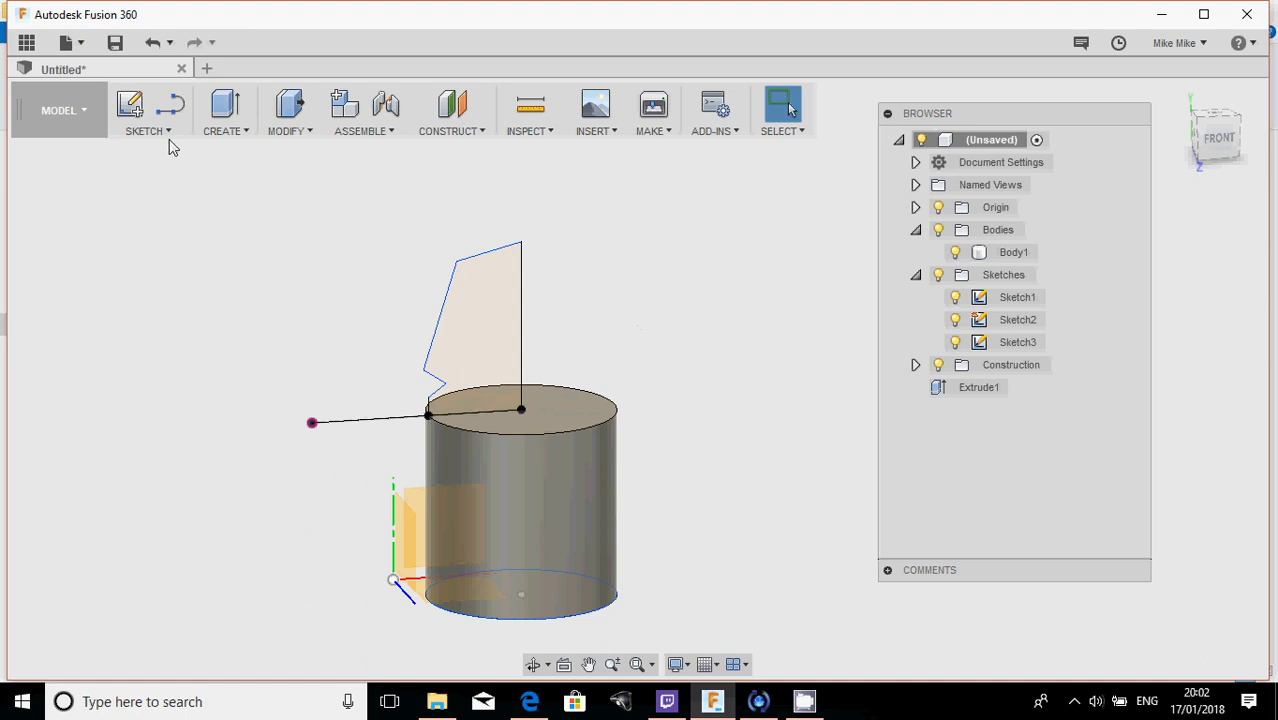
pyautogui.click(238, 140)
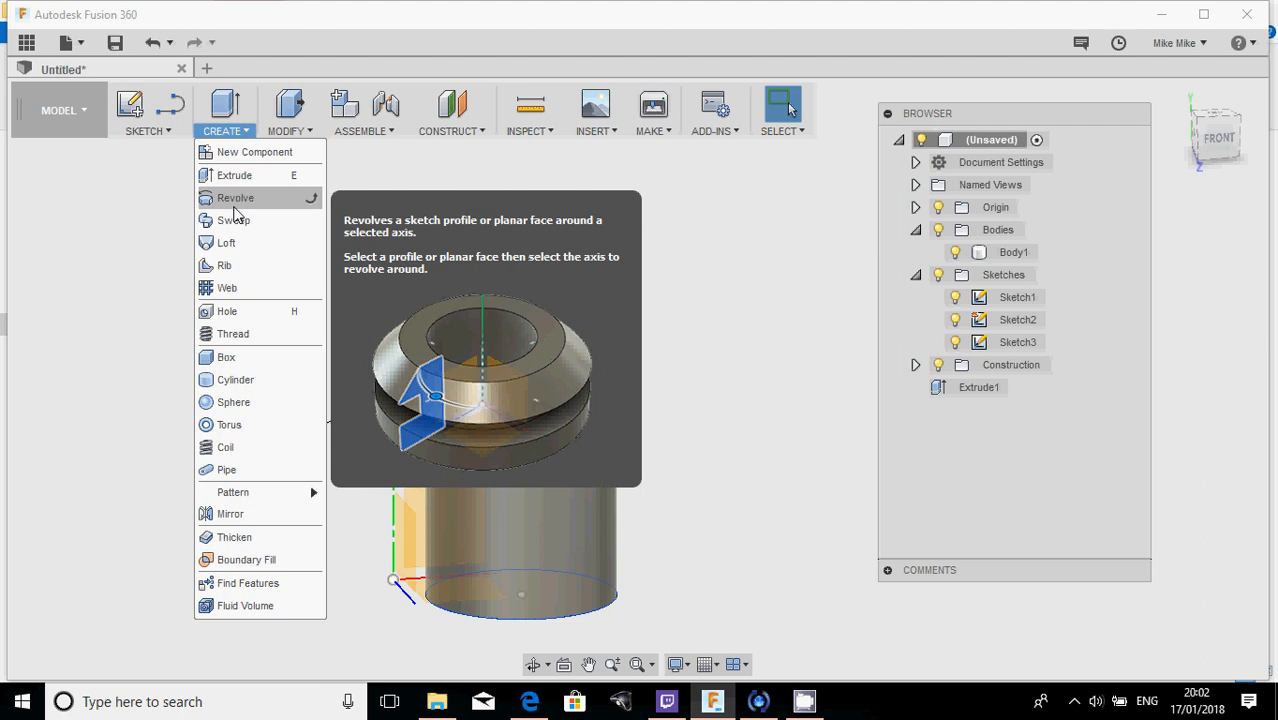
pyautogui.click(233, 205)
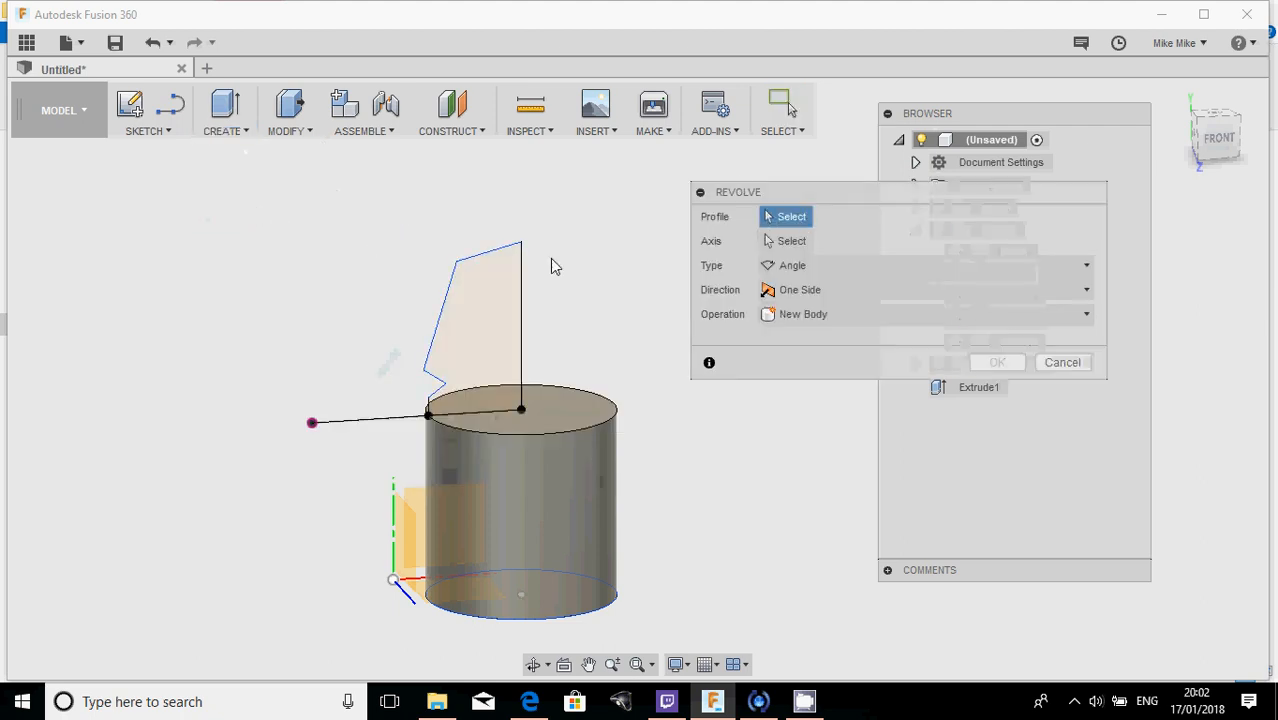
pyautogui.click(478, 300)
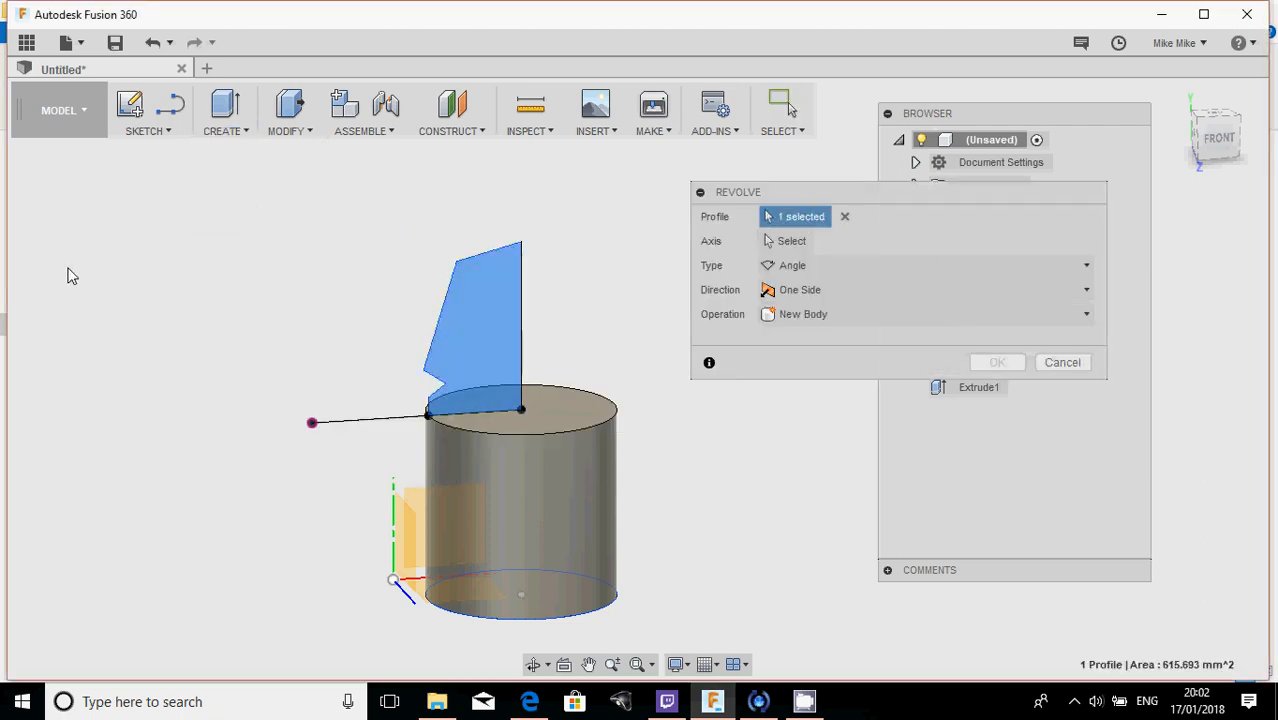
pyautogui.click(785, 244)
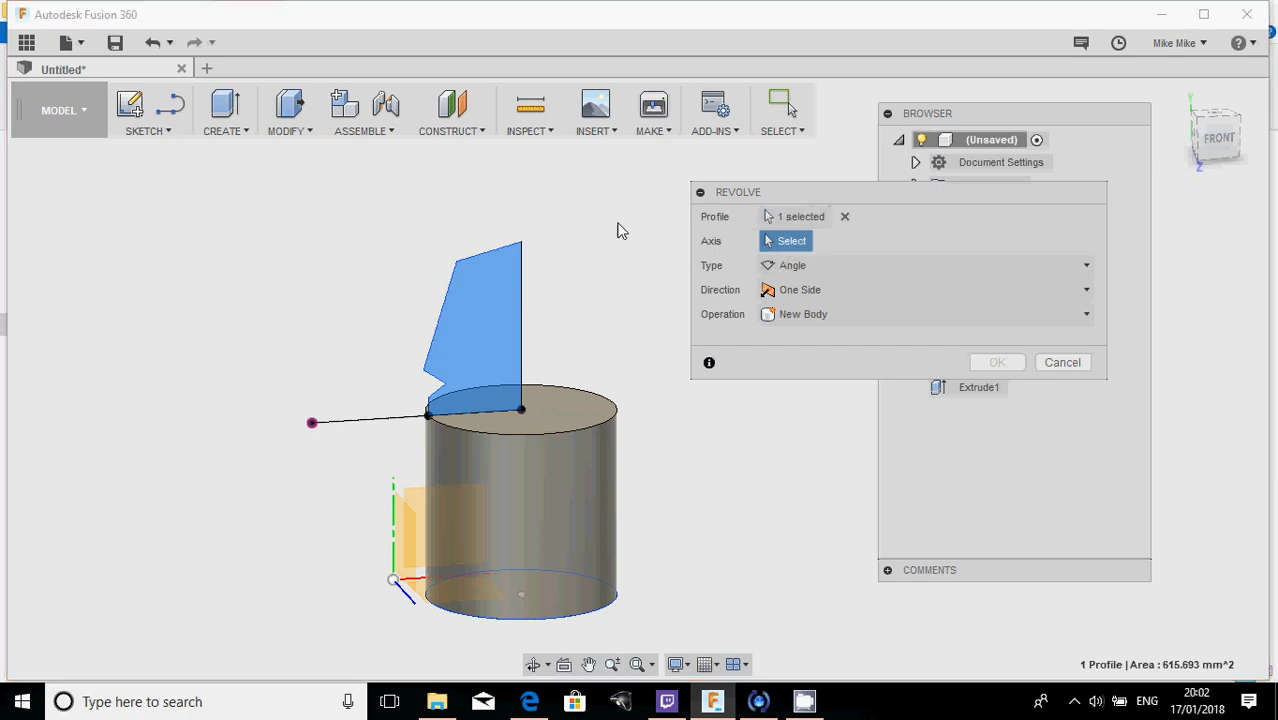
pyautogui.click(523, 316)
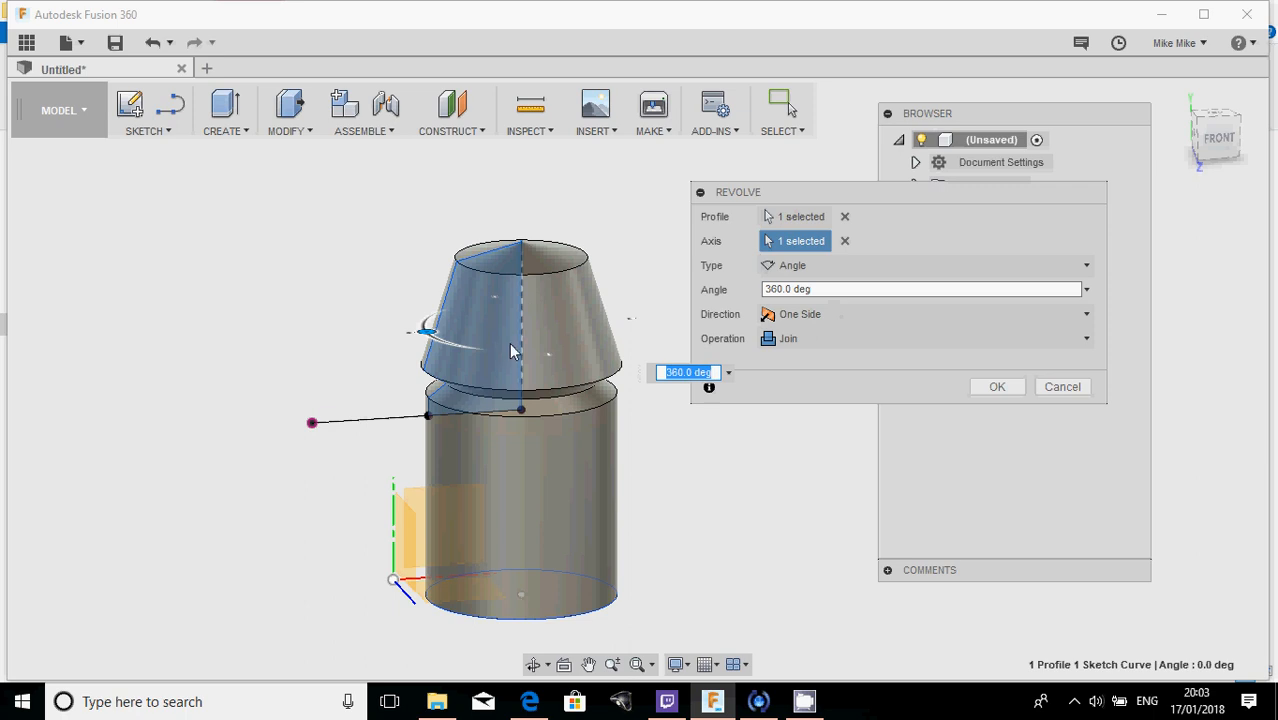
# - Set the Revolve operation to New Body and create the revolved shape on top of the cylinder
pyautogui.keyDown('shift'); pyautogui.moveTo(510, 350); pyautogui.dragTo(440, 340, button='middle'); pyautogui.keyUp('shift')
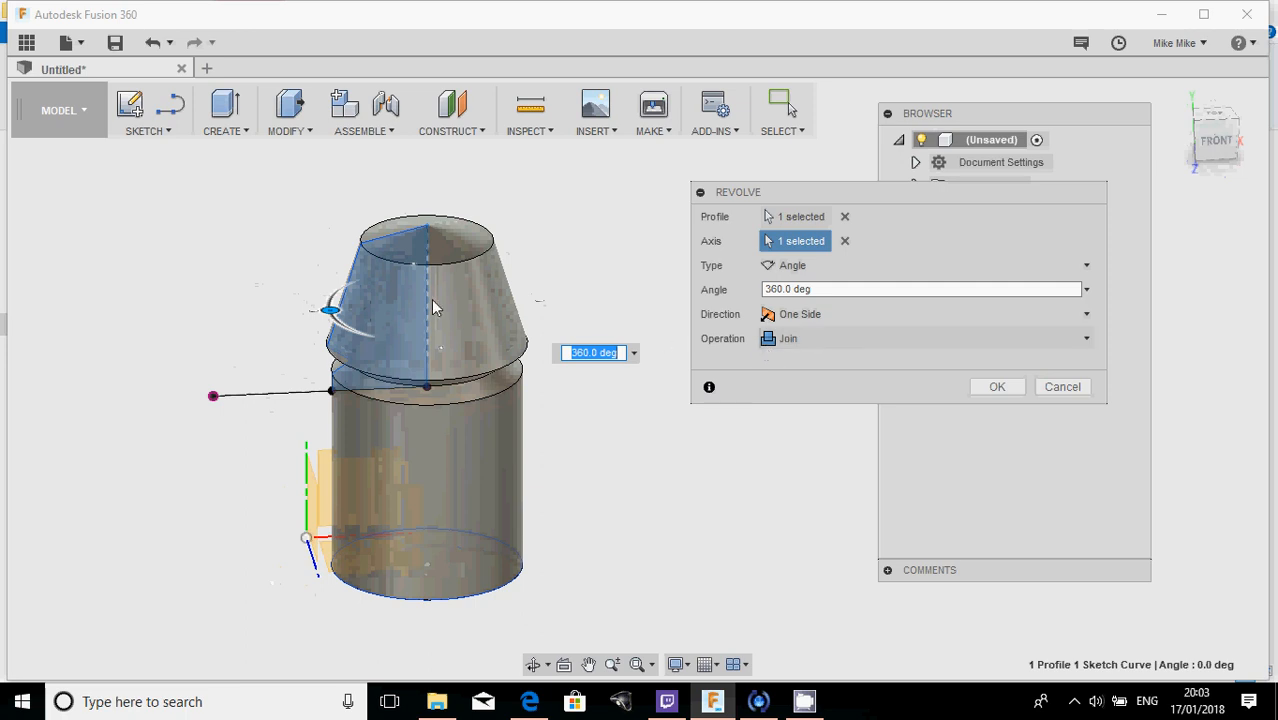
pyautogui.click(810, 338)
pyautogui.click(765, 341)
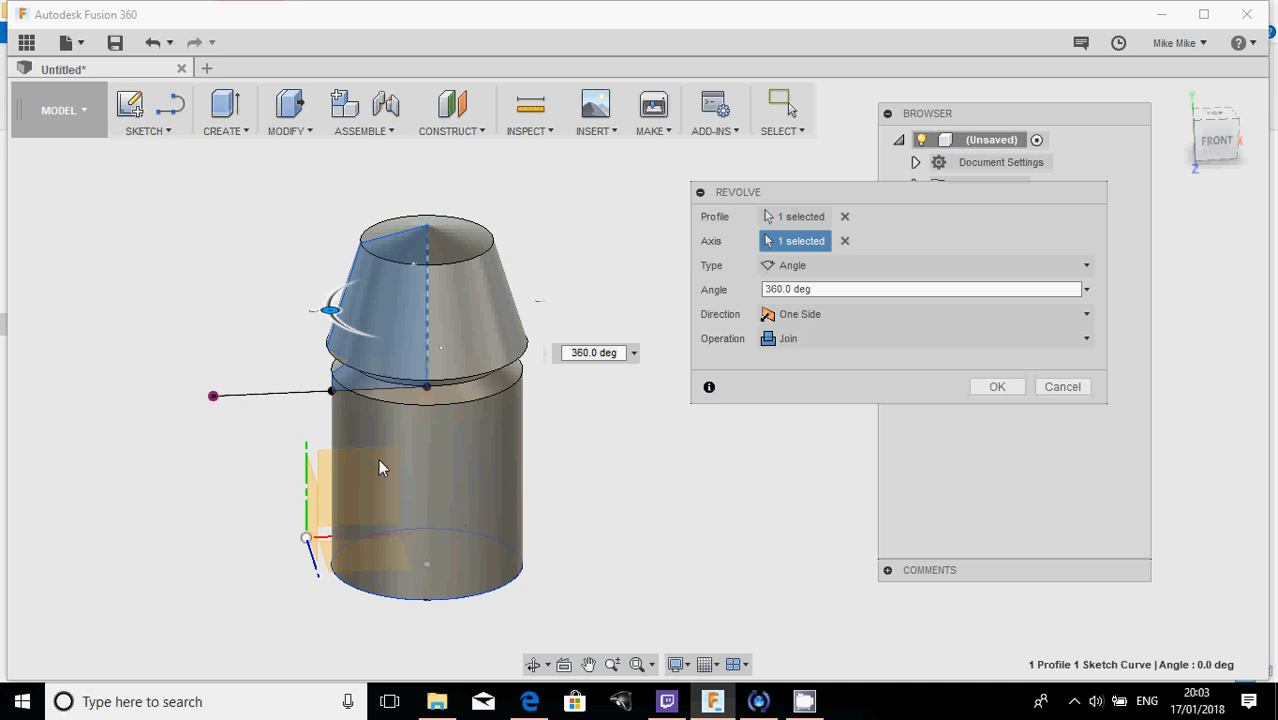
pyautogui.click(800, 340)
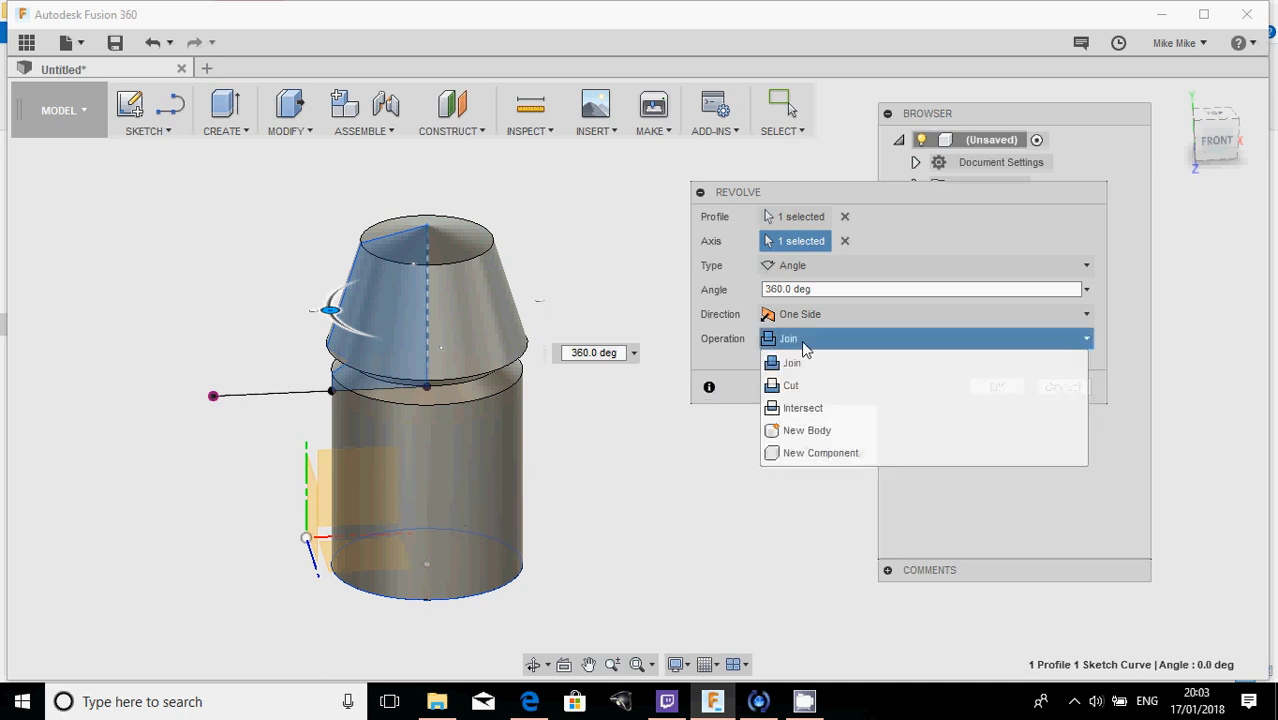
pyautogui.click(806, 432)
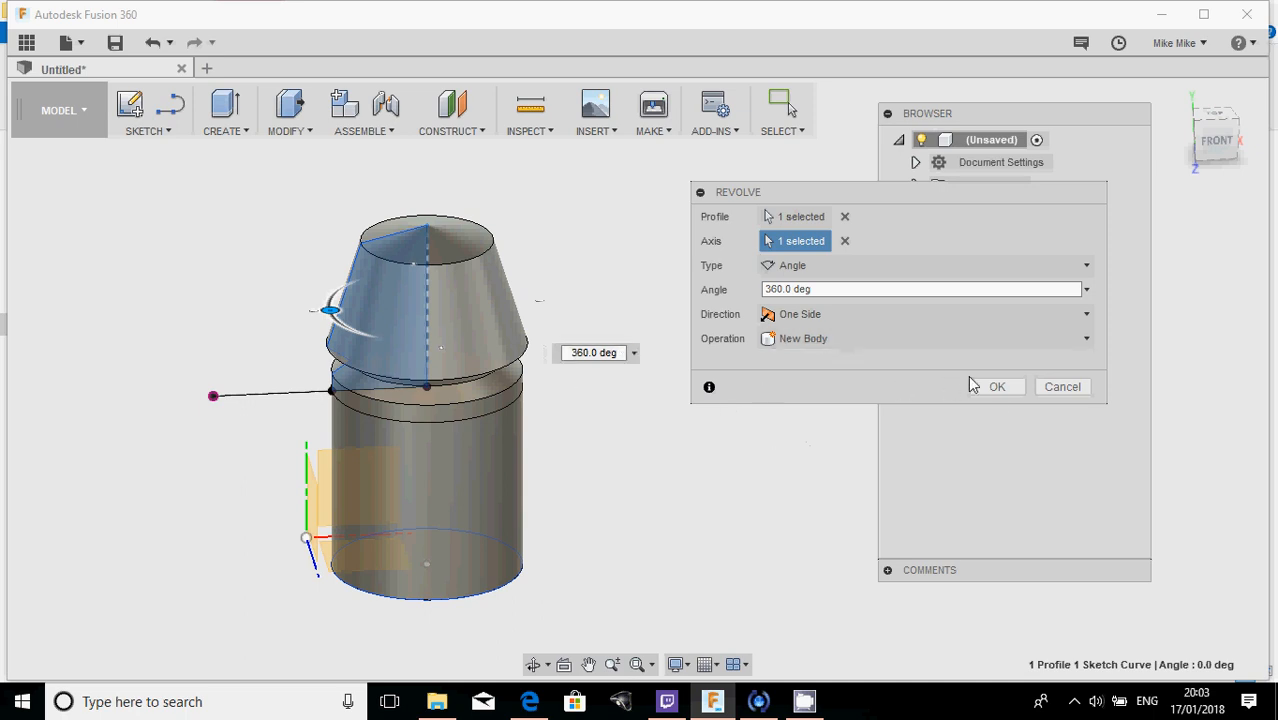
pyautogui.click(998, 390)
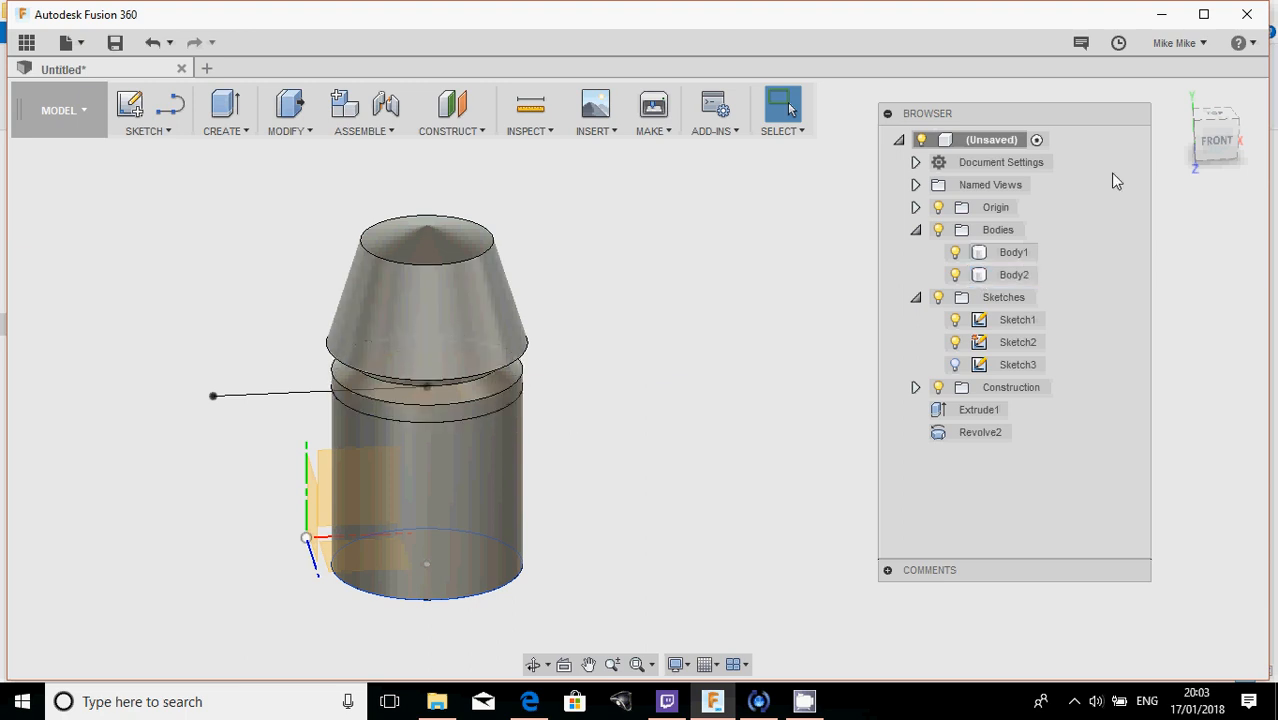
# - Examine the revolved body on the cylinder from the home view and several side angles
pyautogui.click(1176, 96)
pyautogui.keyDown('shift'); pyautogui.moveTo(572, 398); pyautogui.dragTo(628, 340, button='middle'); pyautogui.keyUp('shift')
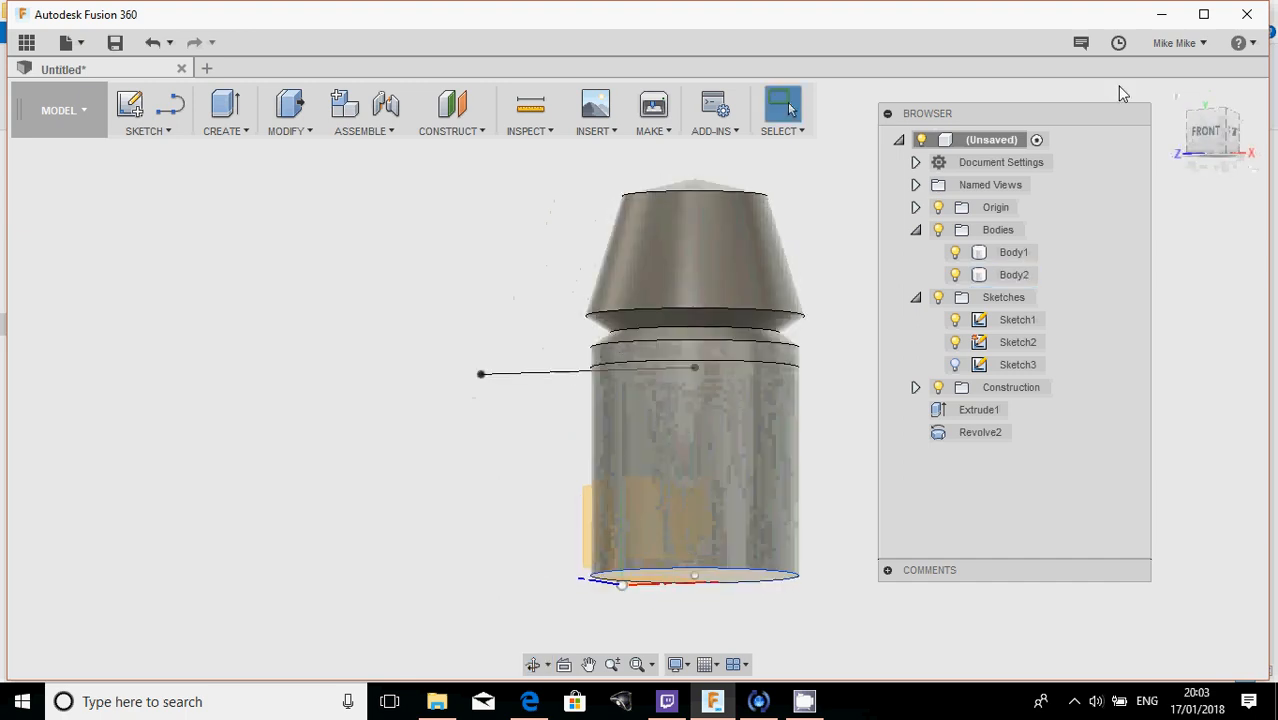
pyautogui.click(1177, 95)
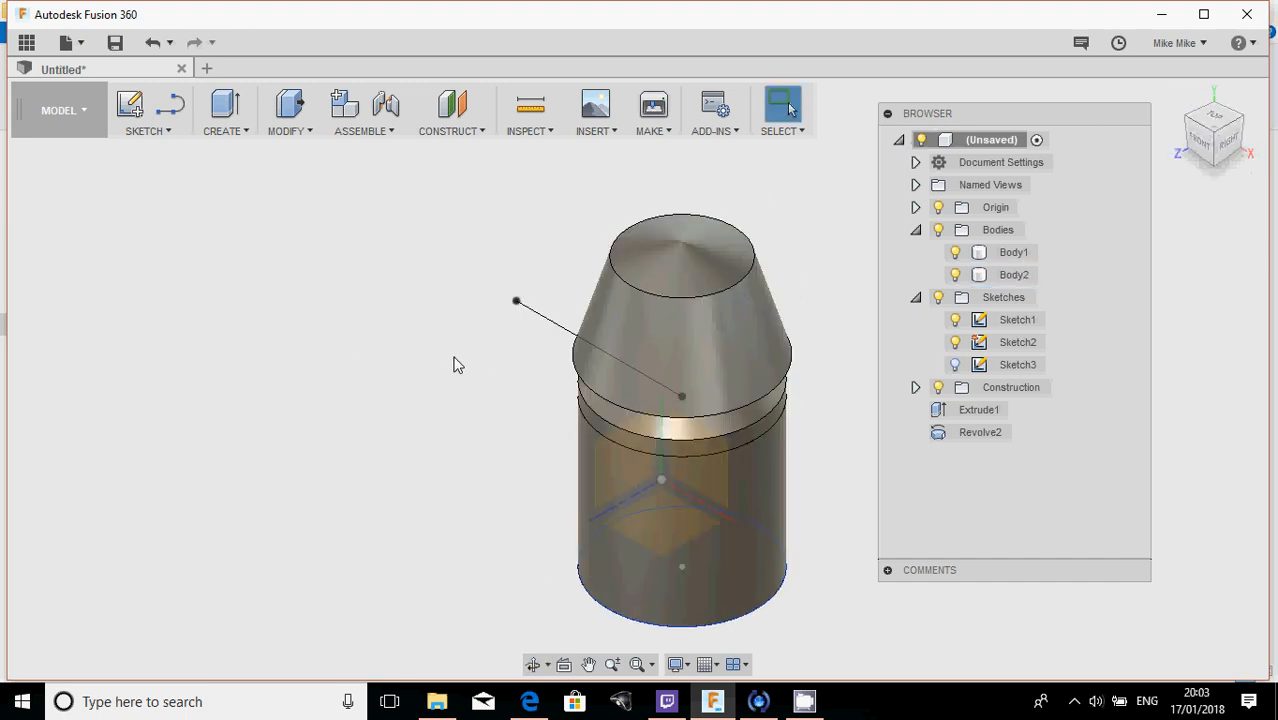
pyautogui.keyDown('shift'); pyautogui.moveTo(453, 364); pyautogui.dragTo(339, 338, button='middle'); pyautogui.keyUp('shift')
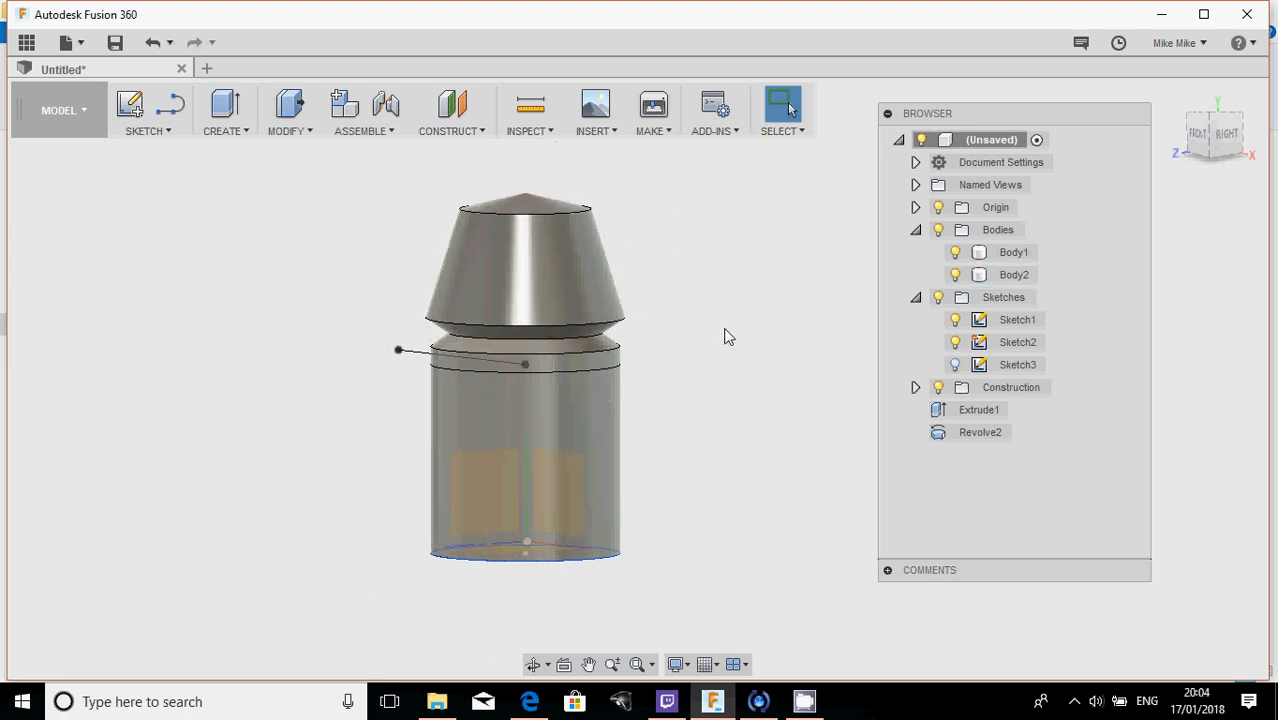
pyautogui.keyDown('shift'); pyautogui.moveTo(718, 319); pyautogui.dragTo(491, 465, button='middle'); pyautogui.keyUp('shift')
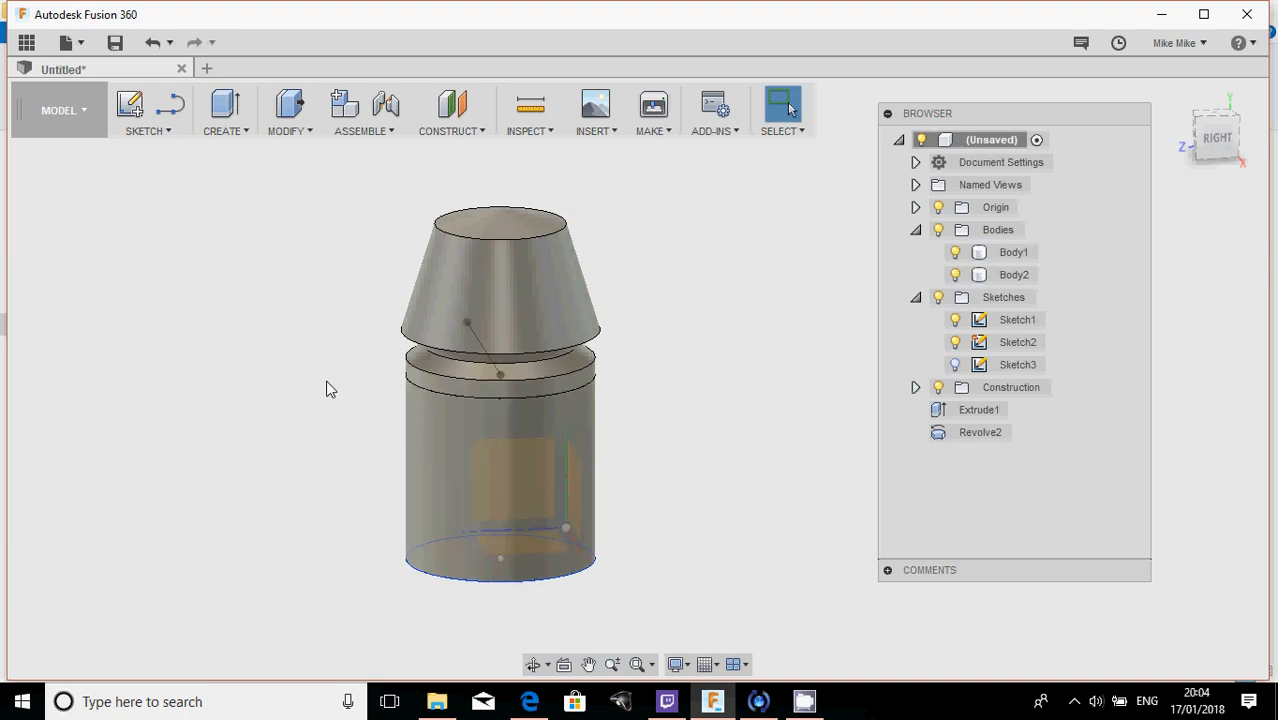
pyautogui.keyDown('shift'); pyautogui.moveTo(325, 354); pyautogui.dragTo(458, 290, button='middle'); pyautogui.keyUp('shift')
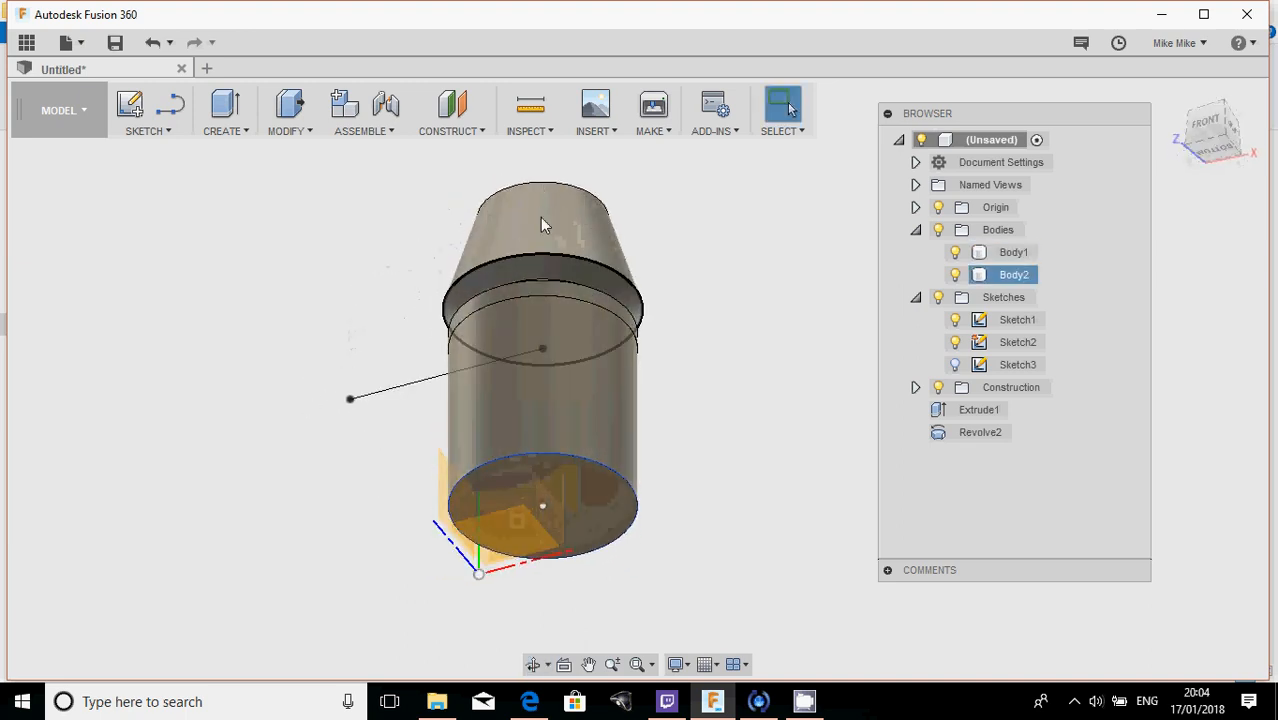
pyautogui.moveTo(707, 322); pyautogui.dragTo(693, 310, button='middle')
pyautogui.click(160, 131)
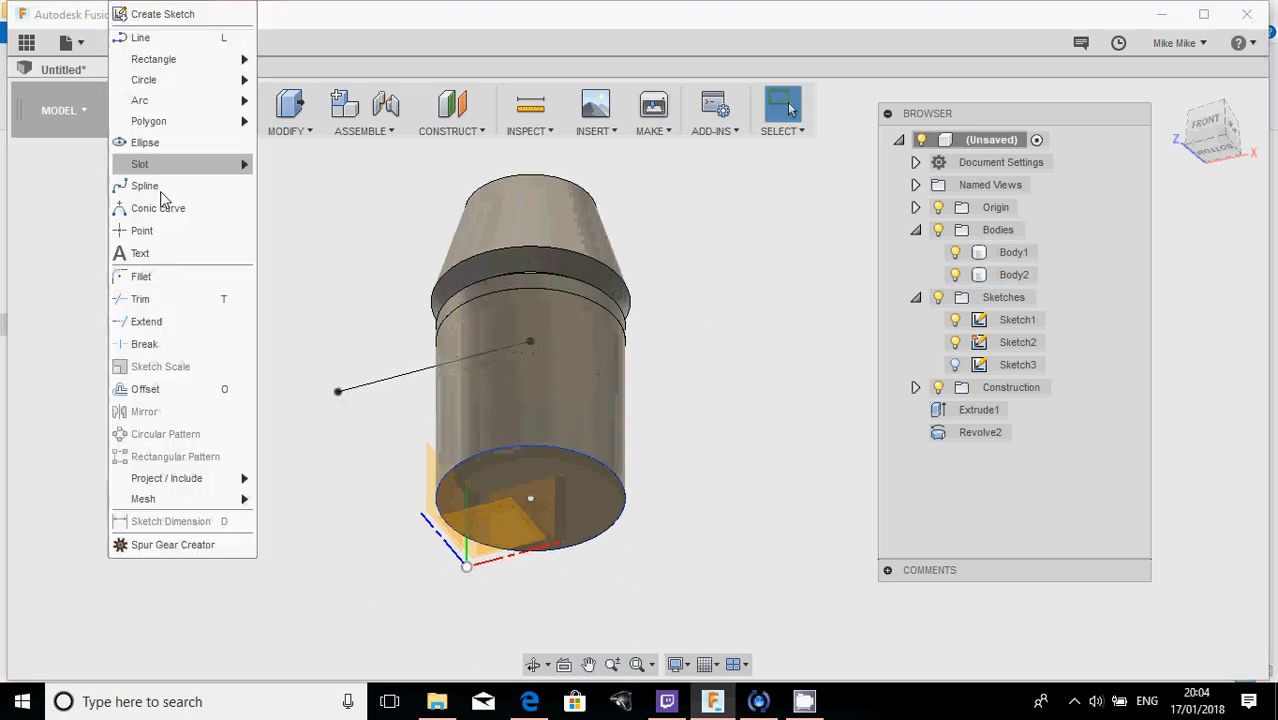
pyautogui.click(118, 38)
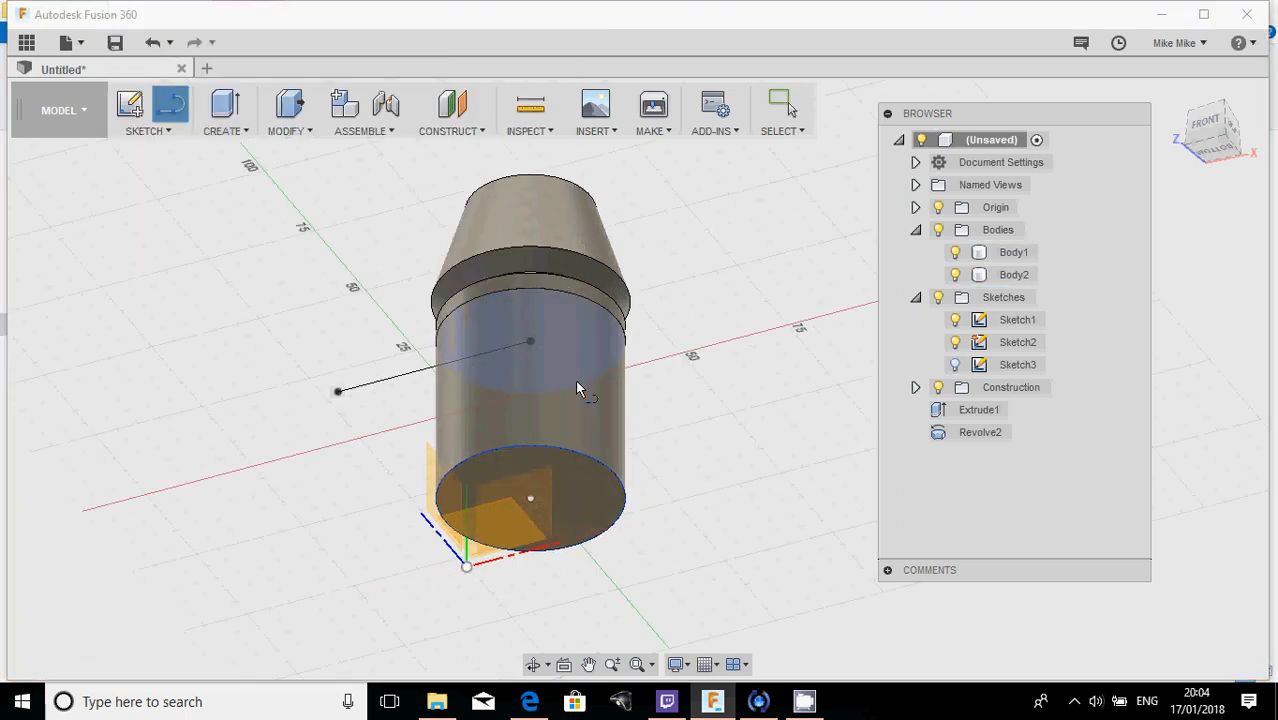
pyautogui.keyDown('shift'); pyautogui.moveTo(575, 379); pyautogui.dragTo(398, 400, button='middle'); pyautogui.keyUp('shift')
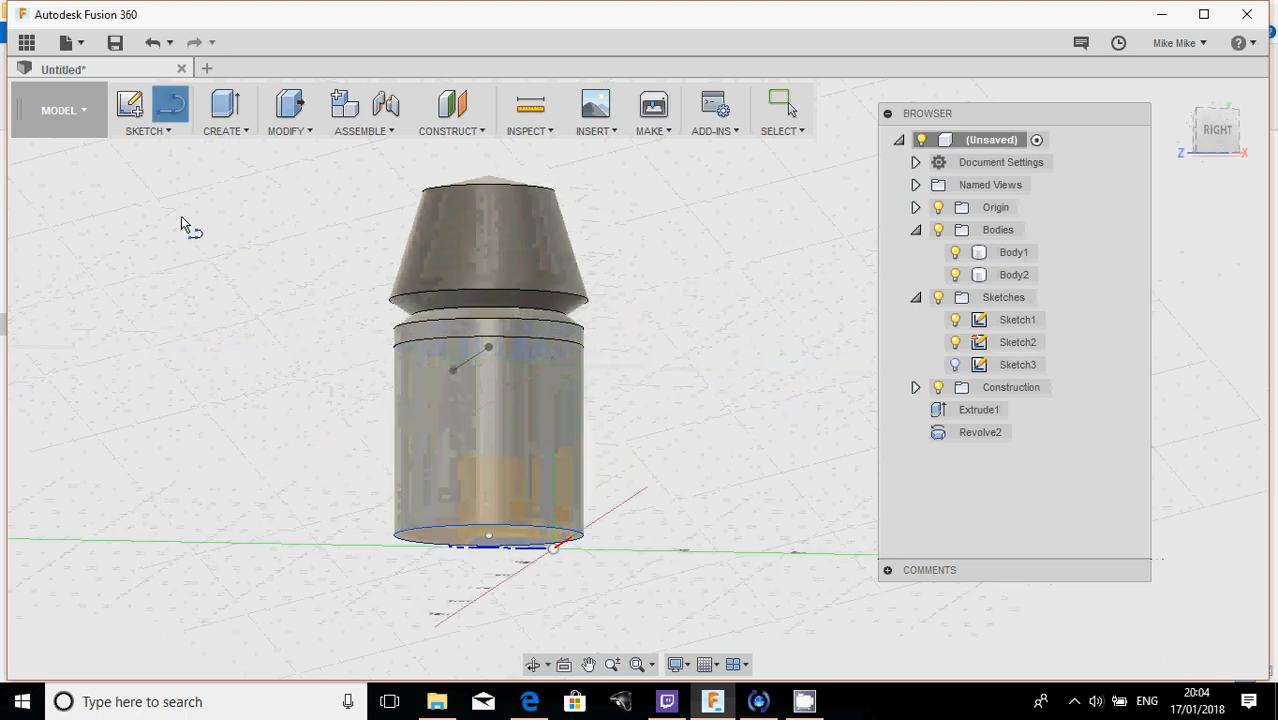
pyautogui.press('Escape')
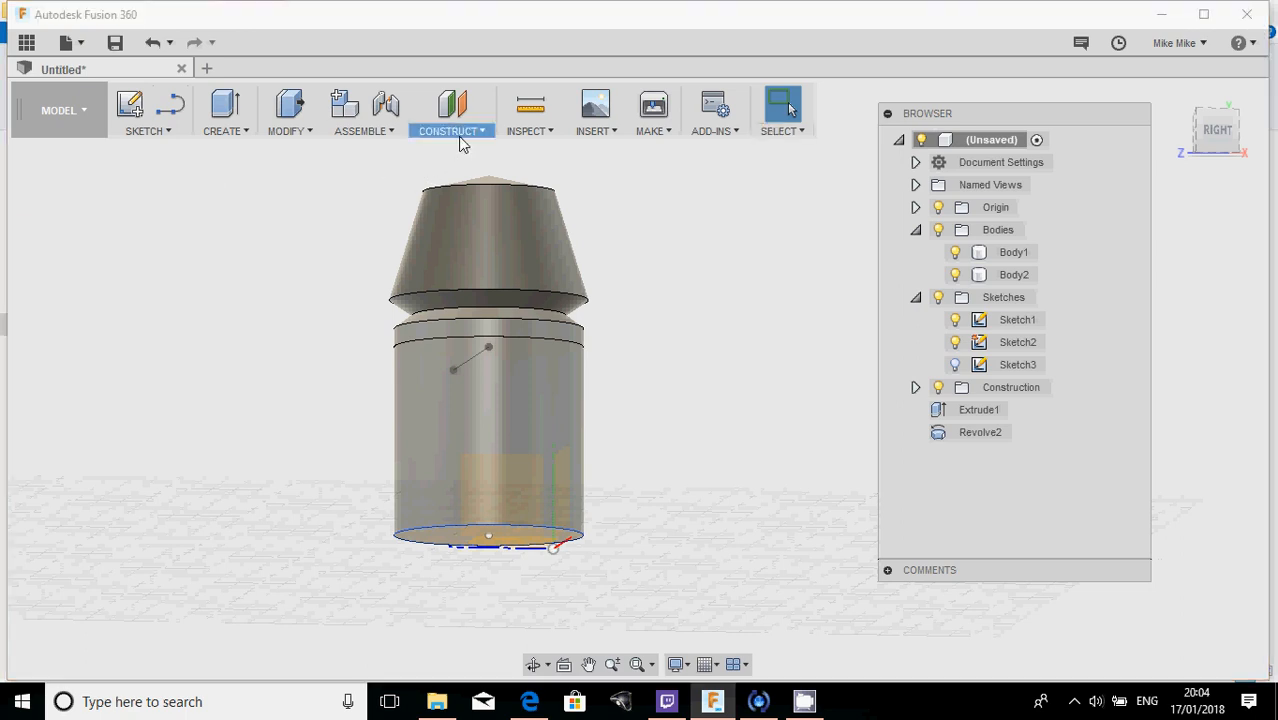
# - Set up a Tangent Plane on the curved side face of the lower cylinder
pyautogui.click(458, 136)
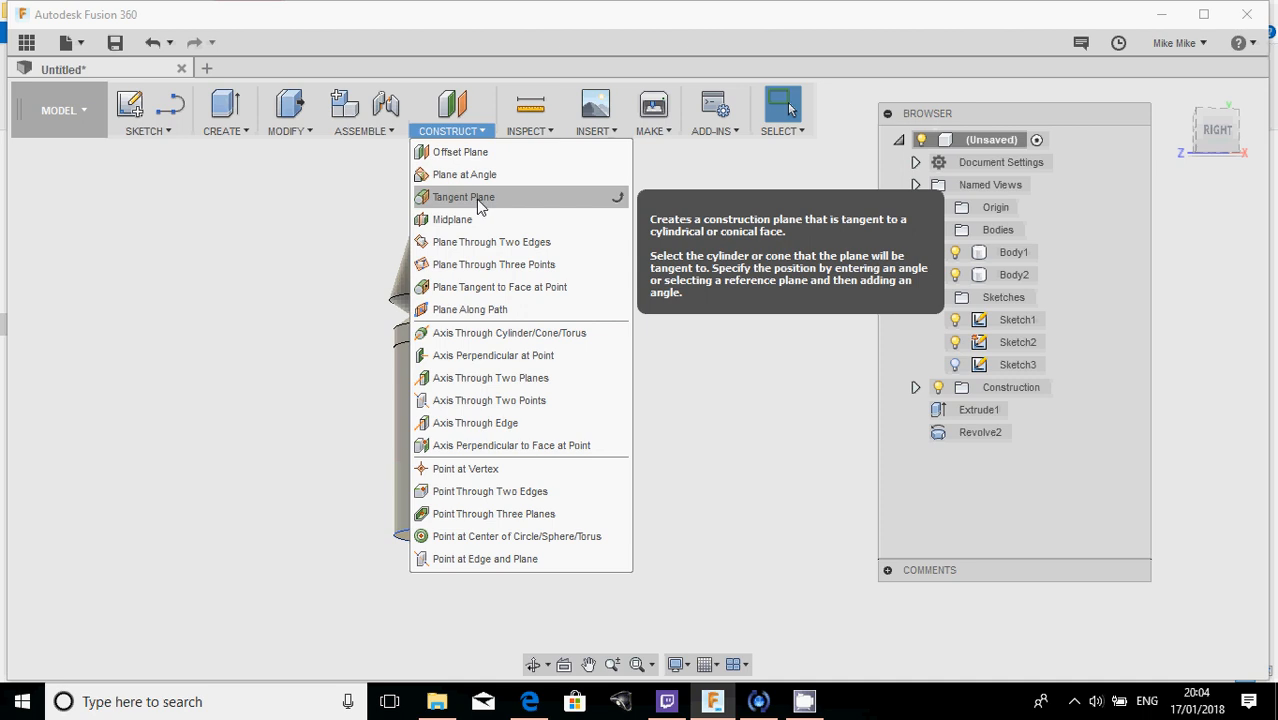
pyautogui.click(476, 199)
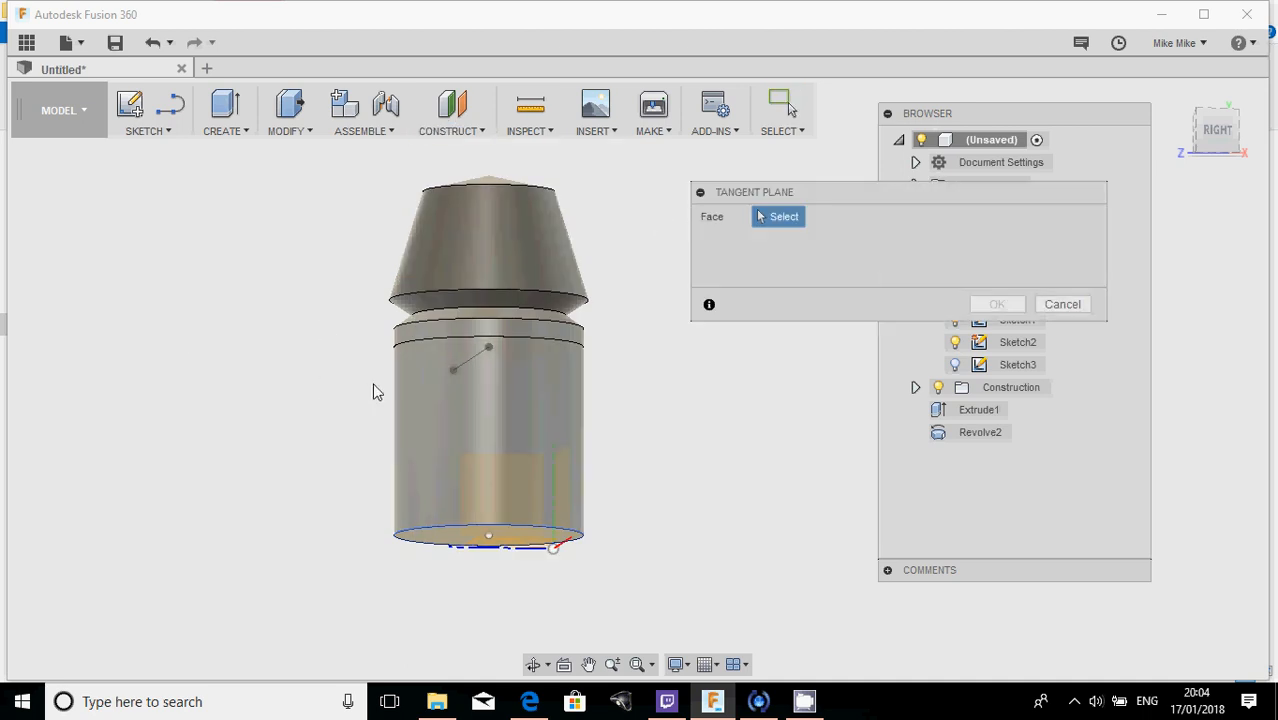
pyautogui.click(407, 395)
pyautogui.keyDown('shift'); pyautogui.moveTo(257, 268); pyautogui.dragTo(261, 422, button='middle'); pyautogui.keyUp('shift')
pyautogui.keyDown('shift'); pyautogui.moveTo(306, 426); pyautogui.dragTo(362, 372, button='middle'); pyautogui.keyUp('shift')
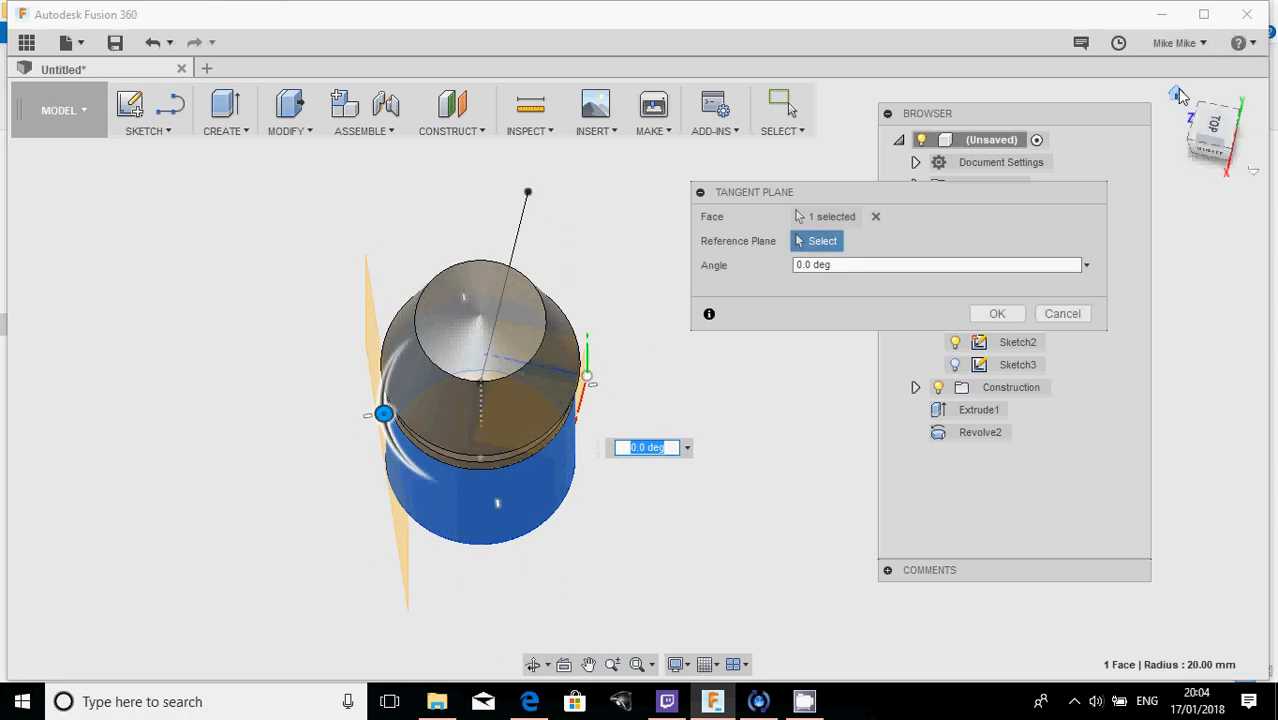
# - Try rotating the tangent plane around the cylinder from the top view, reset its angle to 0 deg and create it
pyautogui.click(1177, 93)
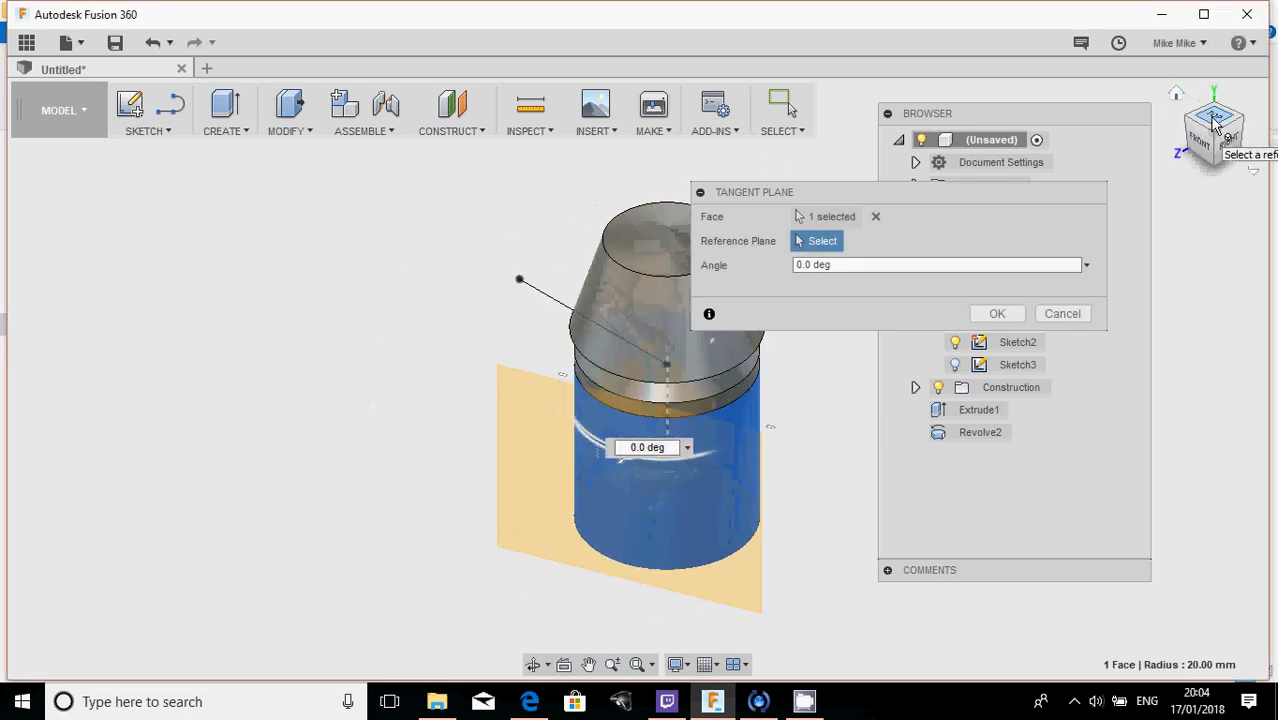
pyautogui.click(1215, 118)
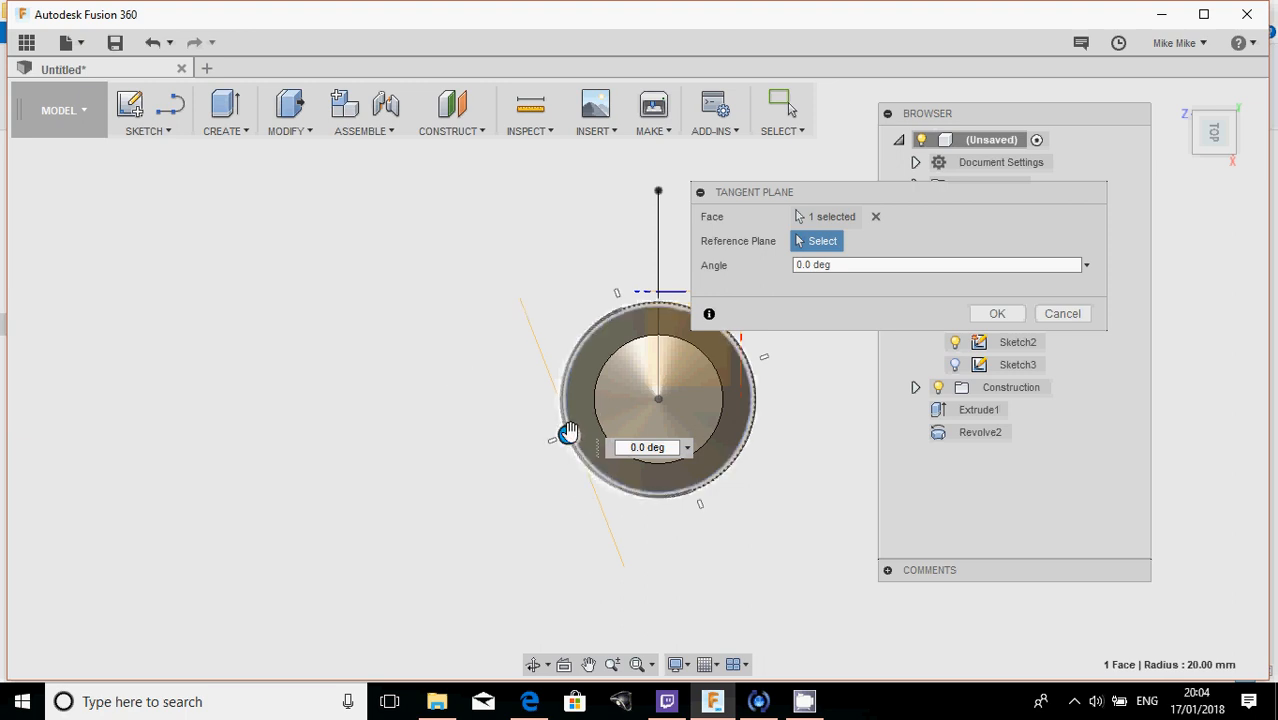
pyautogui.moveTo(568, 432); pyautogui.dragTo(592, 460)
pyautogui.click(812, 445)
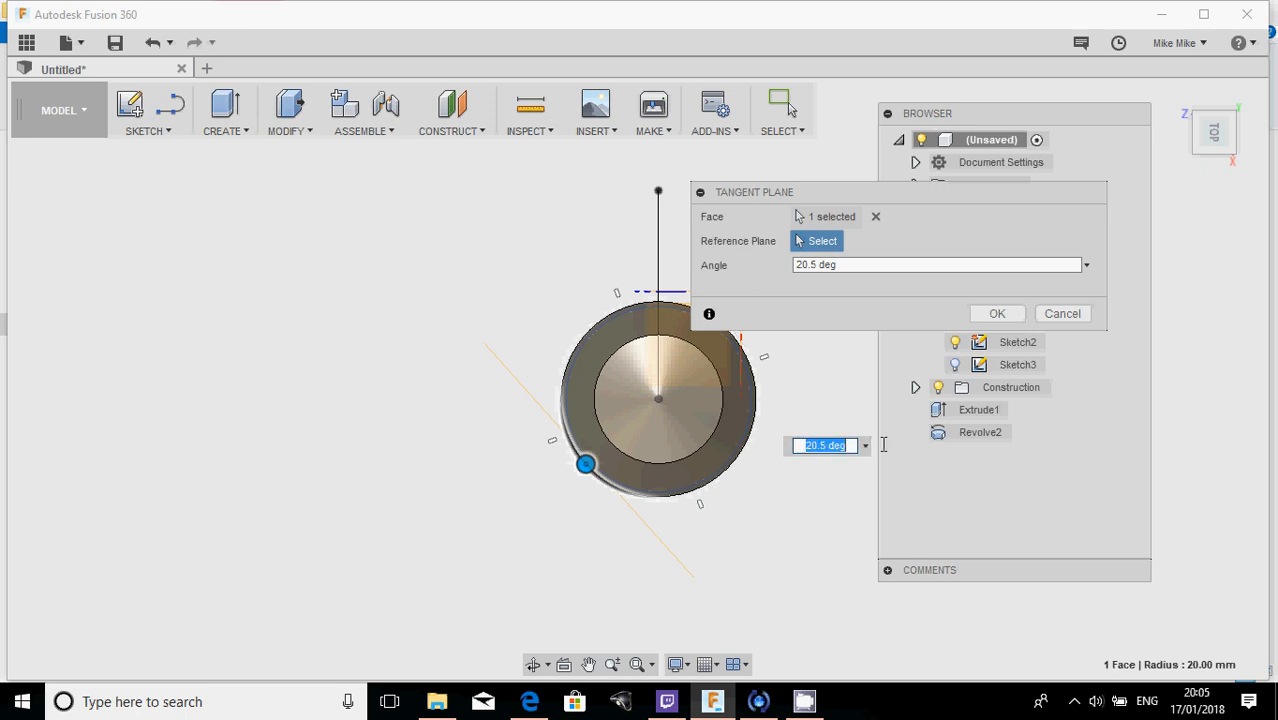
pyautogui.write('0')
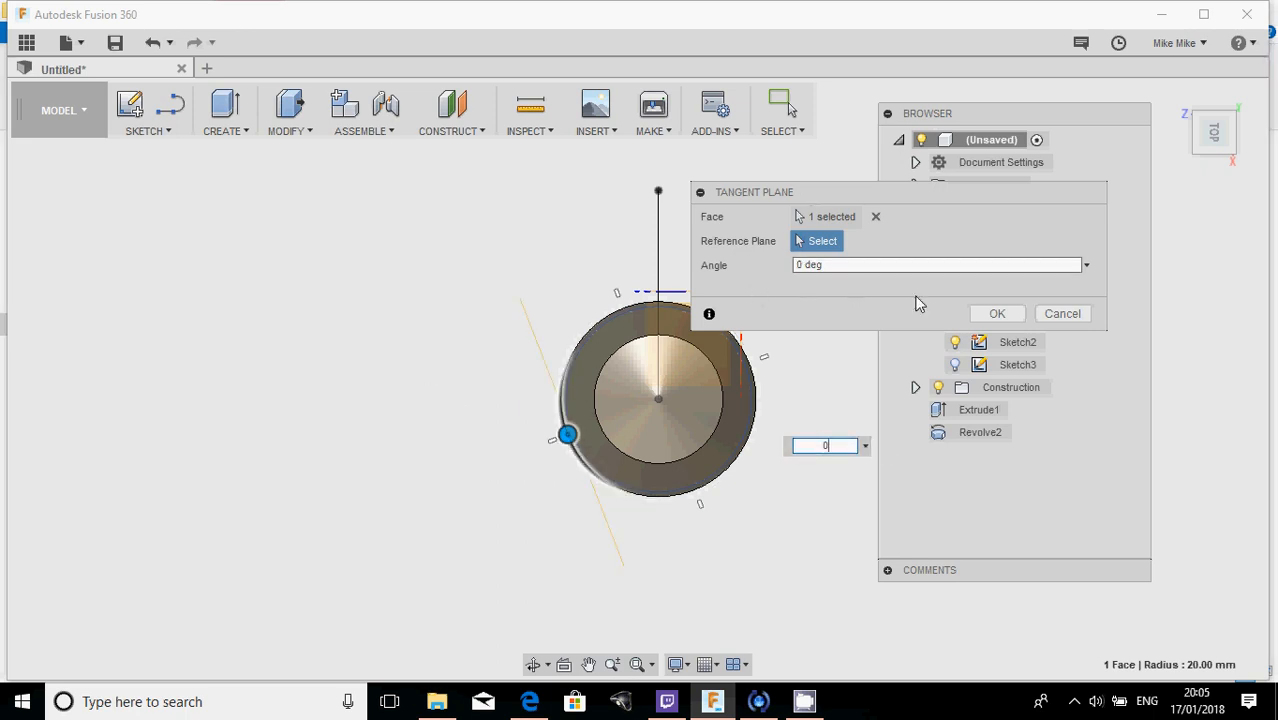
pyautogui.click(997, 314)
# - Start a circle in a new sketch on the tangent plane beside the cylinder
pyautogui.keyDown('shift'); pyautogui.moveTo(459, 411); pyautogui.dragTo(694, 239, button='middle'); pyautogui.keyUp('shift')
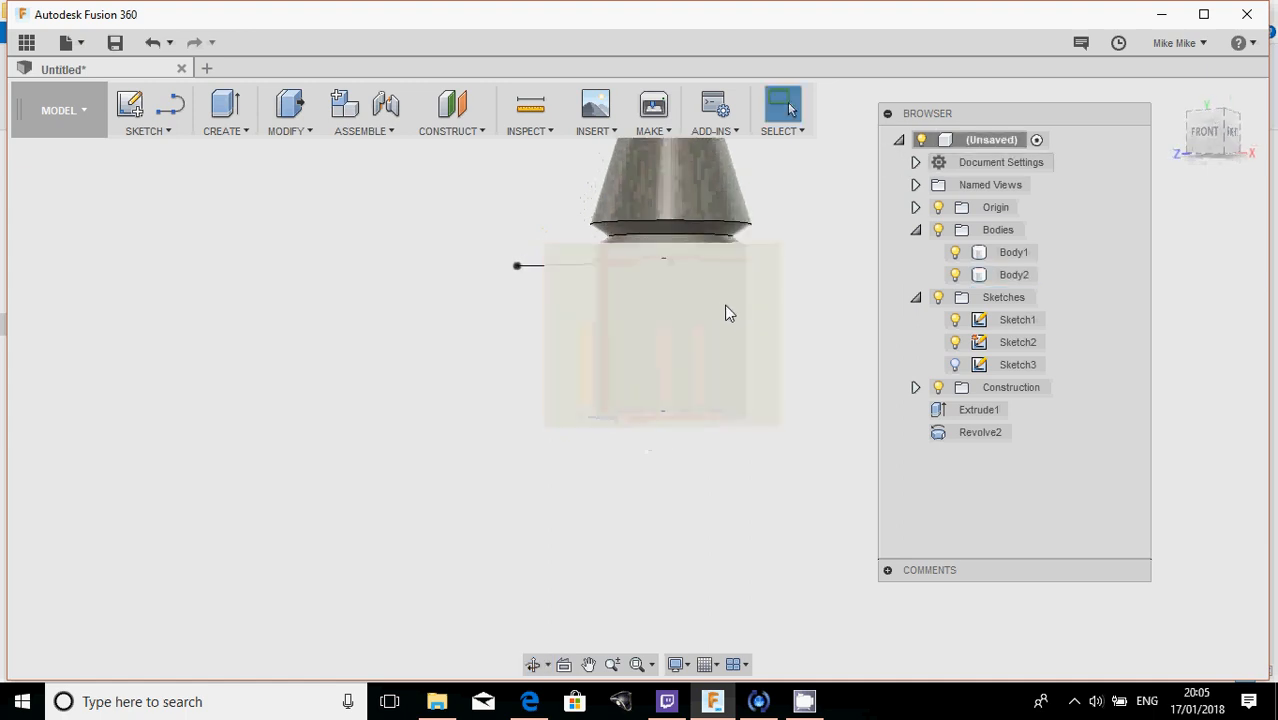
pyautogui.keyDown('shift'); pyautogui.moveTo(727, 314); pyautogui.dragTo(568, 340, button='middle'); pyautogui.keyUp('shift')
pyautogui.moveTo(430, 296); pyautogui.dragTo(305, 323, button='middle')
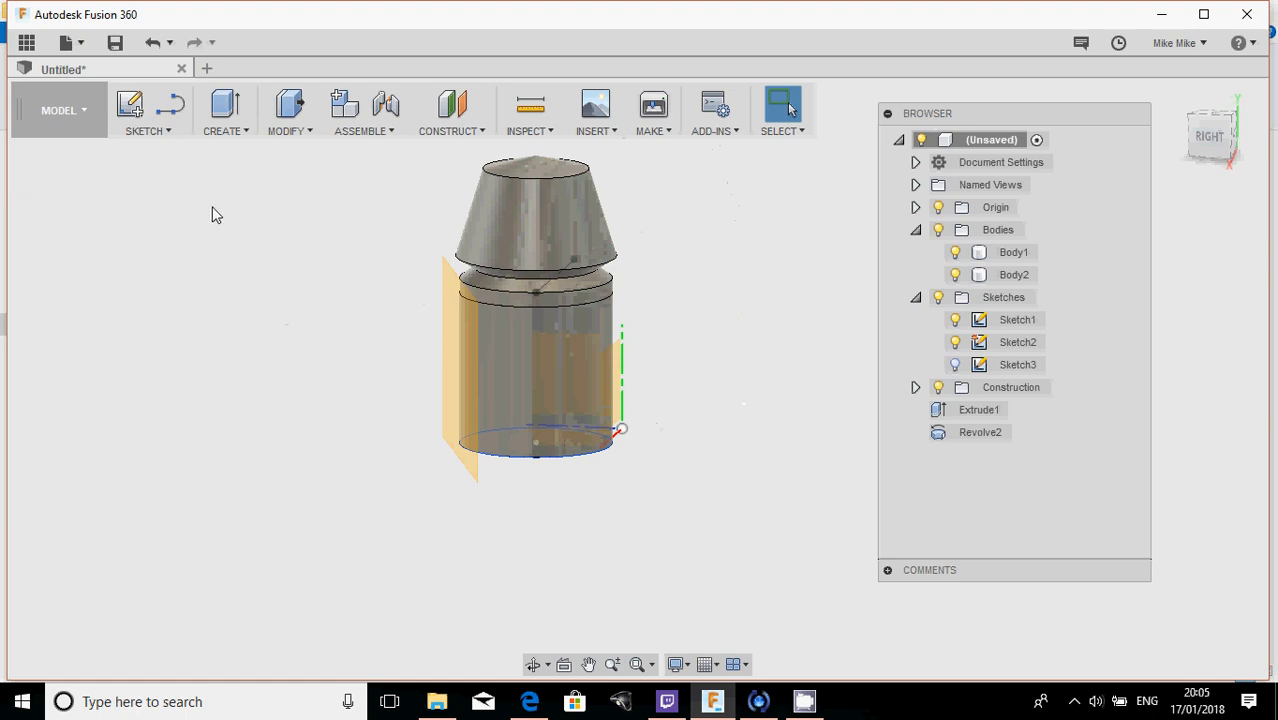
pyautogui.click(166, 131)
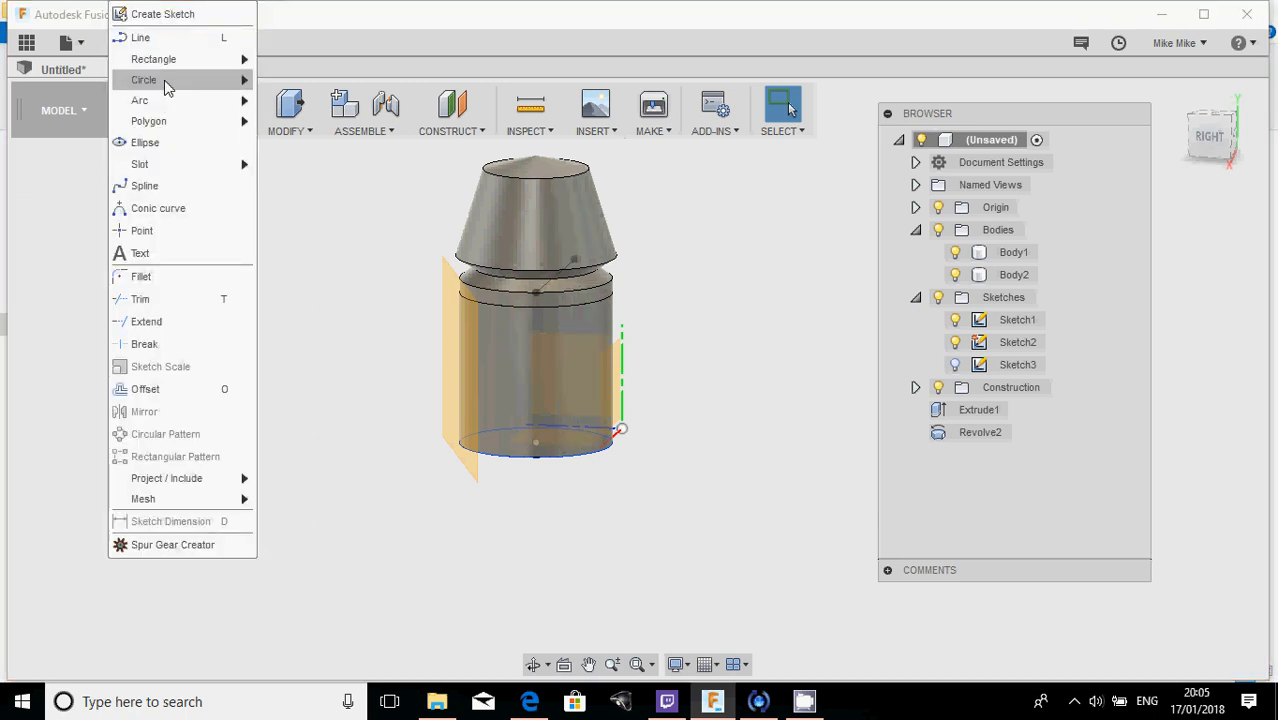
pyautogui.moveTo(163, 80)
pyautogui.click(268, 87)
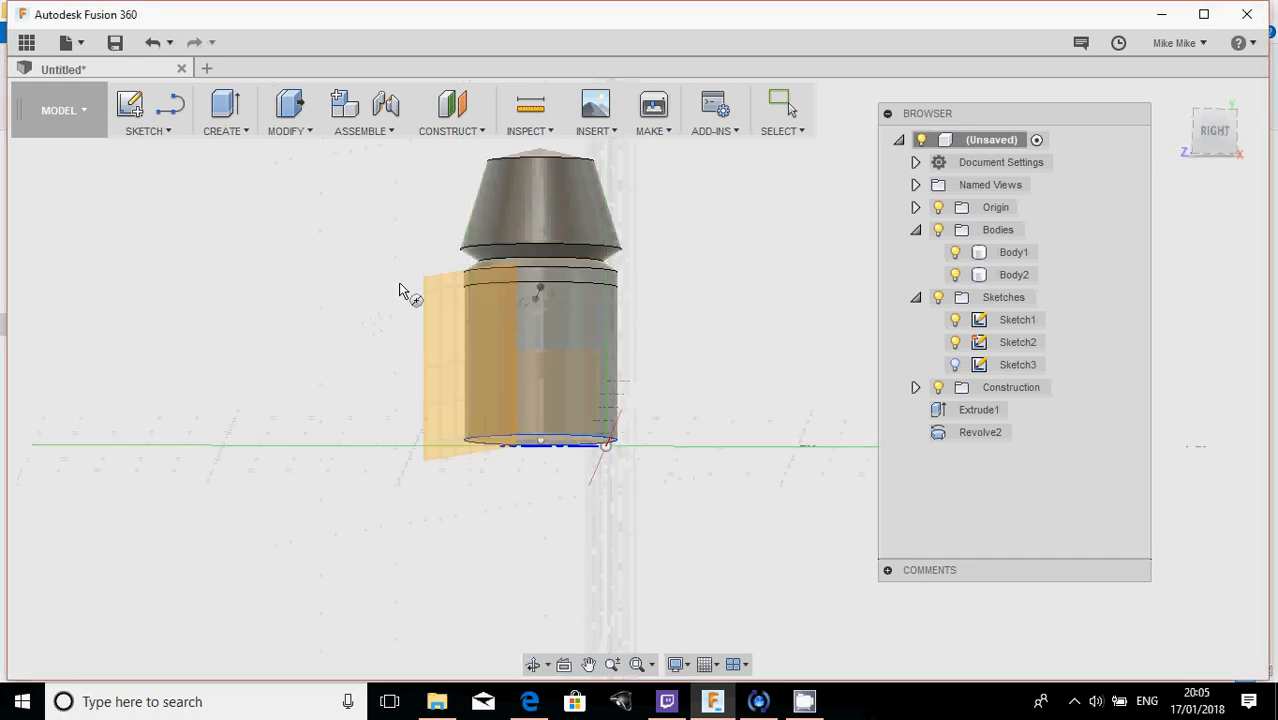
pyautogui.click(459, 316)
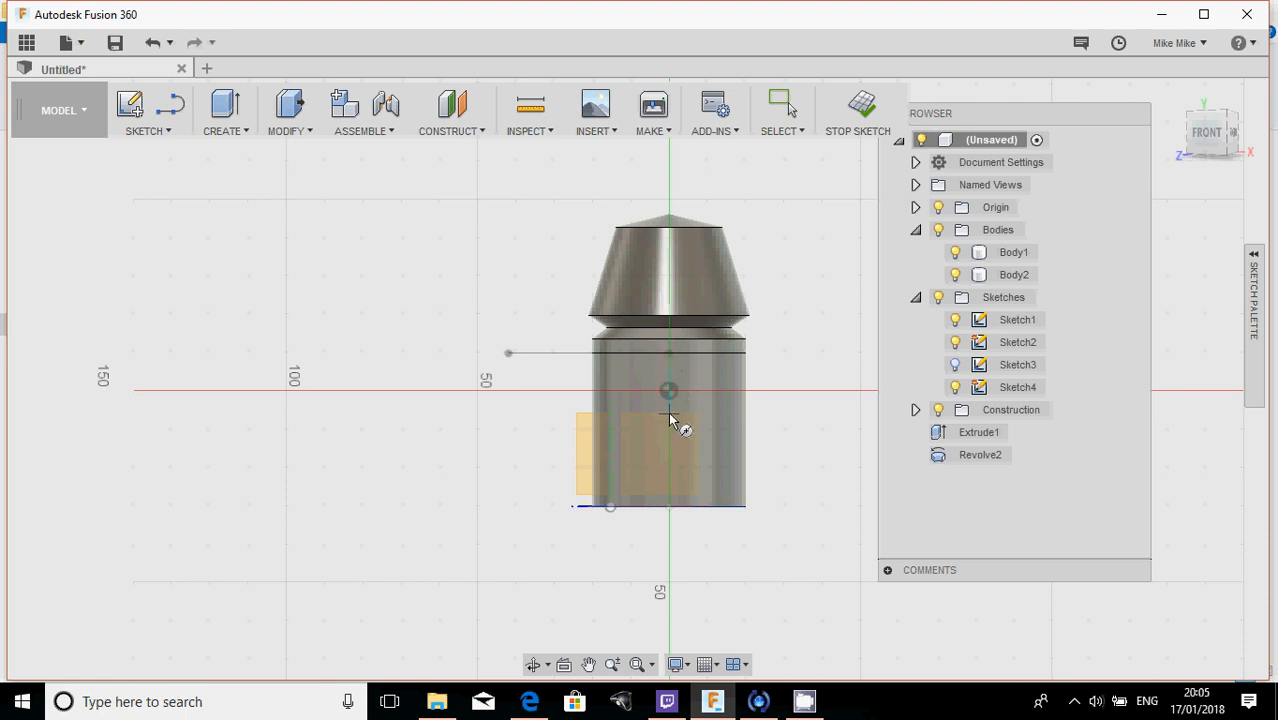
# - Draw a circle about 21 mm in diameter centred on the origin of the tangent-plane sketch
pyautogui.scroll(4, 668, 392)
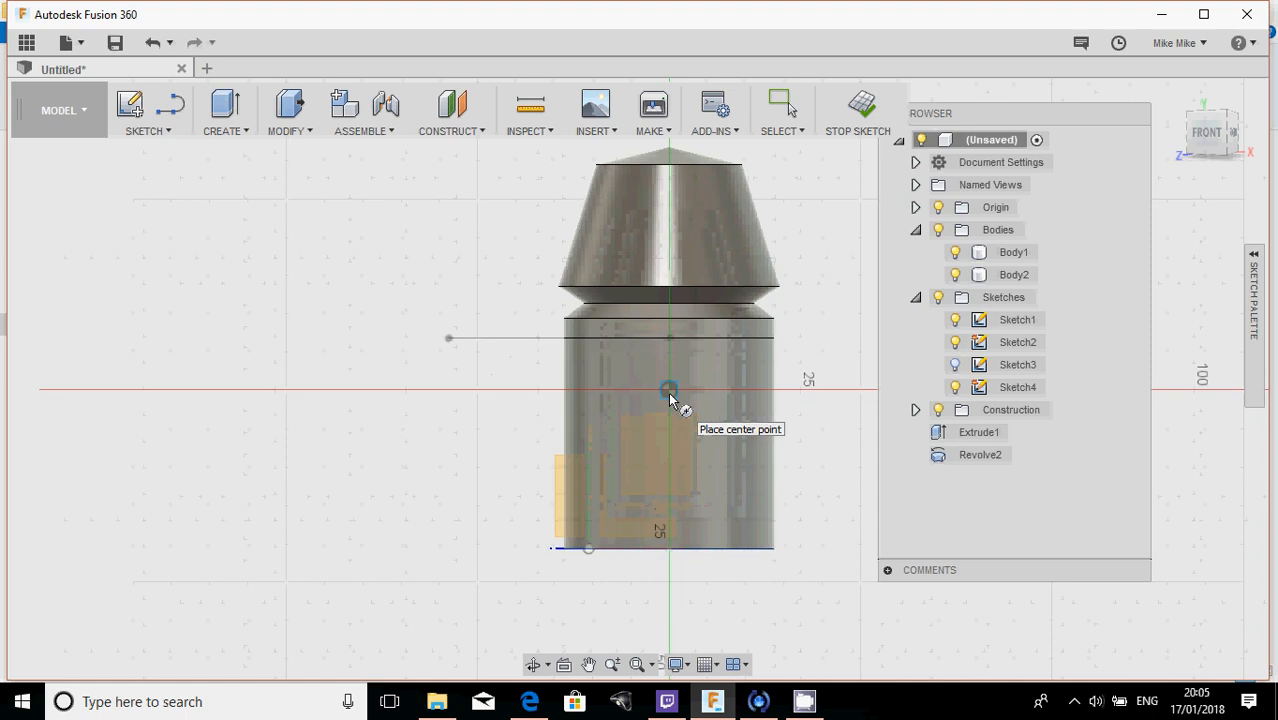
pyautogui.moveTo(668, 392); pyautogui.dragTo(570, 397, button='middle')
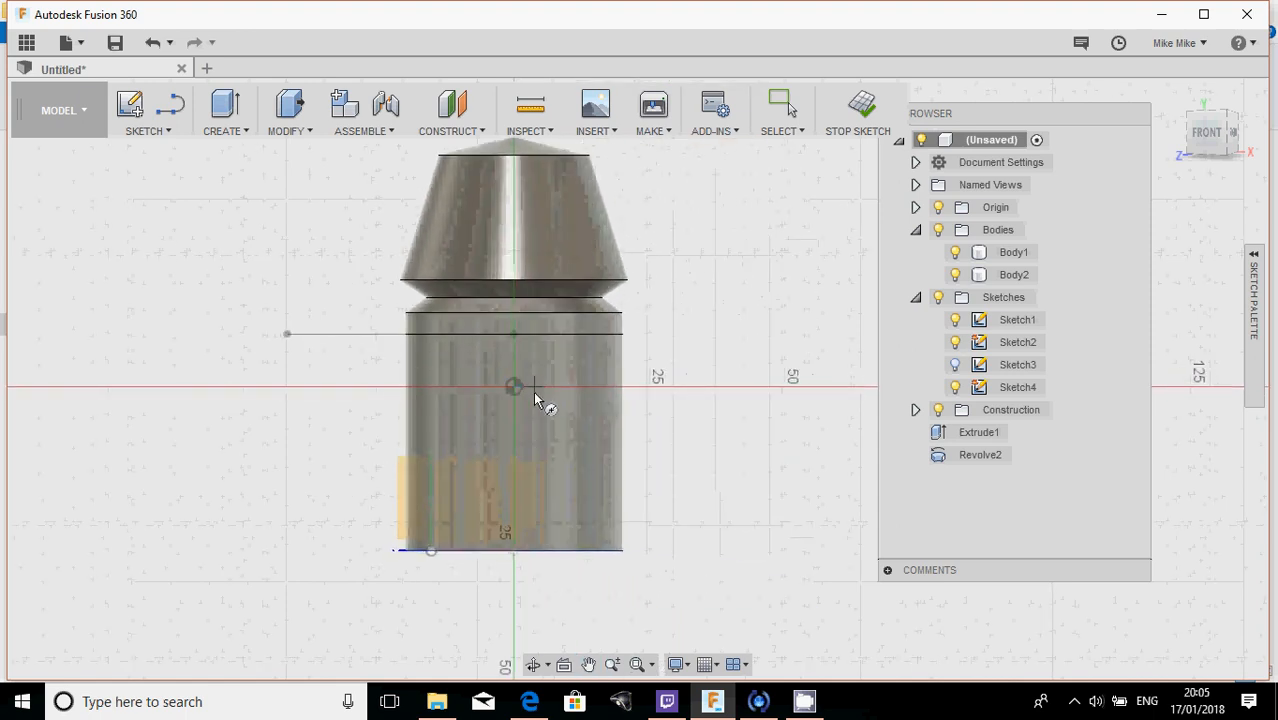
pyautogui.keyDown('shift'); pyautogui.moveTo(461, 388); pyautogui.dragTo(630, 410, button='middle'); pyautogui.keyUp('shift')
pyautogui.keyDown('shift'); pyautogui.moveTo(457, 447); pyautogui.dragTo(555, 390, button='middle'); pyautogui.keyUp('shift')
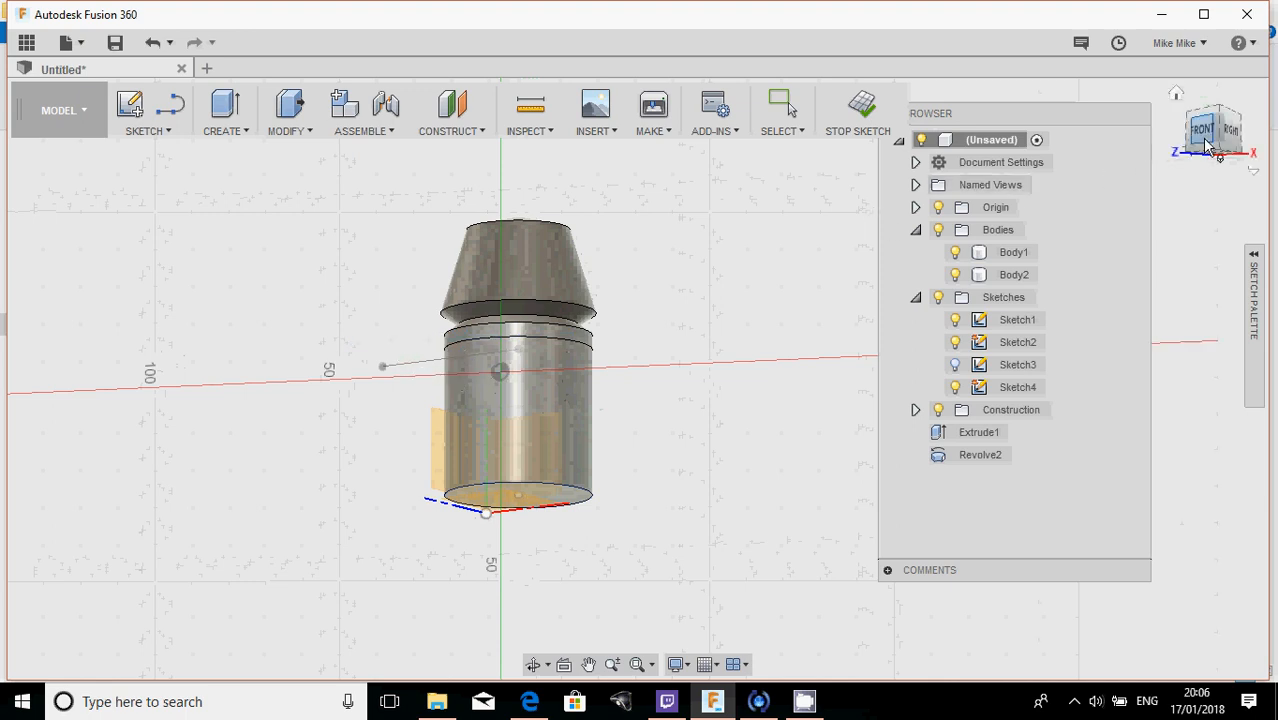
pyautogui.click(500, 371)
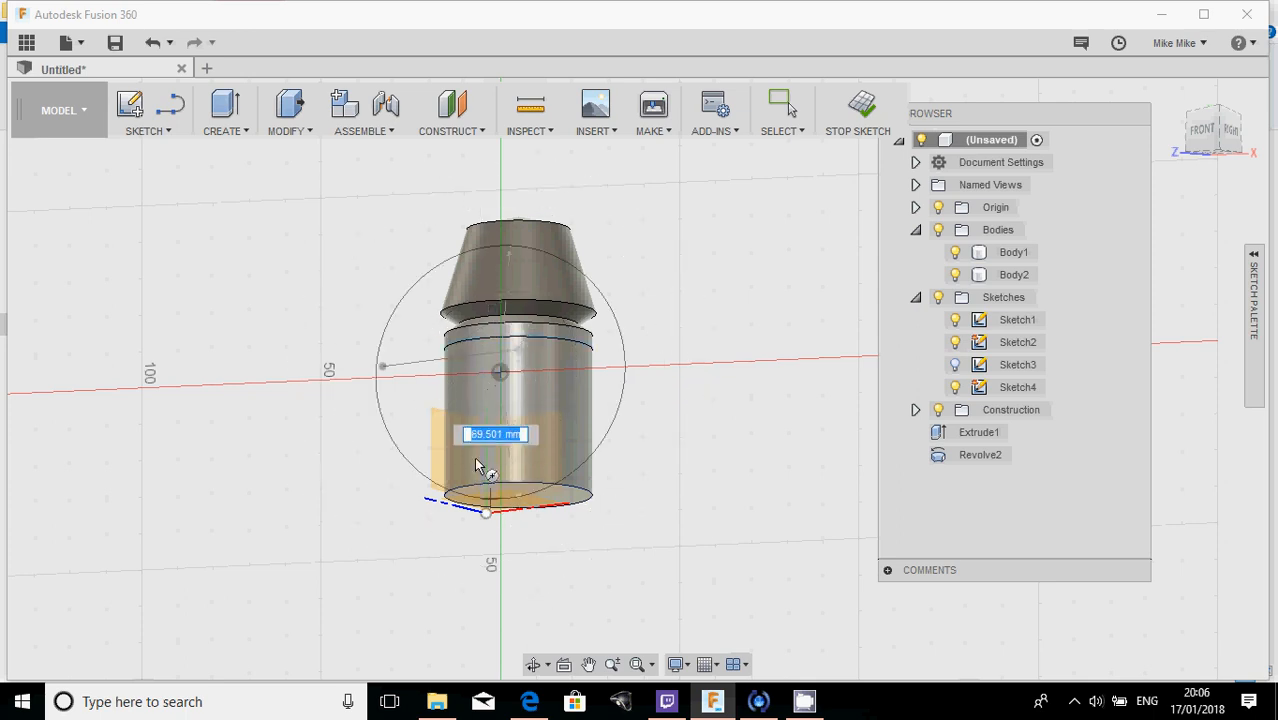
pyautogui.keyDown('shift'); pyautogui.moveTo(458, 402); pyautogui.dragTo(492, 407, button='middle'); pyautogui.keyUp('shift')
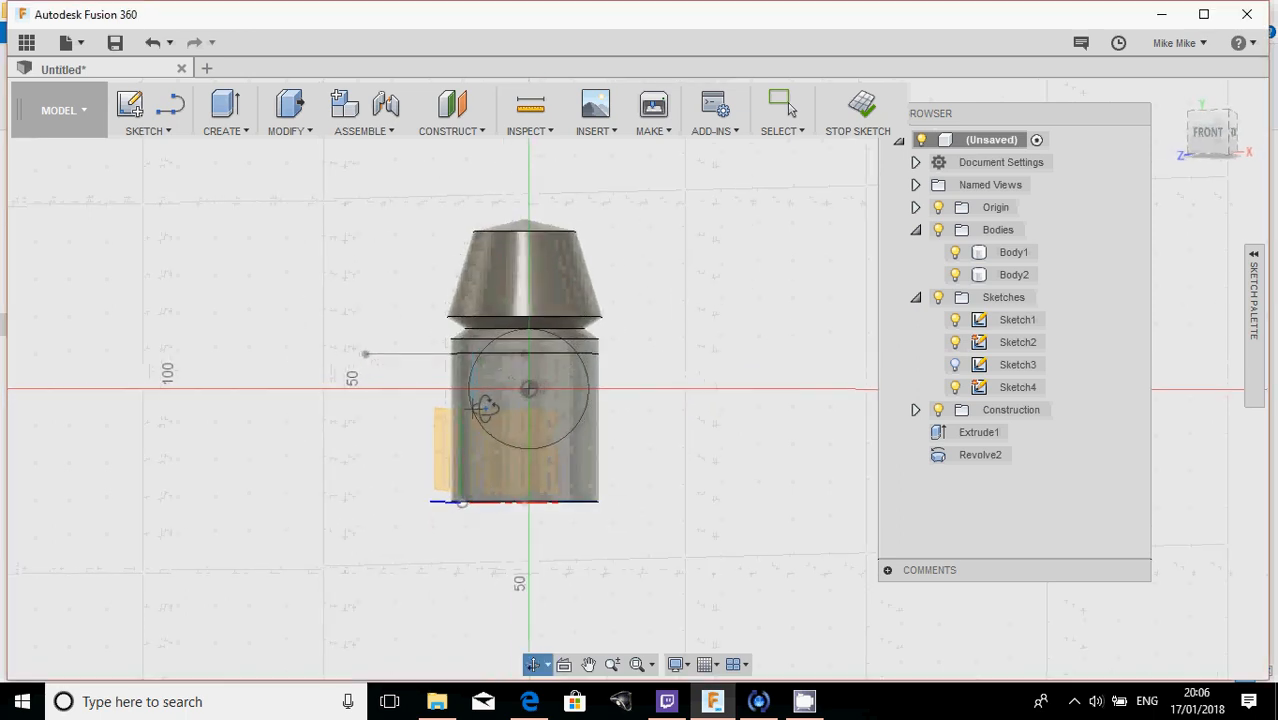
pyautogui.scroll(3, 490, 404)
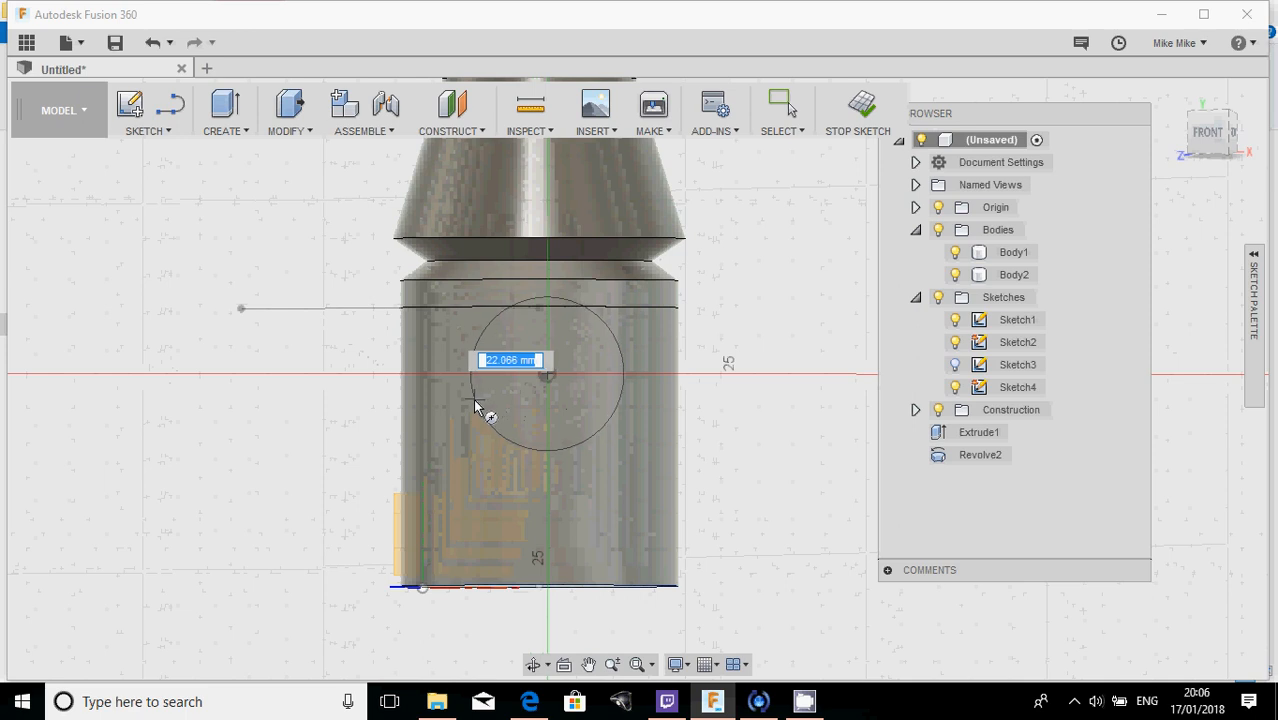
pyautogui.click(481, 405)
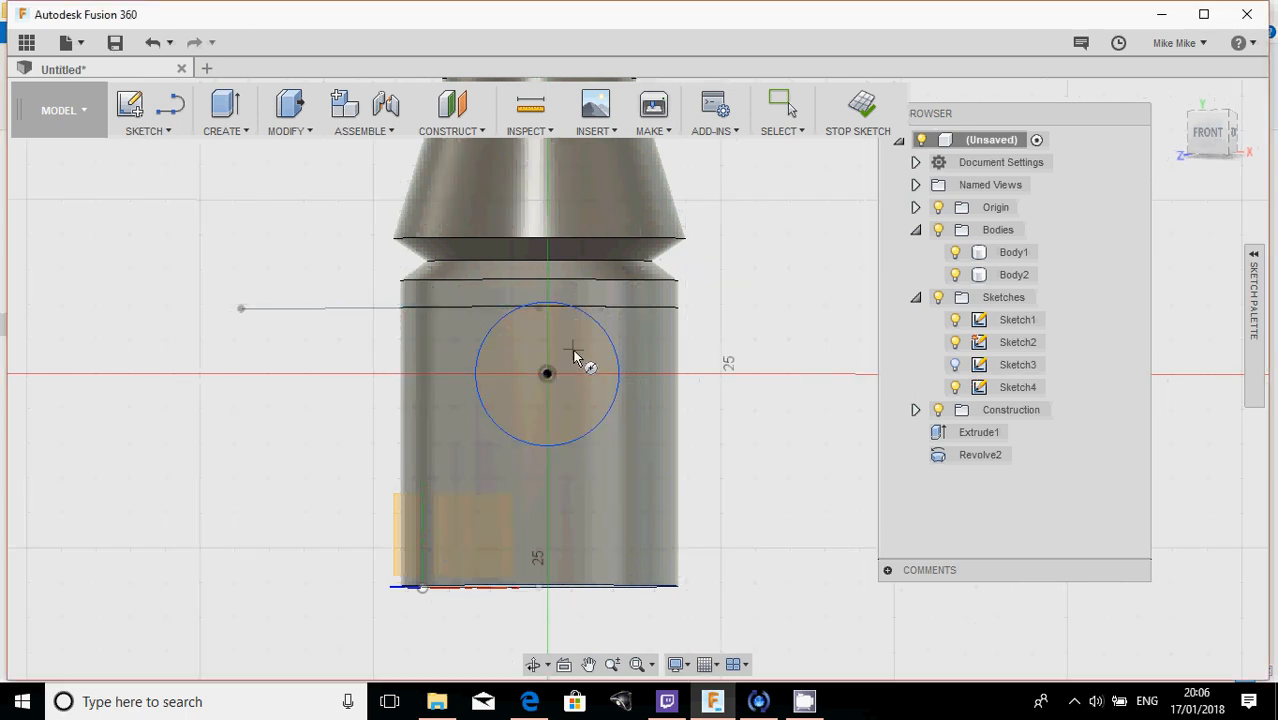
# - Draw a center rectangle about 13 mm wide and 41 mm high on the vertical axis, extending from the circle's centre down past the cylinder's base
pyautogui.moveTo(576, 374)
pyautogui.keyDown('shift'); pyautogui.mouseDown(button='middle')
pyautogui.moveTo(404, 380)
pyautogui.moveTo(528, 354)
pyautogui.moveTo(573, 367)
pyautogui.moveTo(548, 365)
pyautogui.moveTo(541, 346)
pyautogui.moveTo(632, 241)
pyautogui.mouseUp(button='middle'); pyautogui.keyUp('shift')
pyautogui.scroll(1, 528, 356)
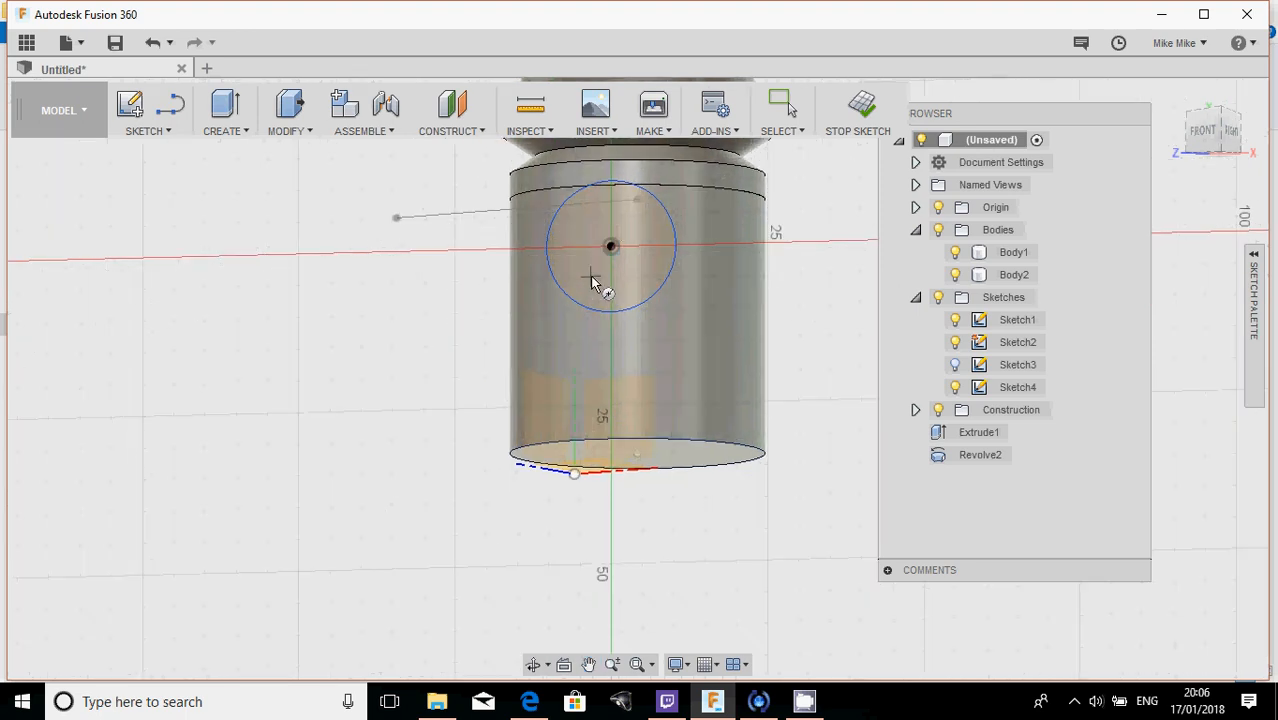
pyautogui.scroll(-3, 592, 284)
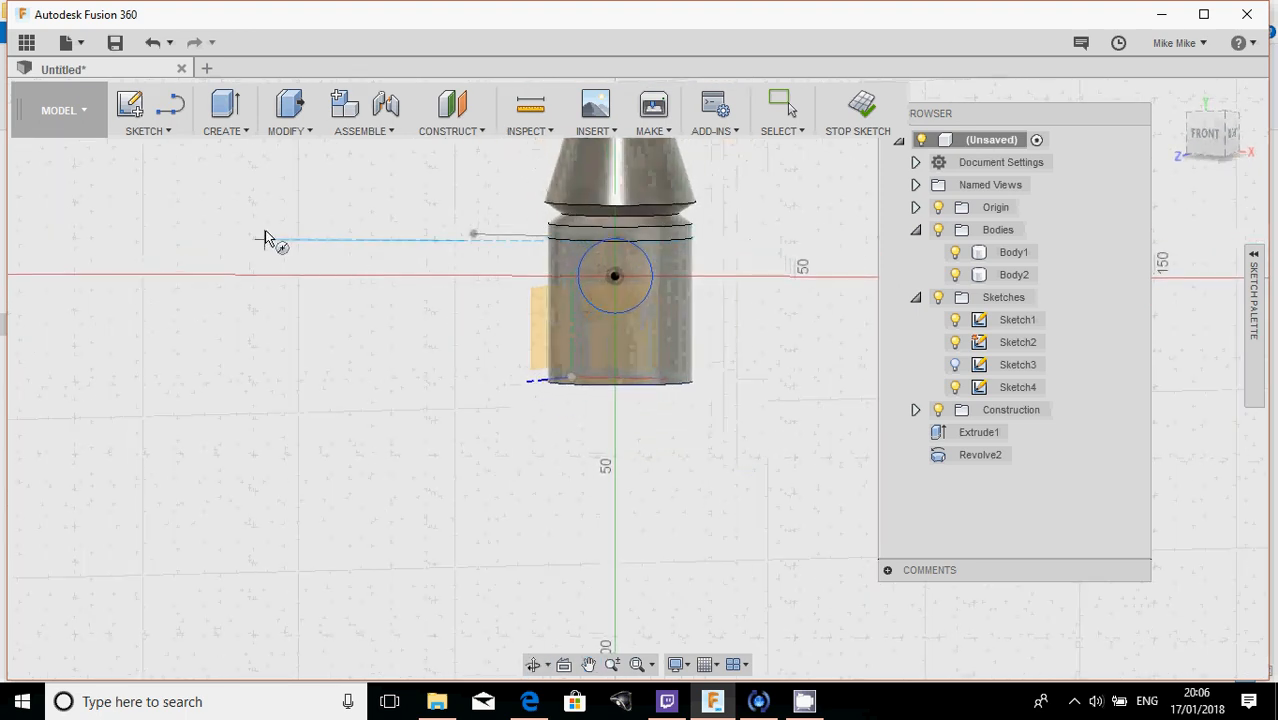
pyautogui.click(168, 131)
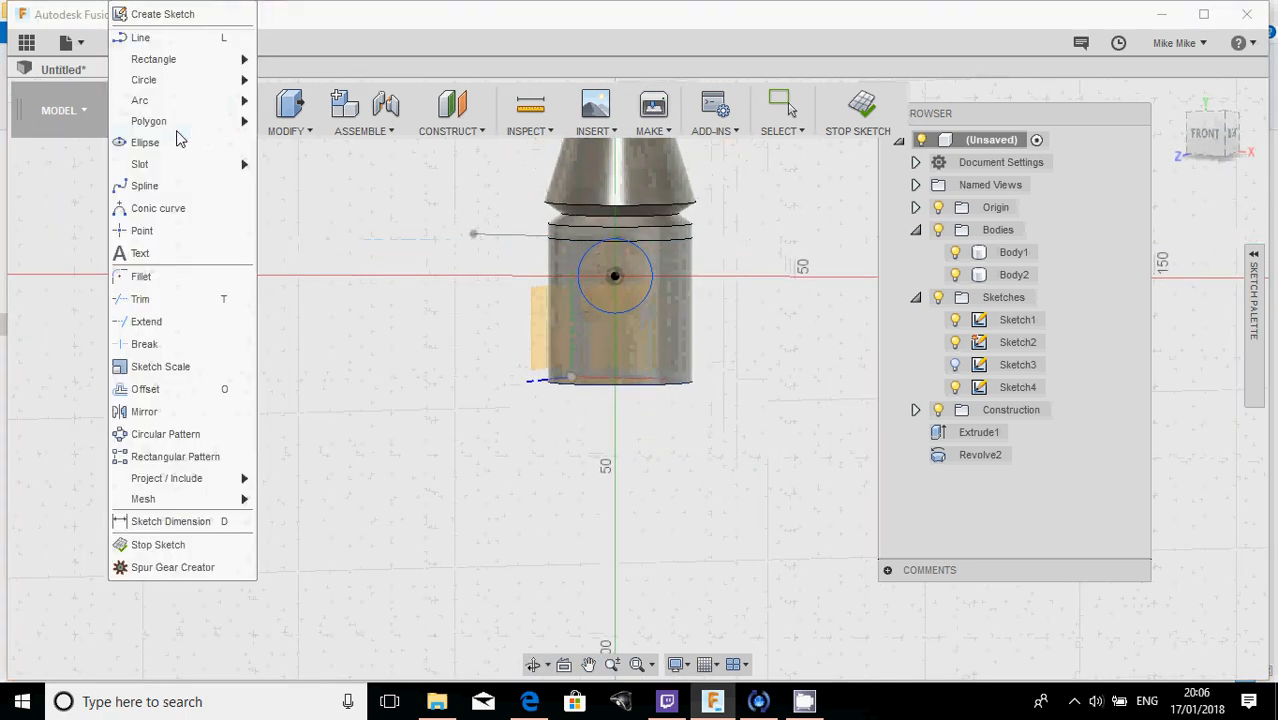
pyautogui.moveTo(178, 60)
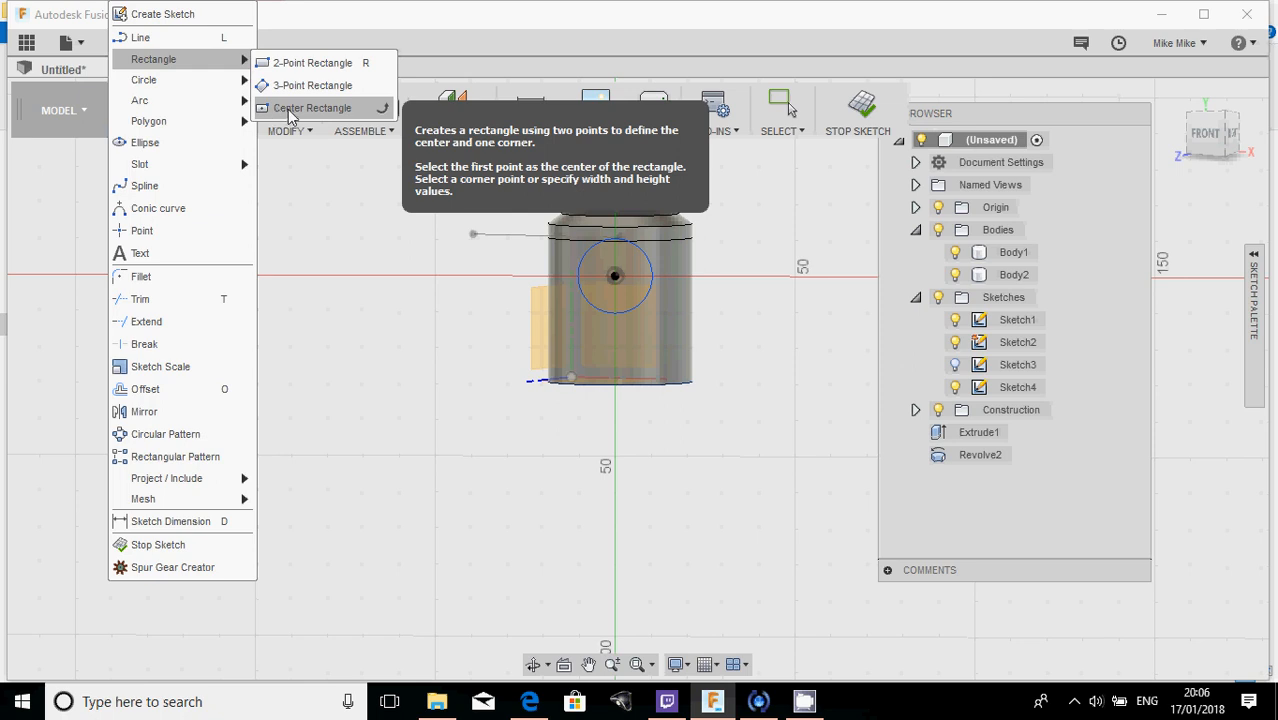
pyautogui.click(290, 110)
pyautogui.scroll(2, 655, 292)
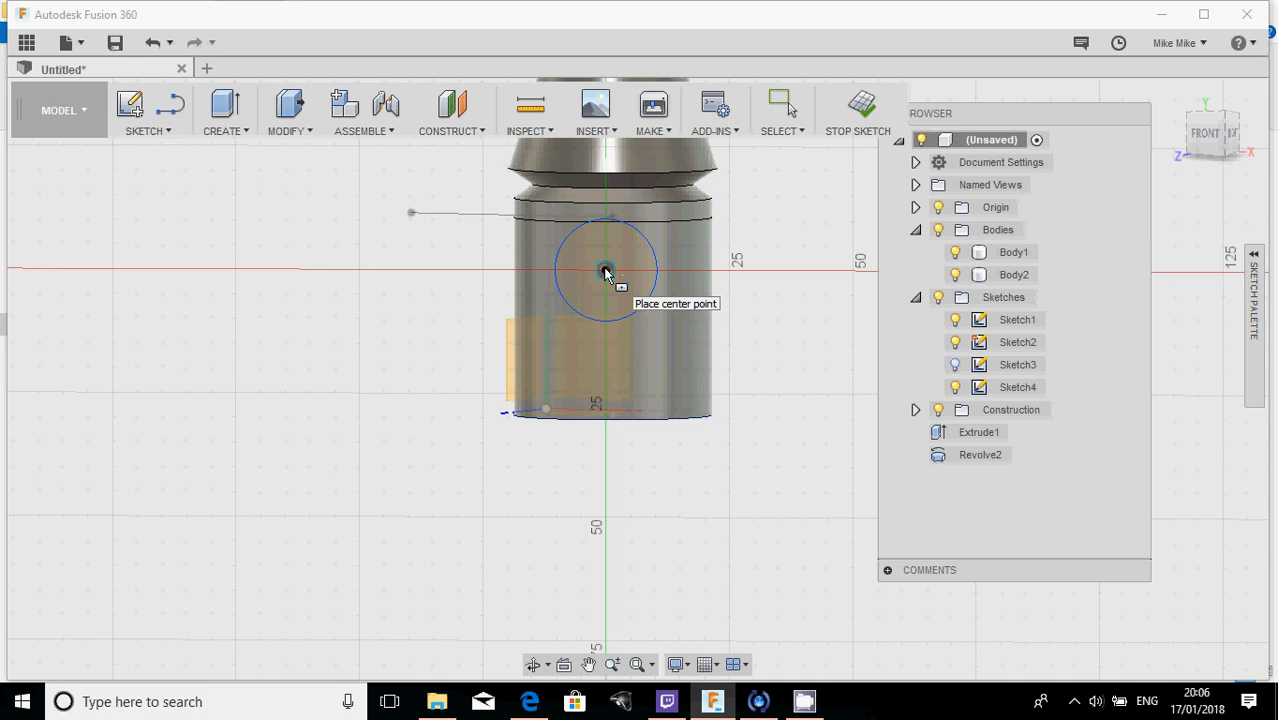
pyautogui.click(605, 370)
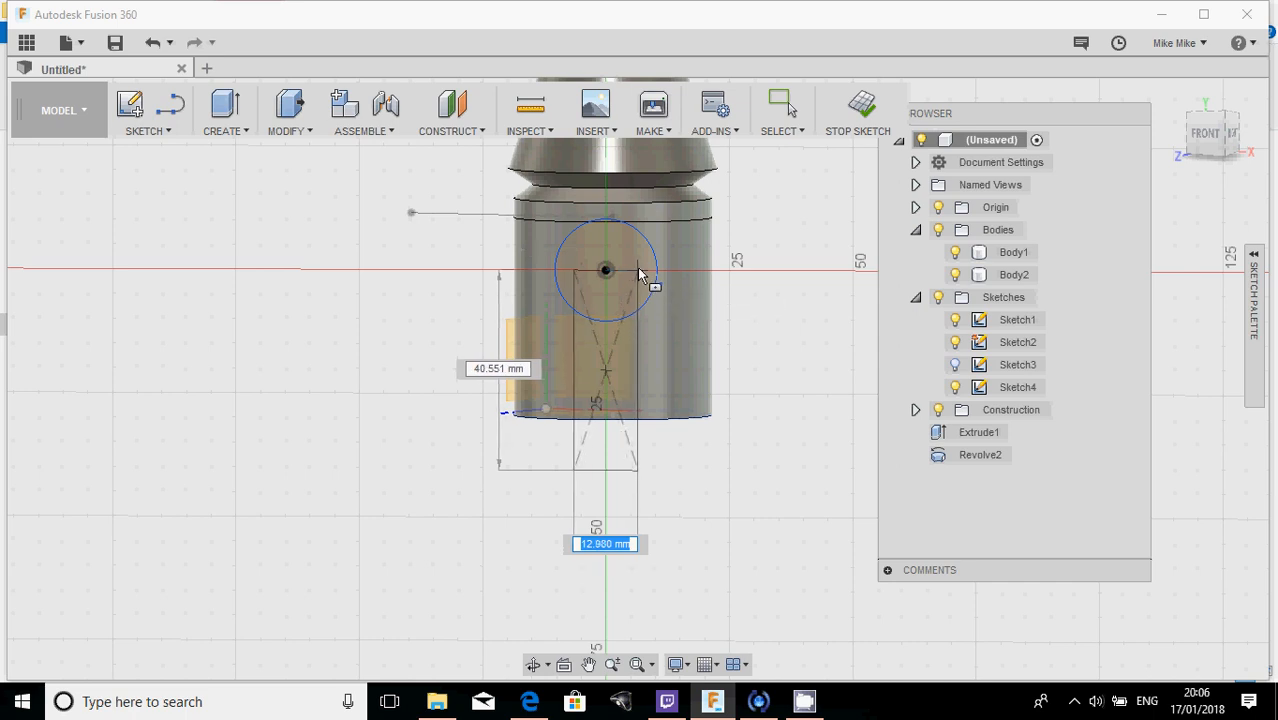
pyautogui.click(638, 272)
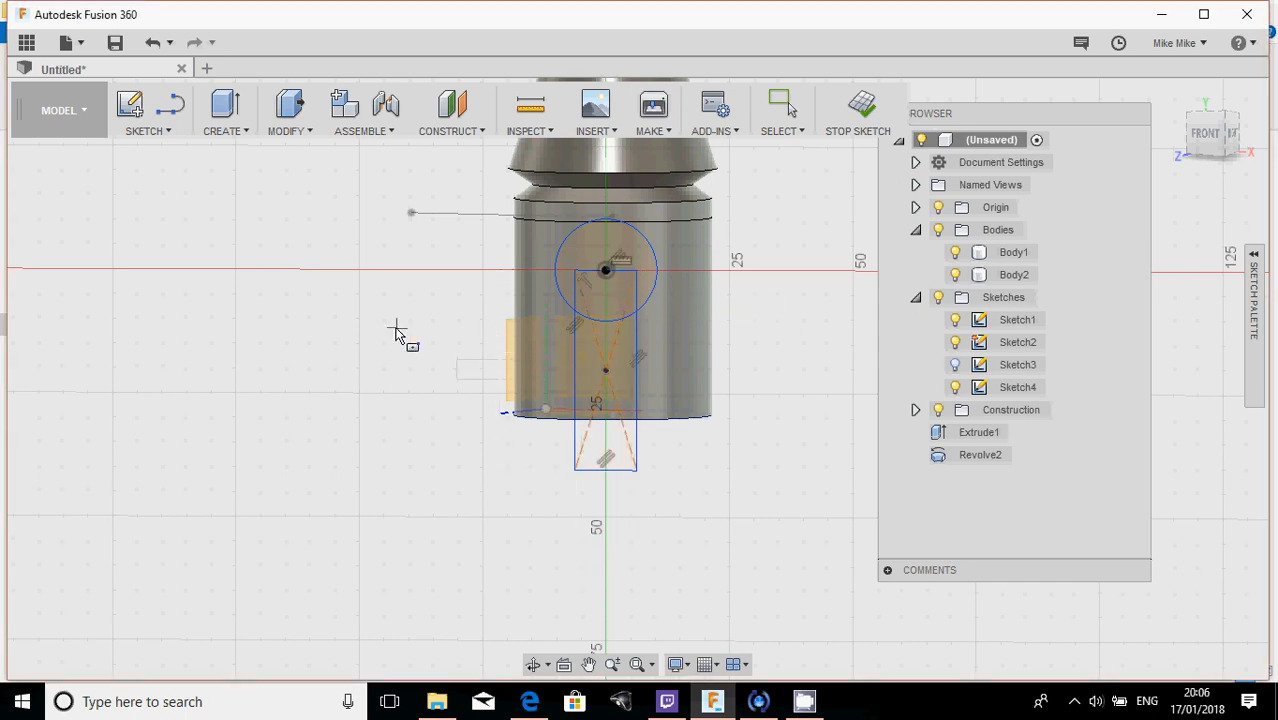
# - Draw a flared foot of connected lines, about 30 mm wide with 7.4 mm vertical sides, between the rectangle's two lower corners and finish the sketch
pyautogui.click(169, 140)
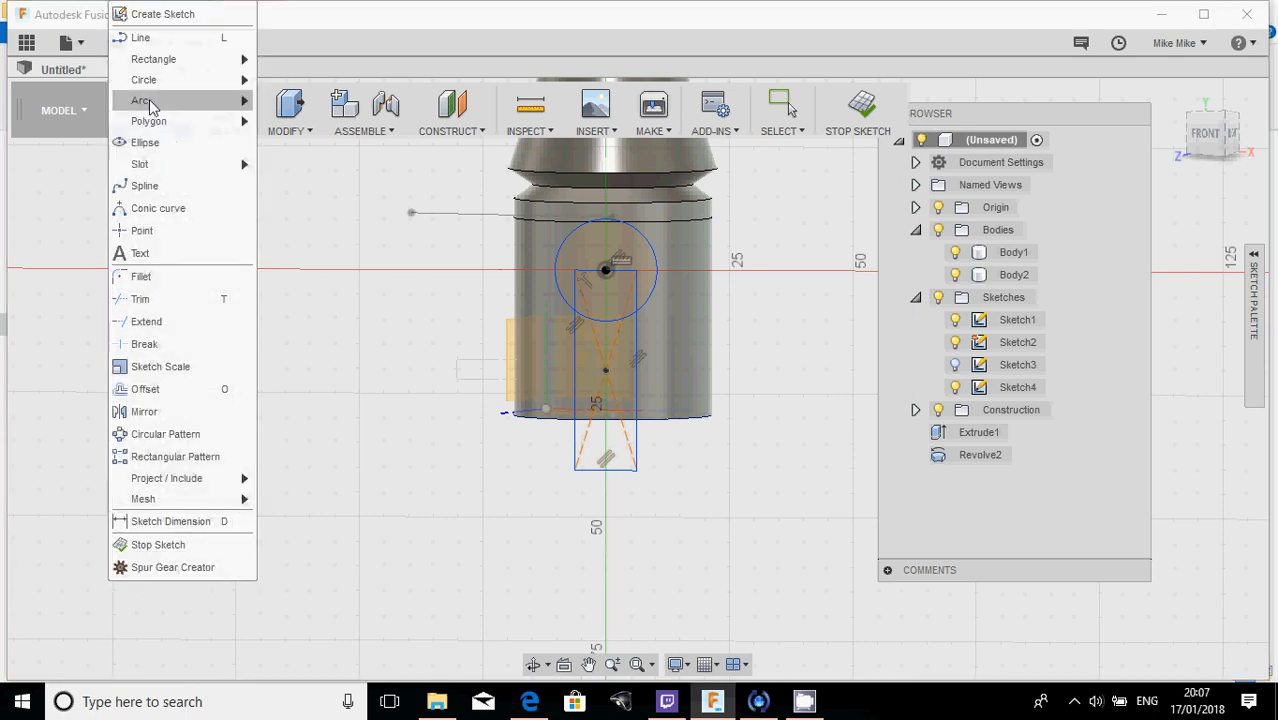
pyautogui.click(150, 34)
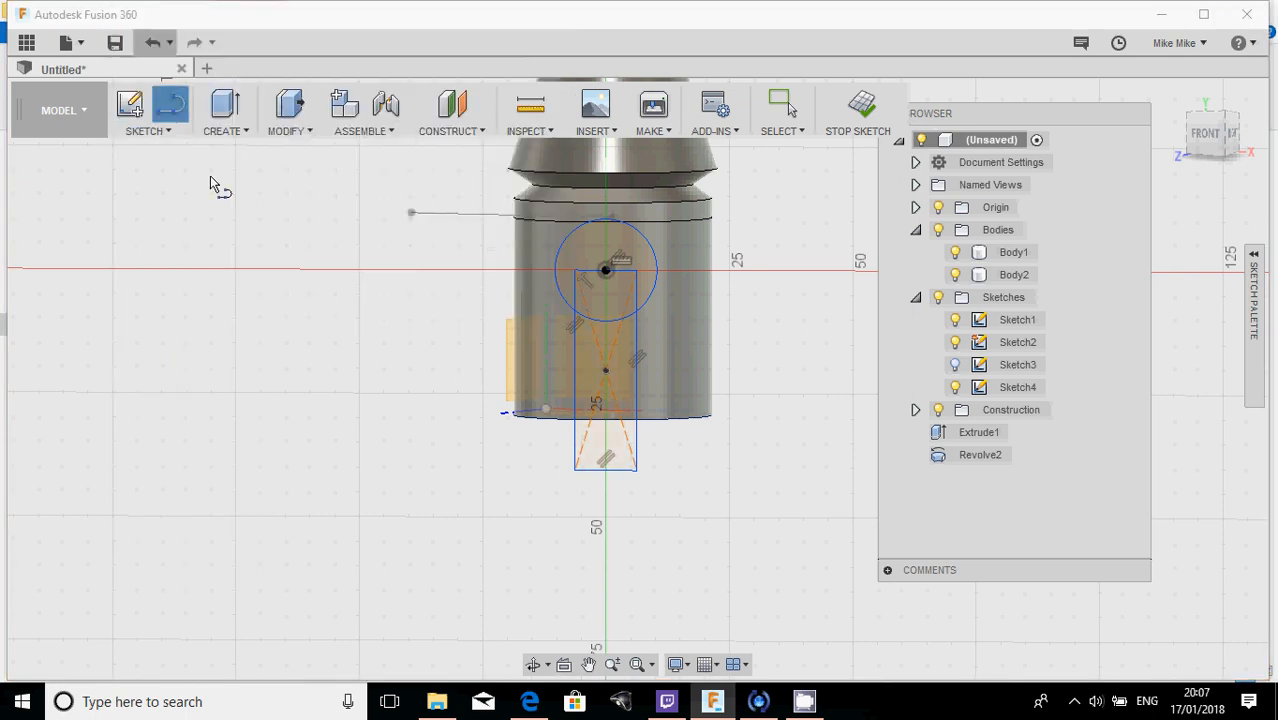
pyautogui.click(574, 470)
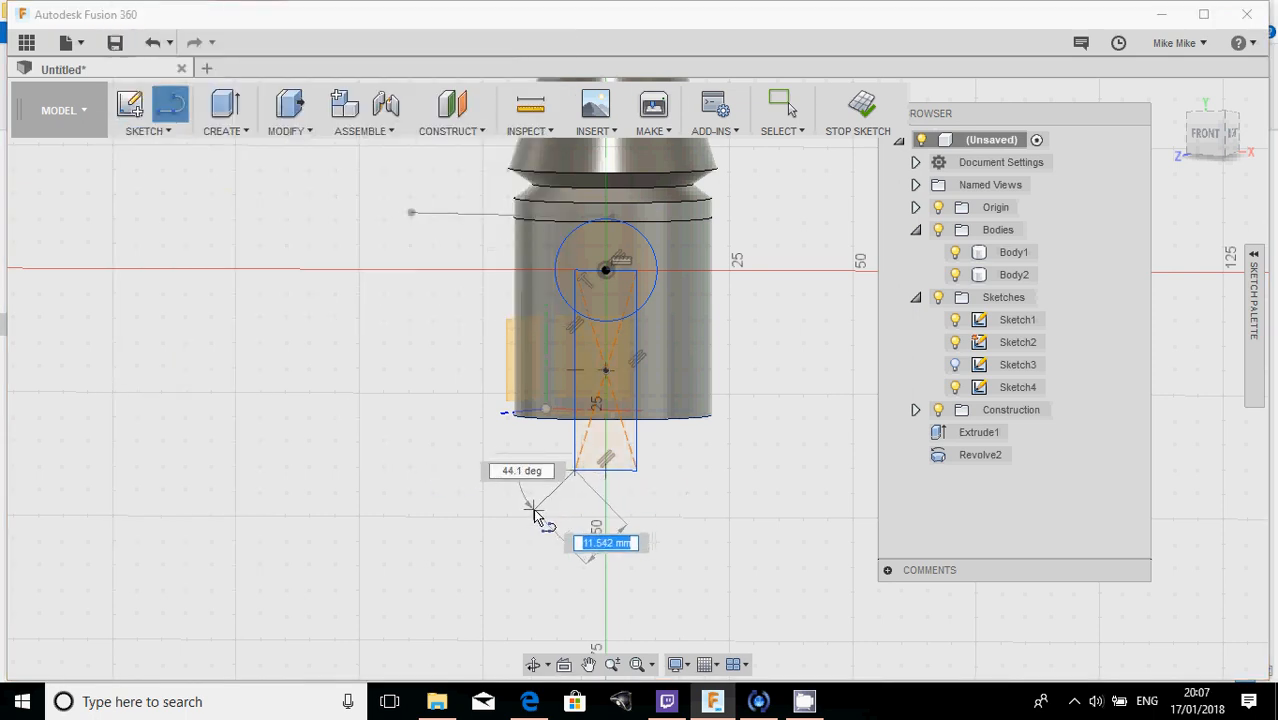
pyautogui.click(533, 512)
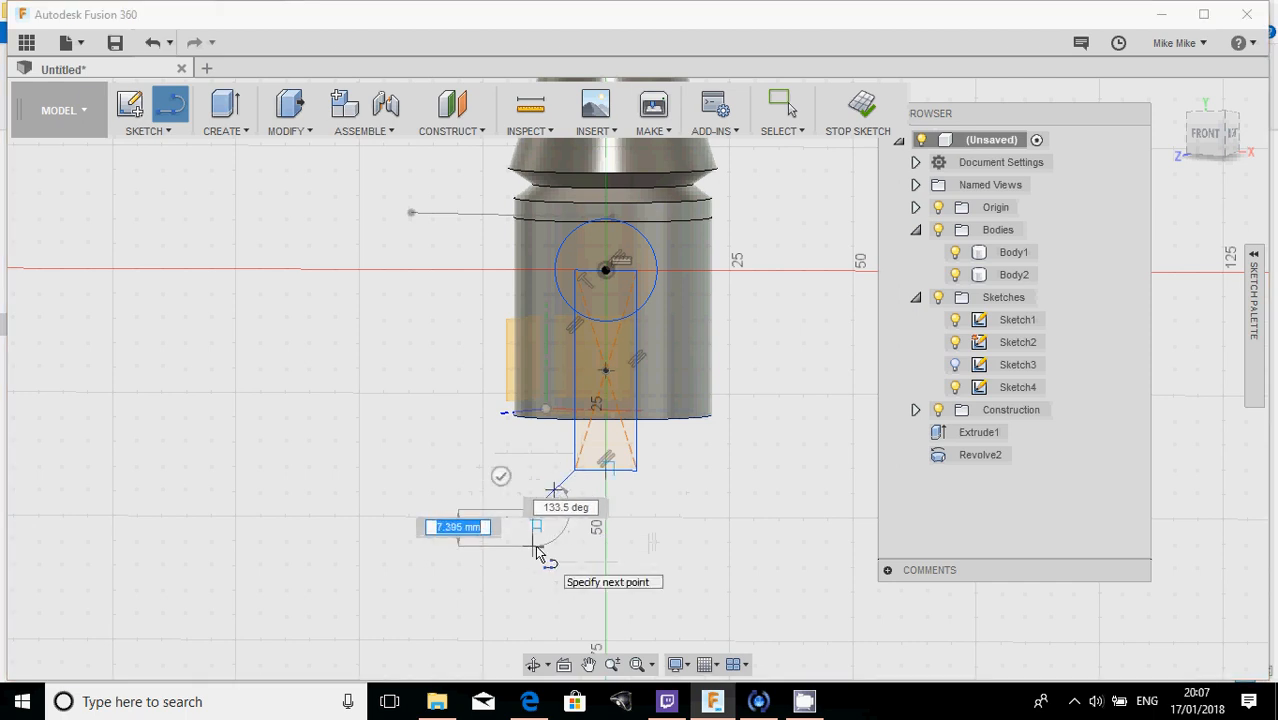
pyautogui.click(535, 546)
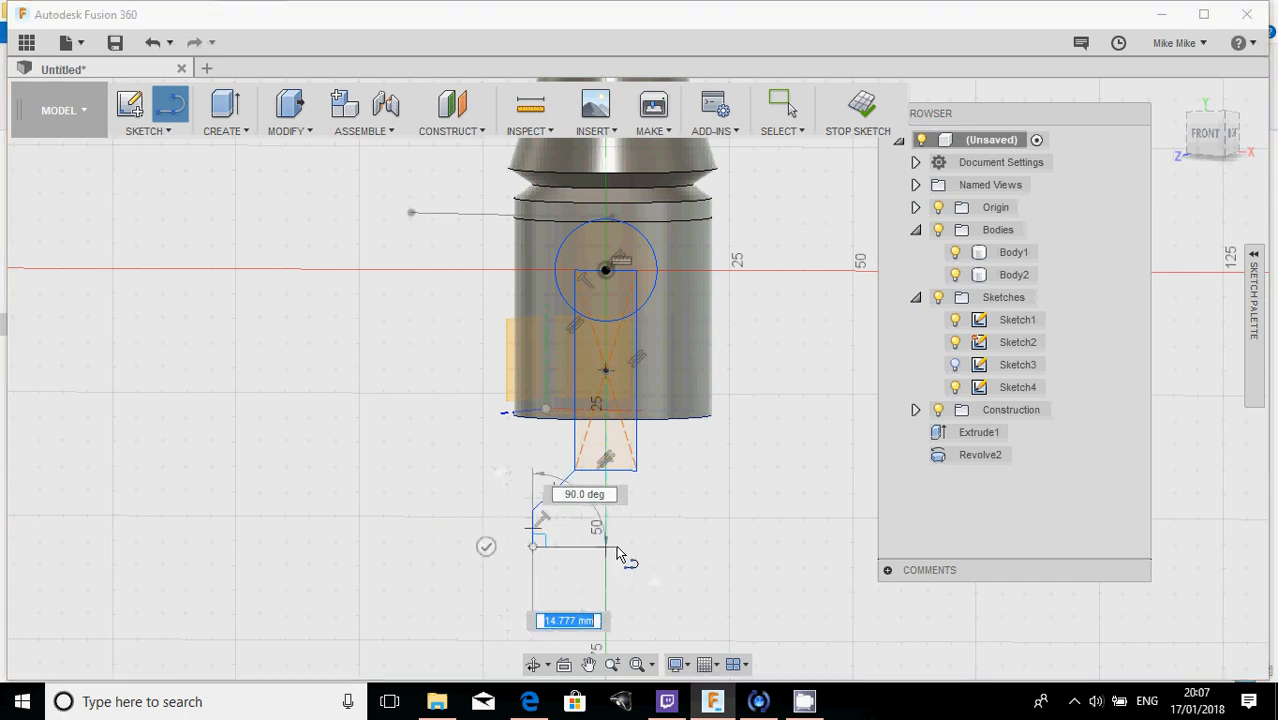
pyautogui.click(676, 547)
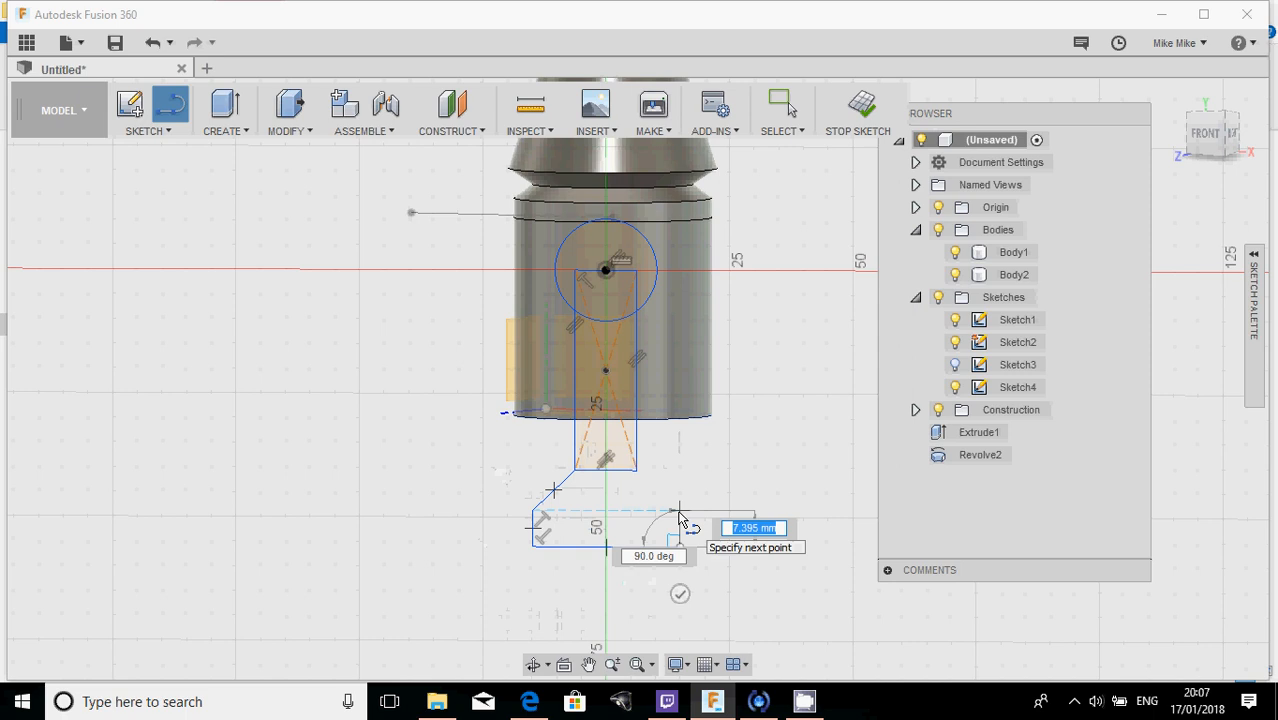
pyautogui.click(679, 512)
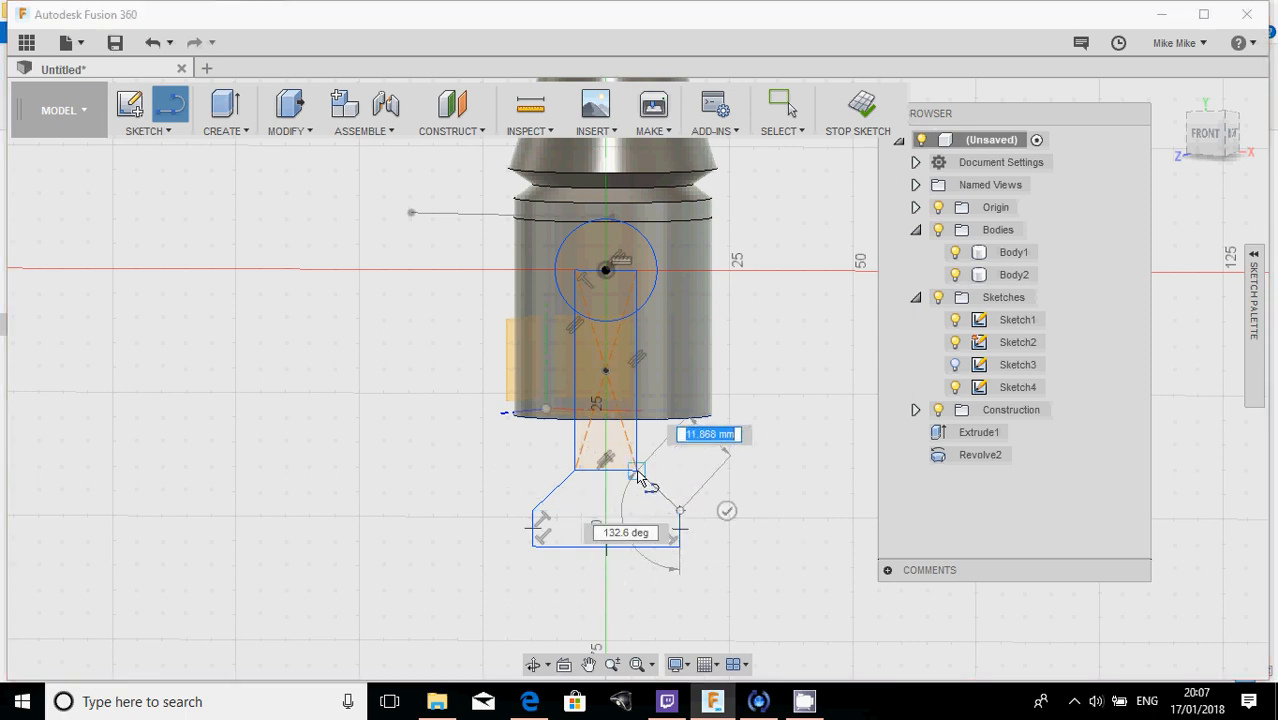
pyautogui.click(636, 470)
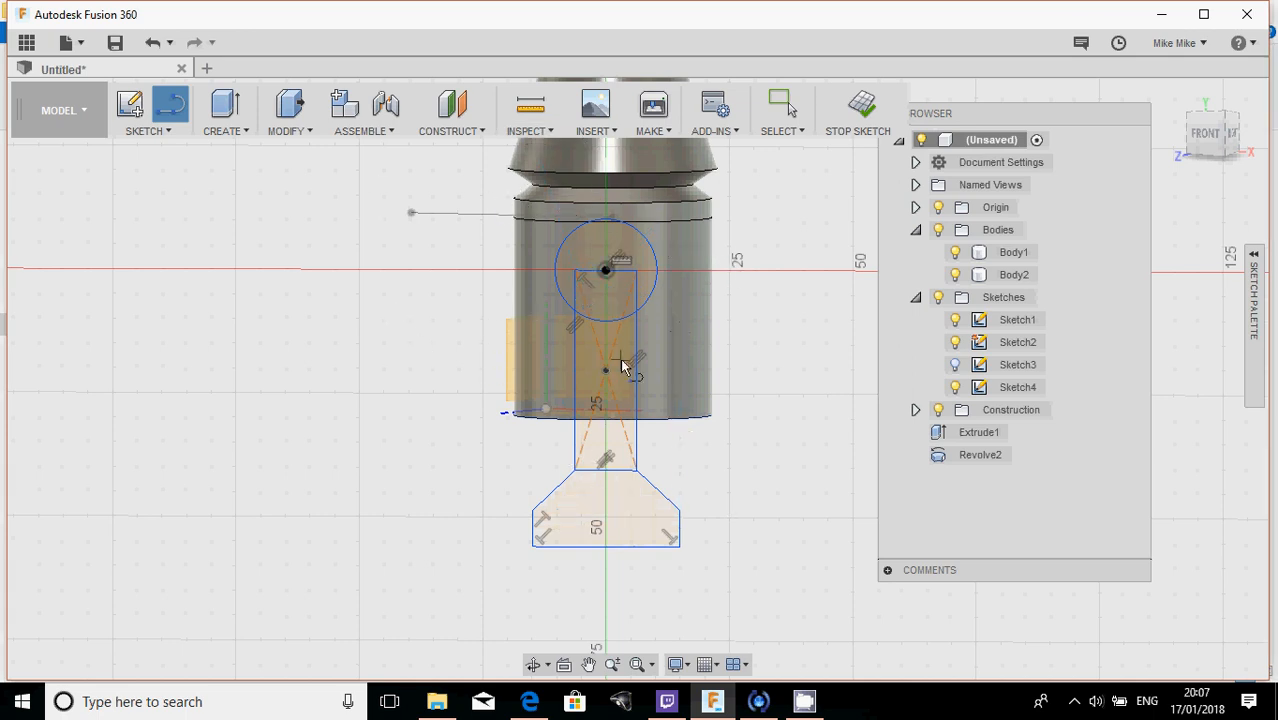
pyautogui.press('Escape')
pyautogui.keyDown('shift'); pyautogui.moveTo(605, 302); pyautogui.dragTo(552, 283, button='middle'); pyautogui.keyUp('shift')
pyautogui.press('l')
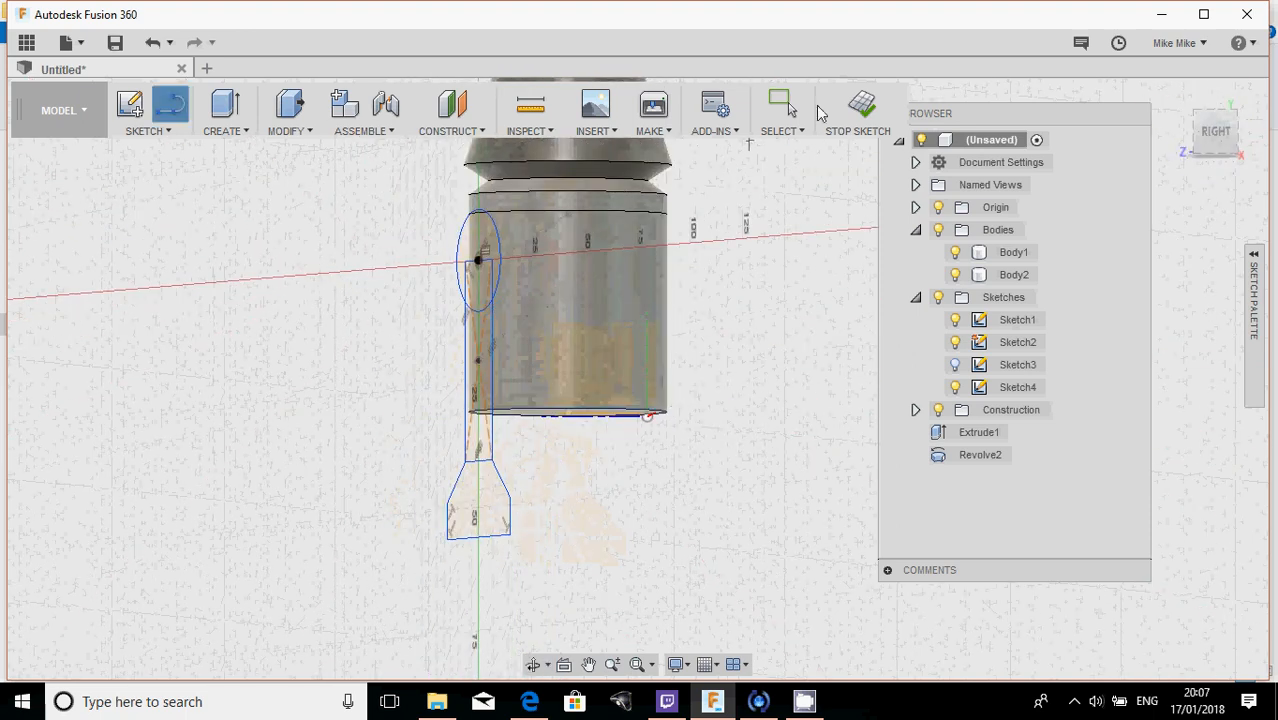
pyautogui.click(858, 104)
# - Examine the separate closed regions of the tangent-plane sketch by selecting them one at a time
pyautogui.moveTo(244, 253)
pyautogui.keyDown('shift'); pyautogui.mouseDown(button='middle')
pyautogui.moveTo(314, 237)
pyautogui.moveTo(359, 203)
pyautogui.moveTo(248, 237)
pyautogui.moveTo(249, 315)
pyautogui.moveTo(348, 311)
pyautogui.moveTo(379, 220)
pyautogui.moveTo(251, 222)
pyautogui.moveTo(183, 262)
pyautogui.moveTo(254, 277)
pyautogui.moveTo(291, 268)
pyautogui.mouseUp(button='middle'); pyautogui.keyUp('shift')
pyautogui.scroll(6, 434, 245)
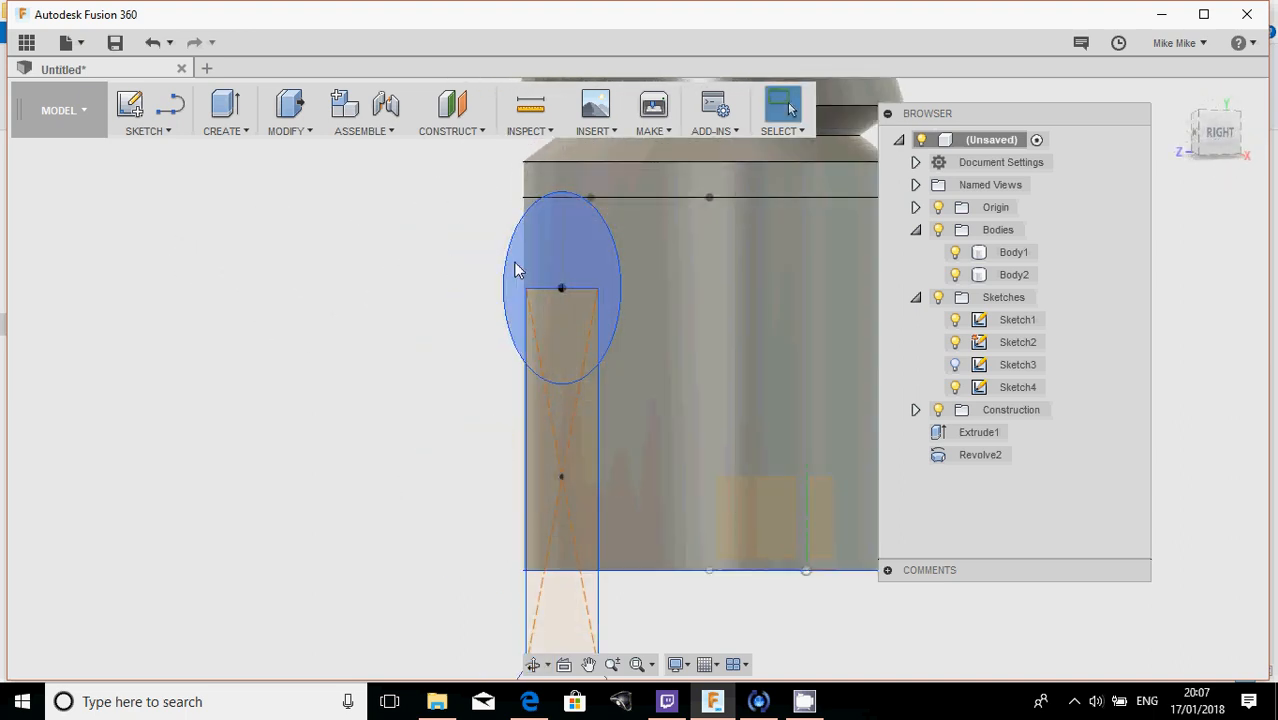
pyautogui.click(514, 263)
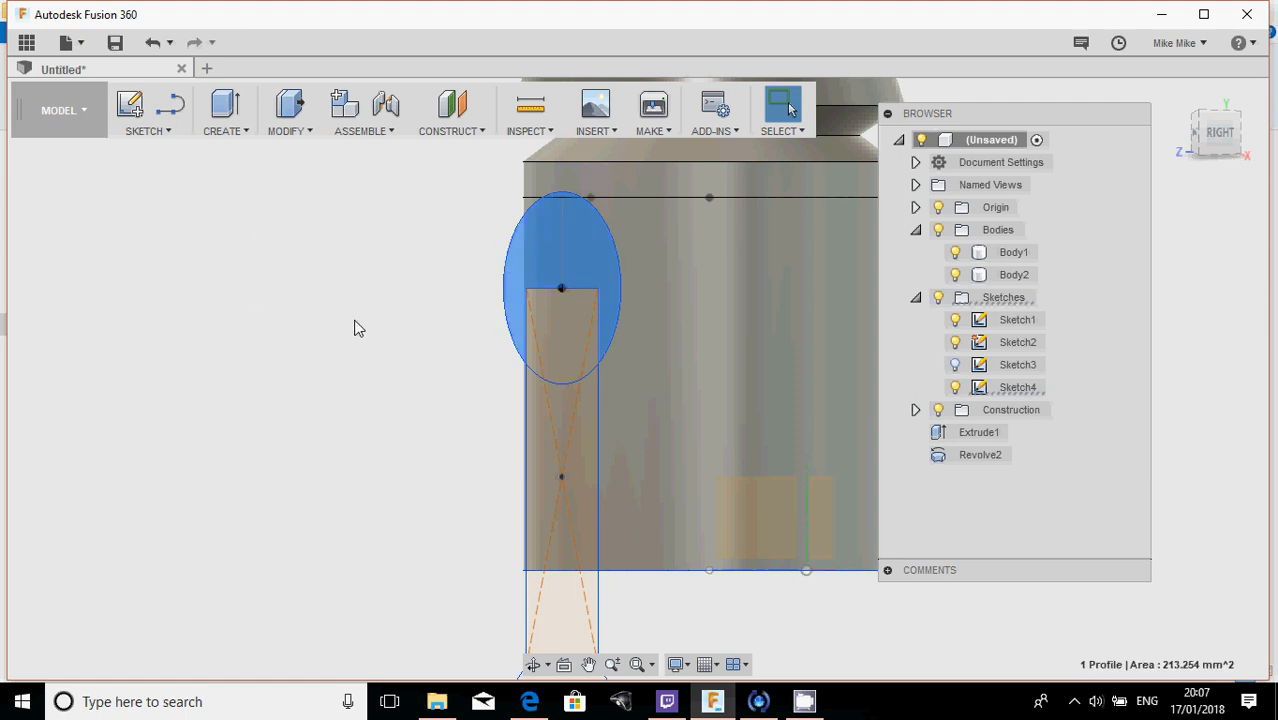
pyautogui.scroll(-3, 420, 285)
pyautogui.moveTo(414, 288); pyautogui.dragTo(291, 242, button='middle')
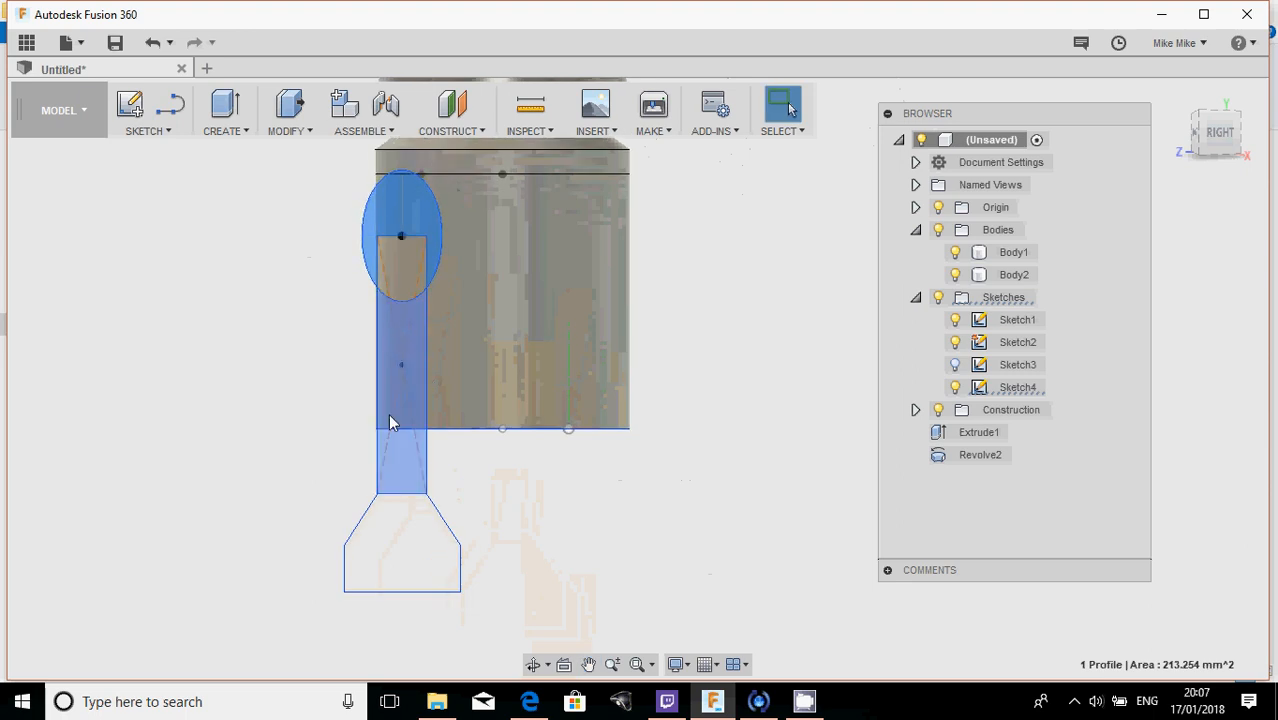
pyautogui.click(393, 557)
pyautogui.click(408, 440)
pyautogui.click(385, 253)
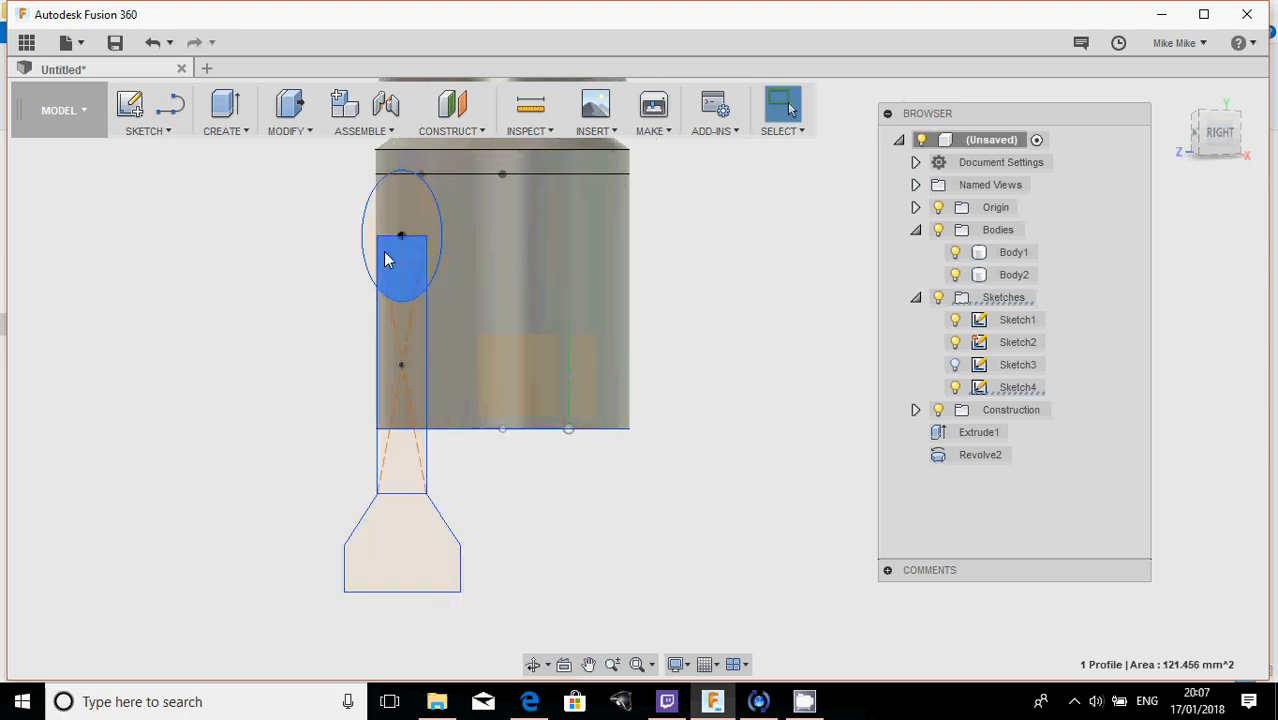
pyautogui.click(383, 213)
pyautogui.click(236, 340)
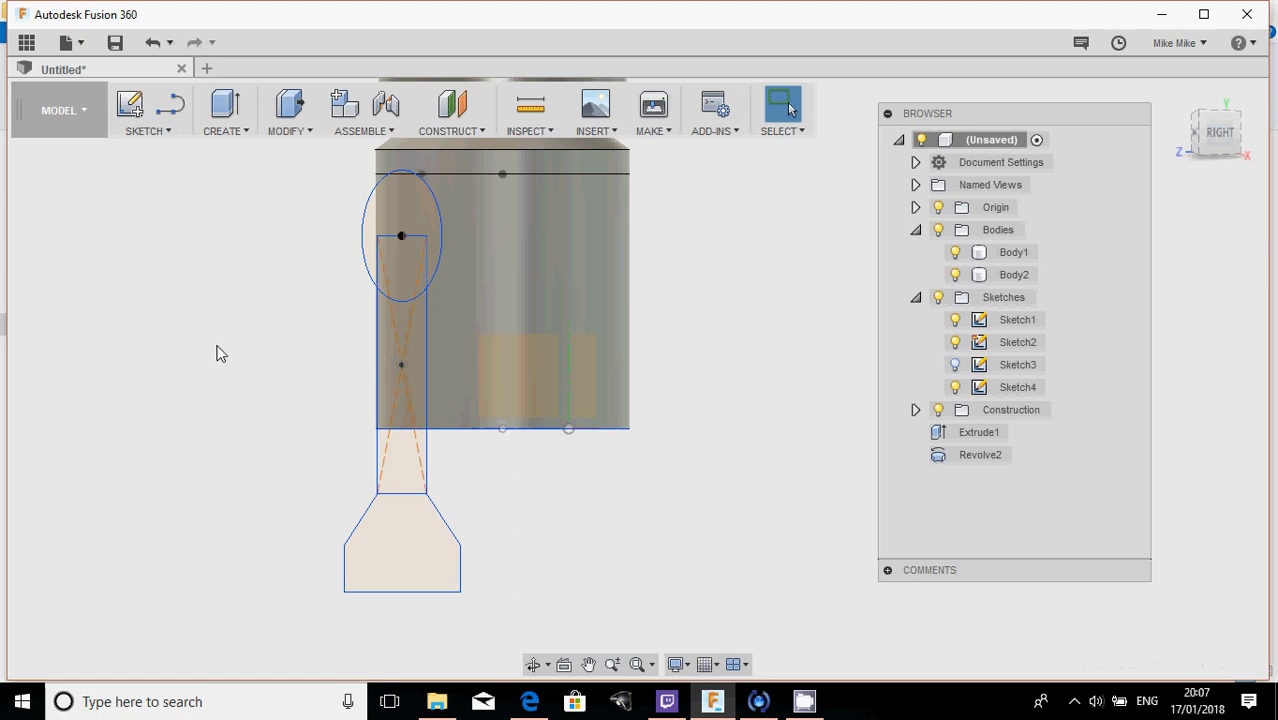
# - Extrude all four regions of the tangent-plane sketch 7 mm away from the cylinder as a new body
pyautogui.click(399, 200)
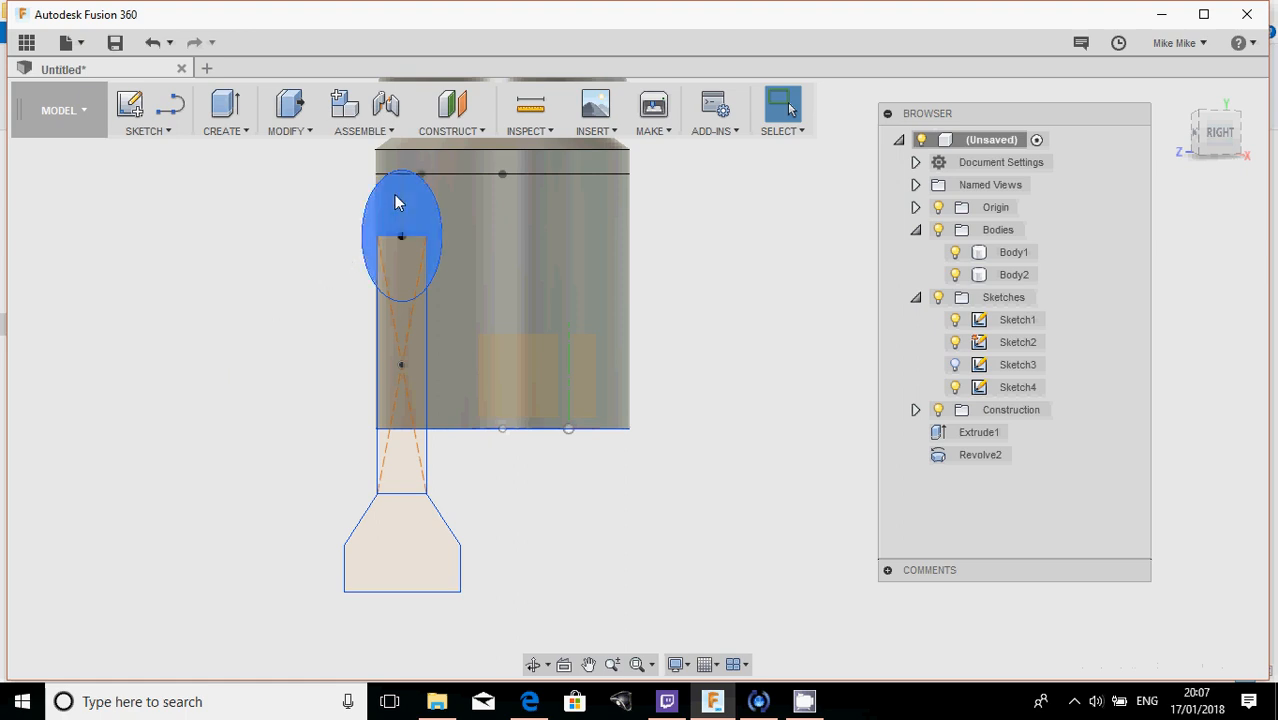
pyautogui.keyDown('shift'); pyautogui.click(405, 286); pyautogui.keyUp('shift')
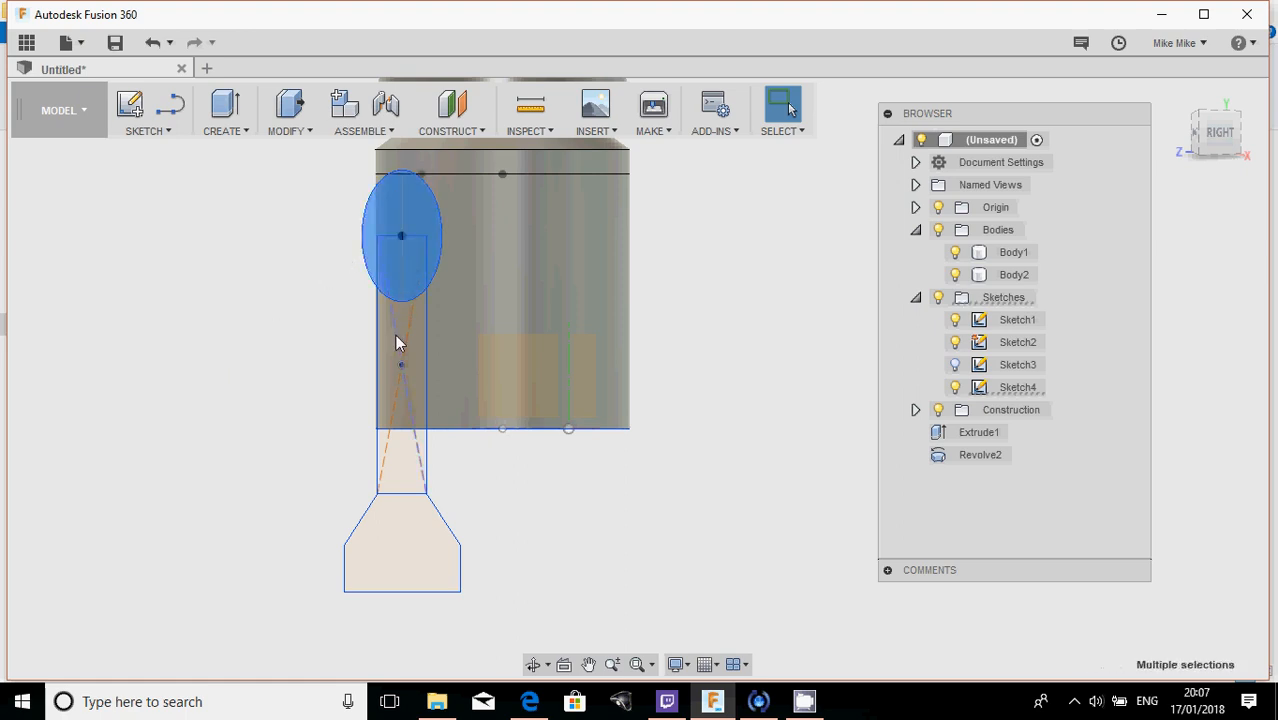
pyautogui.keyDown('shift'); pyautogui.click(390, 350); pyautogui.keyUp('shift')
pyautogui.keyDown('shift'); pyautogui.click(399, 517); pyautogui.keyUp('shift')
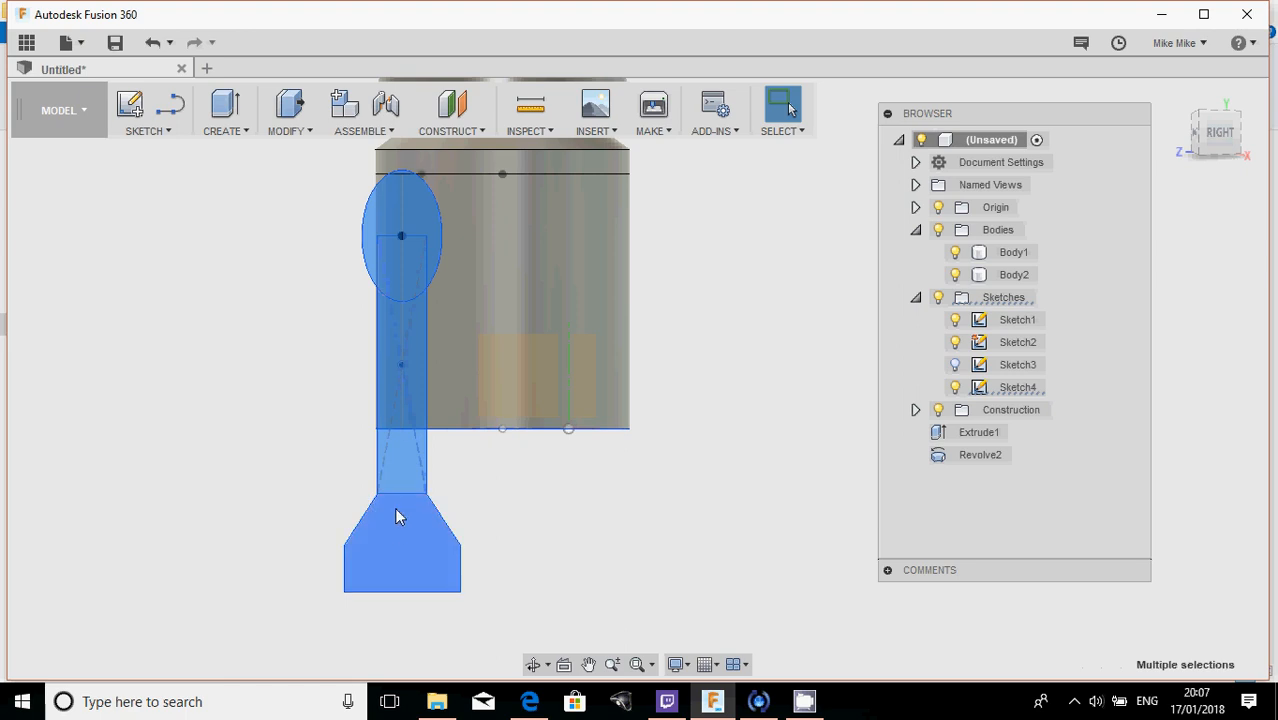
pyautogui.scroll(-2, 602, 458)
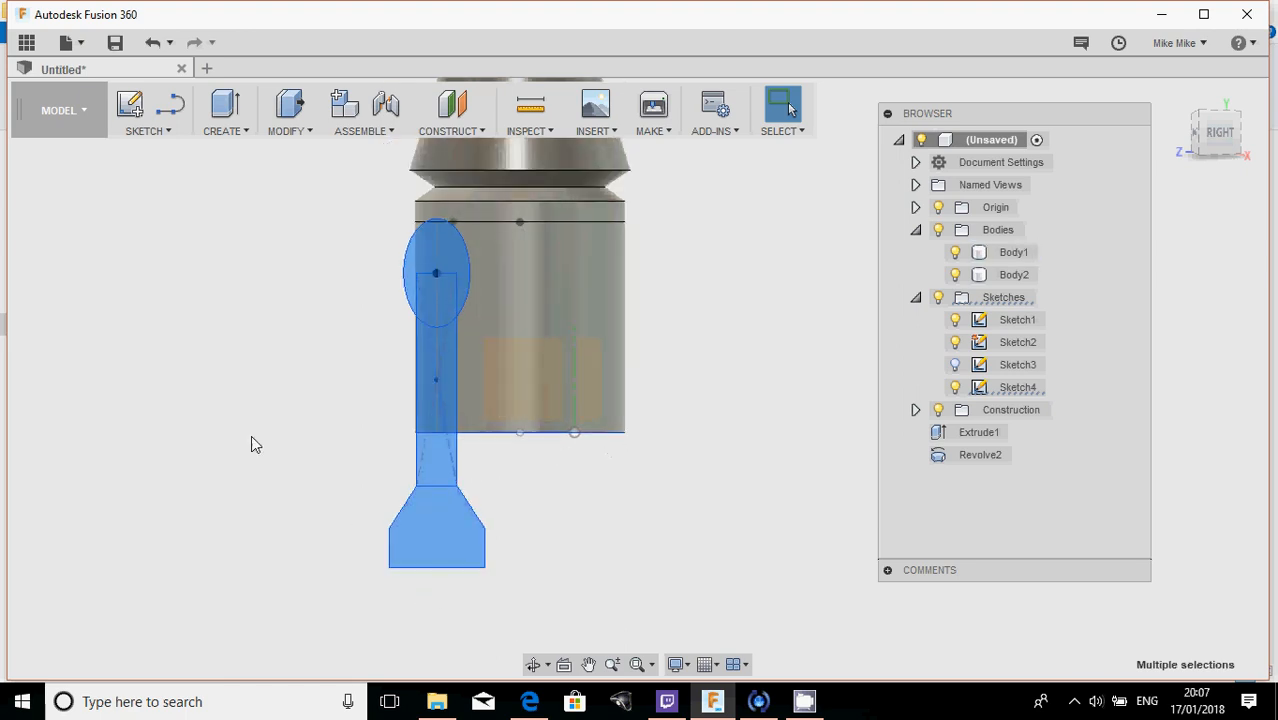
pyautogui.click(226, 131)
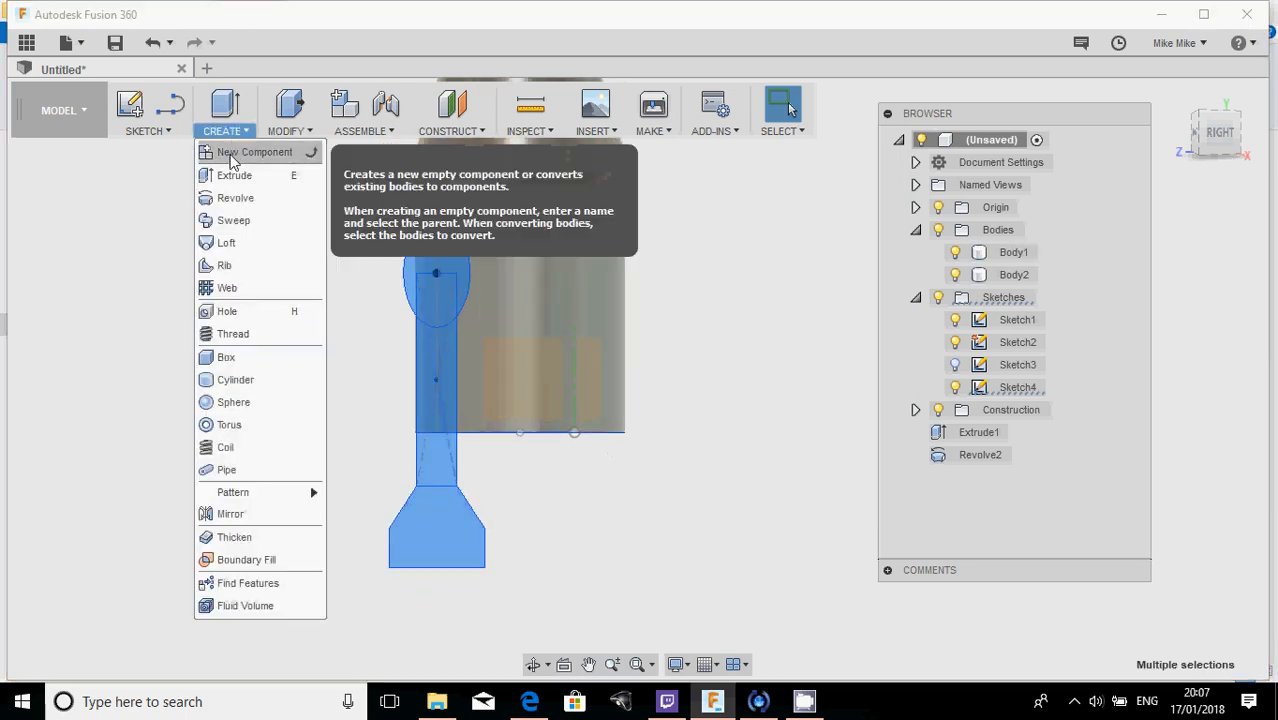
pyautogui.click(230, 170)
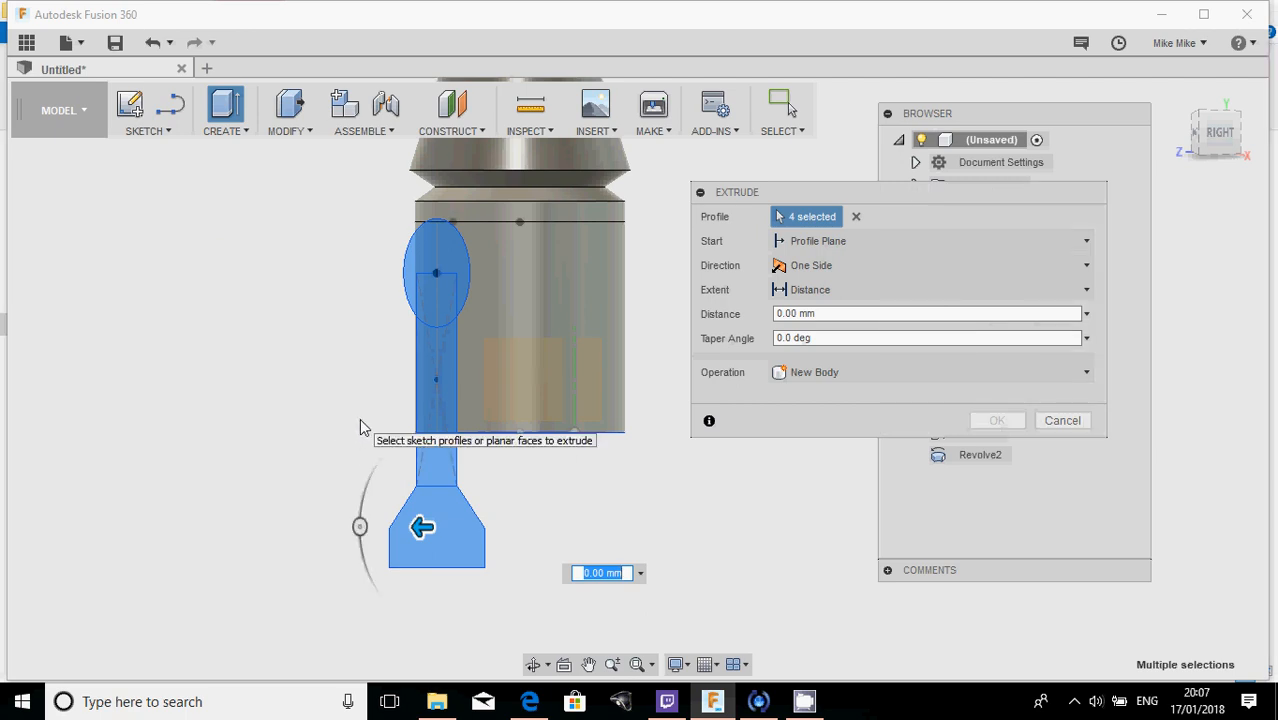
pyautogui.keyDown('shift'); pyautogui.moveTo(362, 427); pyautogui.dragTo(321, 430, button='middle'); pyautogui.keyUp('shift')
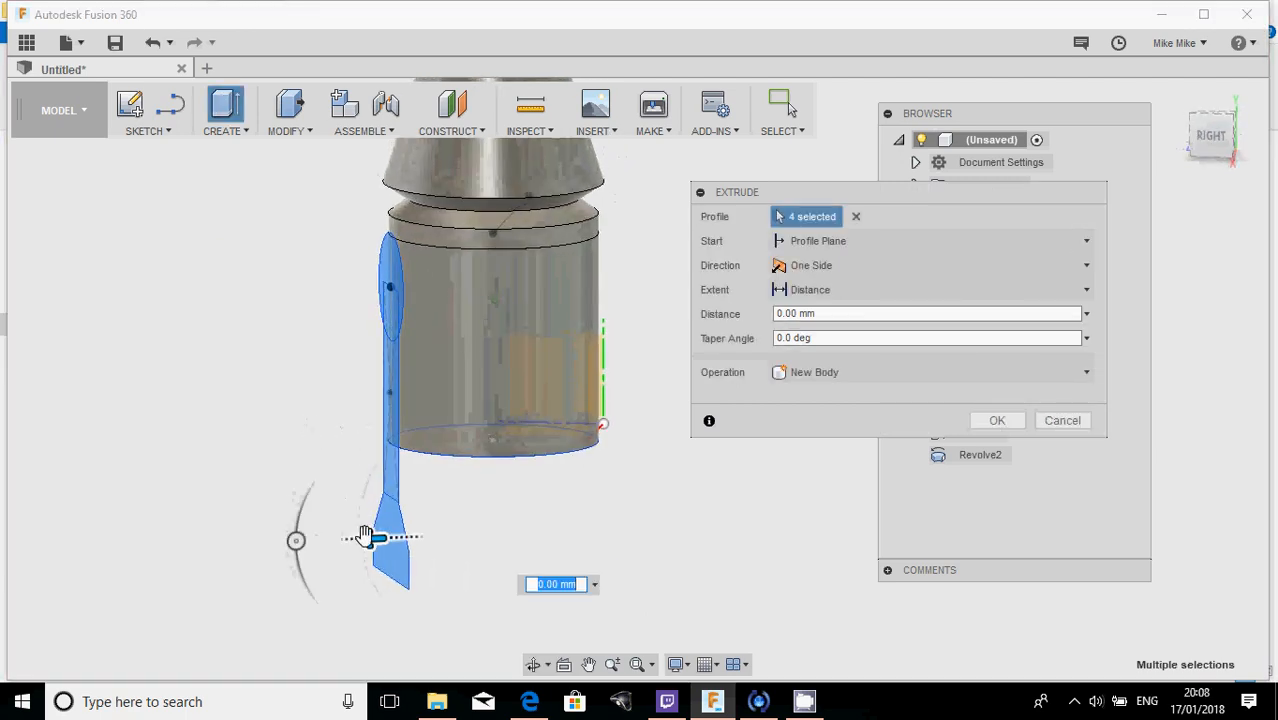
pyautogui.moveTo(363, 537); pyautogui.dragTo(324, 533)
pyautogui.keyDown('shift'); pyautogui.moveTo(257, 443); pyautogui.dragTo(254, 406, button='middle'); pyautogui.keyUp('shift')
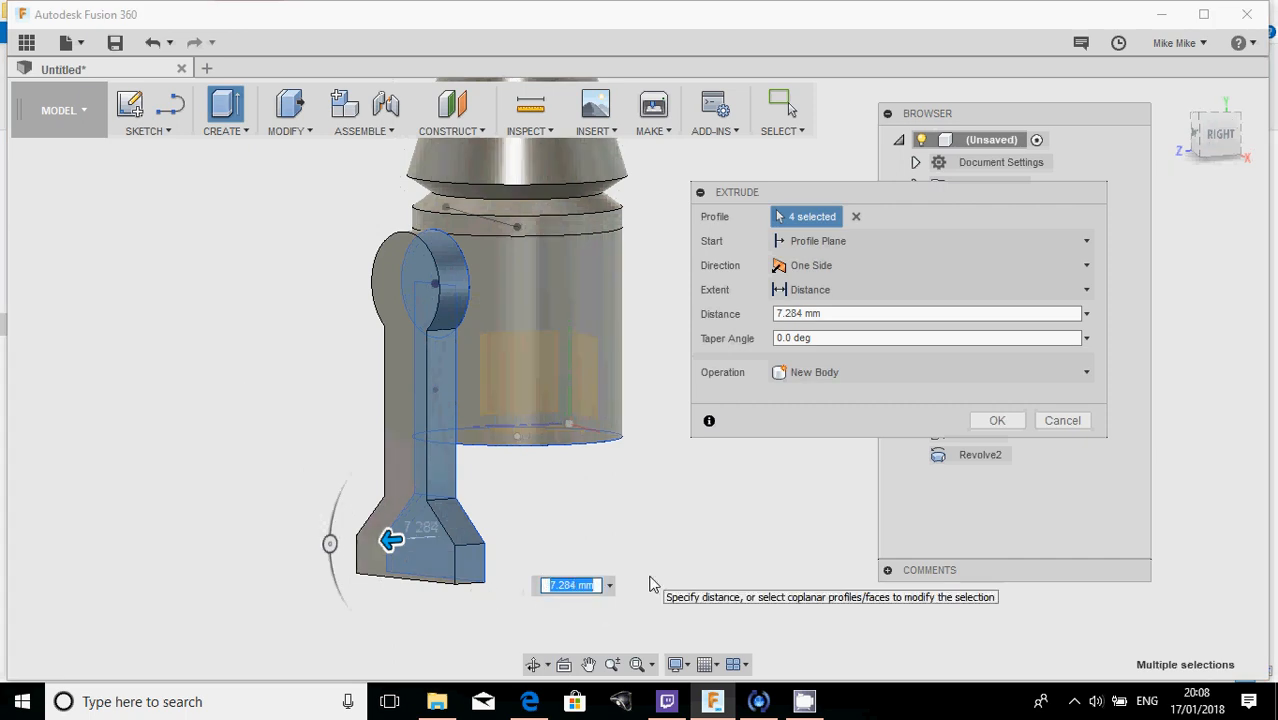
pyautogui.write('7')
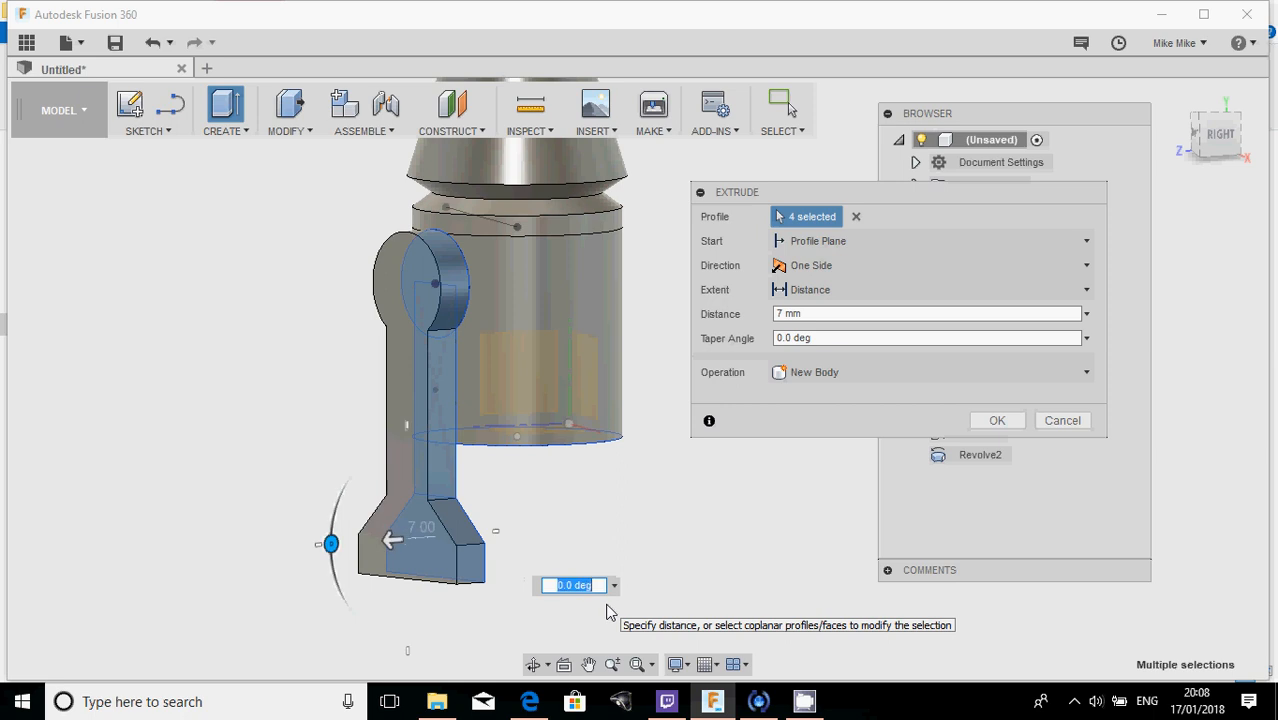
pyautogui.press('Return')
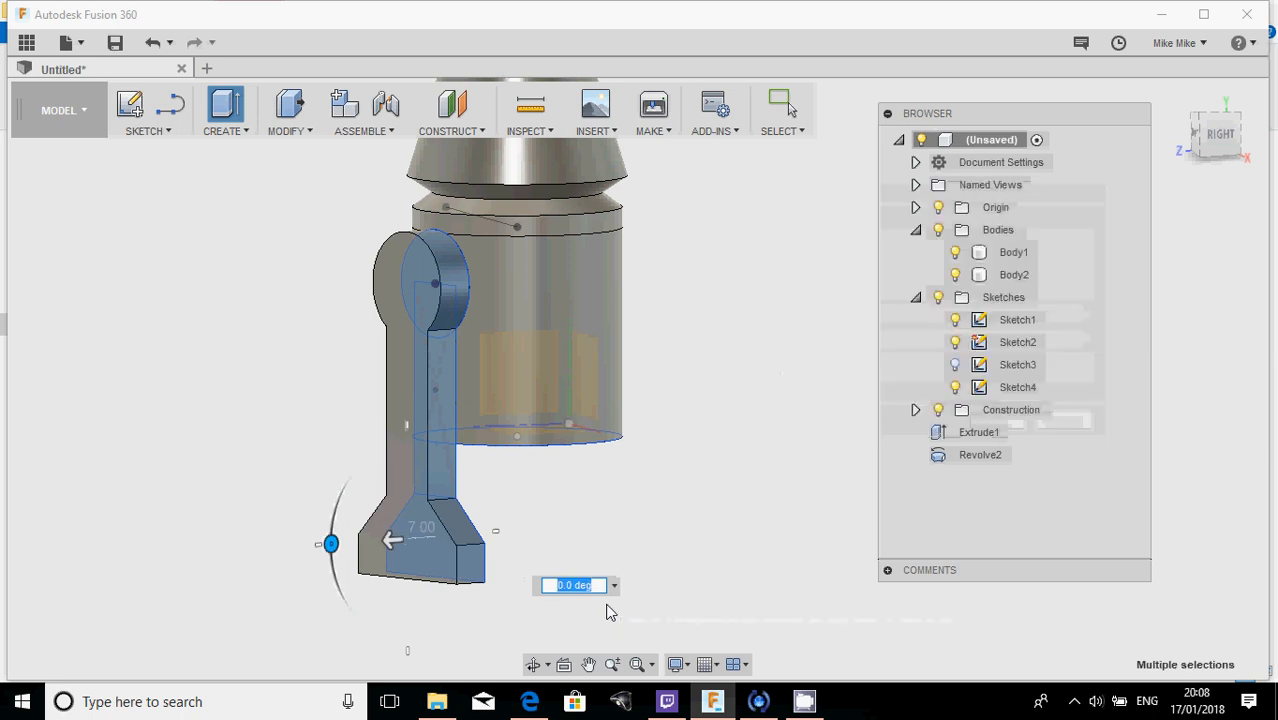
# - Examine from several sides how the extruded arm meets the cylinder's curved surface
pyautogui.keyDown('shift'); pyautogui.moveTo(575, 560); pyautogui.dragTo(473, 507, button='middle'); pyautogui.keyUp('shift')
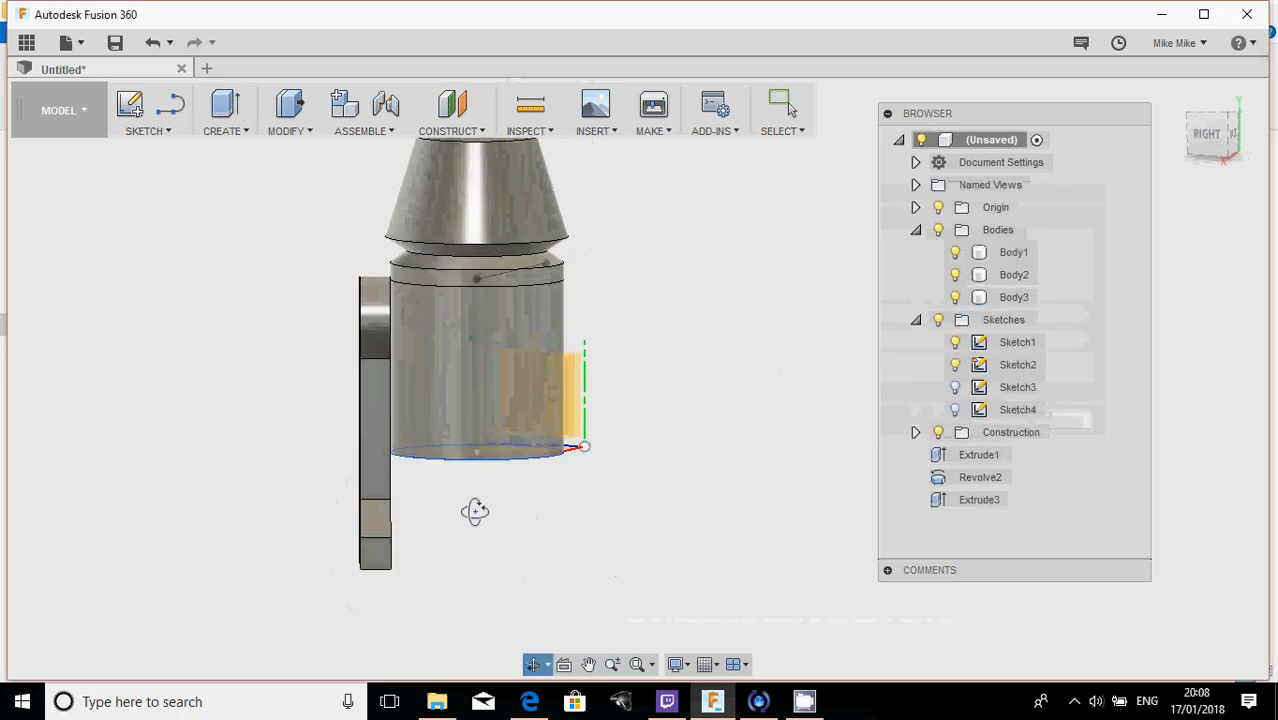
pyautogui.click(365, 479)
pyautogui.click(363, 430)
pyautogui.keyDown('shift'); pyautogui.moveTo(363, 430); pyautogui.dragTo(402, 418, button='middle'); pyautogui.keyUp('shift')
pyautogui.scroll(4, 398, 390)
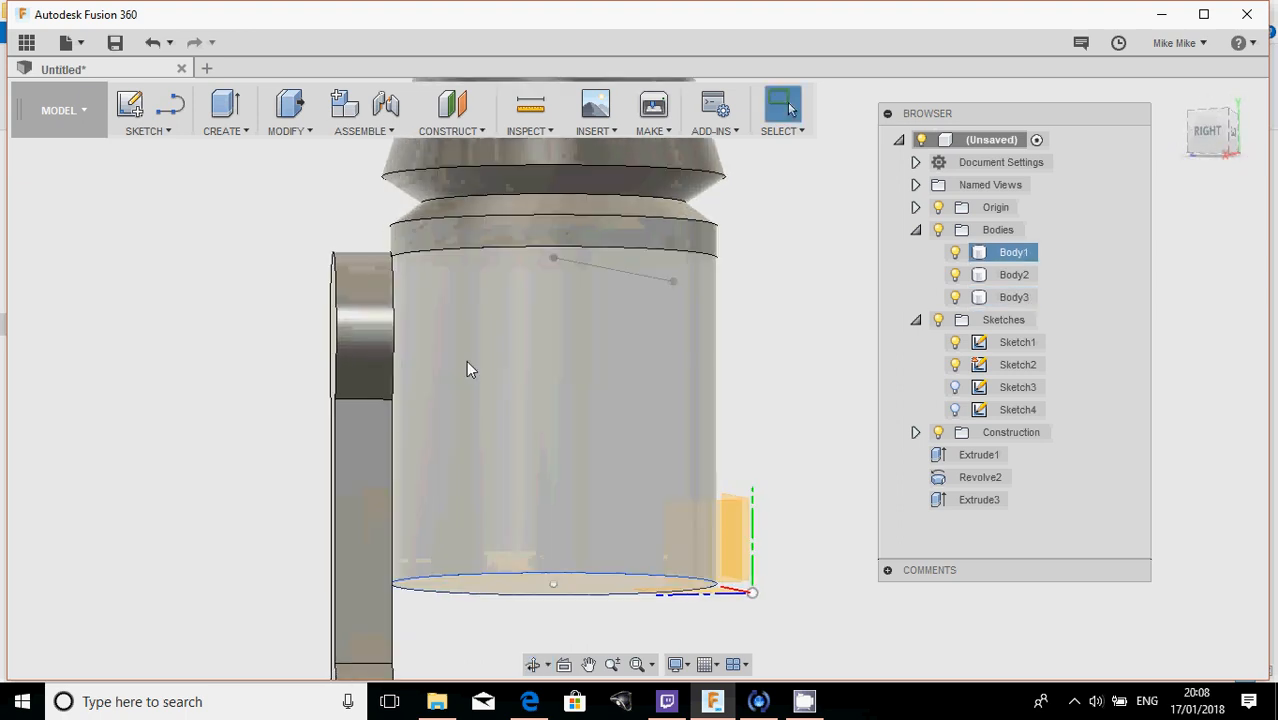
pyautogui.keyDown('shift'); pyautogui.moveTo(466, 362); pyautogui.dragTo(442, 386, button='middle'); pyautogui.keyUp('shift')
pyautogui.scroll(-3, 484, 400)
pyautogui.scroll(-2, 518, 427)
pyautogui.moveTo(518, 427); pyautogui.dragTo(552, 378, button='middle')
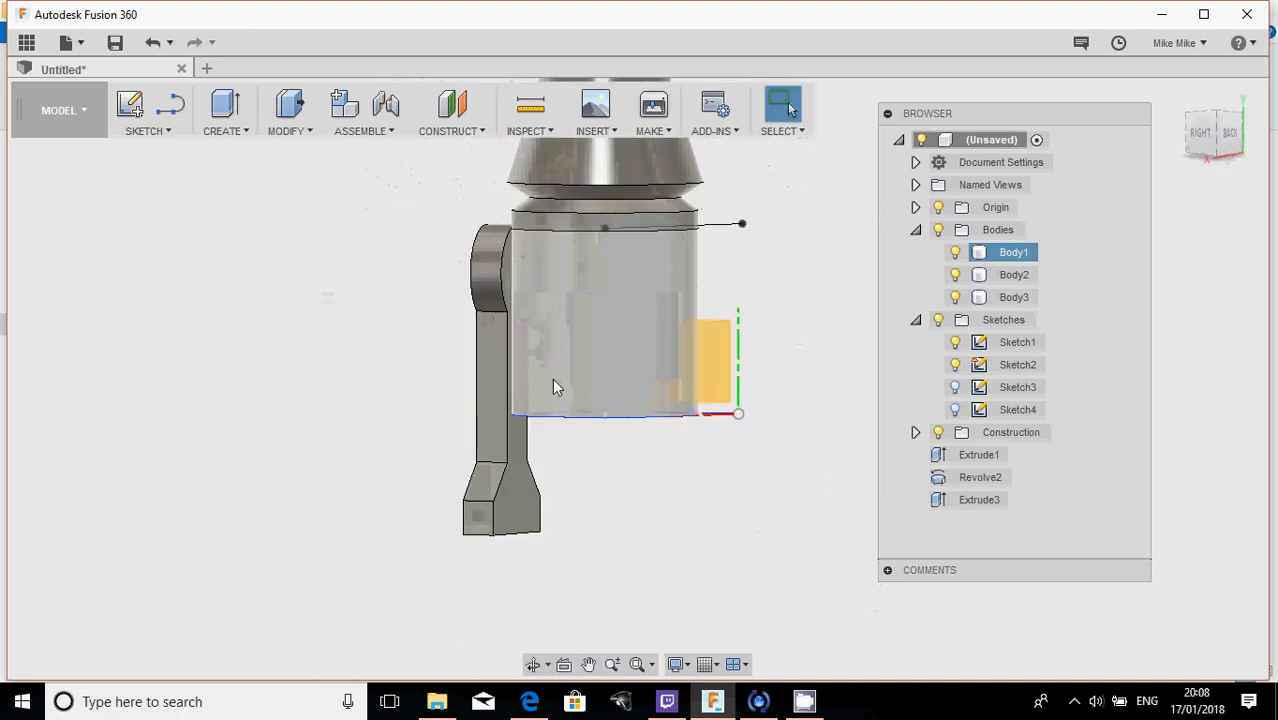
pyautogui.click(570, 539)
pyautogui.scroll(1, 554, 528)
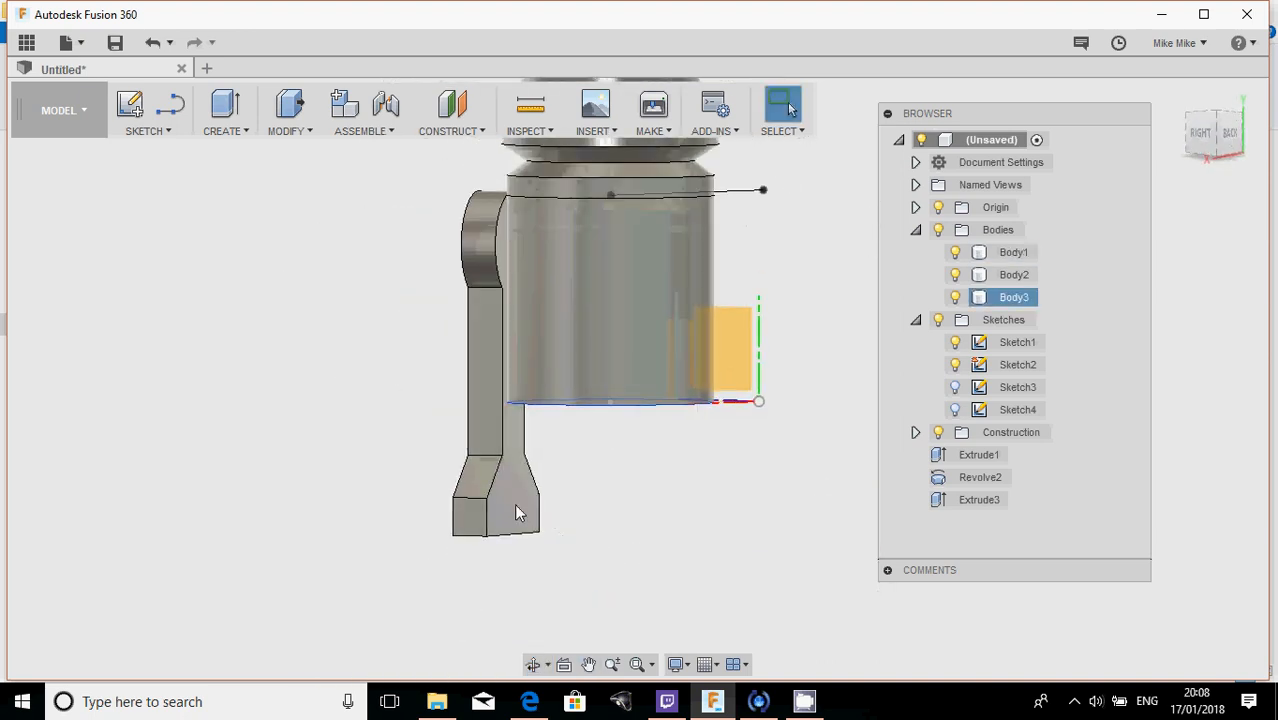
# - Extrude the arm's inner face 3.5 mm into the cylinder with the Join operation
pyautogui.click(516, 505)
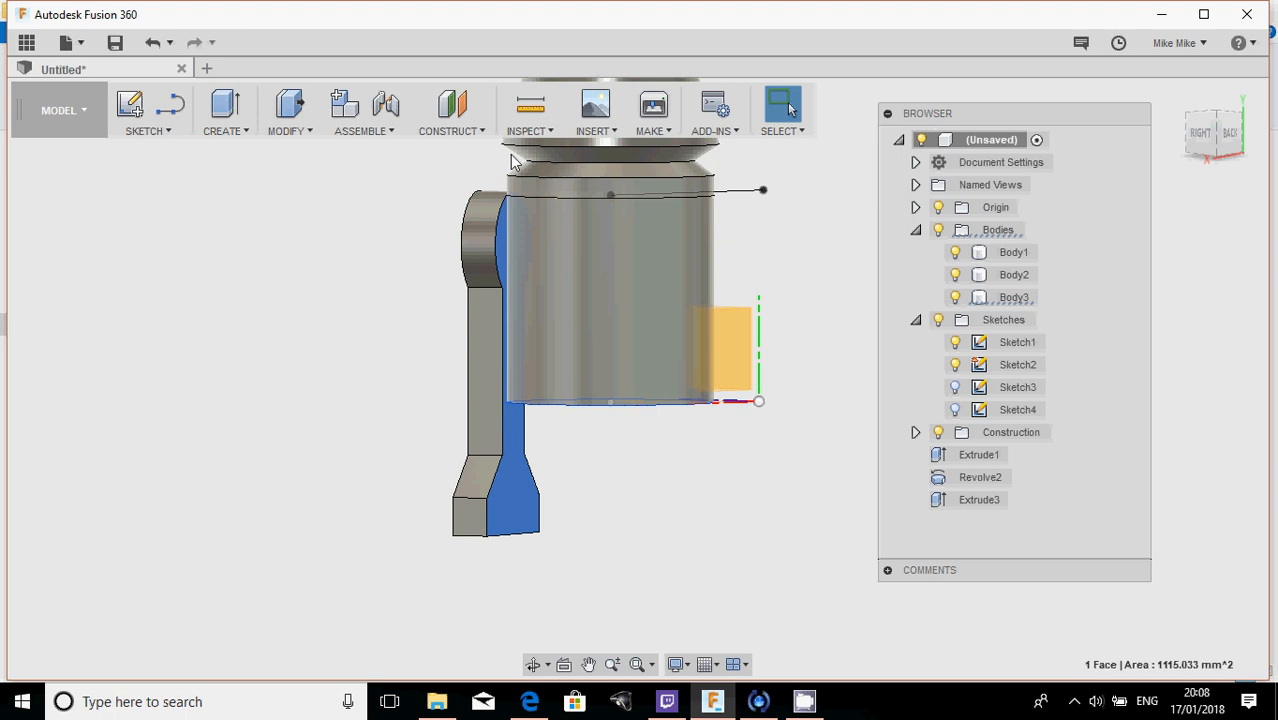
pyautogui.click(677, 504)
pyautogui.click(514, 496)
pyautogui.click(245, 133)
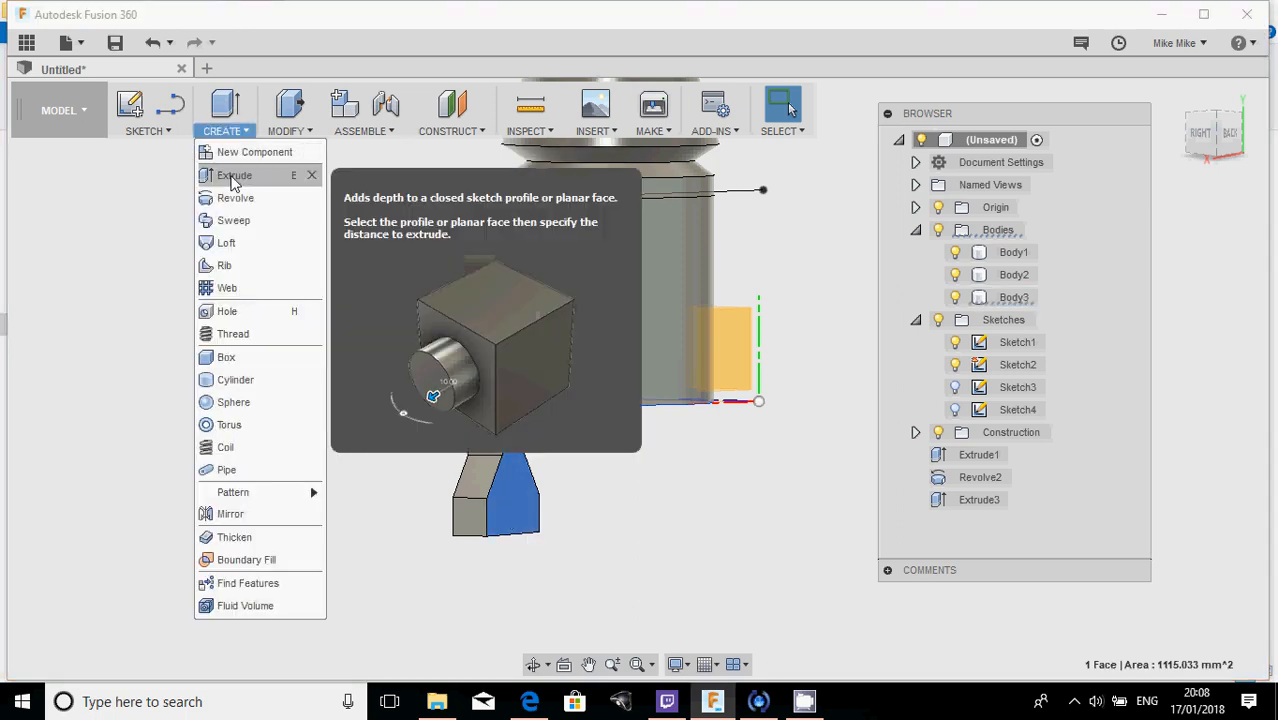
pyautogui.click(222, 173)
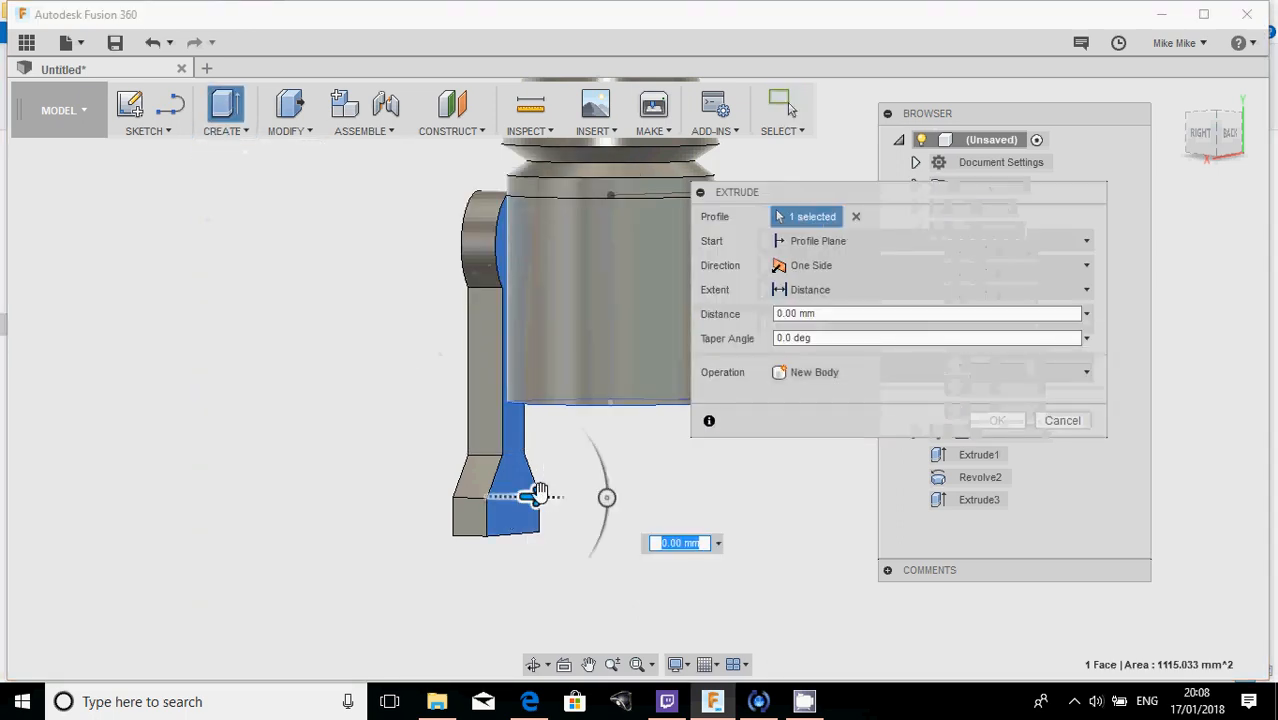
pyautogui.moveTo(528, 494); pyautogui.dragTo(597, 505)
pyautogui.keyDown('shift'); pyautogui.moveTo(577, 508); pyautogui.dragTo(550, 504, button='middle'); pyautogui.keyUp('shift')
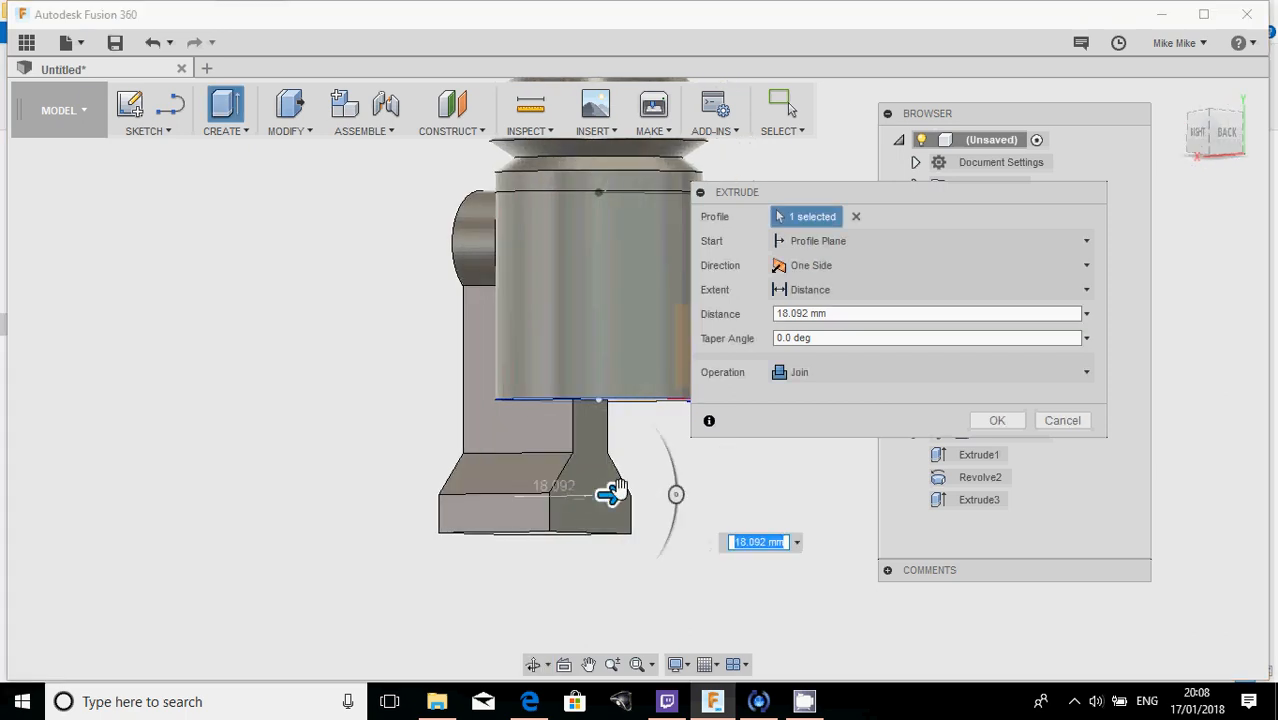
pyautogui.moveTo(608, 493); pyautogui.dragTo(542, 491)
pyautogui.keyDown('shift'); pyautogui.moveTo(542, 491); pyautogui.dragTo(585, 465, button='middle'); pyautogui.keyUp('shift')
pyautogui.moveTo(572, 491); pyautogui.dragTo(569, 492)
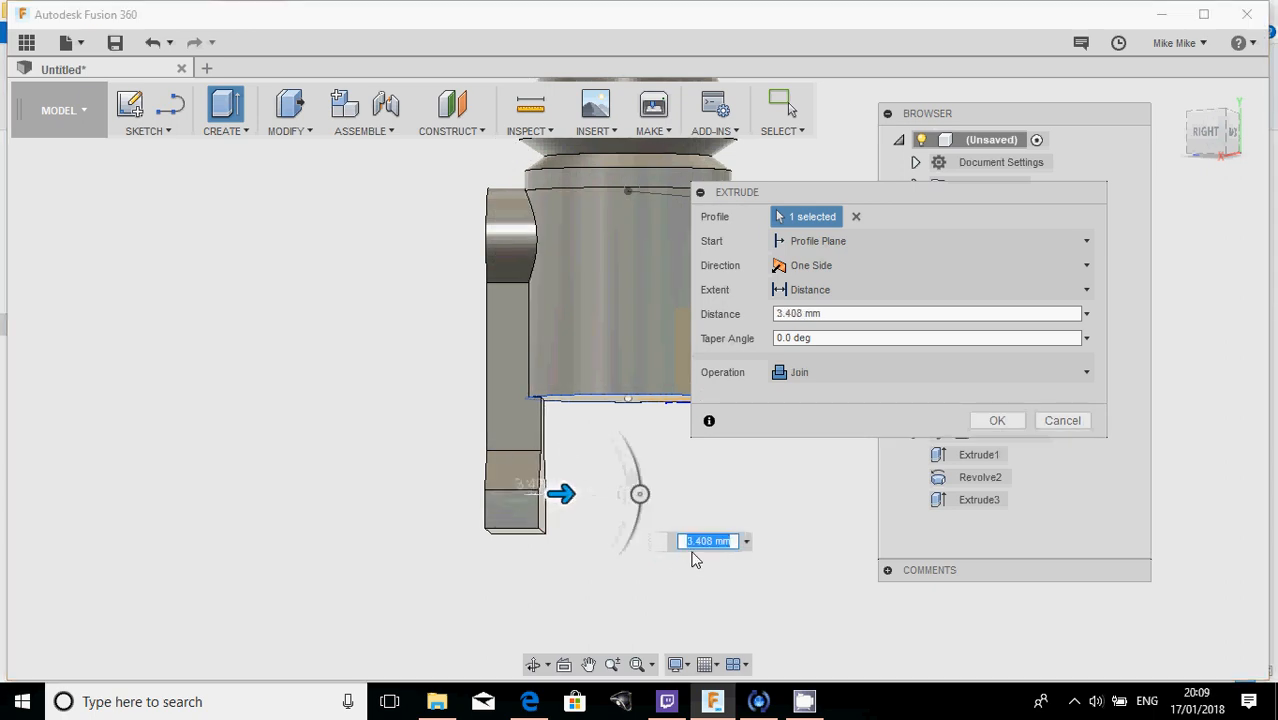
pyautogui.write('3')
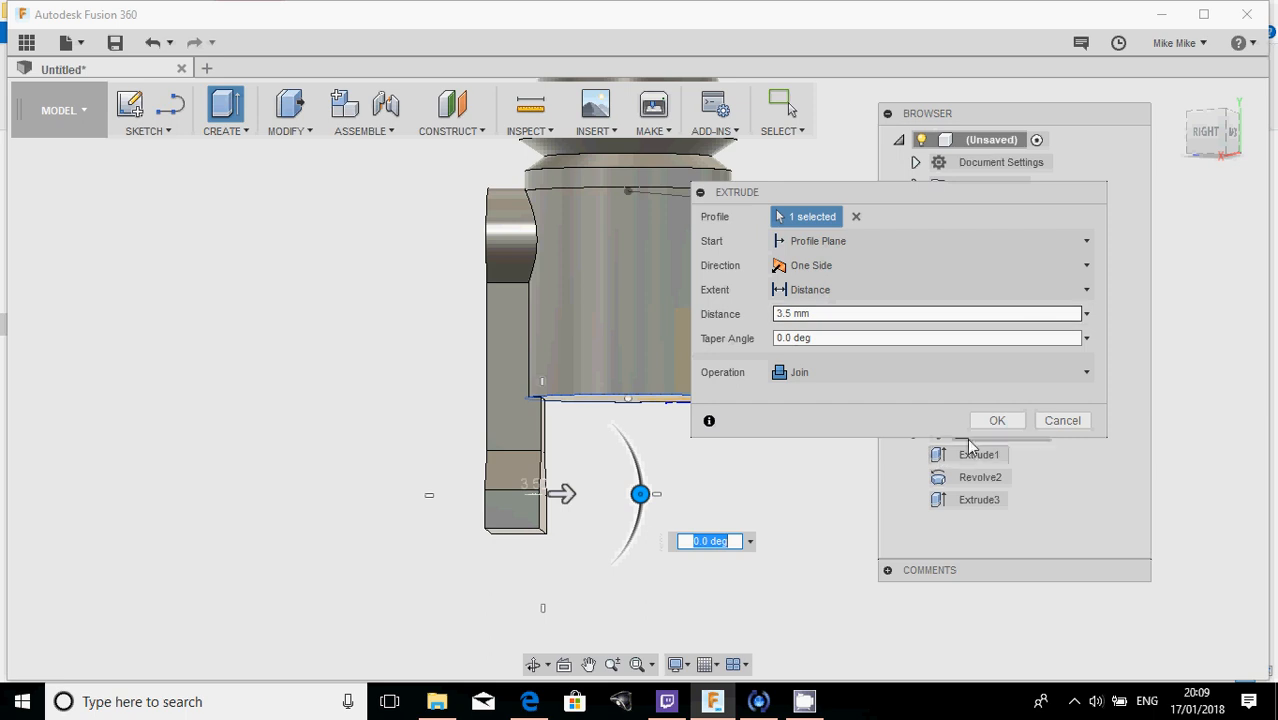
pyautogui.click(997, 420)
pyautogui.keyDown('shift'); pyautogui.moveTo(667, 469); pyautogui.dragTo(654, 407, button='middle'); pyautogui.keyUp('shift')
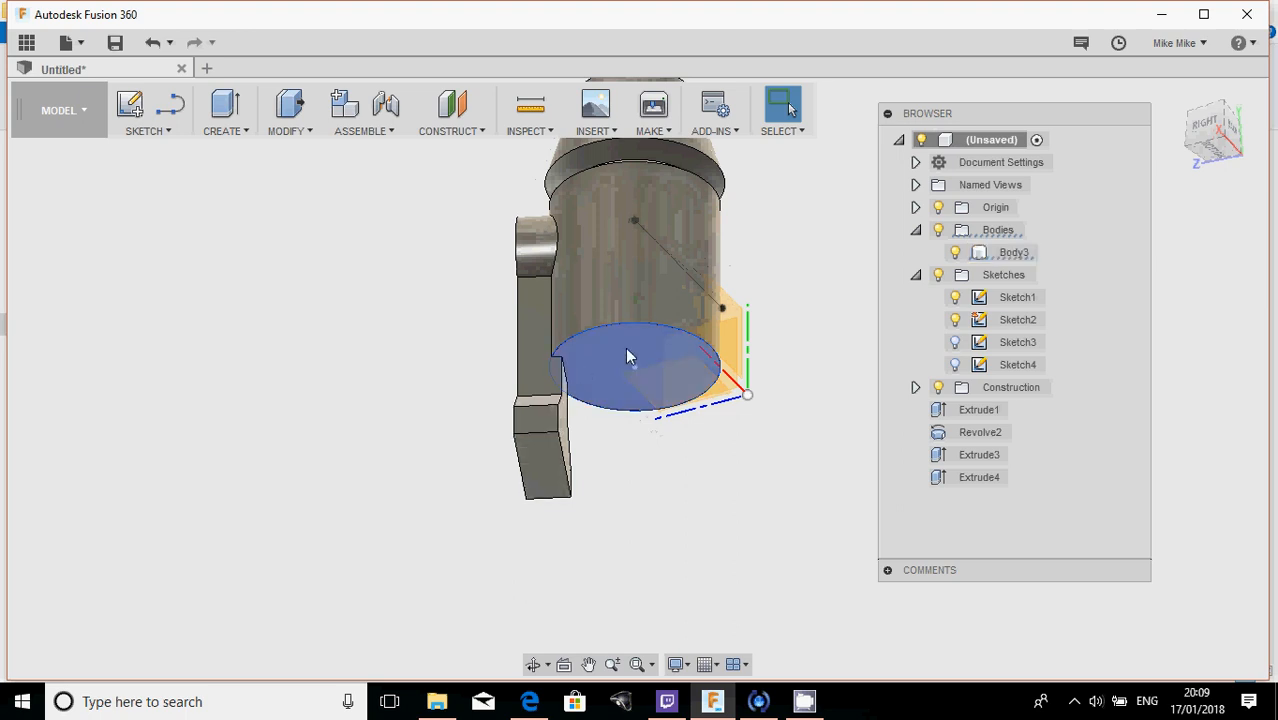
# - Hide and show Body3 repeatedly to check whether the arm and the cylinder form one body
pyautogui.click(916, 231)
pyautogui.click(916, 231)
pyautogui.keyDown('shift'); pyautogui.moveTo(858, 348); pyautogui.dragTo(664, 452, button='middle'); pyautogui.keyUp('shift')
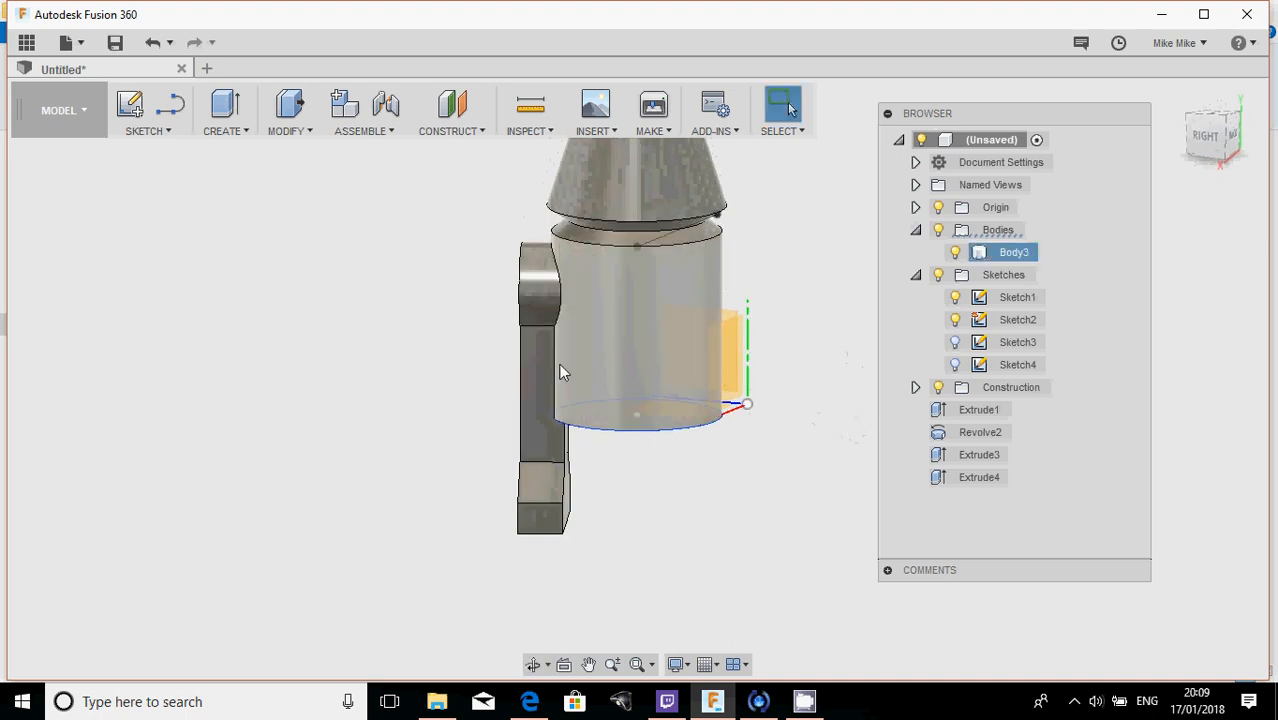
pyautogui.click(953, 253)
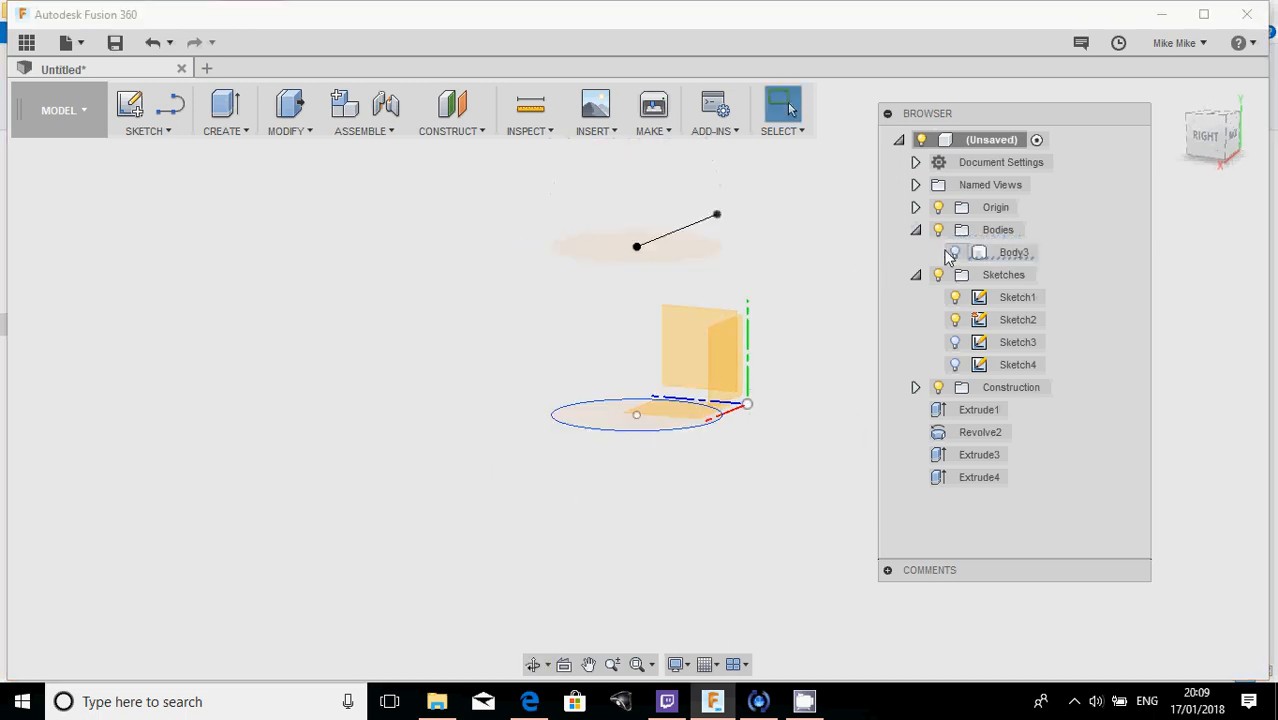
pyautogui.click(953, 253)
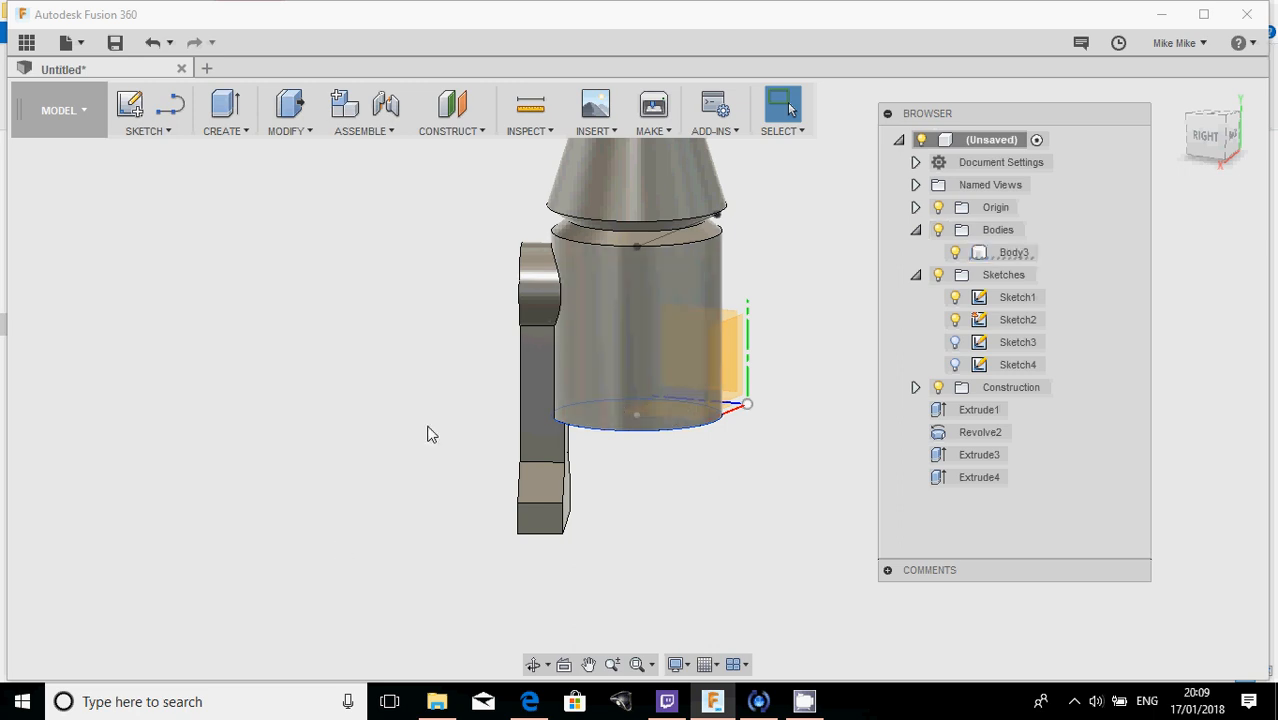
pyautogui.click(955, 252)
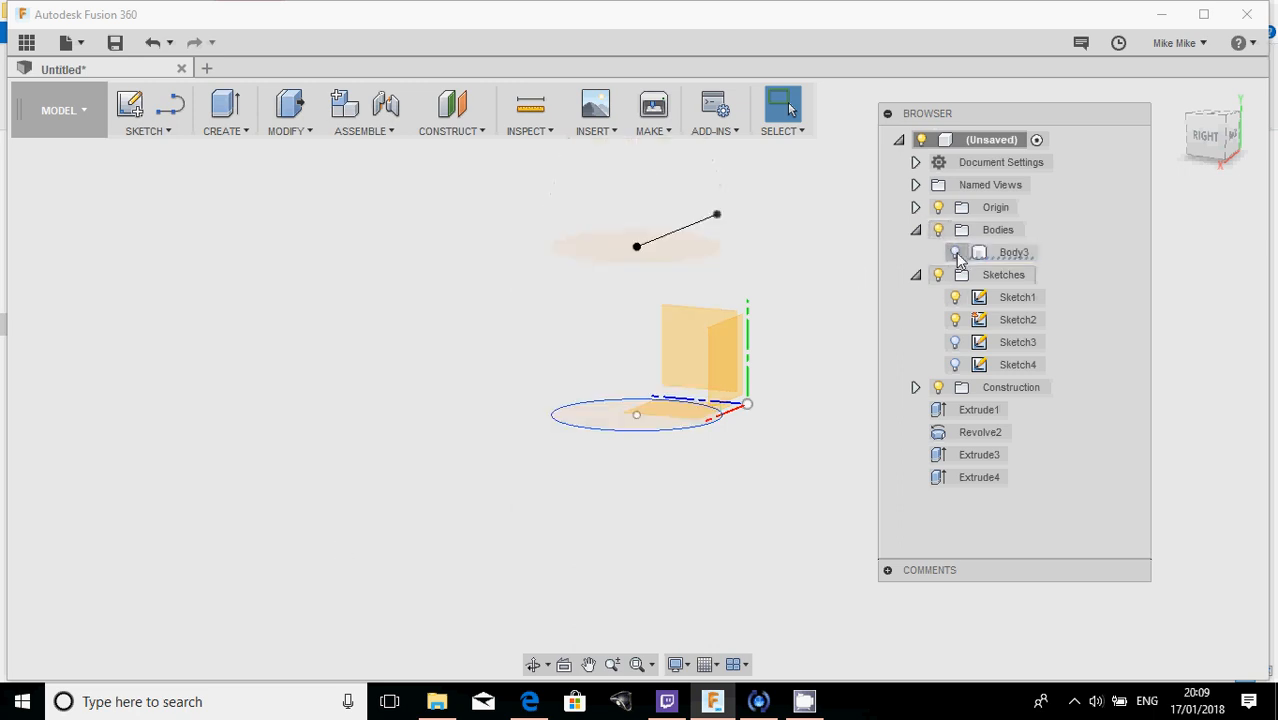
pyautogui.click(955, 252)
pyautogui.click(955, 252)
pyautogui.click(955, 252)
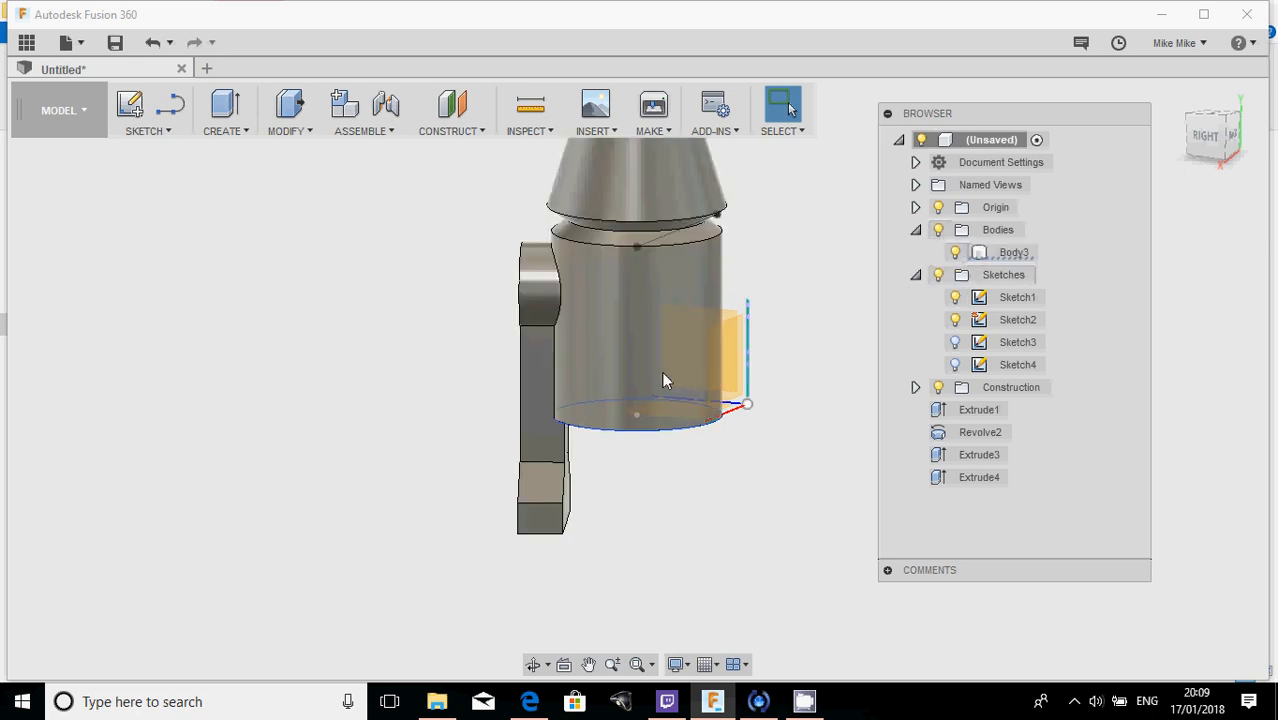
# - Measure the arm's thickness between the two corner vertices of an edge at its lower end
pyautogui.keyDown('shift'); pyautogui.moveTo(560, 346); pyautogui.dragTo(562, 302, button='middle'); pyautogui.keyUp('shift')
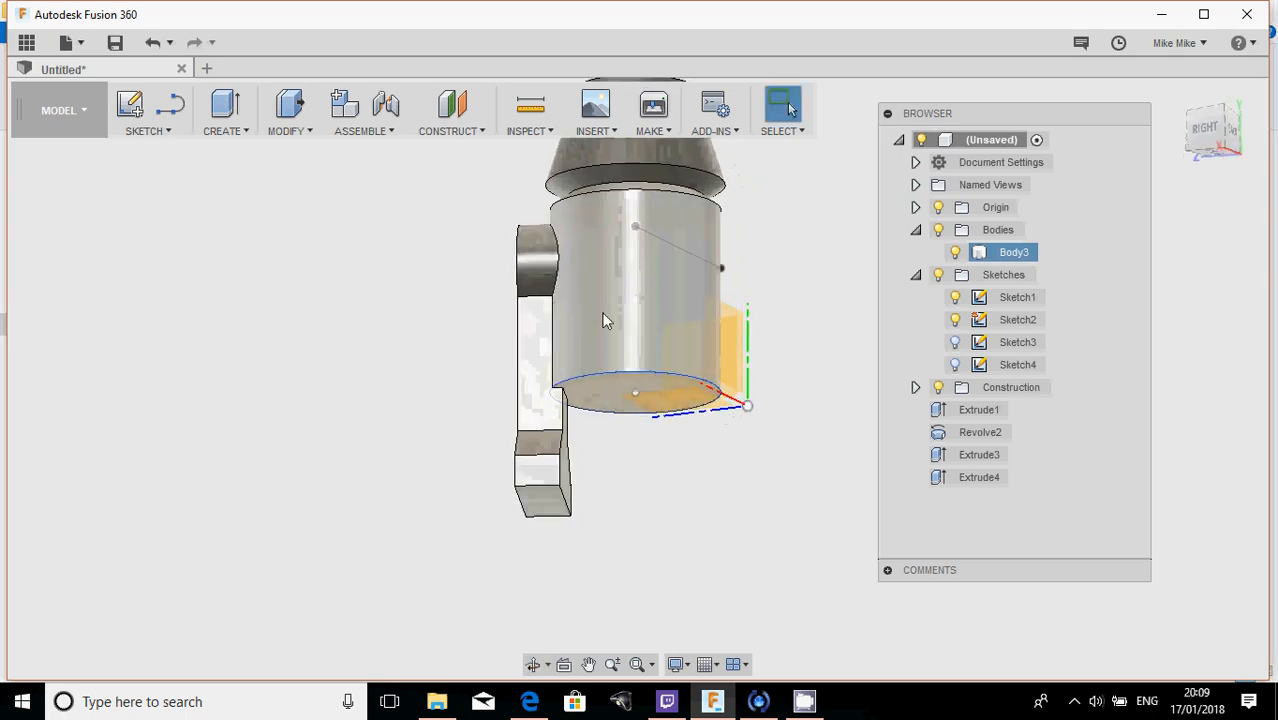
pyautogui.moveTo(325, 400)
pyautogui.keyDown('shift'); pyautogui.mouseDown(button='middle')
pyautogui.moveTo(354, 368)
pyautogui.moveTo(322, 371)
pyautogui.moveTo(315, 388)
pyautogui.mouseUp(button='middle'); pyautogui.keyUp('shift')
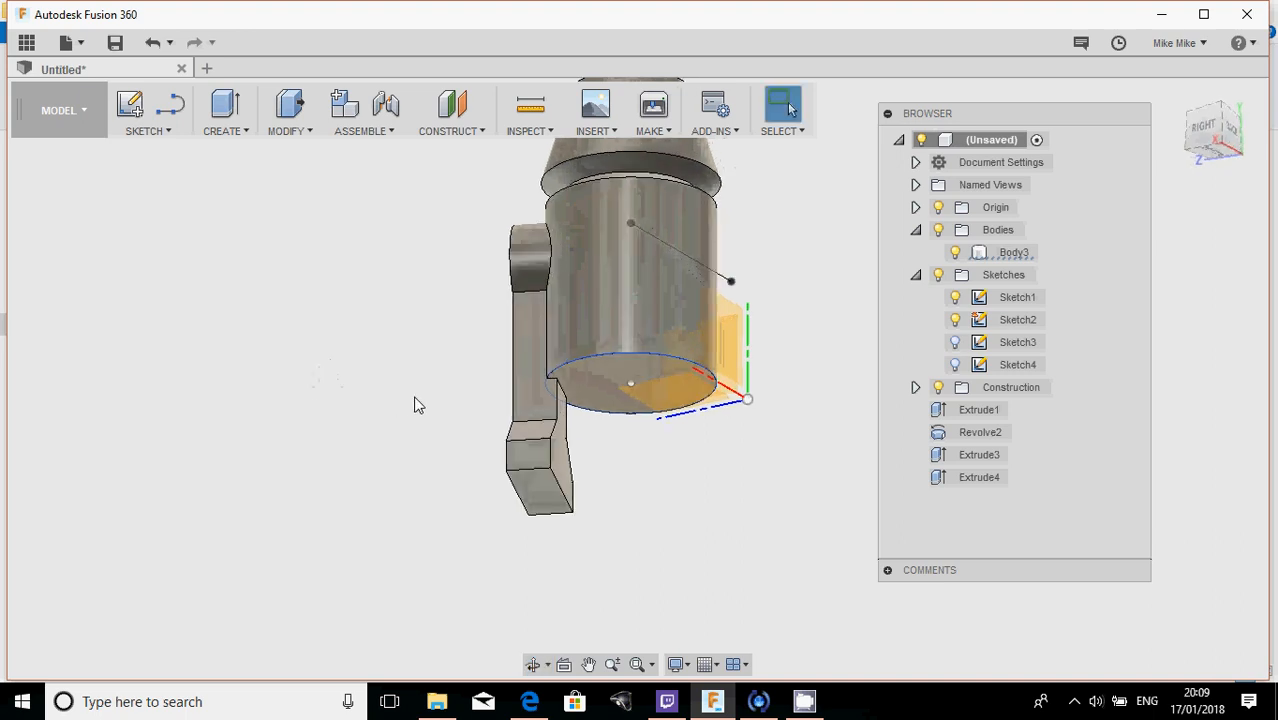
pyautogui.moveTo(428, 398); pyautogui.dragTo(479, 379, button='middle')
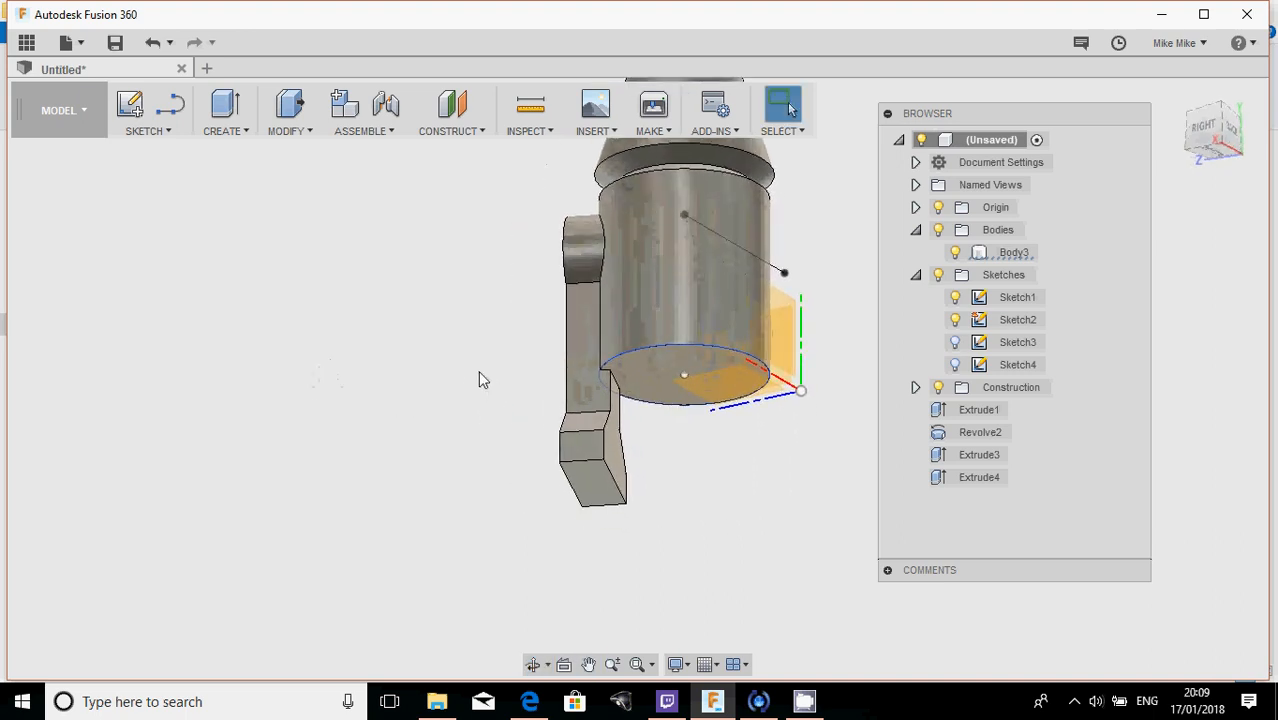
pyautogui.click(524, 106)
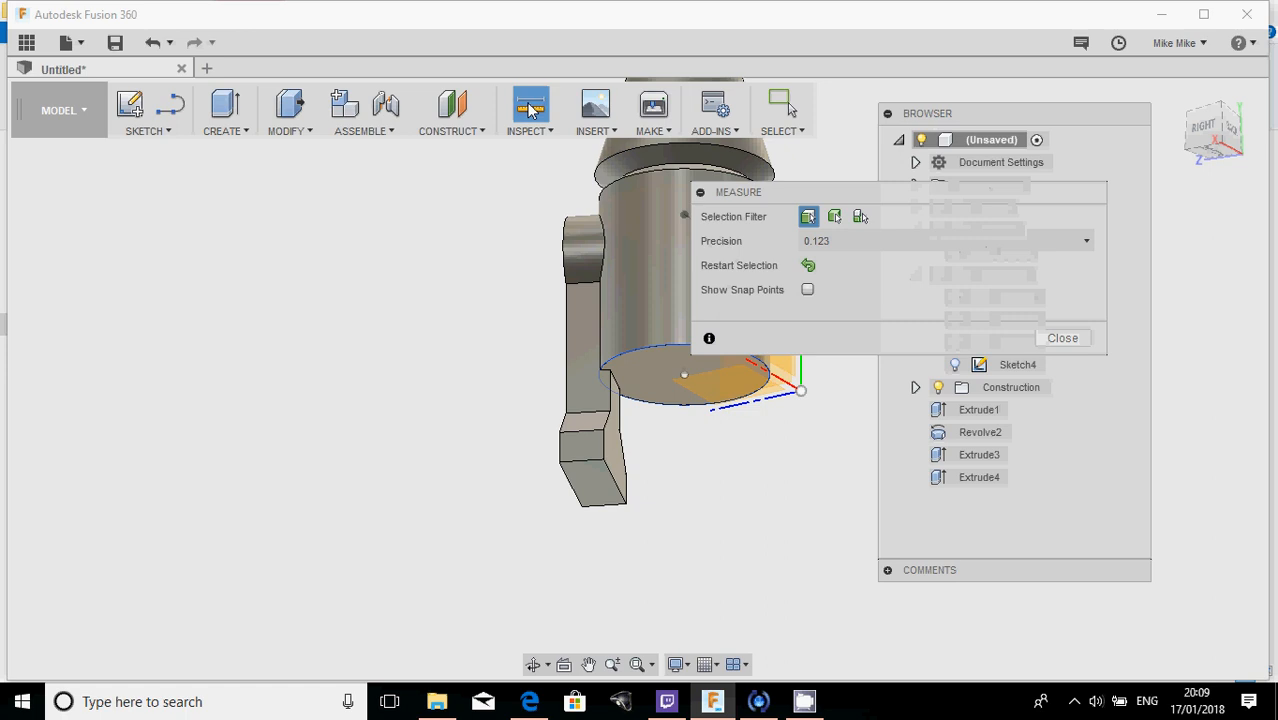
pyautogui.click(576, 464)
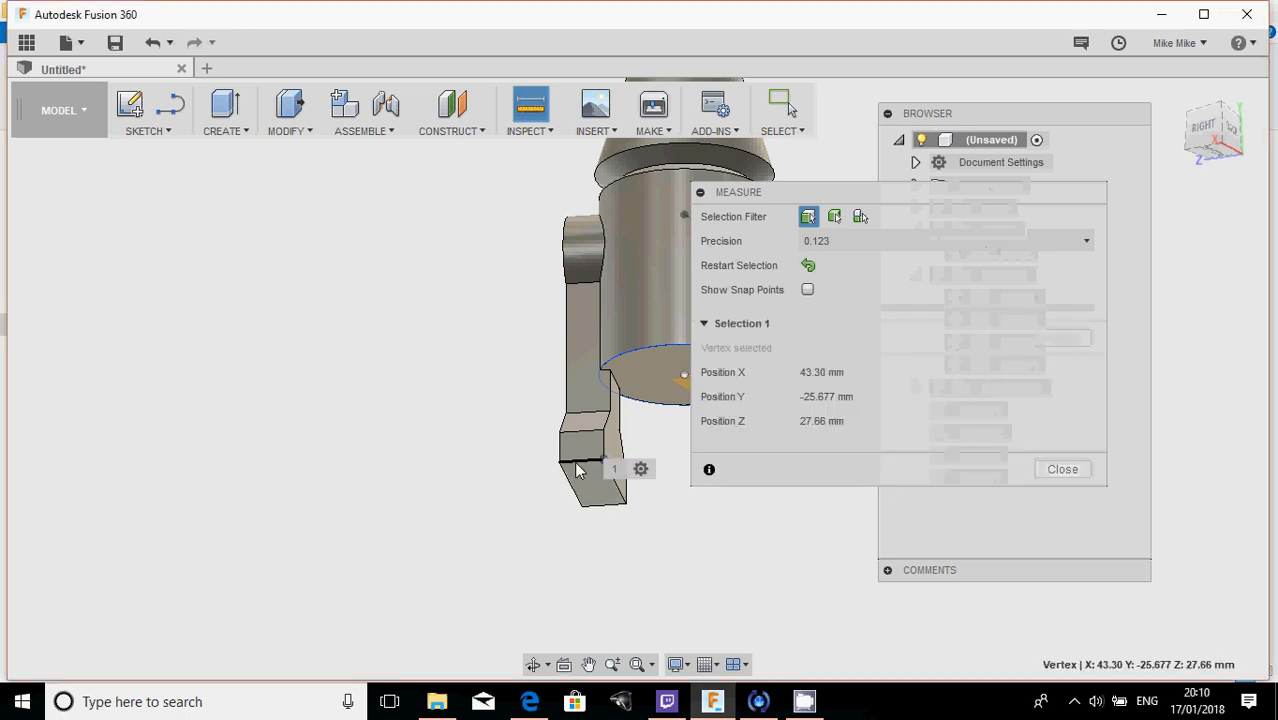
pyautogui.click(564, 467)
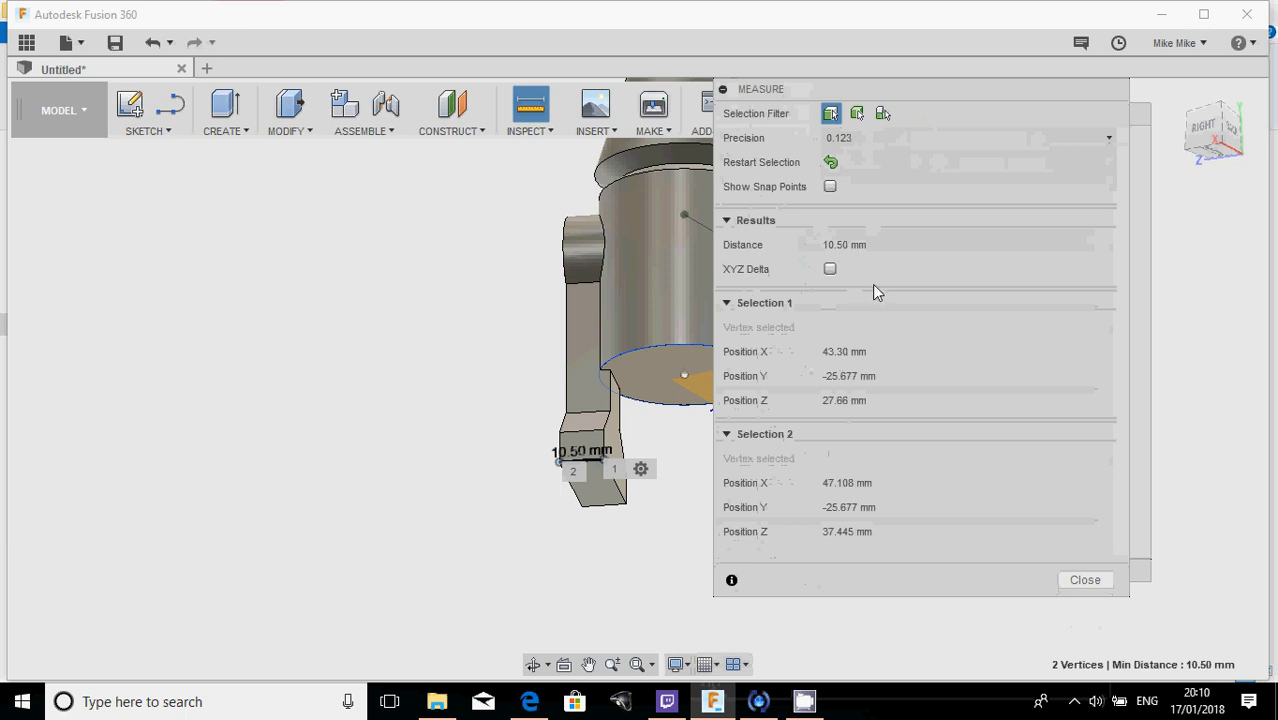
pyautogui.click(1072, 583)
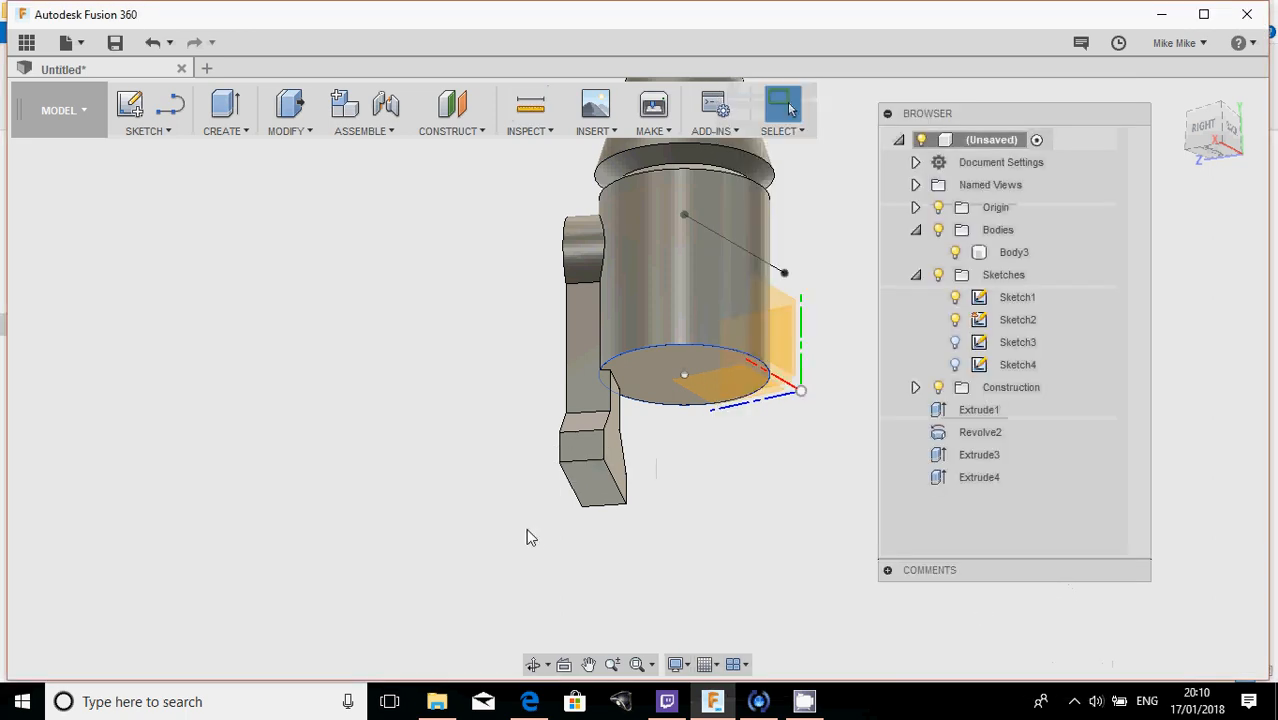
# - Extrude the arm's outer face 10.5 mm away from the cylinder as a new body
pyautogui.moveTo(532, 522); pyautogui.dragTo(556, 512, button='middle')
pyautogui.scroll(2, 552, 474)
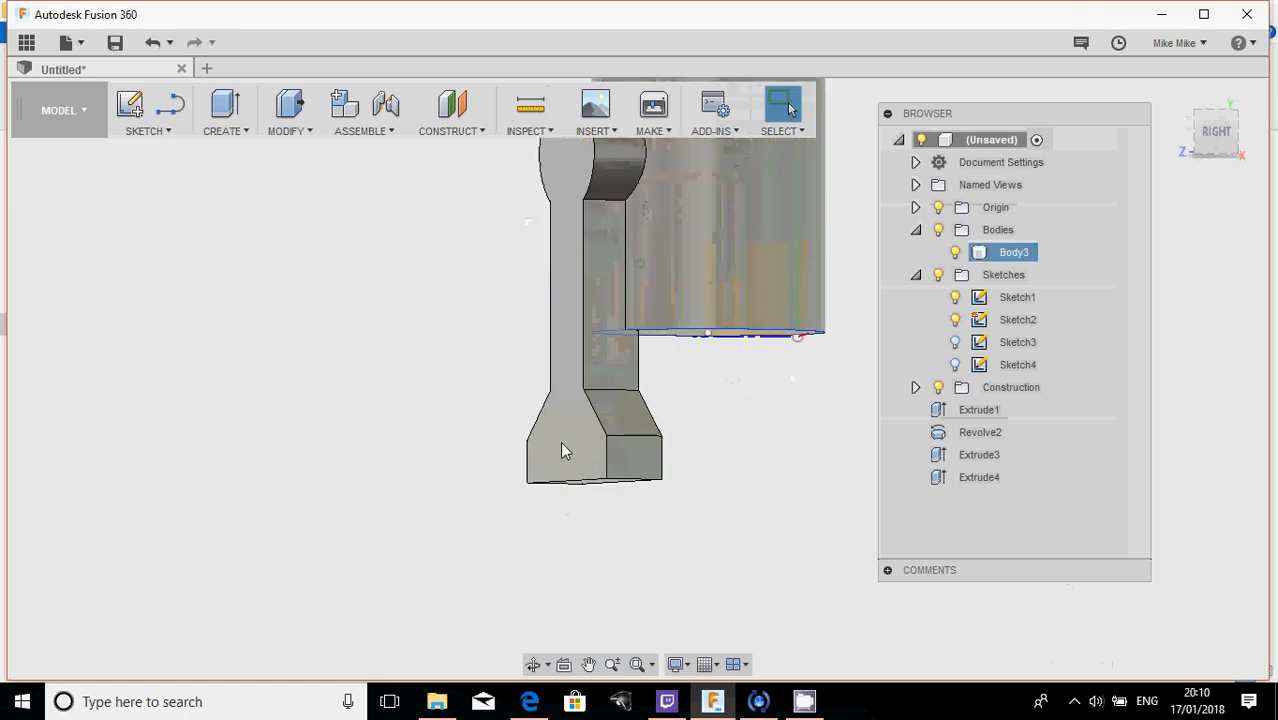
pyautogui.click(562, 434)
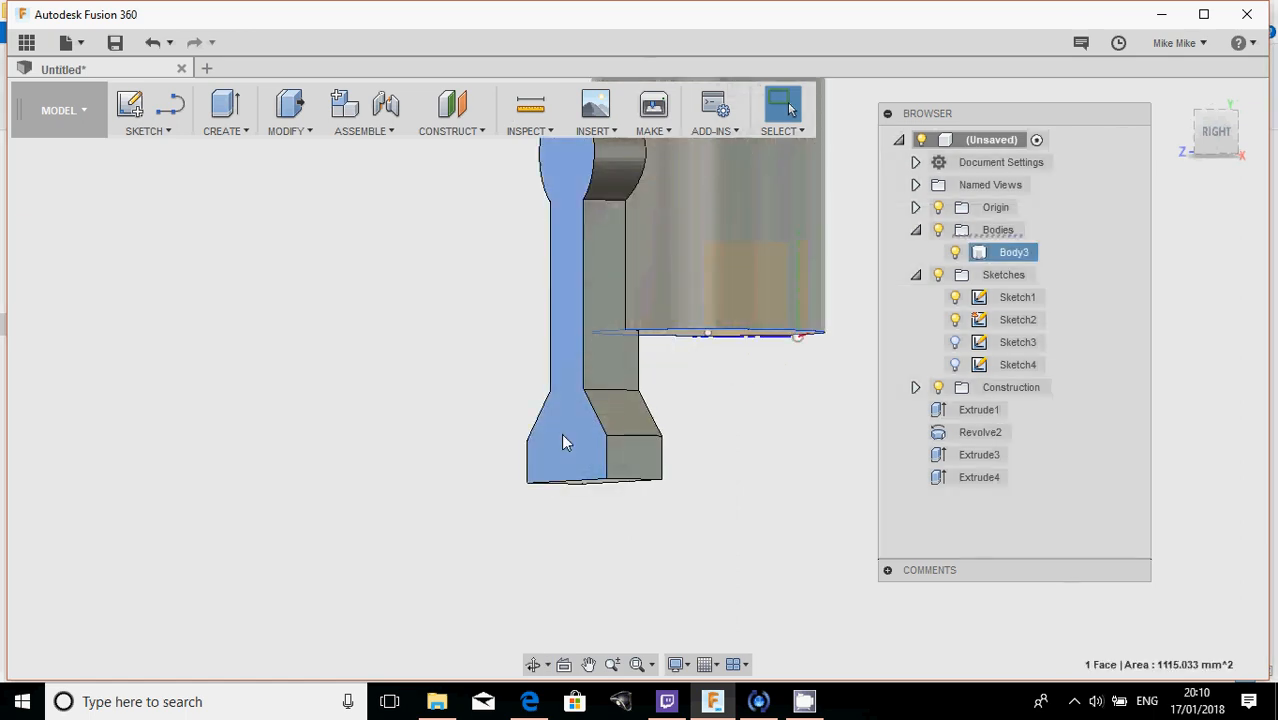
pyautogui.click(239, 135)
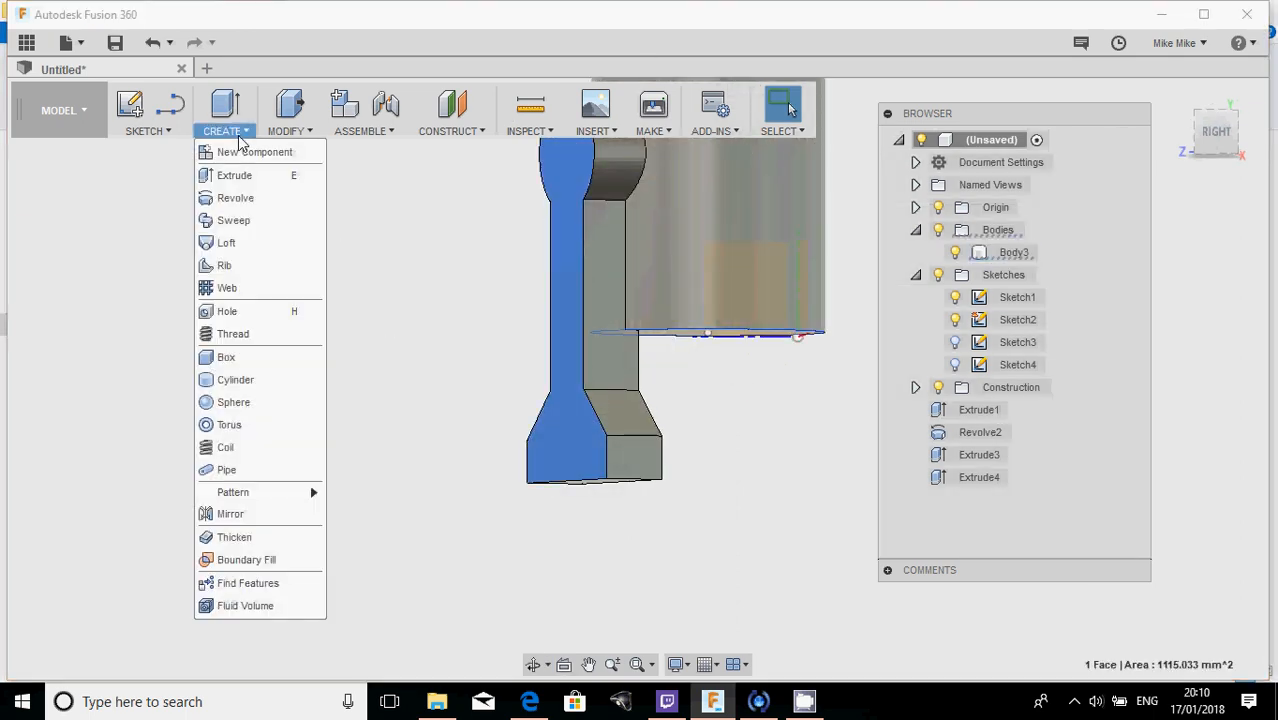
pyautogui.click(235, 175)
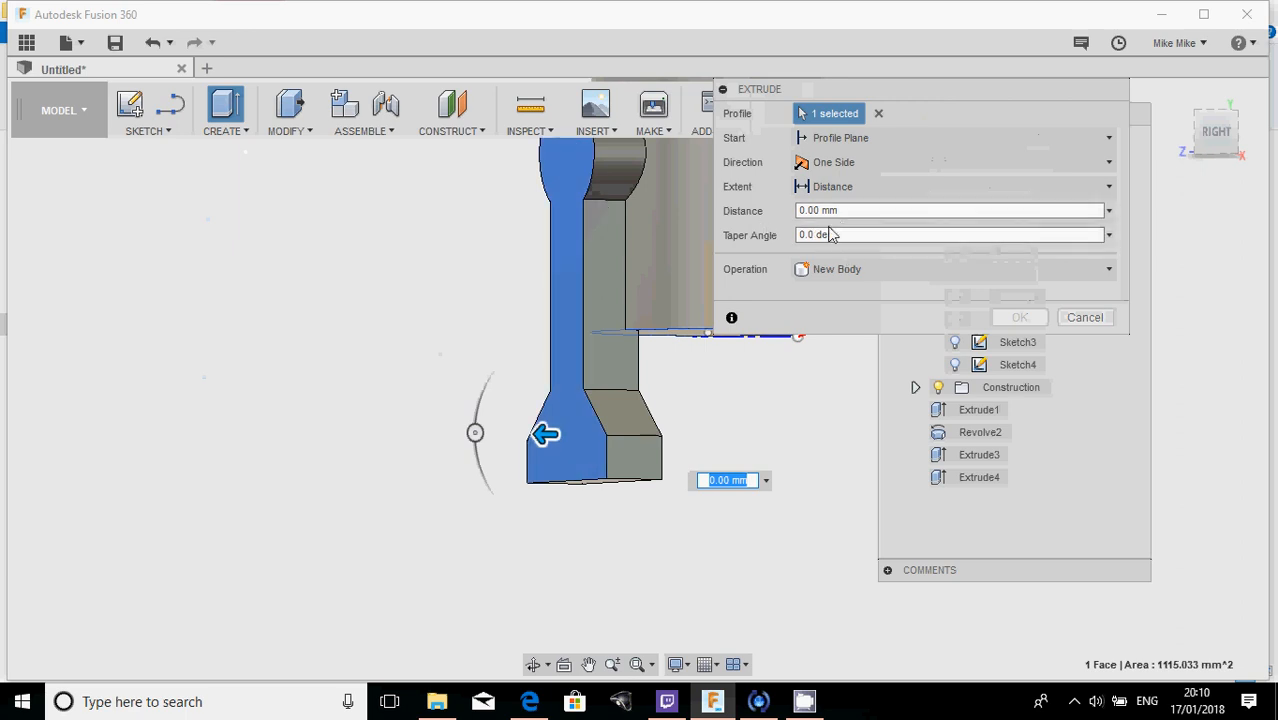
pyautogui.write('10')
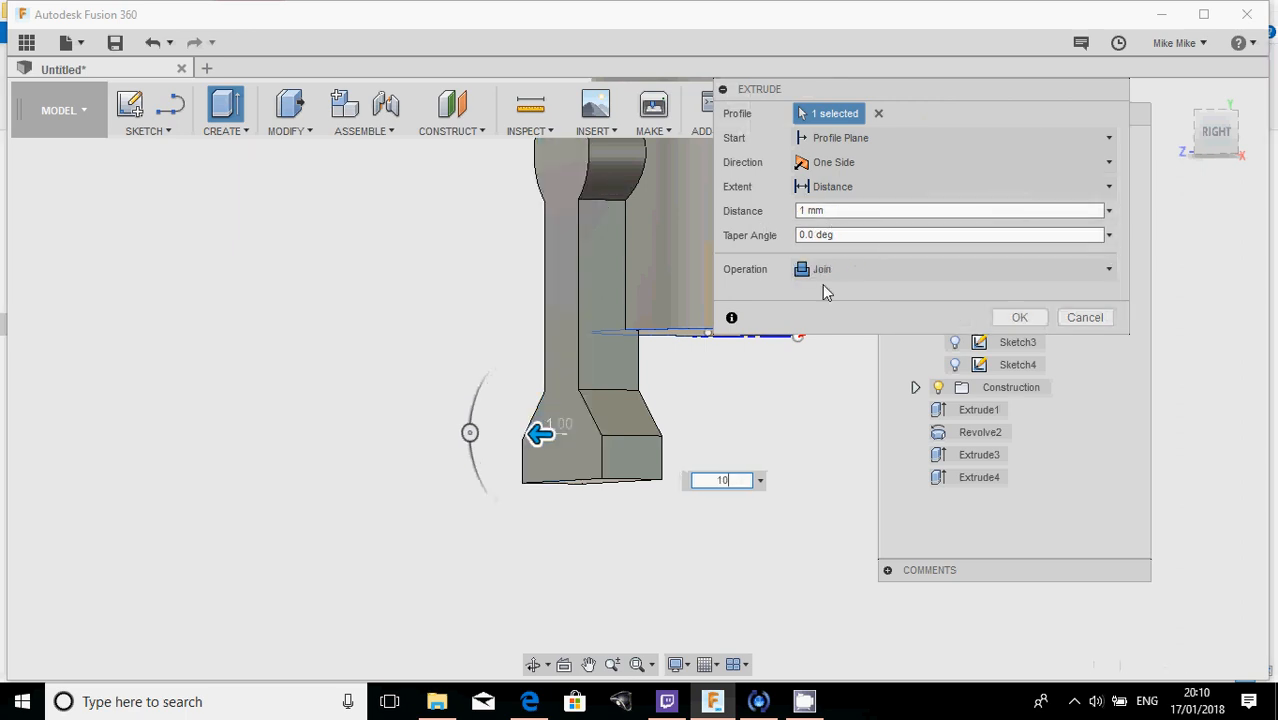
pyautogui.write('.5')
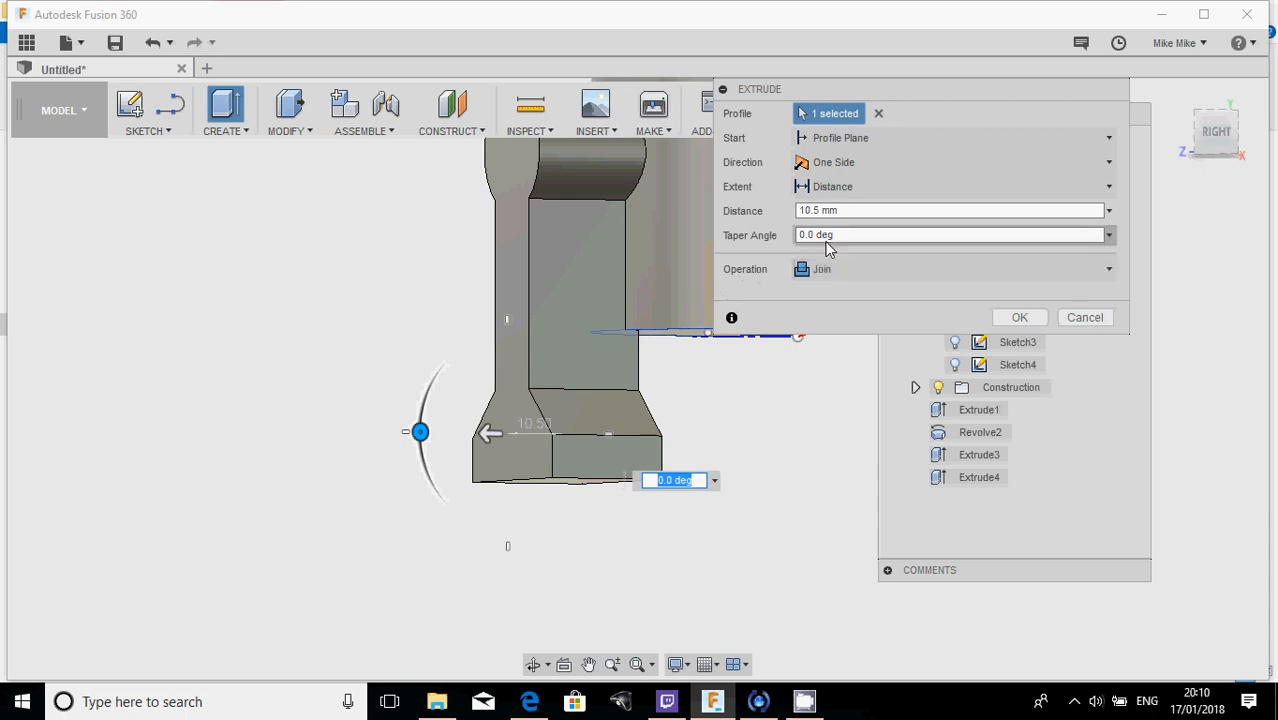
pyautogui.click(896, 273)
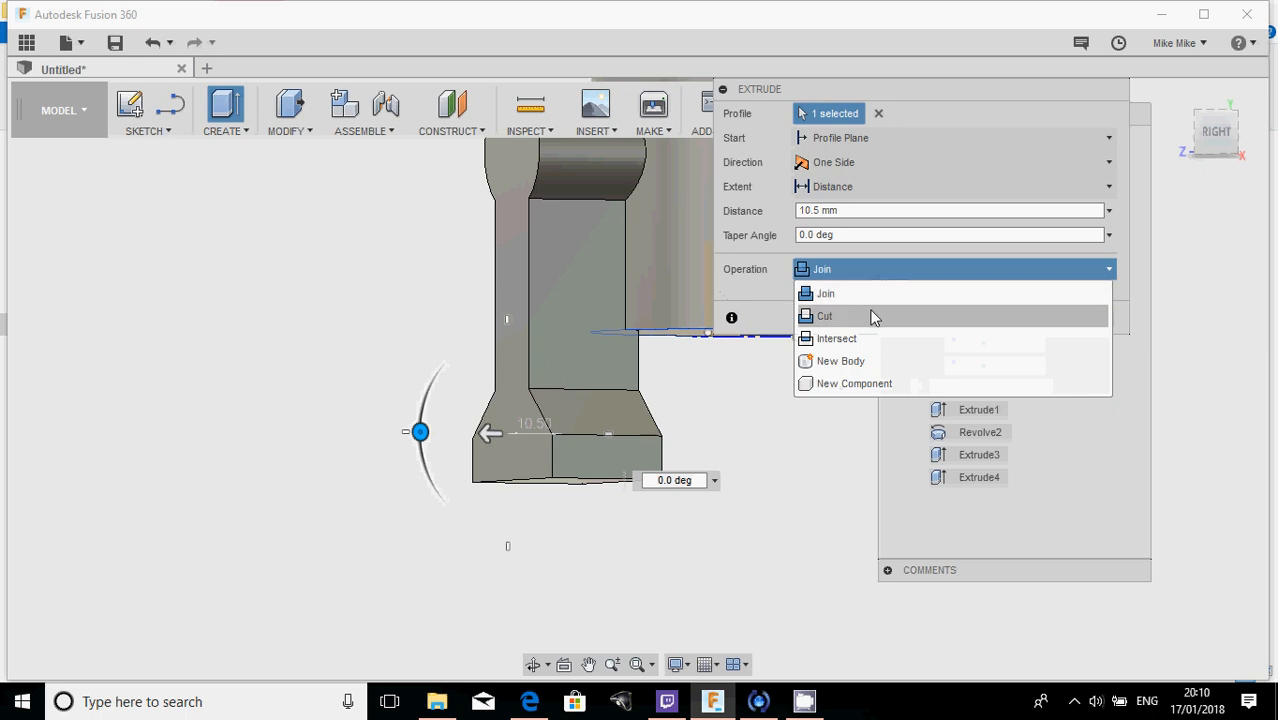
pyautogui.click(873, 362)
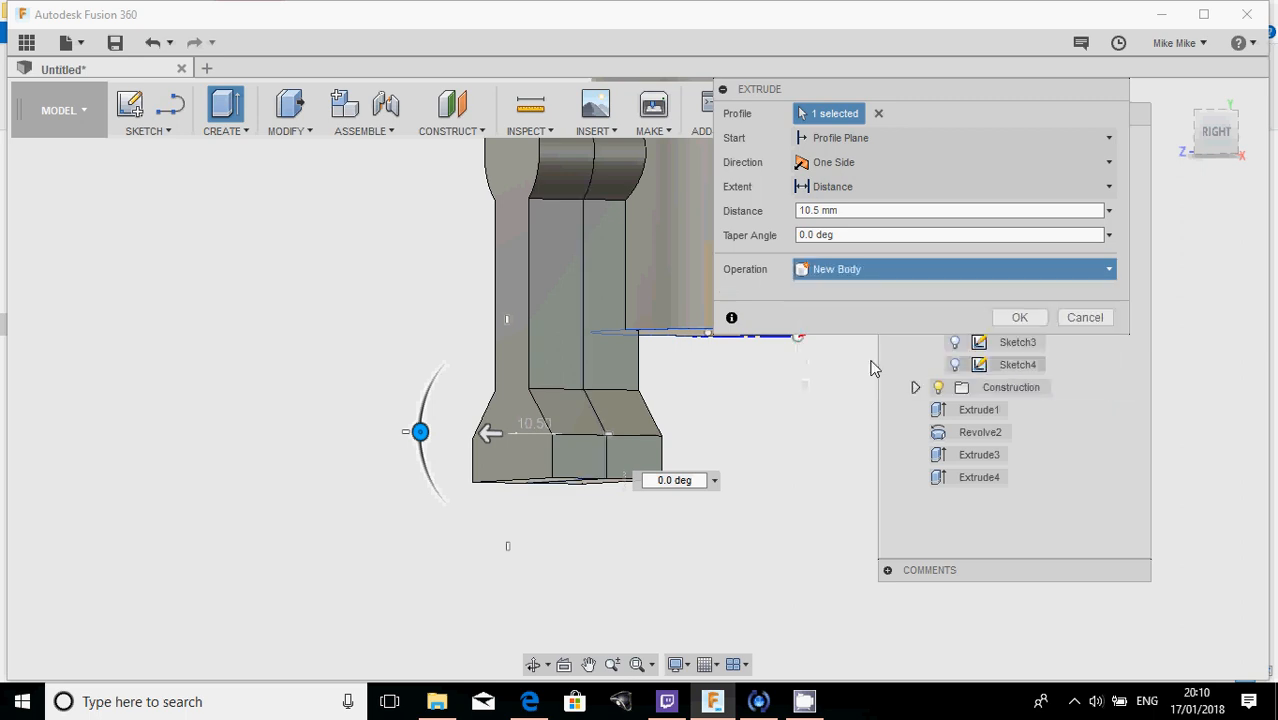
pyautogui.click(1018, 318)
# - Start the Move/Copy command on the separate body extruded from the arm's outer face
pyautogui.keyDown('shift'); pyautogui.moveTo(690, 345); pyautogui.dragTo(647, 398, button='middle'); pyautogui.keyUp('shift')
pyautogui.moveTo(677, 276); pyautogui.dragTo(583, 267, button='middle')
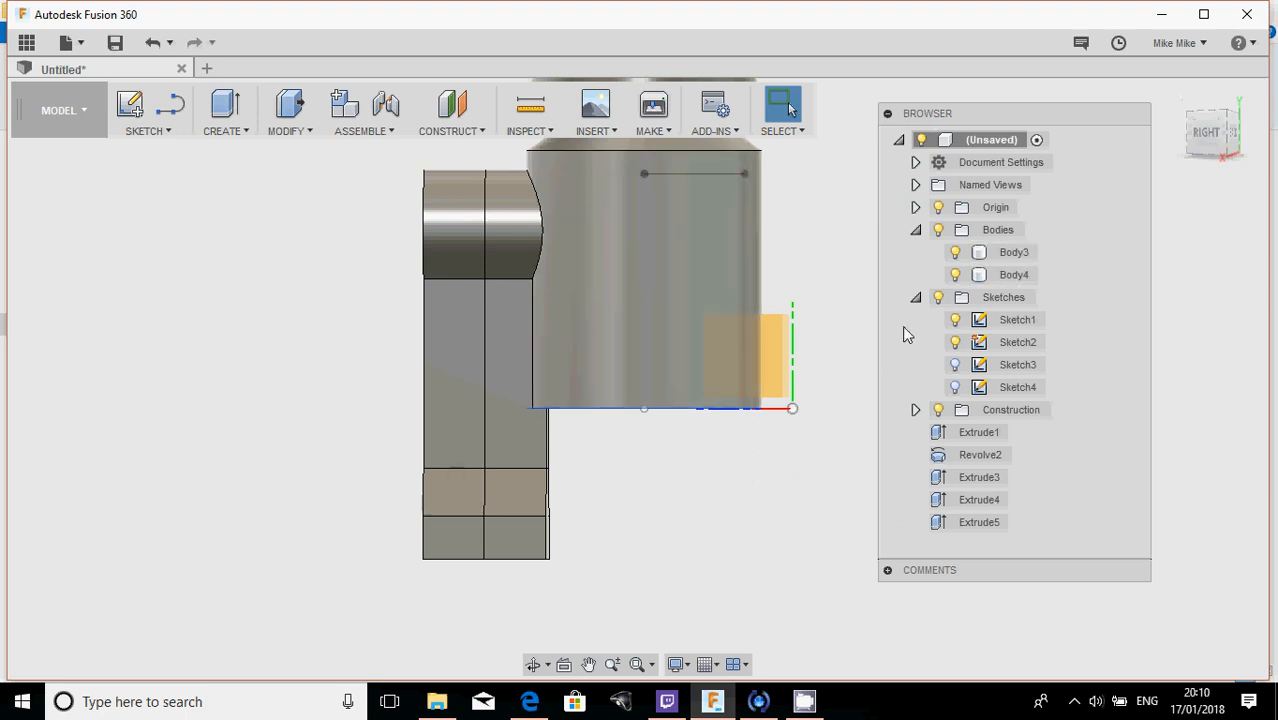
pyautogui.click(1012, 276)
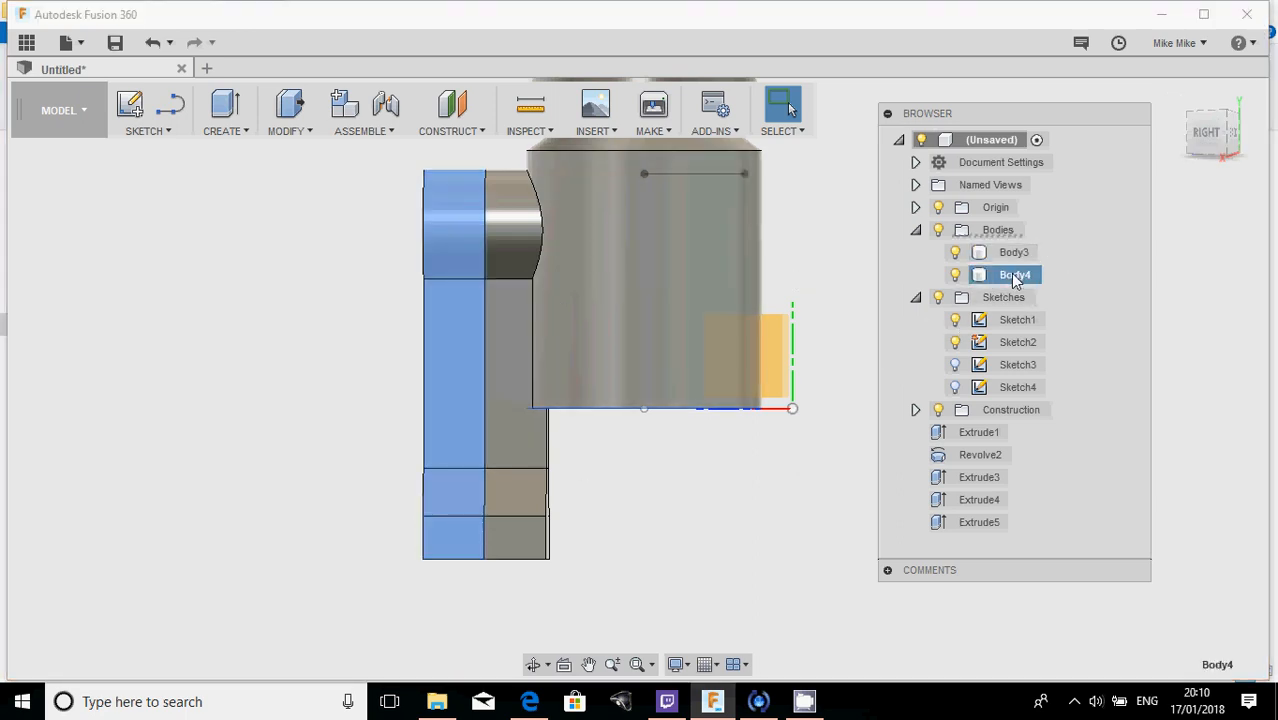
pyautogui.rightClick(1013, 281)
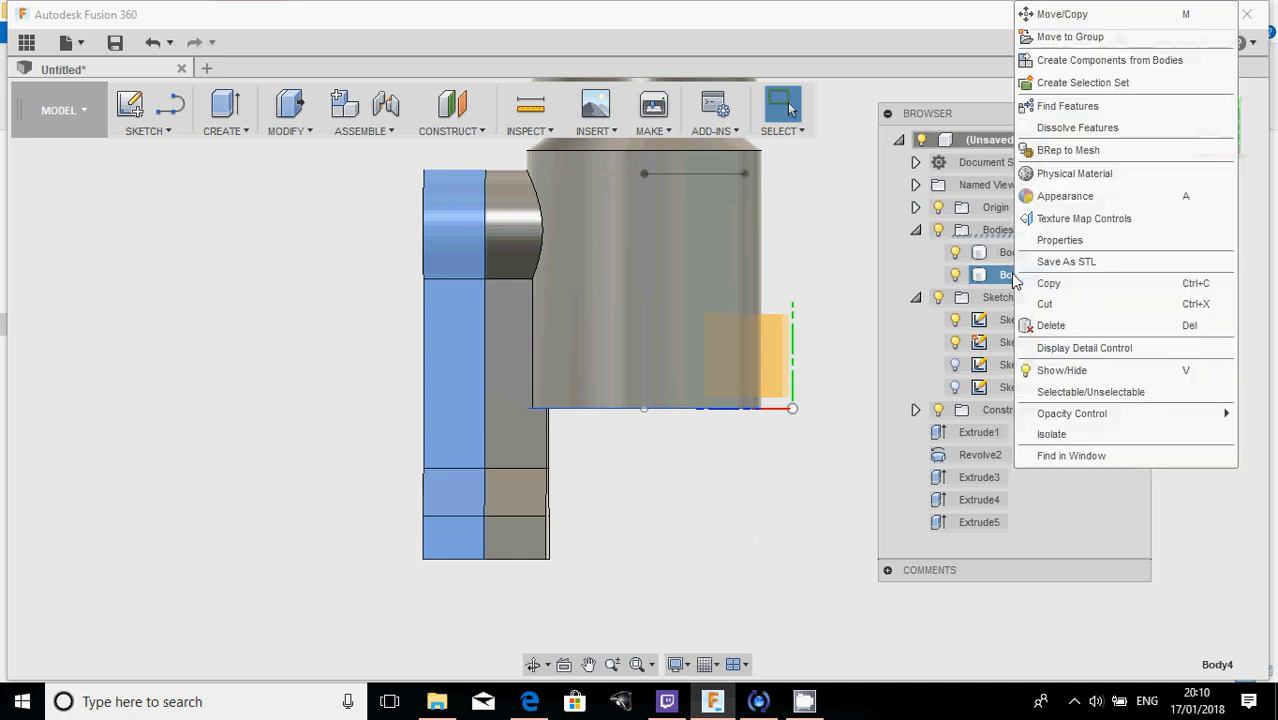
pyautogui.click(1068, 20)
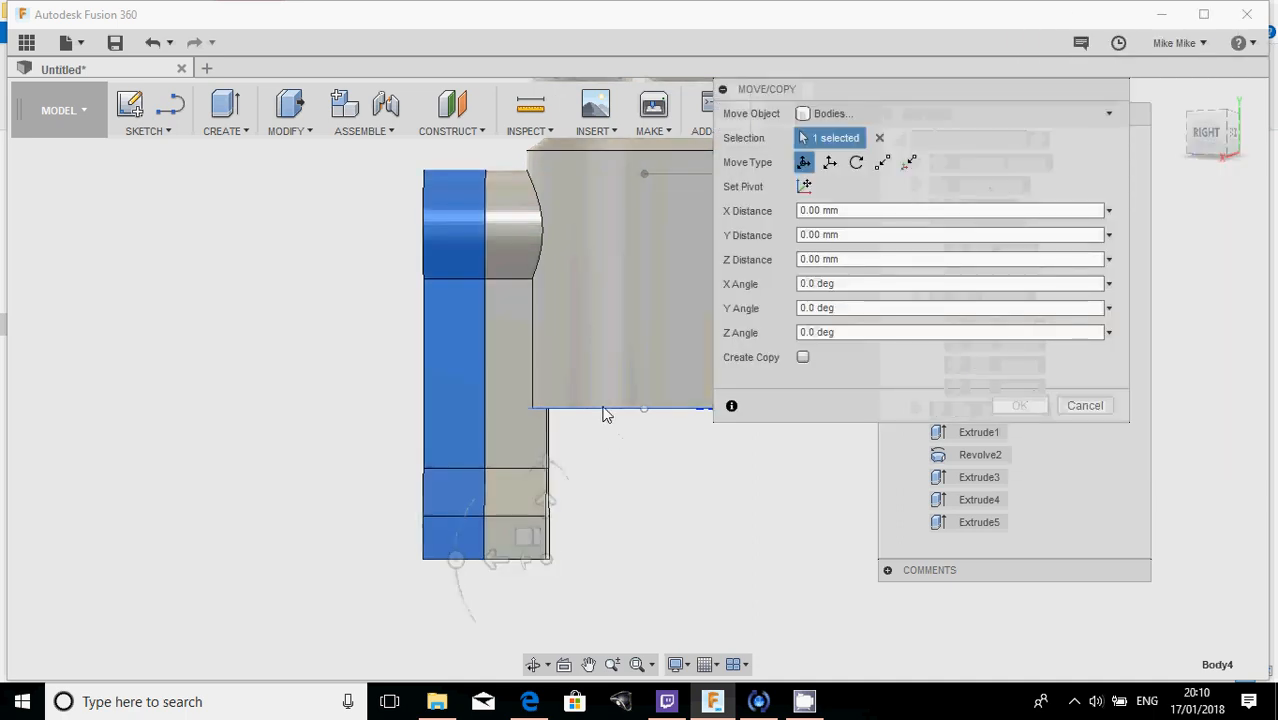
pyautogui.keyDown('shift'); pyautogui.moveTo(605, 414); pyautogui.dragTo(690, 295, button='middle'); pyautogui.keyUp('shift')
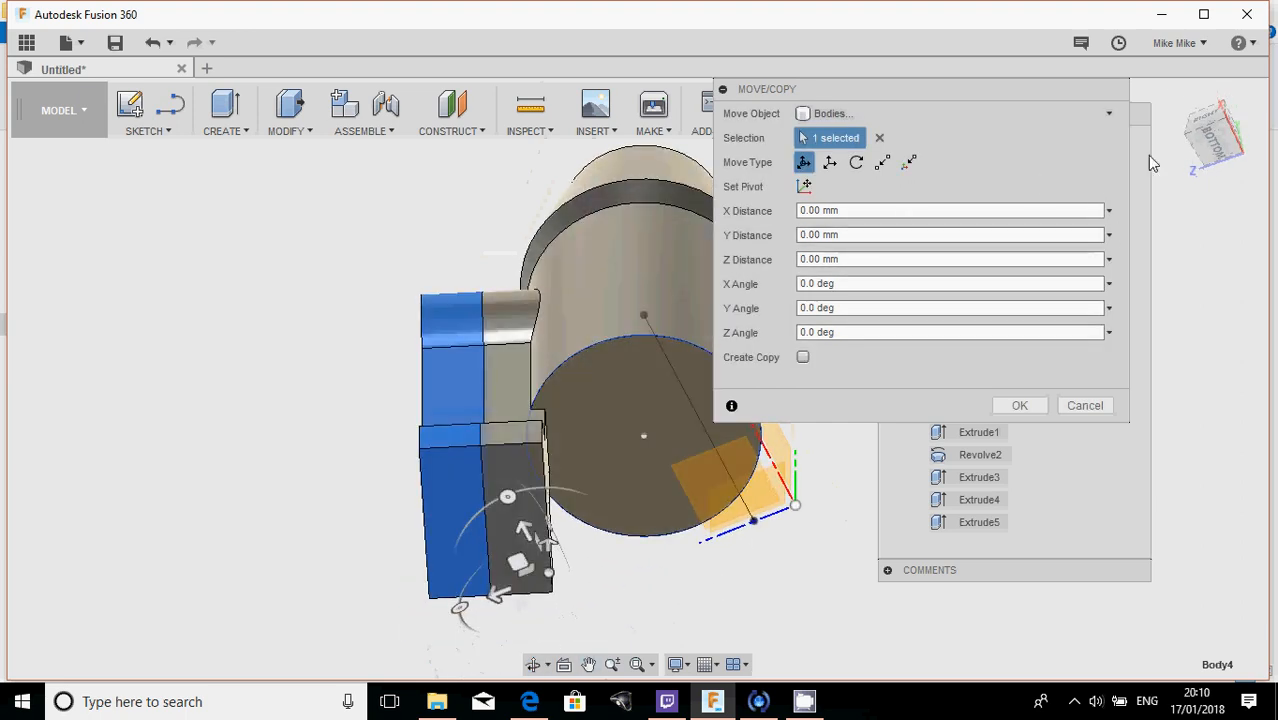
pyautogui.click(1214, 148)
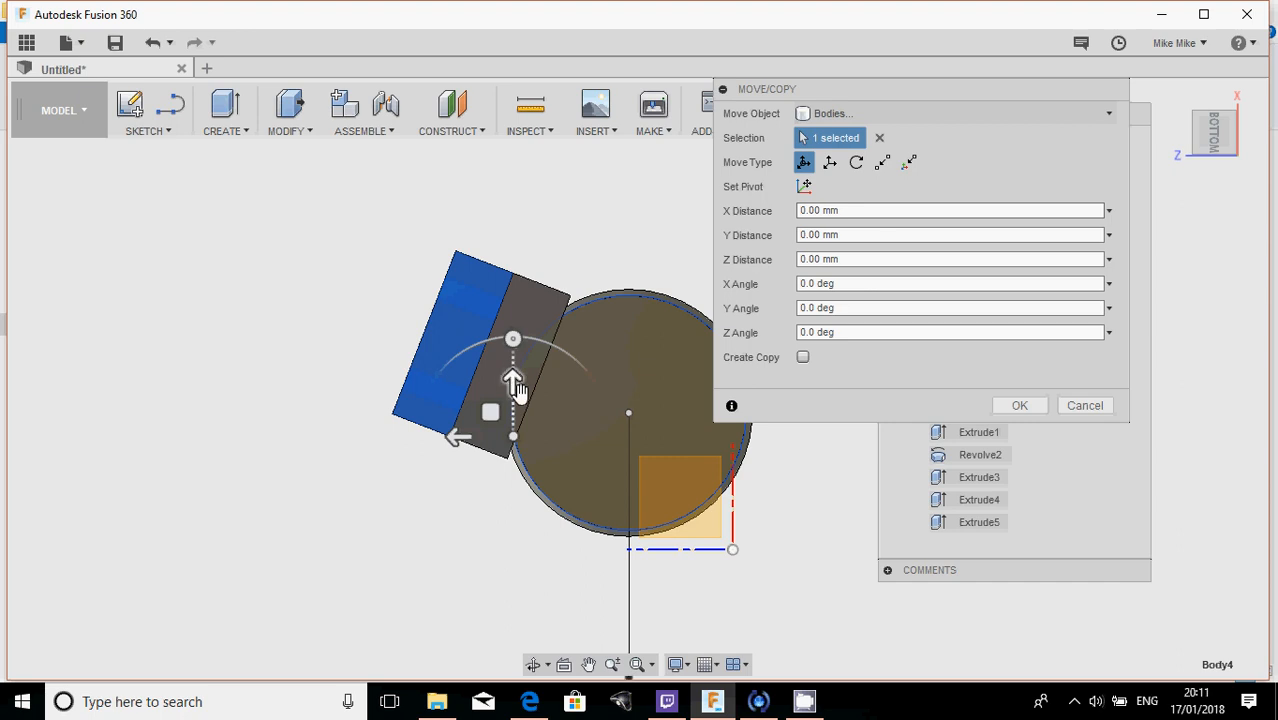
pyautogui.moveTo(515, 388)
pyautogui.mouseDown()
pyautogui.moveTo(513, 308)
pyautogui.moveTo(512, 395)
pyautogui.mouseUp()
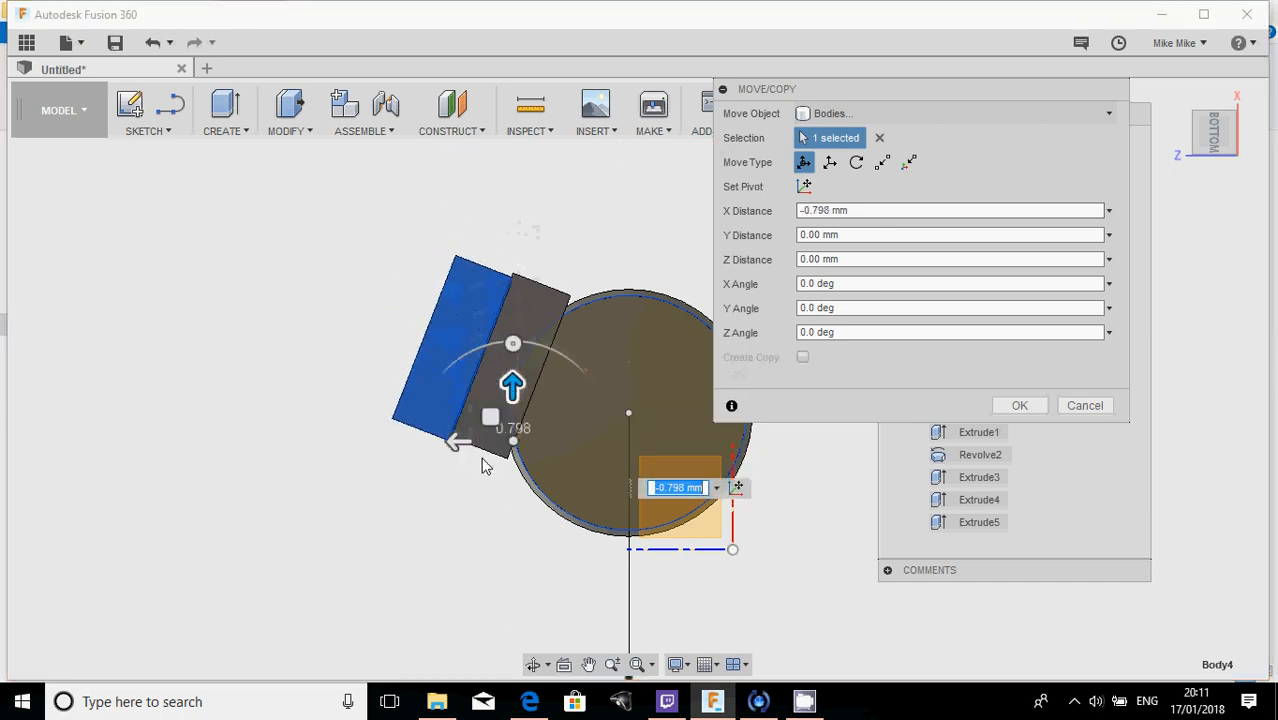
pyautogui.moveTo(457, 438)
pyautogui.mouseDown()
pyautogui.moveTo(273, 437)
pyautogui.moveTo(590, 438)
pyautogui.moveTo(362, 437)
pyautogui.moveTo(450, 441)
pyautogui.mouseUp()
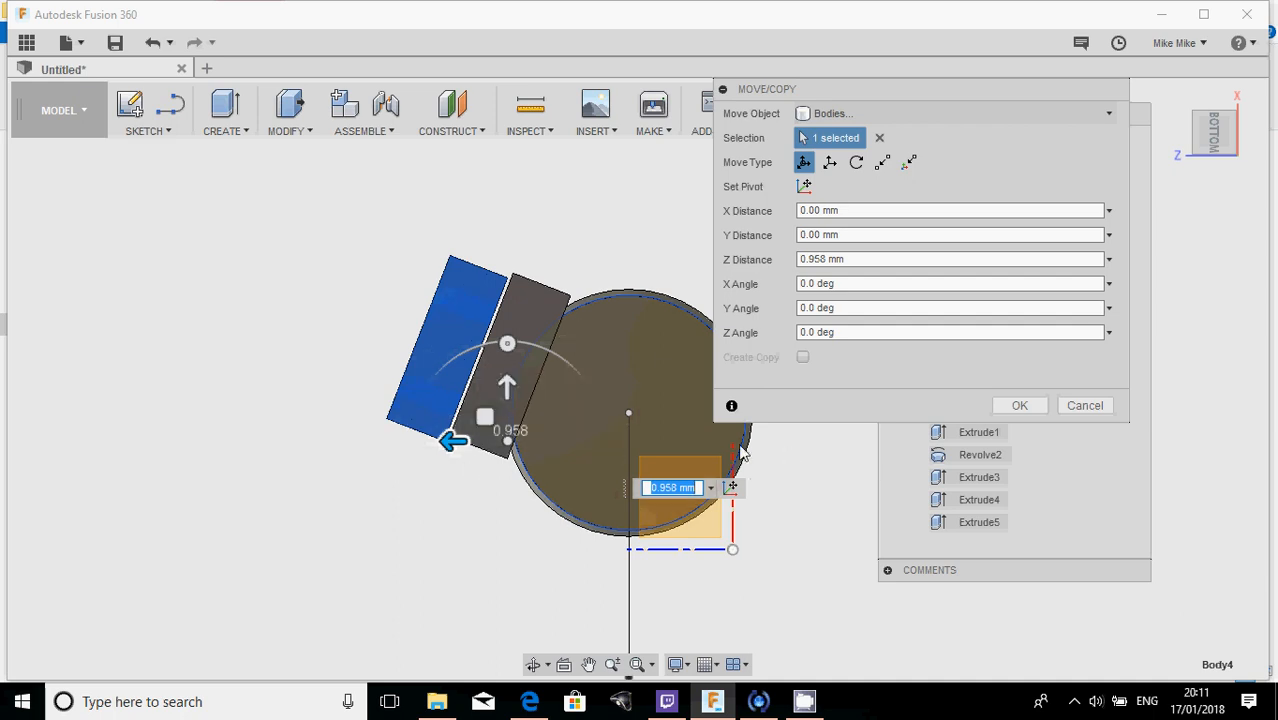
pyautogui.click(152, 42)
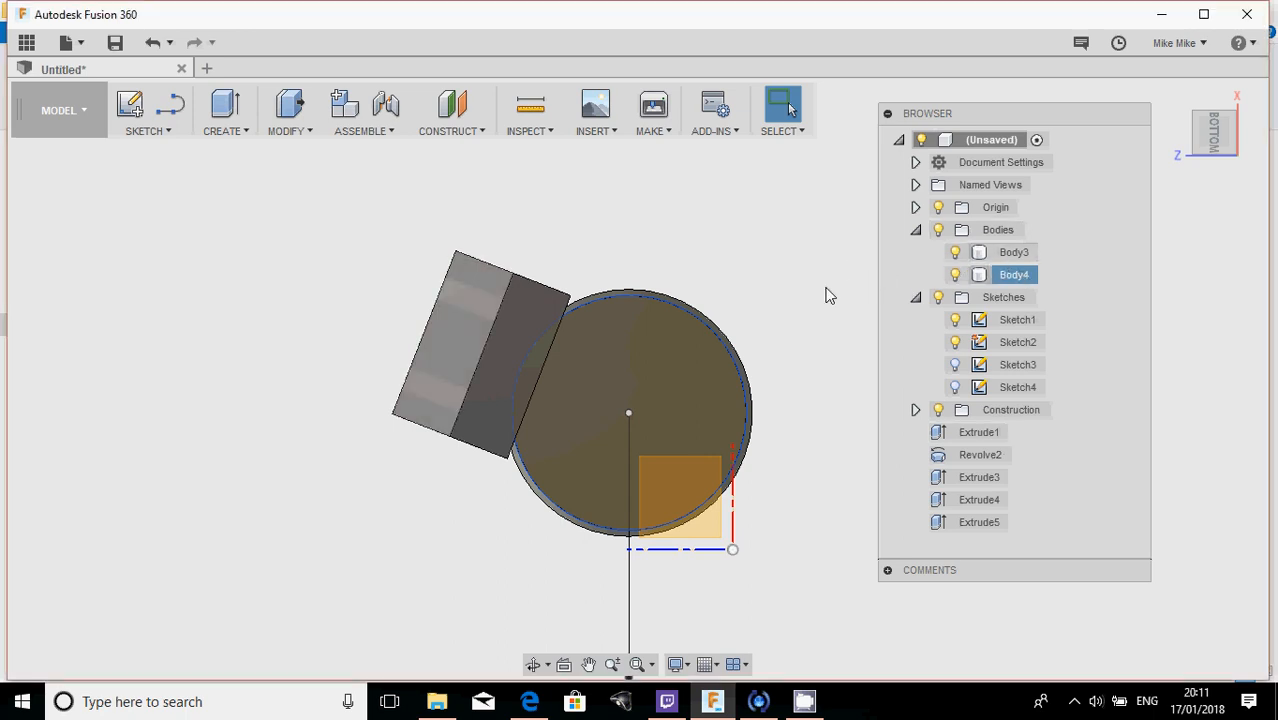
# - Start Move/Copy on the separate leg body, Body4, and set its pivot at the midpoint of the leg's outer edge
pyautogui.rightClick(1022, 286)
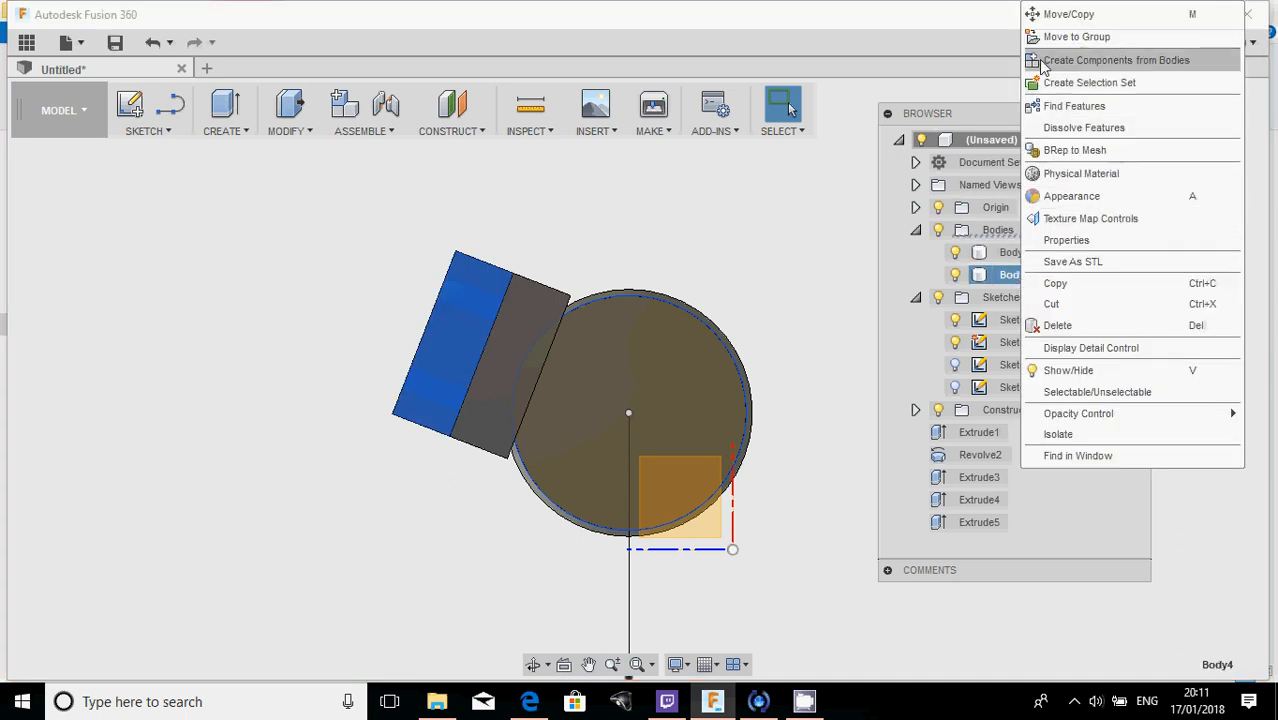
pyautogui.click(1056, 16)
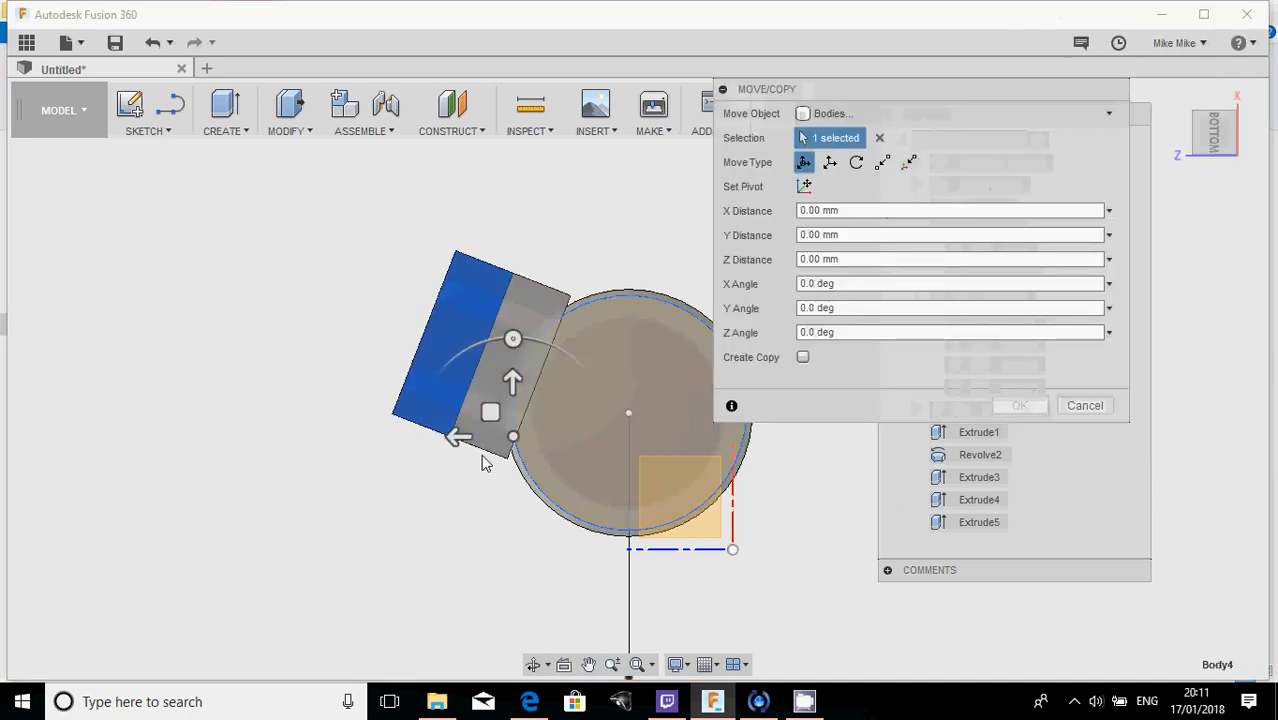
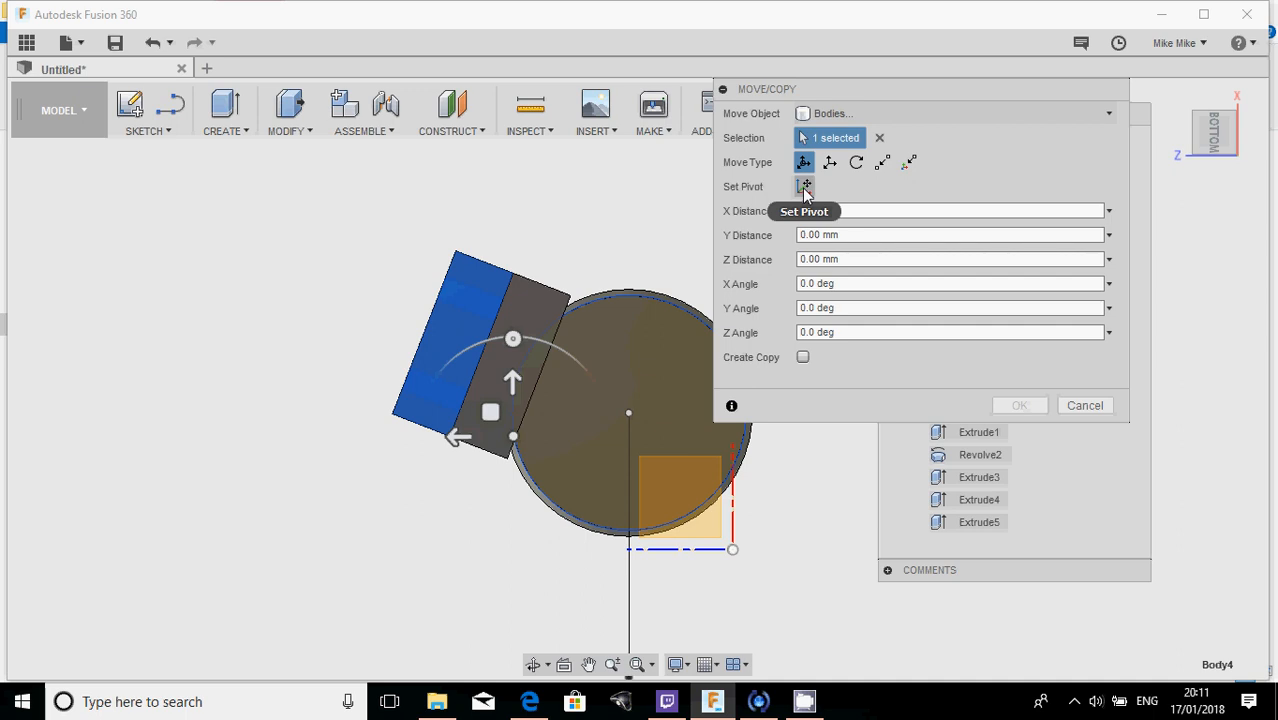
pyautogui.click(804, 187)
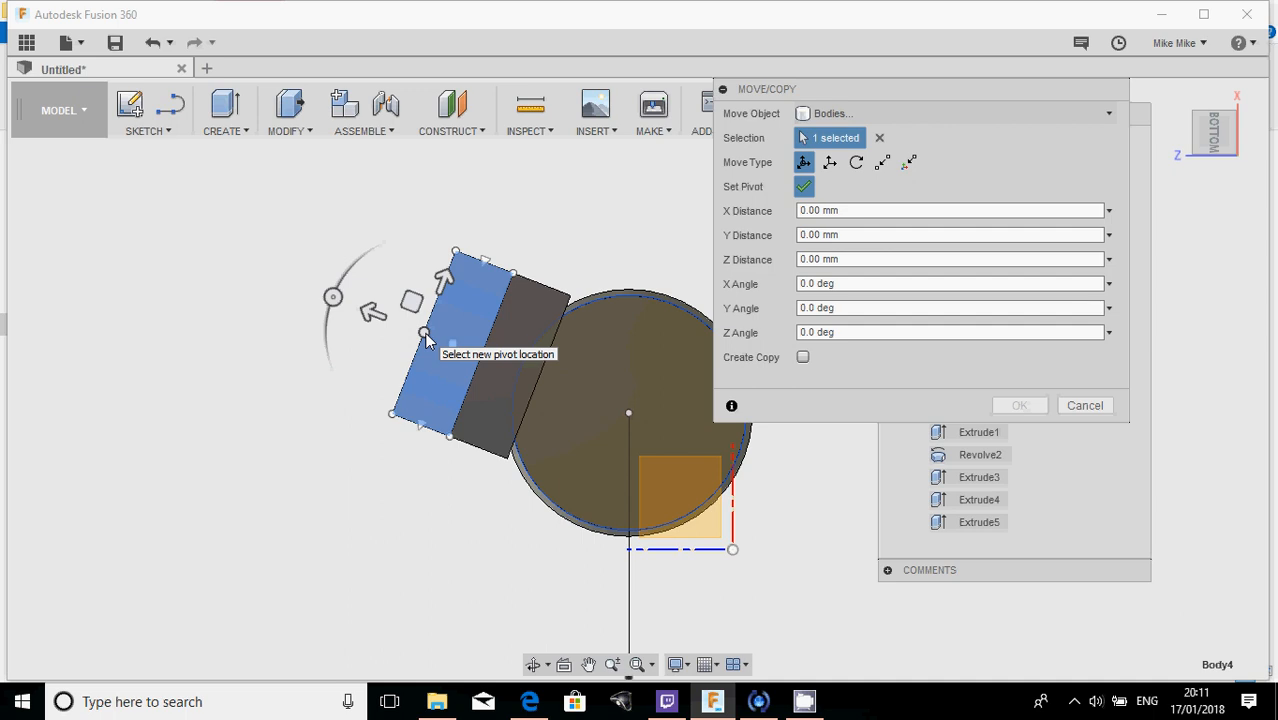
pyautogui.click(806, 188)
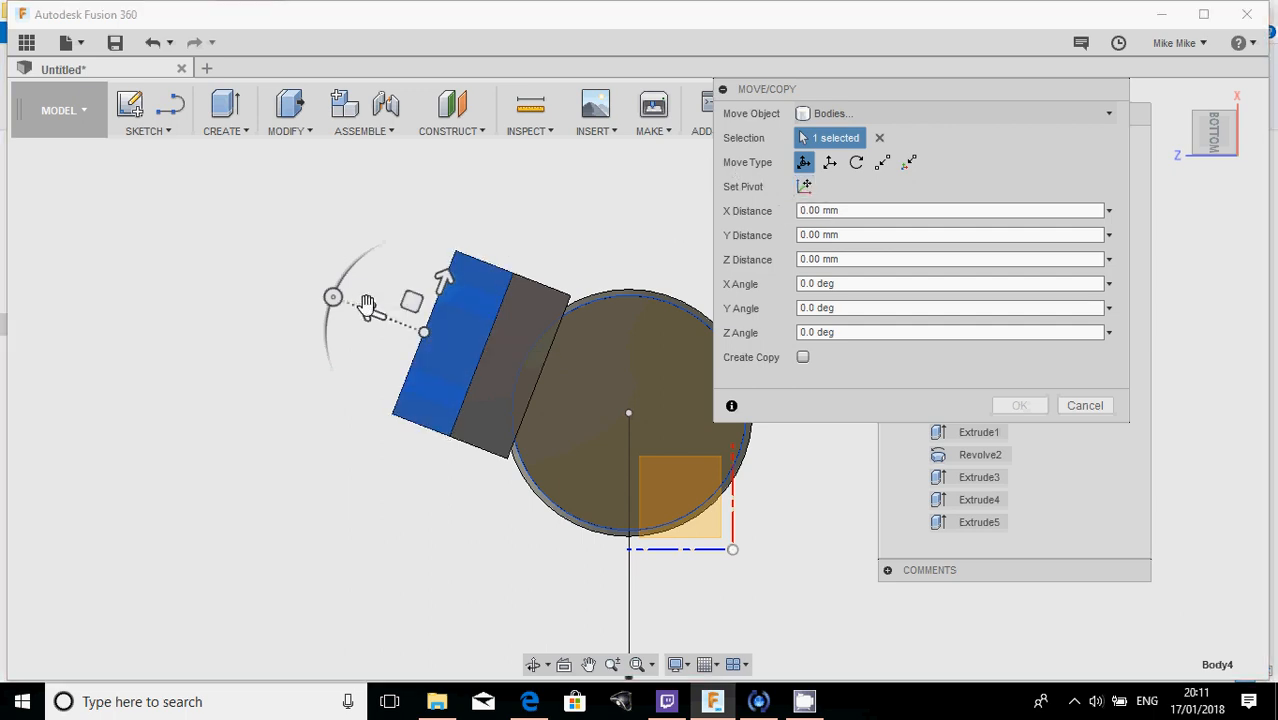
# - Move the leg through to the opposite side of the cylindrical body with a Y distance of -54 mm
pyautogui.moveTo(367, 310); pyautogui.dragTo(545, 387)
pyautogui.moveTo(478, 311); pyautogui.dragTo(327, 264, button='middle')
pyautogui.moveTo(393, 342); pyautogui.dragTo(503, 362)
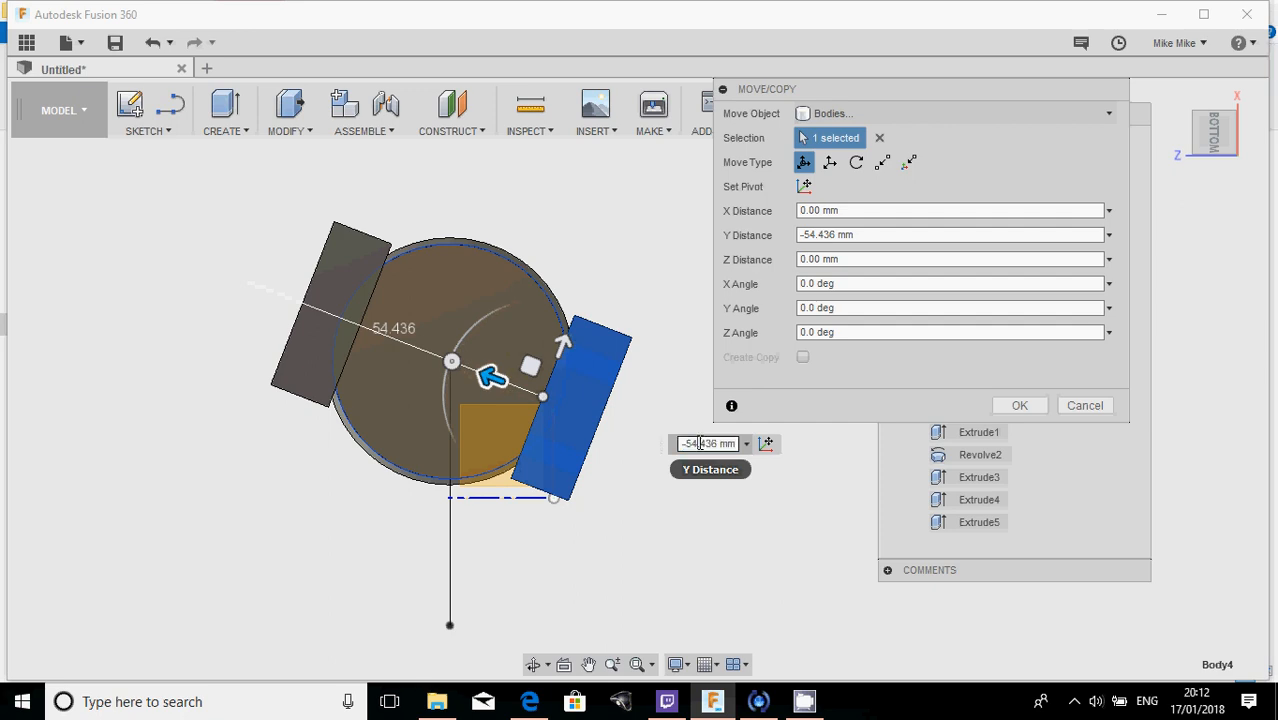
pyautogui.moveTo(700, 443); pyautogui.dragTo(802, 447)
pyautogui.press('Return')
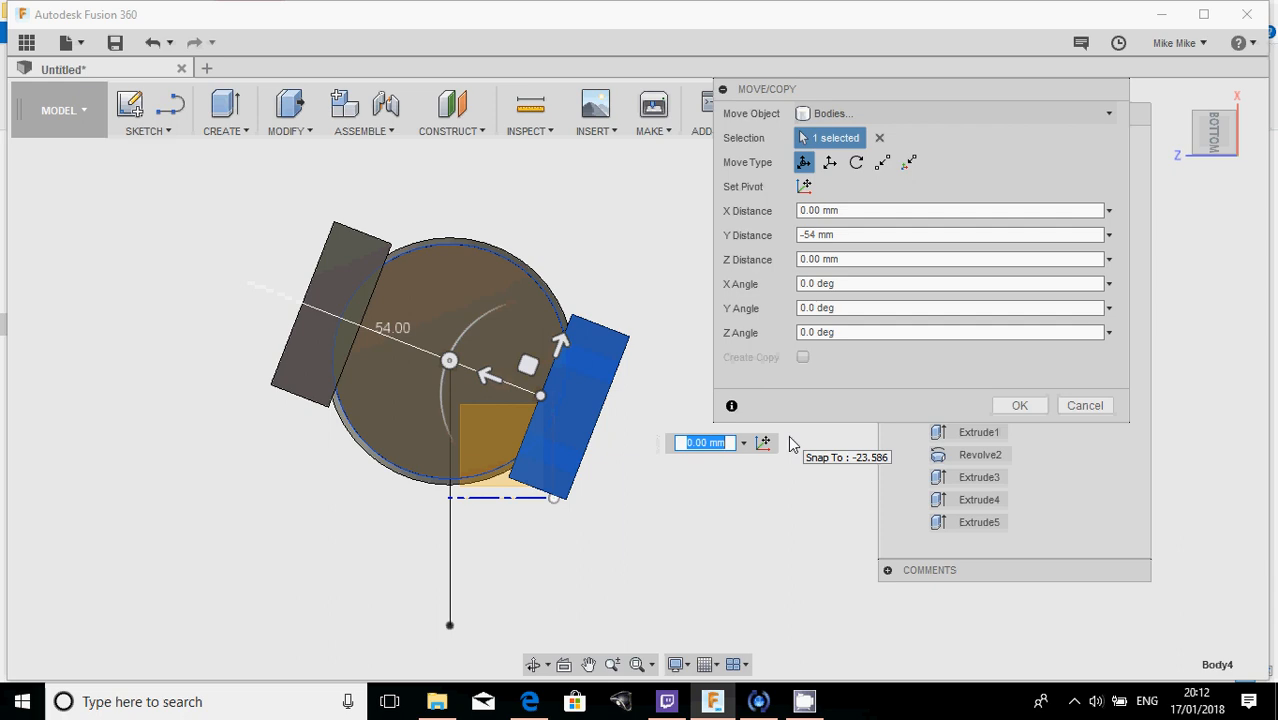
pyautogui.press('Tab')
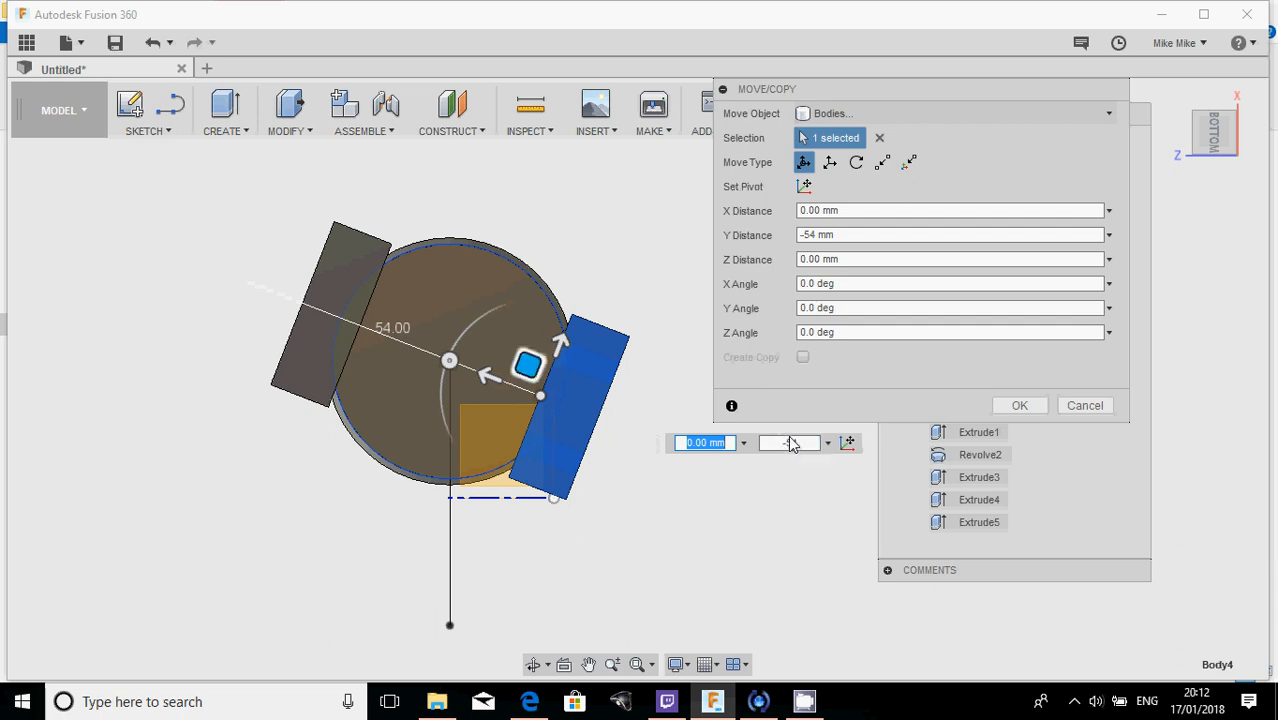
pyautogui.click(1016, 406)
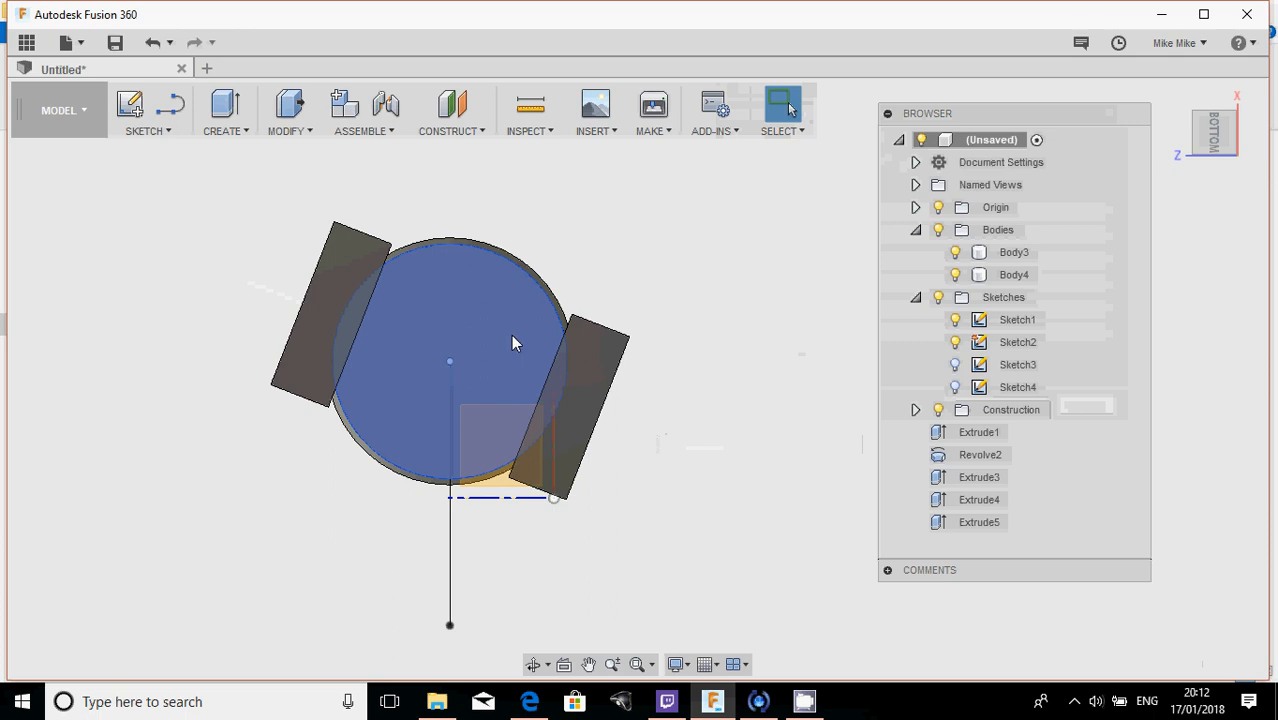
# - Examine both legs around the robot, switching the visibility of Body3 and Body4 off and on to check each body
pyautogui.click(595, 340)
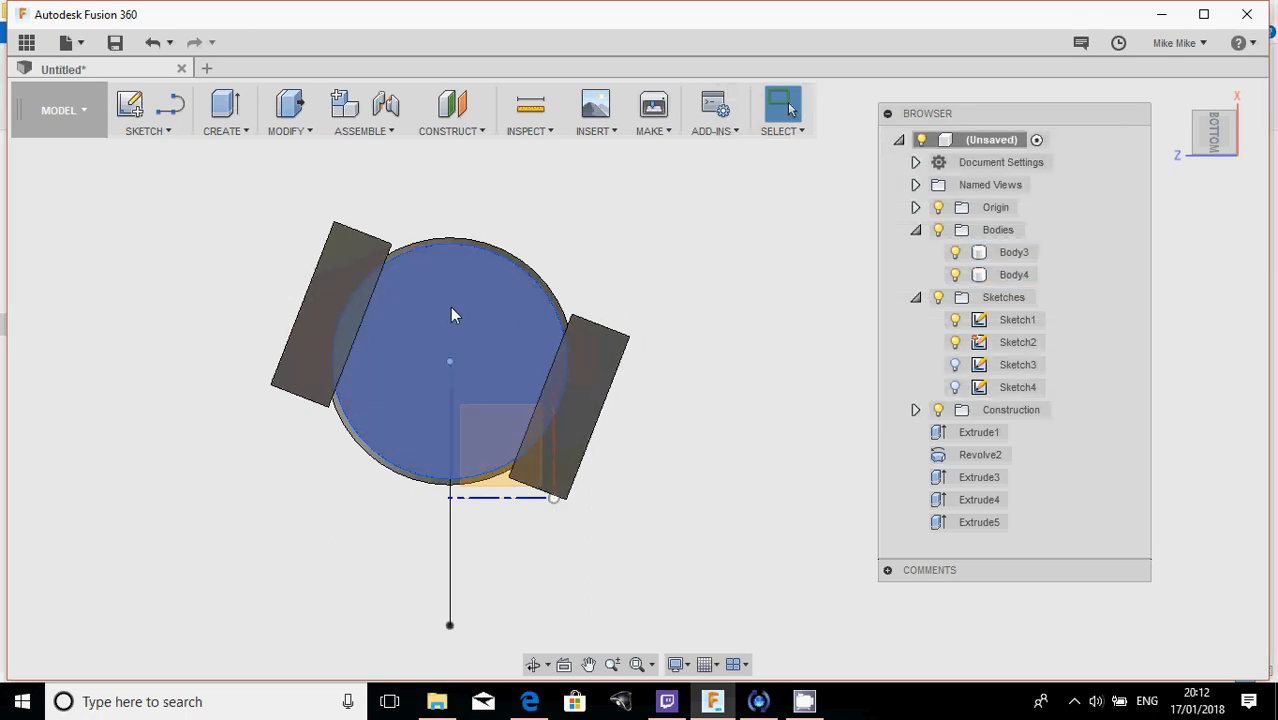
pyautogui.moveTo(469, 334); pyautogui.dragTo(822, 363, button='middle')
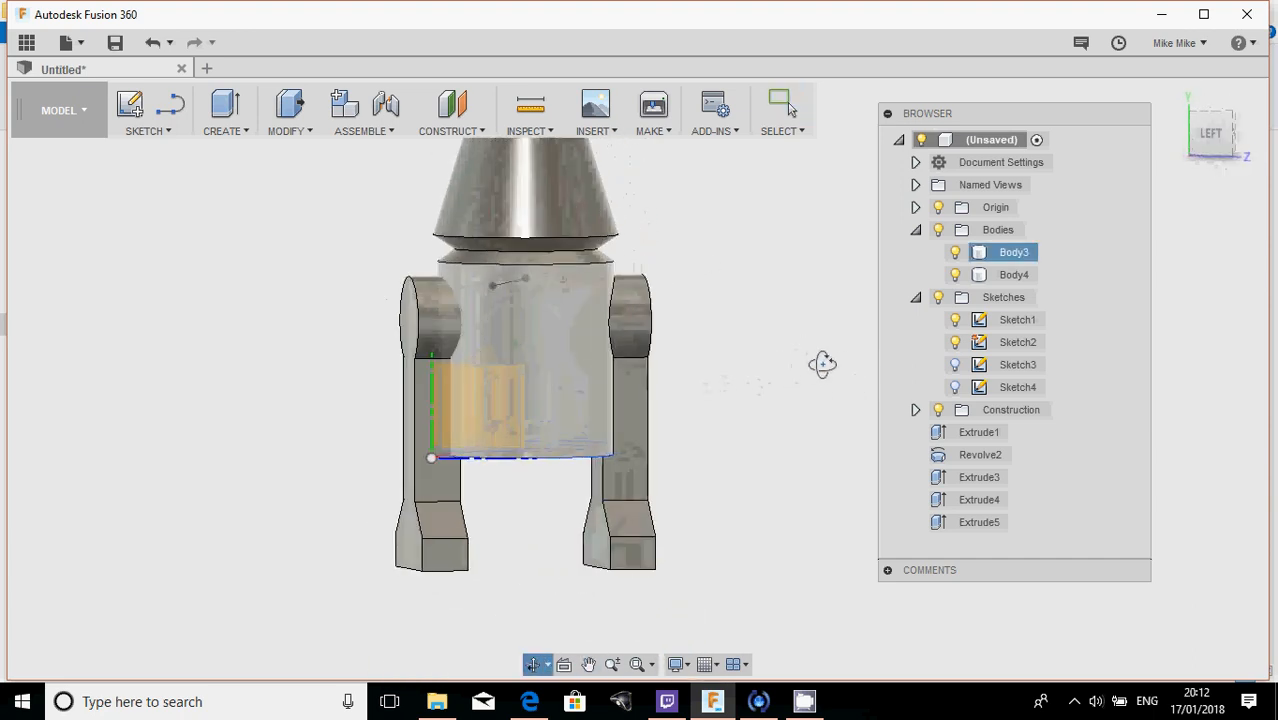
pyautogui.press('Escape')
pyautogui.click(956, 253)
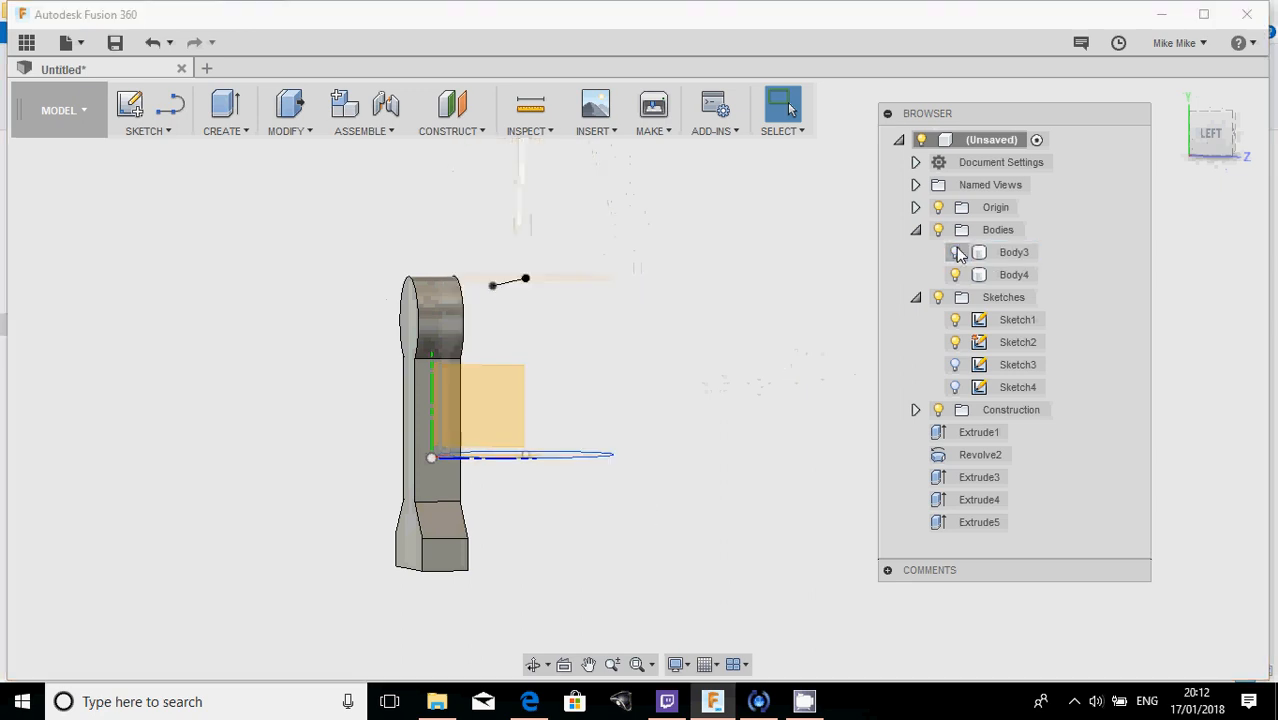
pyautogui.click(957, 253)
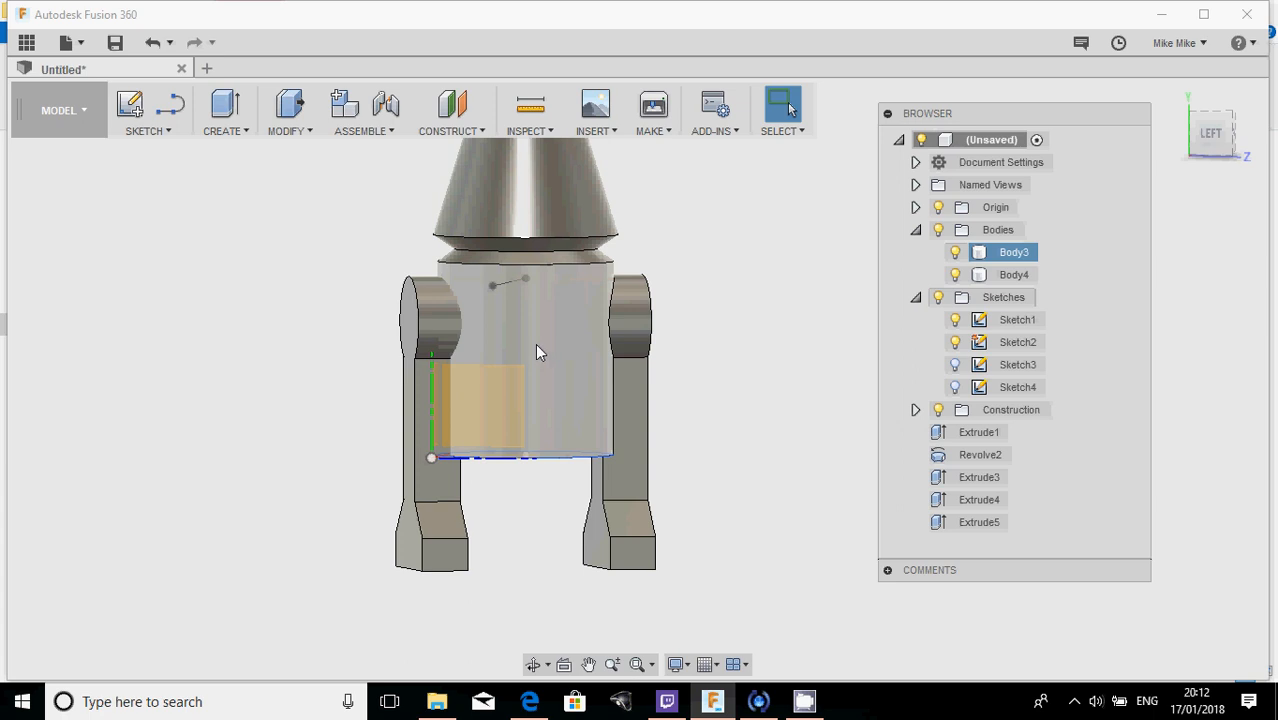
pyautogui.click(955, 275)
pyautogui.click(955, 275)
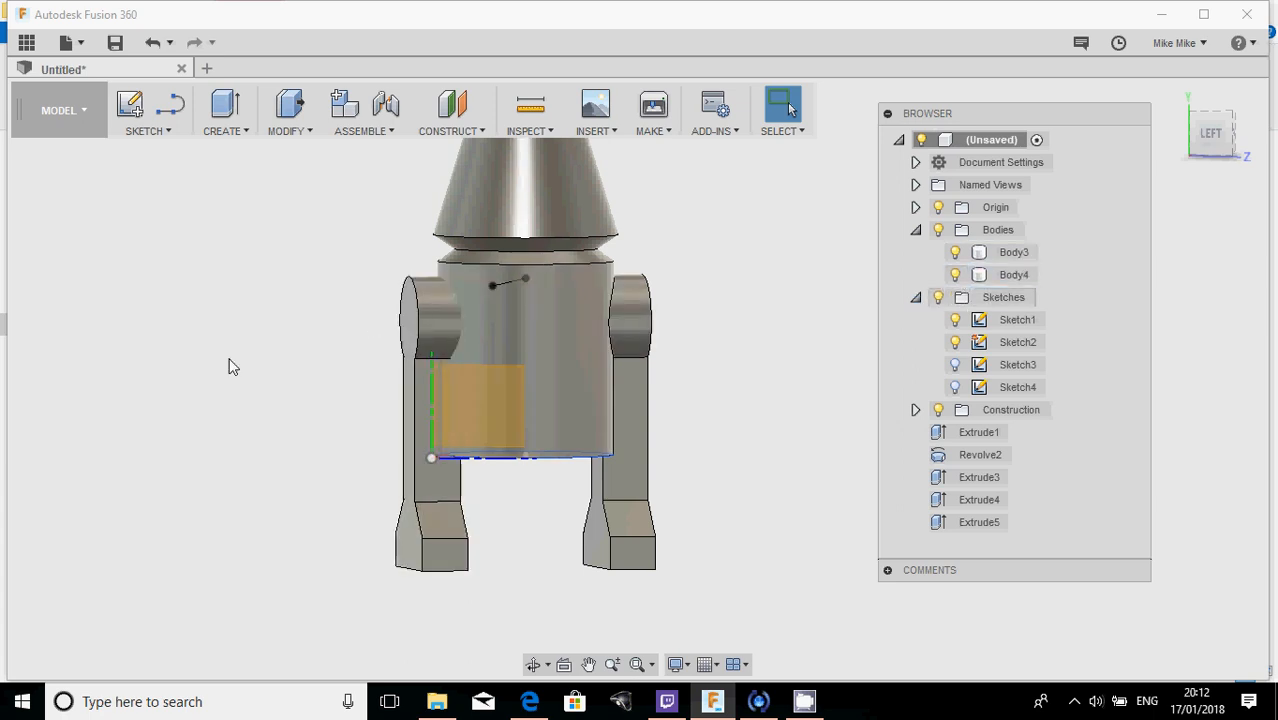
pyautogui.keyDown('shift'); pyautogui.moveTo(330, 352); pyautogui.dragTo(420, 385, button='middle'); pyautogui.keyUp('shift')
pyautogui.keyDown('shift'); pyautogui.moveTo(566, 374); pyautogui.dragTo(520, 318, button='middle'); pyautogui.keyUp('shift')
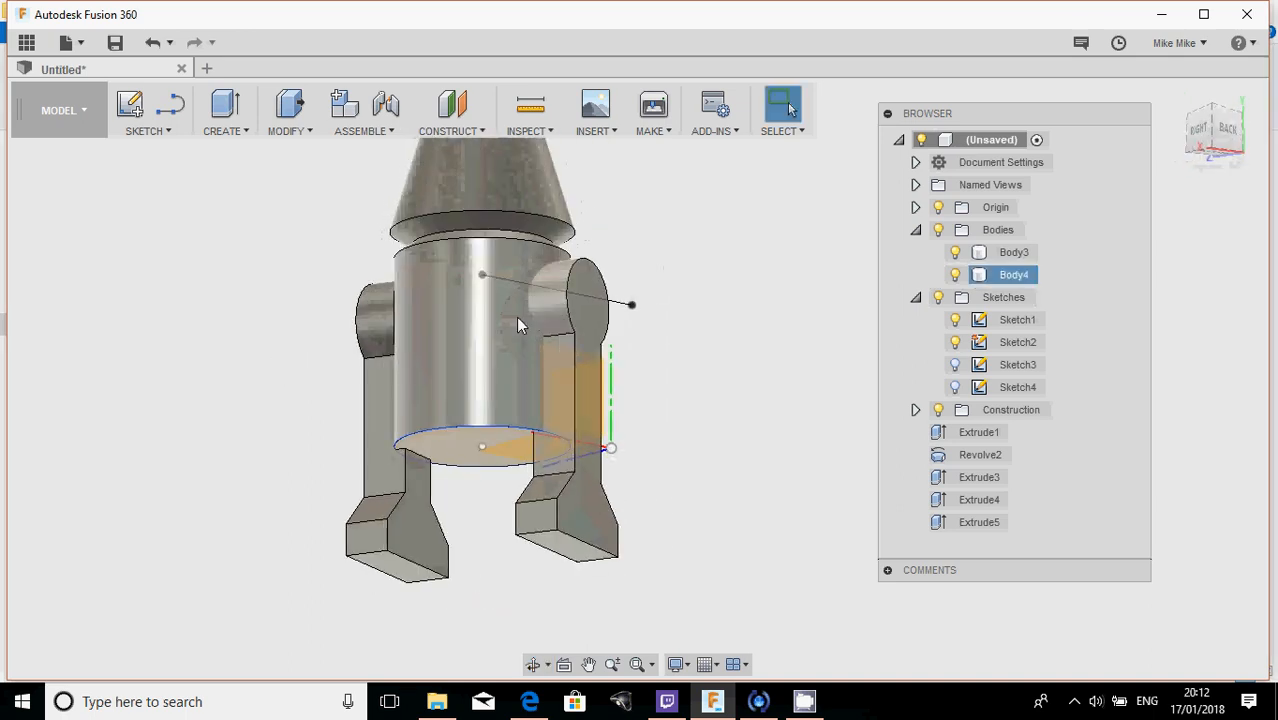
# - Combine the main robot body with the separate leg using the Join operation, and check the joined body by hiding and showing it
pyautogui.click(288, 132)
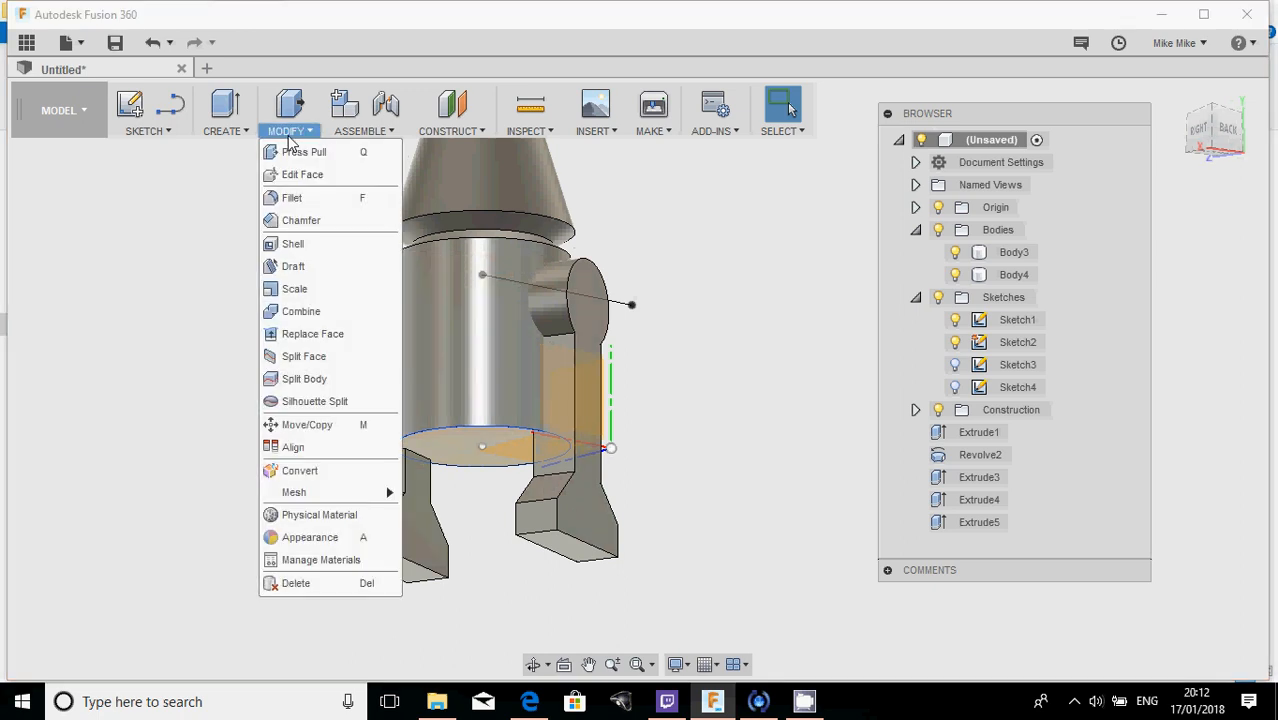
pyautogui.click(710, 215)
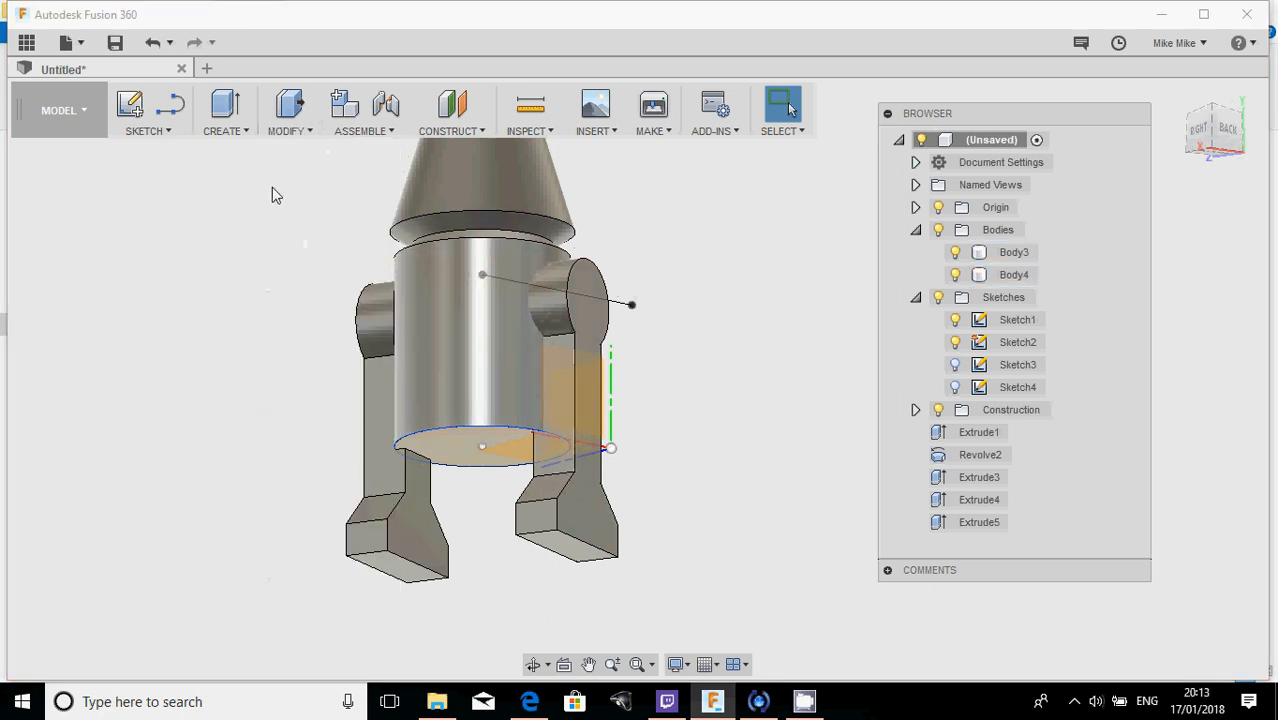
pyautogui.click(285, 134)
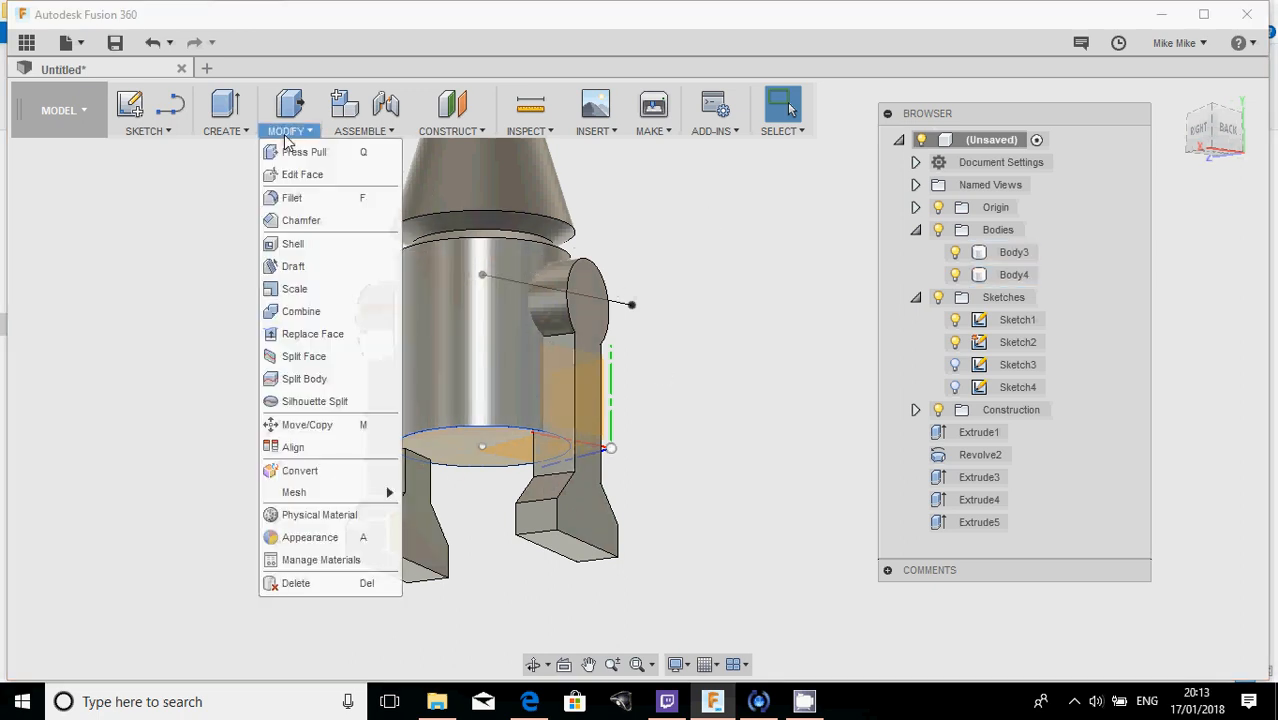
pyautogui.click(303, 312)
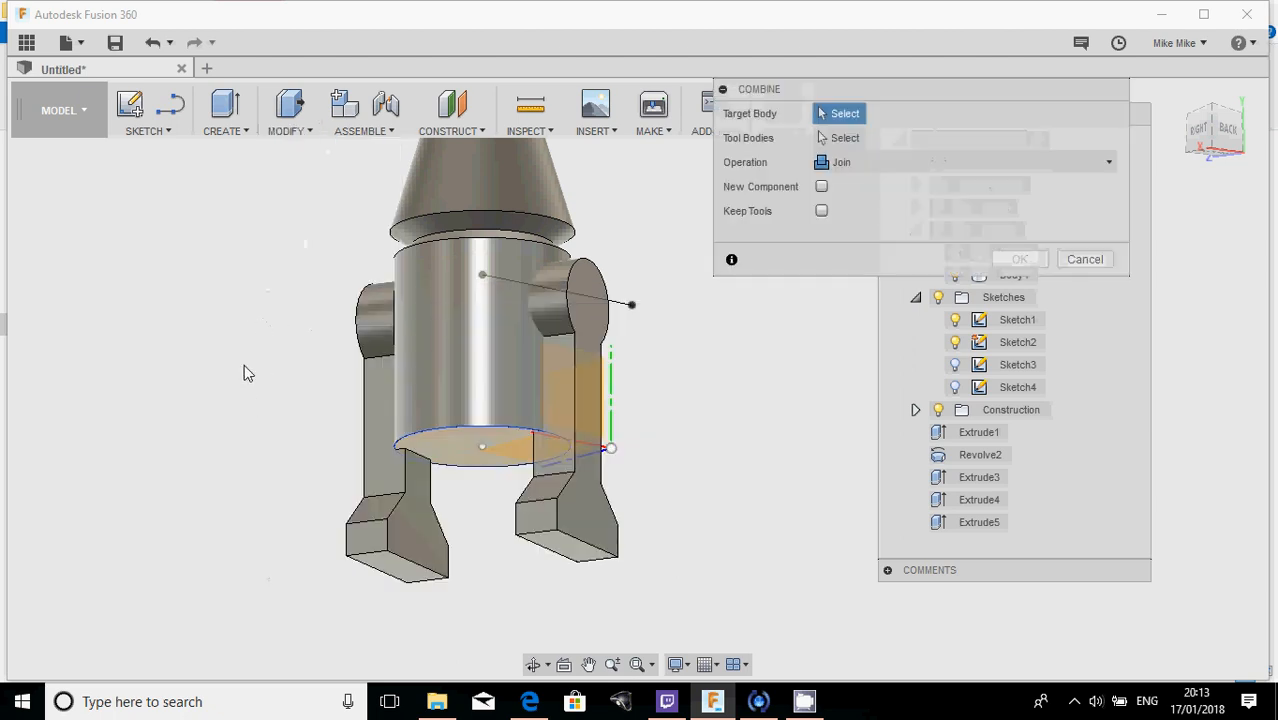
pyautogui.click(384, 340)
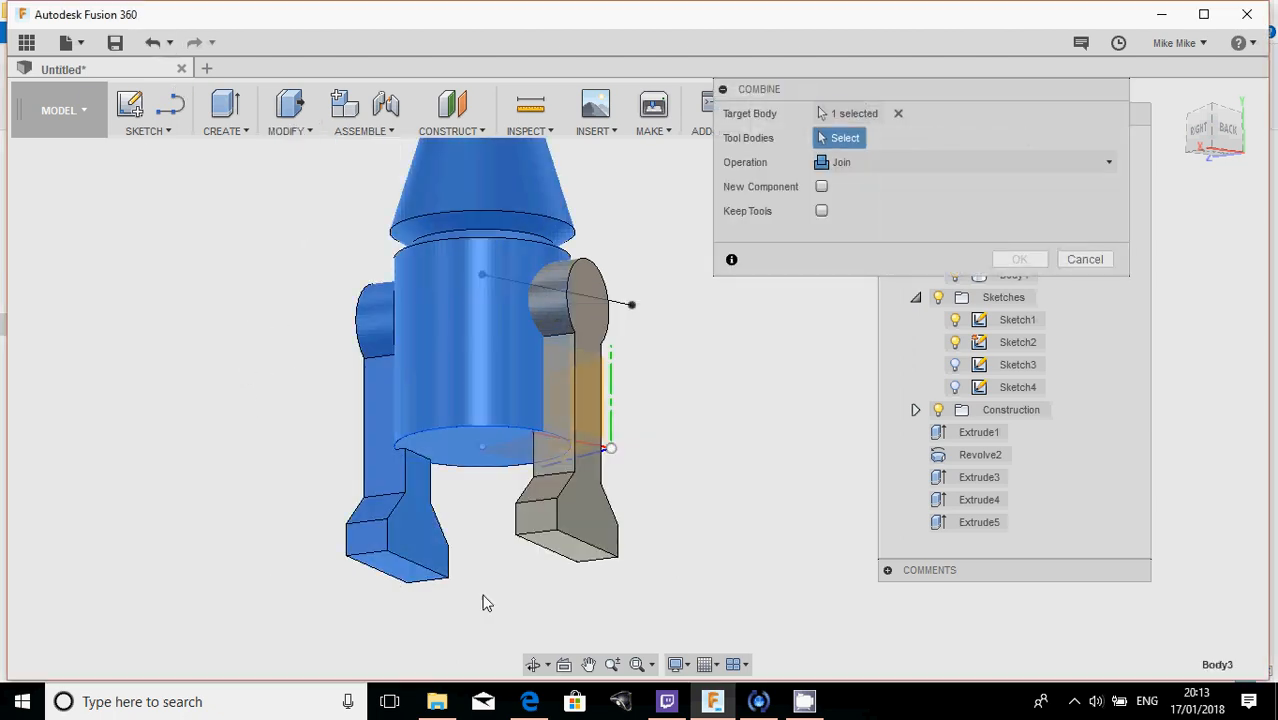
pyautogui.click(555, 549)
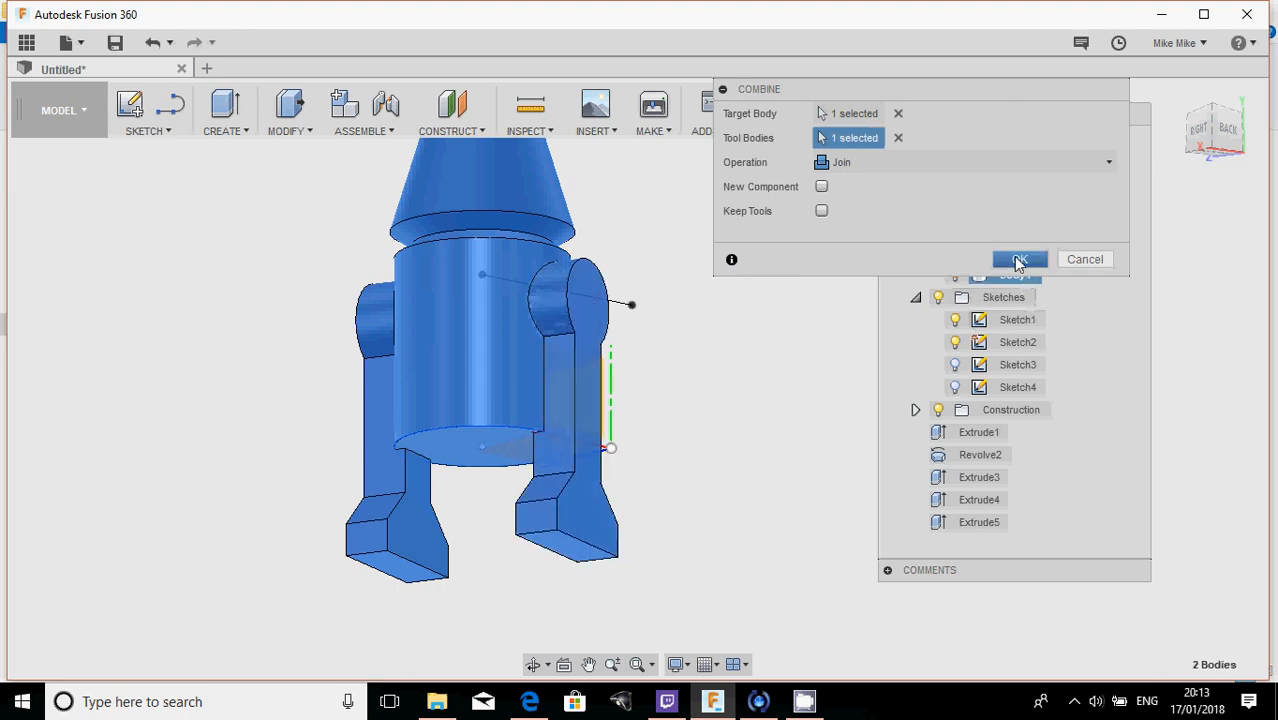
pyautogui.click(1019, 260)
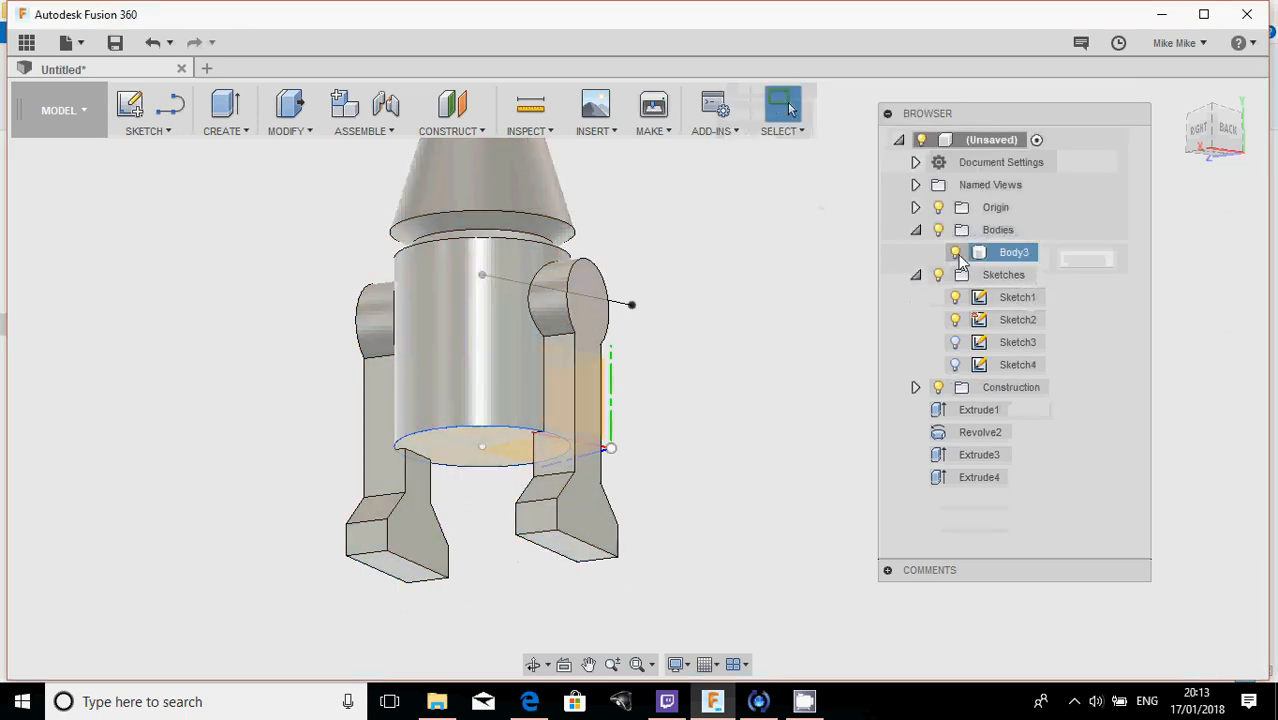
pyautogui.click(955, 252)
pyautogui.click(955, 252)
# - Rename the combined body as Robot
pyautogui.scroll(-2, 700, 345)
pyautogui.keyDown('shift'); pyautogui.moveTo(700, 345); pyautogui.dragTo(788, 356, button='middle'); pyautogui.keyUp('shift')
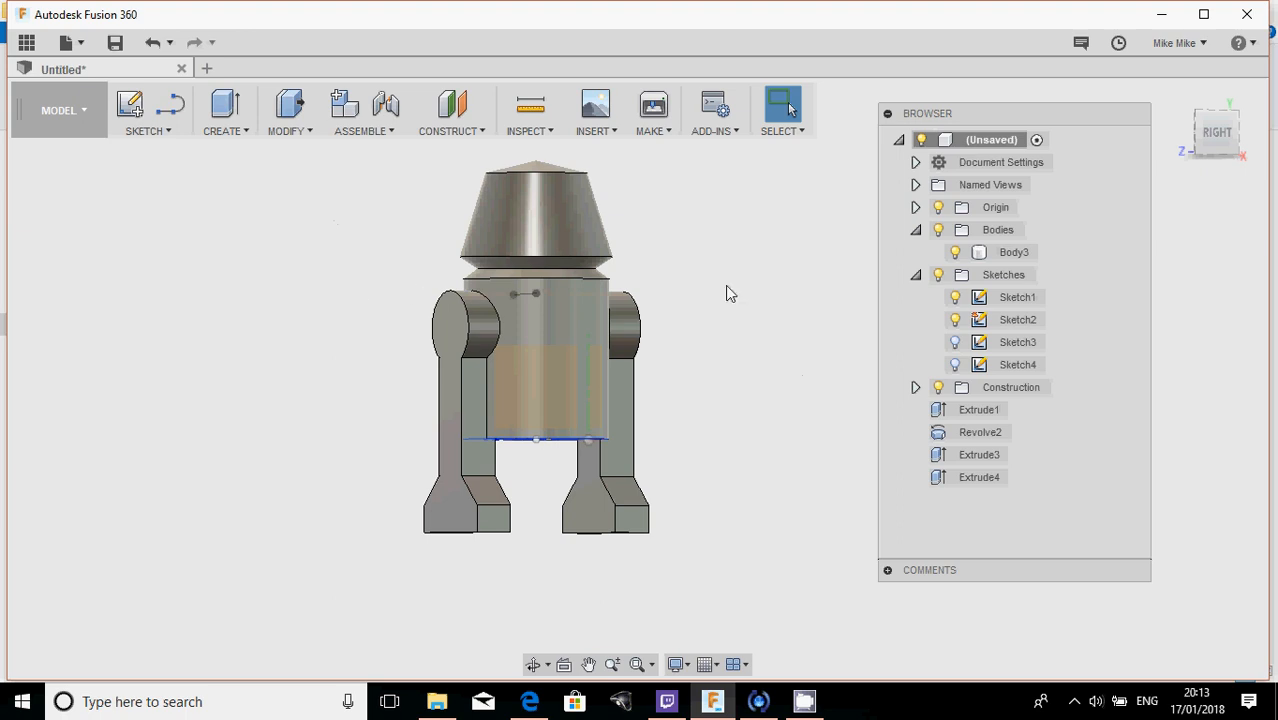
pyautogui.keyDown('shift'); pyautogui.moveTo(815, 289); pyautogui.dragTo(772, 321, button='middle'); pyautogui.keyUp('shift')
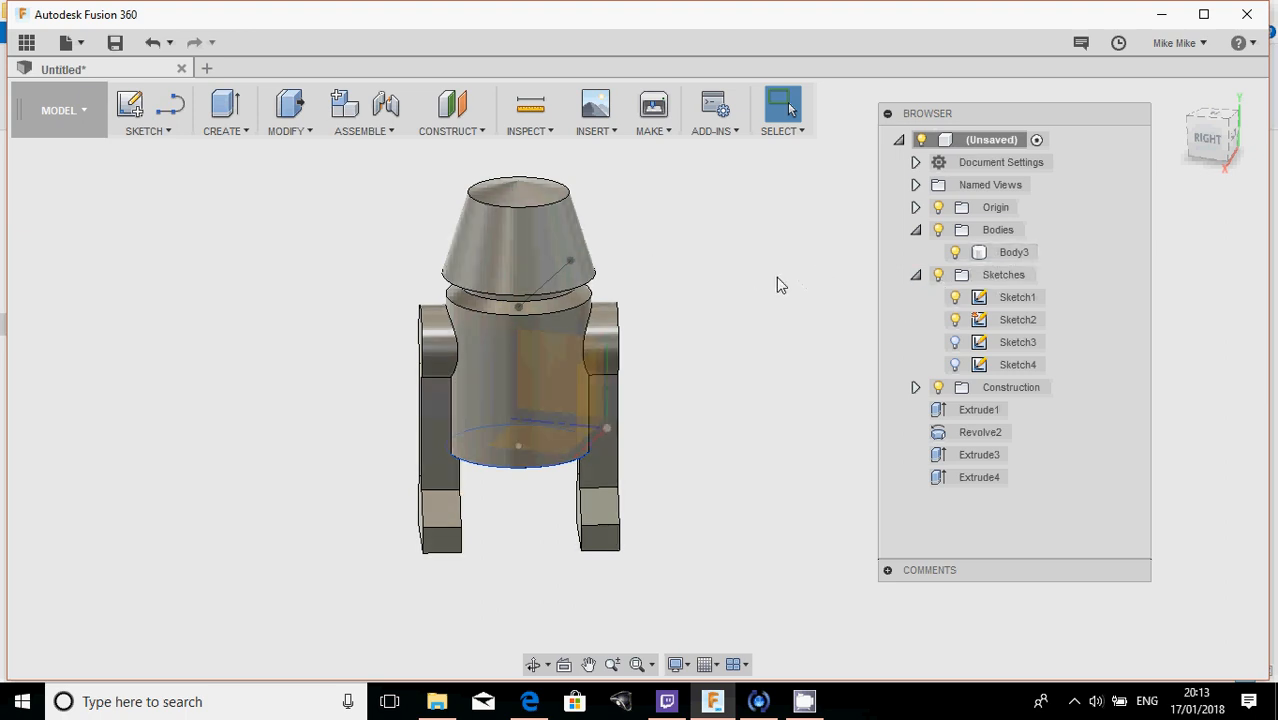
pyautogui.moveTo(950, 118); pyautogui.dragTo(941, 110)
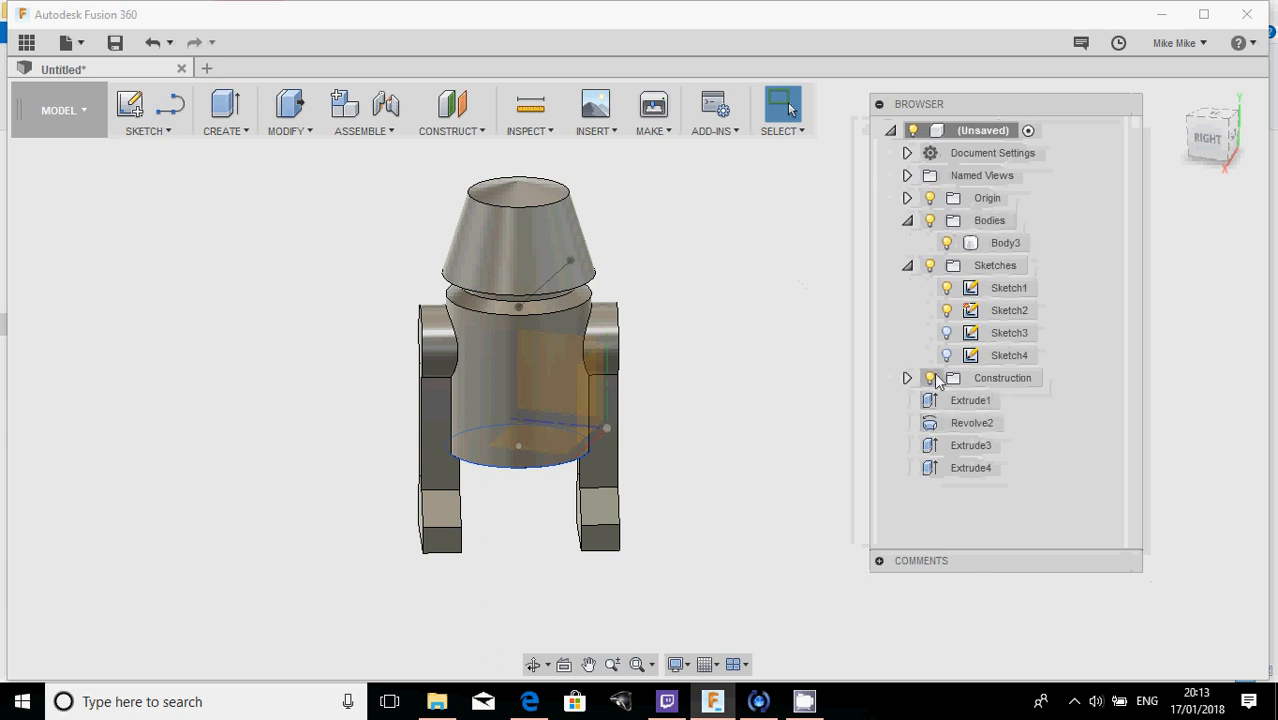
pyautogui.click(995, 248)
pyautogui.doubleClick(993, 248)
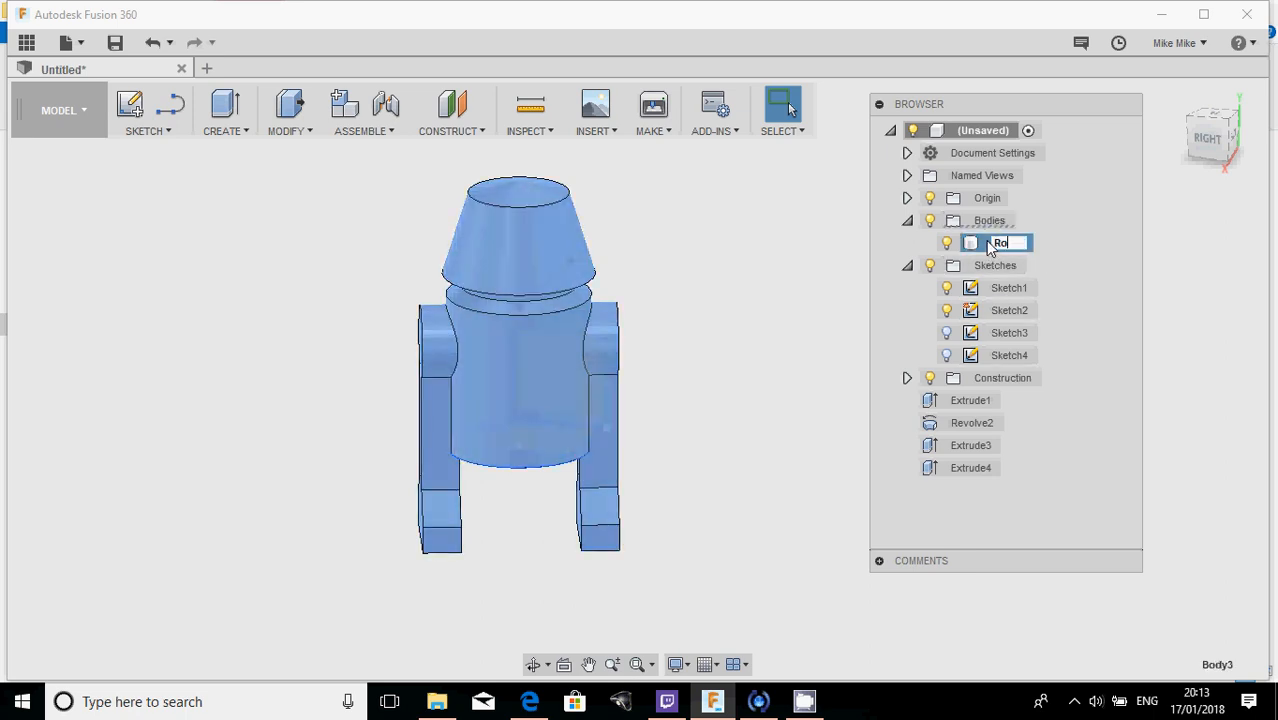
pyautogui.press('Return')
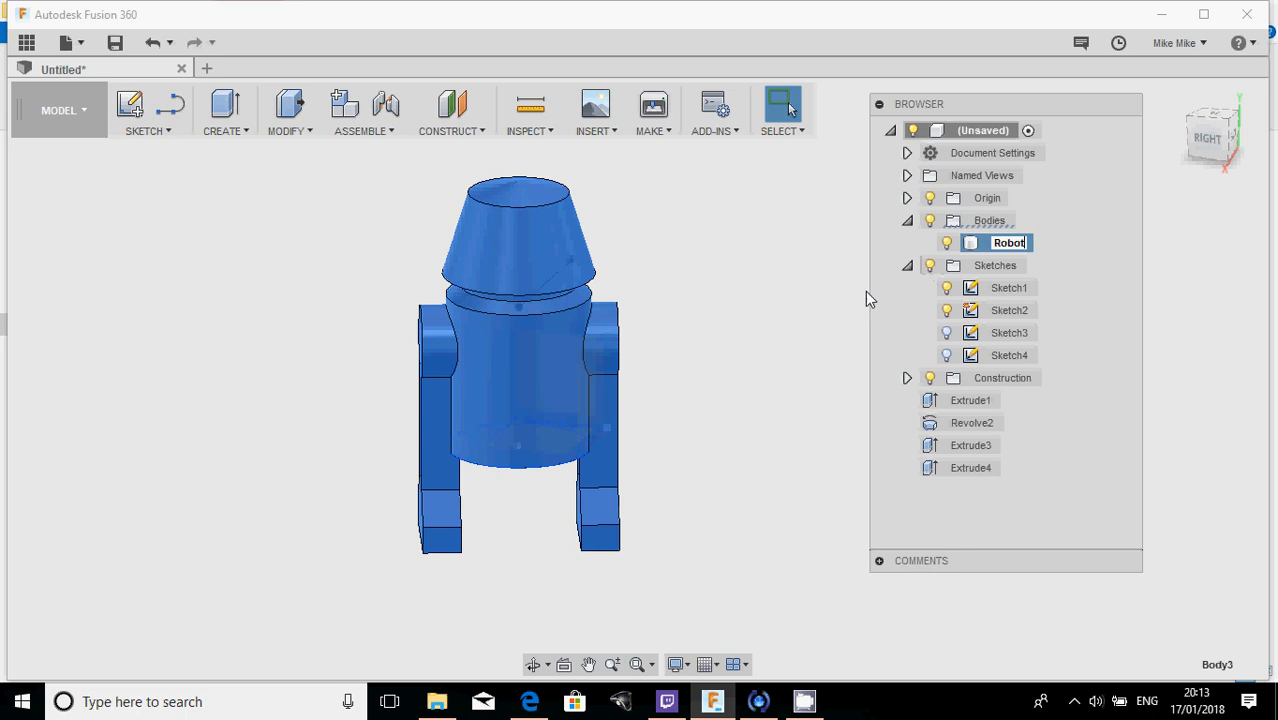
# - Delete the four sketches, Sketch1 through Sketch4, from the design
pyautogui.click(1021, 288)
pyautogui.keyDown('shift'); pyautogui.click(991, 357); pyautogui.keyUp('shift')
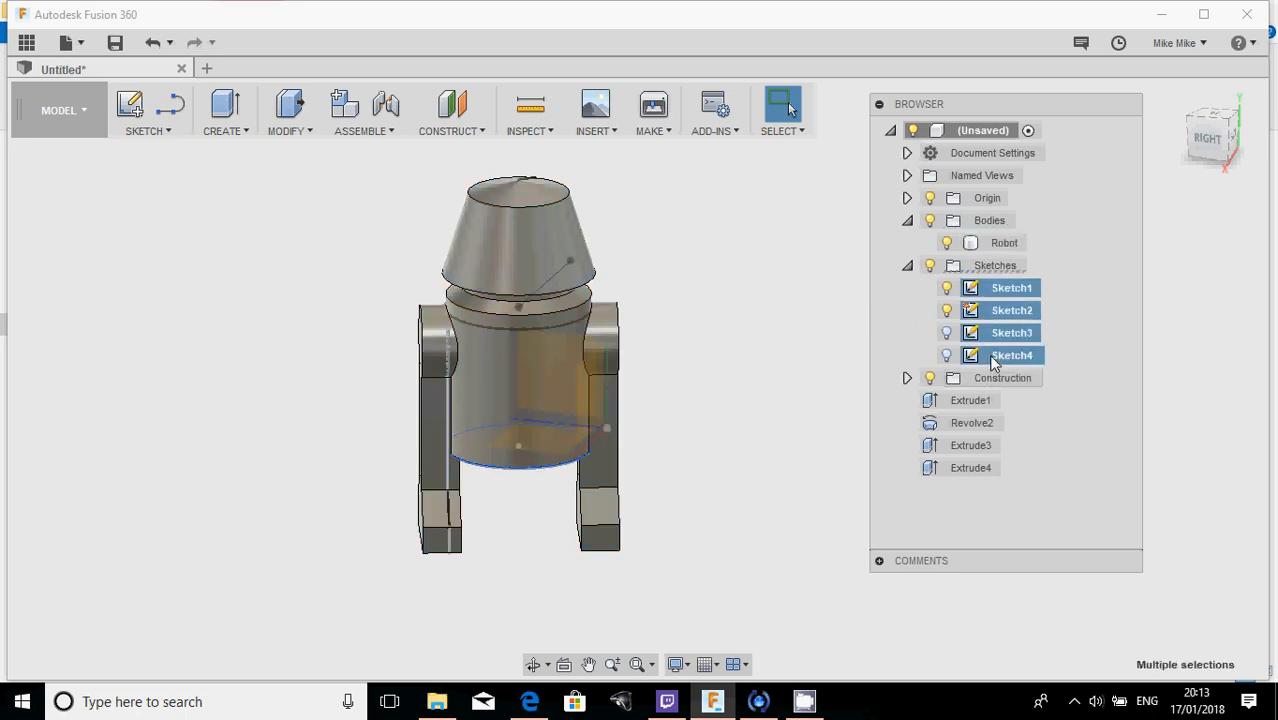
pyautogui.press('Delete')
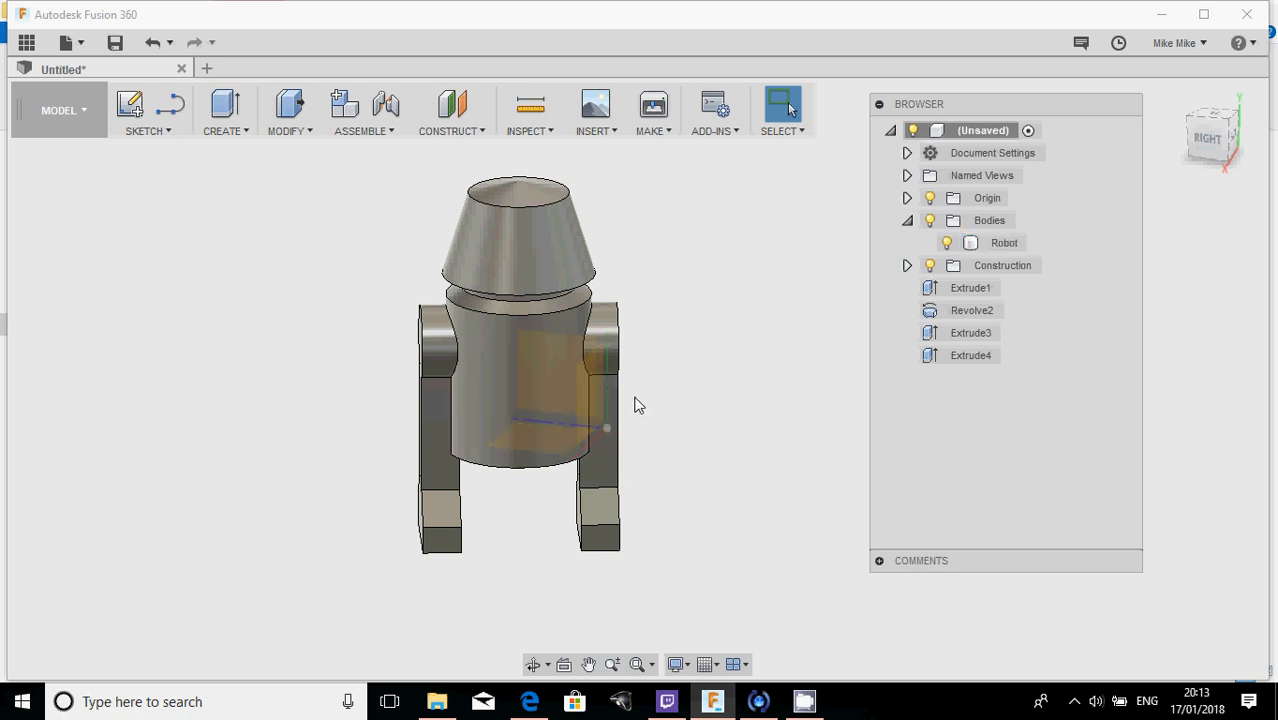
pyautogui.scroll(-2, 615, 390)
pyautogui.keyDown('shift'); pyautogui.moveTo(615, 390); pyautogui.dragTo(590, 292, button='middle'); pyautogui.keyUp('shift')
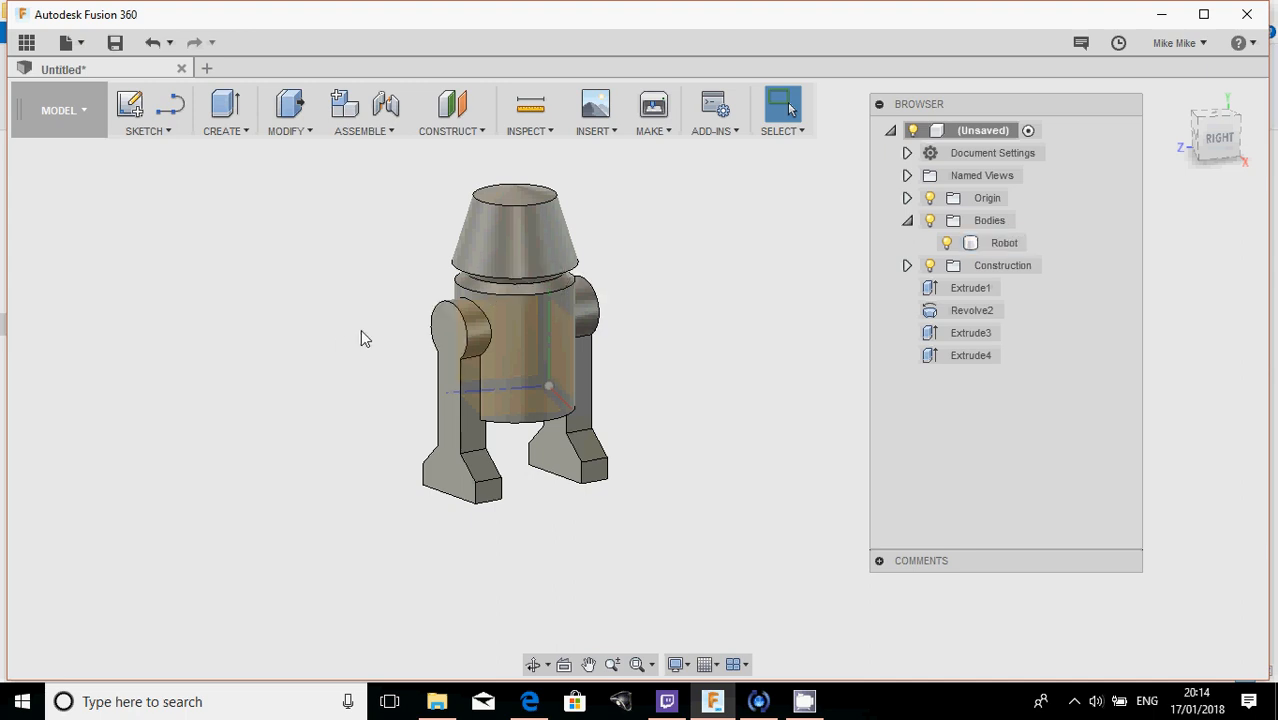
# - Examine the joined Robot body from several angles and distances, checking the head, torso and both legs
pyautogui.keyDown('shift'); pyautogui.moveTo(401, 366); pyautogui.dragTo(545, 296, button='middle'); pyautogui.keyUp('shift')
pyautogui.keyDown('shift'); pyautogui.moveTo(690, 308); pyautogui.dragTo(615, 398, button='middle'); pyautogui.keyUp('shift')
pyautogui.keyDown('shift'); pyautogui.moveTo(628, 305); pyautogui.dragTo(590, 243, button='middle'); pyautogui.keyUp('shift')
pyautogui.keyDown('shift'); pyautogui.moveTo(705, 377); pyautogui.dragTo(697, 325, button='middle'); pyautogui.keyUp('shift')
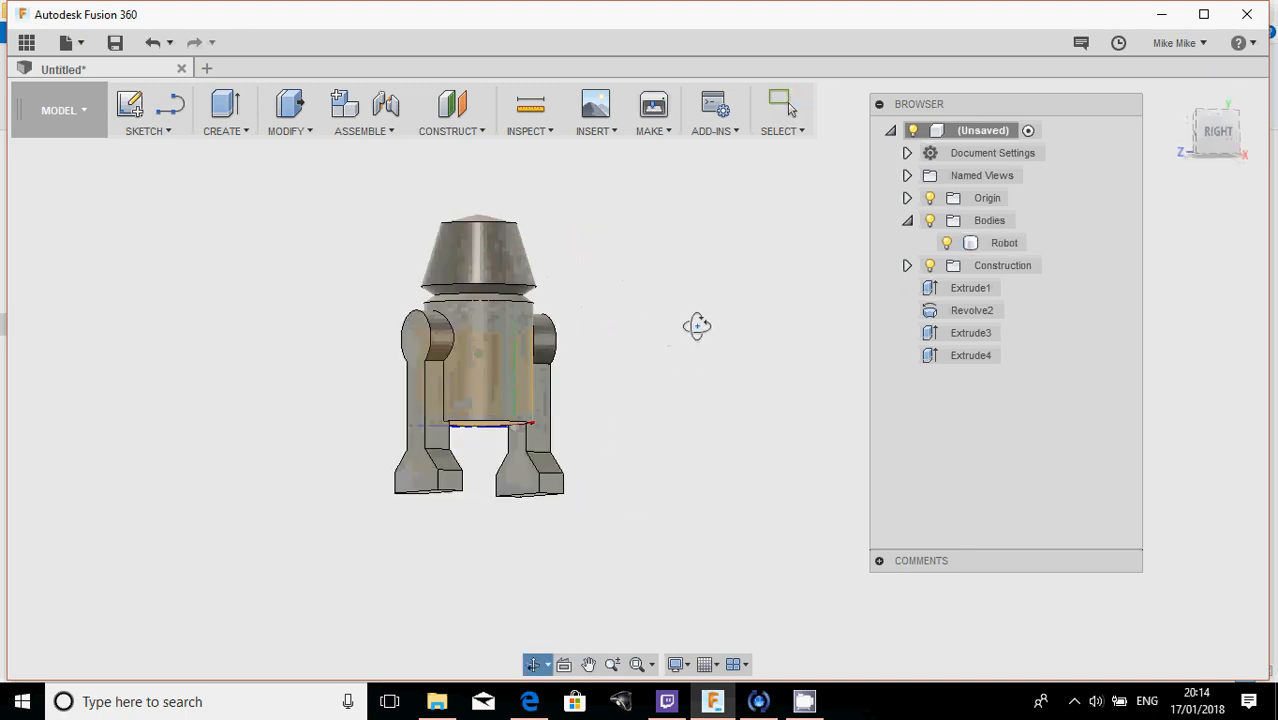
pyautogui.click(1002, 243)
pyautogui.click(580, 357)
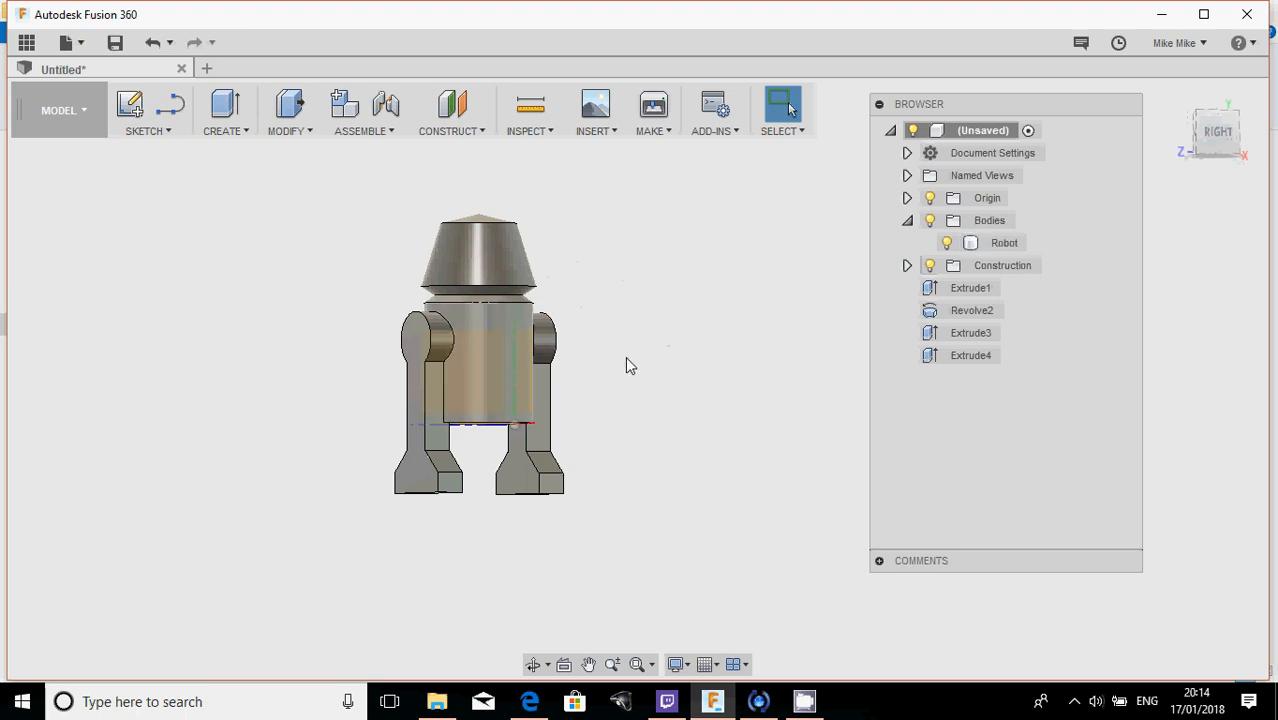
pyautogui.keyDown('shift'); pyautogui.moveTo(625, 358); pyautogui.dragTo(582, 362, button='middle'); pyautogui.keyUp('shift')
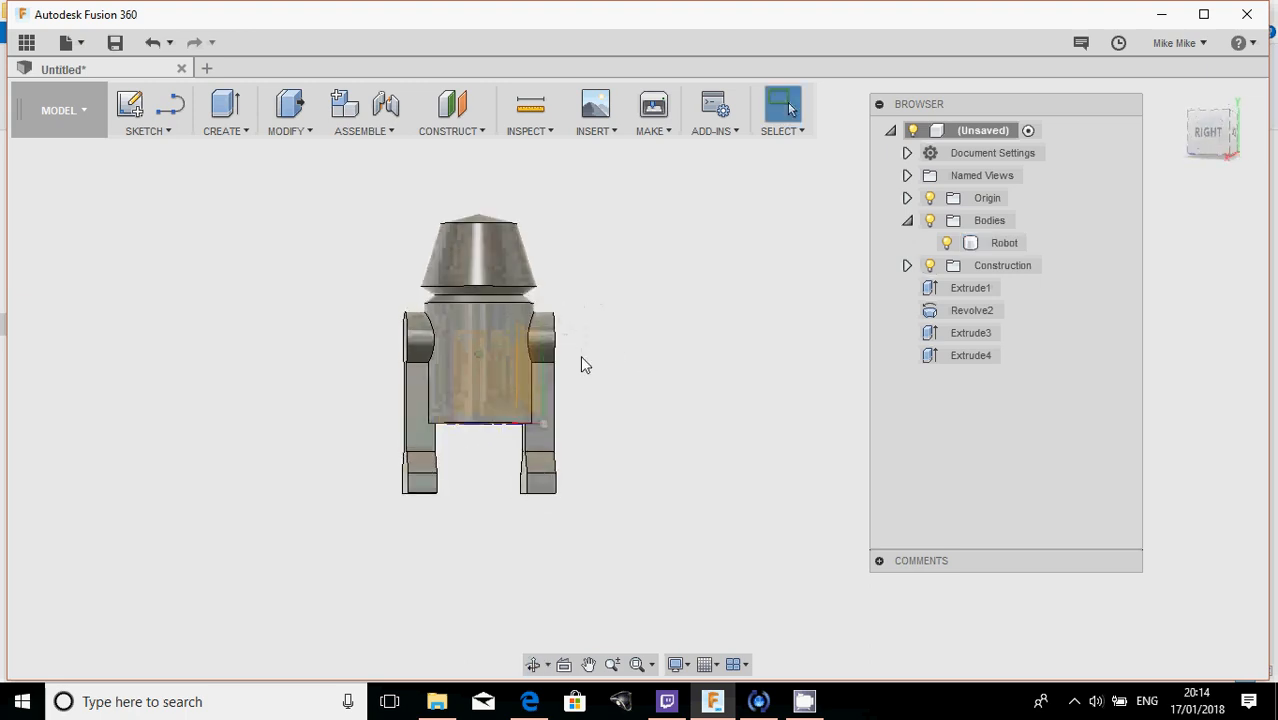
pyautogui.keyDown('shift'); pyautogui.moveTo(470, 508); pyautogui.dragTo(456, 531, button='middle'); pyautogui.keyUp('shift')
pyautogui.keyDown('shift'); pyautogui.moveTo(443, 460); pyautogui.dragTo(453, 271, button='middle'); pyautogui.keyUp('shift')
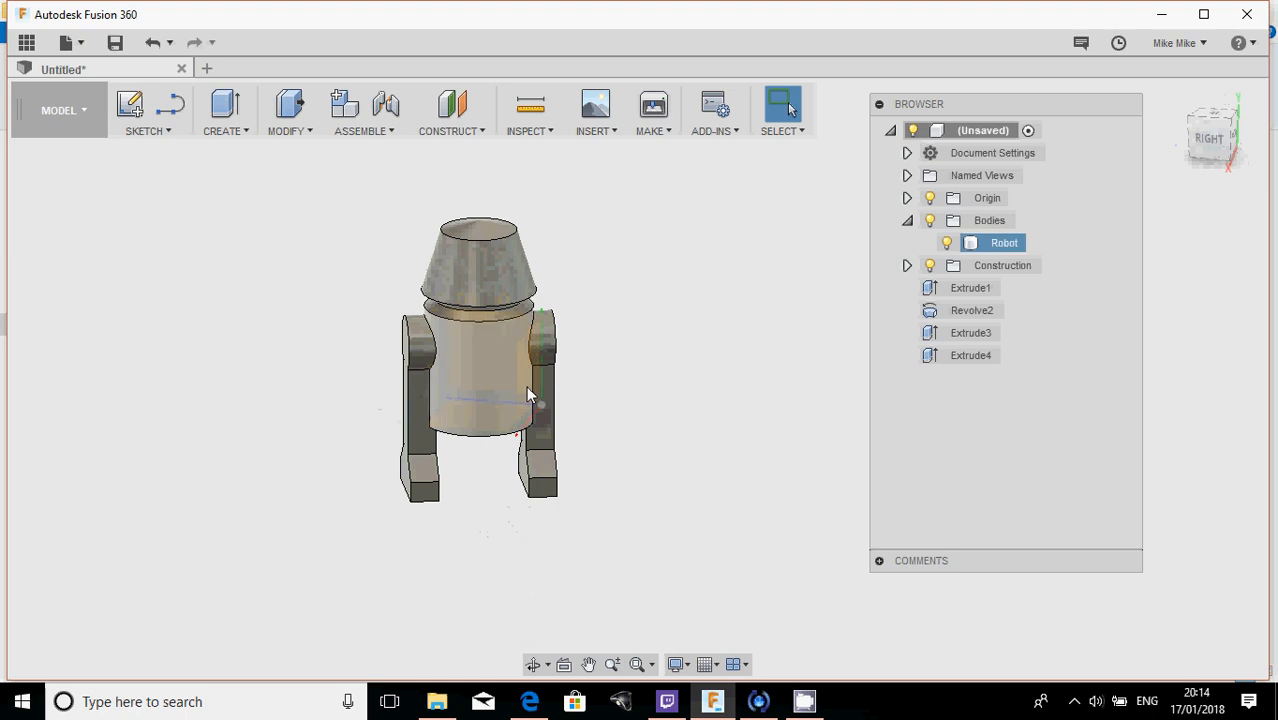
pyautogui.keyDown('shift'); pyautogui.moveTo(292, 366); pyautogui.dragTo(360, 364, button='middle'); pyautogui.keyUp('shift')
pyautogui.keyDown('shift'); pyautogui.moveTo(452, 322); pyautogui.dragTo(376, 357, button='middle'); pyautogui.keyUp('shift')
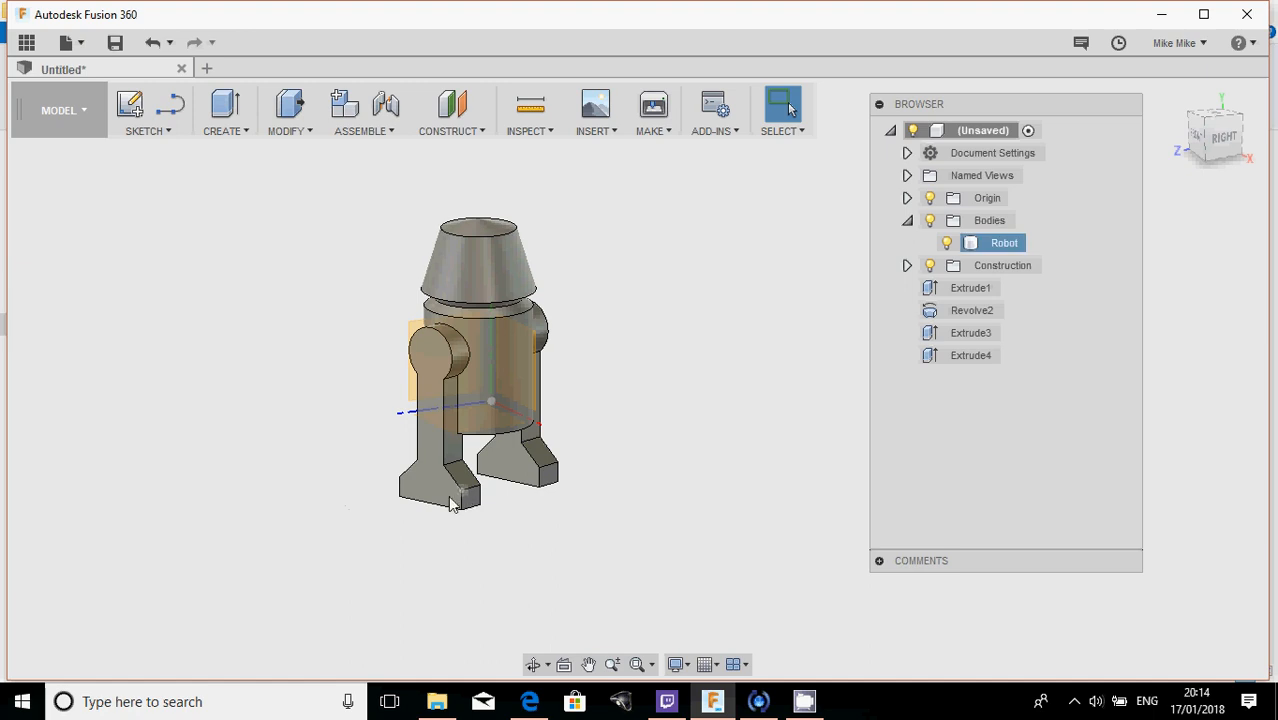
pyautogui.keyDown('shift'); pyautogui.moveTo(360, 512); pyautogui.dragTo(420, 470, button='middle'); pyautogui.keyUp('shift')
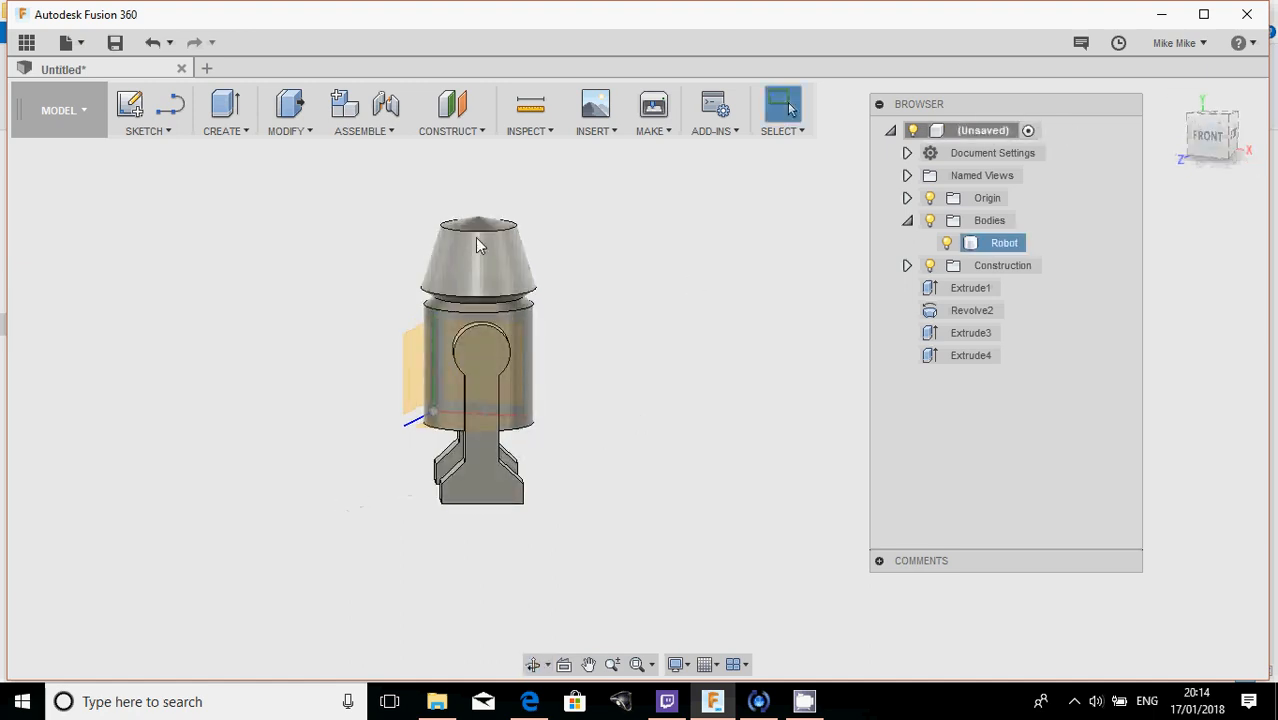
pyautogui.keyDown('shift'); pyautogui.moveTo(491, 486); pyautogui.dragTo(424, 402, button='middle'); pyautogui.keyUp('shift')
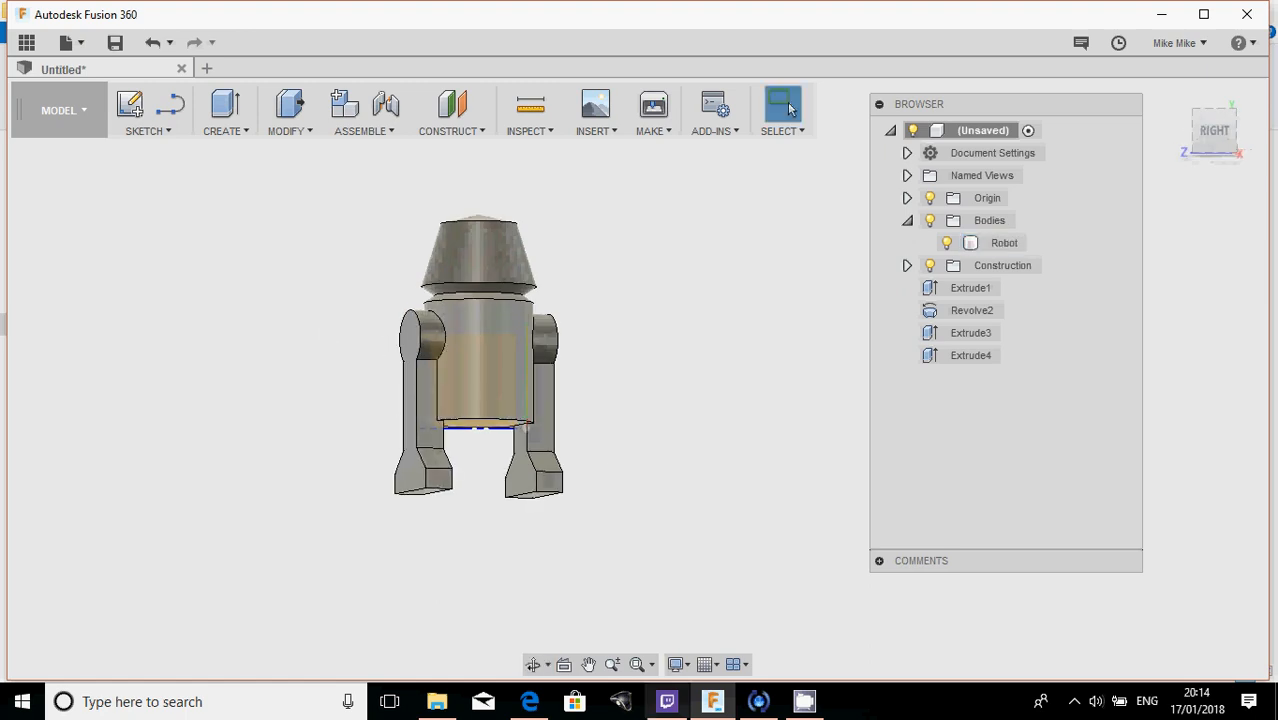
pyautogui.keyDown('shift'); pyautogui.moveTo(337, 476); pyautogui.dragTo(376, 485, button='middle'); pyautogui.keyUp('shift')
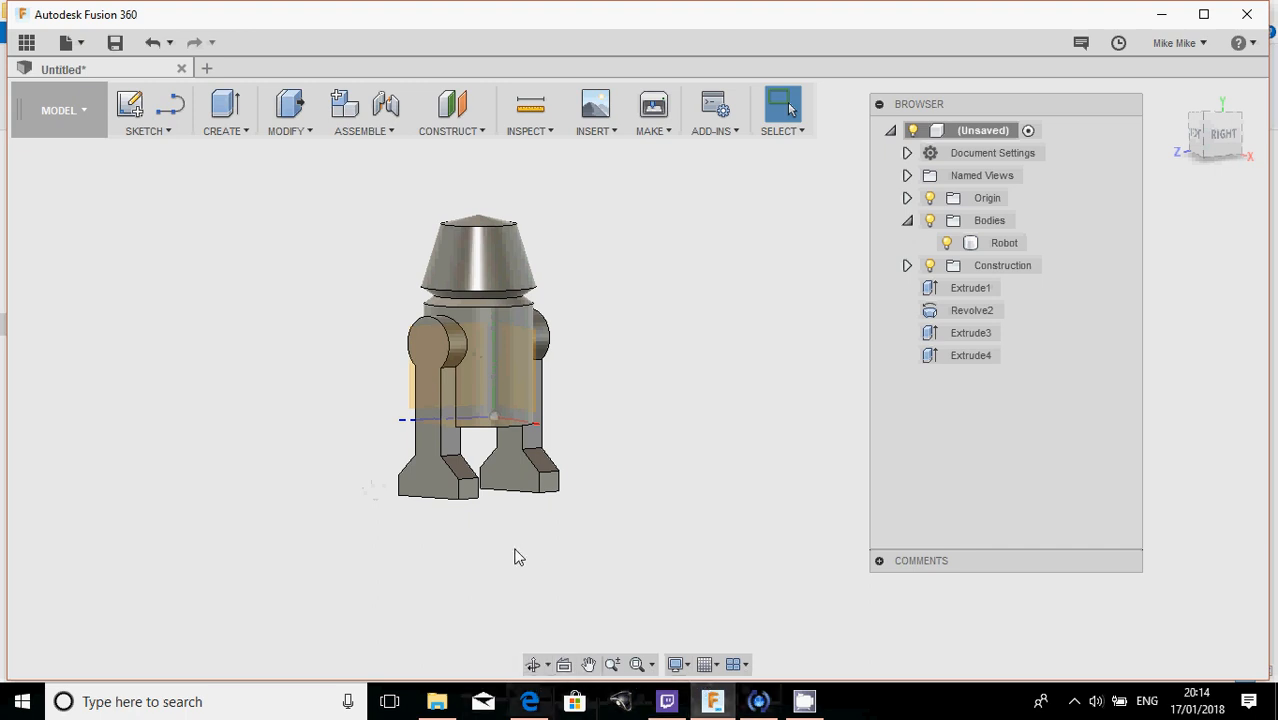
pyautogui.click(503, 435)
pyautogui.moveTo(527, 408)
pyautogui.keyDown('shift'); pyautogui.mouseDown(button='middle')
pyautogui.moveTo(476, 447)
pyautogui.moveTo(553, 362)
pyautogui.moveTo(502, 405)
pyautogui.mouseUp(button='middle'); pyautogui.keyUp('shift')
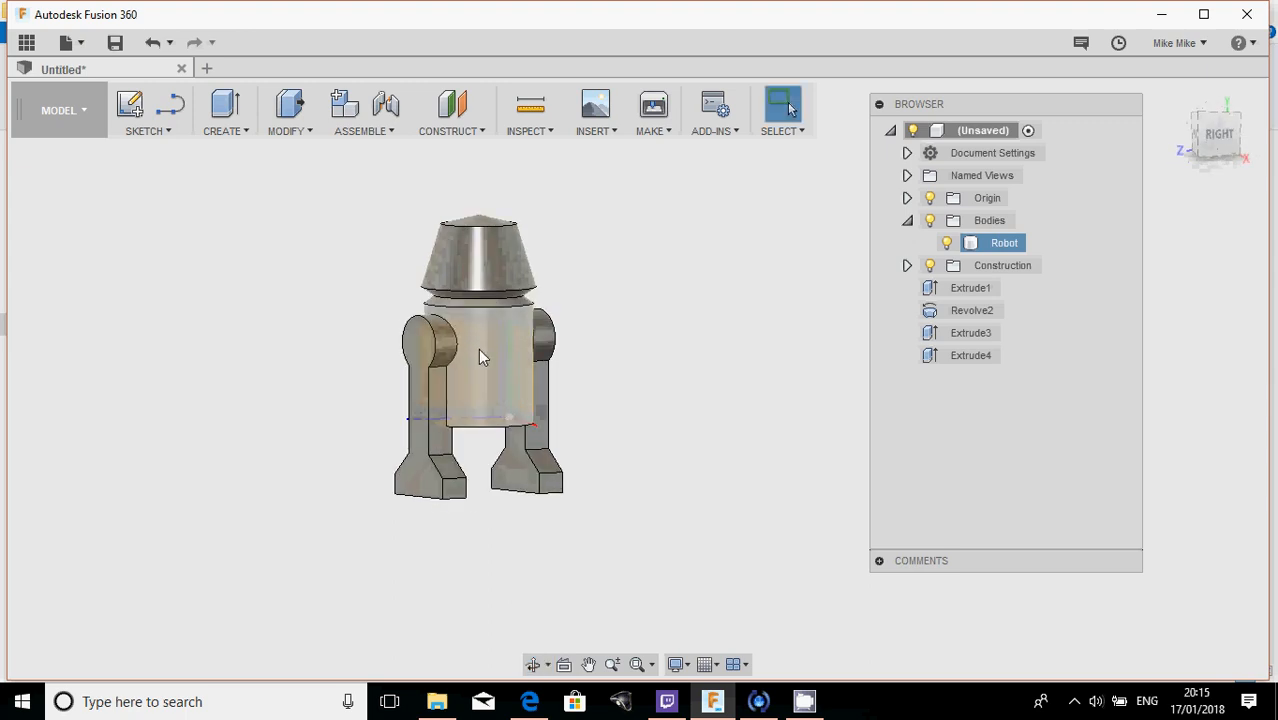
pyautogui.moveTo(485, 348); pyautogui.dragTo(395, 355, button='middle')
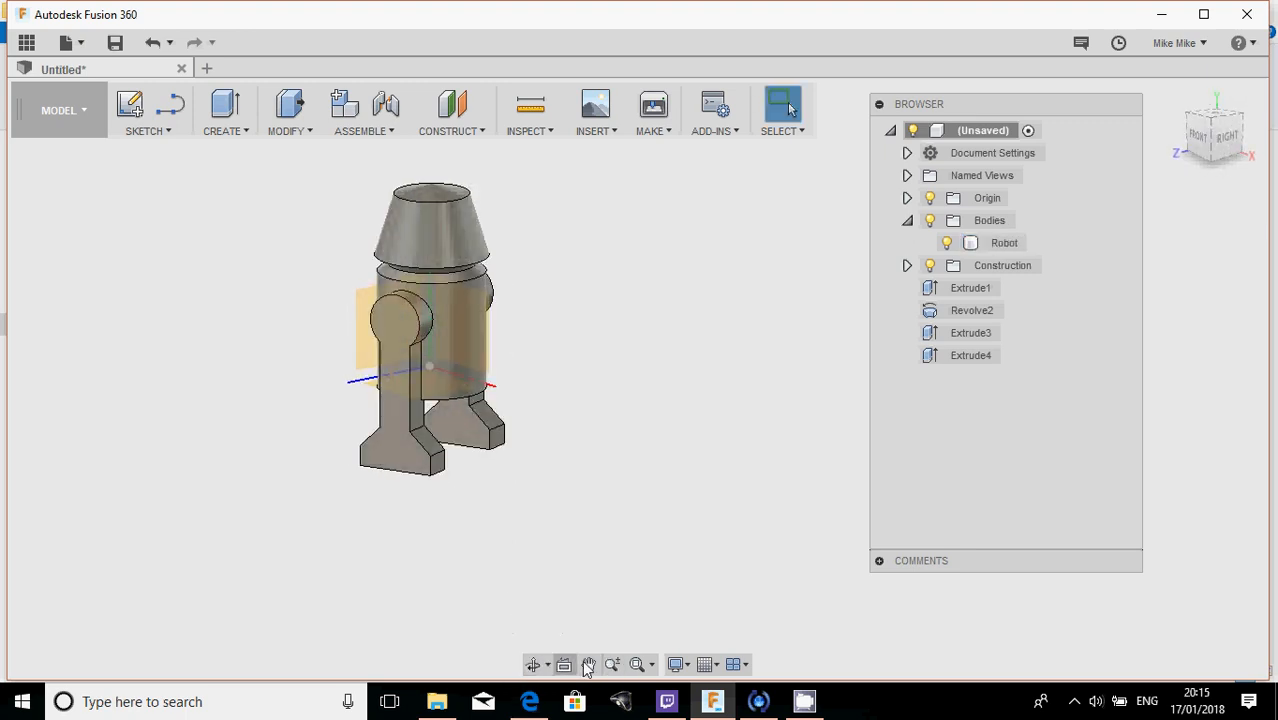
pyautogui.scroll(2, 509, 466)
pyautogui.scroll(-3, 509, 466)
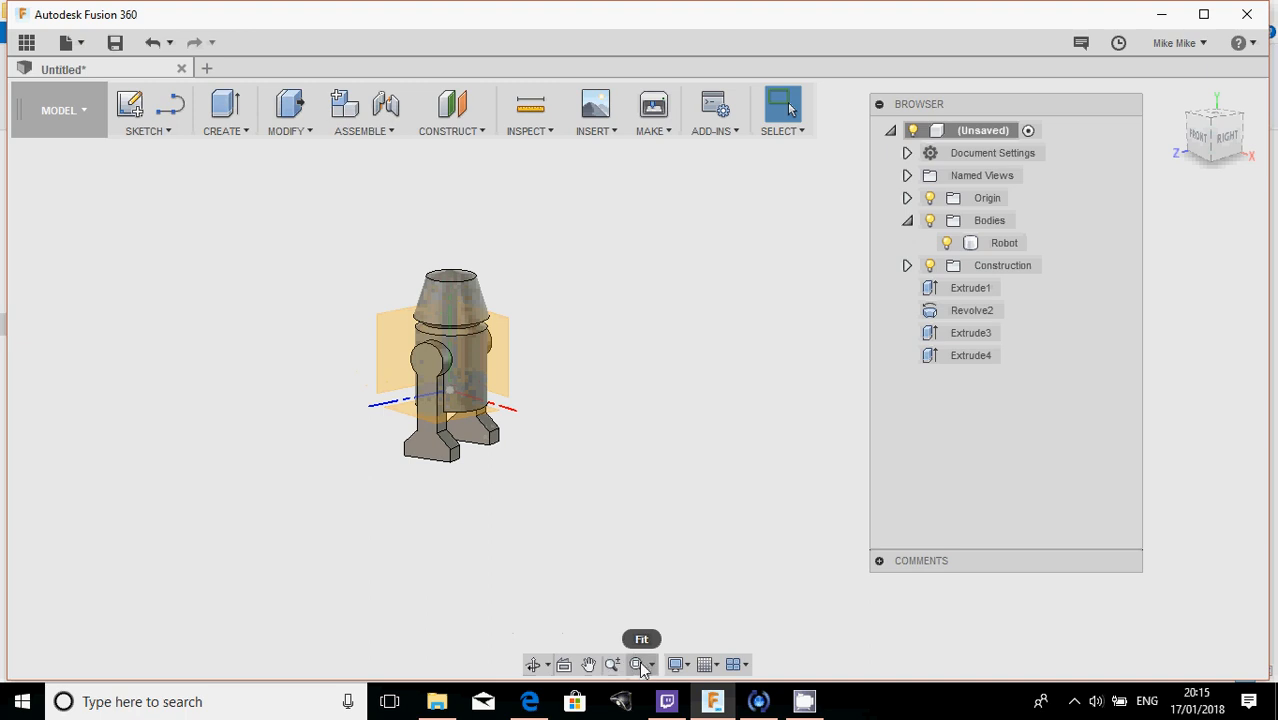
pyautogui.click(638, 664)
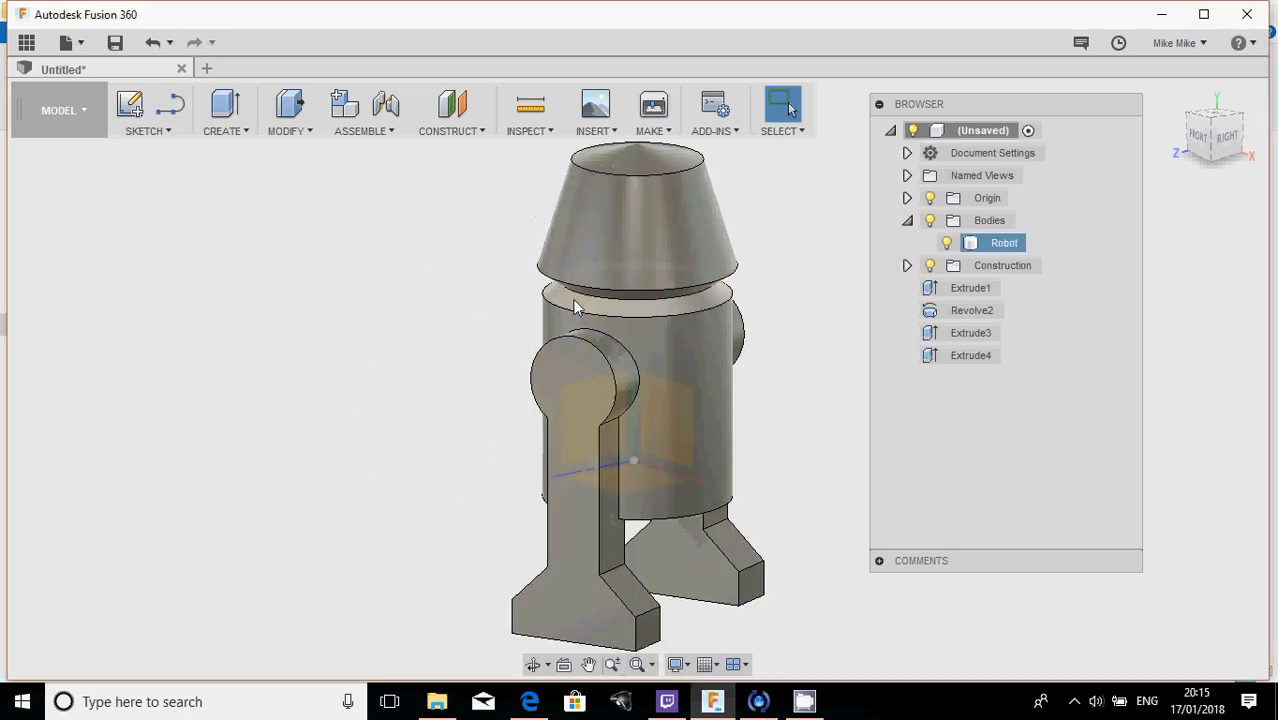
pyautogui.scroll(-3, 600, 635)
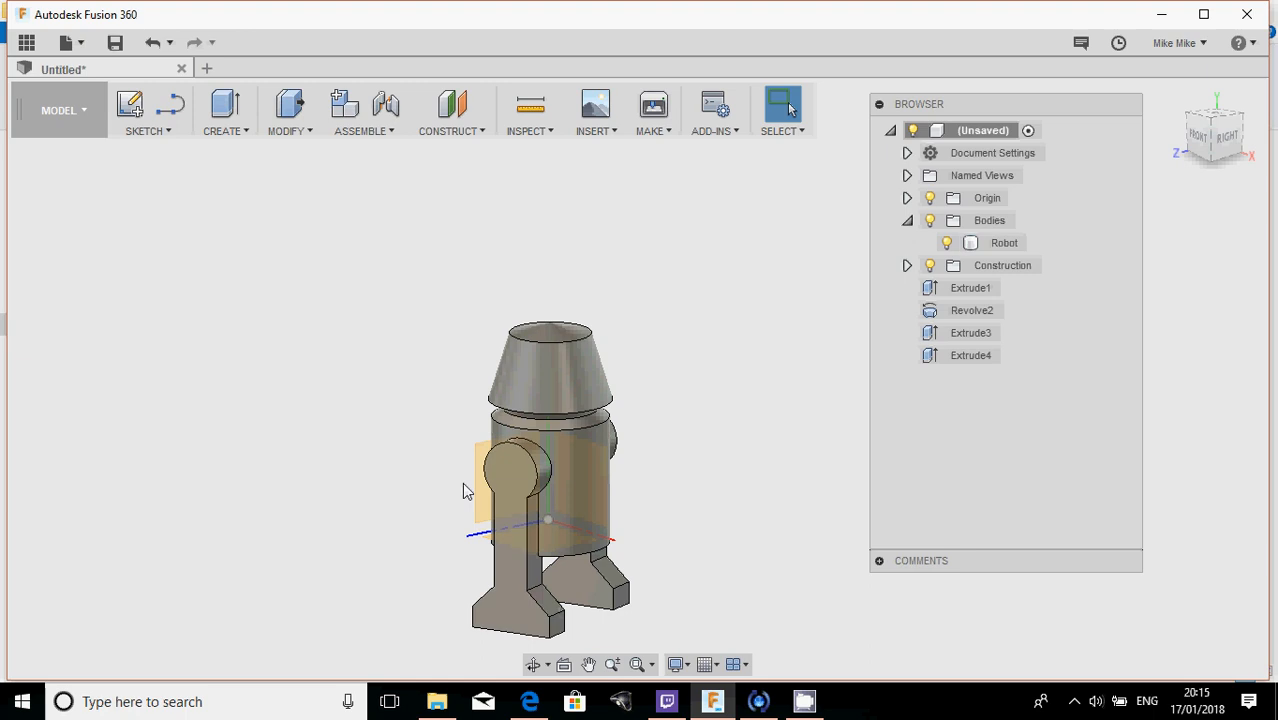
# - Start a line sketch on the flat outer face of the leg, seen straight on
pyautogui.click(564, 664)
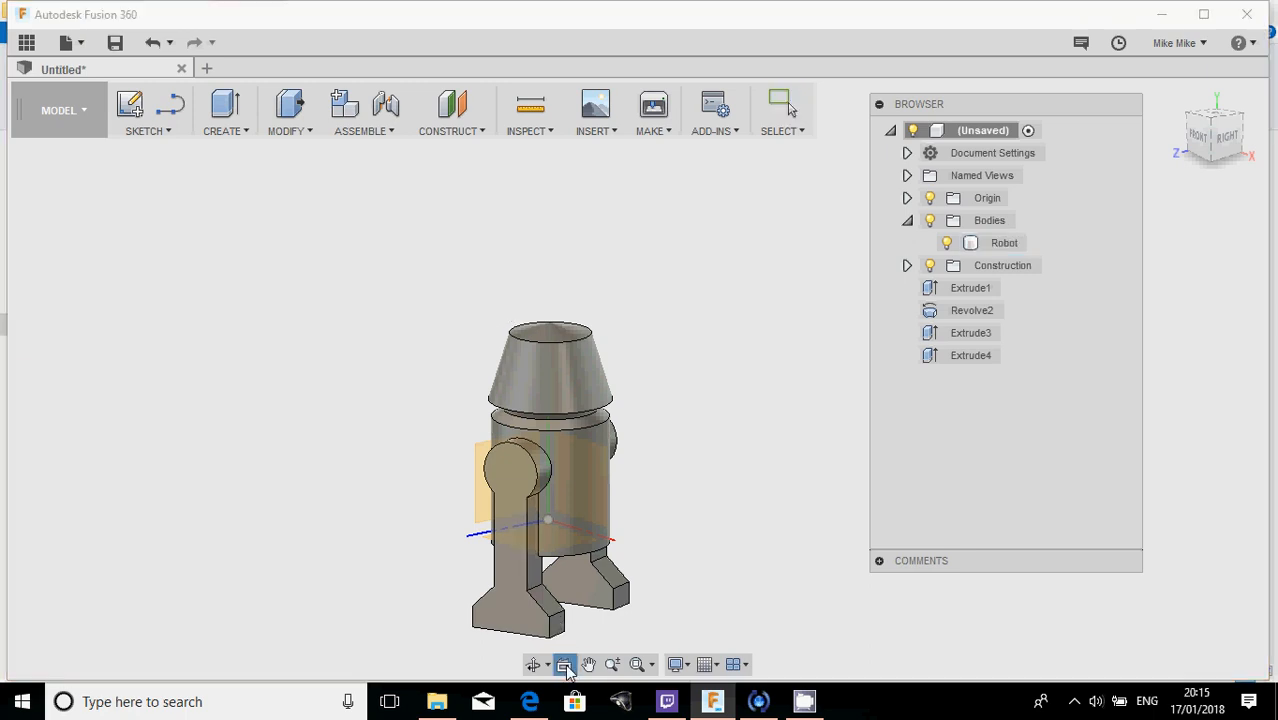
pyautogui.click(507, 614)
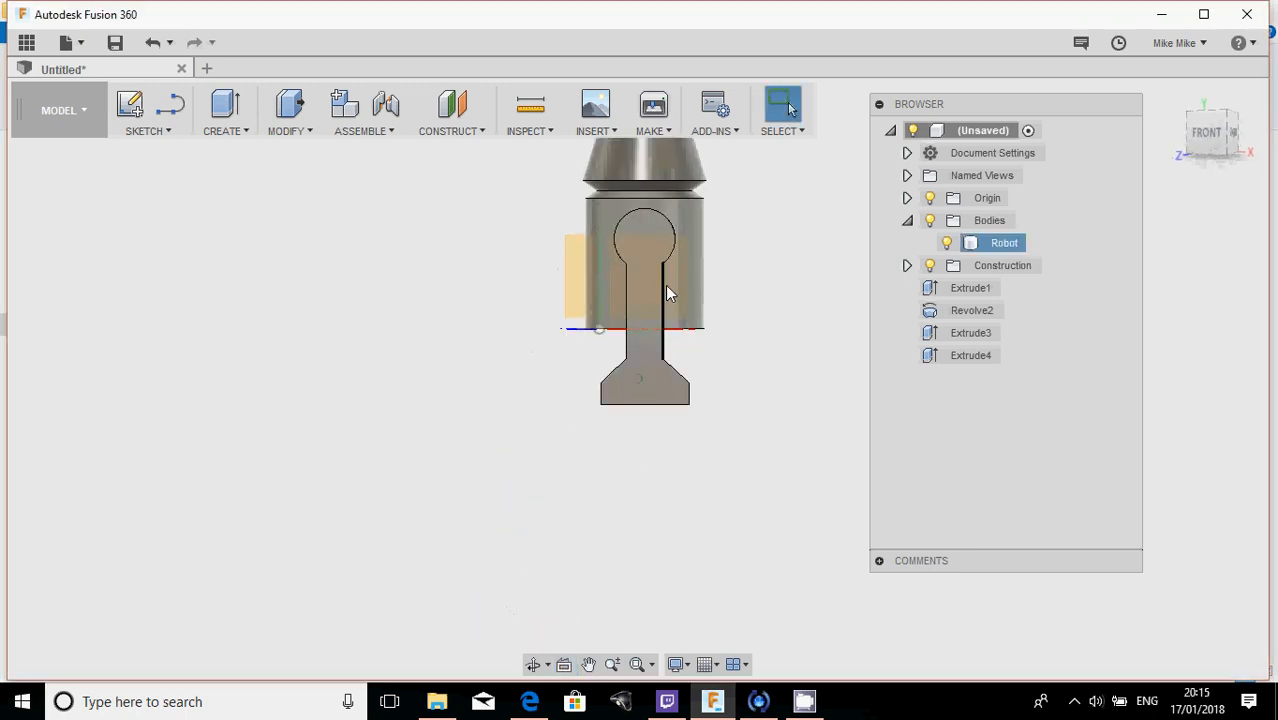
pyautogui.scroll(2, 600, 300)
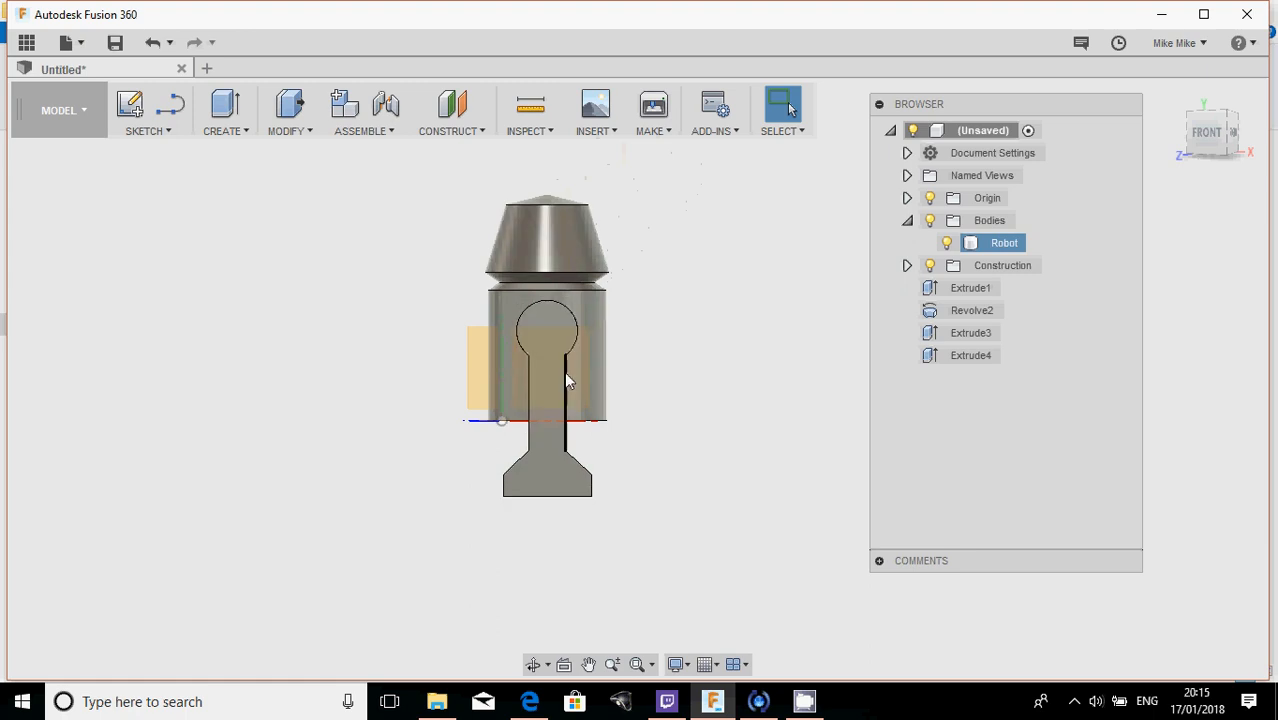
pyautogui.scroll(2, 552, 380)
pyautogui.scroll(1, 531, 391)
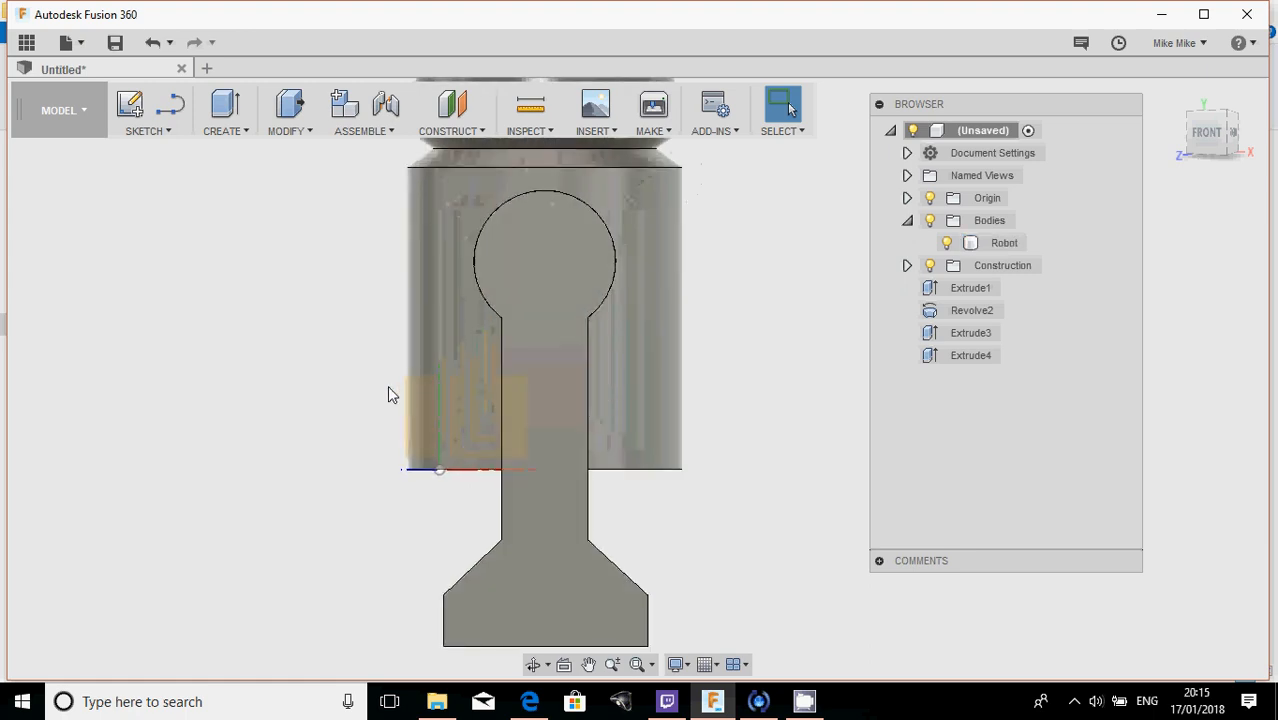
pyautogui.scroll(-2, 388, 394)
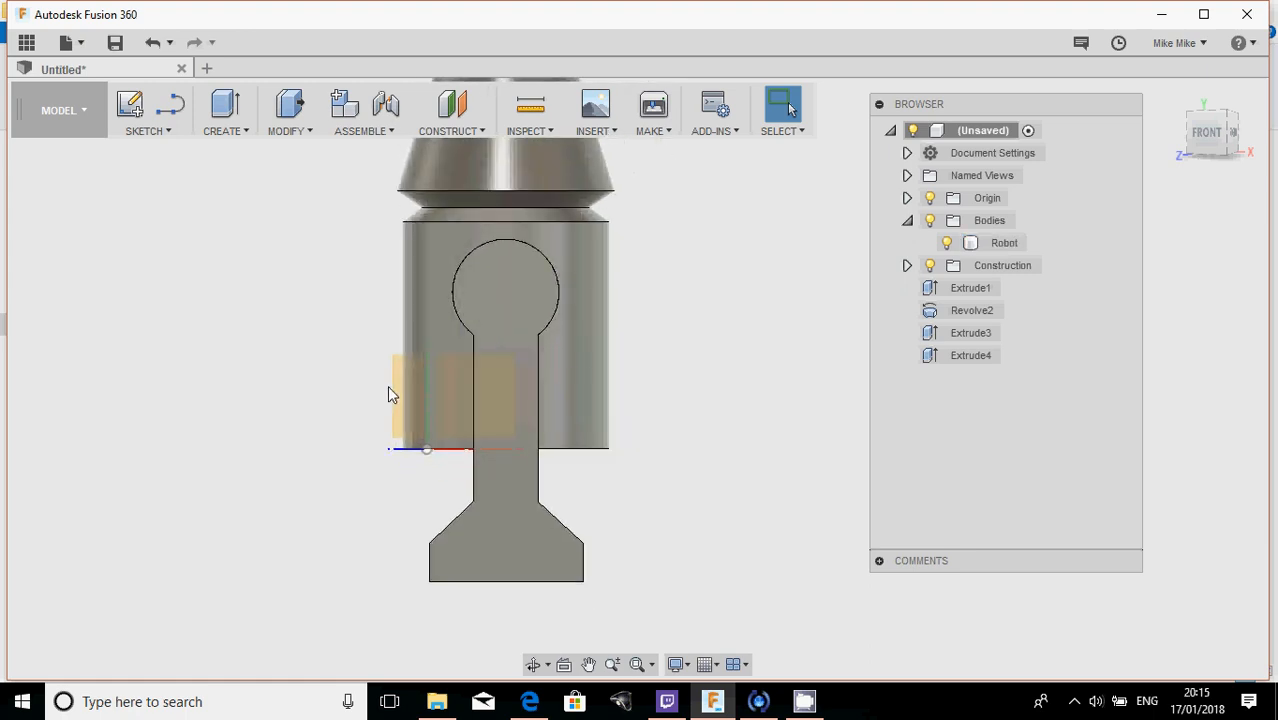
pyautogui.scroll(-1, 317, 400)
pyautogui.moveTo(315, 399); pyautogui.dragTo(320, 425, button='middle')
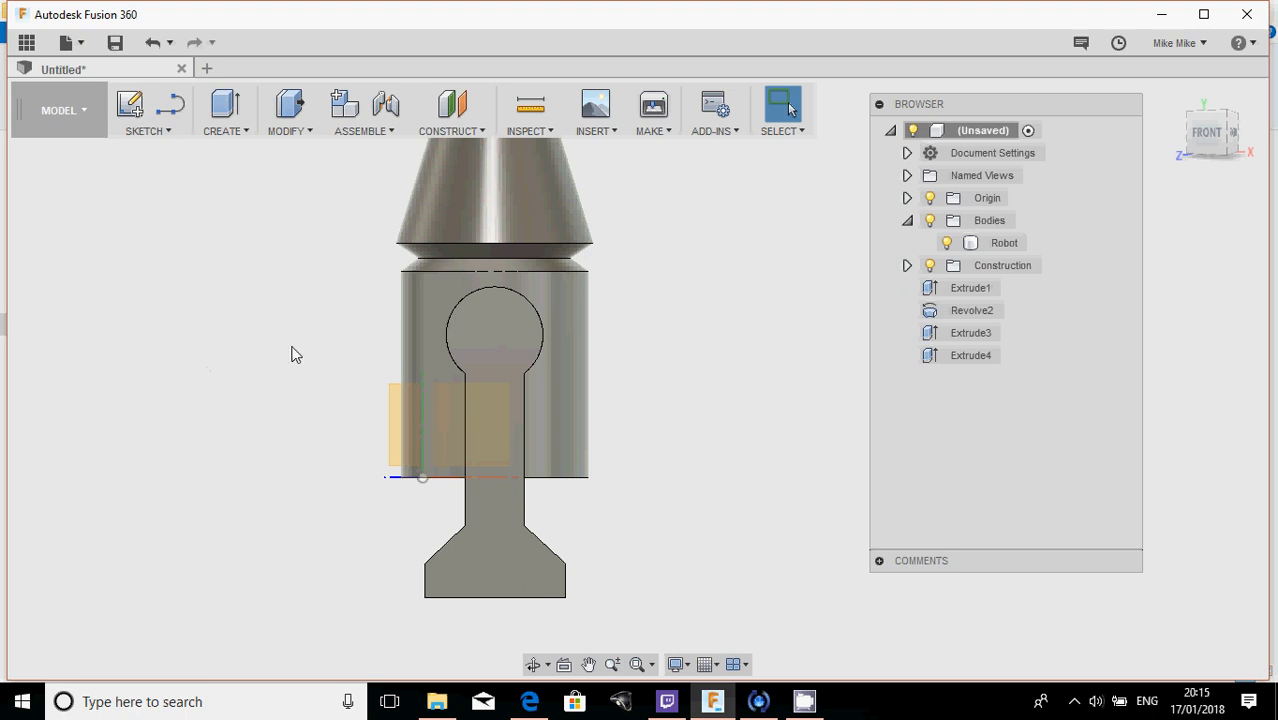
pyautogui.click(176, 134)
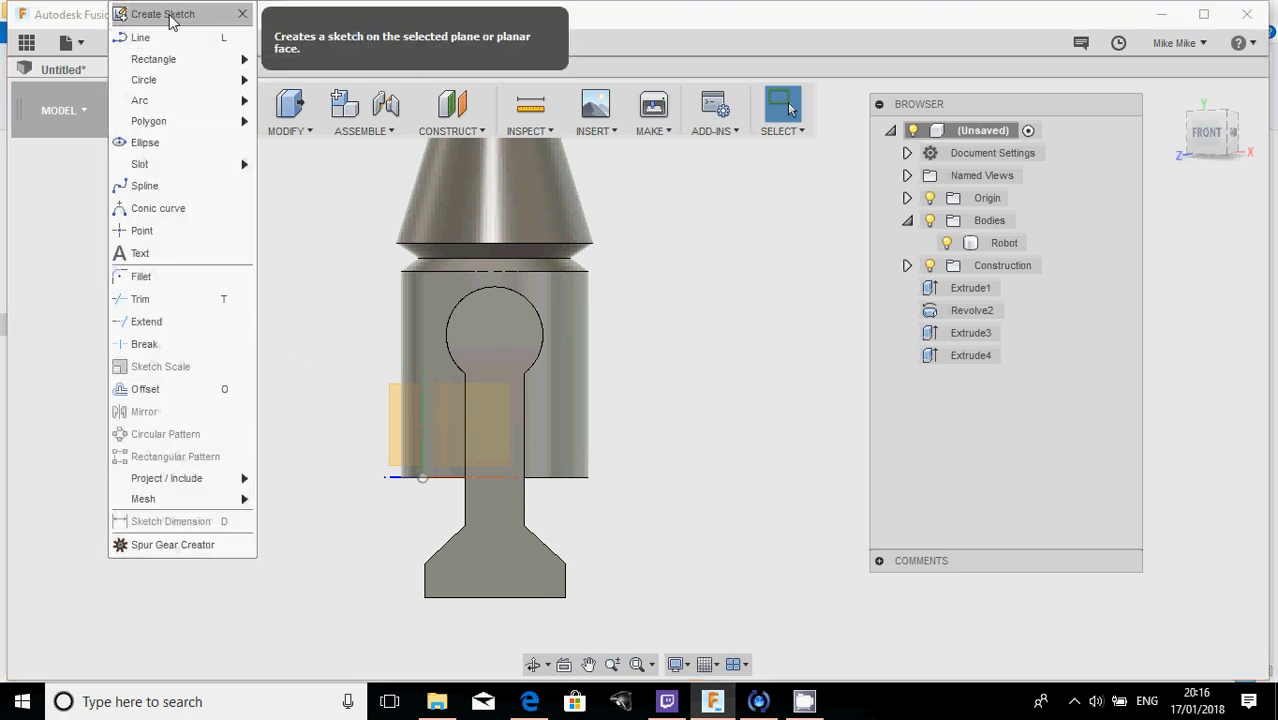
pyautogui.click(245, 14)
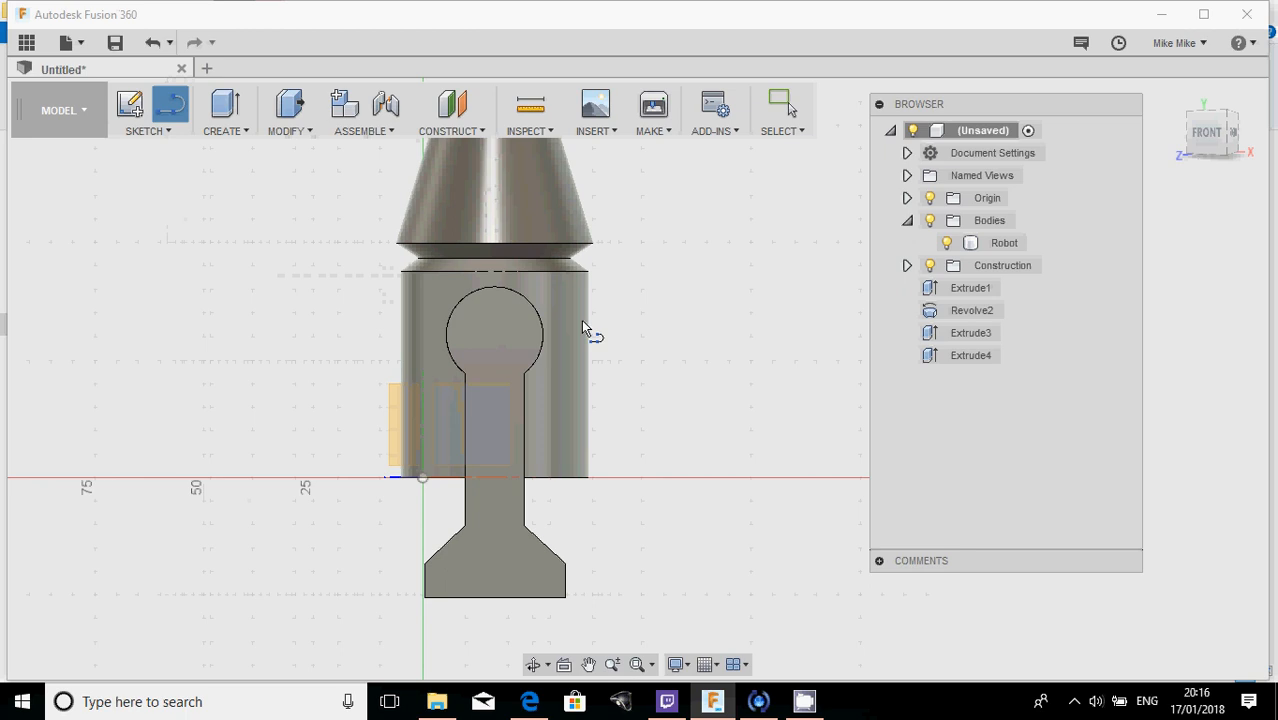
pyautogui.click(495, 330)
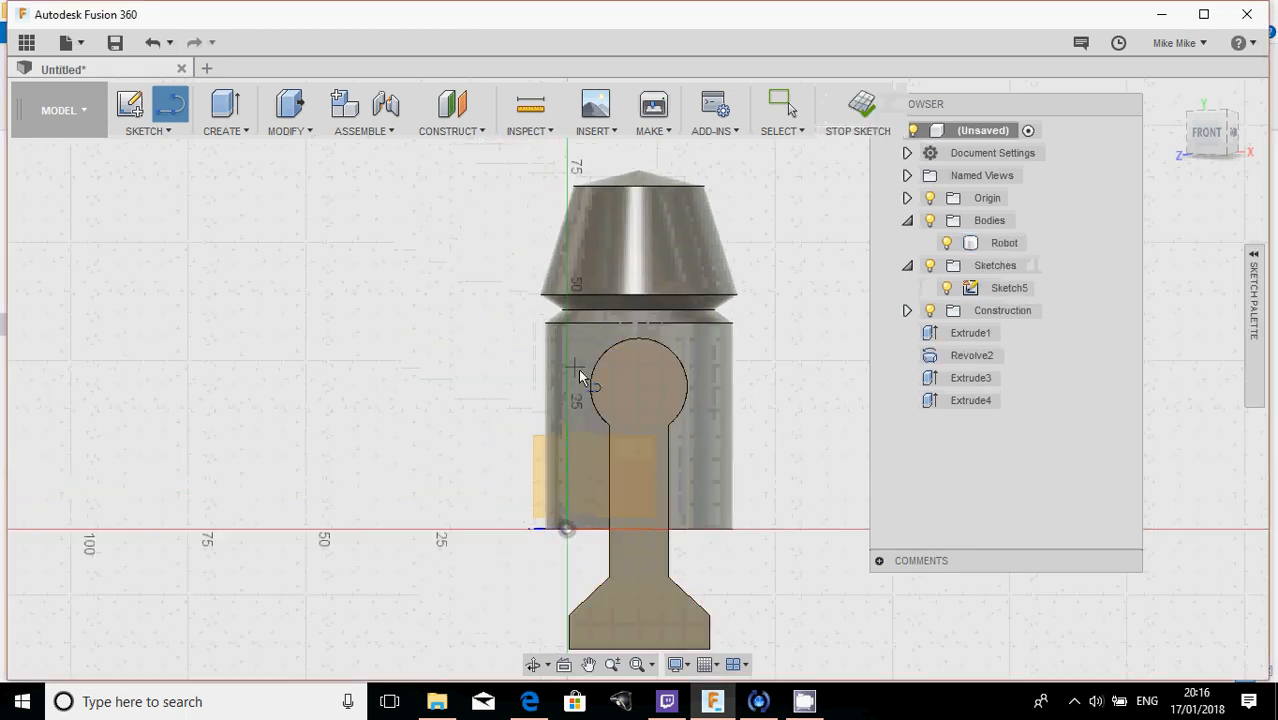
# - Draw a vertical line about 46 mm long from the centre of the leg's round shoulder down into the foot, and finish the sketch
pyautogui.click(640, 392)
pyautogui.moveTo(642, 502); pyautogui.dragTo(514, 344, button='middle')
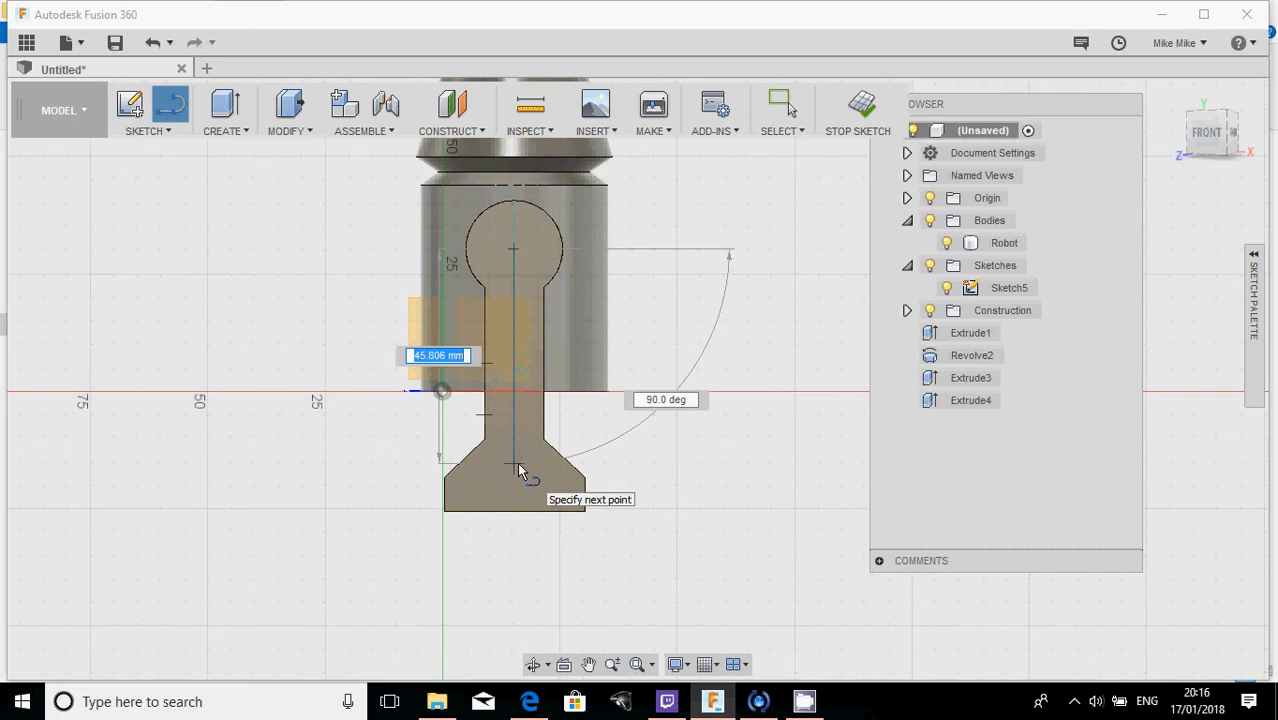
pyautogui.press('Tab')
pyautogui.press('Tab')
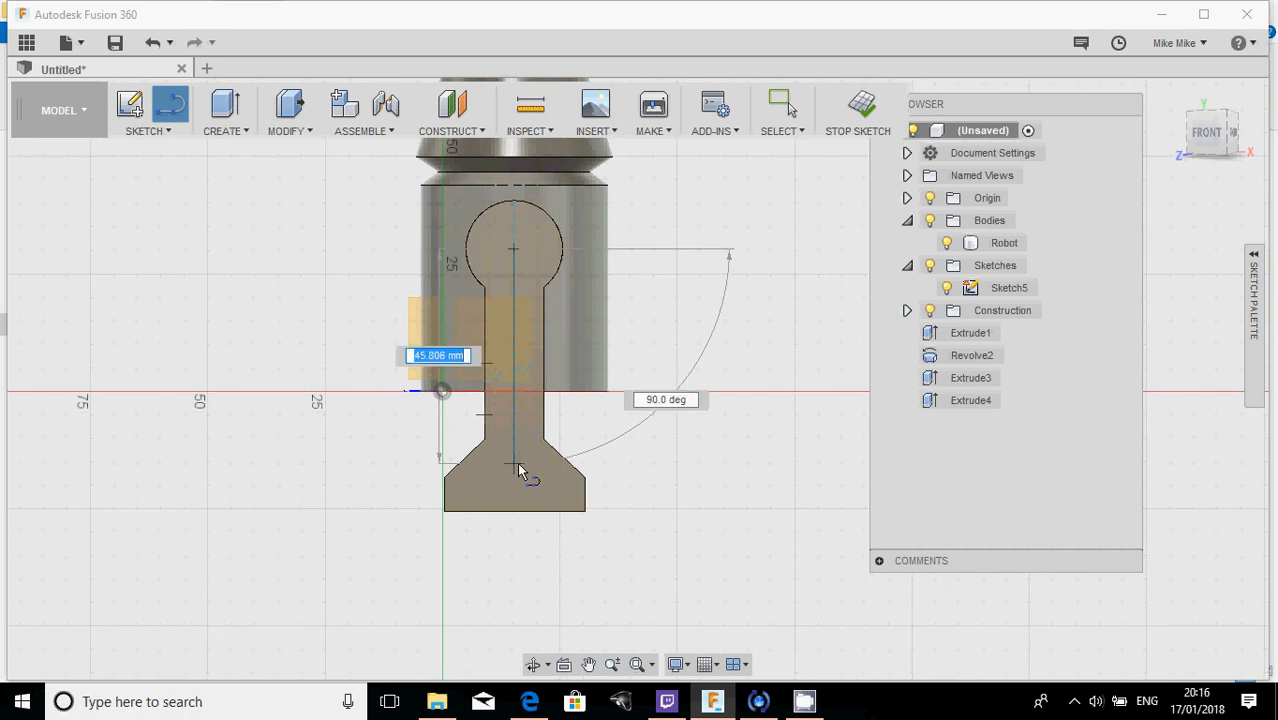
pyautogui.click(516, 466)
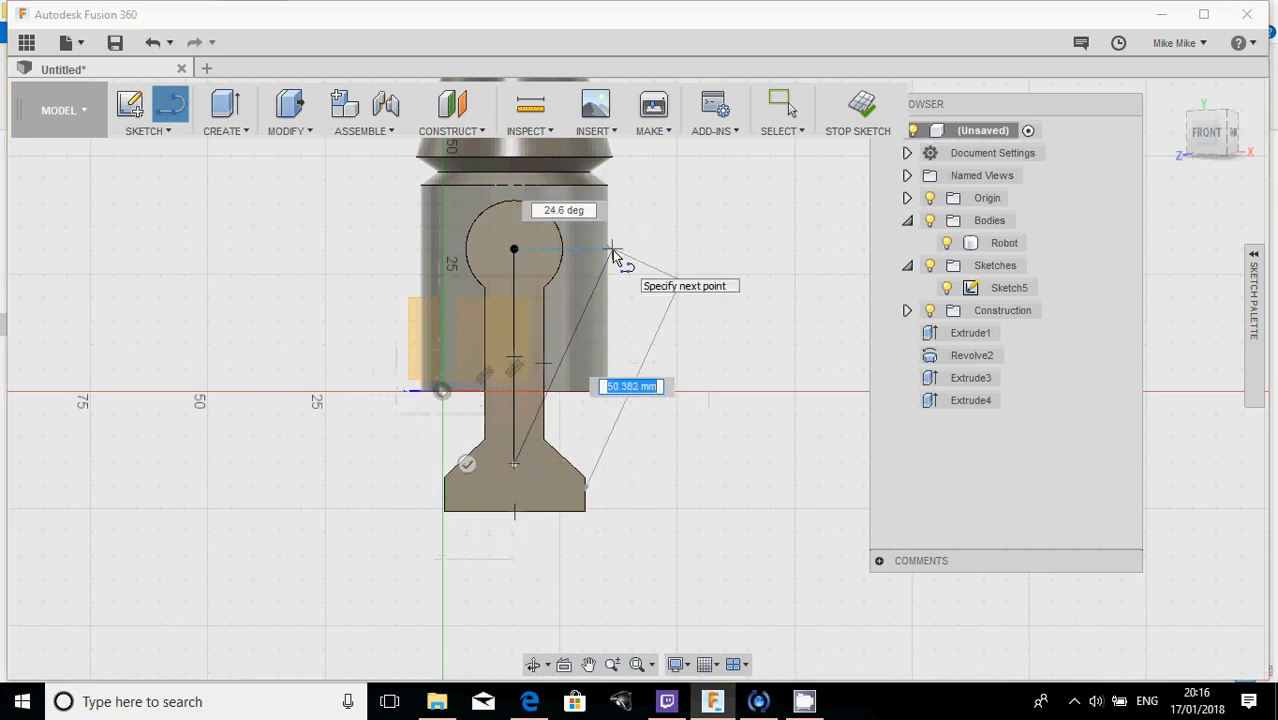
pyautogui.press('Escape')
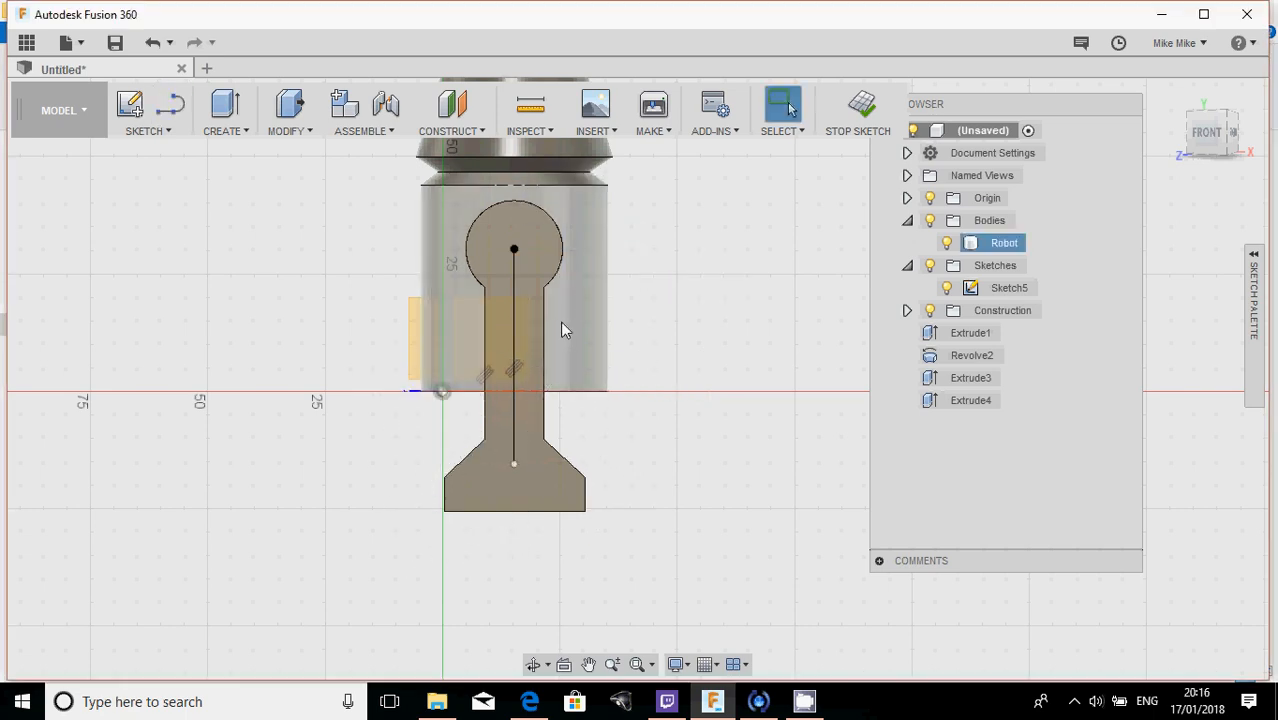
pyautogui.click(862, 107)
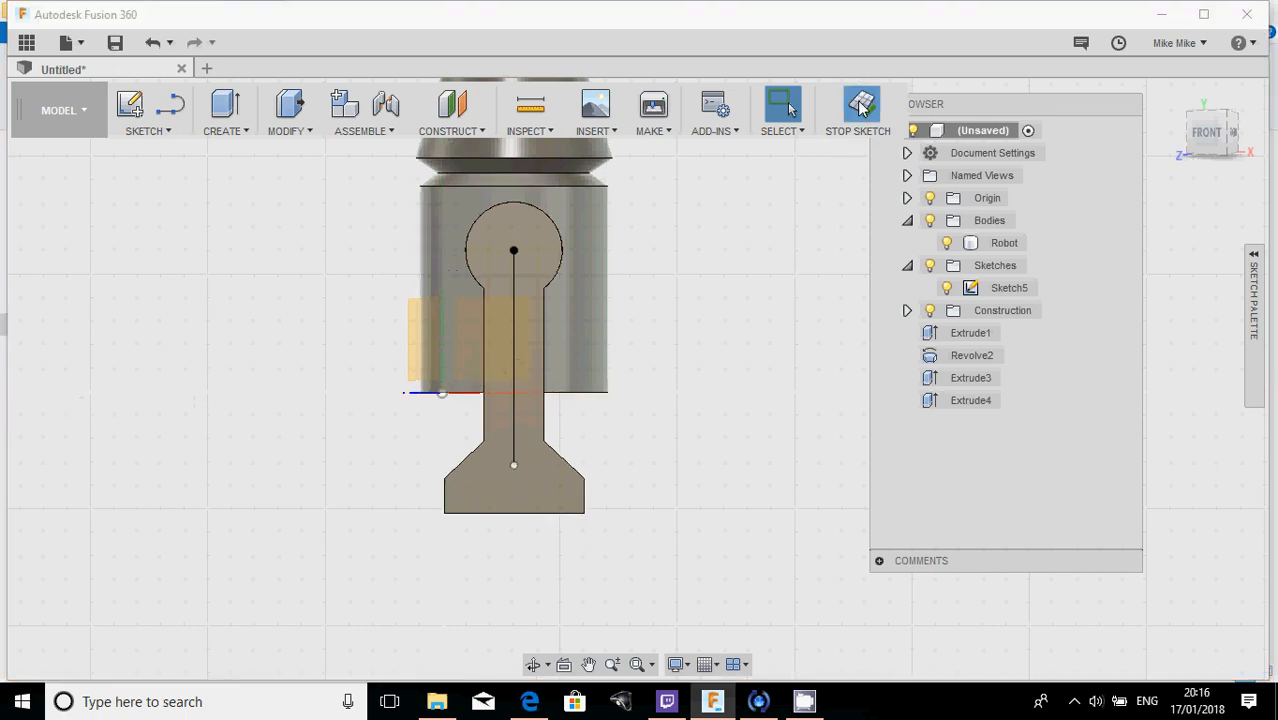
# - Split the Robot body in two using the line sketched on the leg, with the splitting tool extended
pyautogui.moveTo(682, 260)
pyautogui.mouseDown(button='middle')
pyautogui.moveTo(654, 359)
pyautogui.moveTo(557, 343)
pyautogui.moveTo(562, 360)
pyautogui.mouseUp(button='middle')
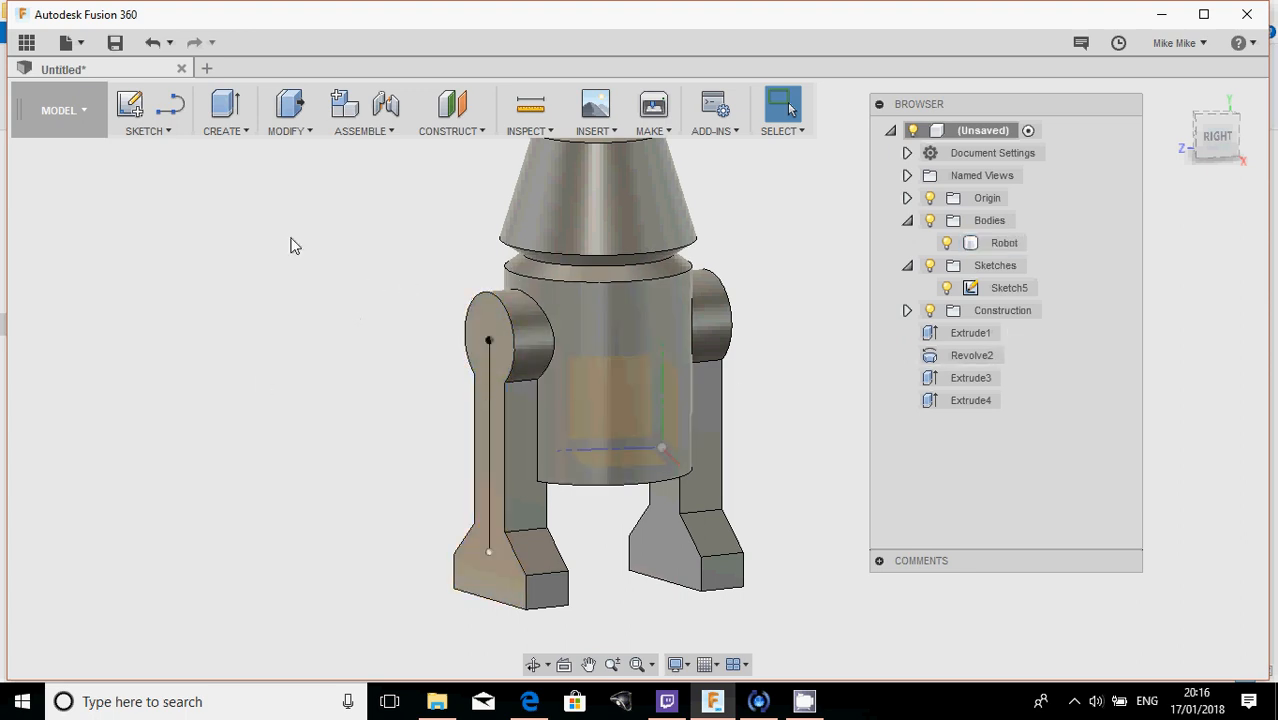
pyautogui.click(299, 136)
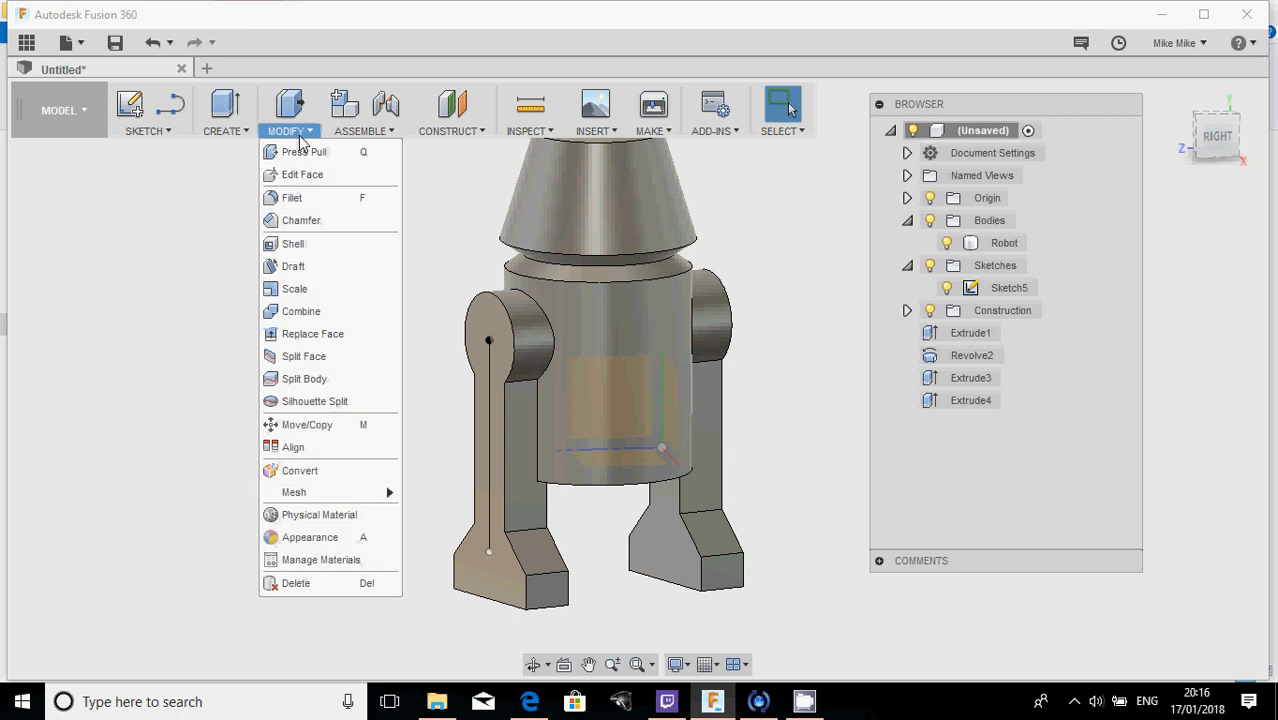
pyautogui.click(302, 379)
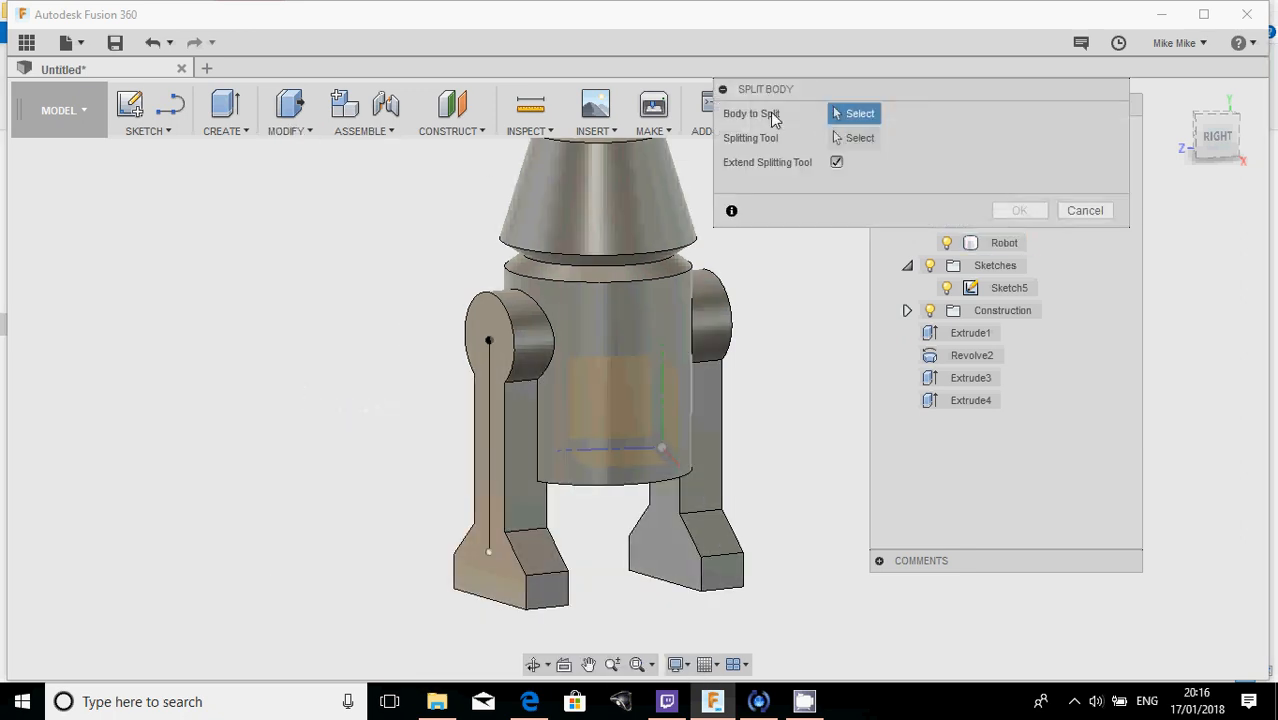
pyautogui.click(516, 208)
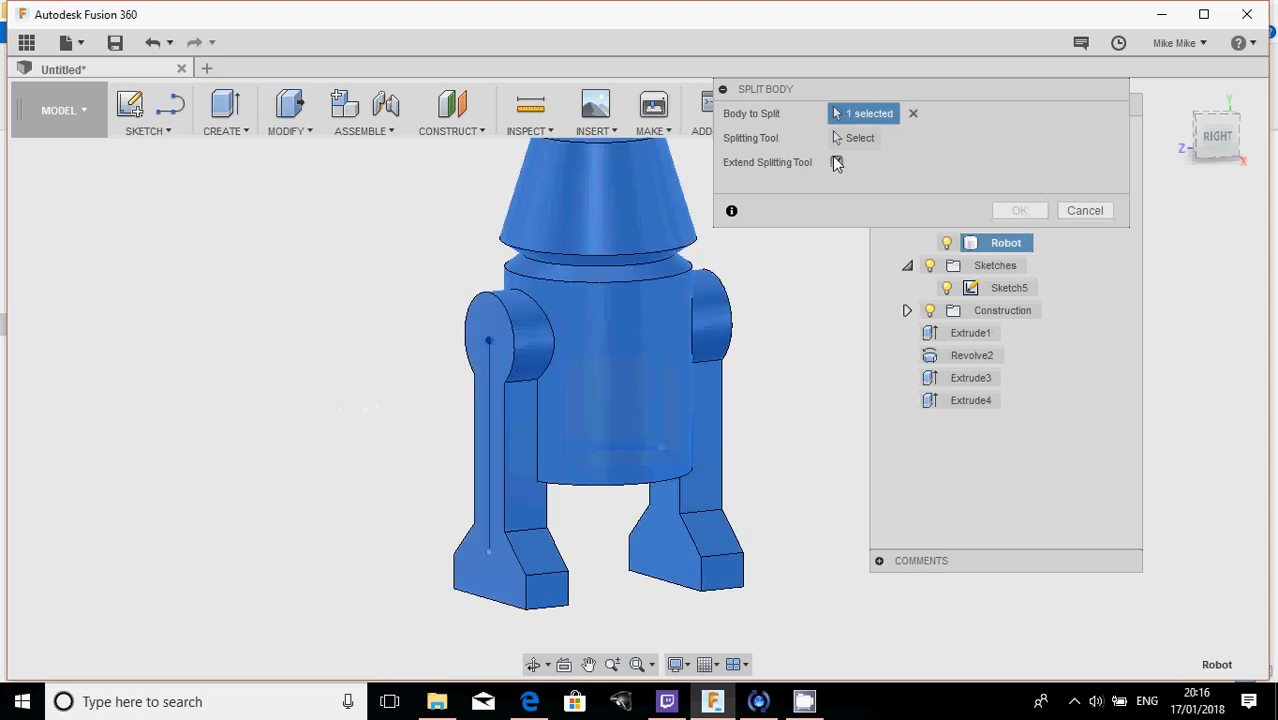
pyautogui.click(870, 140)
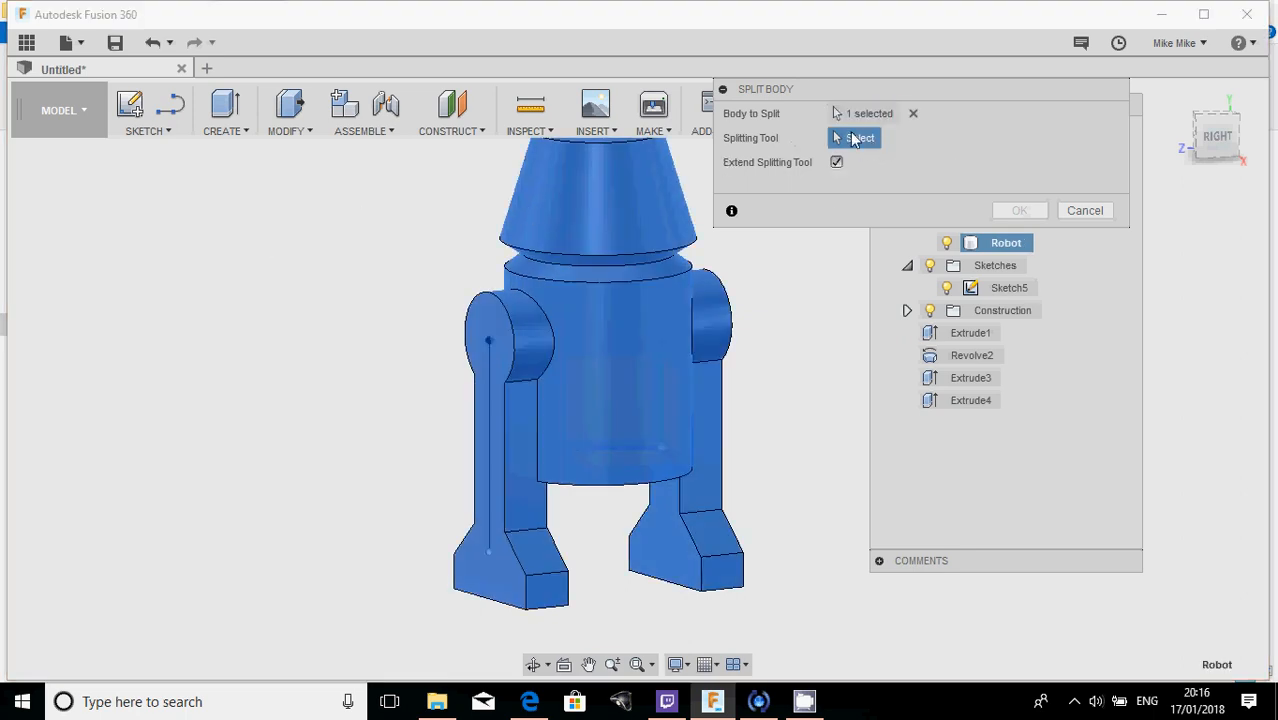
pyautogui.click(488, 433)
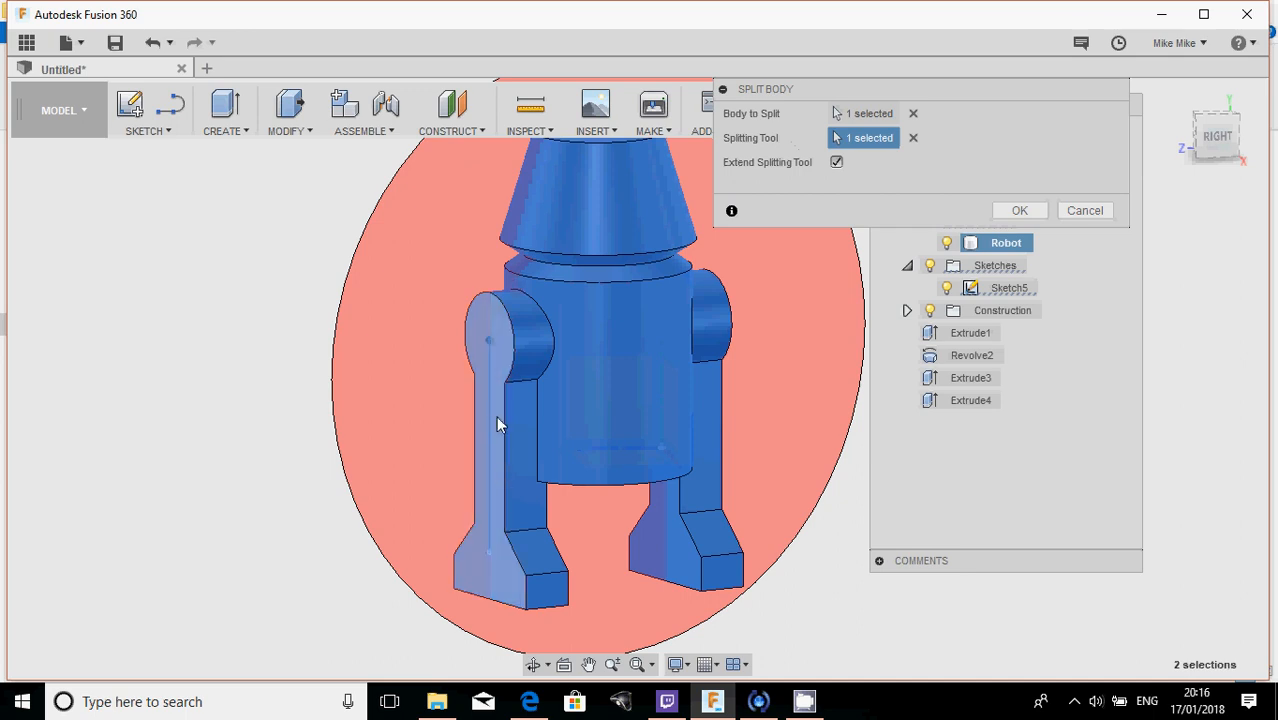
pyautogui.click(837, 162)
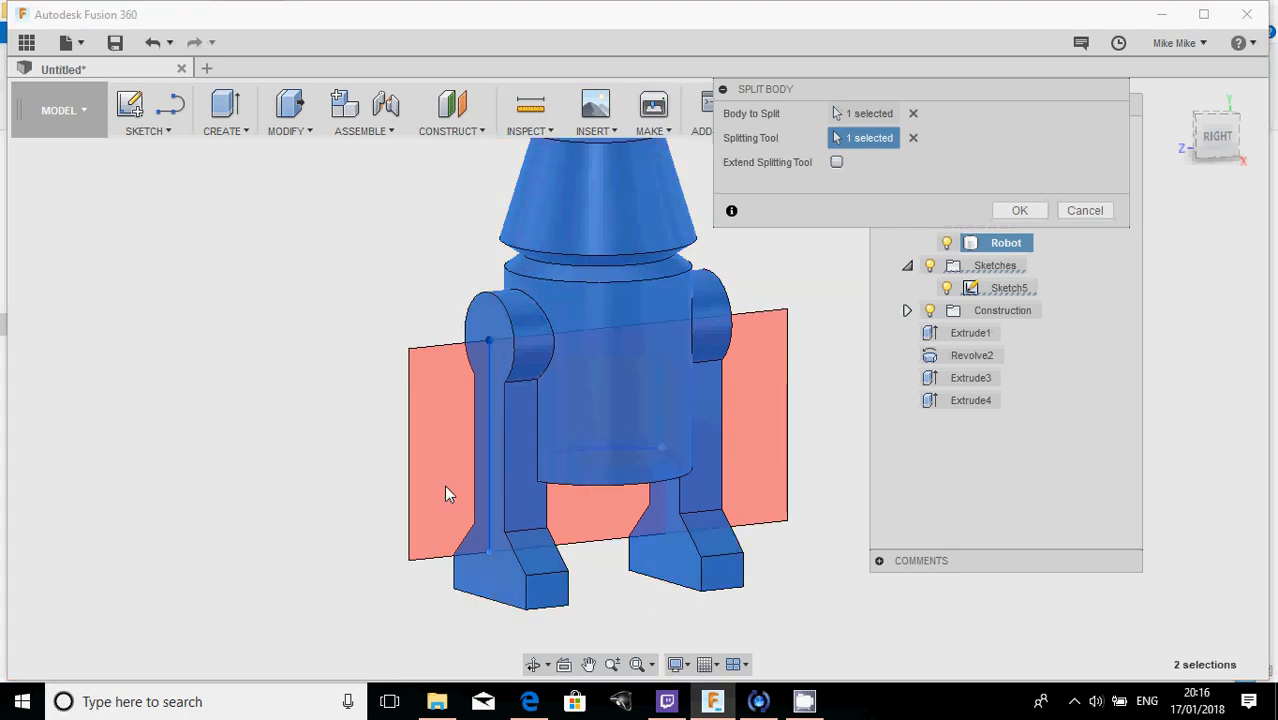
pyautogui.click(837, 163)
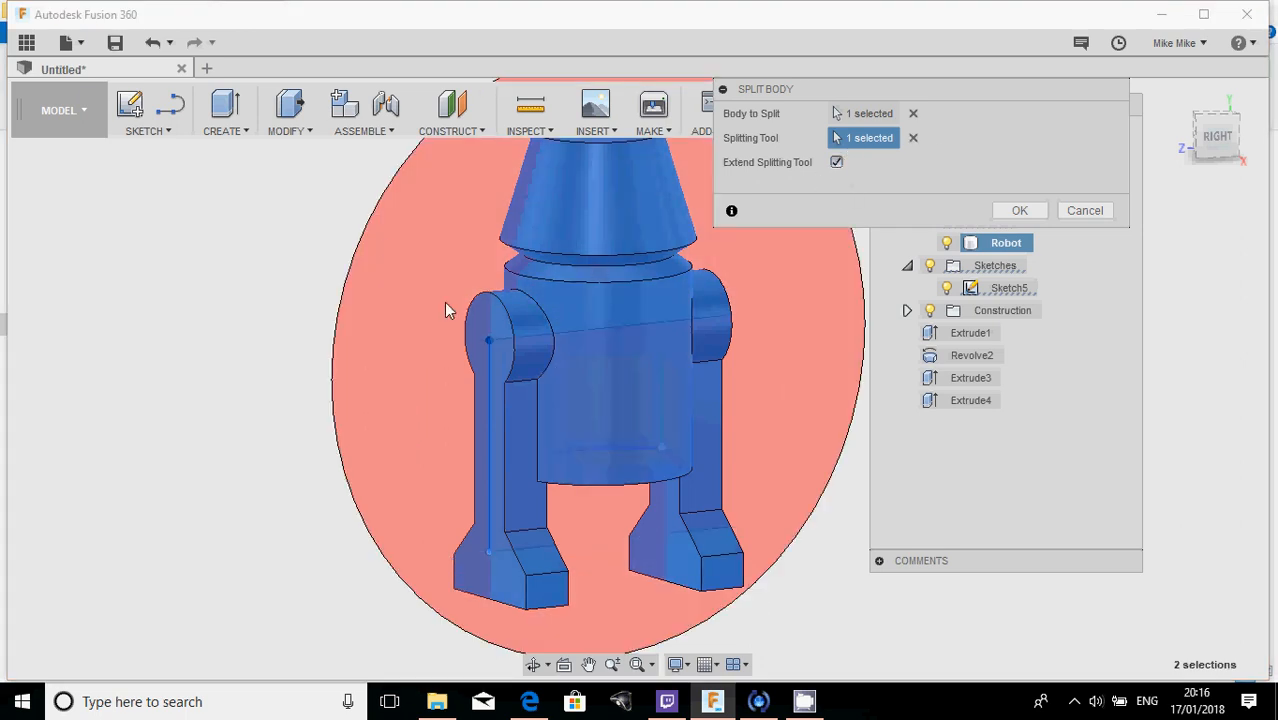
pyautogui.click(1019, 210)
# - Examine the two halves of the split robot by showing each one alone and viewing its flat cut face
pyautogui.scroll(-2, 442, 370)
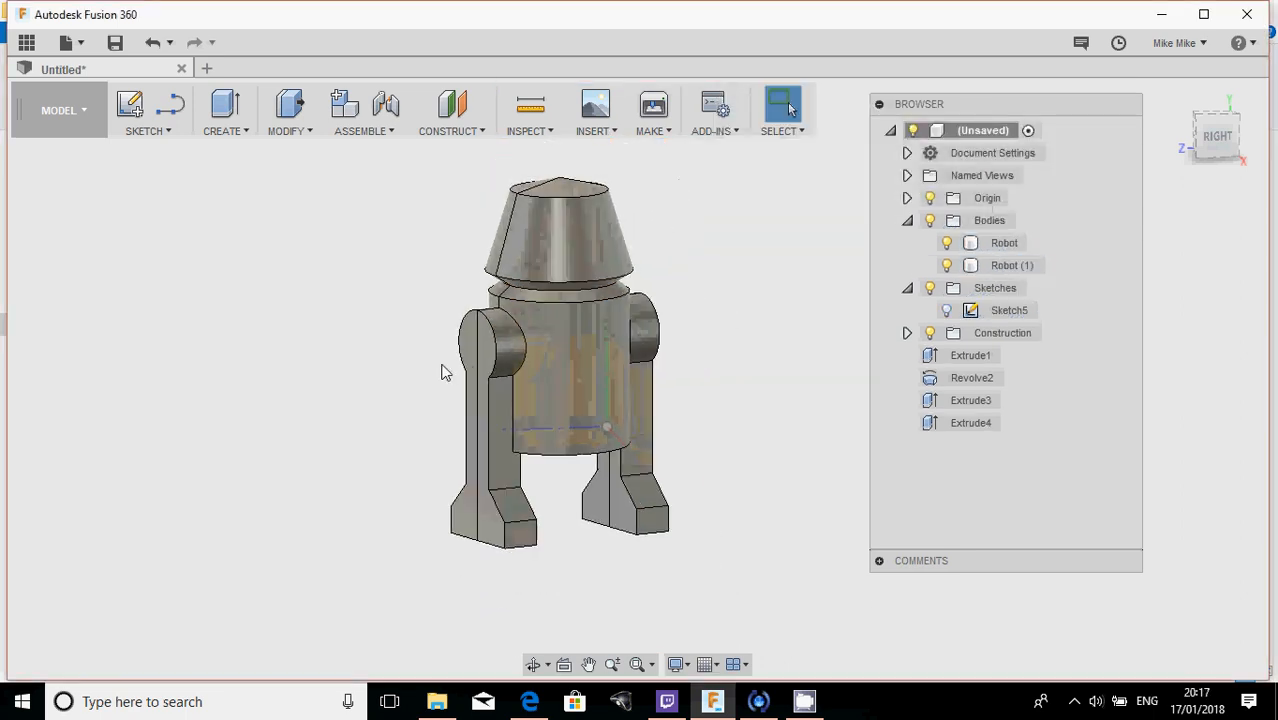
pyautogui.moveTo(411, 383); pyautogui.dragTo(360, 394, button='middle')
pyautogui.keyDown('shift'); pyautogui.moveTo(361, 395); pyautogui.dragTo(410, 410, button='middle'); pyautogui.keyUp('shift')
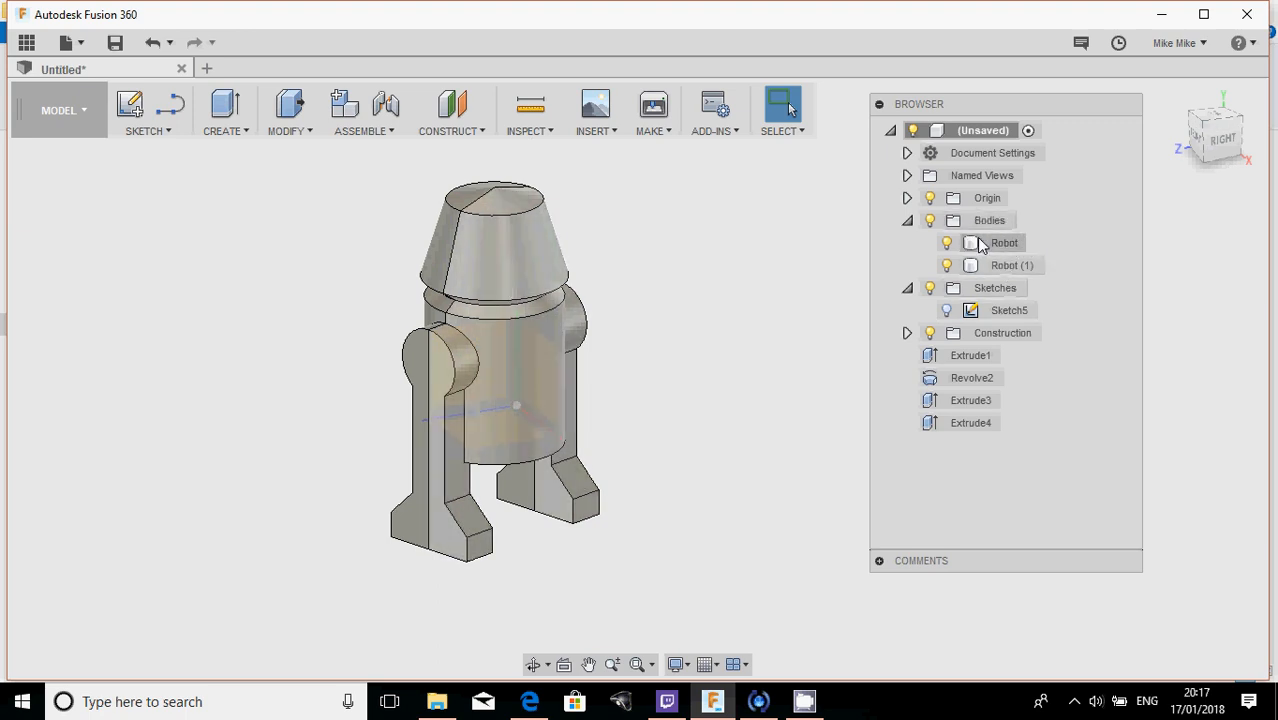
pyautogui.click(953, 245)
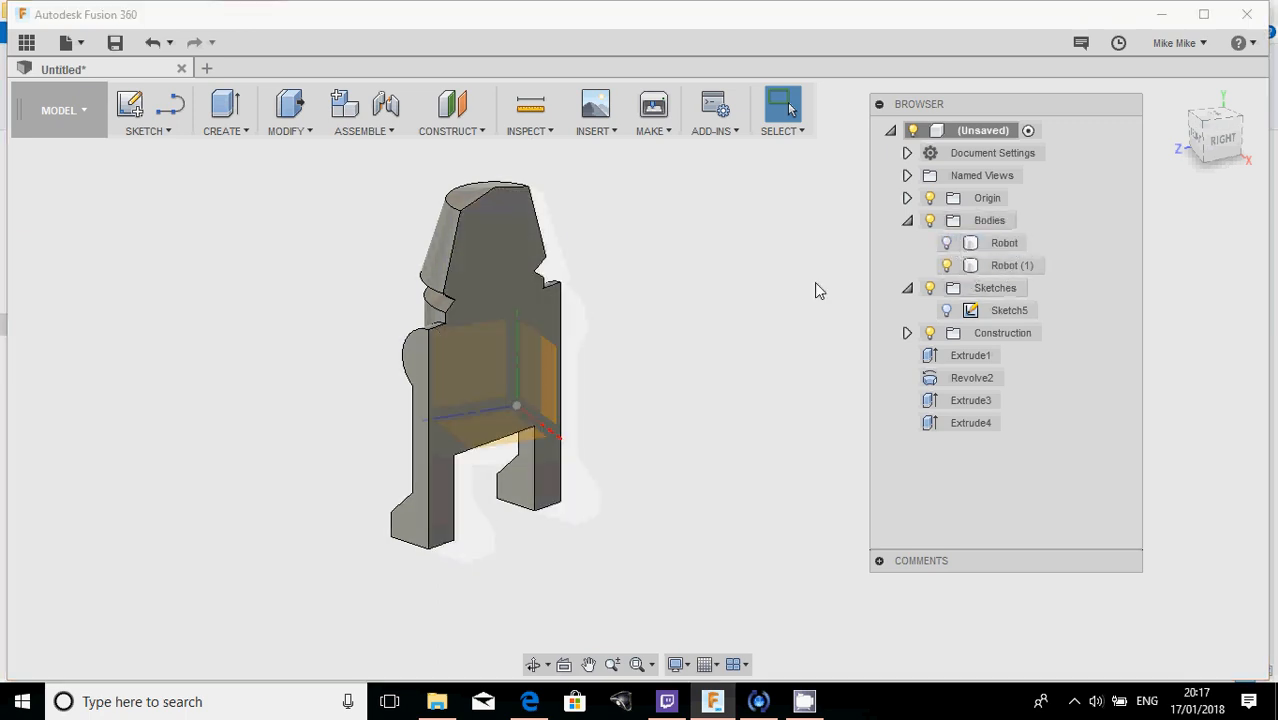
pyautogui.keyDown('shift'); pyautogui.moveTo(603, 303); pyautogui.dragTo(590, 271, button='middle'); pyautogui.keyUp('shift')
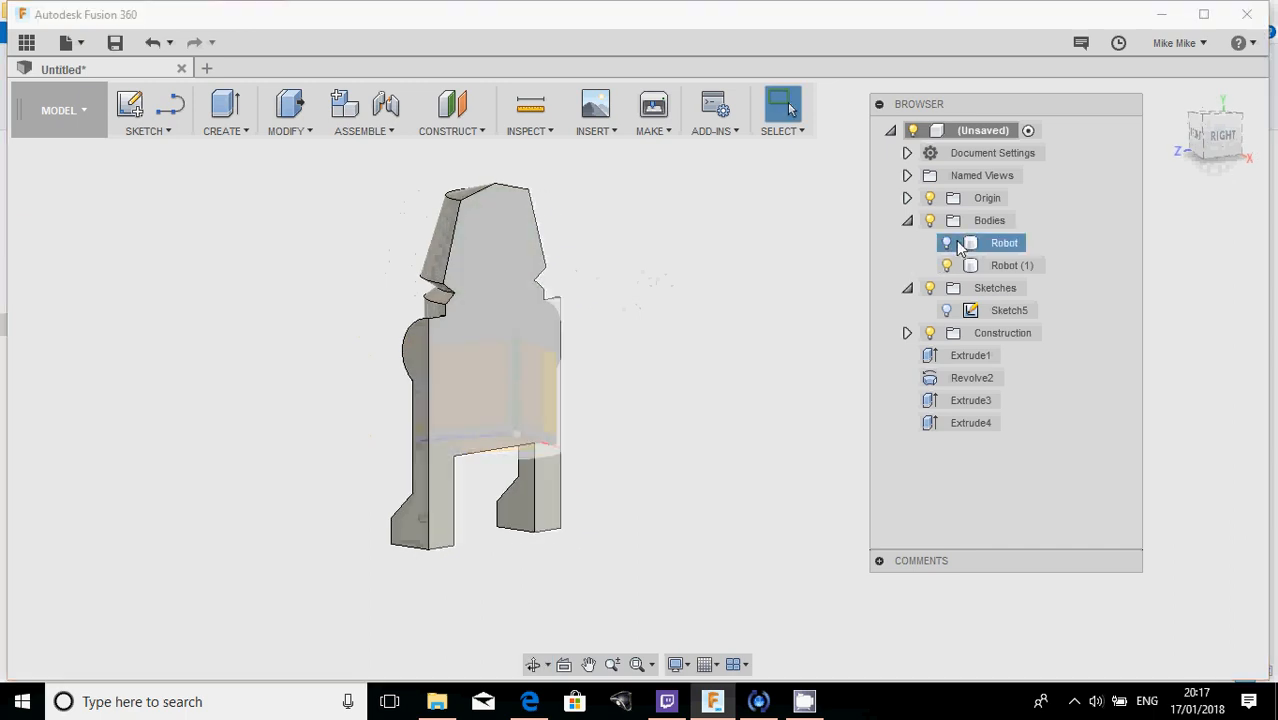
pyautogui.click(947, 243)
pyautogui.click(947, 266)
pyautogui.keyDown('shift'); pyautogui.moveTo(653, 322); pyautogui.dragTo(756, 362, button='middle'); pyautogui.keyUp('shift')
pyautogui.moveTo(556, 279); pyautogui.dragTo(418, 336, button='middle')
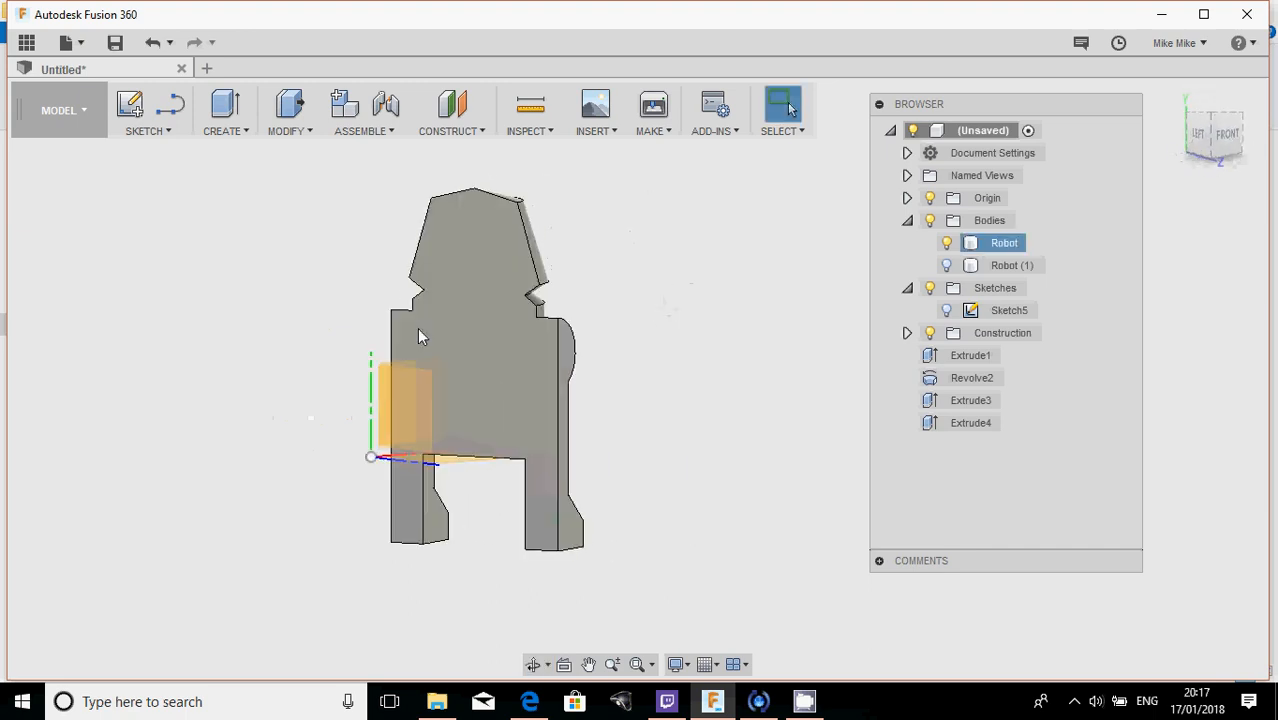
pyautogui.keyDown('shift'); pyautogui.moveTo(500, 418); pyautogui.dragTo(400, 330, button='middle'); pyautogui.keyUp('shift')
pyautogui.click(947, 265)
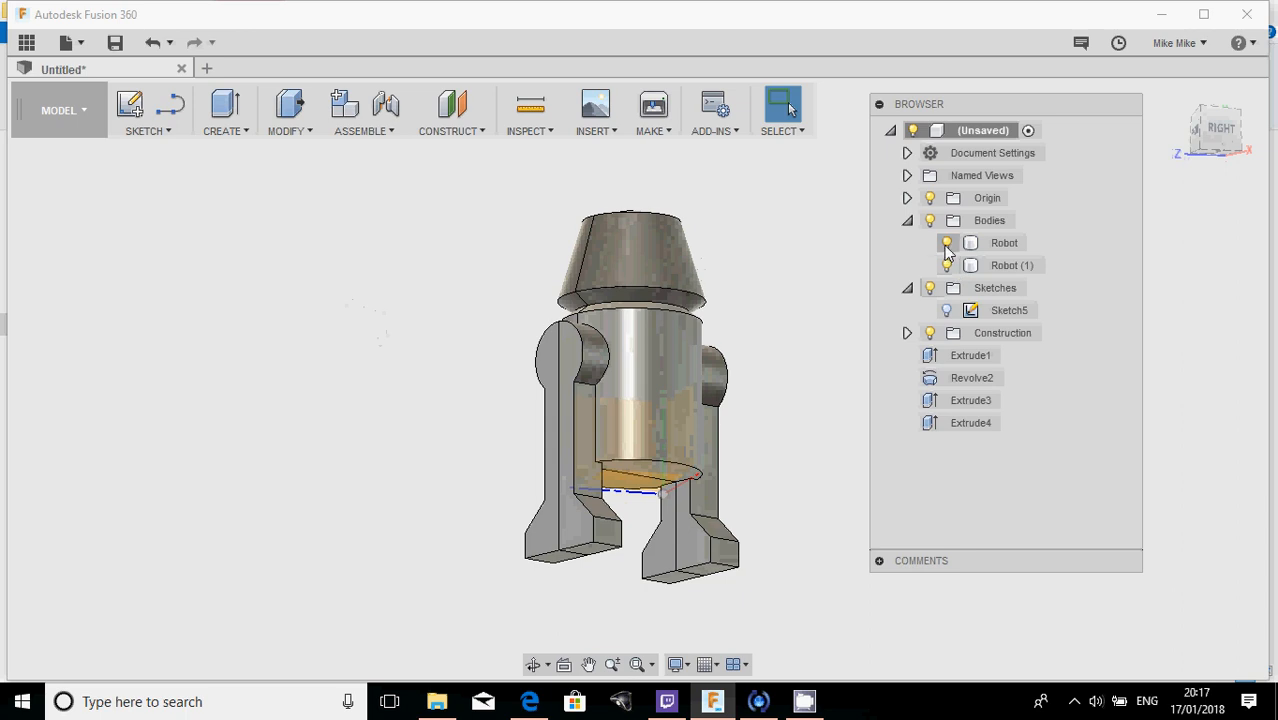
# - Hide the Robot half and offset the flat cut face of Robot (1) by -0.15 mm
pyautogui.click(947, 243)
pyautogui.keyDown('shift'); pyautogui.moveTo(640, 325); pyautogui.dragTo(190, 334, button='middle'); pyautogui.keyUp('shift')
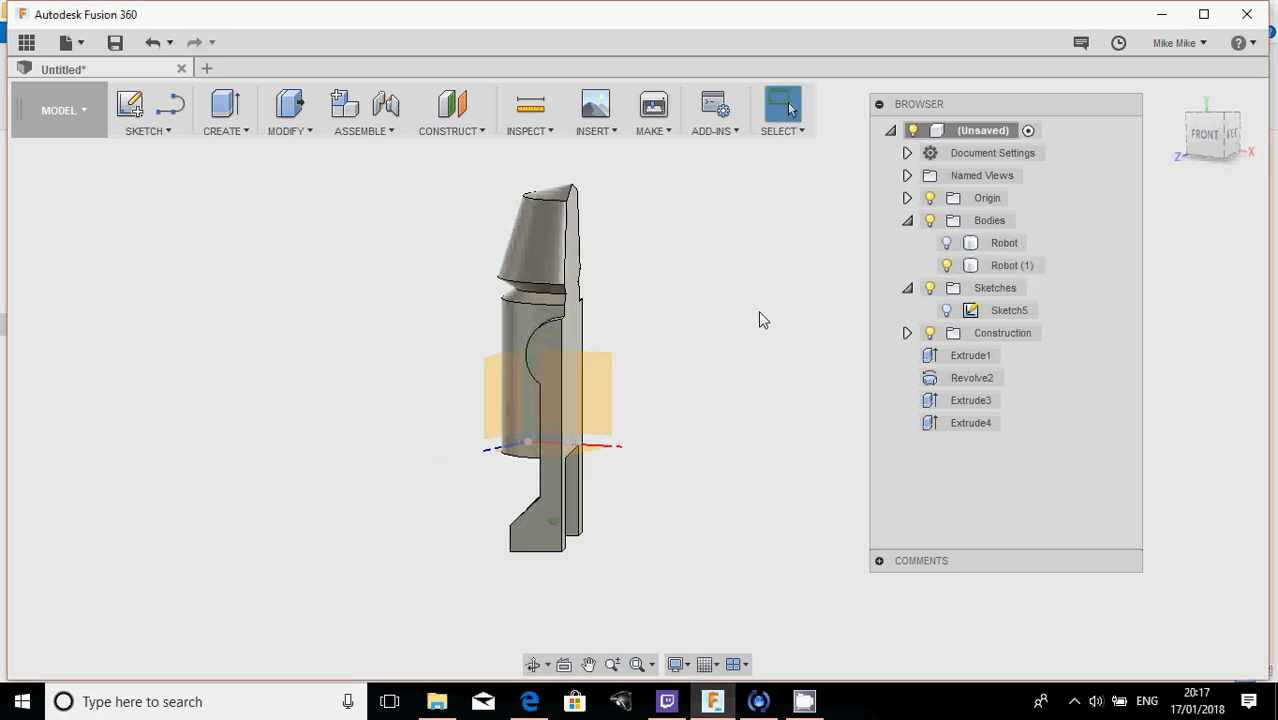
pyautogui.click(947, 243)
pyautogui.click(945, 243)
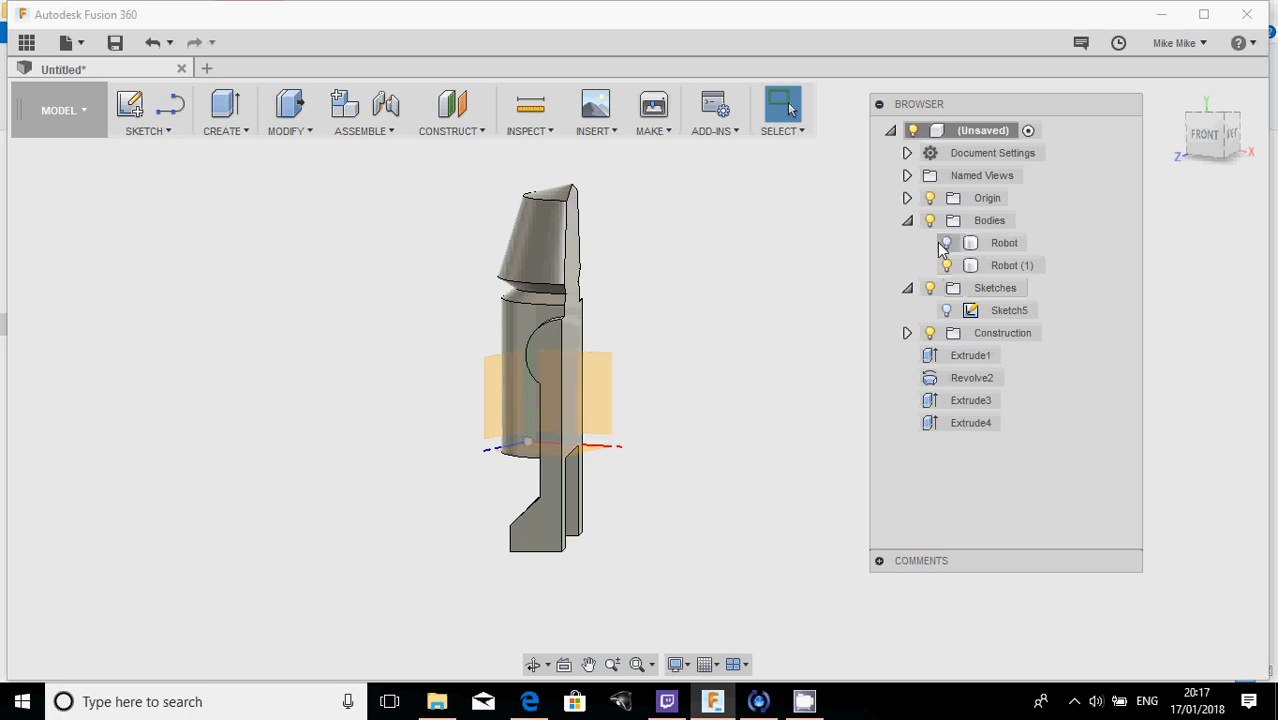
pyautogui.moveTo(701, 304)
pyautogui.keyDown('shift'); pyautogui.mouseDown(button='middle')
pyautogui.moveTo(646, 322)
pyautogui.moveTo(692, 292)
pyautogui.mouseUp(button='middle'); pyautogui.keyUp('shift')
pyautogui.scroll(4, 693, 287)
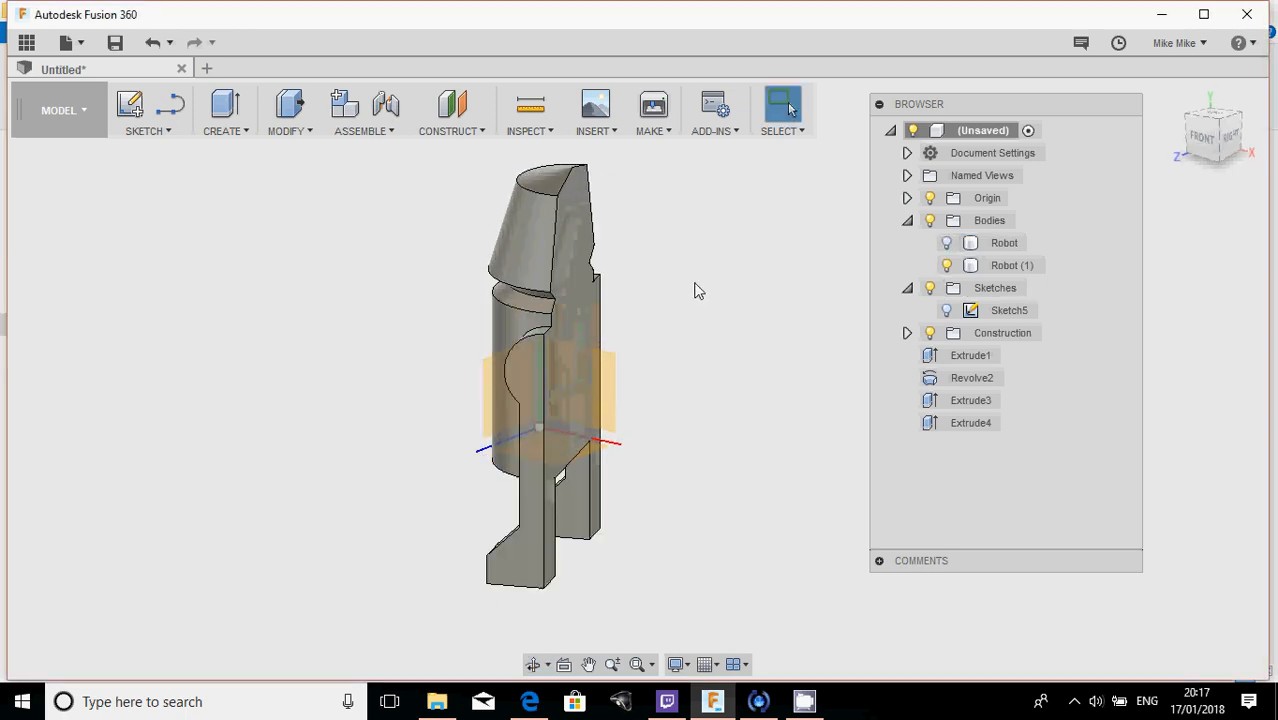
pyautogui.scroll(-2, 687, 296)
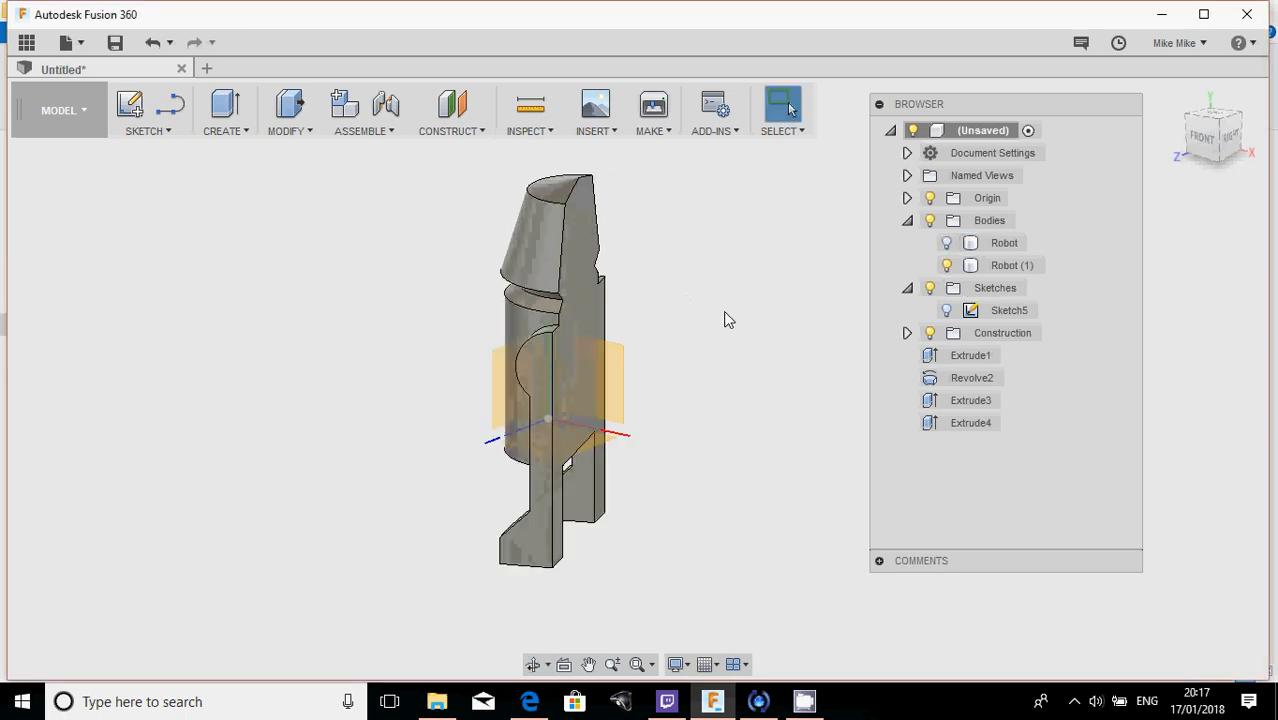
pyautogui.click(591, 294)
pyautogui.click(573, 303)
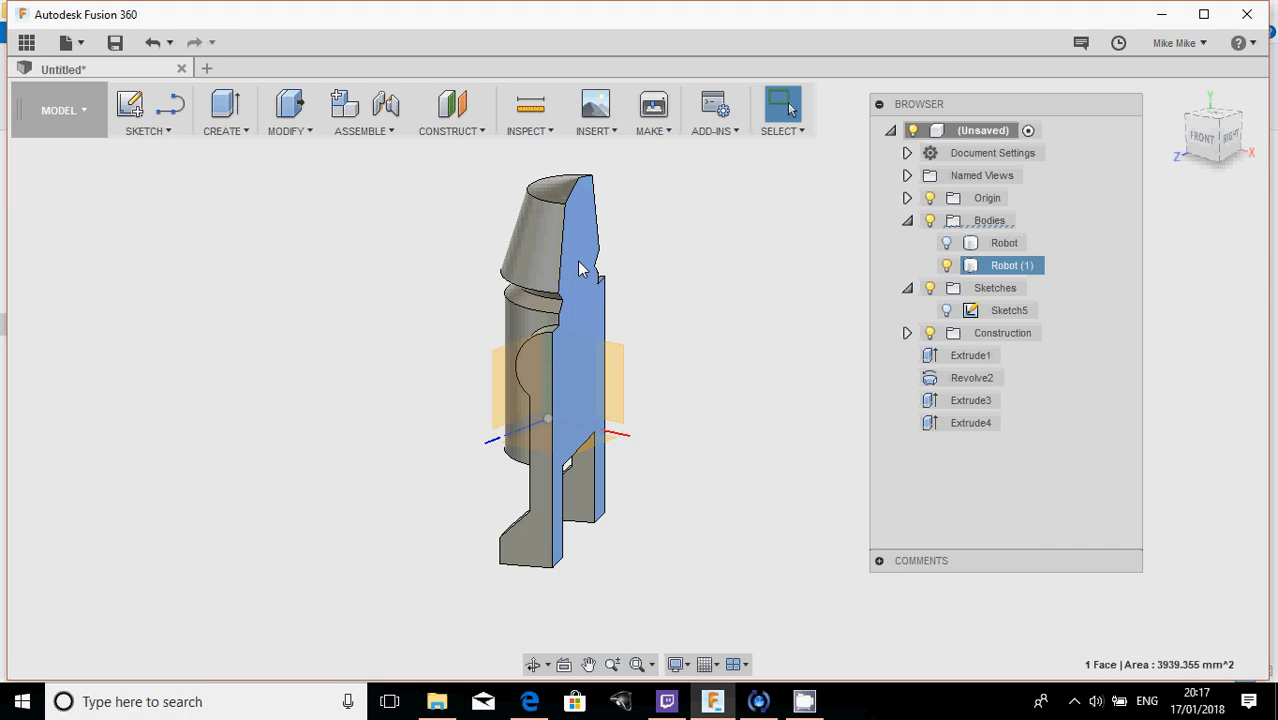
pyautogui.rightClick(579, 268)
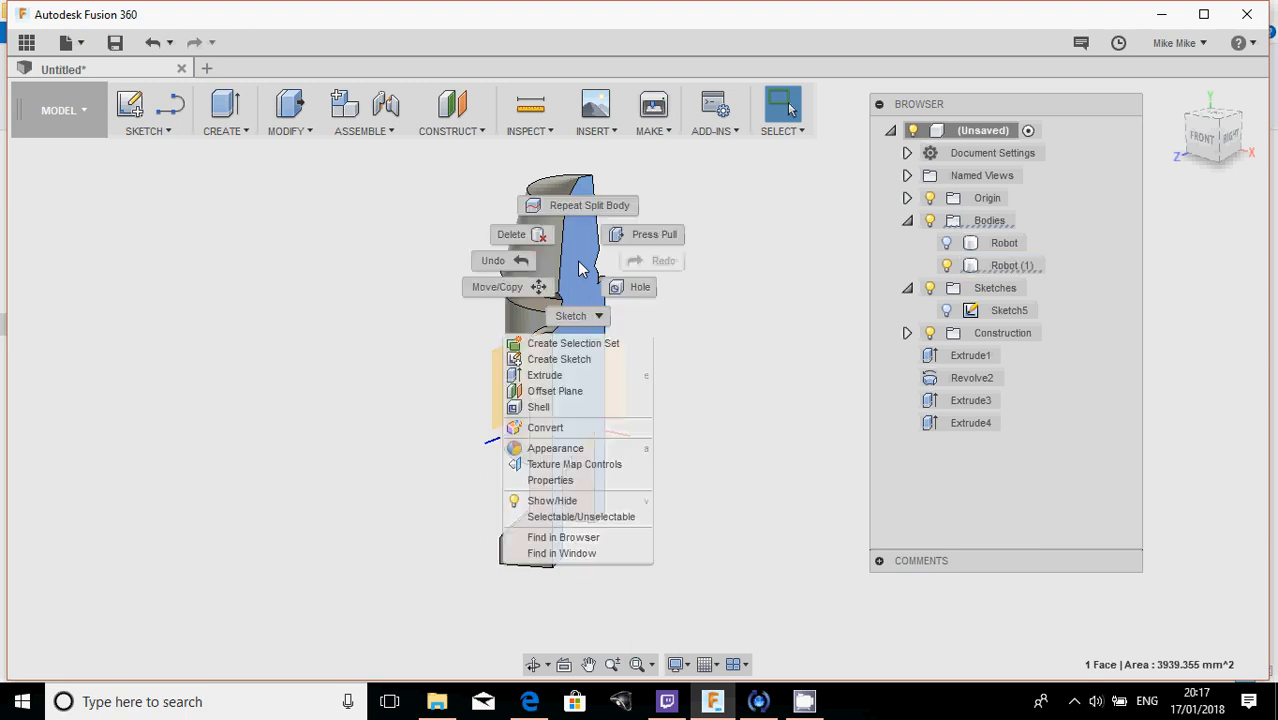
pyautogui.click(643, 238)
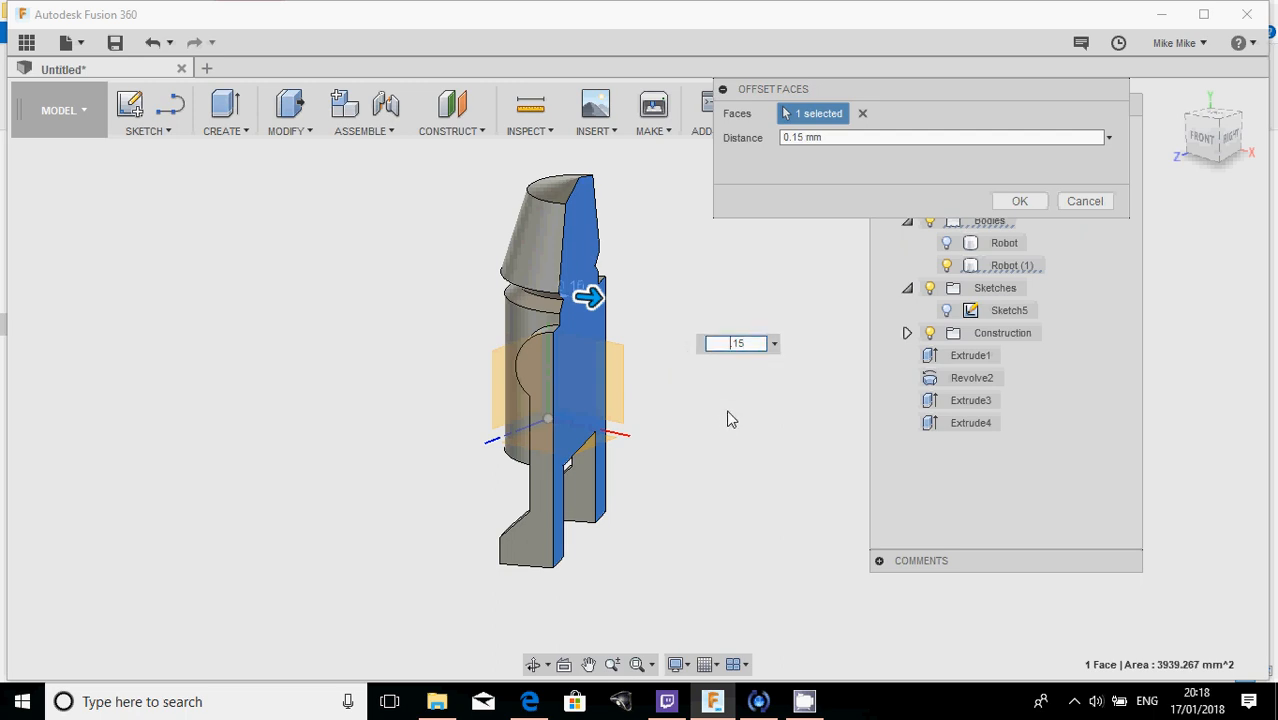
pyautogui.write('-')
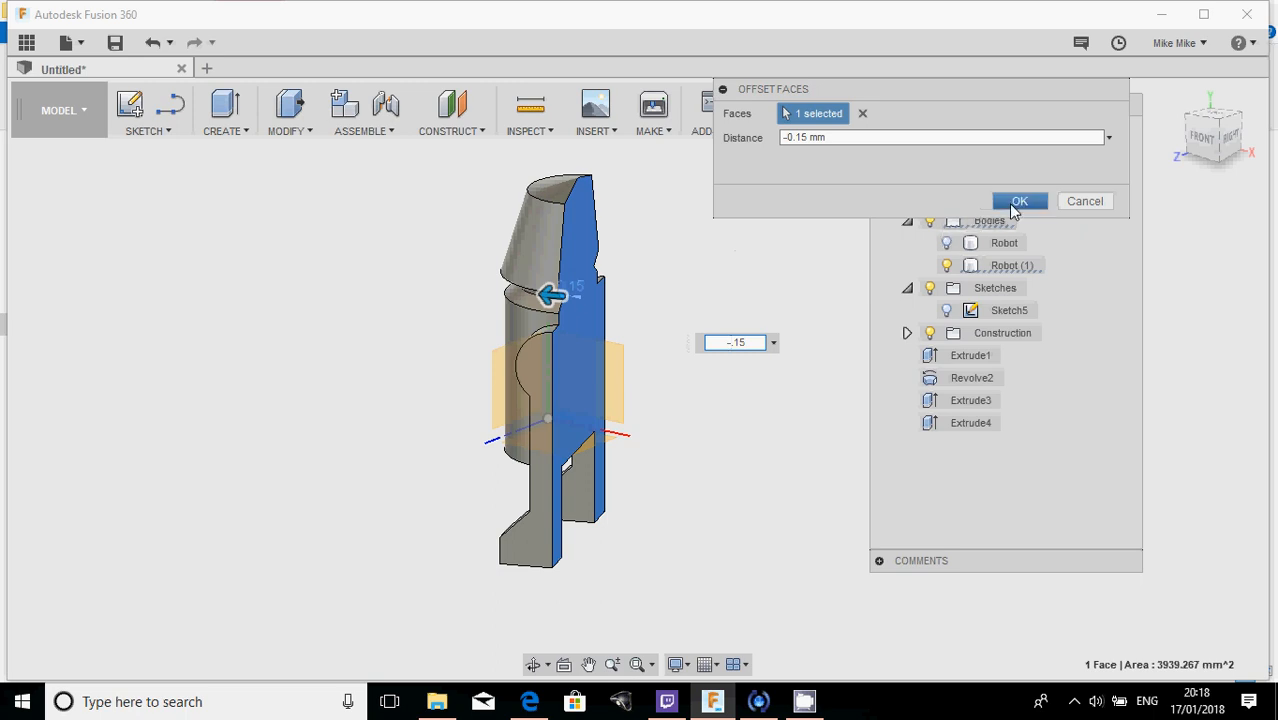
pyautogui.click(1013, 203)
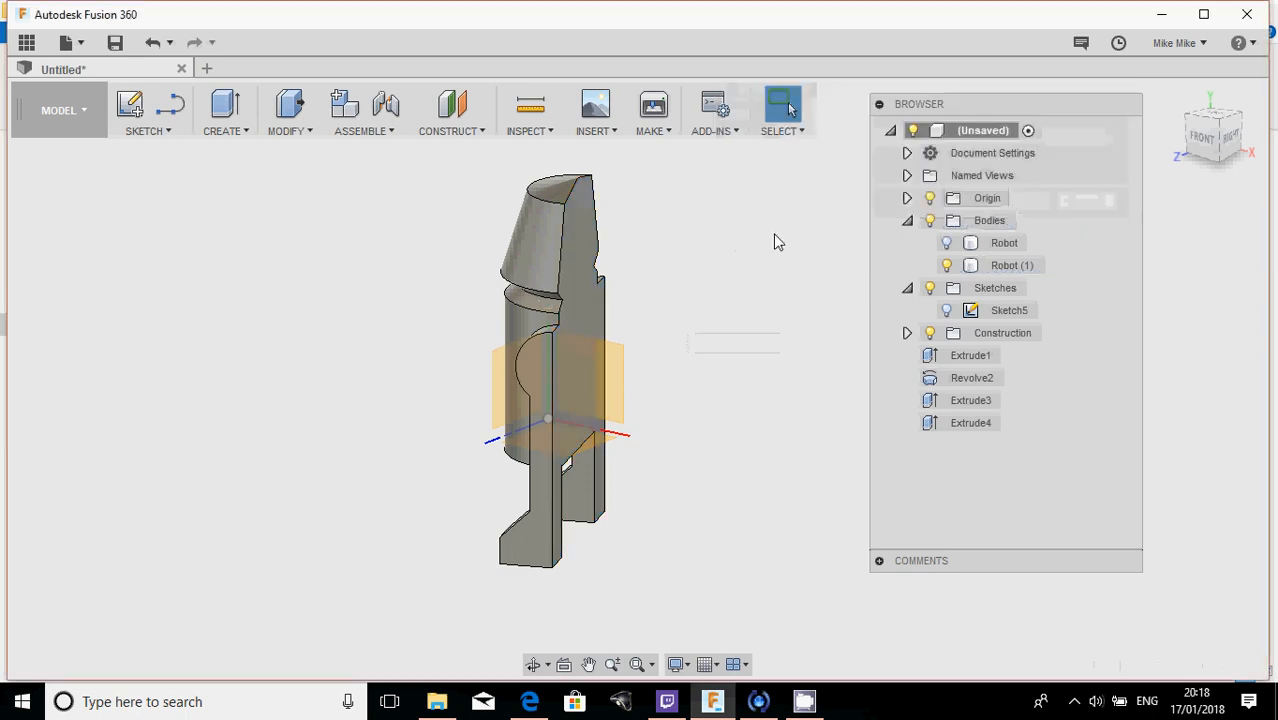
# - Show only the Robot half and offset its flat cut face by -0.15 mm
pyautogui.click(947, 243)
pyautogui.click(941, 268)
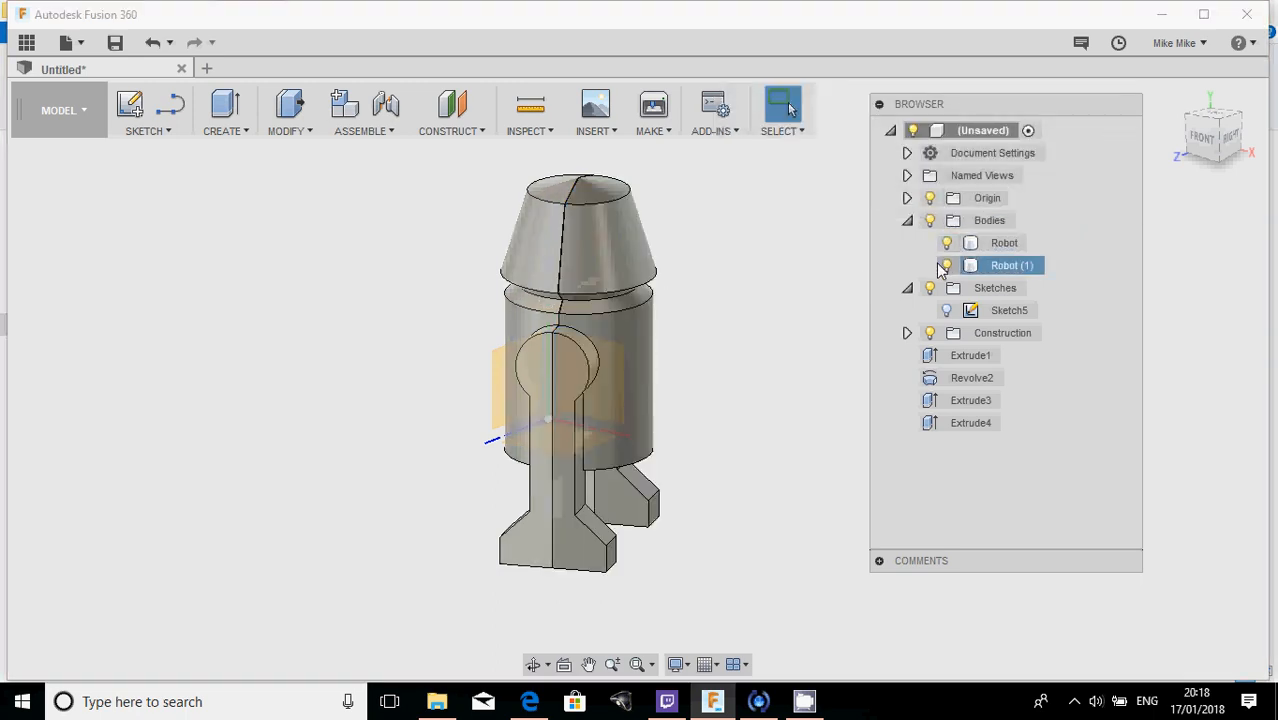
pyautogui.click(946, 266)
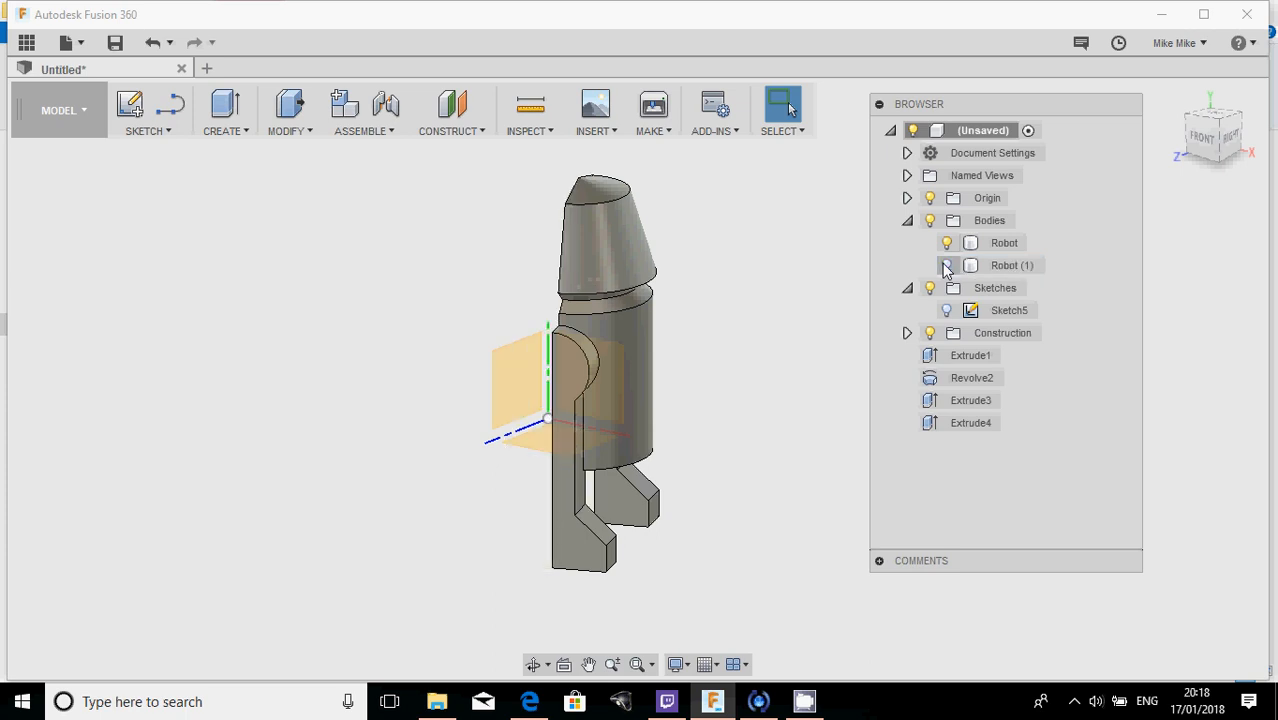
pyautogui.keyDown('shift'); pyautogui.moveTo(724, 349); pyautogui.dragTo(493, 305, button='middle'); pyautogui.keyUp('shift')
pyautogui.rightClick(430, 261)
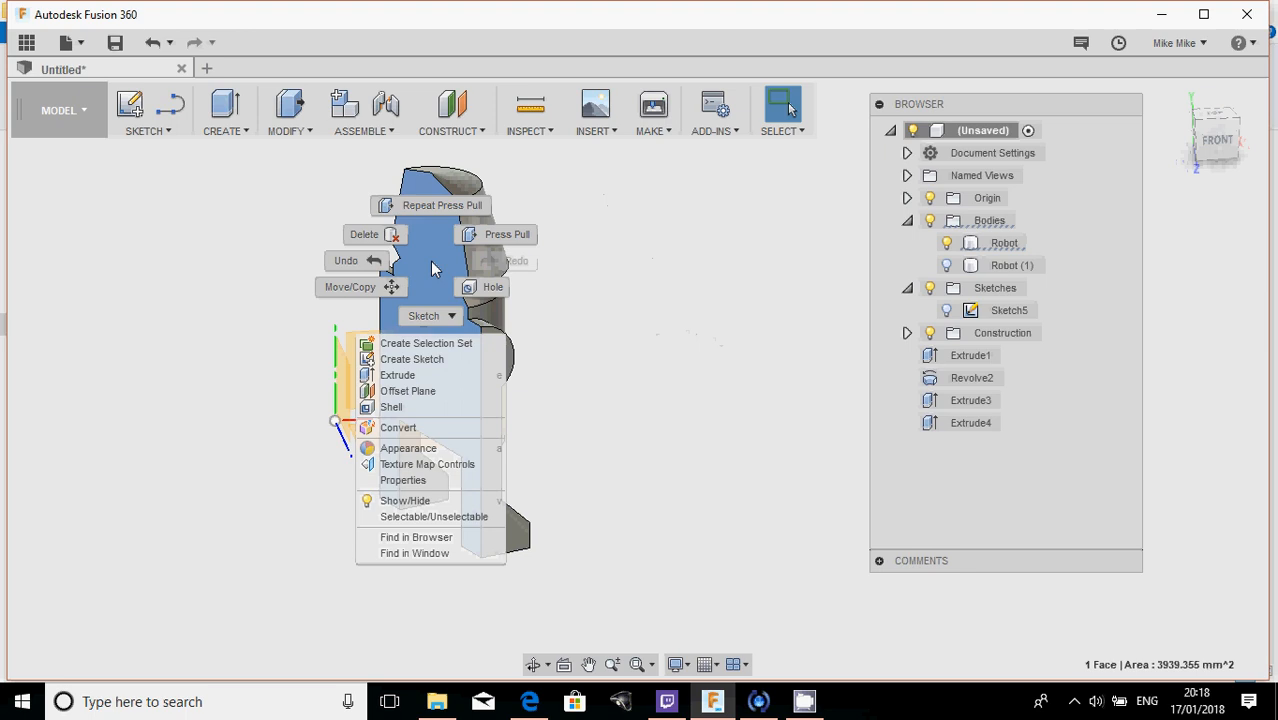
pyautogui.click(492, 236)
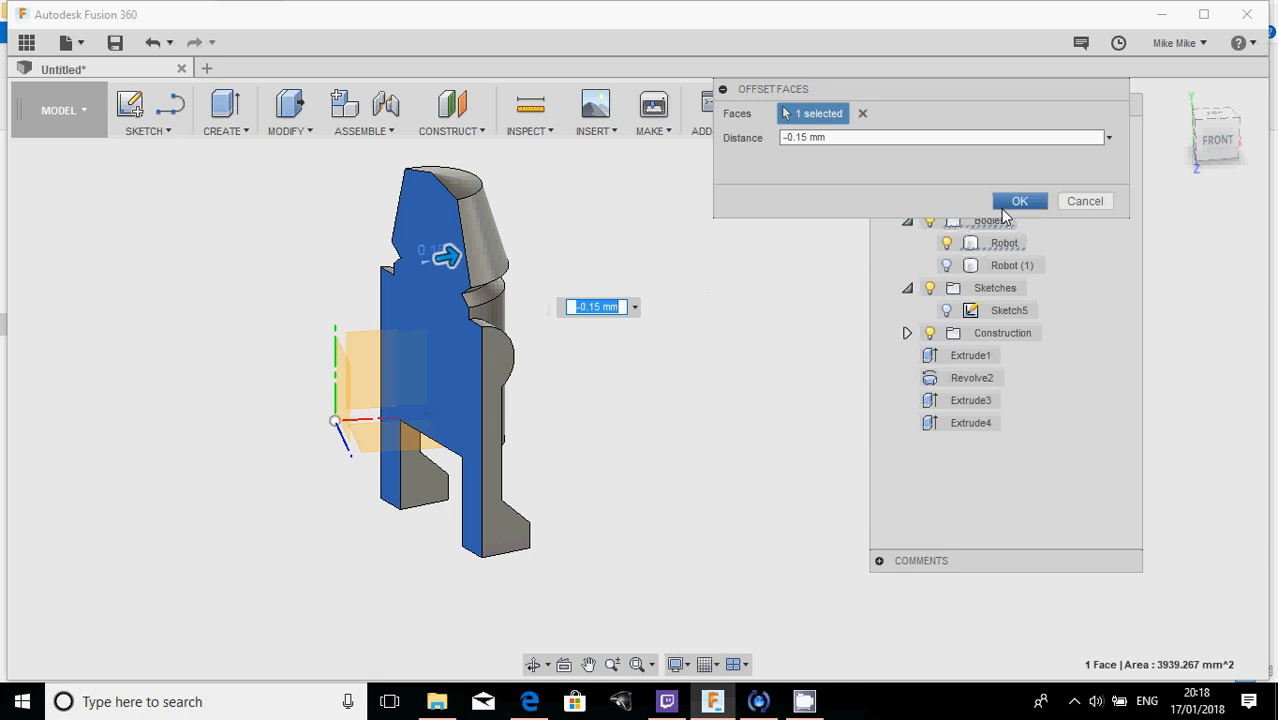
pyautogui.press('Return')
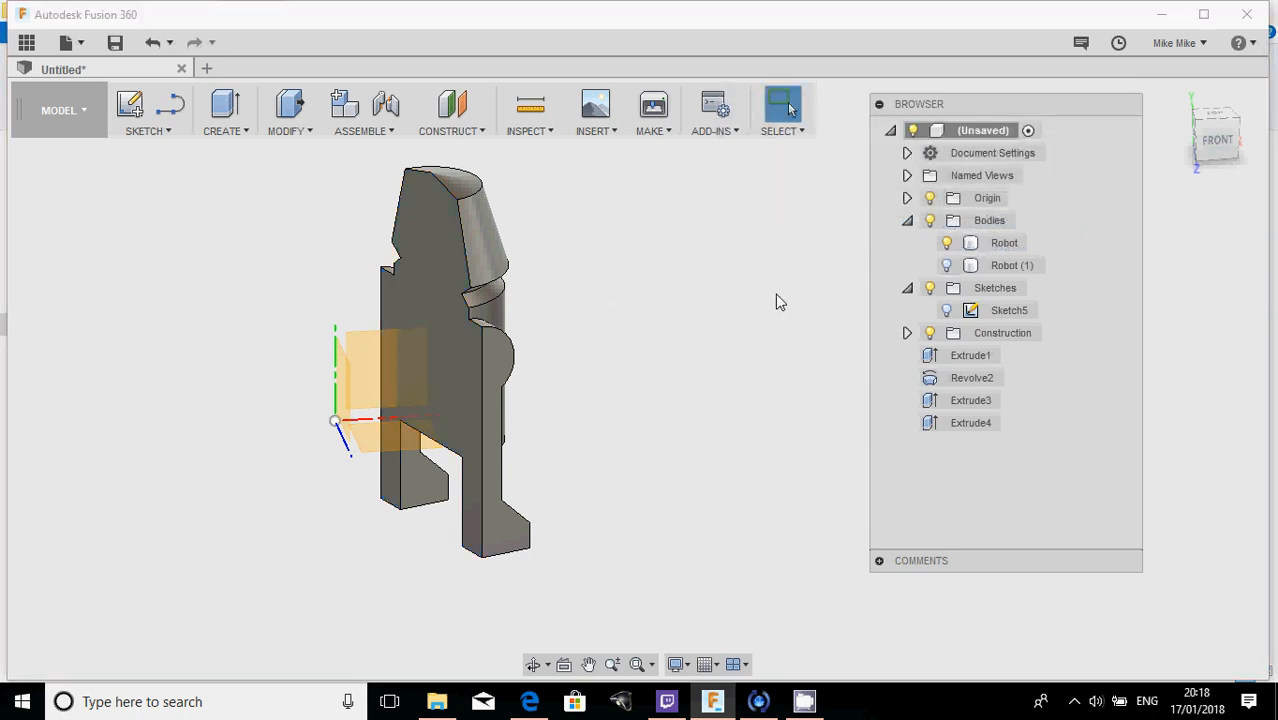
# - Show Robot (1) again and examine the gap between the two halves around the leg's round shoulder
pyautogui.click(949, 270)
pyautogui.click(947, 266)
pyautogui.keyDown('shift'); pyautogui.moveTo(736, 314); pyautogui.dragTo(670, 300, button='middle'); pyautogui.keyUp('shift')
pyautogui.scroll(10, 517, 333)
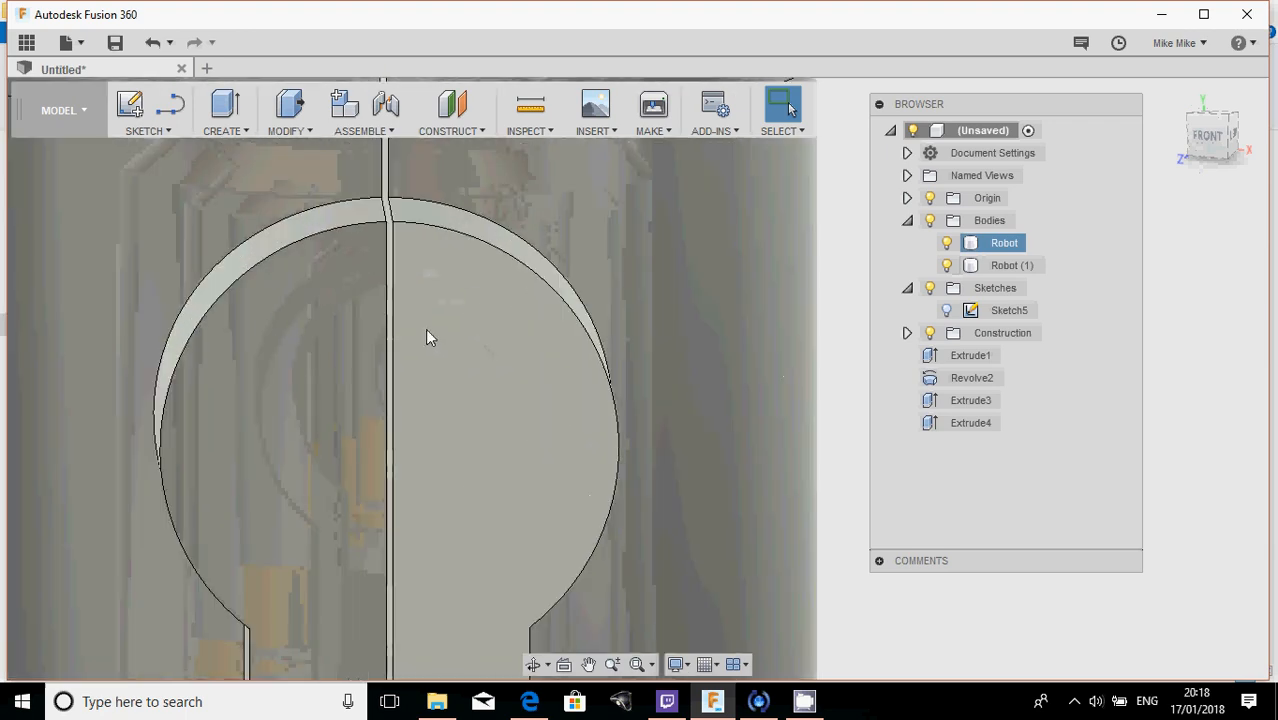
pyautogui.scroll(-10, 381, 206)
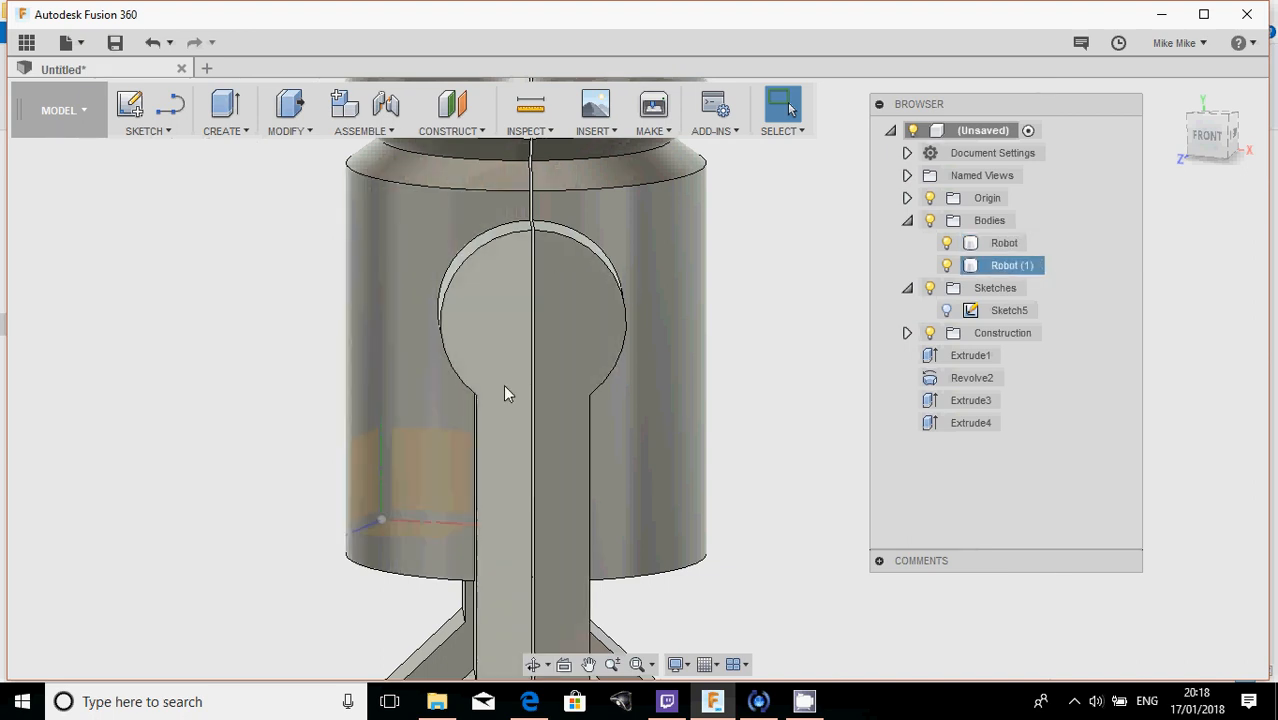
pyautogui.click(564, 665)
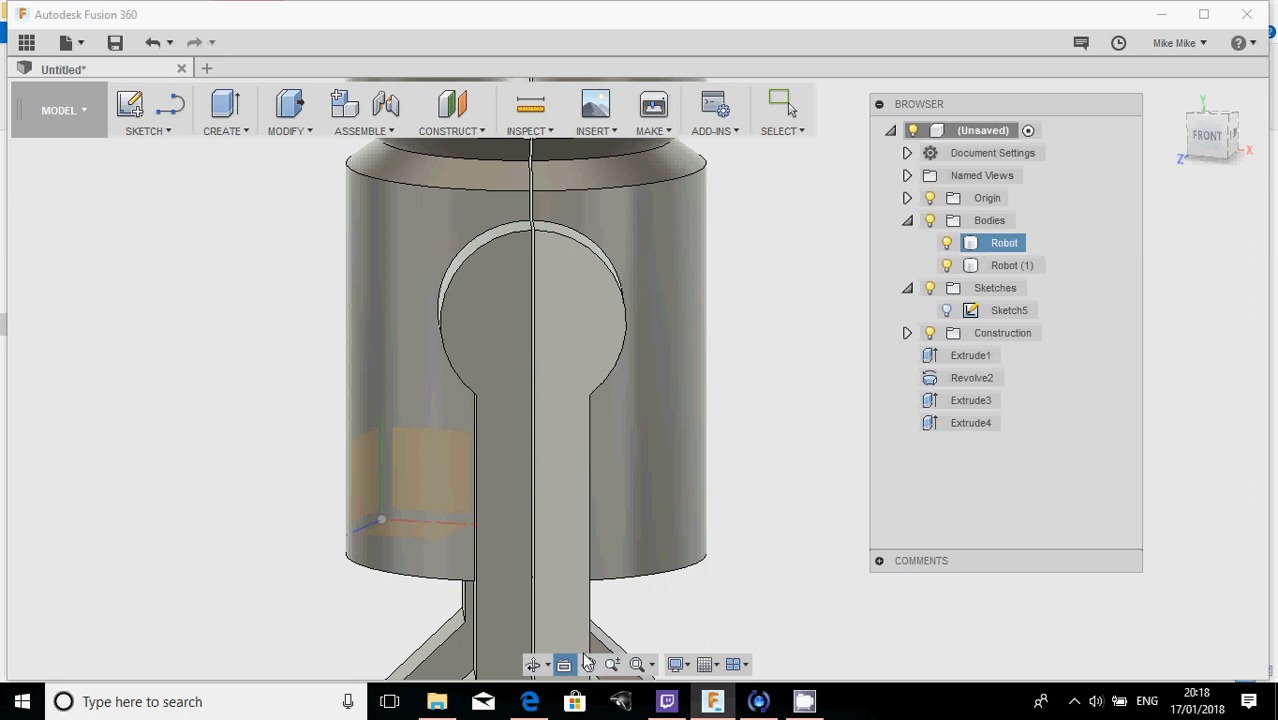
pyautogui.click(577, 324)
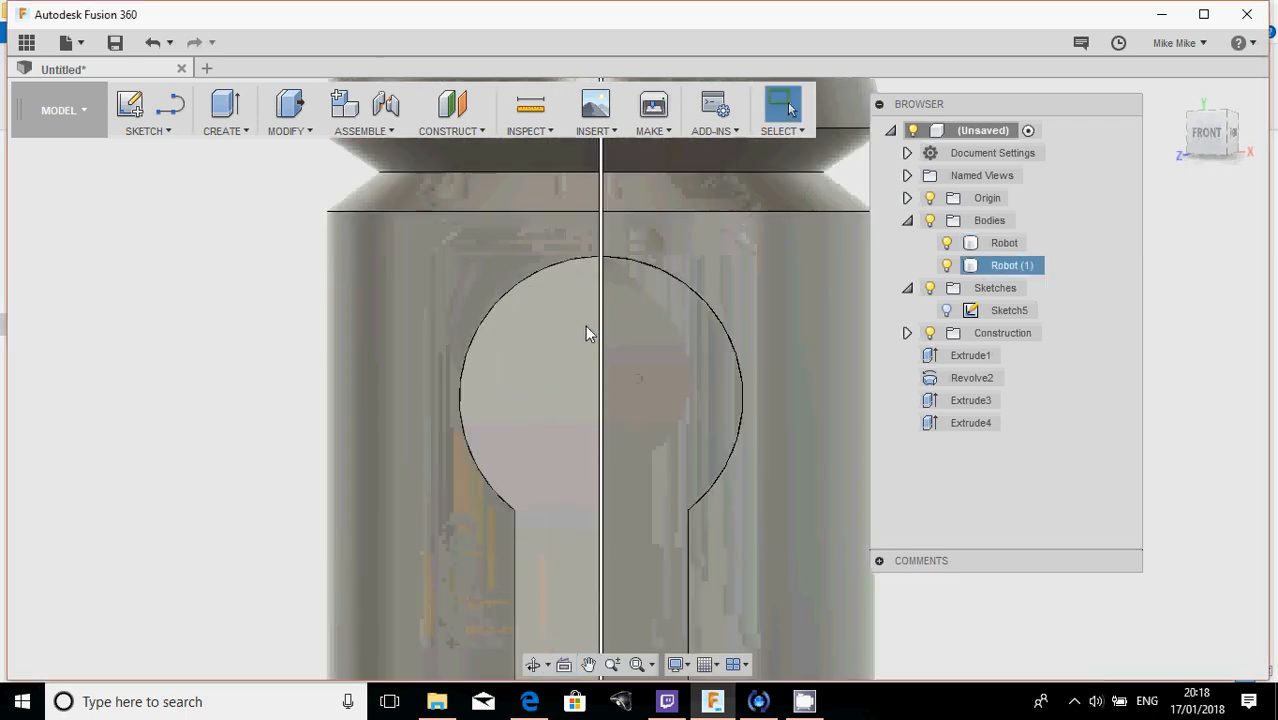
pyautogui.scroll(-4, 591, 308)
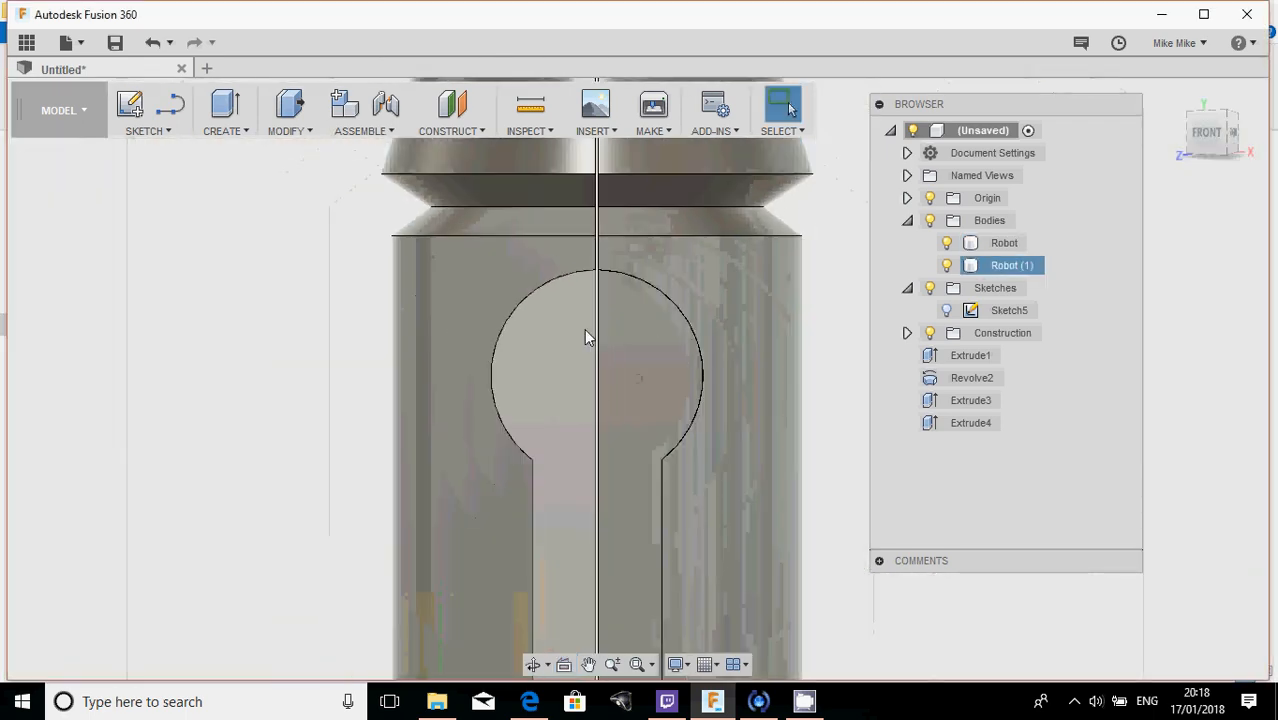
pyautogui.keyDown('shift'); pyautogui.moveTo(577, 343); pyautogui.dragTo(596, 388, button='middle'); pyautogui.keyUp('shift')
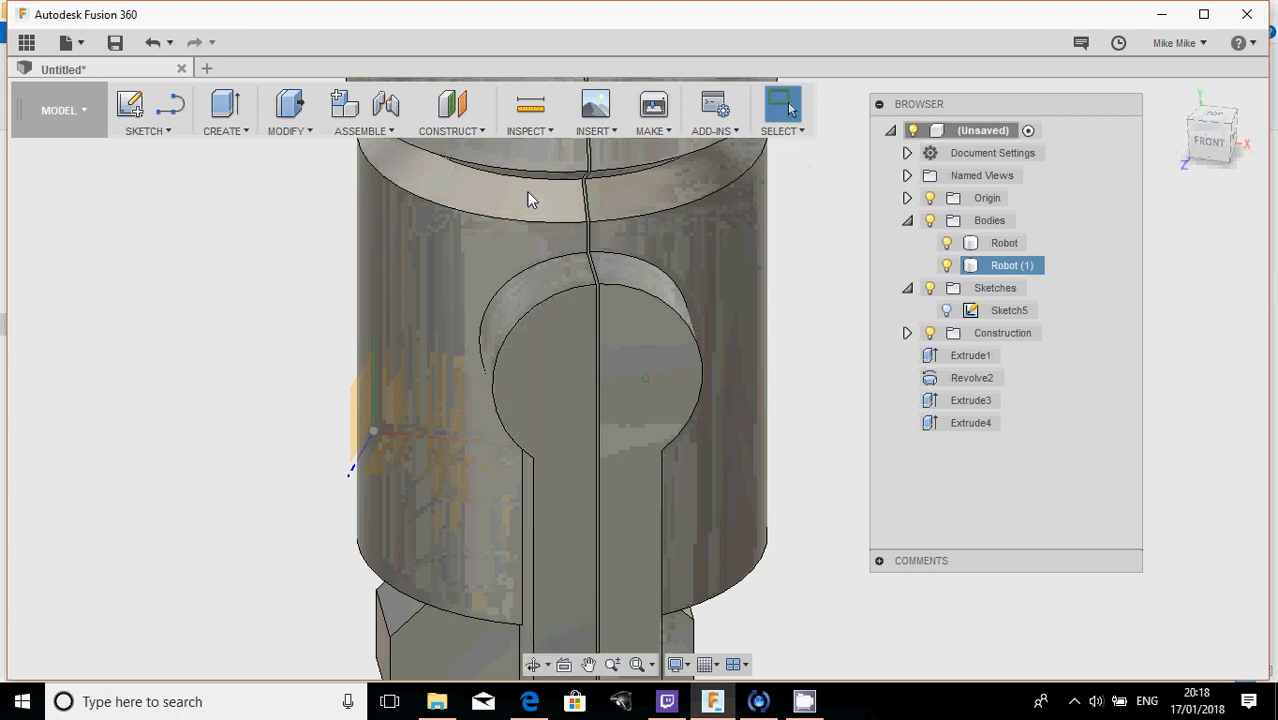
# - Measure the distance between the two facing vertical edges of the robot halves on the leg's round shoulder
pyautogui.click(531, 107)
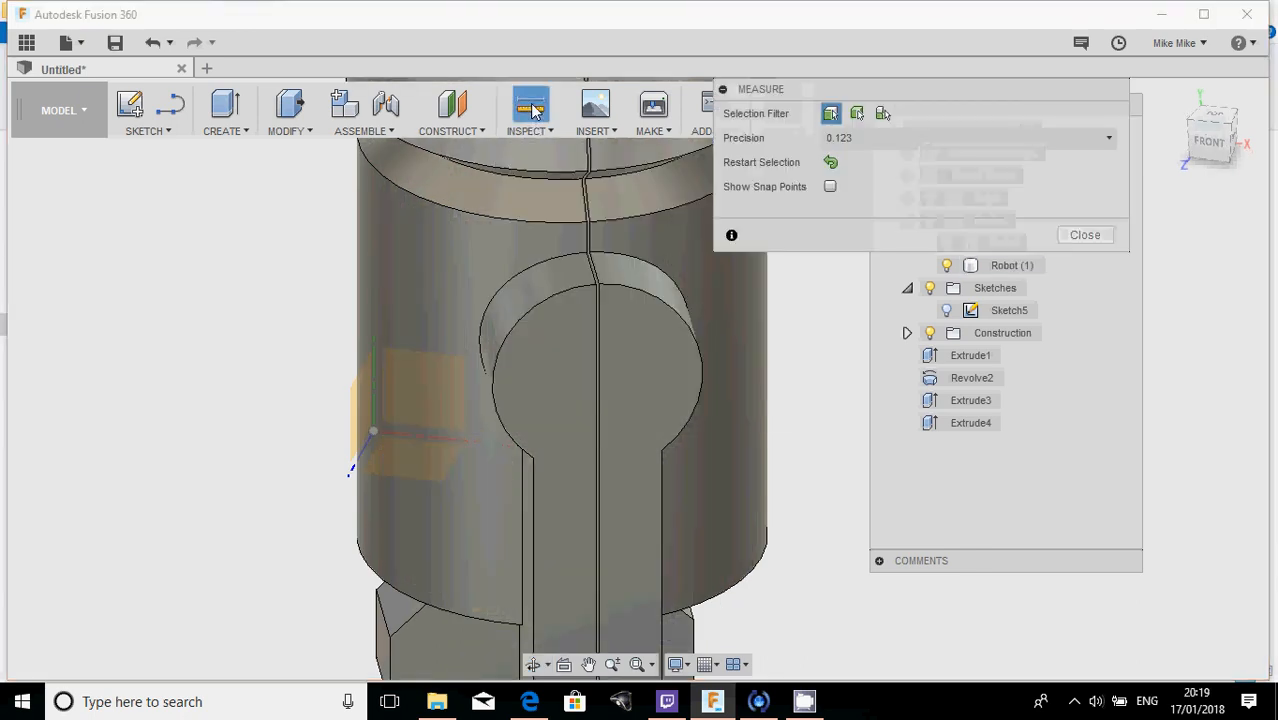
pyautogui.scroll(3, 590, 335)
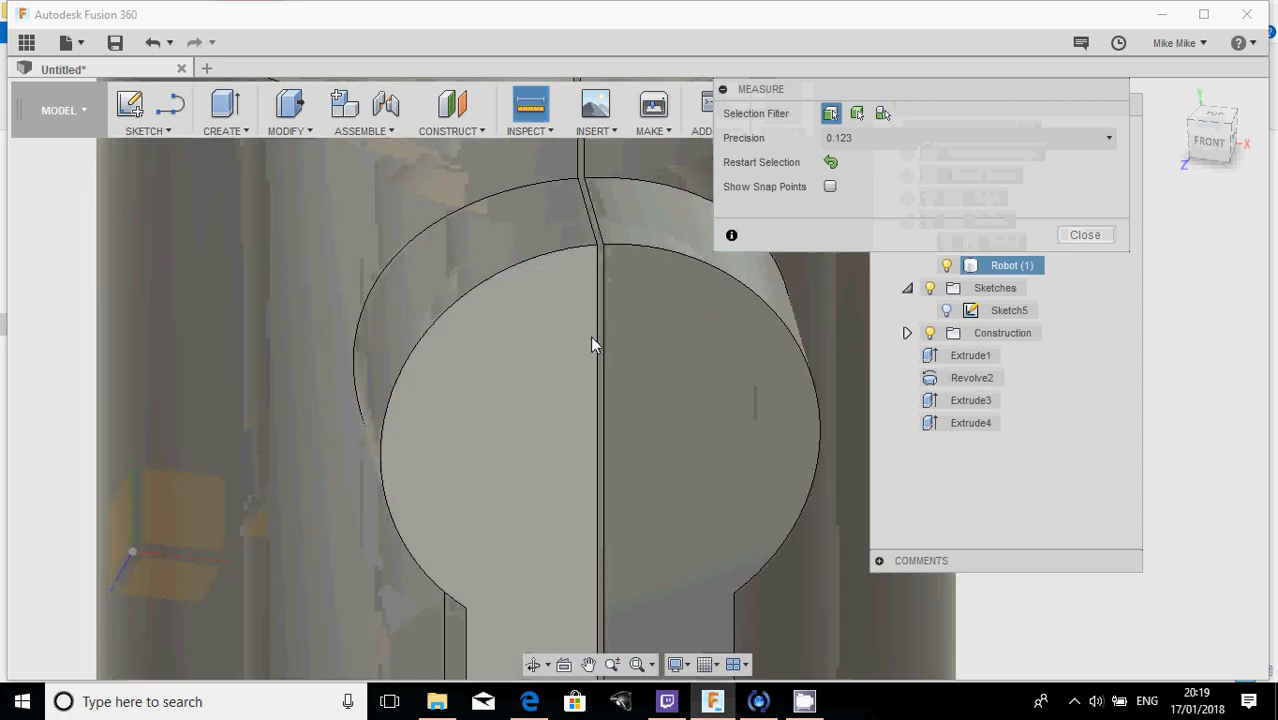
pyautogui.click(598, 256)
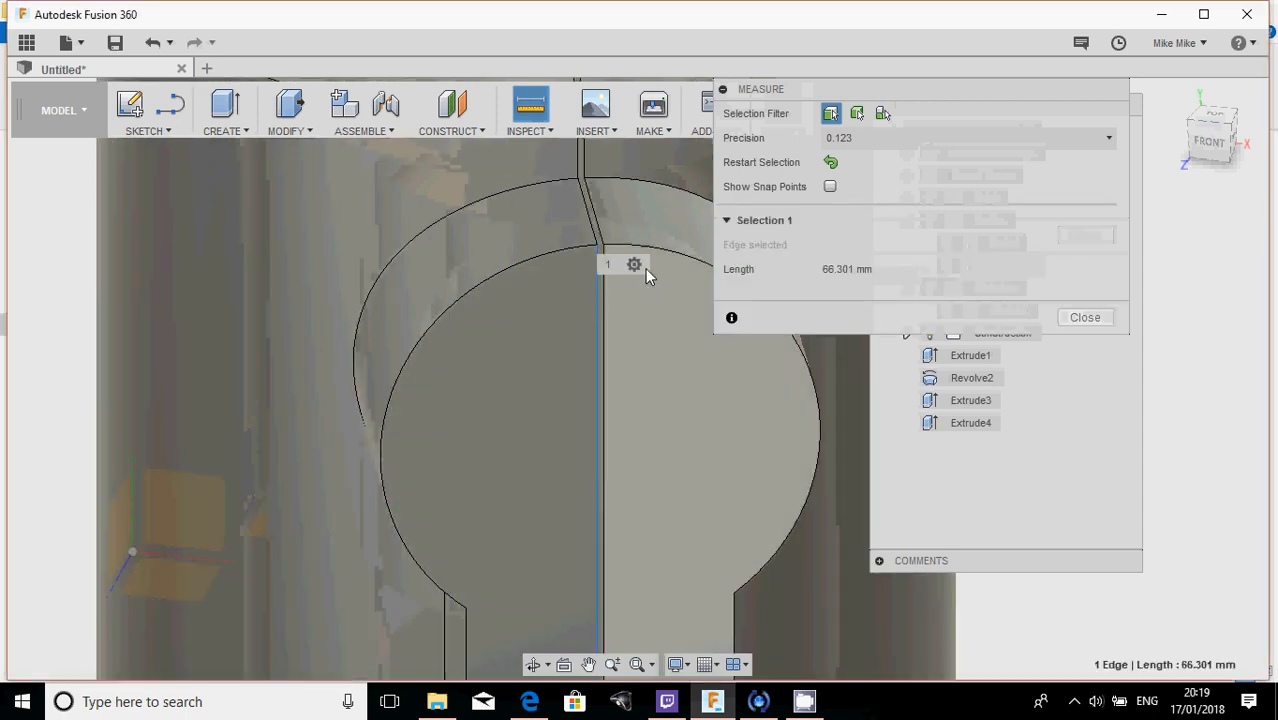
pyautogui.click(605, 318)
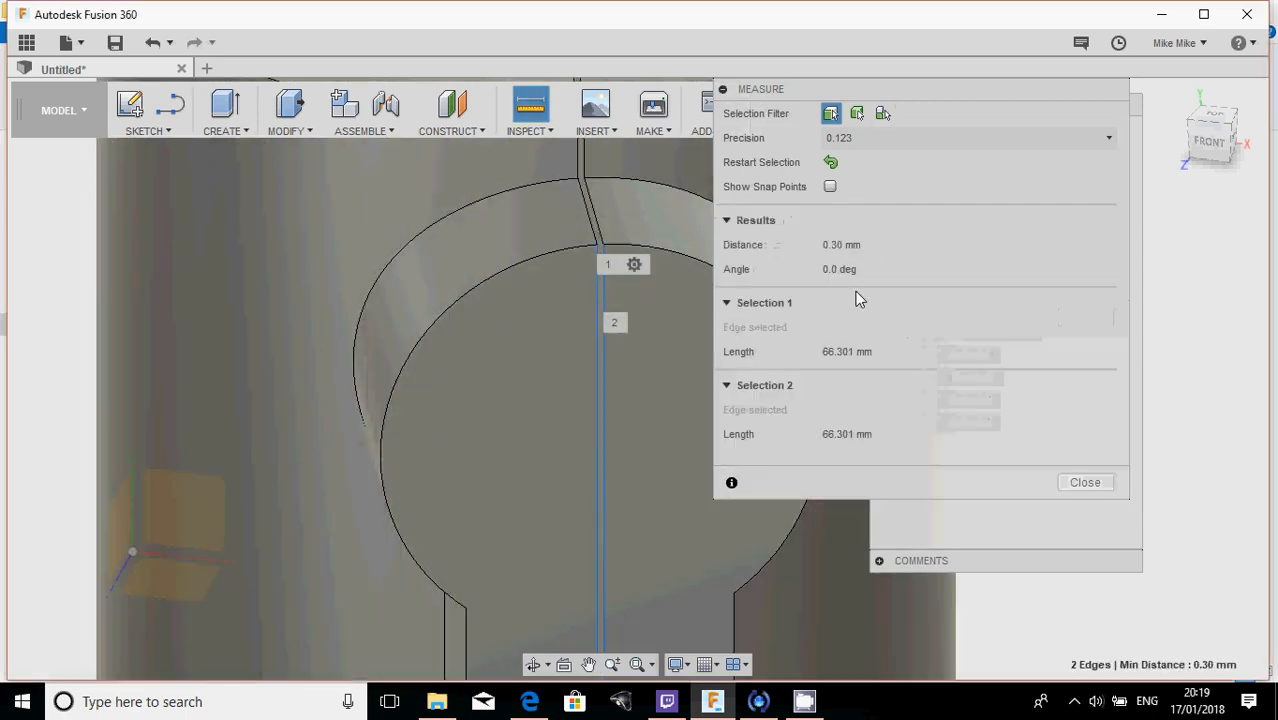
pyautogui.click(1086, 482)
# - Hide Robot (1) and turn the Robot half around to face its flat cut face
pyautogui.scroll(-6, 388, 368)
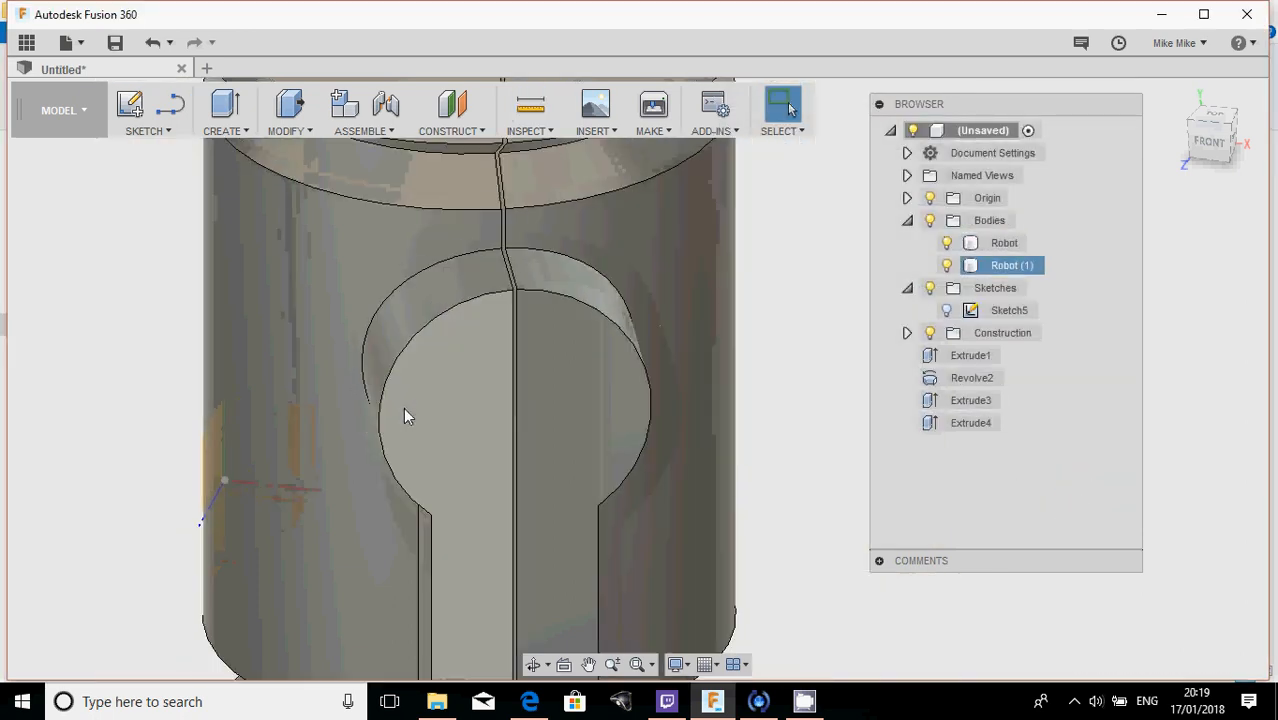
pyautogui.moveTo(490, 413); pyautogui.dragTo(519, 502, button='middle')
pyautogui.scroll(-1, 520, 498)
pyautogui.moveTo(525, 455); pyautogui.dragTo(585, 390, button='middle')
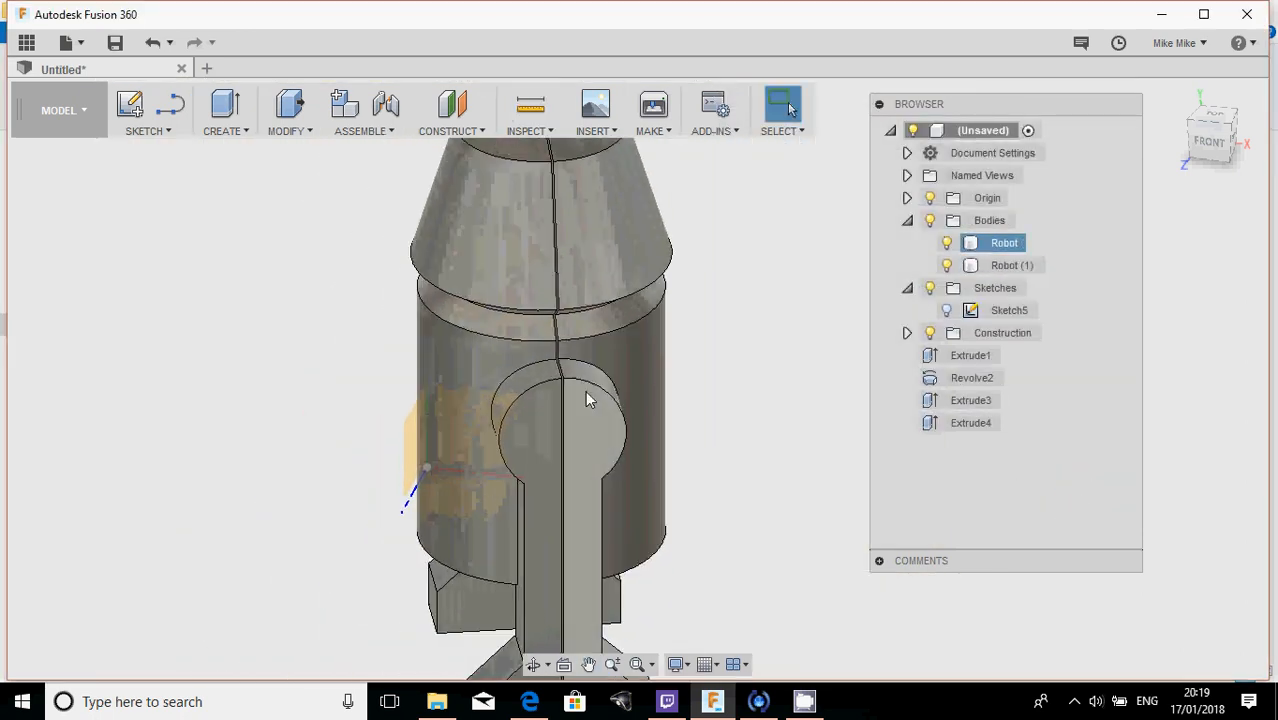
pyautogui.scroll(-2, 585, 390)
pyautogui.keyDown('shift'); pyautogui.moveTo(693, 365); pyautogui.dragTo(498, 358, button='middle'); pyautogui.keyUp('shift')
pyautogui.scroll(-1, 430, 361)
pyautogui.keyDown('shift'); pyautogui.moveTo(498, 358); pyautogui.dragTo(468, 345, button='middle'); pyautogui.keyUp('shift')
pyautogui.click(947, 265)
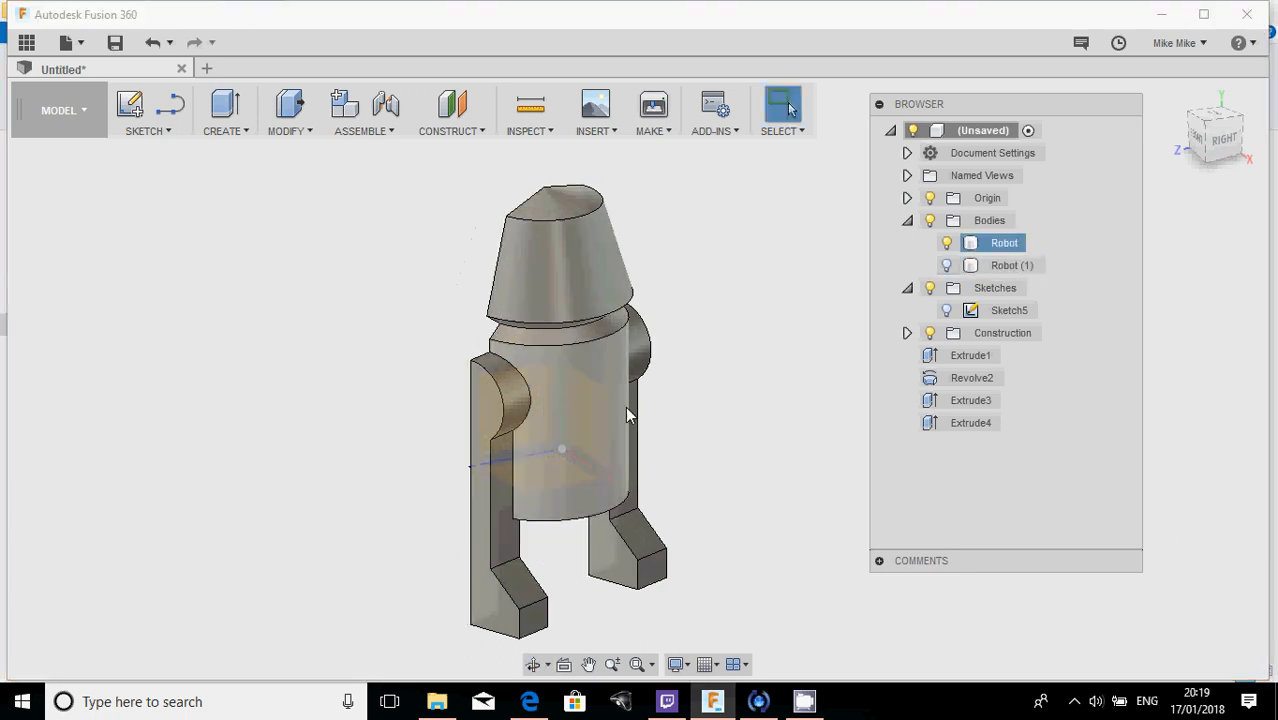
pyautogui.keyDown('shift'); pyautogui.moveTo(425, 327); pyautogui.dragTo(434, 283, button='middle'); pyautogui.keyUp('shift')
pyautogui.scroll(2, 440, 308)
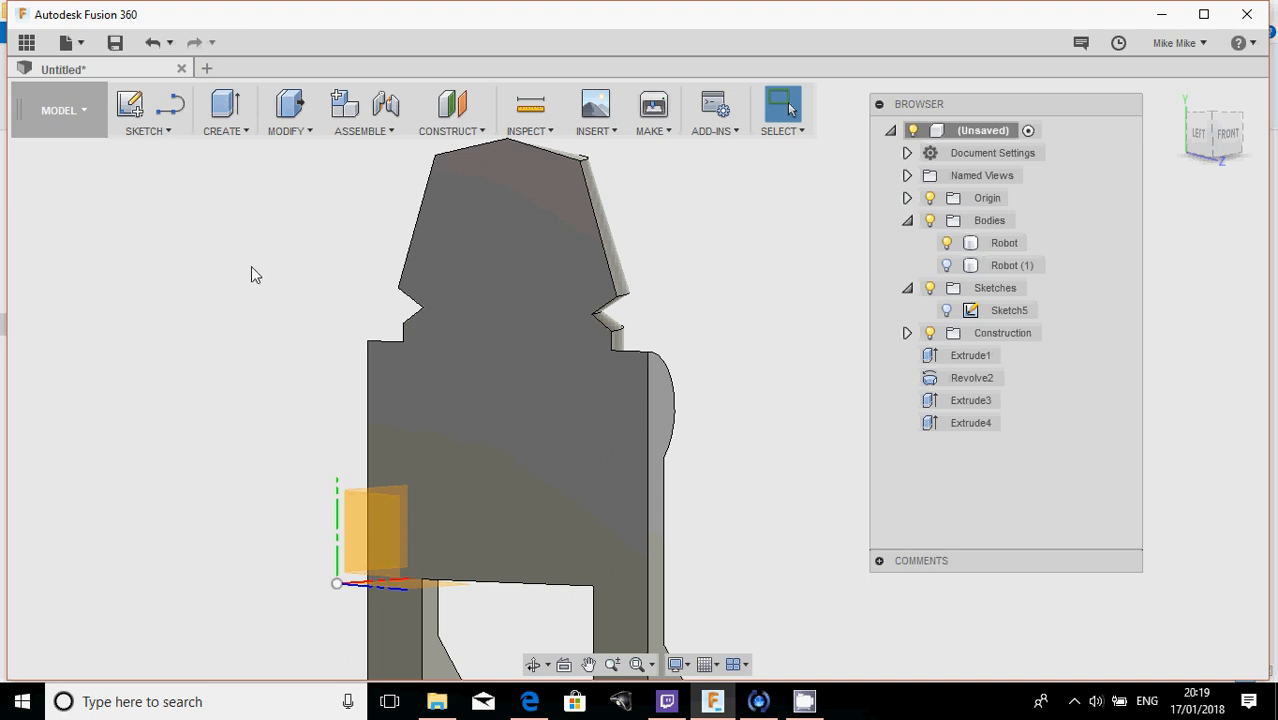
# - Sketch a 2 mm center diameter circle on the Robot half's cut face, centred between the two widest corners of the head's base
pyautogui.click(160, 131)
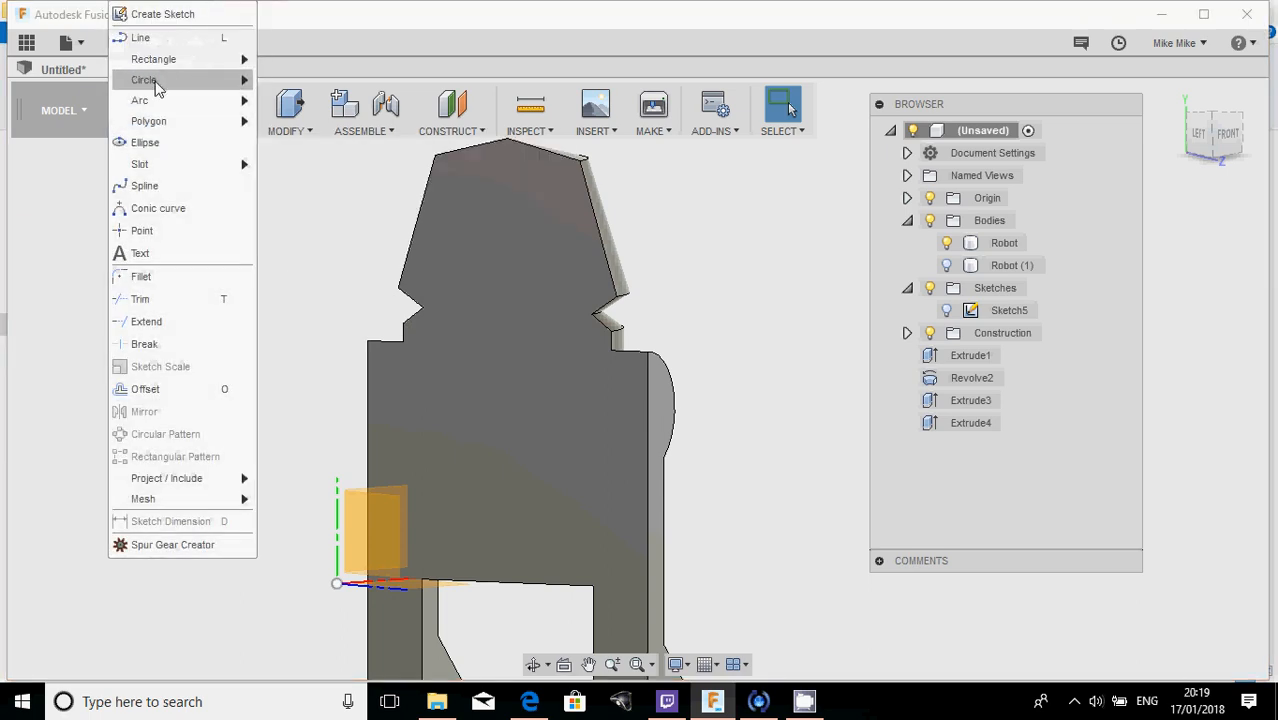
pyautogui.moveTo(157, 86)
pyautogui.click(305, 84)
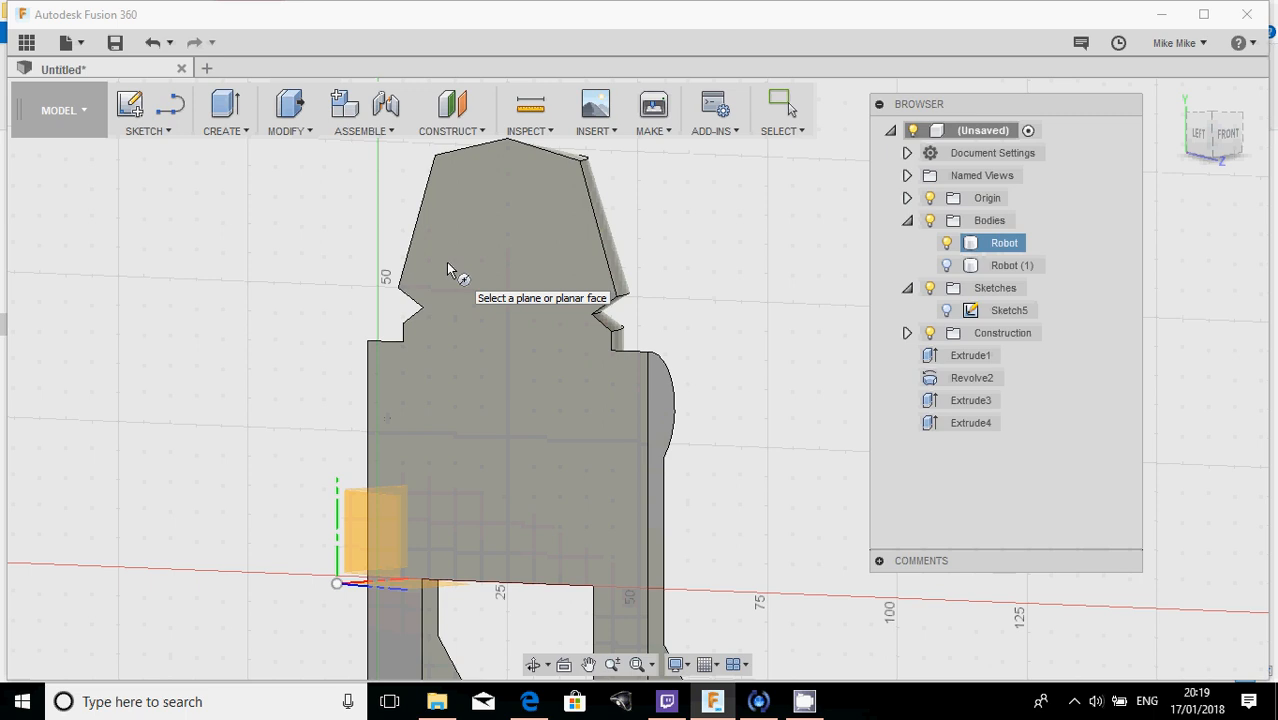
pyautogui.click(523, 241)
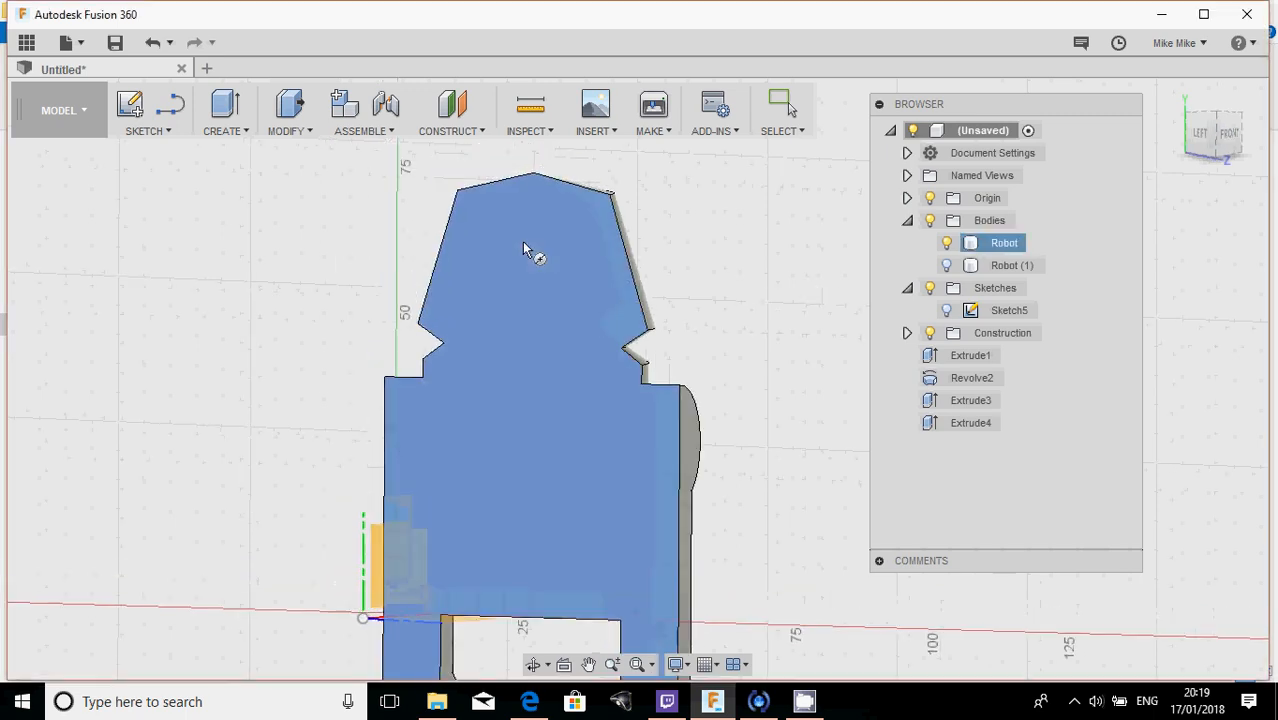
pyautogui.scroll(-2, 607, 429)
pyautogui.moveTo(607, 427); pyautogui.dragTo(608, 420)
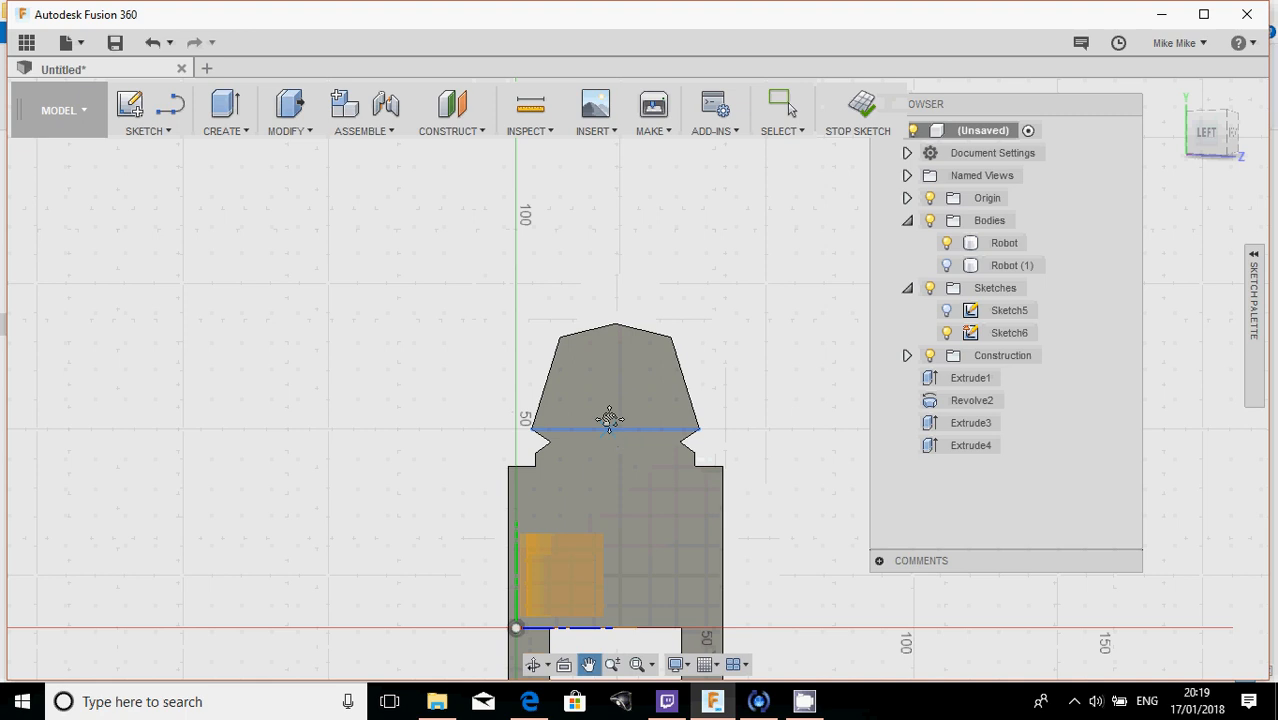
pyautogui.moveTo(608, 420); pyautogui.dragTo(591, 357, button='middle')
pyautogui.scroll(1, 591, 345)
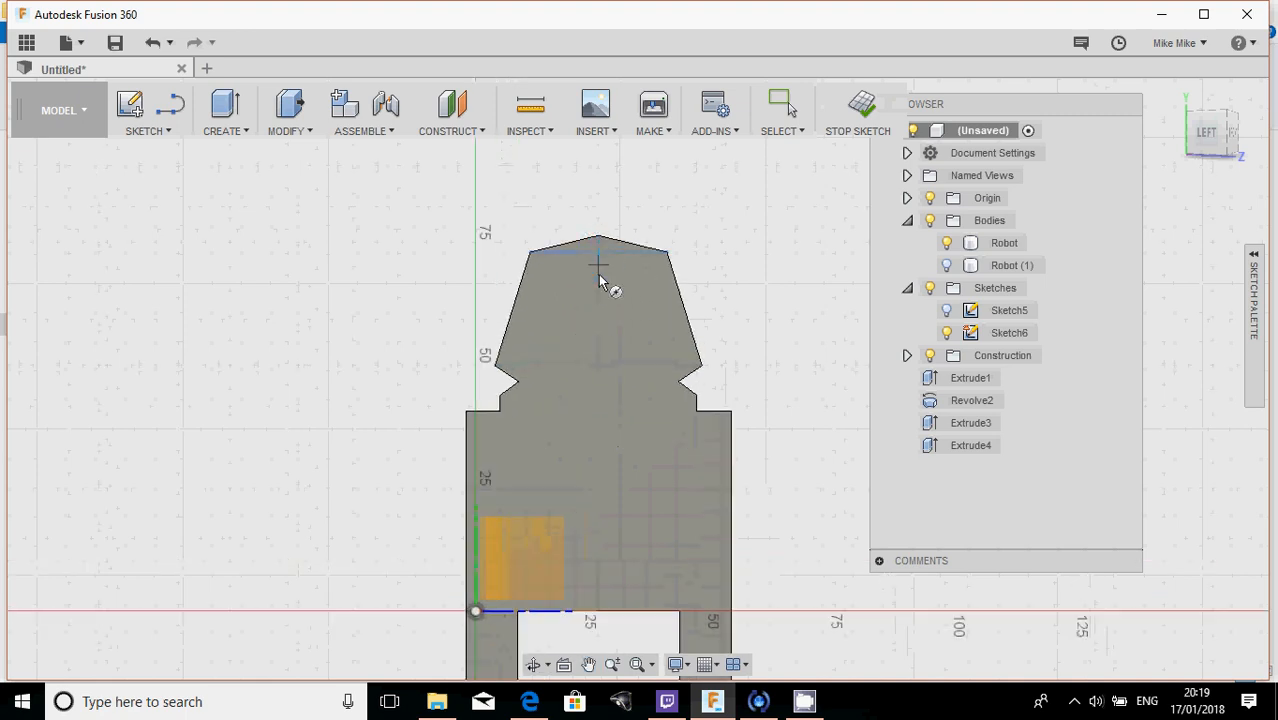
pyautogui.click(599, 365)
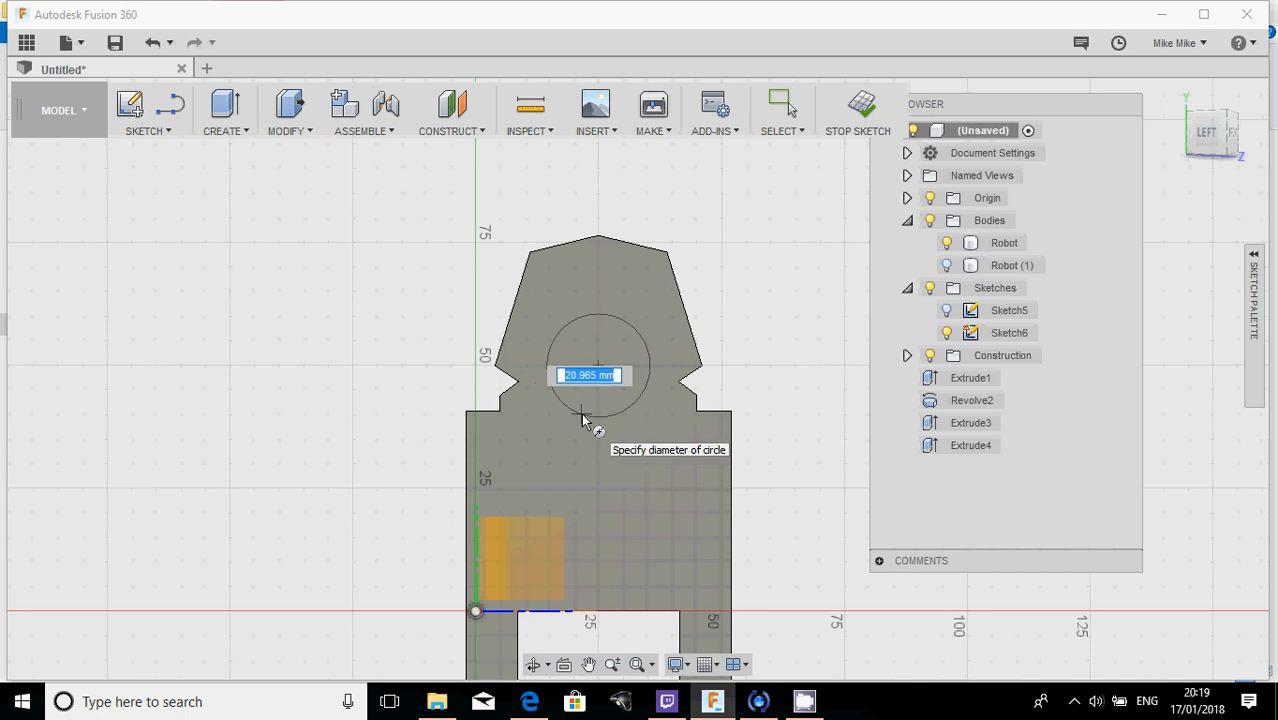
pyautogui.write('2')
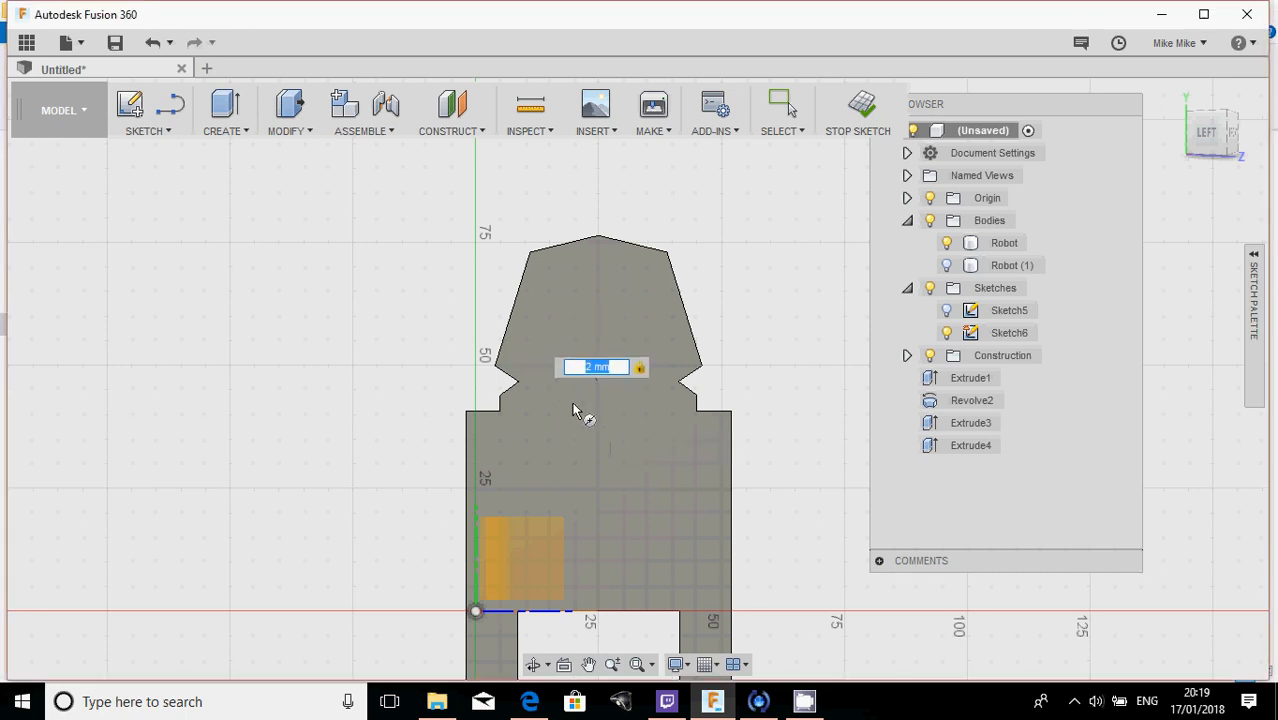
pyautogui.press('Return')
pyautogui.scroll(5, 600, 365)
pyautogui.scroll(-3, 599, 400)
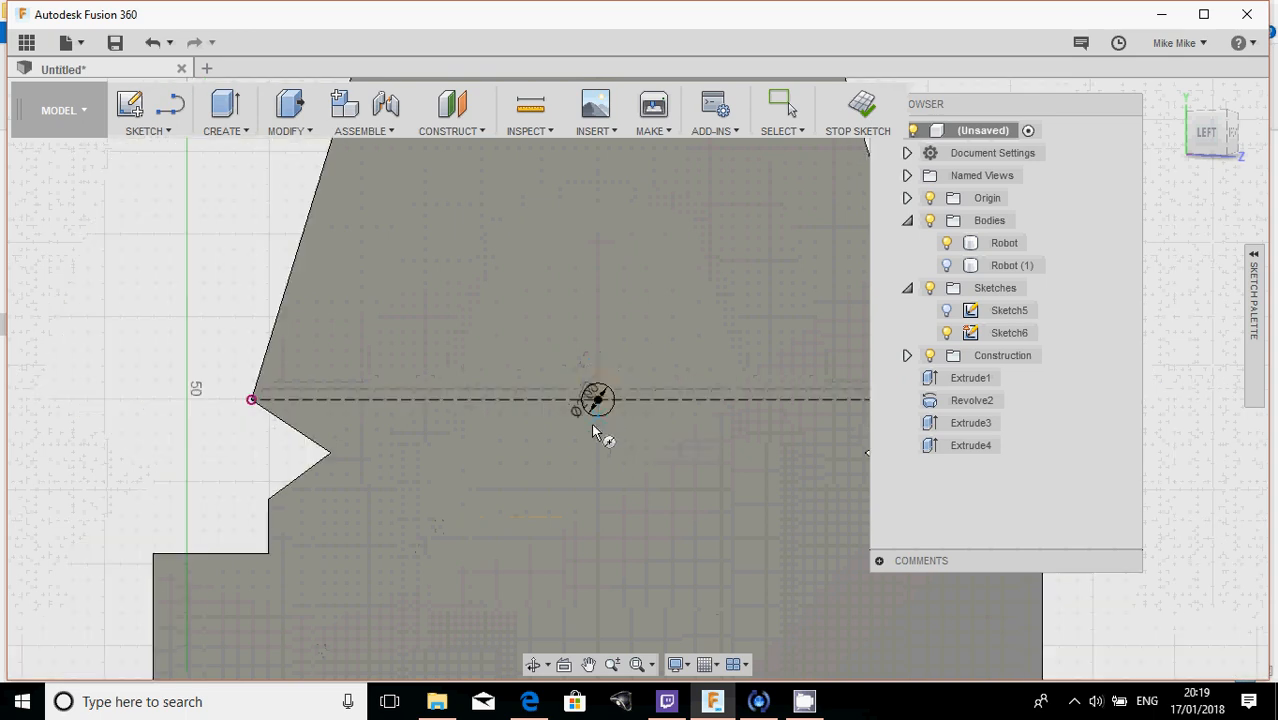
pyautogui.scroll(-1, 547, 466)
pyautogui.moveTo(548, 464); pyautogui.dragTo(556, 200, button='middle')
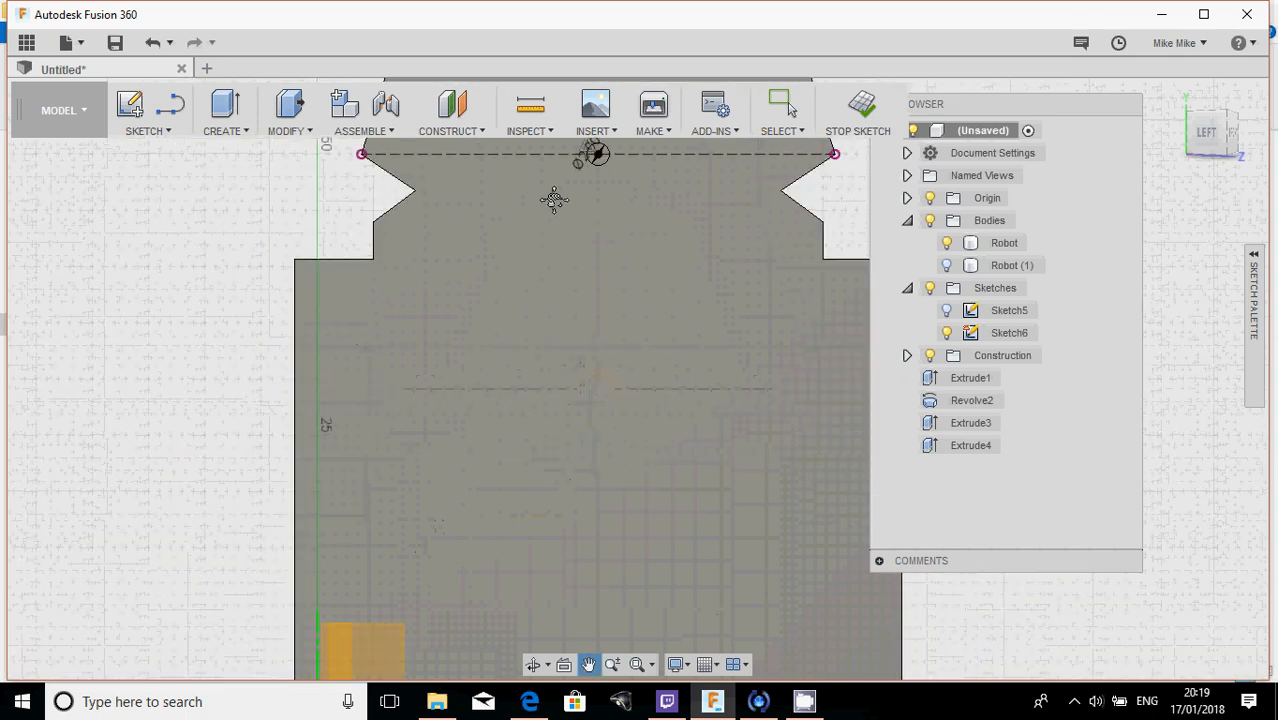
pyautogui.click(597, 153)
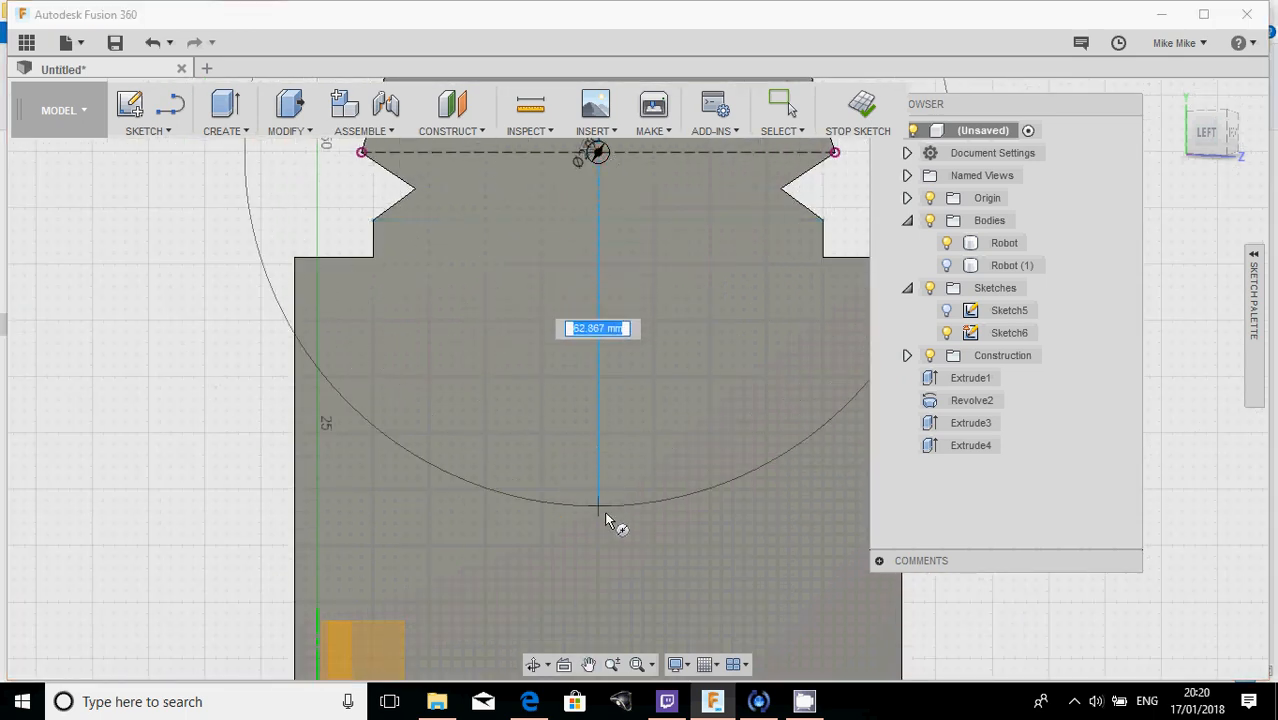
pyautogui.press('Escape')
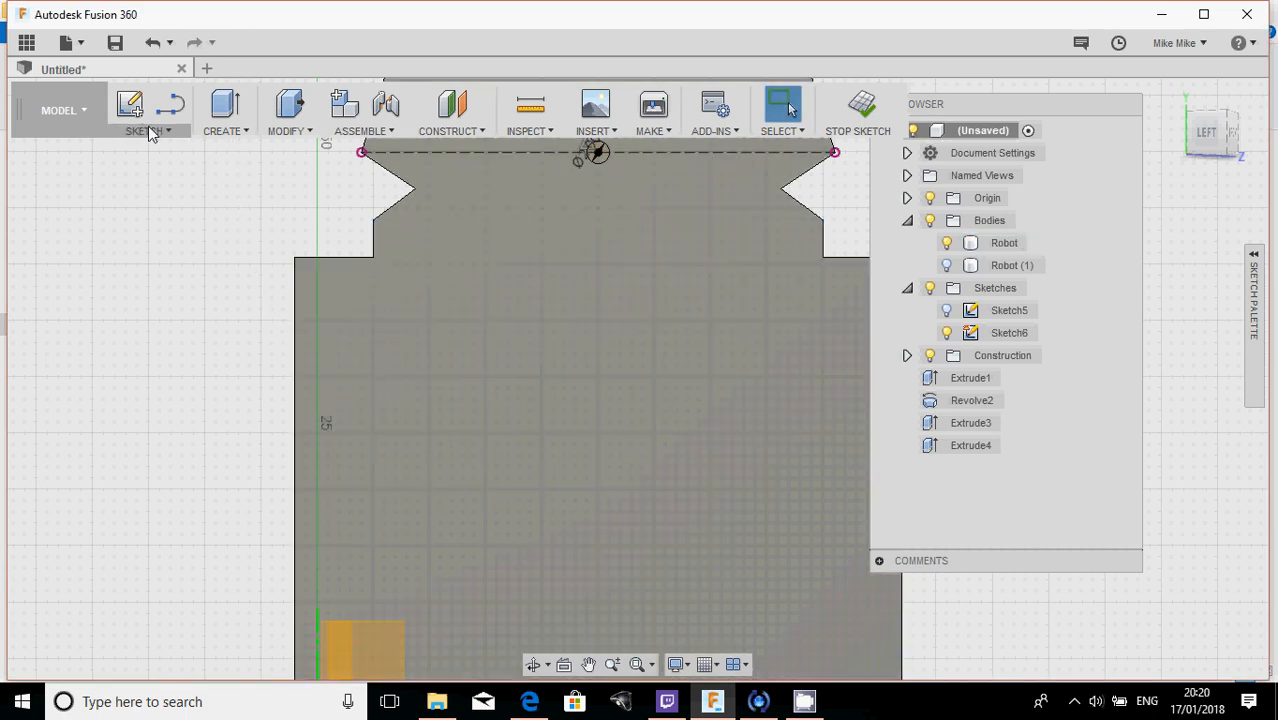
# - Add a second 2 mm center diameter circle directly below the first, in the lower part of the body, and finish the sketch
pyautogui.click(148, 130)
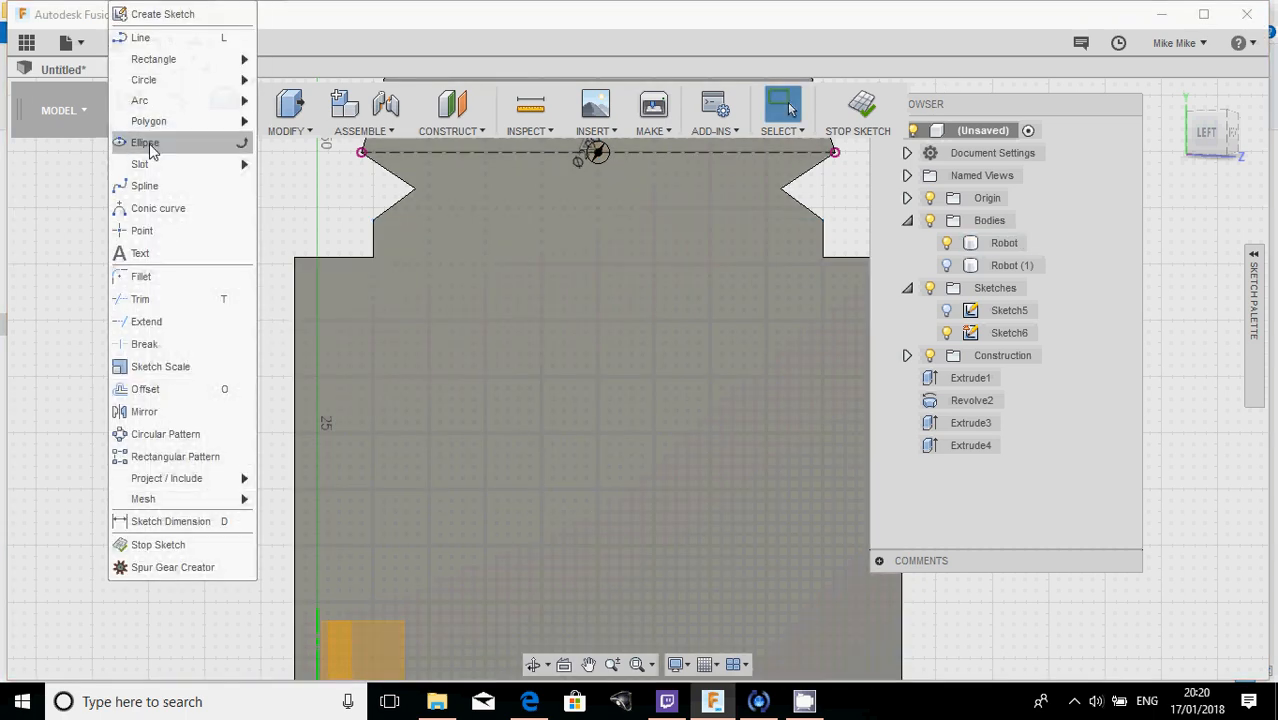
pyautogui.click(225, 130)
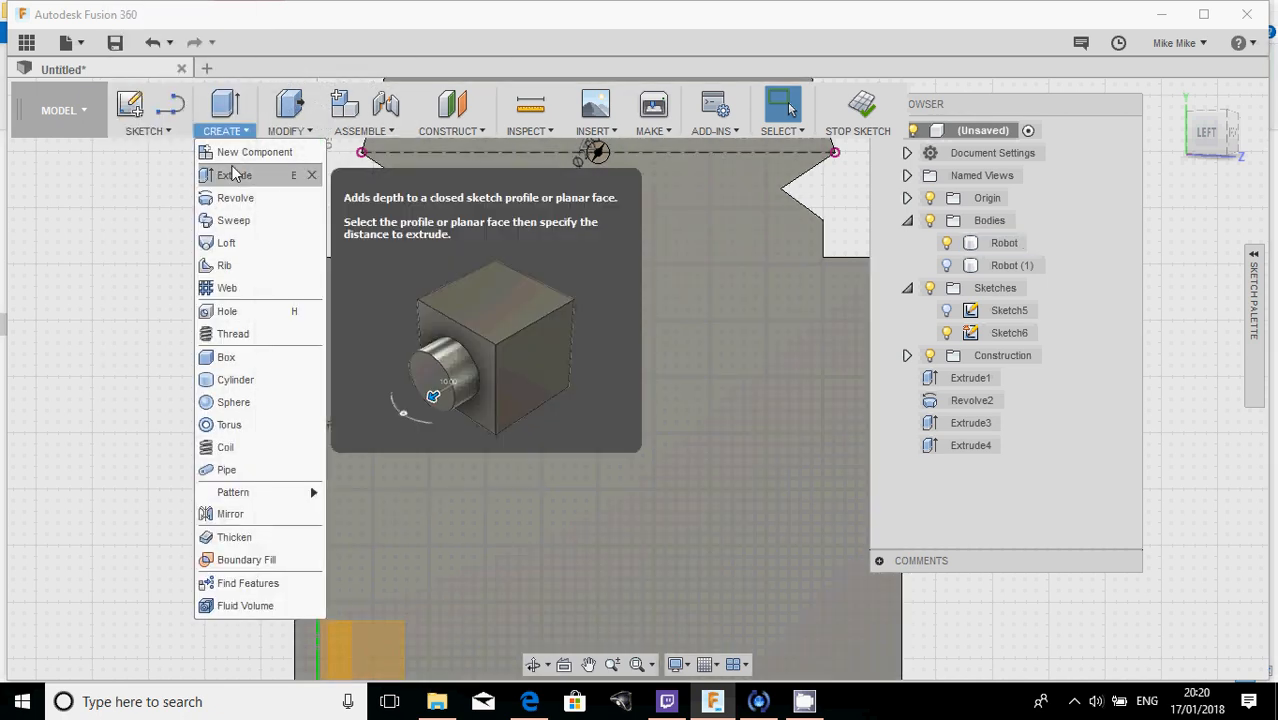
pyautogui.click(148, 130)
pyautogui.moveTo(156, 88)
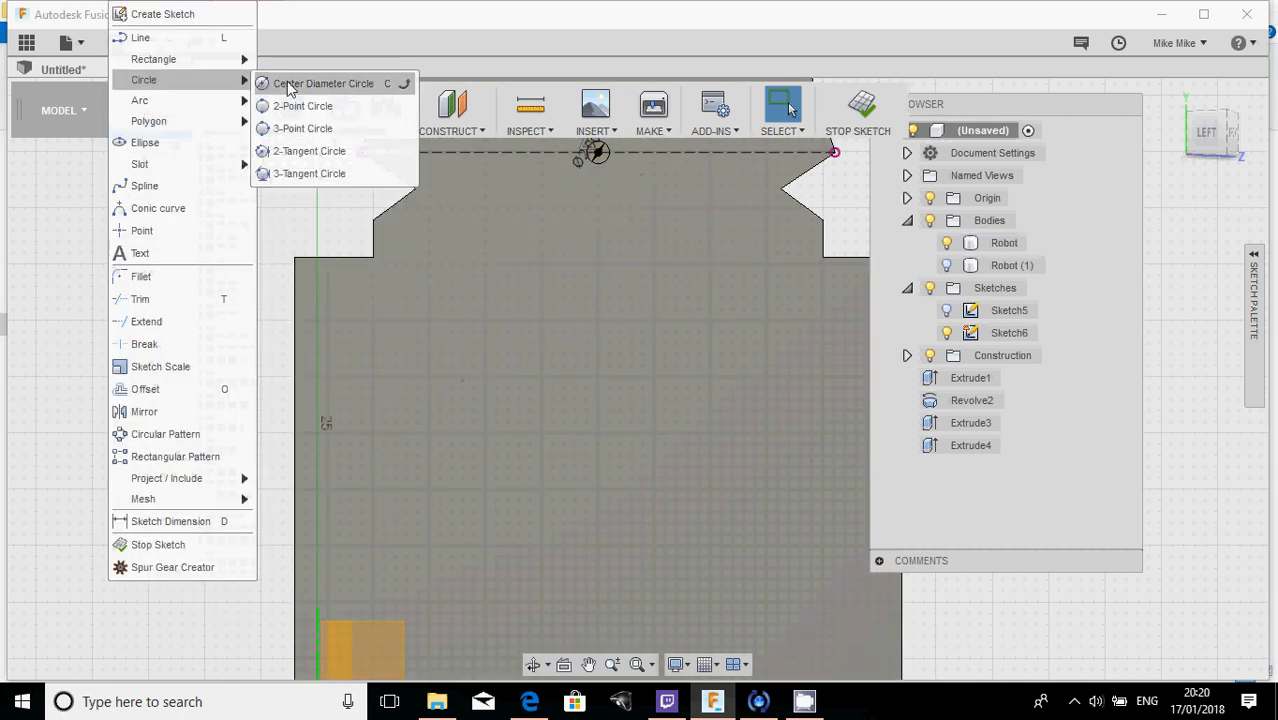
pyautogui.click(300, 88)
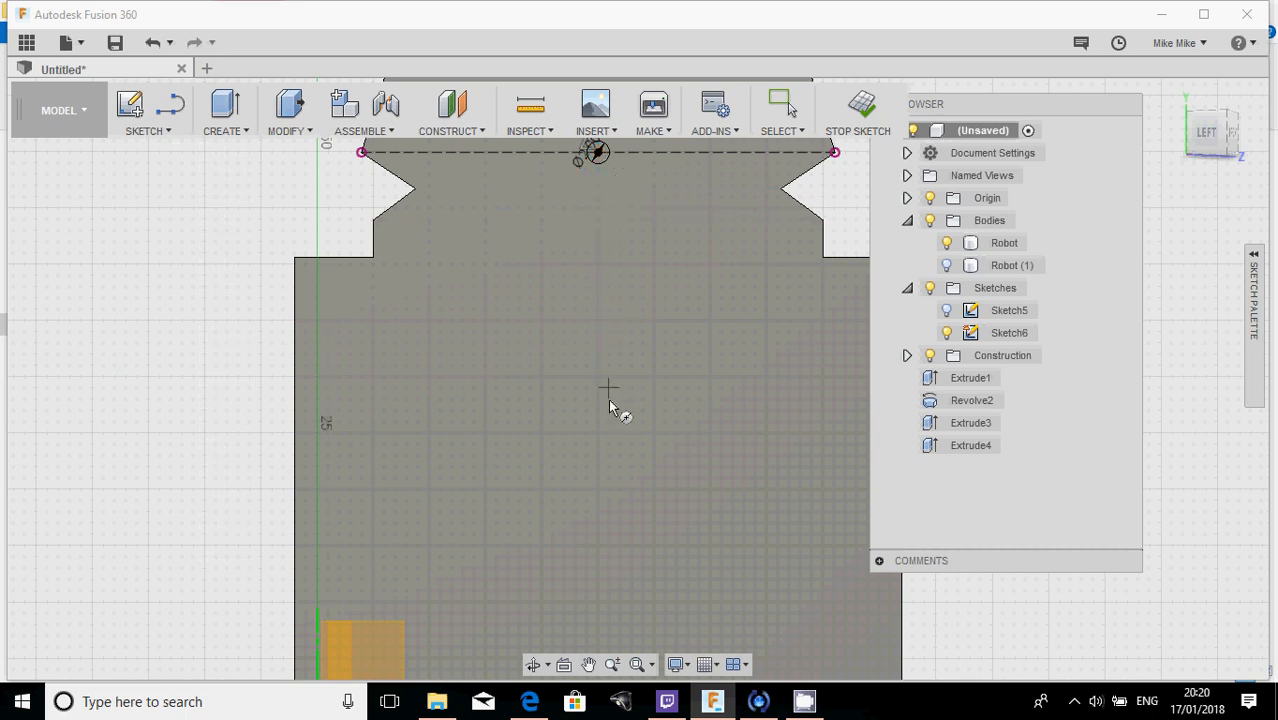
pyautogui.click(599, 491)
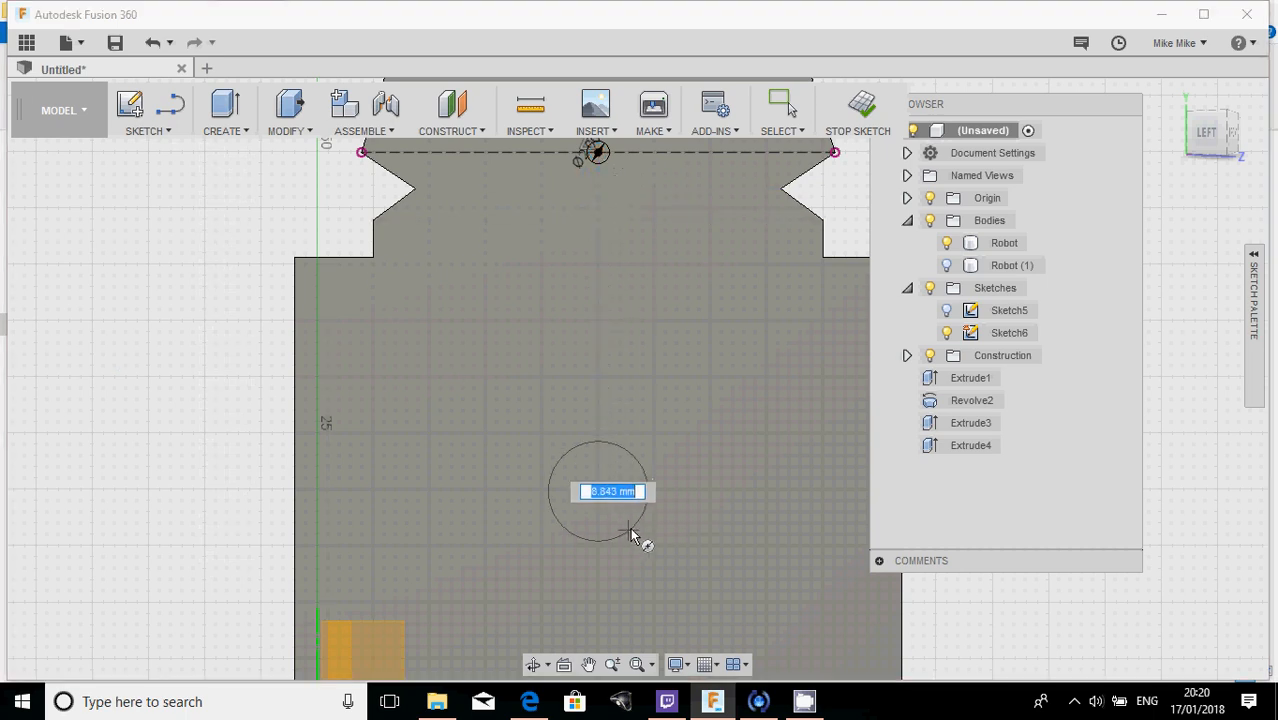
pyautogui.write('2')
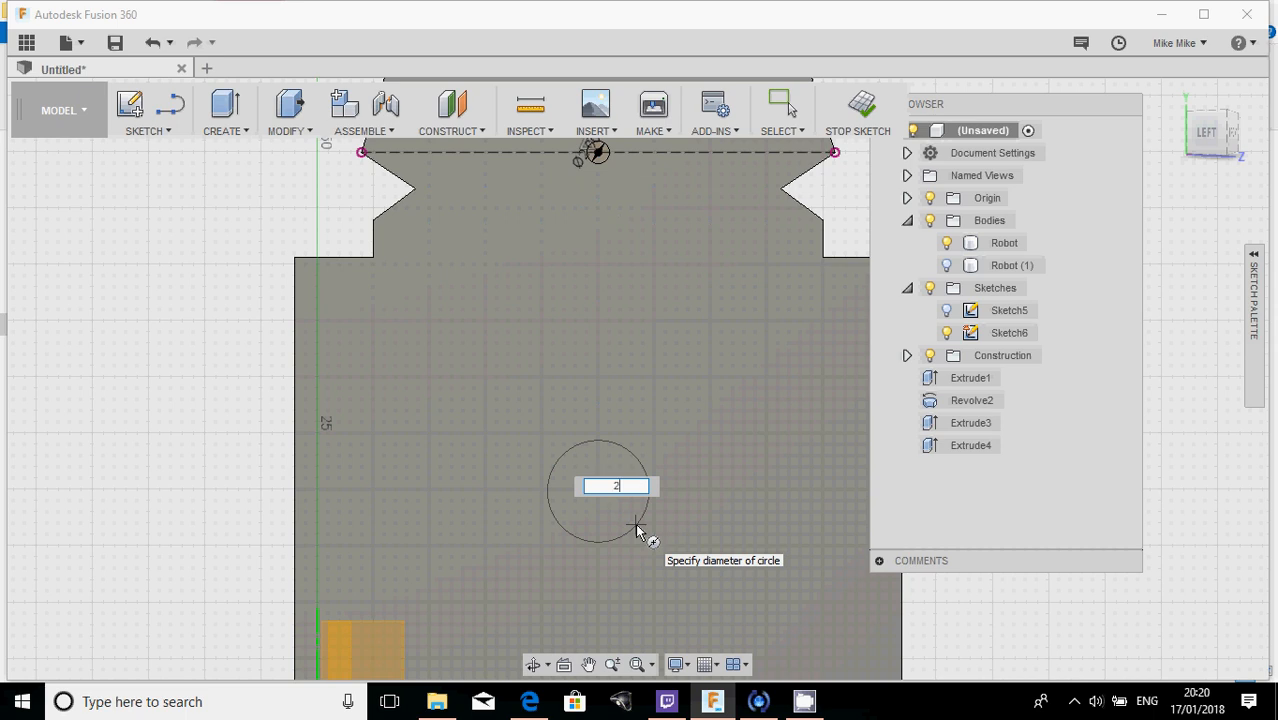
pyautogui.press('Tab')
pyautogui.press('Return')
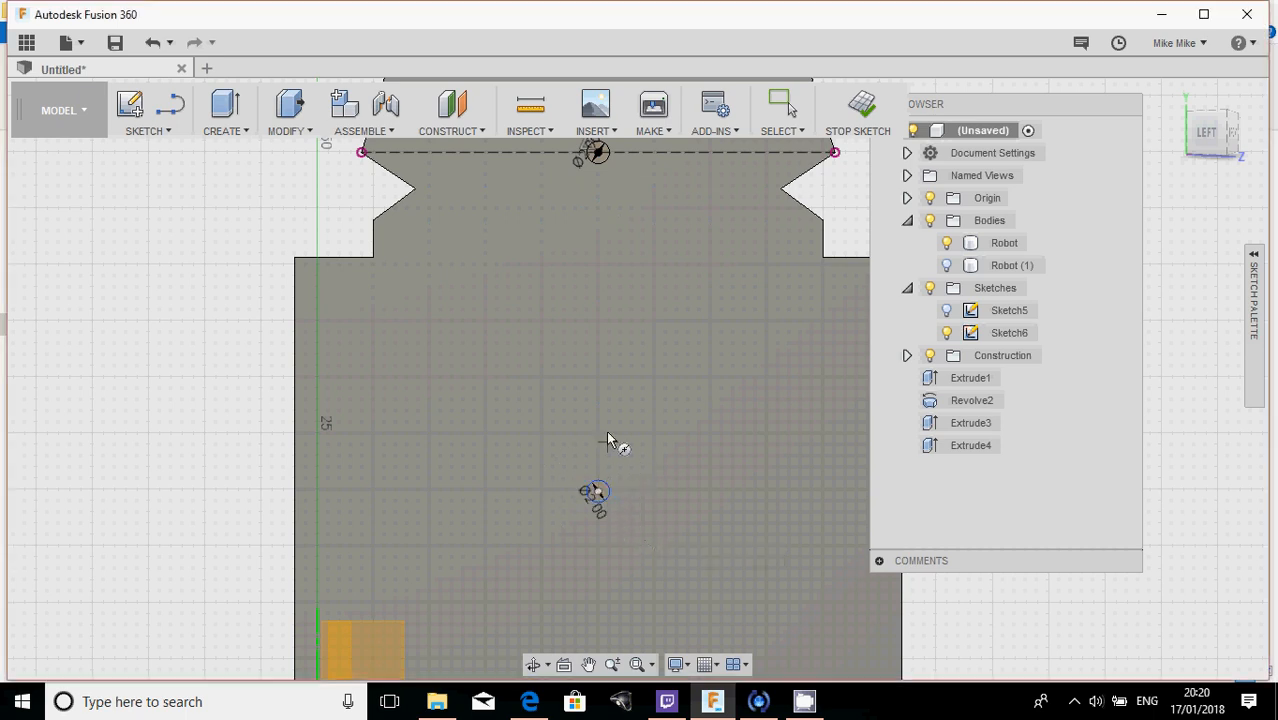
pyautogui.click(858, 112)
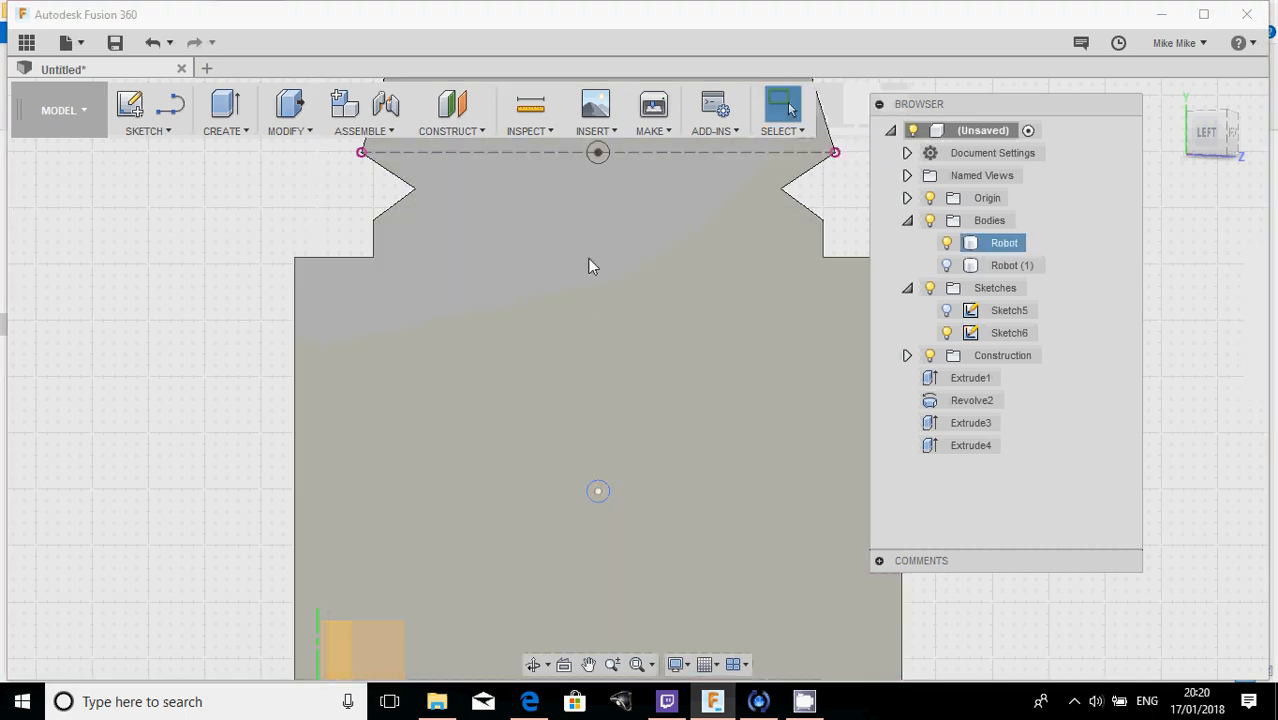
# - Select both 2 mm circle profiles on the Robot half's cut face and start extruding them together
pyautogui.scroll(-3, 594, 371)
pyautogui.moveTo(594, 371)
pyautogui.keyDown('shift'); pyautogui.mouseDown(button='middle')
pyautogui.moveTo(576, 390)
pyautogui.moveTo(521, 380)
pyautogui.mouseUp(button='middle'); pyautogui.keyUp('shift')
pyautogui.scroll(5, 623, 224)
pyautogui.moveTo(629, 388); pyautogui.dragTo(630, 325, button='middle')
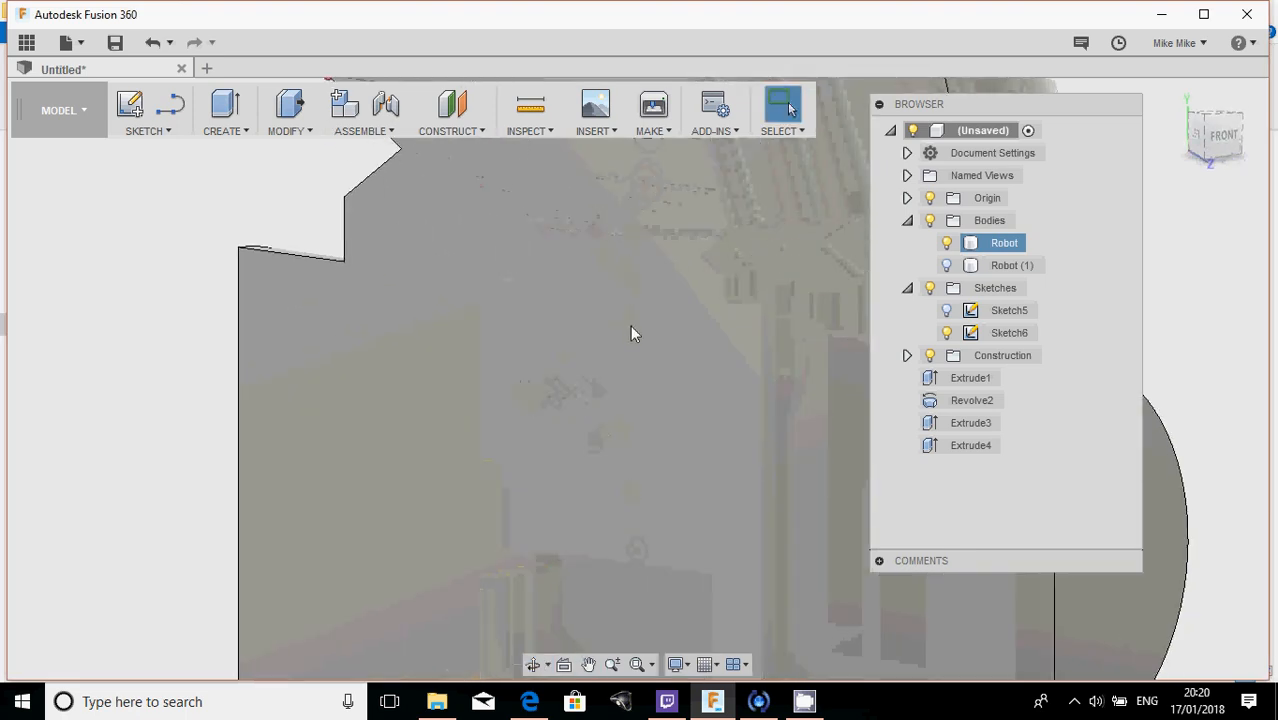
pyautogui.scroll(-2, 627, 323)
pyautogui.moveTo(660, 154); pyautogui.dragTo(612, 243, button='middle')
pyautogui.scroll(3, 612, 243)
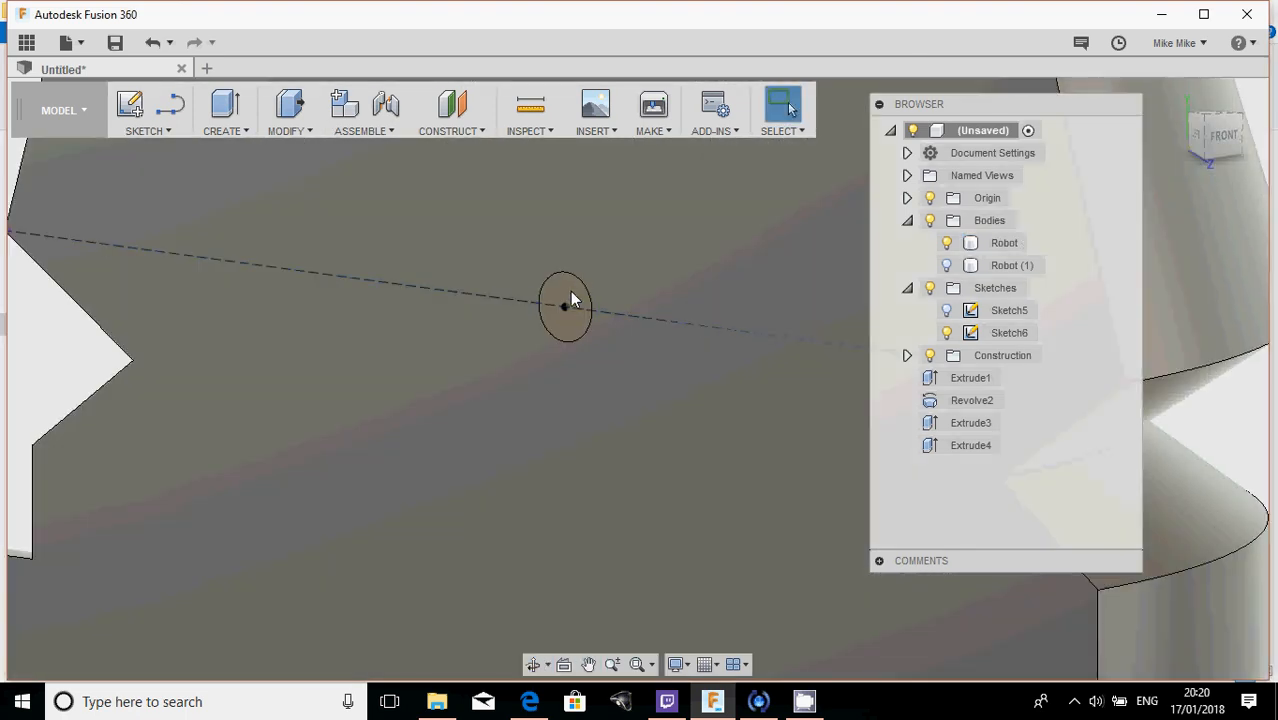
pyautogui.click(565, 328)
pyautogui.scroll(-5, 567, 325)
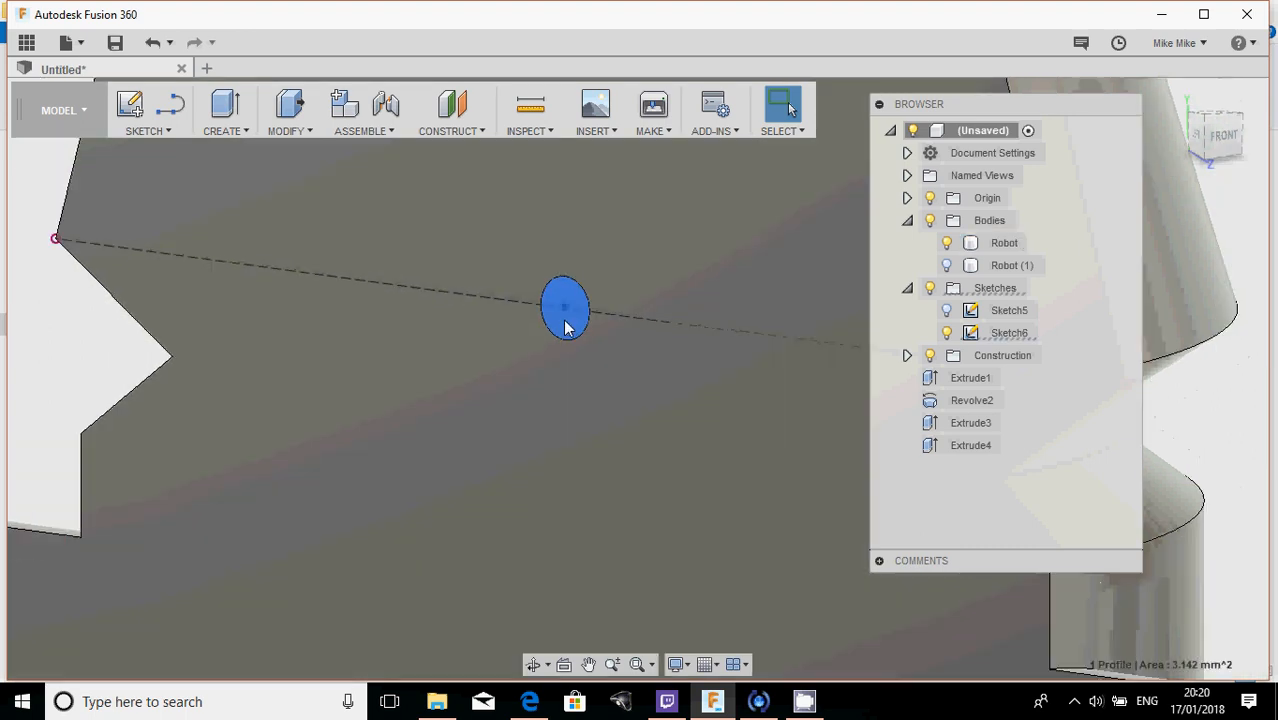
pyautogui.moveTo(561, 344)
pyautogui.mouseDown(button='middle')
pyautogui.moveTo(548, 410)
pyautogui.moveTo(592, 238)
pyautogui.mouseUp(button='middle')
pyautogui.scroll(5, 609, 491)
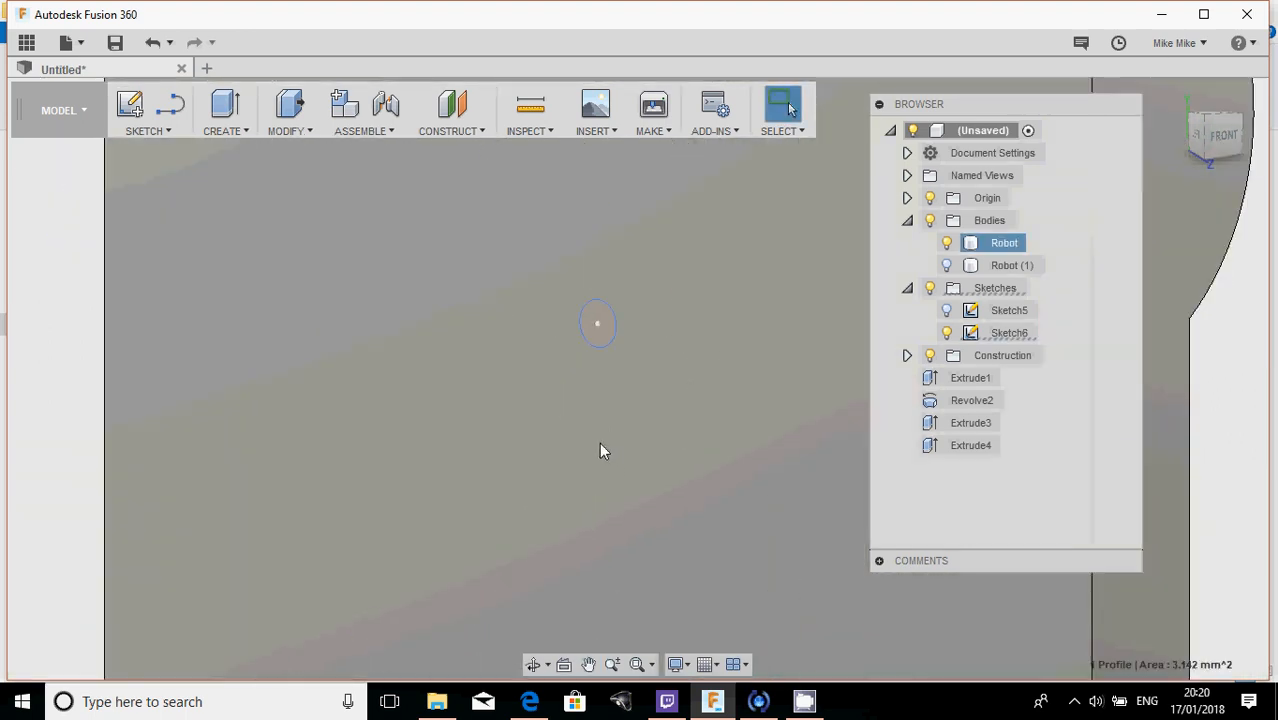
pyautogui.click(604, 356)
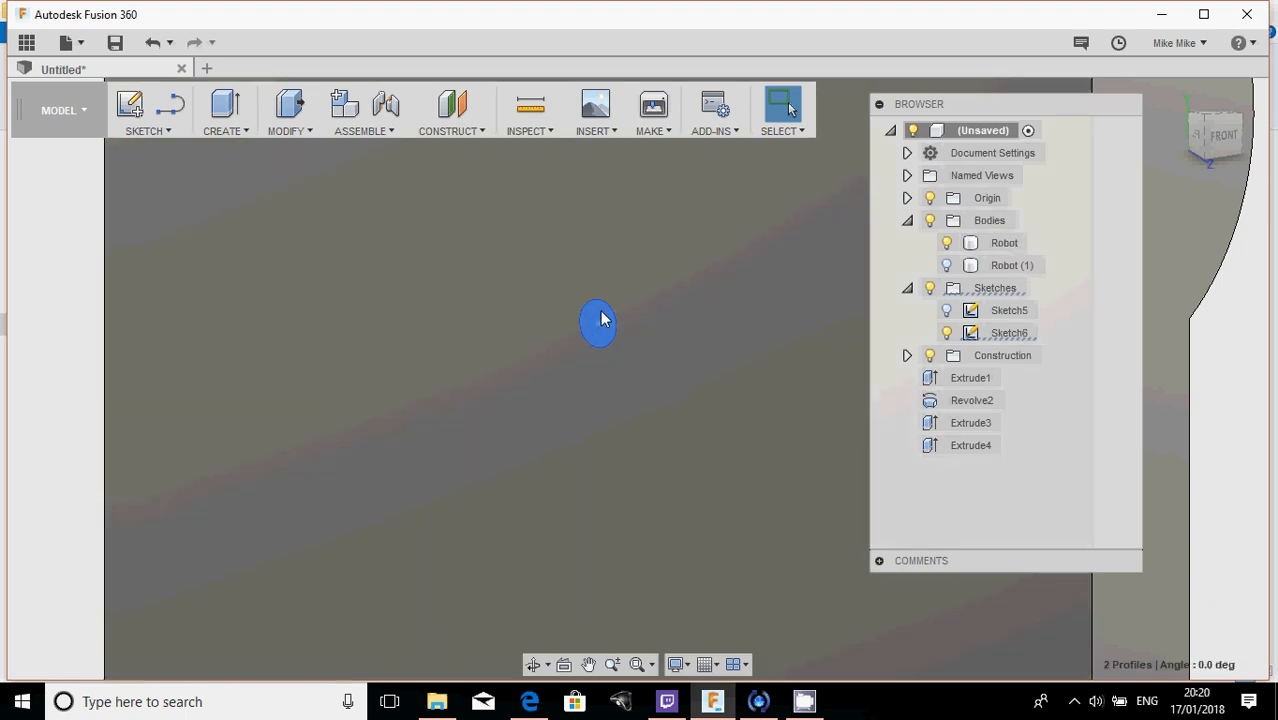
pyautogui.rightClick(601, 318)
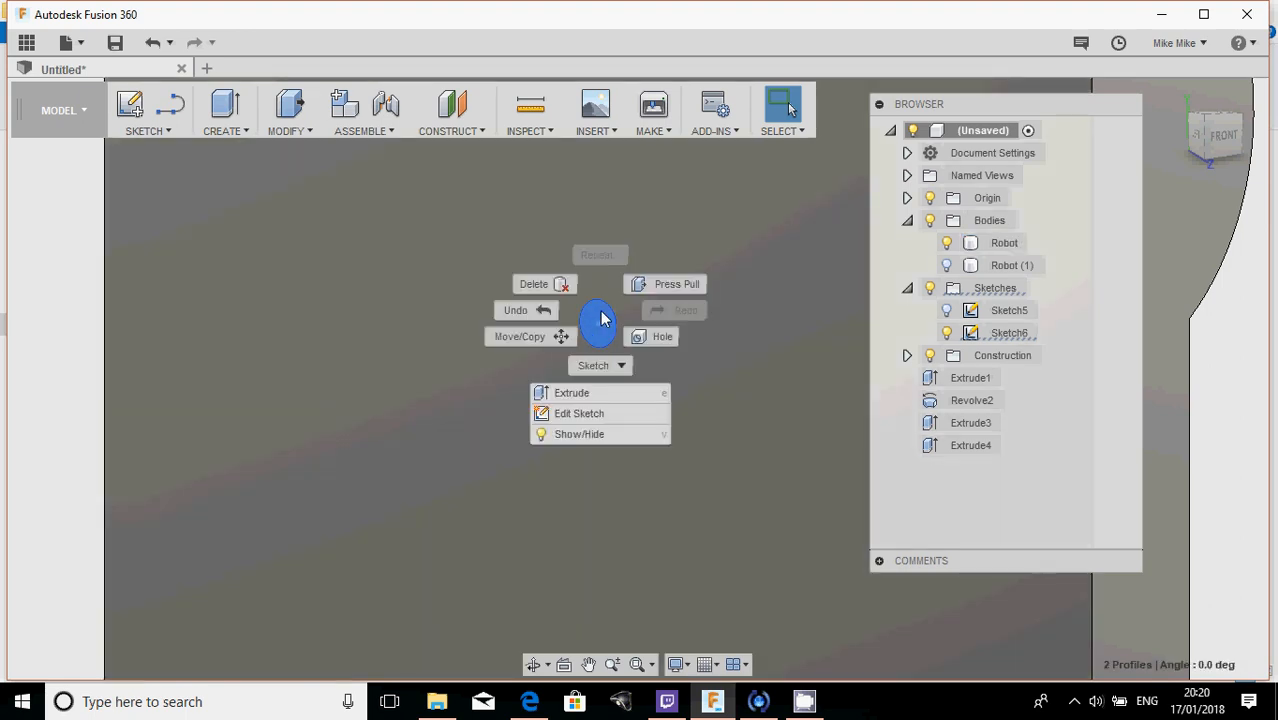
pyautogui.click(650, 284)
# - Try out the depth of an inward cut from both circles, first about 23.8 mm, then about 7.2 mm
pyautogui.scroll(-4, 637, 329)
pyautogui.moveTo(652, 382); pyautogui.dragTo(627, 518, button='middle')
pyautogui.scroll(-2, 650, 455)
pyautogui.keyDown('shift'); pyautogui.moveTo(653, 445); pyautogui.dragTo(637, 452, button='middle'); pyautogui.keyUp('shift')
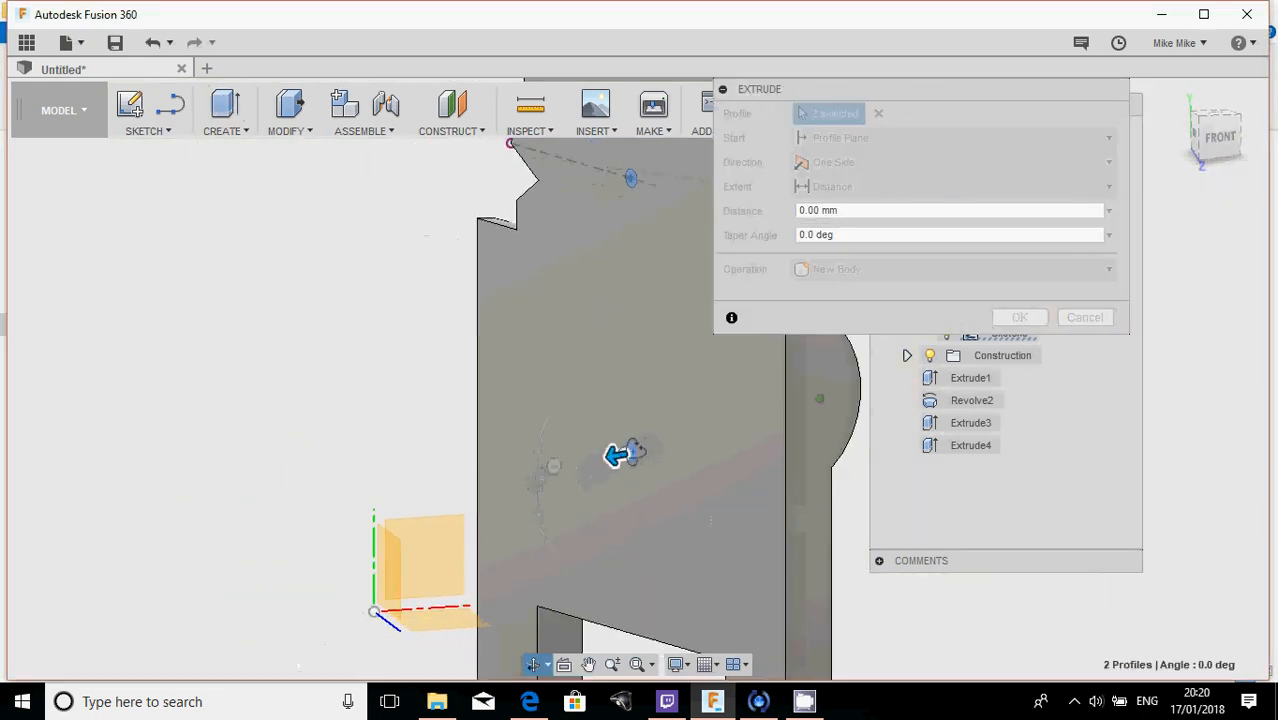
pyautogui.keyDown('shift'); pyautogui.moveTo(537, 393); pyautogui.dragTo(491, 385, button='middle'); pyautogui.keyUp('shift')
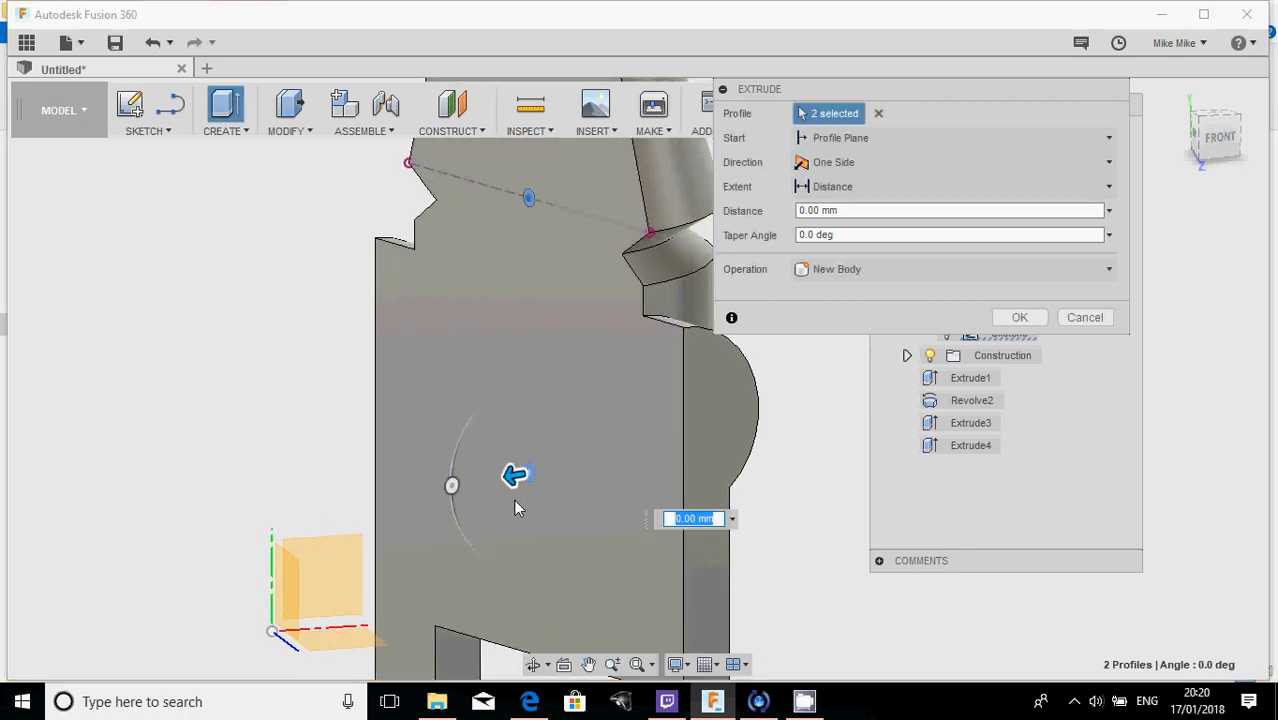
pyautogui.moveTo(503, 483)
pyautogui.mouseDown()
pyautogui.moveTo(338, 508)
pyautogui.moveTo(516, 500)
pyautogui.moveTo(551, 494)
pyautogui.moveTo(522, 483)
pyautogui.moveTo(679, 468)
pyautogui.moveTo(497, 484)
pyautogui.mouseUp()
pyautogui.keyDown('shift'); pyautogui.moveTo(497, 484); pyautogui.dragTo(511, 410, button='middle'); pyautogui.keyUp('shift')
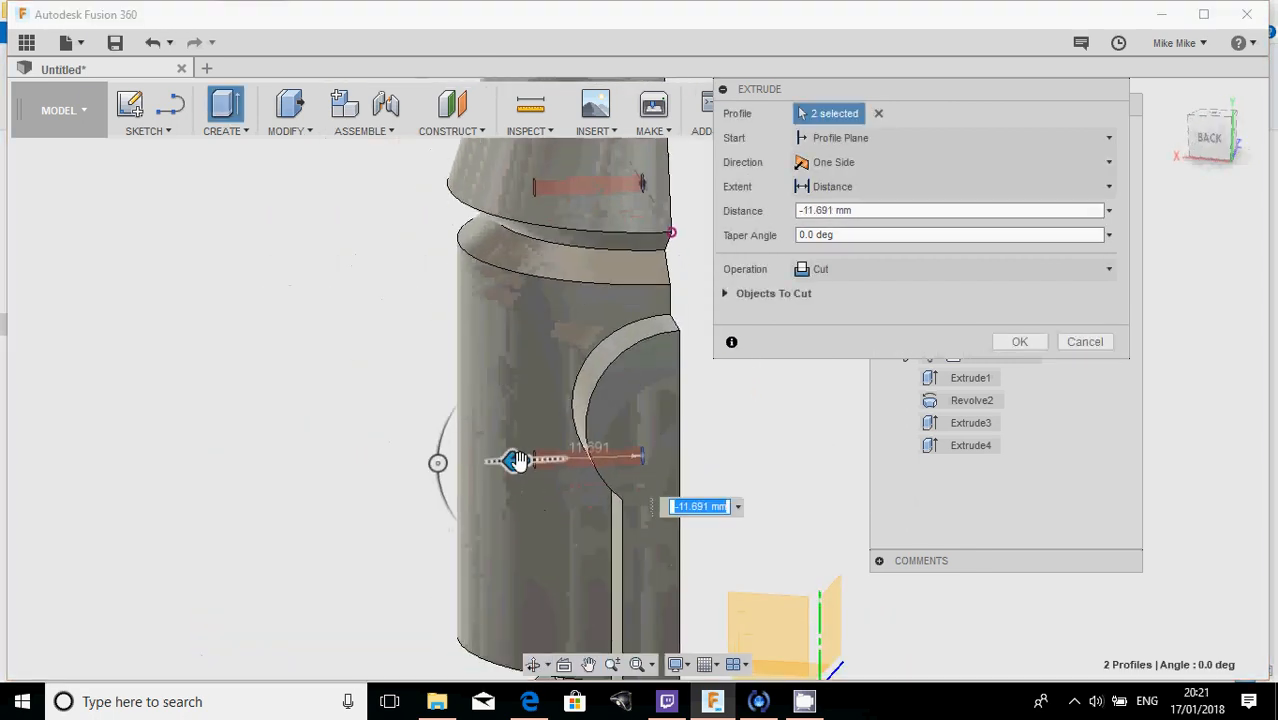
pyautogui.moveTo(517, 460); pyautogui.dragTo(404, 463)
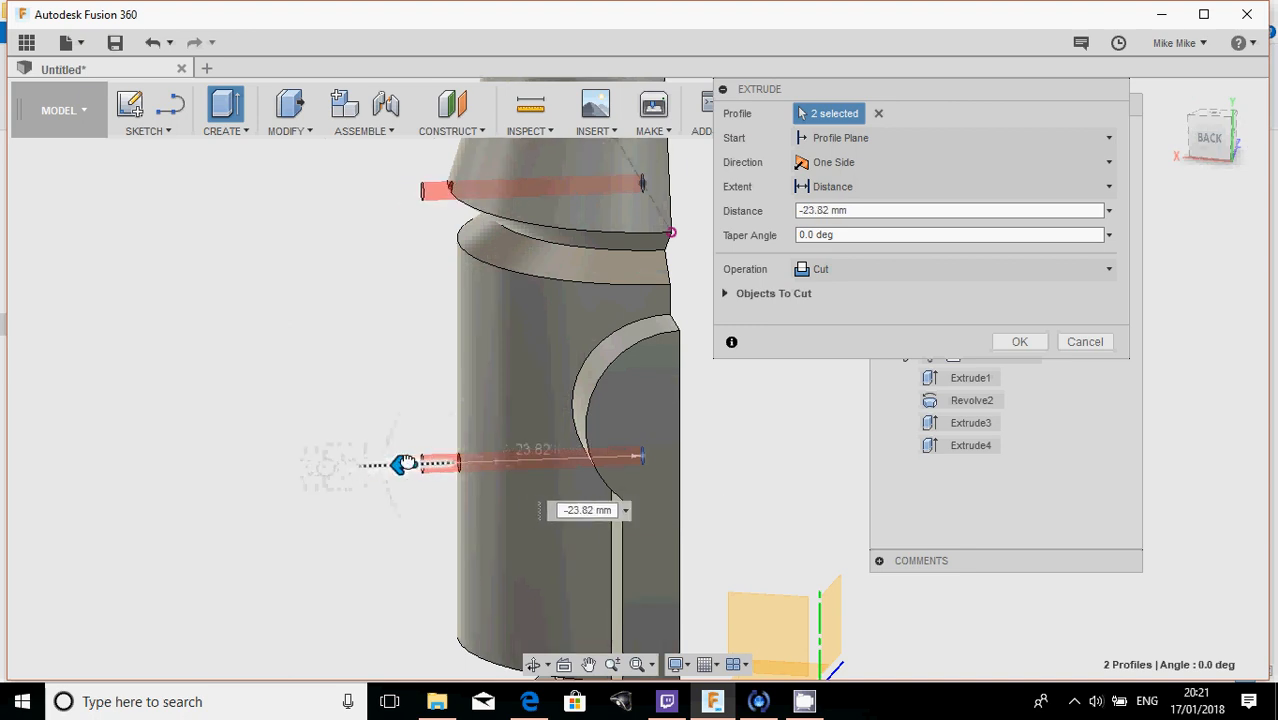
pyautogui.keyDown('shift'); pyautogui.moveTo(359, 462); pyautogui.dragTo(246, 598, button='middle'); pyautogui.keyUp('shift')
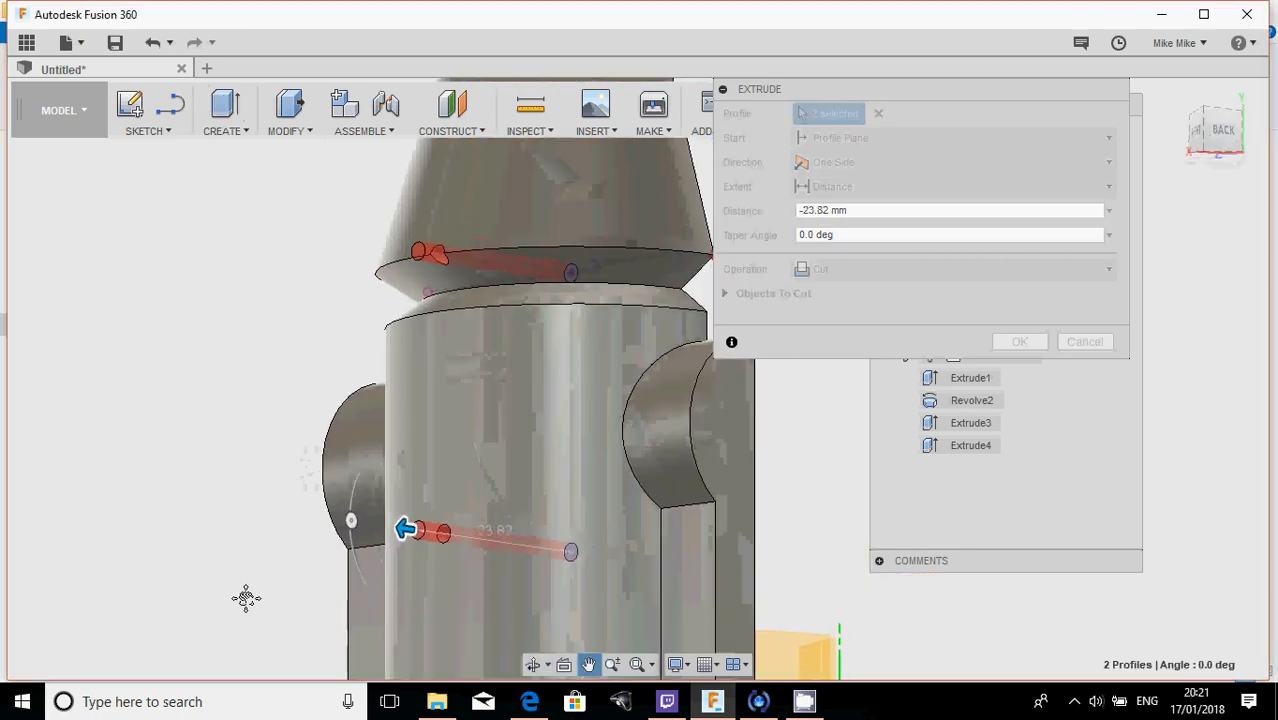
pyautogui.moveTo(404, 530); pyautogui.dragTo(508, 531)
pyautogui.keyDown('shift'); pyautogui.moveTo(508, 531); pyautogui.dragTo(354, 491, button='middle'); pyautogui.keyUp('shift')
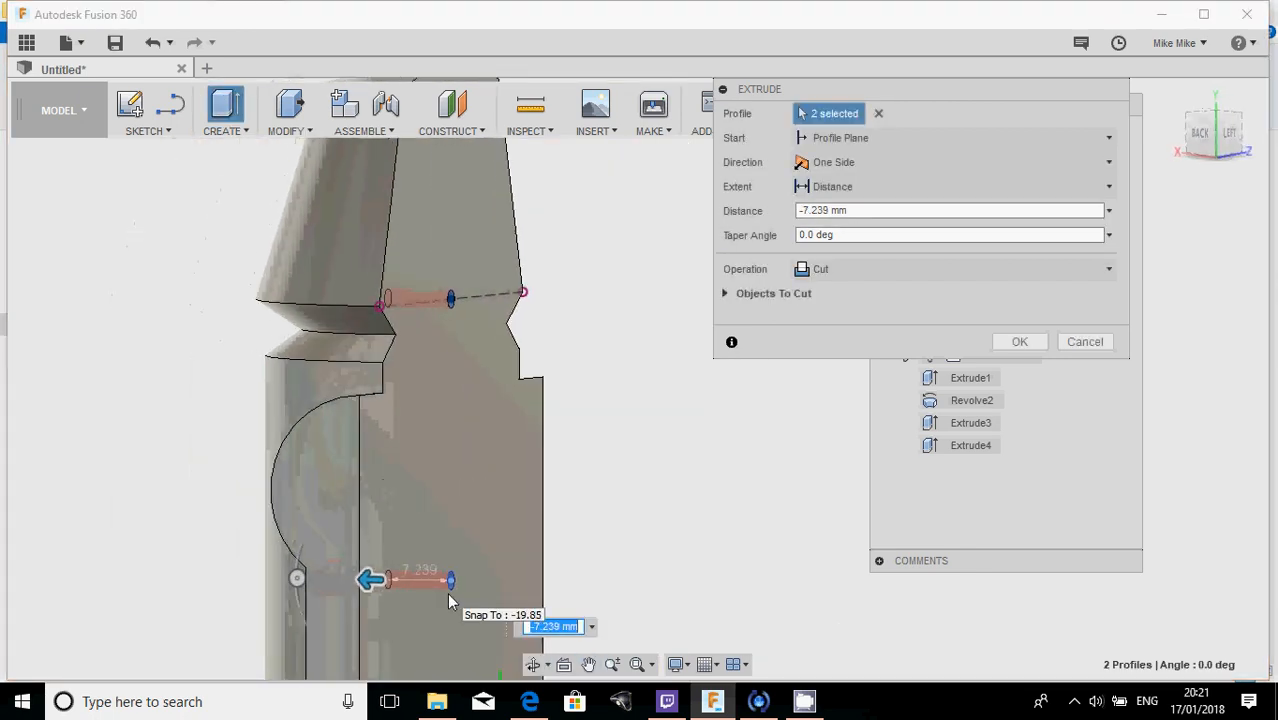
# - Set the extrude distance to -5 mm and cut both circular holes into the Robot half
pyautogui.write('5')
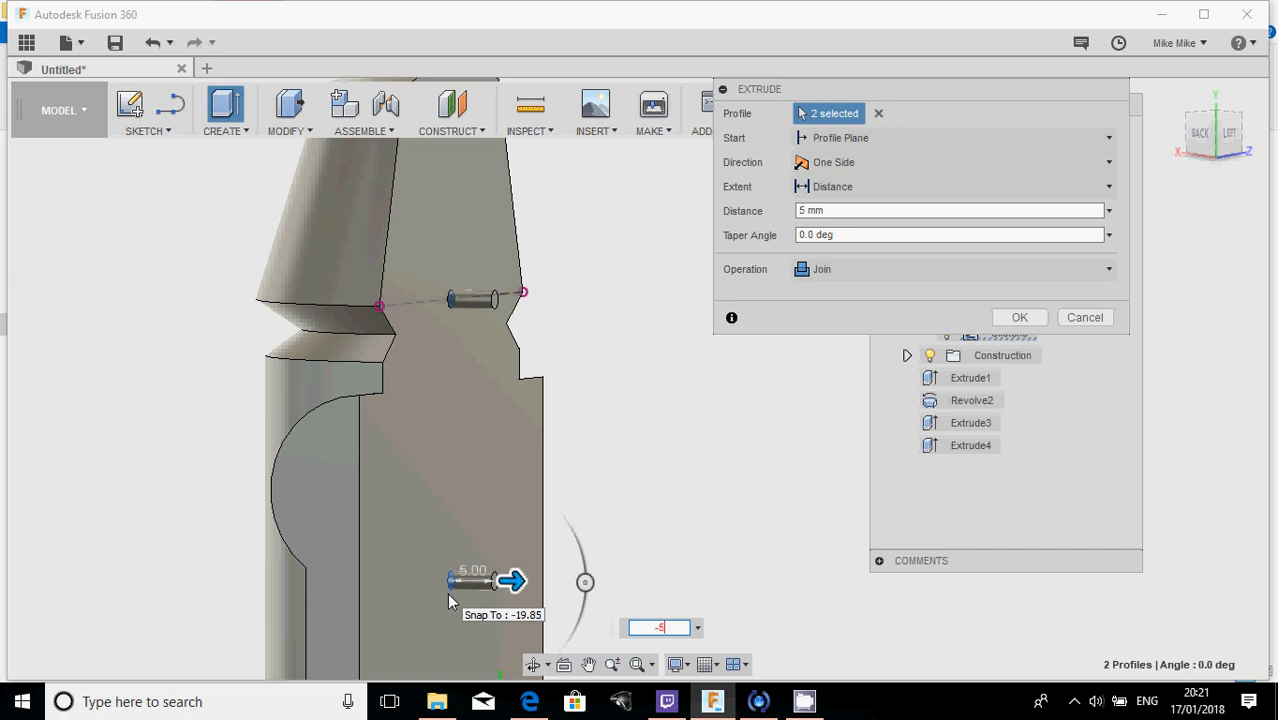
pyautogui.press('Tab')
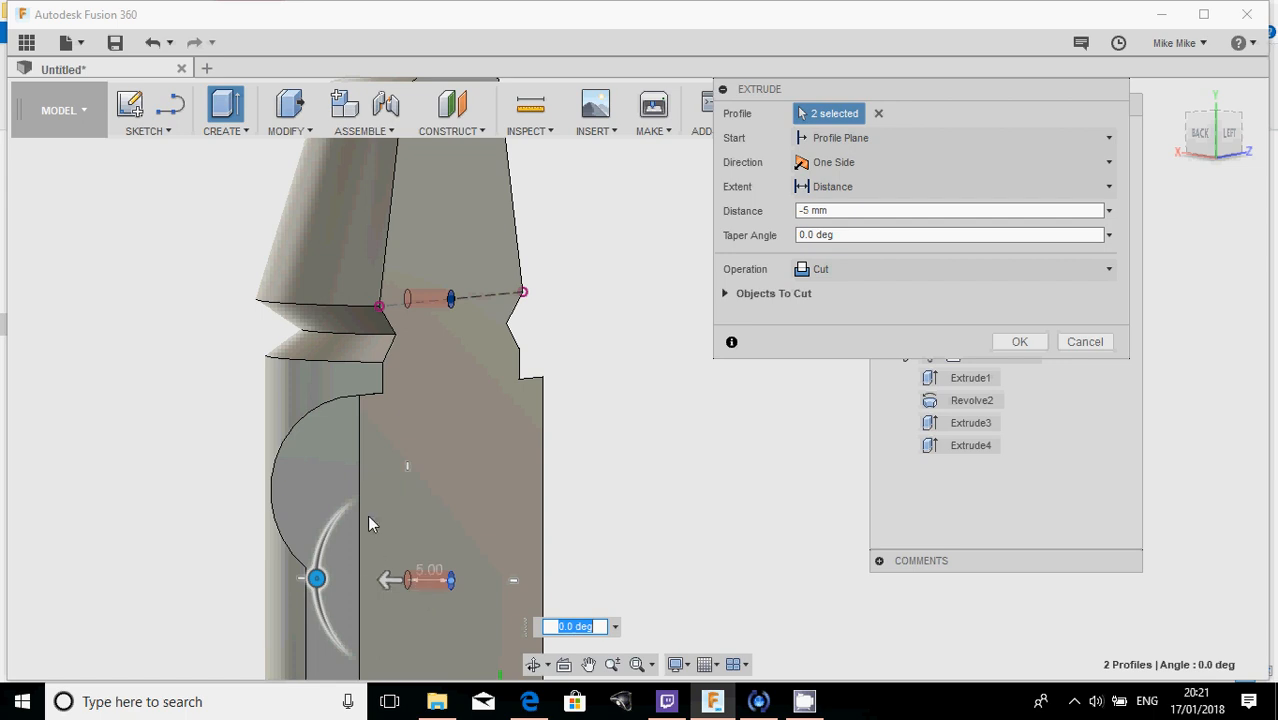
pyautogui.click(1019, 341)
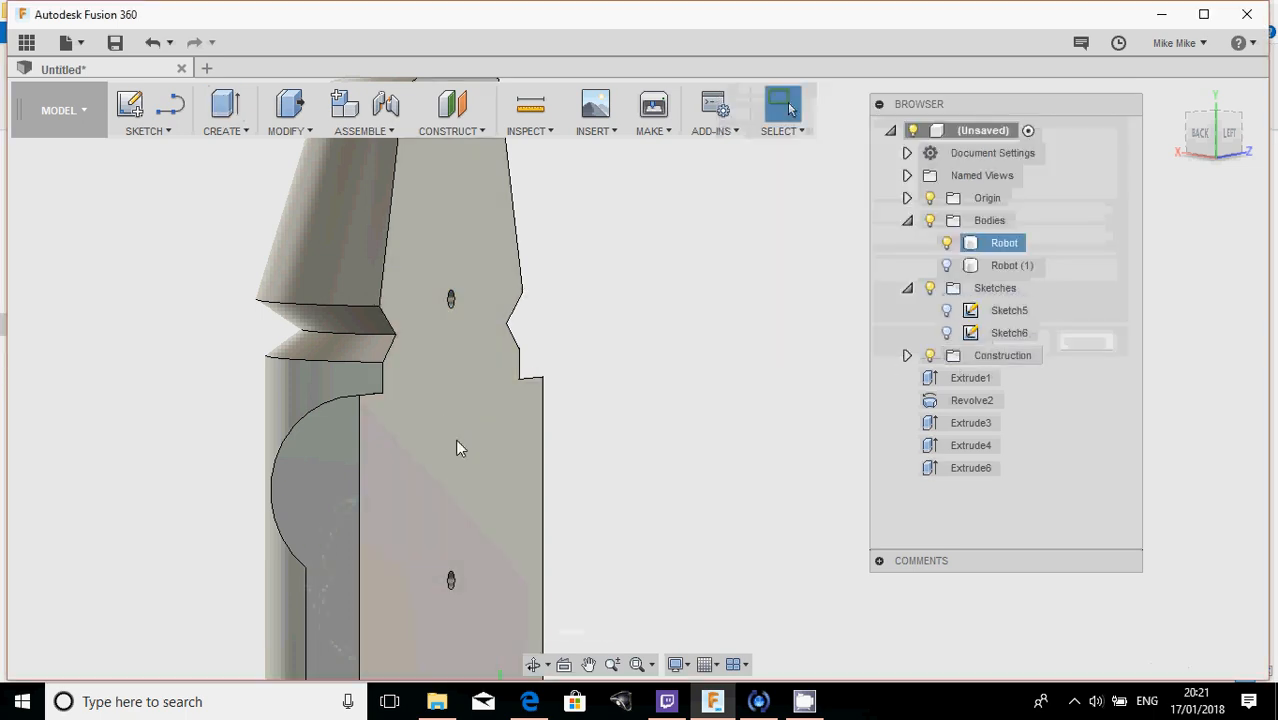
# - Show Sketch6 again, hide the Robot body and show Robot (1) in its place
pyautogui.keyDown('shift'); pyautogui.moveTo(455, 438); pyautogui.dragTo(482, 410, button='middle'); pyautogui.keyUp('shift')
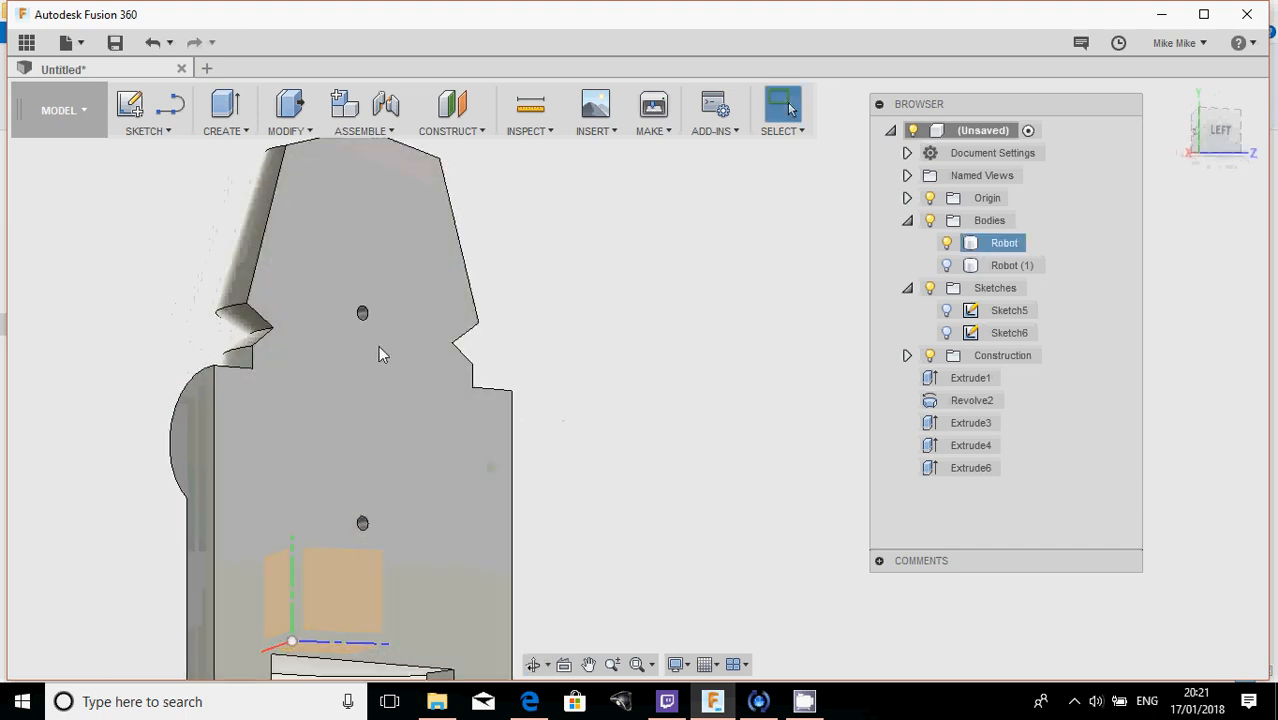
pyautogui.click(713, 256)
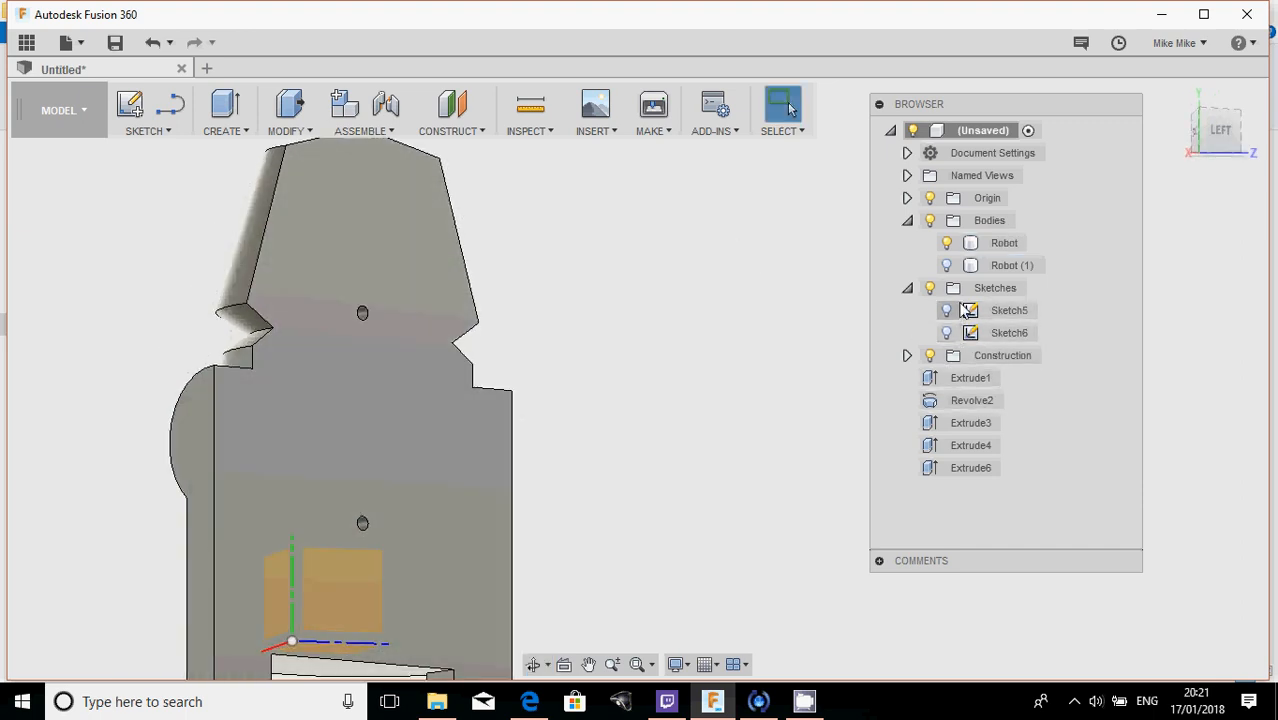
pyautogui.click(944, 335)
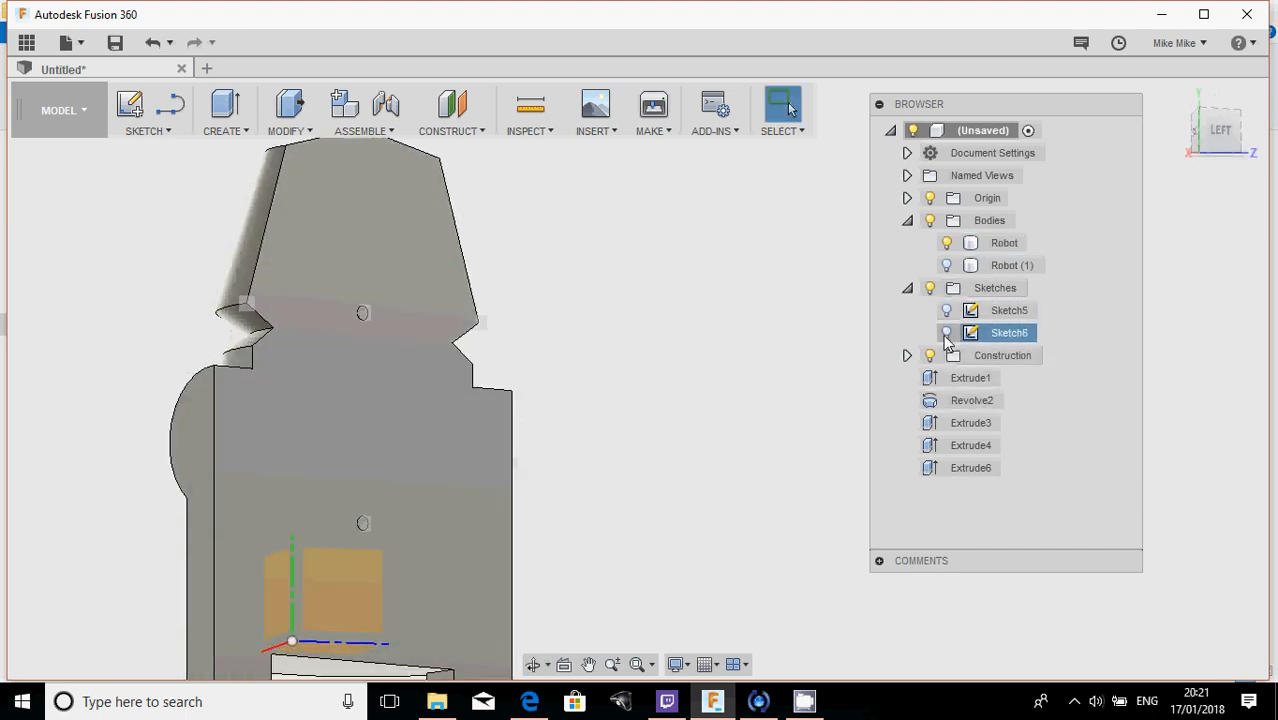
pyautogui.click(947, 333)
pyautogui.click(336, 338)
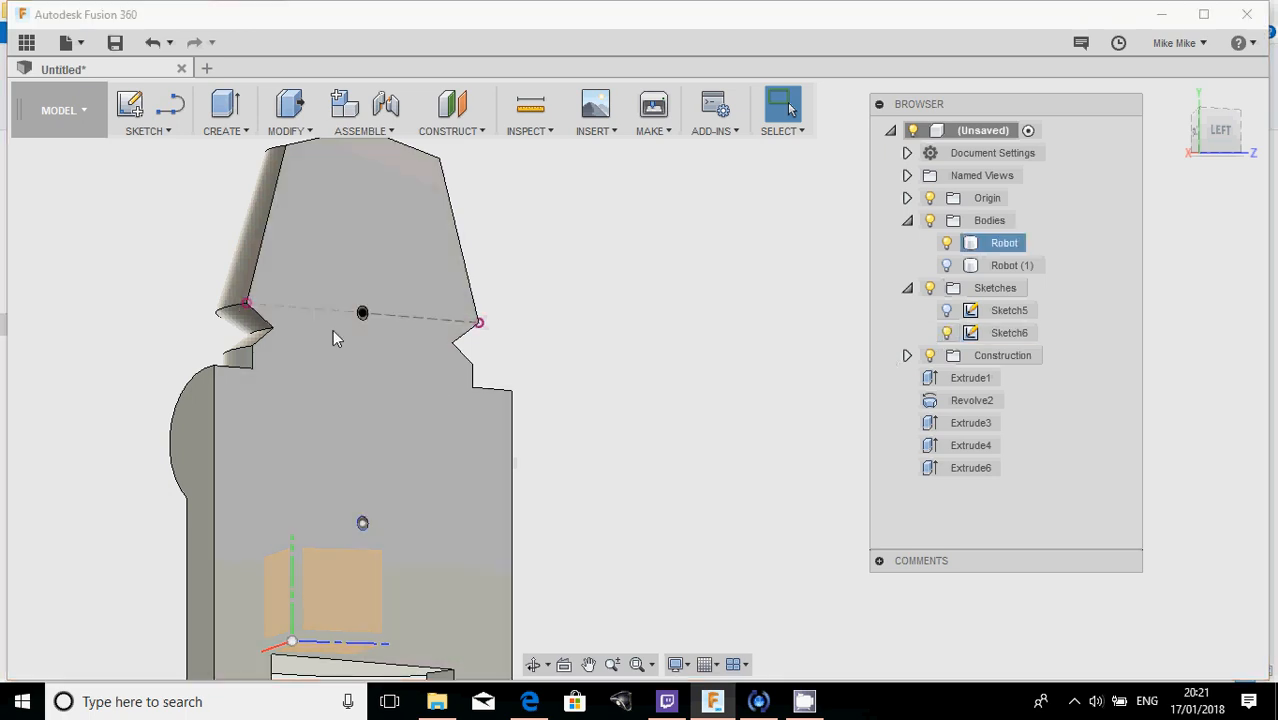
pyautogui.keyDown('shift'); pyautogui.moveTo(618, 416); pyautogui.dragTo(604, 296, button='middle'); pyautogui.keyUp('shift')
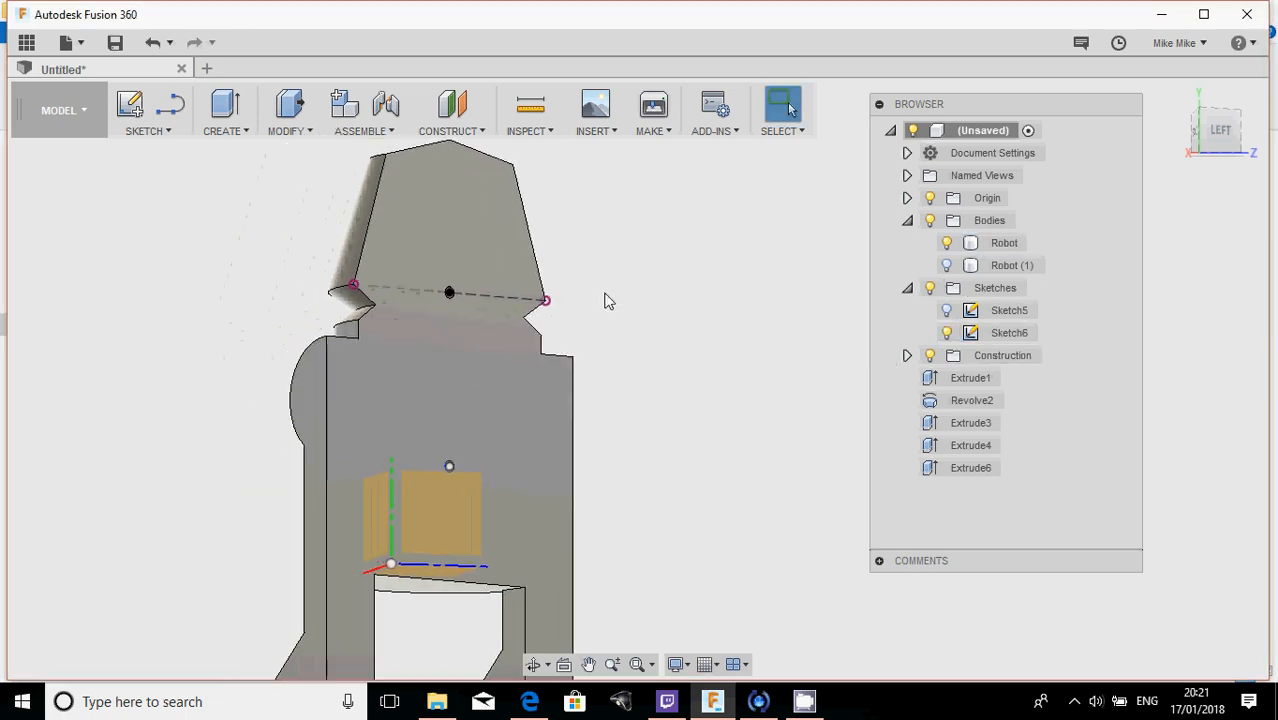
pyautogui.click(946, 243)
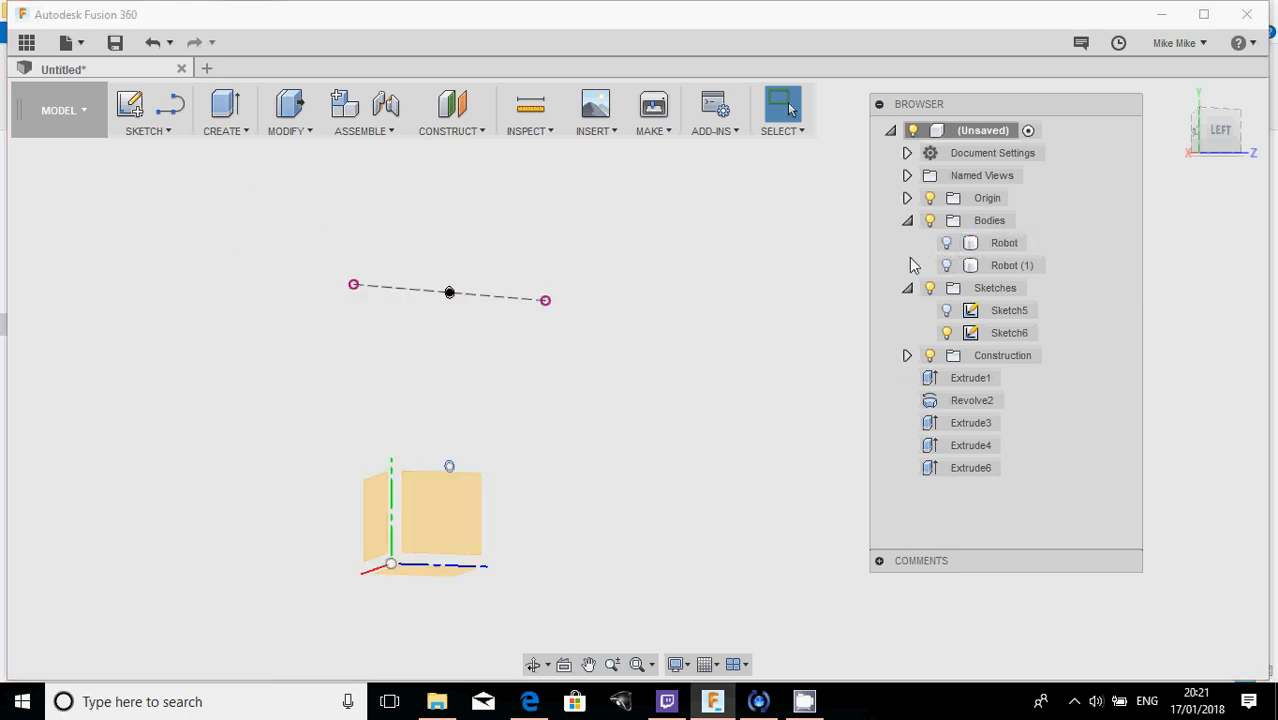
pyautogui.click(946, 268)
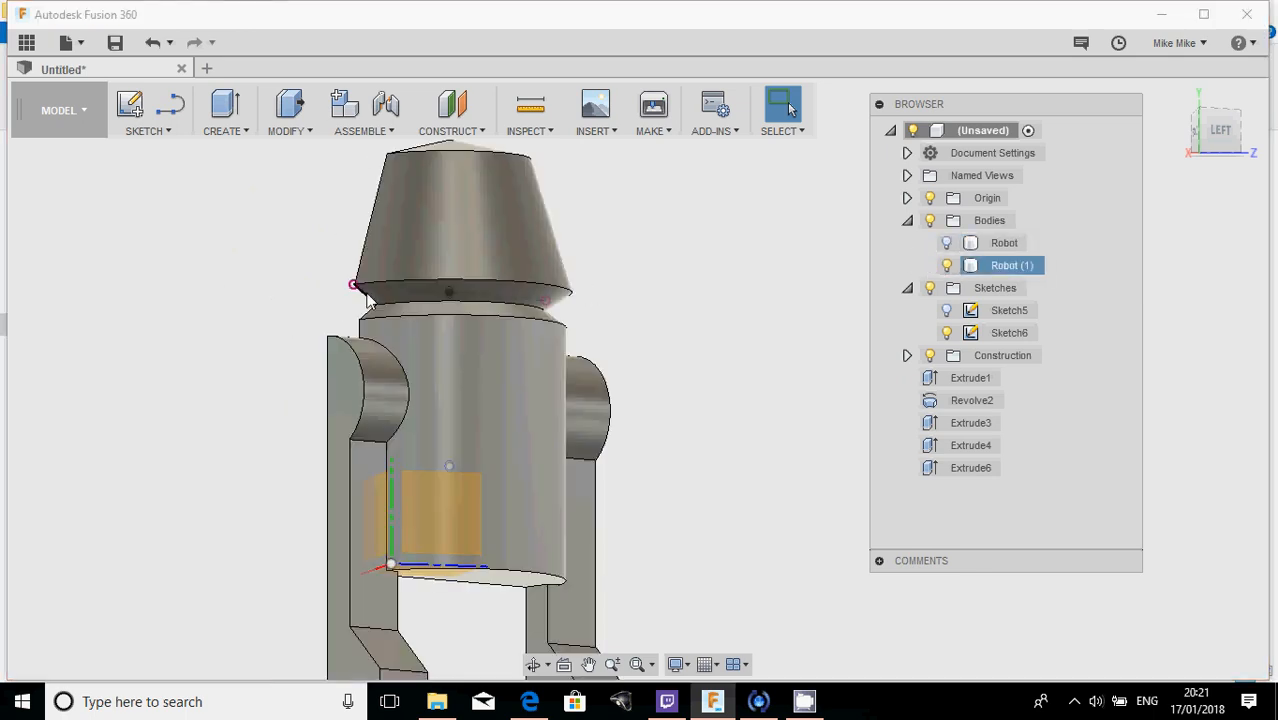
# - Select both Sketch6 circle profiles in front of Robot (1)'s cut face and start extruding them together
pyautogui.keyDown('shift'); pyautogui.moveTo(368, 295); pyautogui.dragTo(385, 357, button='middle'); pyautogui.keyUp('shift')
pyautogui.scroll(10, 388, 442)
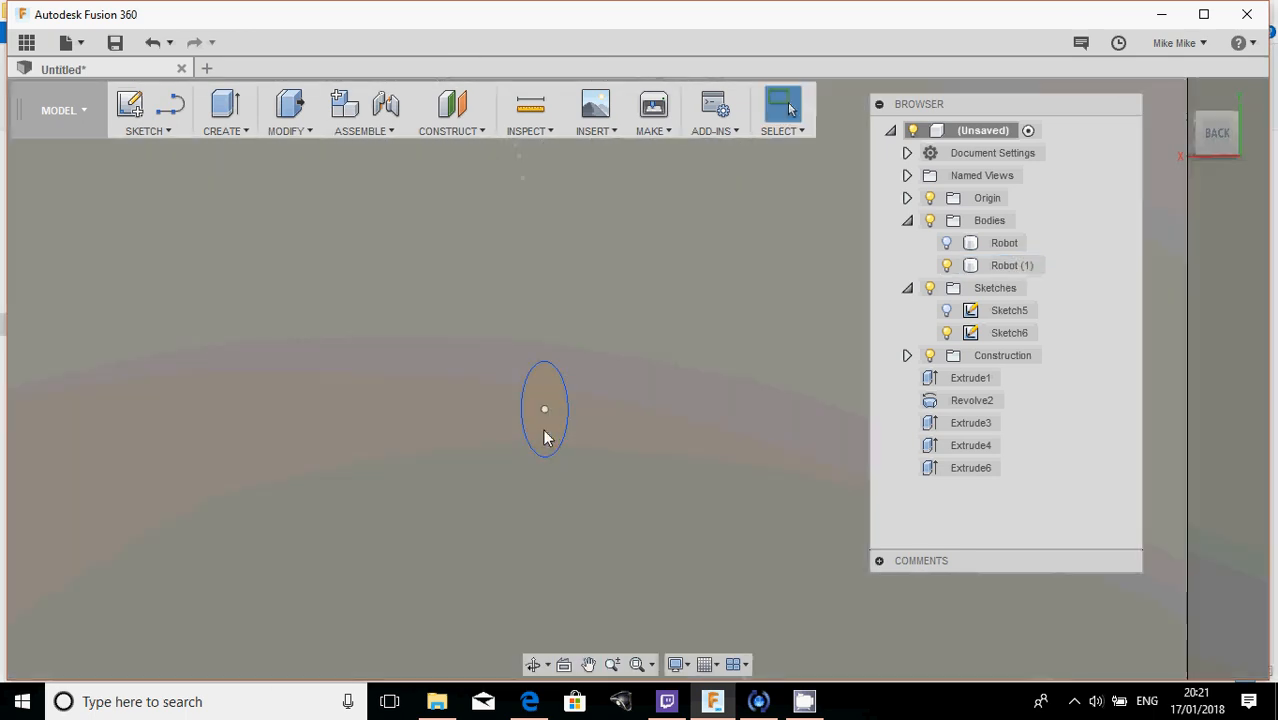
pyautogui.click(543, 429)
pyautogui.scroll(-8, 543, 429)
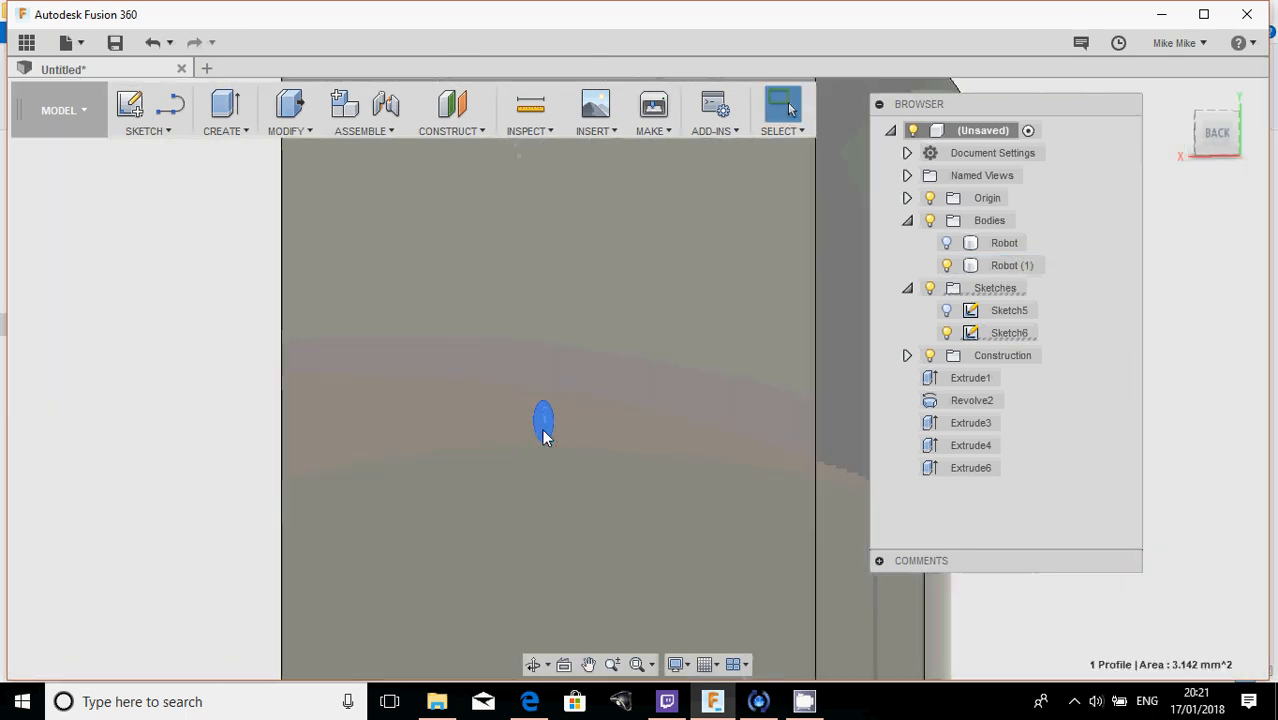
pyautogui.click(543, 429)
pyautogui.moveTo(543, 429)
pyautogui.keyDown('shift'); pyautogui.mouseDown(button='middle')
pyautogui.moveTo(559, 374)
pyautogui.moveTo(551, 442)
pyautogui.mouseUp(button='middle'); pyautogui.keyUp('shift')
pyautogui.scroll(6, 531, 354)
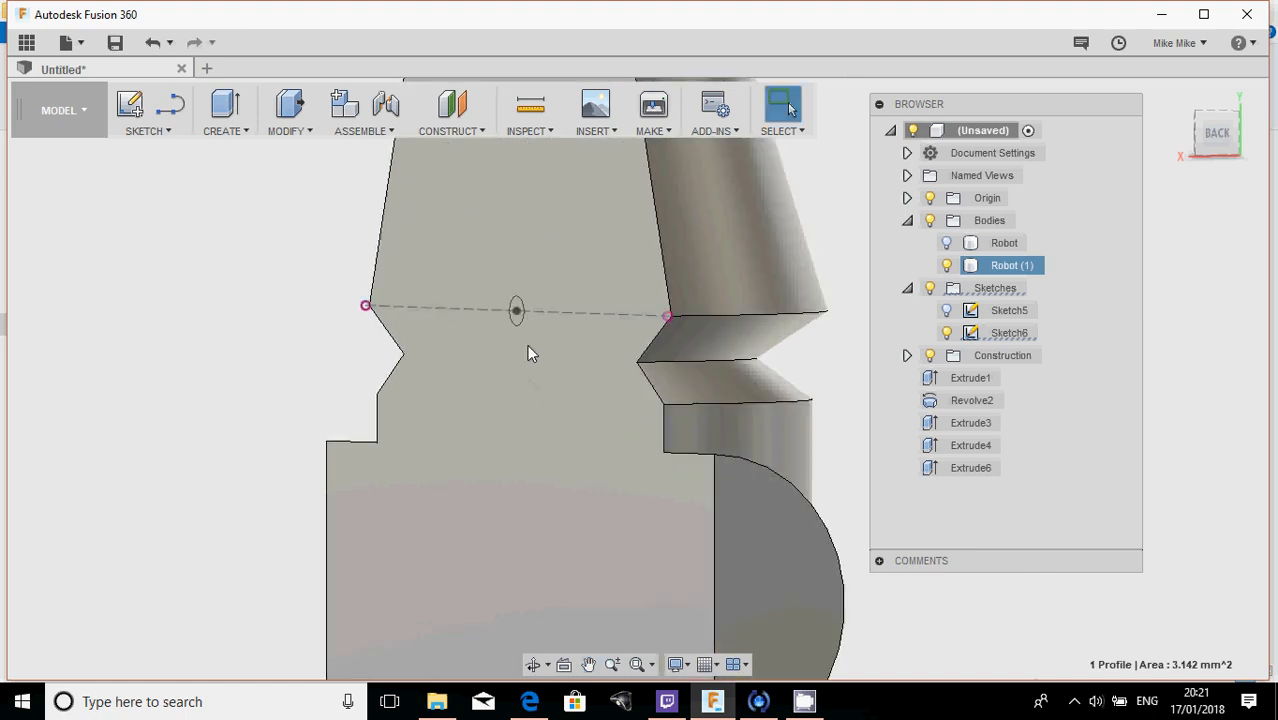
pyautogui.click(502, 298)
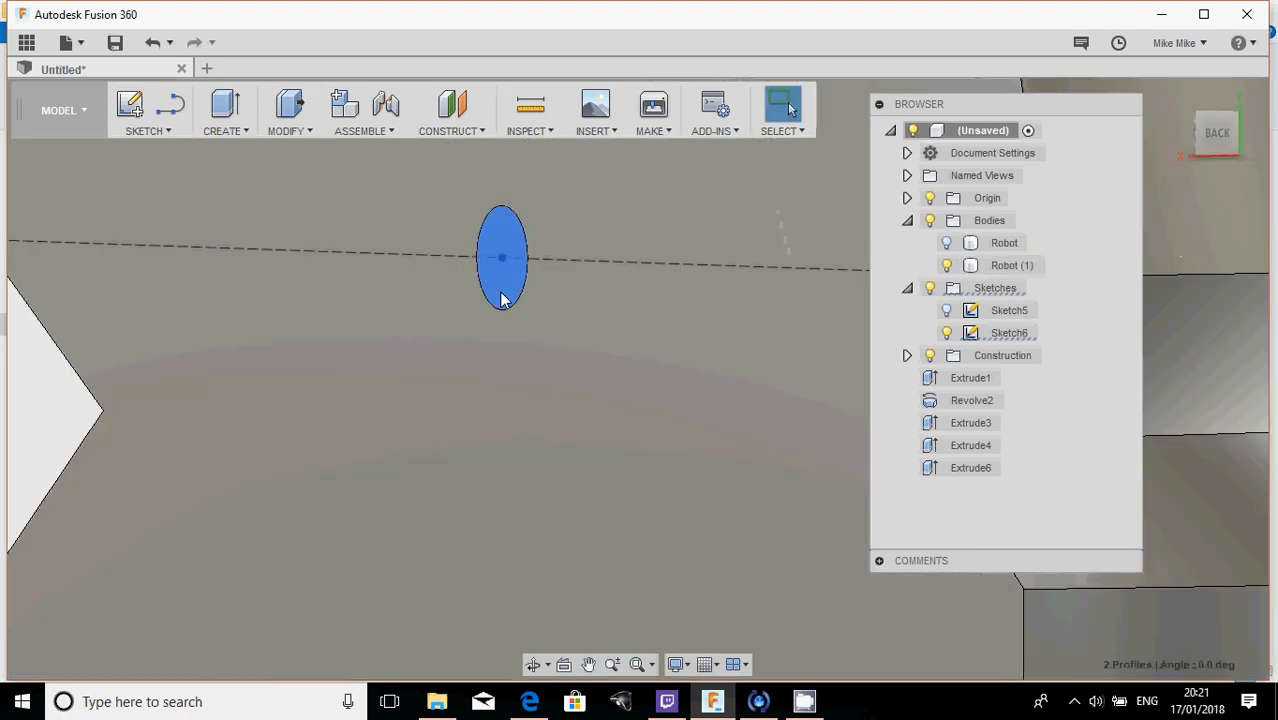
pyautogui.rightClick(502, 298)
pyautogui.click(558, 268)
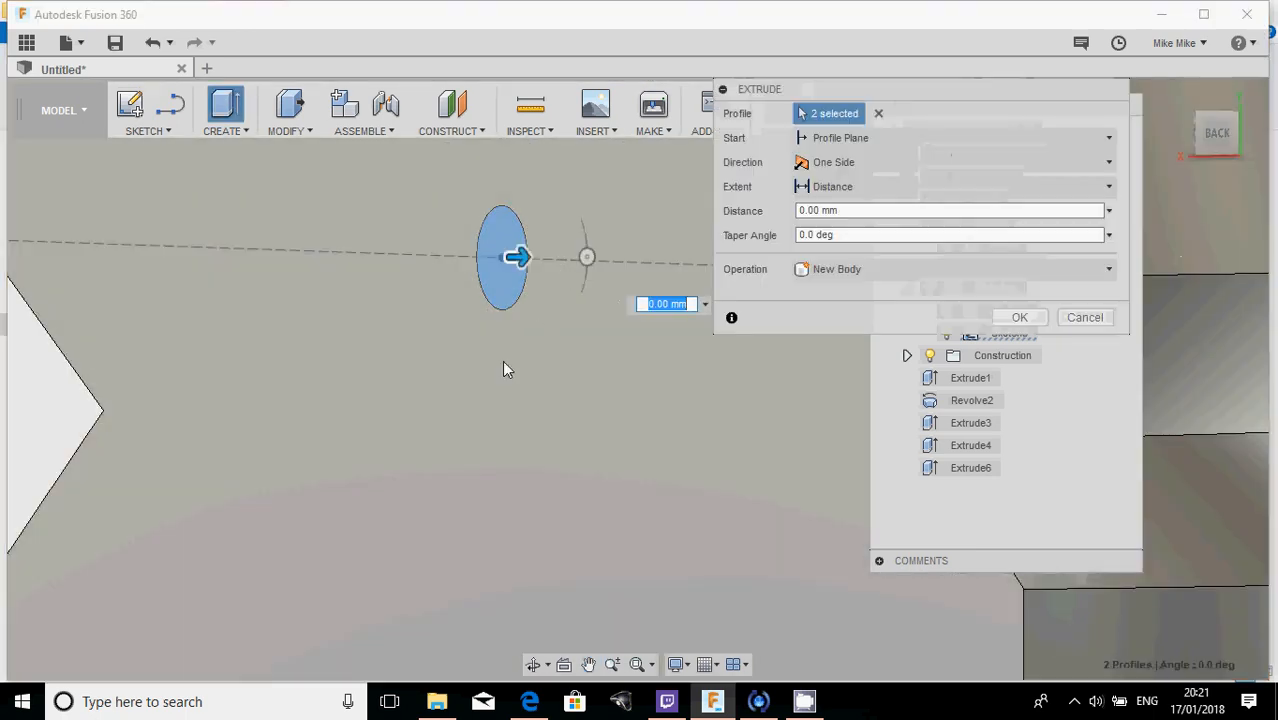
# - Pull the two circle profiles into Robot (1) as a cut and set the distance to 5 mm
pyautogui.keyDown('shift'); pyautogui.moveTo(492, 392); pyautogui.dragTo(460, 368, button='middle'); pyautogui.keyUp('shift')
pyautogui.moveTo(481, 303); pyautogui.dragTo(528, 301)
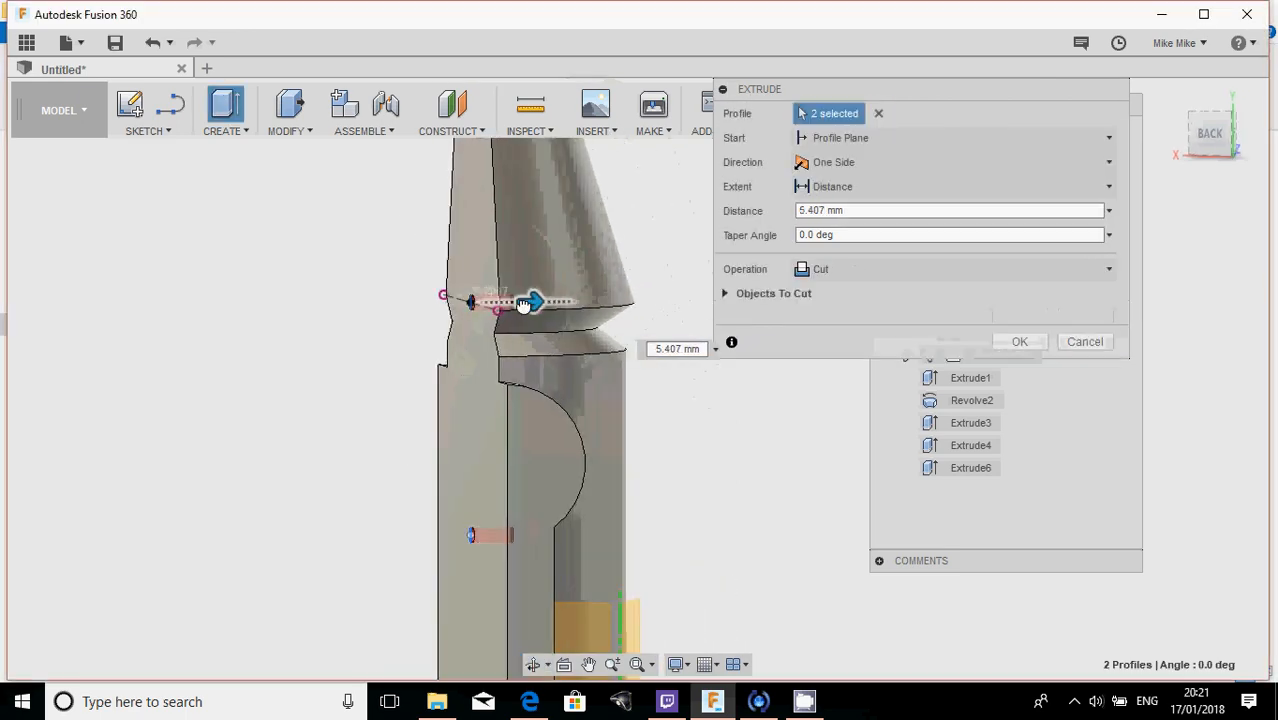
pyautogui.moveTo(660, 349); pyautogui.dragTo(732, 347)
pyautogui.press('BackSpace')
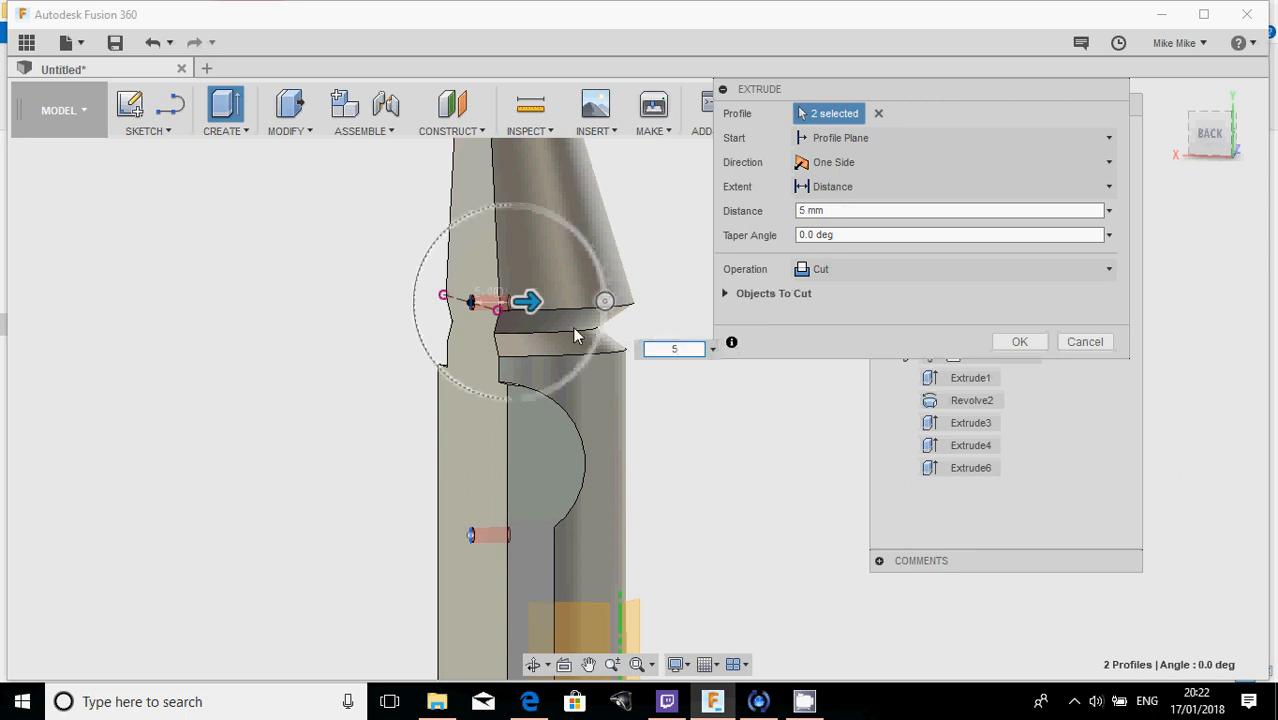
pyautogui.press('Tab')
# - Inspect the gap between the sketch circle and Robot (1)'s face, set the cut distance to 5.3 mm and complete the holes
pyautogui.scroll(5, 485, 316)
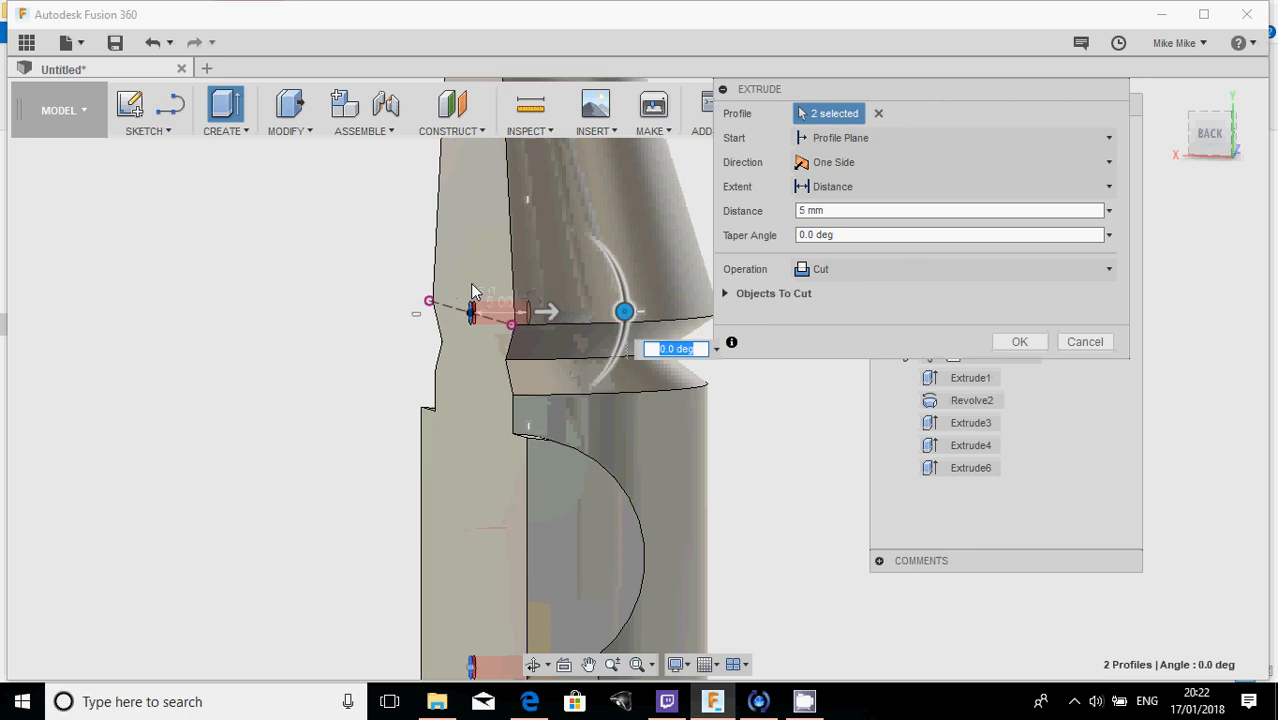
pyautogui.scroll(8, 484, 316)
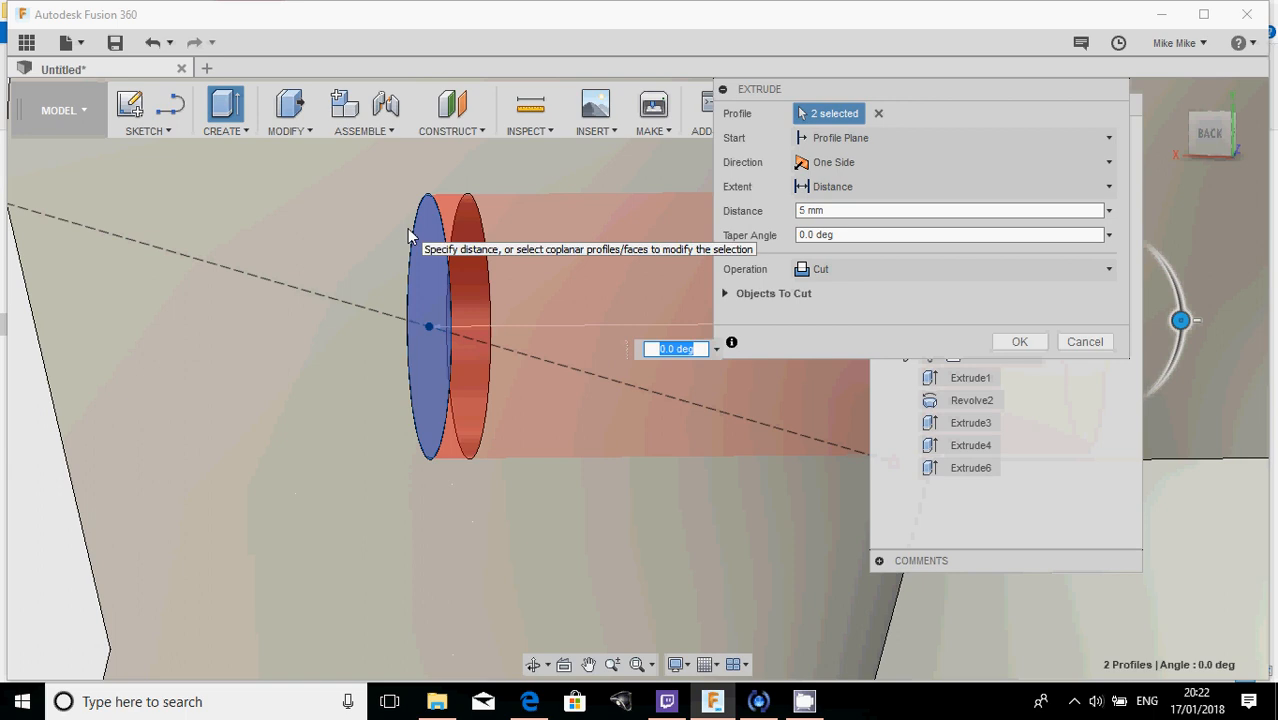
pyautogui.scroll(-6, 430, 272)
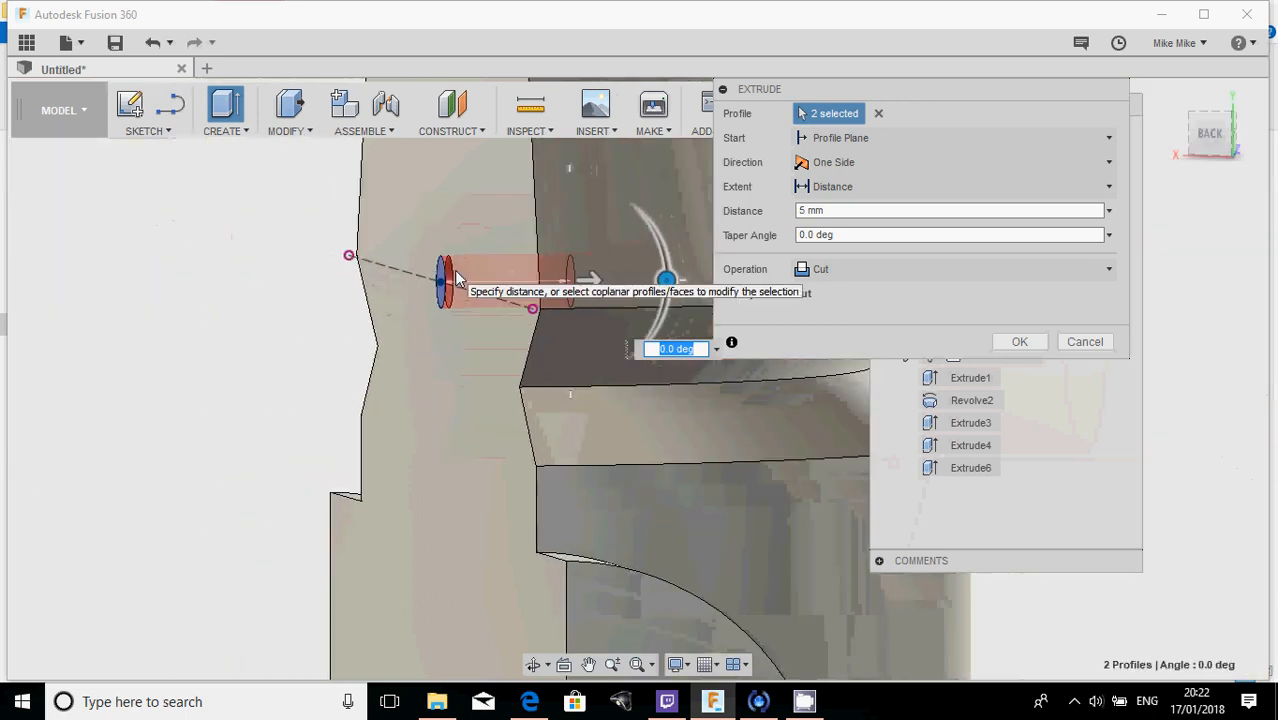
pyautogui.click(801, 210)
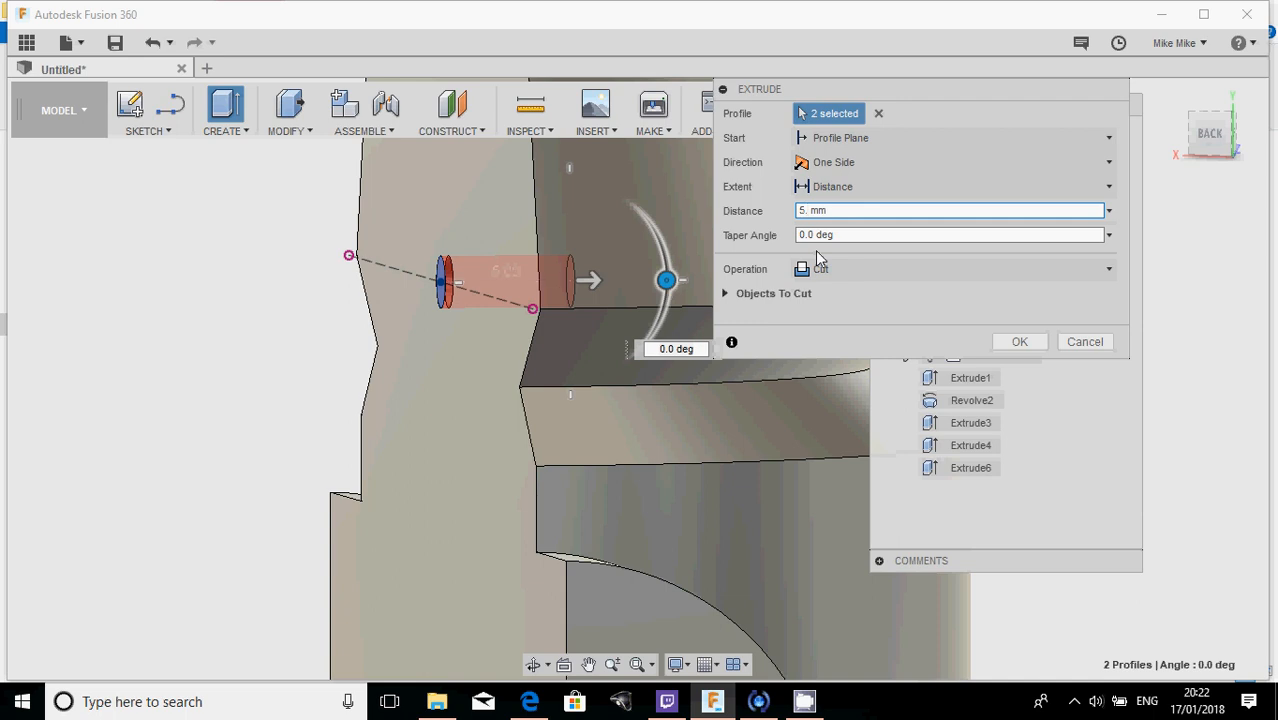
pyautogui.press('Tab')
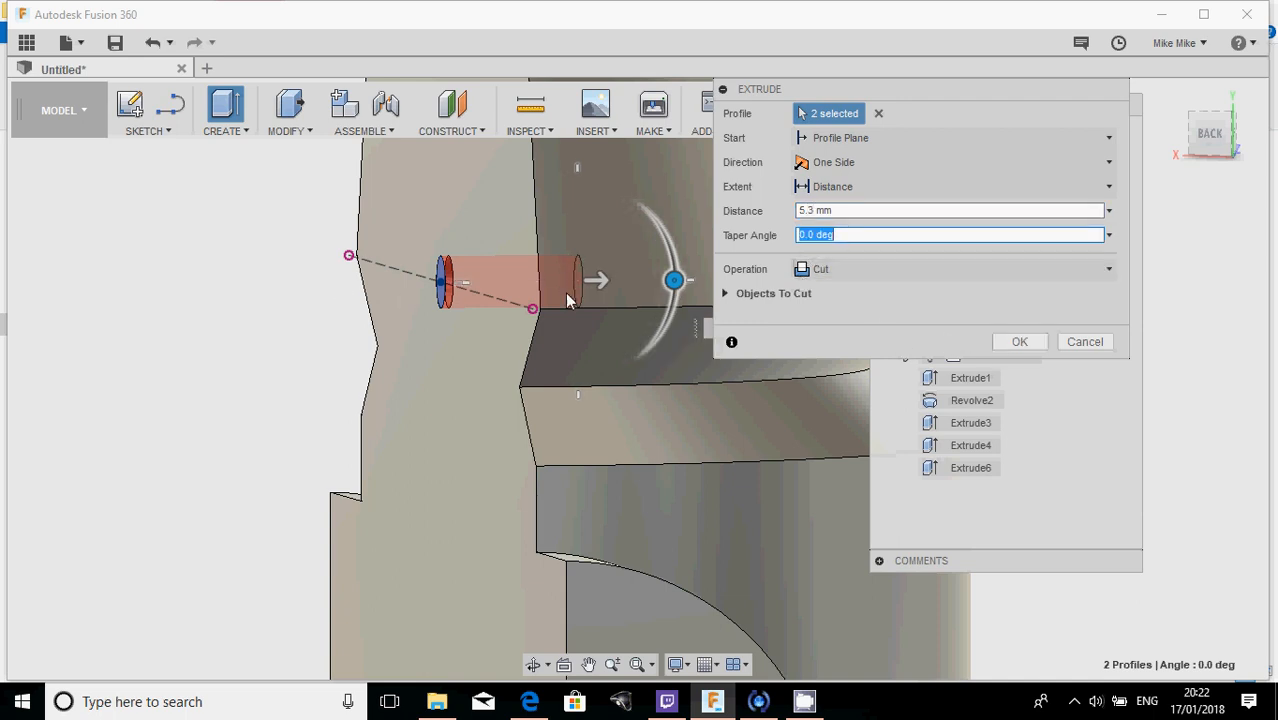
pyautogui.click(1019, 341)
pyautogui.scroll(-2, 521, 294)
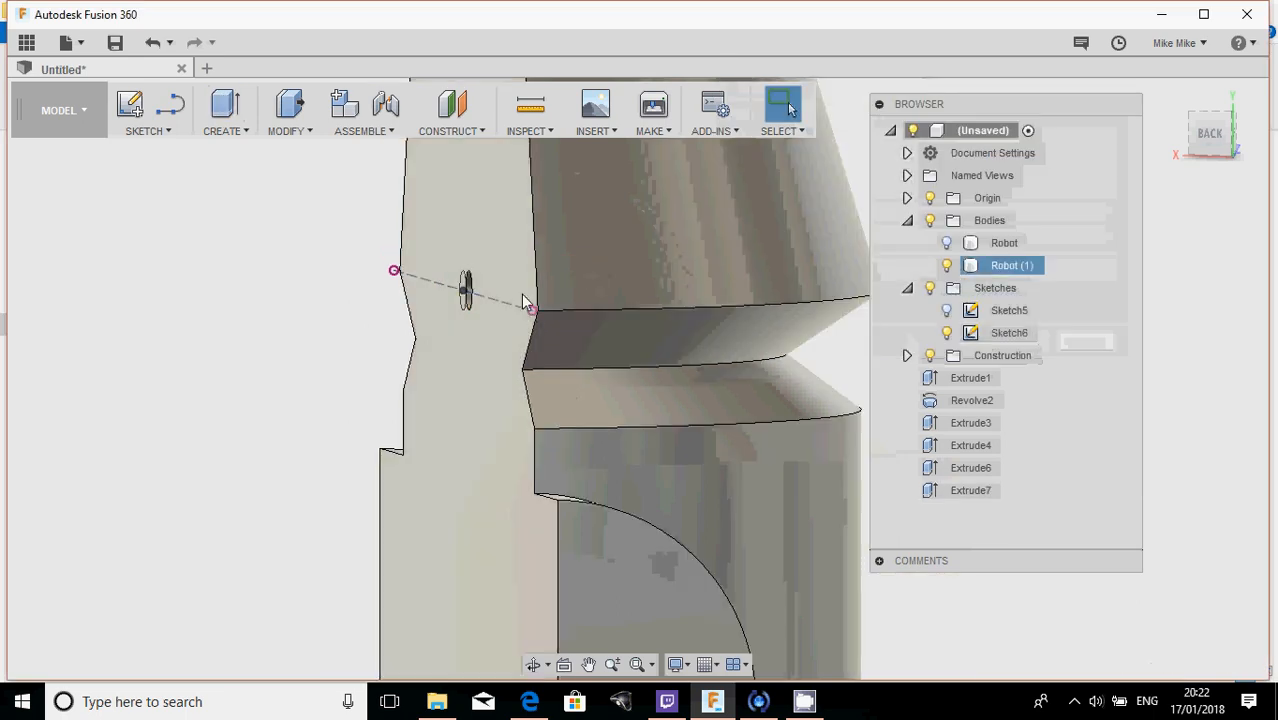
# - Delete both remaining sketches, Sketch5 and Sketch6, from the design
pyautogui.click(1005, 311)
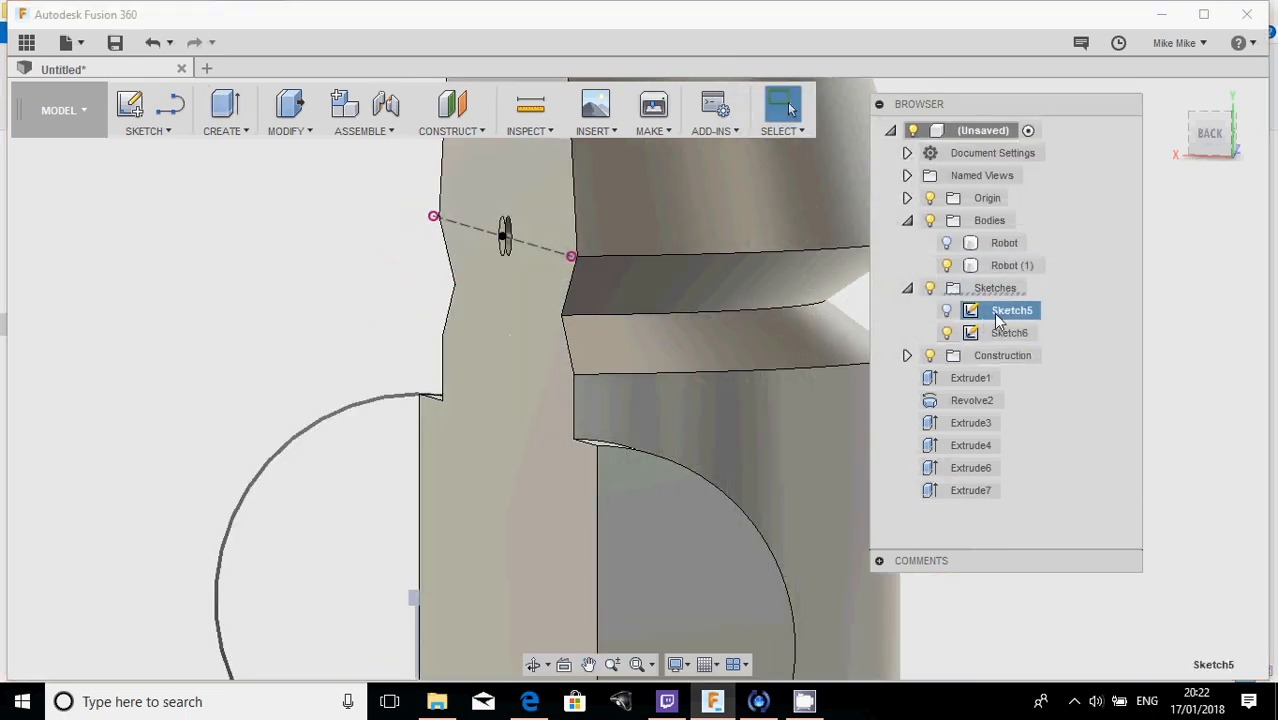
pyautogui.keyDown('ctrl'); pyautogui.click(1000, 332); pyautogui.keyUp('ctrl')
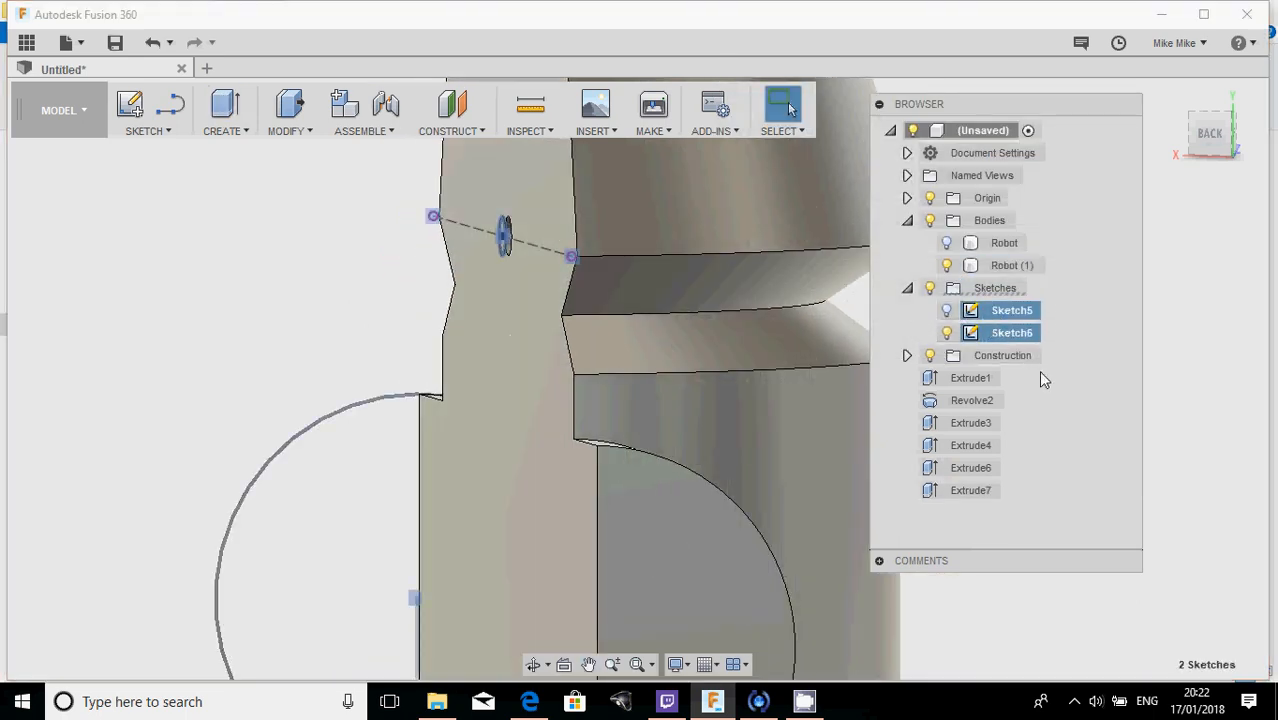
pyautogui.press('Delete')
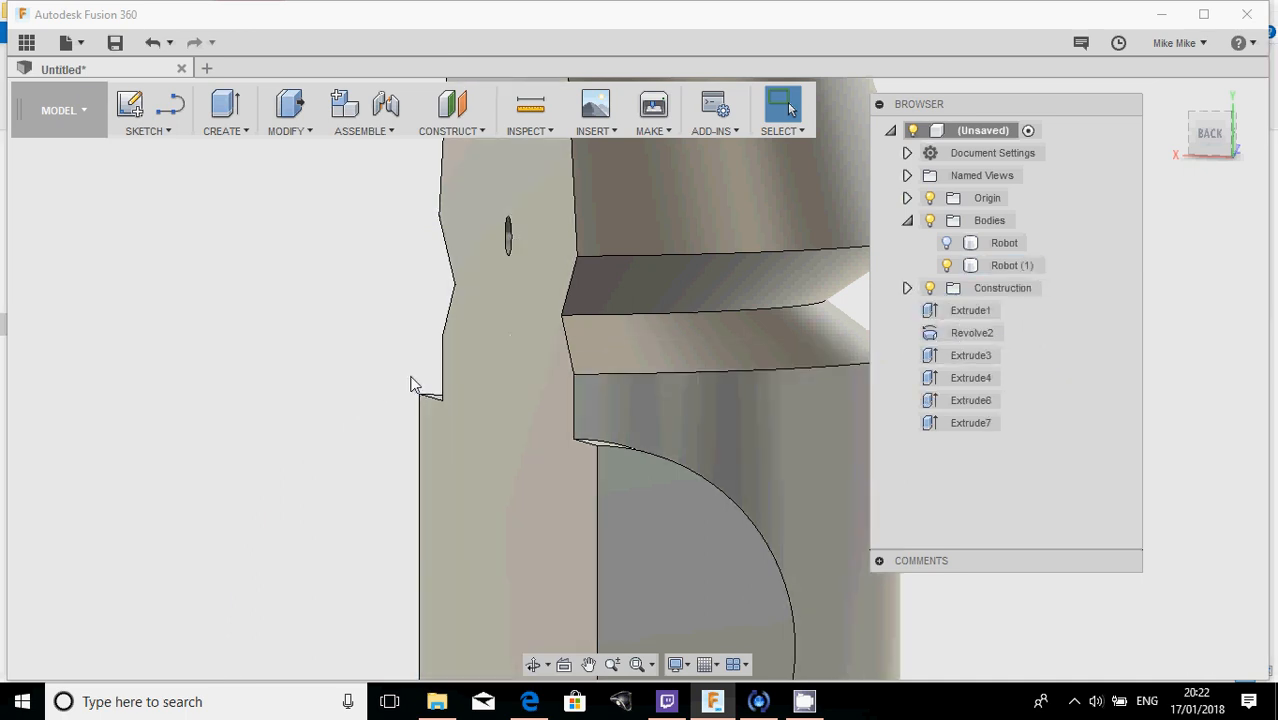
# - Check the two halves together by showing Robot and hiding it again, and examine the holes in Robot (1)'s cut face
pyautogui.scroll(-3, 412, 375)
pyautogui.keyDown('shift'); pyautogui.moveTo(443, 323); pyautogui.dragTo(526, 313, button='middle'); pyautogui.keyUp('shift')
pyautogui.scroll(-4, 549, 376)
pyautogui.keyDown('shift'); pyautogui.moveTo(570, 407); pyautogui.dragTo(468, 374, button='middle'); pyautogui.keyUp('shift')
pyautogui.click(948, 243)
pyautogui.keyDown('shift'); pyautogui.moveTo(566, 372); pyautogui.dragTo(525, 373, button='middle'); pyautogui.keyUp('shift')
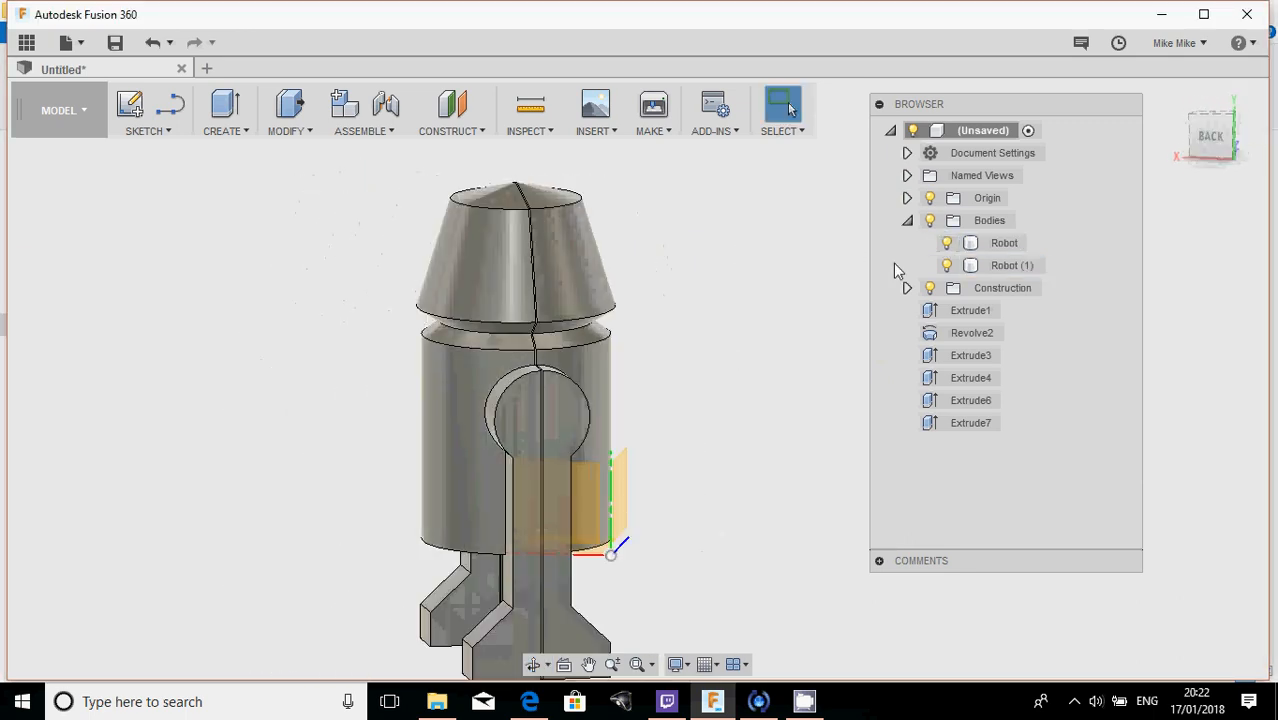
pyautogui.click(946, 243)
pyautogui.keyDown('shift'); pyautogui.moveTo(530, 300); pyautogui.dragTo(494, 285, button='middle'); pyautogui.keyUp('shift')
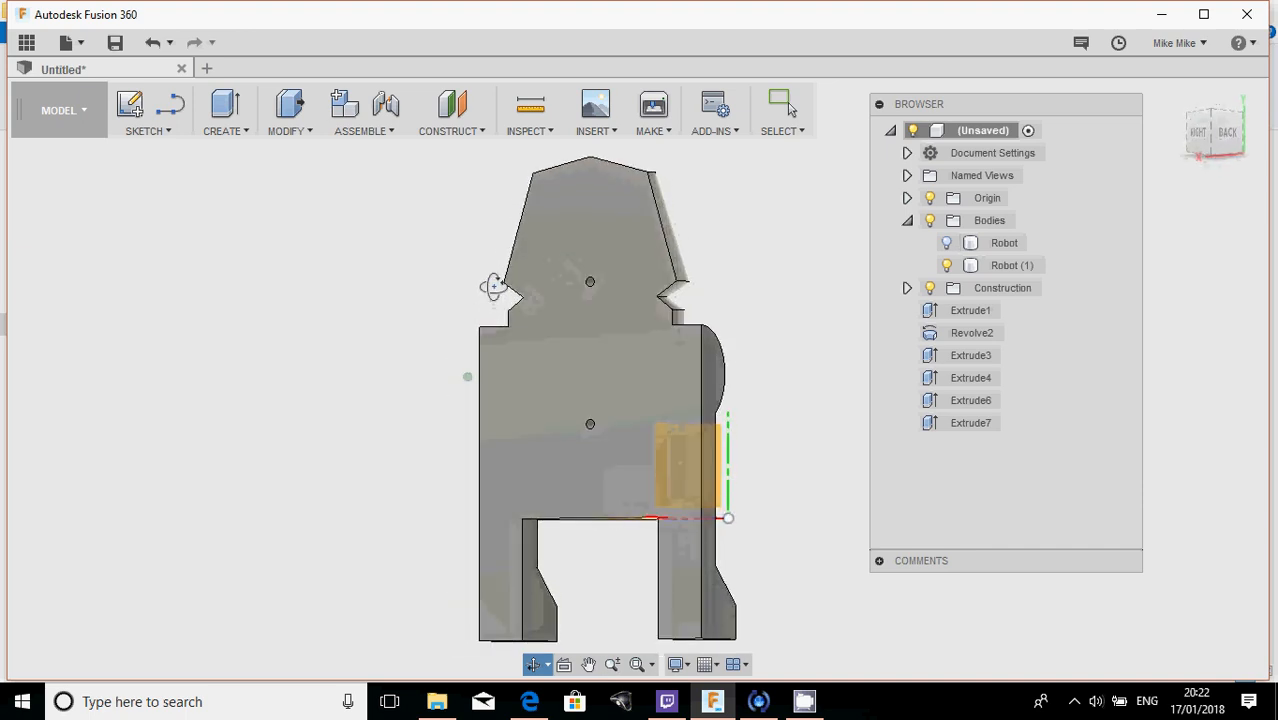
pyautogui.click(557, 287)
# - Rename the body Robot (1) as RobotB and Robot as RobotA, and make RobotA visible again
pyautogui.click(1005, 266)
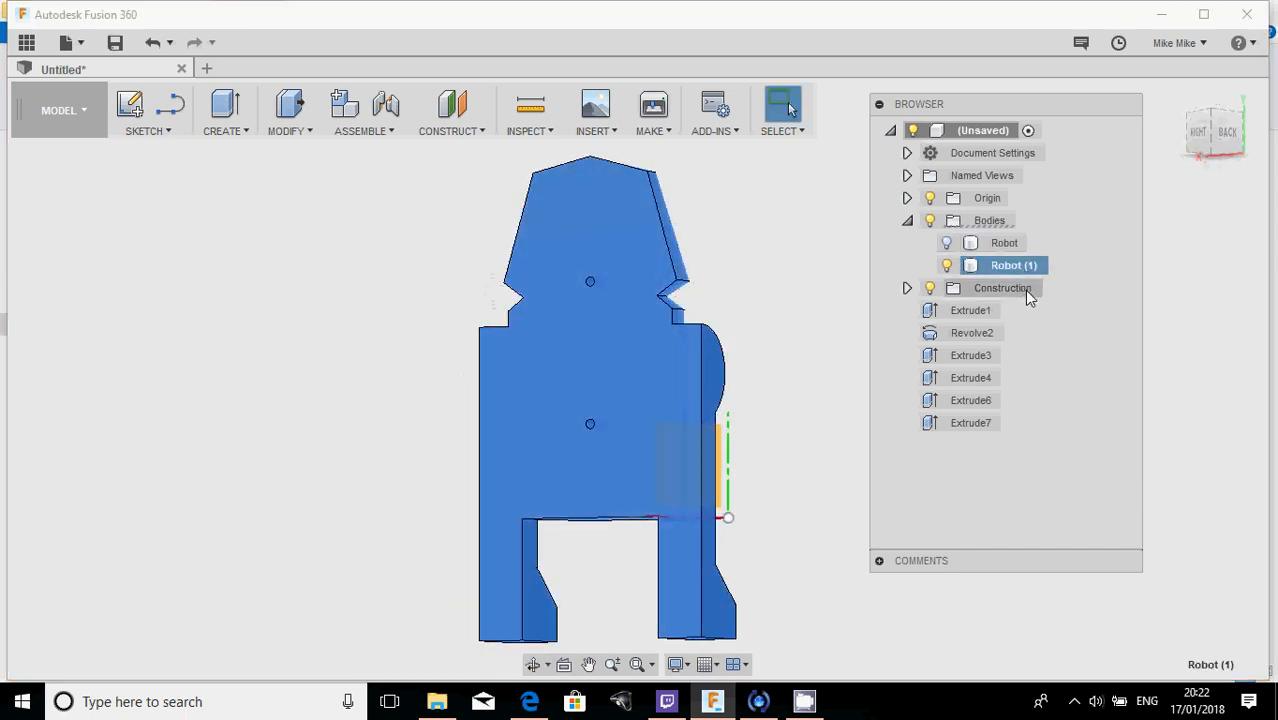
pyautogui.moveTo(1023, 270); pyautogui.dragTo(1094, 271)
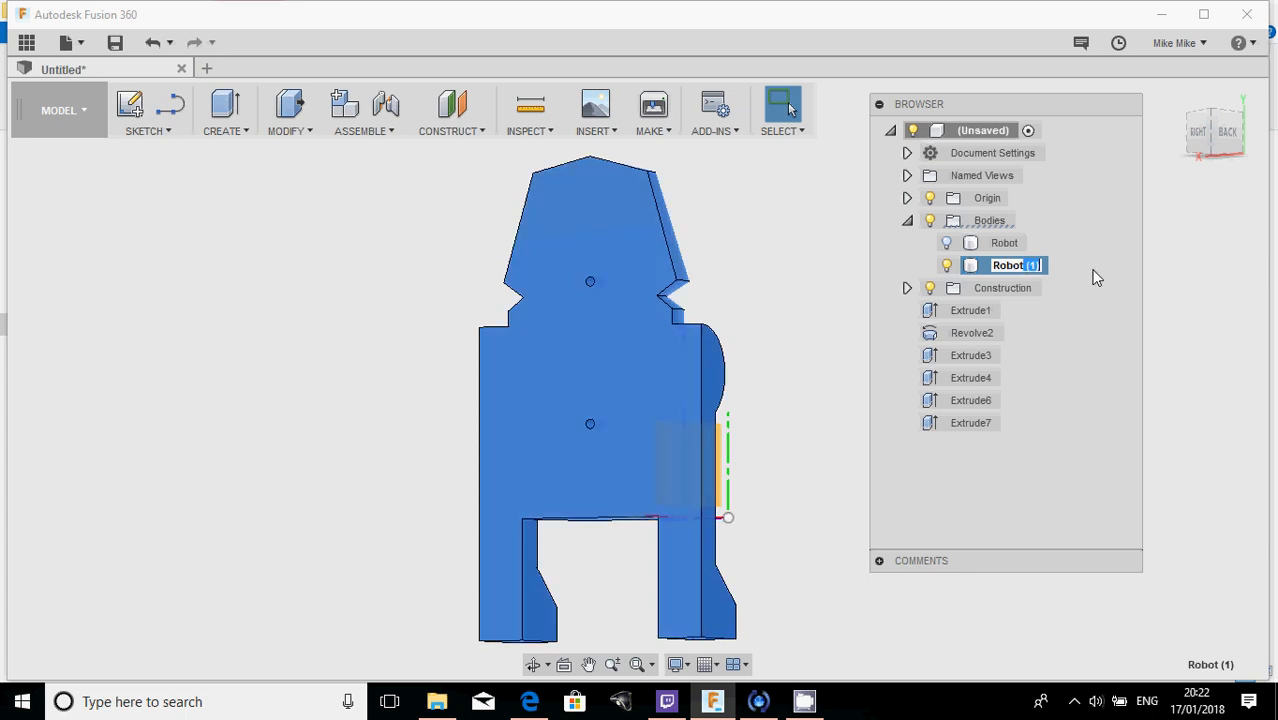
pyautogui.click(992, 244)
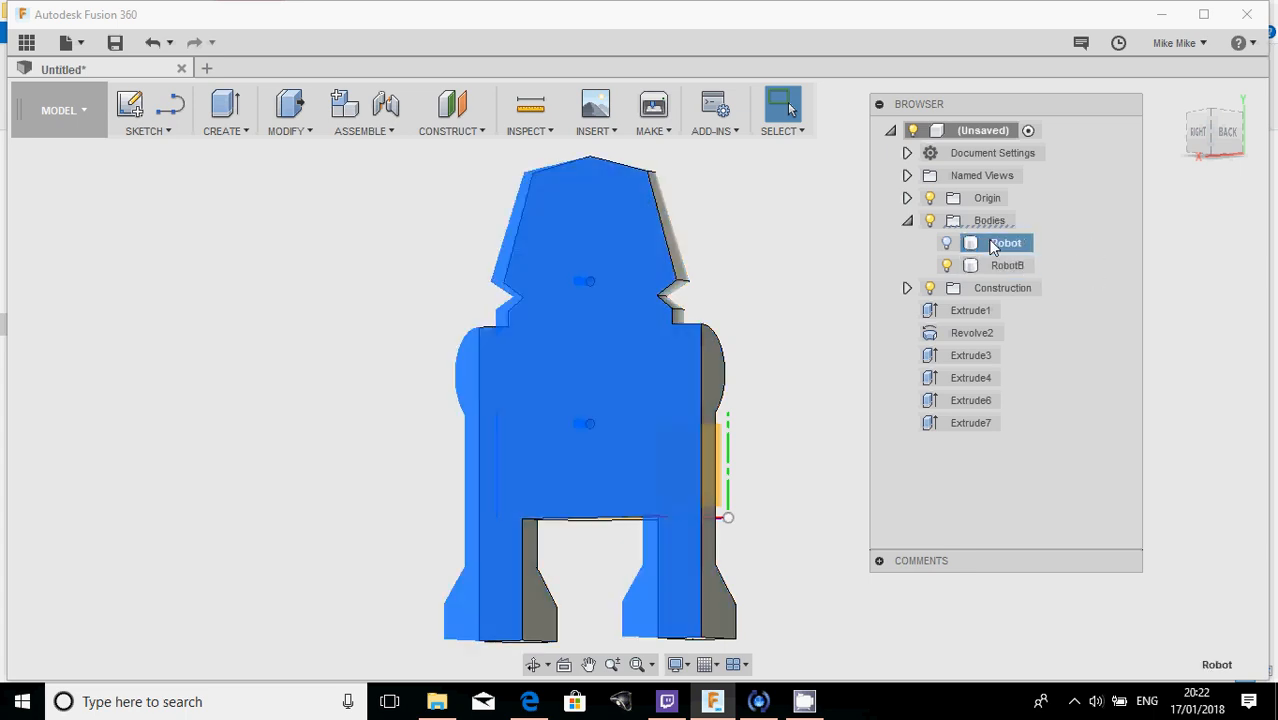
pyautogui.click(1024, 244)
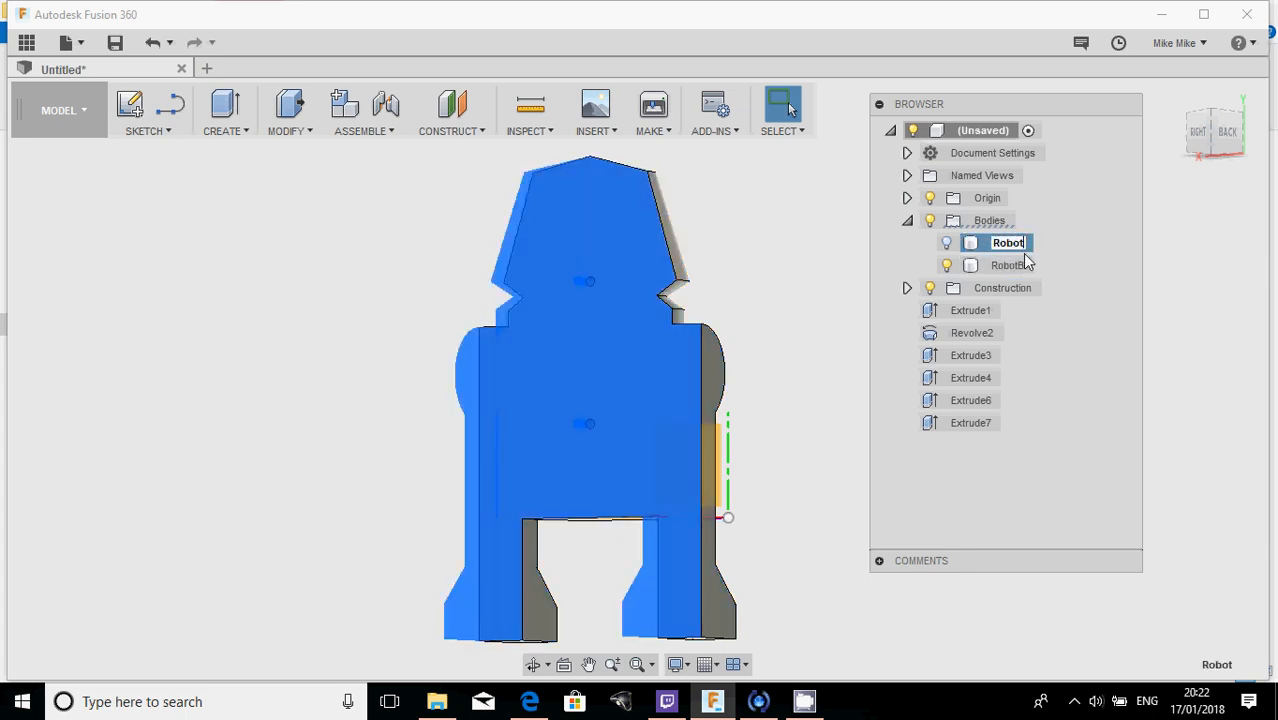
pyautogui.click(944, 244)
pyautogui.click(729, 285)
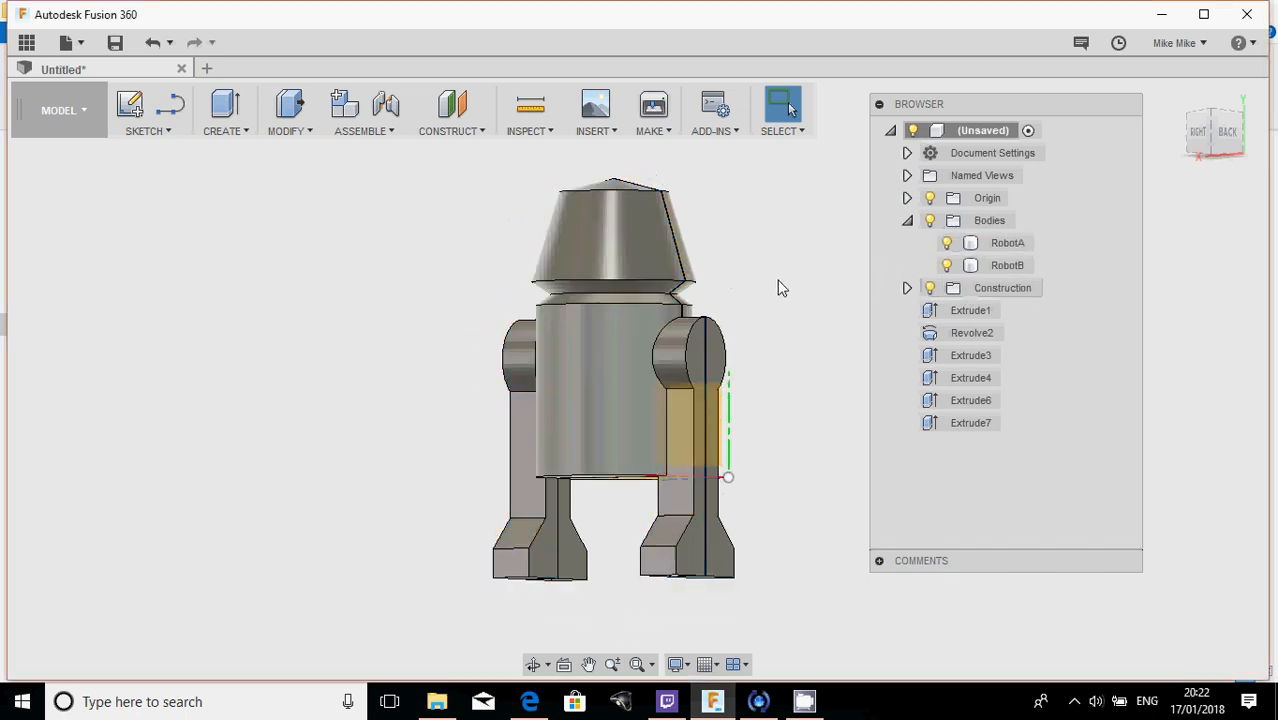
# - Export the RobotA body as a binary STL with medium refinement into the OneDrive stl folder, replacing the existing RobotA.stl
pyautogui.keyDown('shift'); pyautogui.moveTo(782, 288); pyautogui.dragTo(742, 285, button='middle'); pyautogui.keyUp('shift')
pyautogui.rightClick(995, 245)
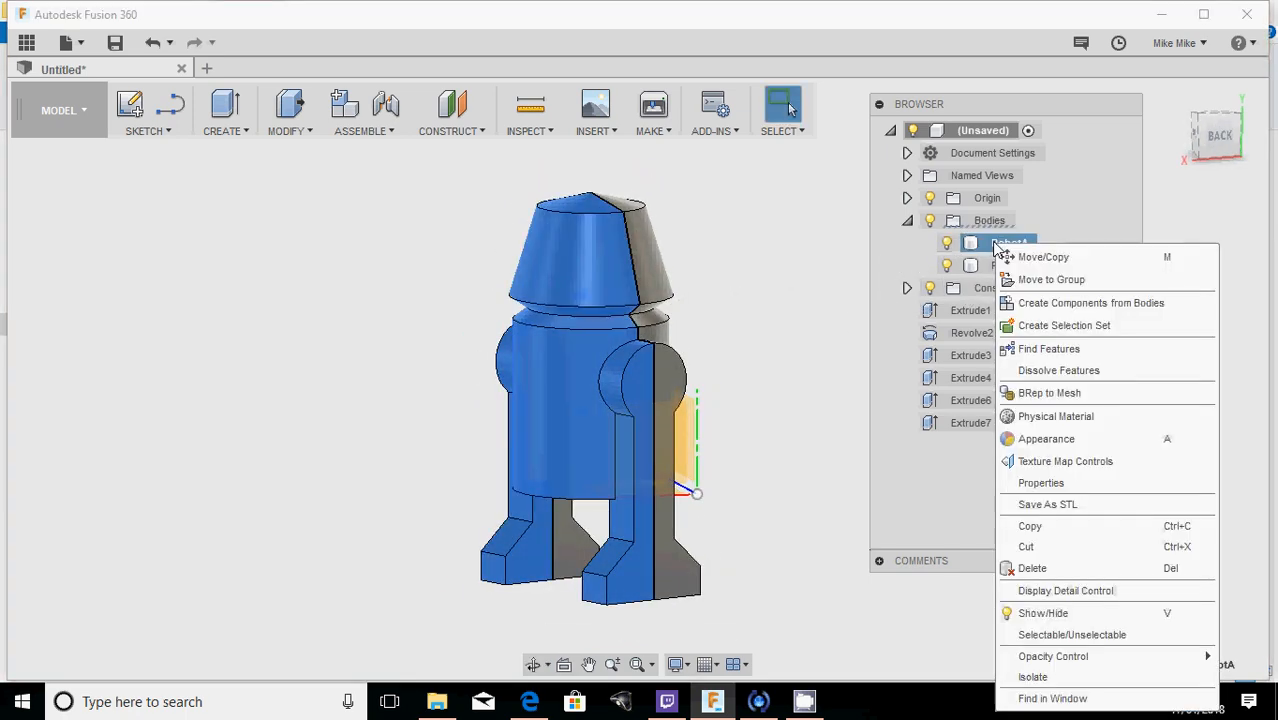
pyautogui.click(1050, 505)
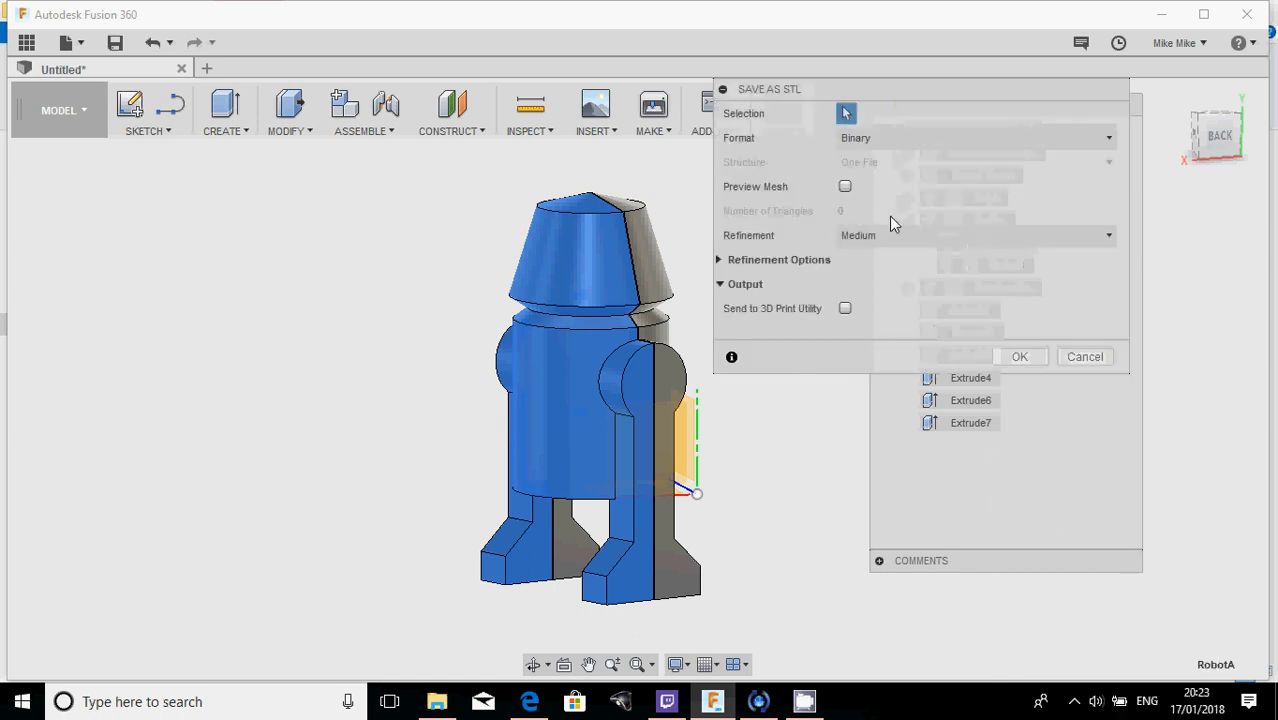
pyautogui.click(1017, 360)
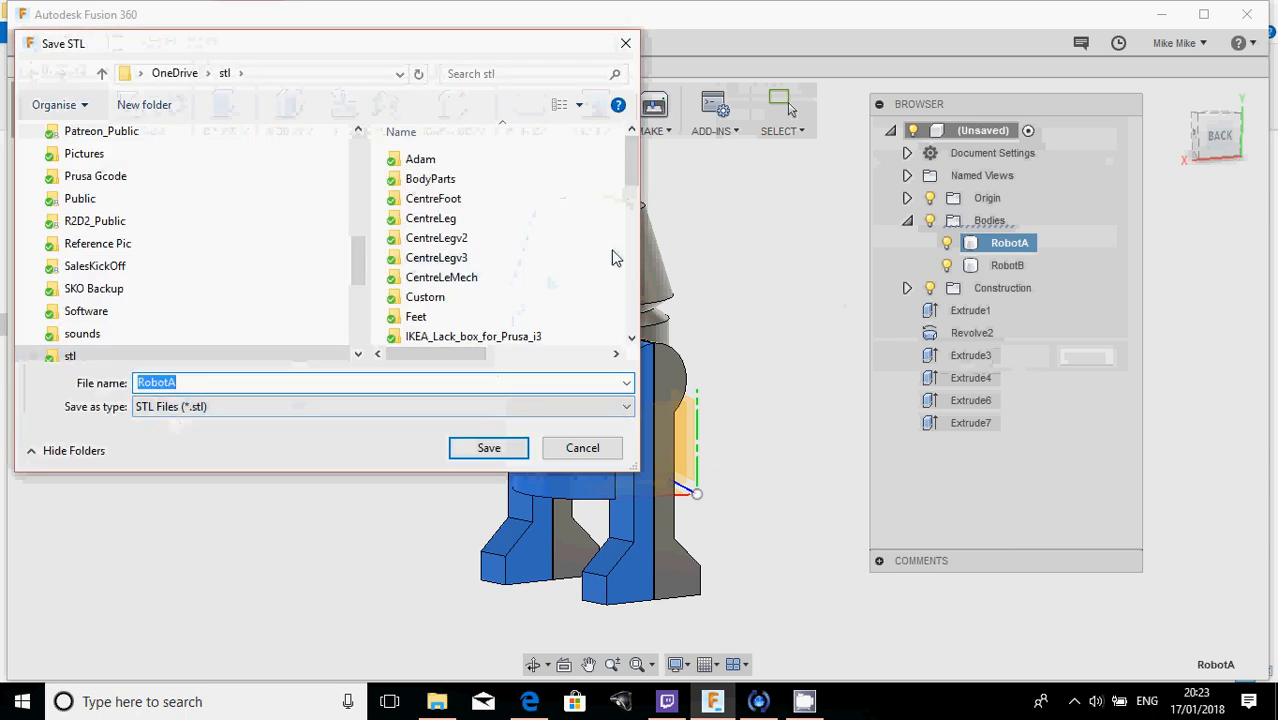
pyautogui.moveTo(631, 171); pyautogui.dragTo(442, 405)
pyautogui.click(488, 448)
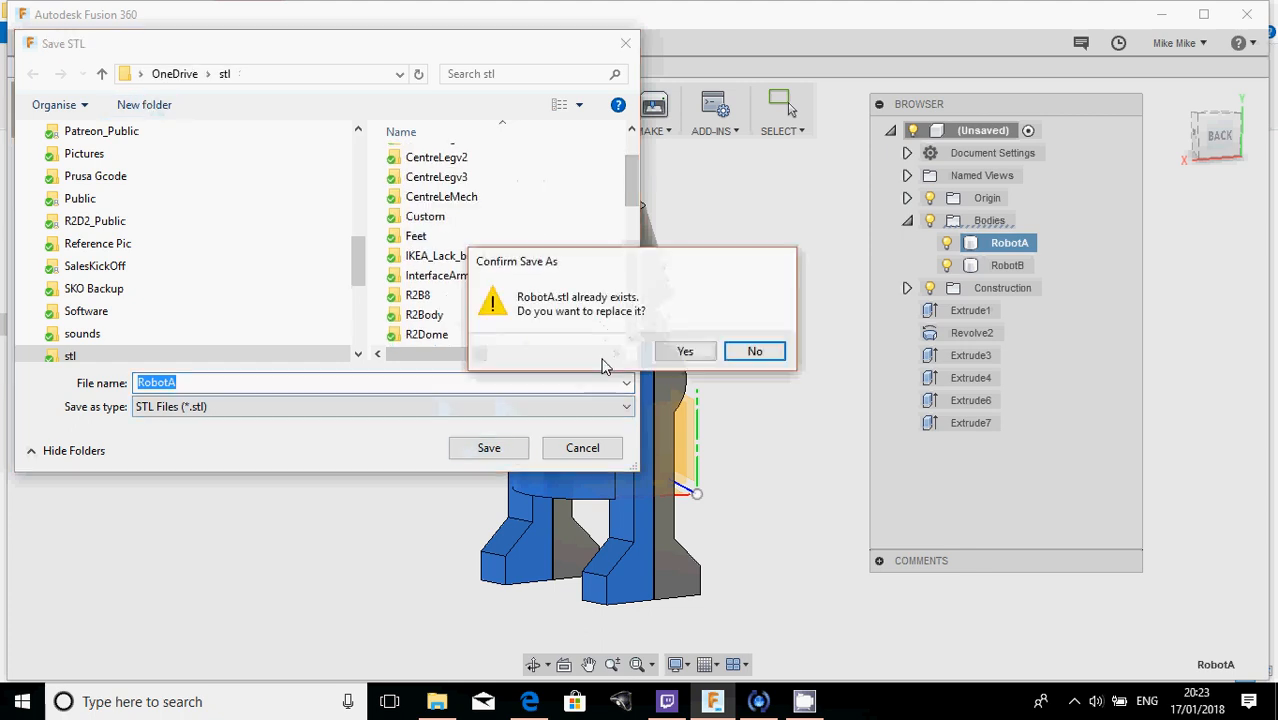
pyautogui.click(688, 350)
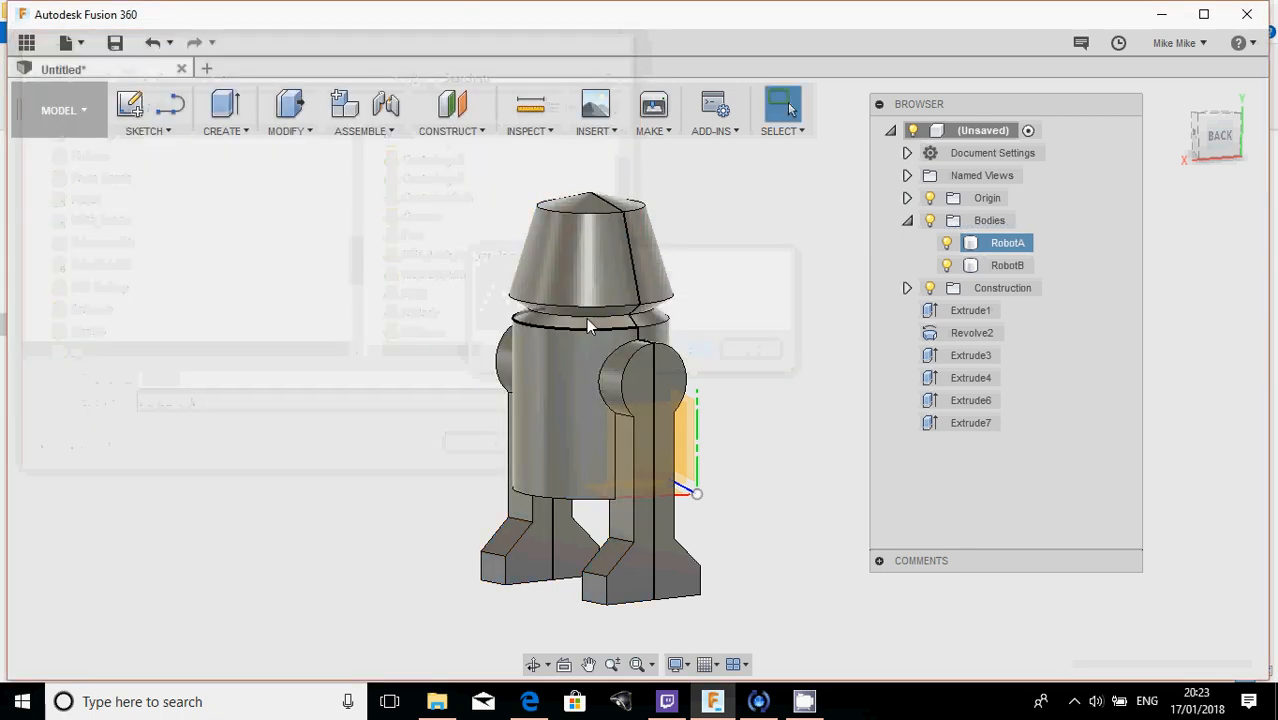
# - Export the RobotB body as a binary STL with medium refinement into the same stl folder, overwriting the earlier file
pyautogui.rightClick(1010, 265)
pyautogui.click(1040, 262)
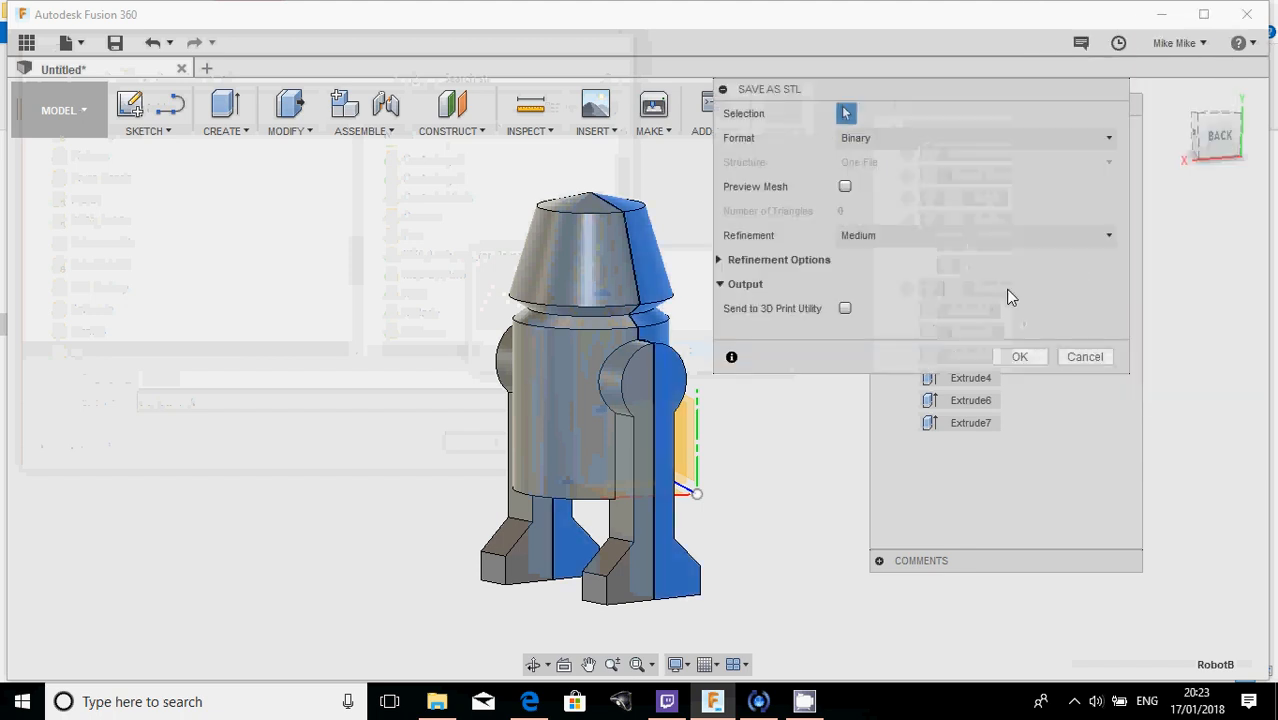
pyautogui.click(1019, 356)
pyautogui.click(490, 448)
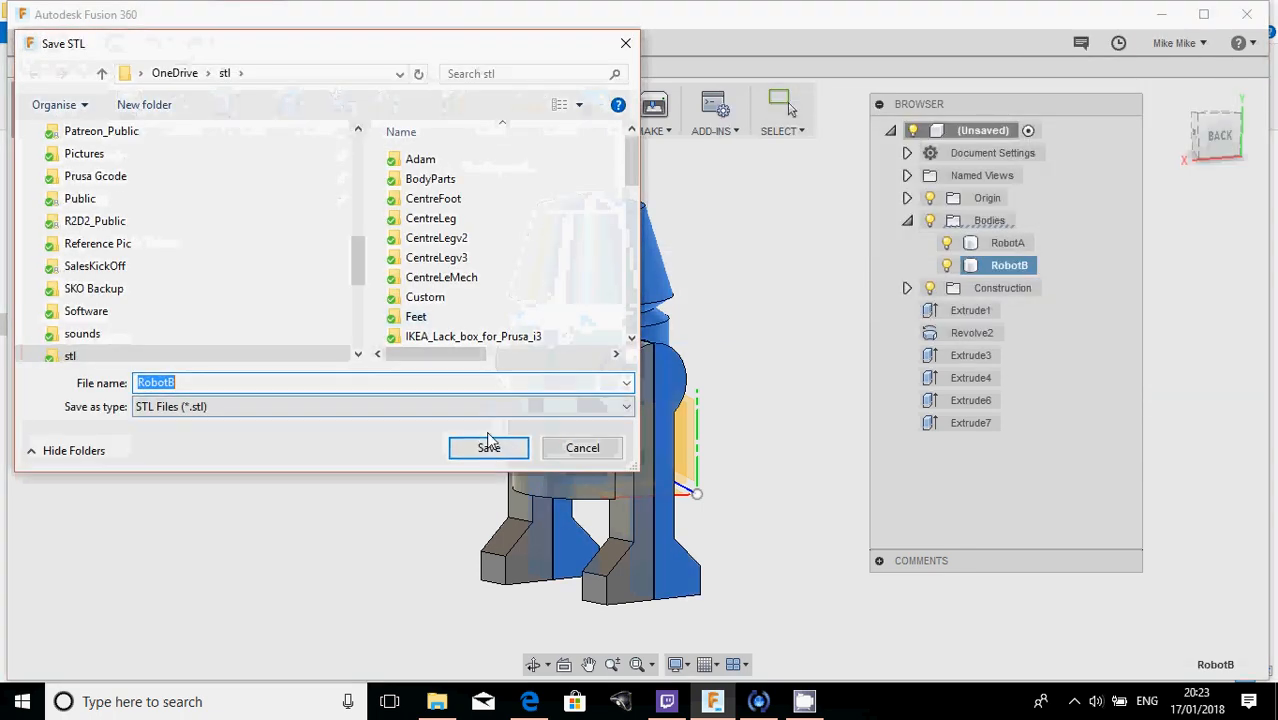
pyautogui.click(684, 351)
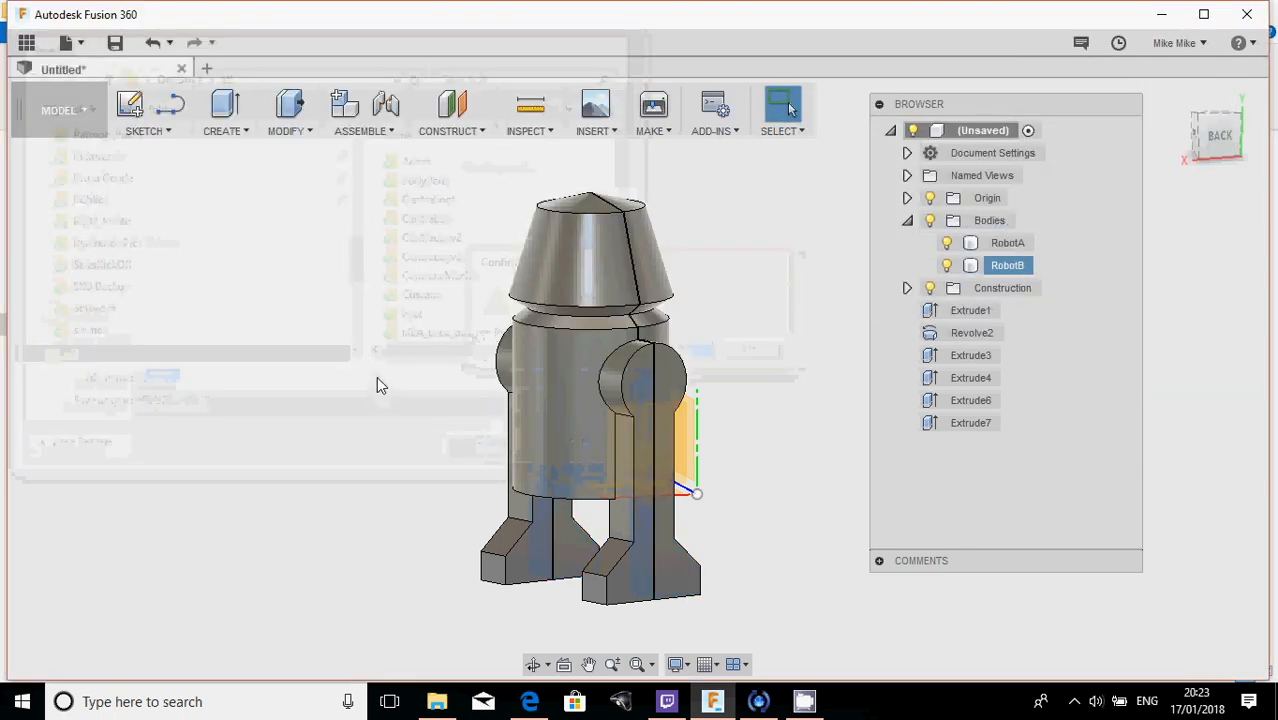
# - Switch to File Explorer, open the OneDrive stl folder and locate the exported RobotA and RobotB files
pyautogui.click(437, 701)
pyautogui.scroll(-4, 172, 420)
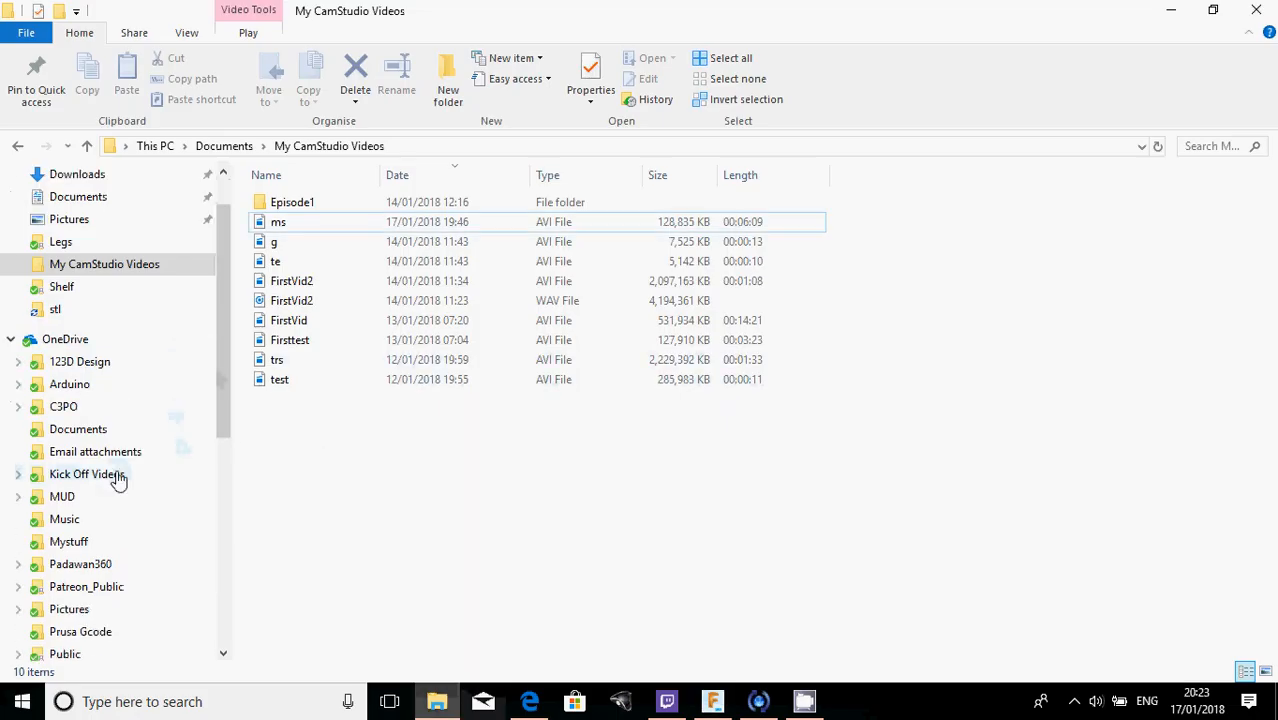
pyautogui.click(56, 580)
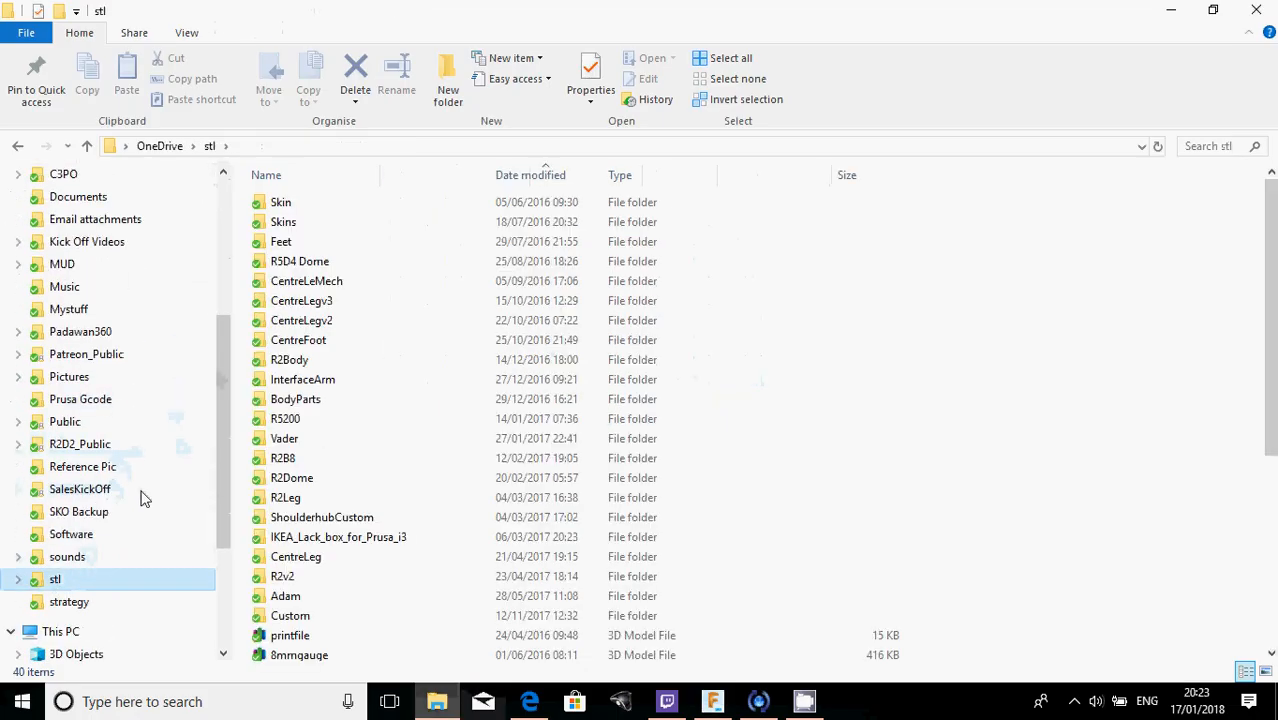
pyautogui.scroll(-5, 1258, 264)
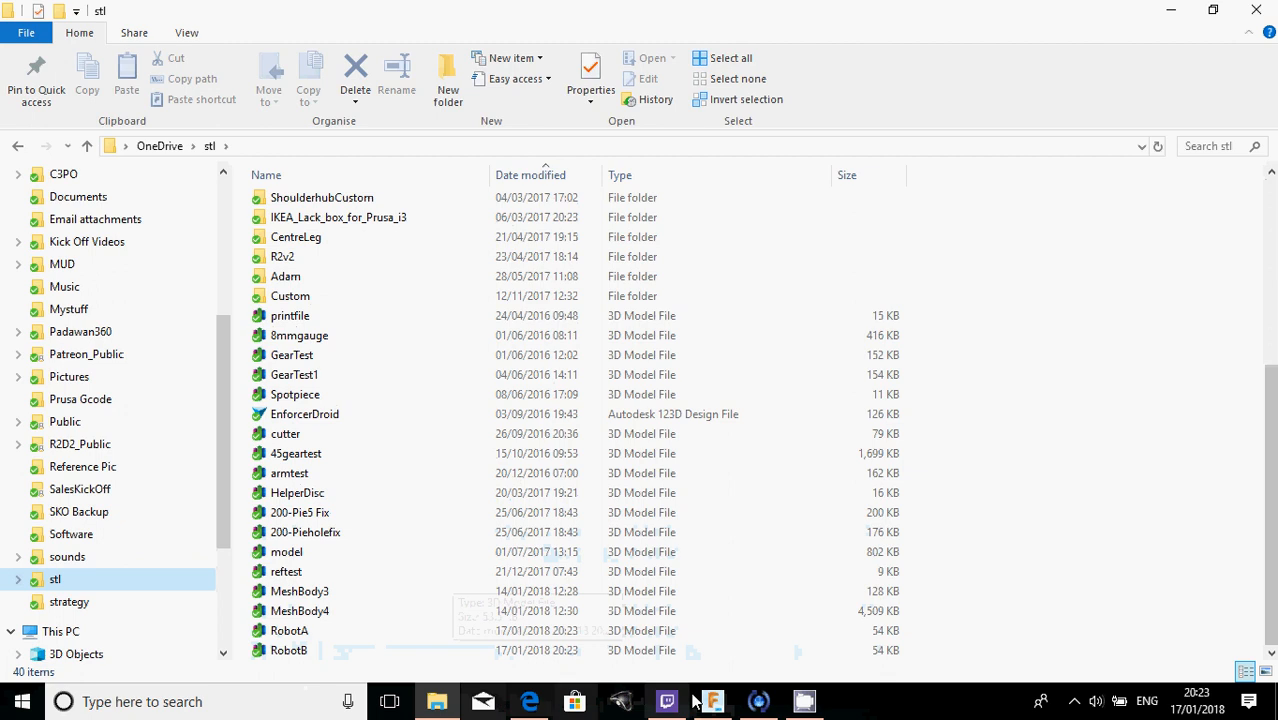
pyautogui.click(293, 631)
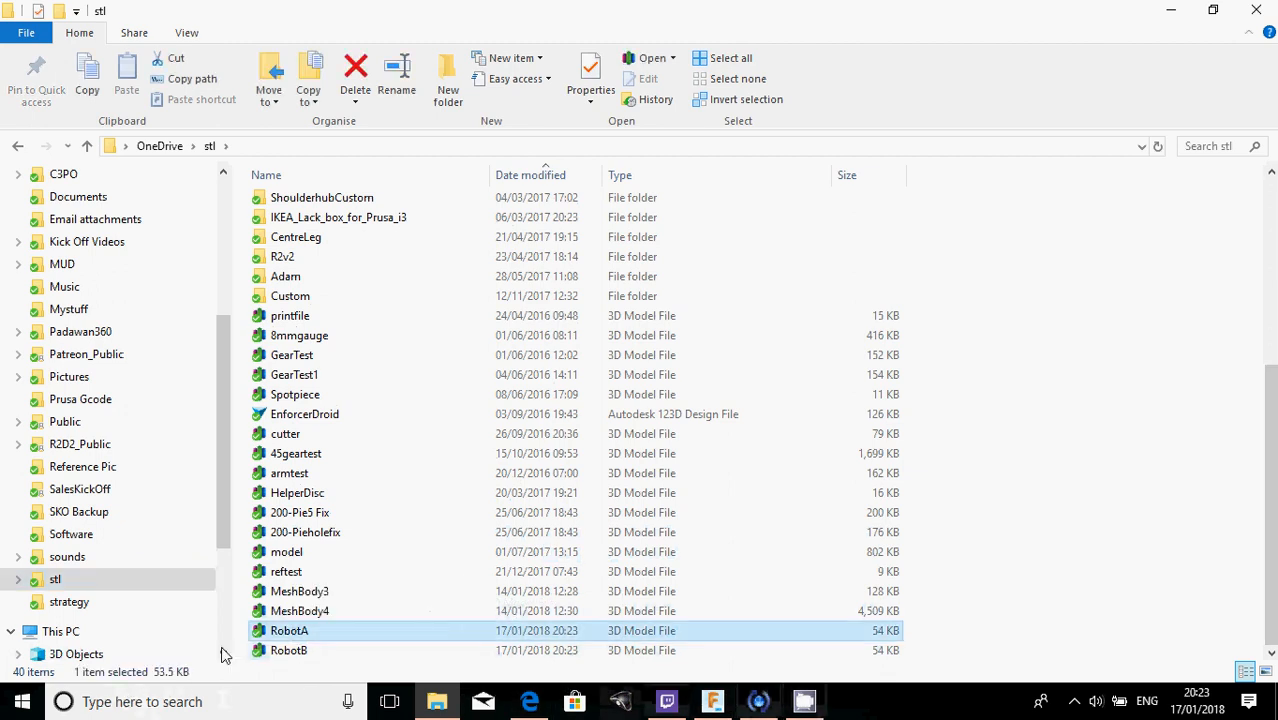
# - Search Windows for the Simplify3D slicing software and launch it
pyautogui.click(128, 708)
pyautogui.write('s')
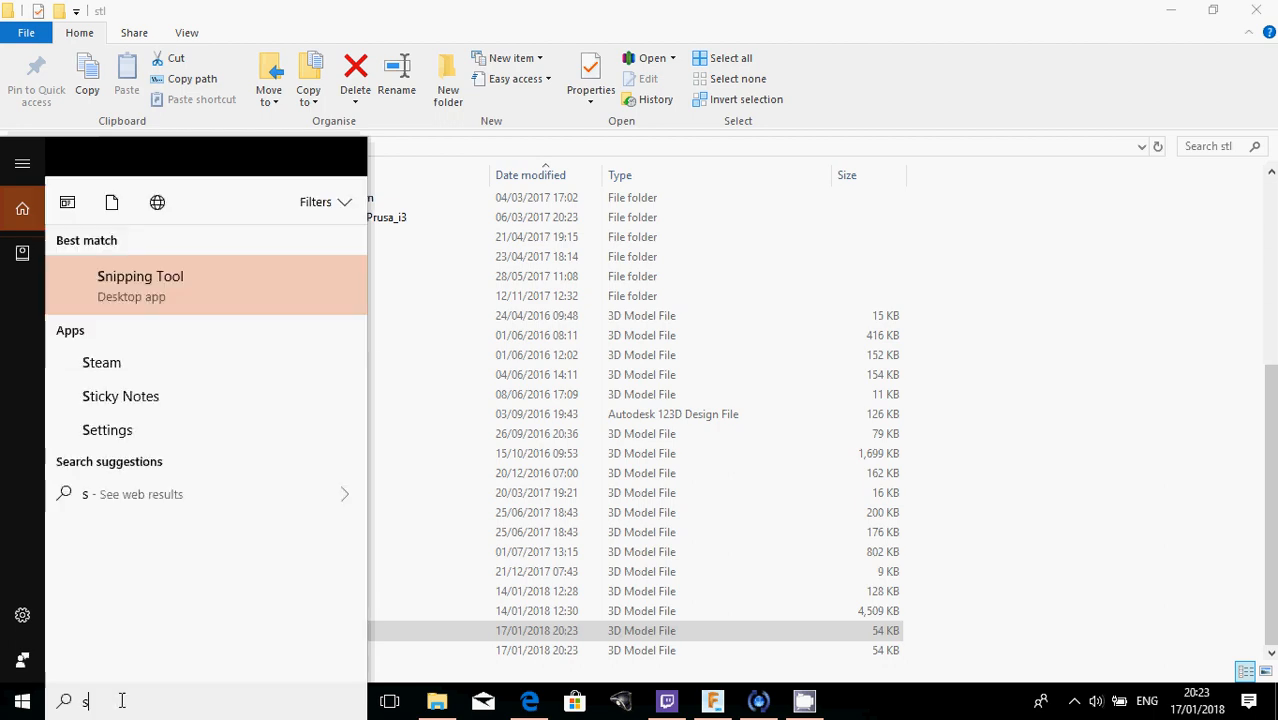
pyautogui.write('imp')
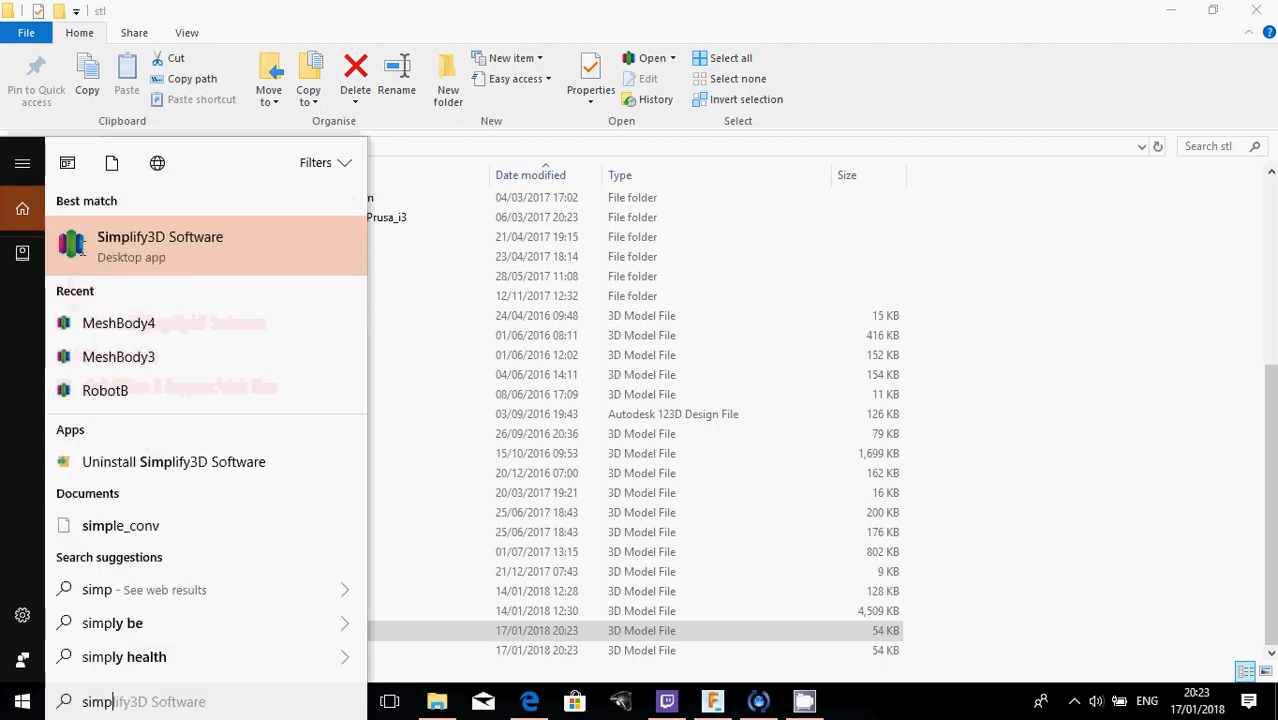
pyautogui.click(83, 256)
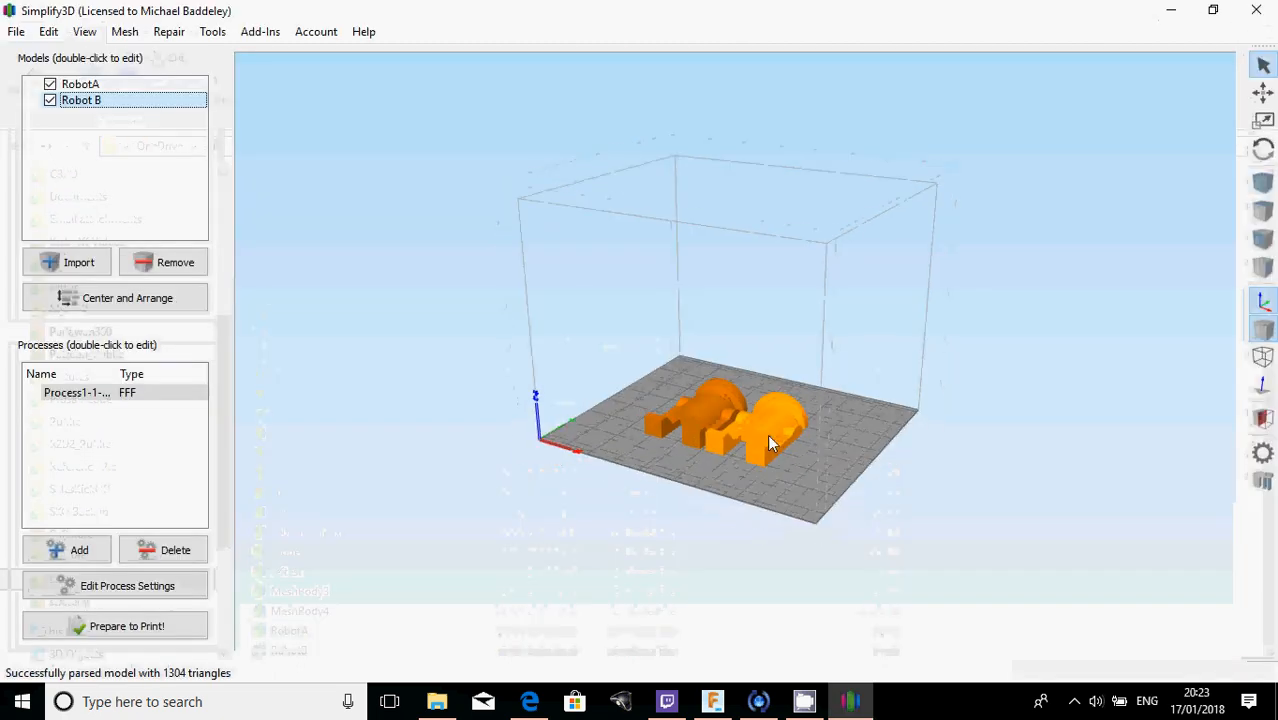
# - Remove the old Robot B and RobotA models from the print bed
pyautogui.click(163, 262)
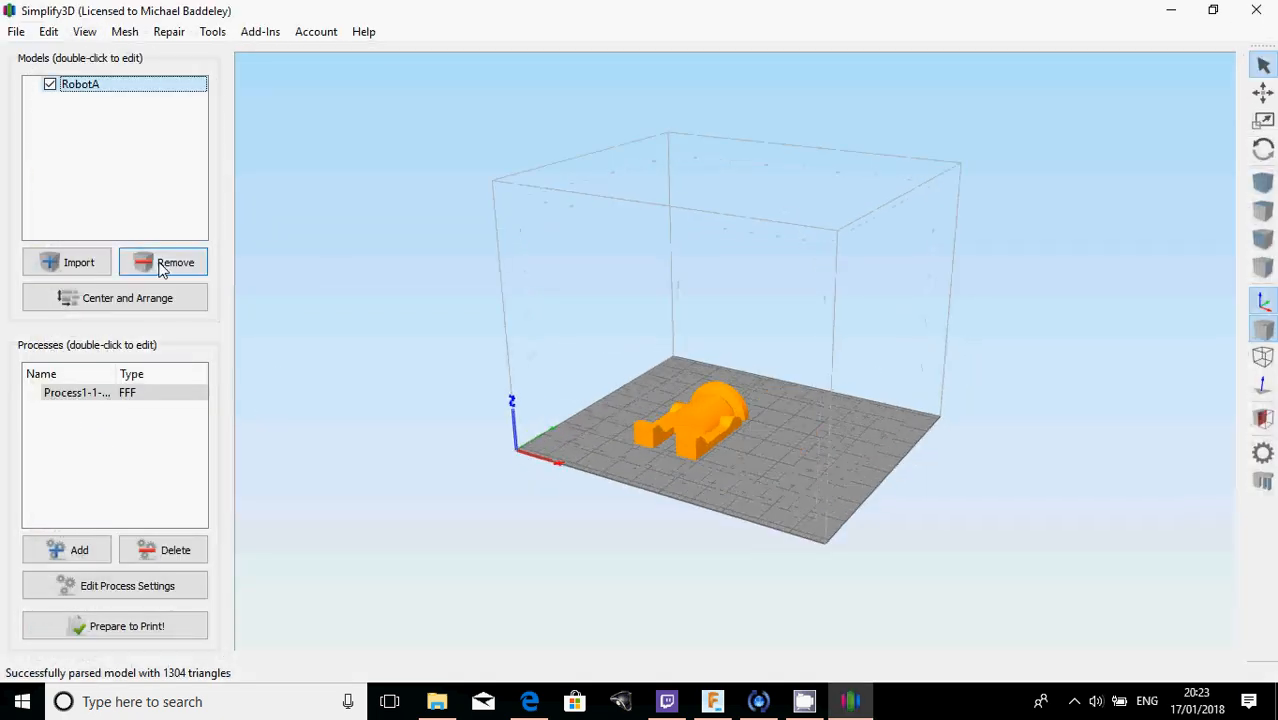
pyautogui.click(163, 262)
pyautogui.scroll(3, 700, 430)
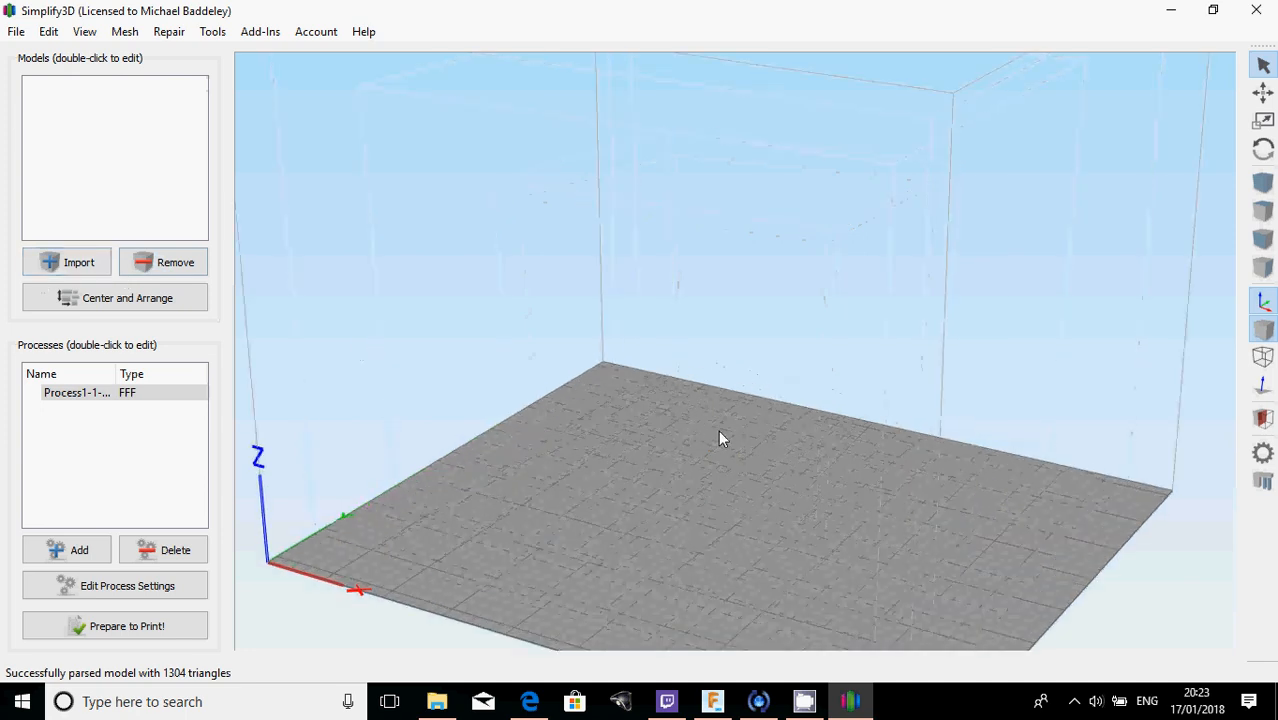
pyautogui.scroll(-1, 720, 438)
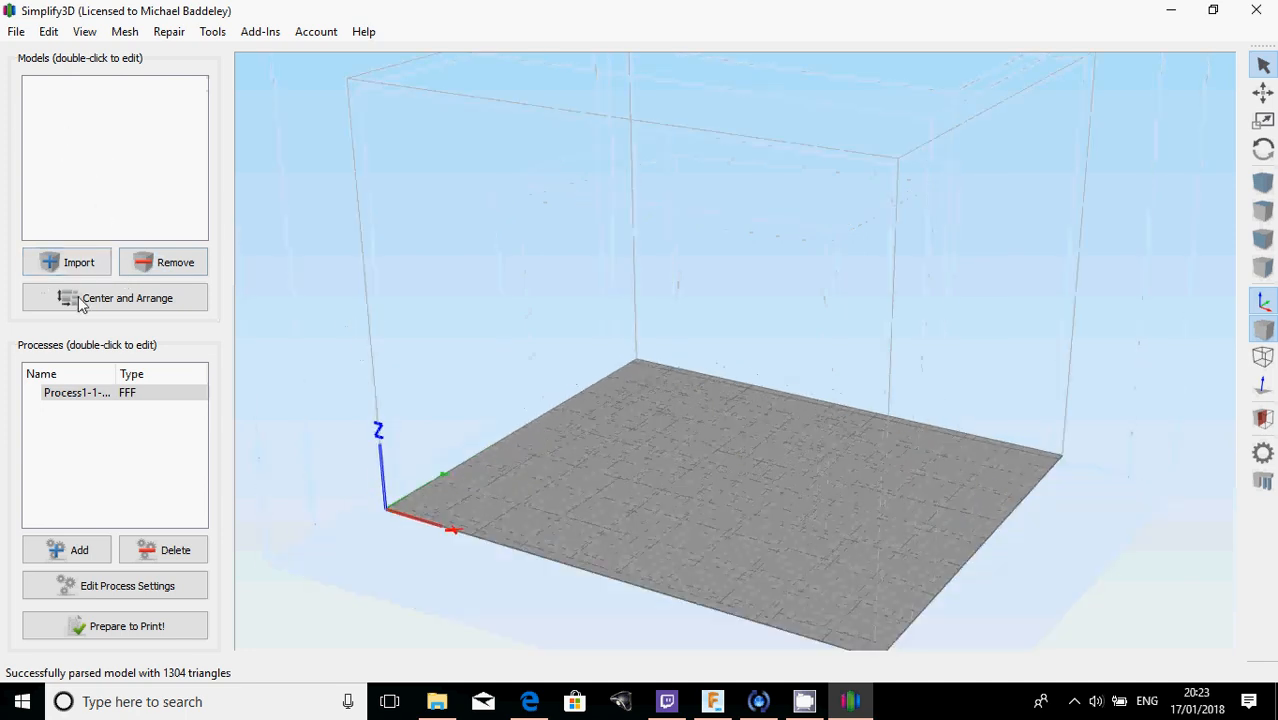
# - Import the newly exported RobotA model from the stl folder onto the print bed
pyautogui.click(79, 262)
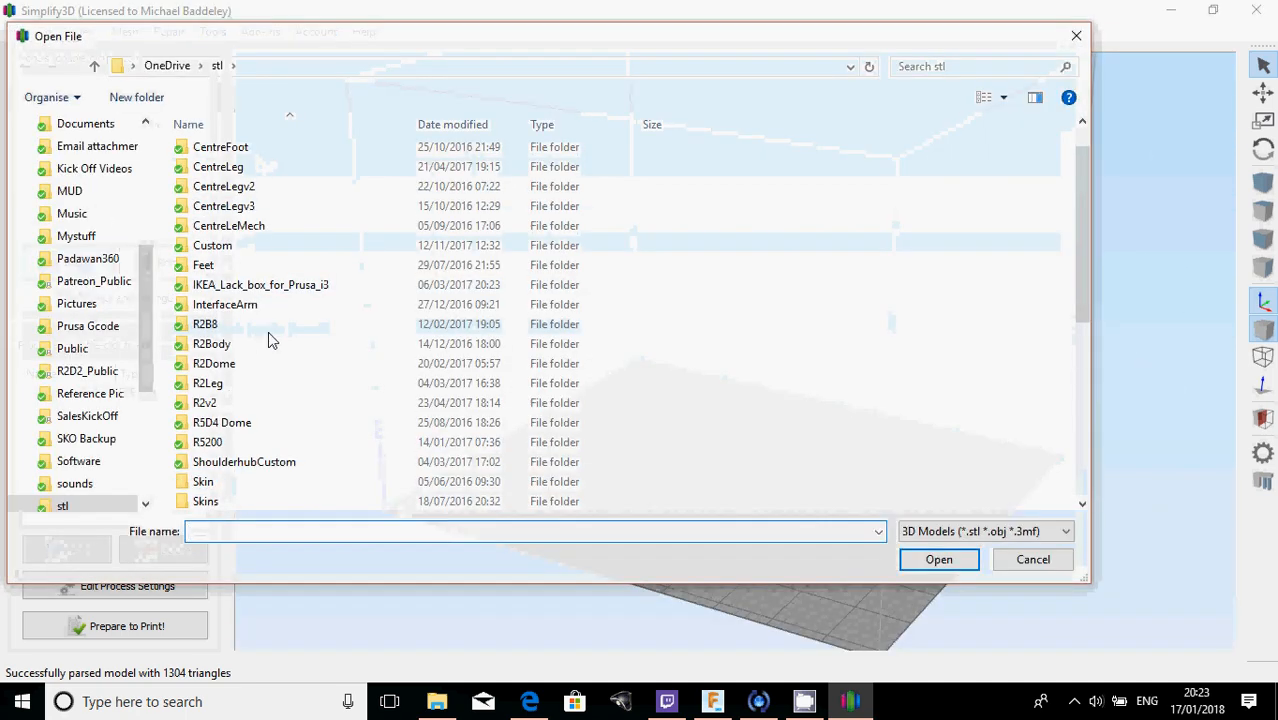
pyautogui.scroll(-6, 268, 338)
pyautogui.click(211, 462)
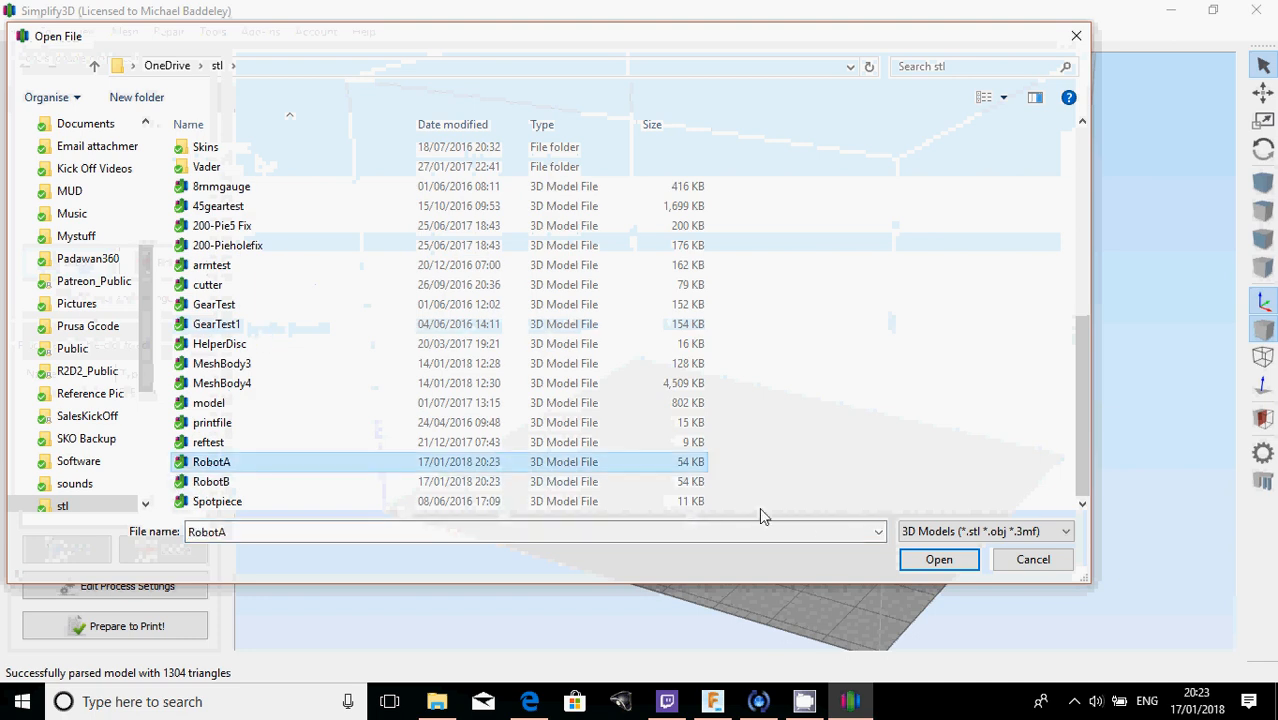
pyautogui.click(936, 560)
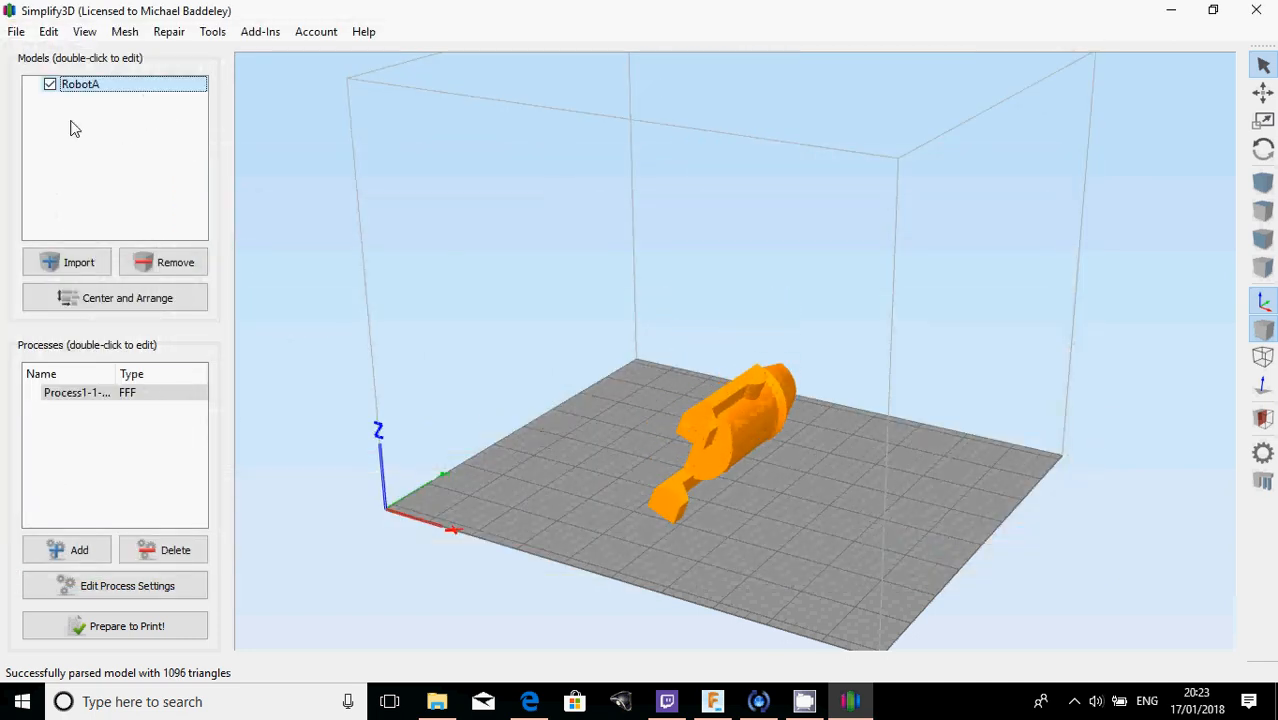
# - Import the RobotB model from the stl folder alongside RobotA
pyautogui.click(62, 265)
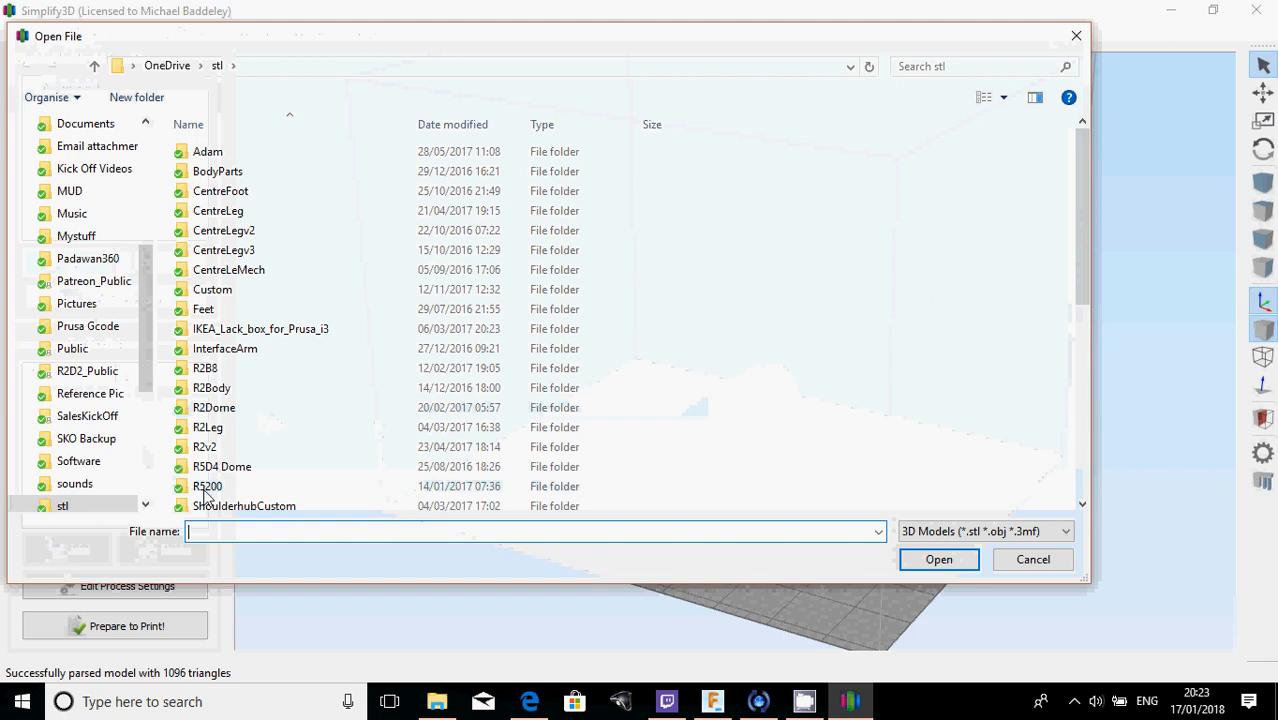
pyautogui.scroll(-6, 270, 440)
pyautogui.click(210, 481)
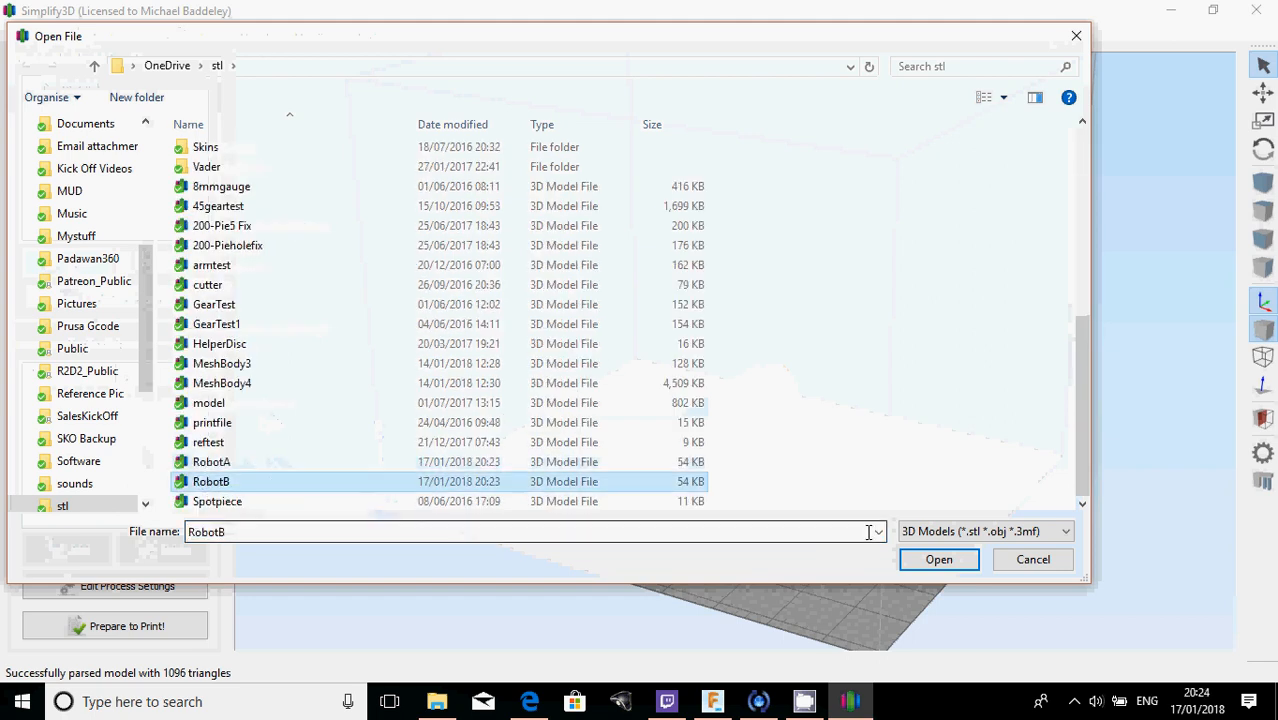
pyautogui.click(938, 559)
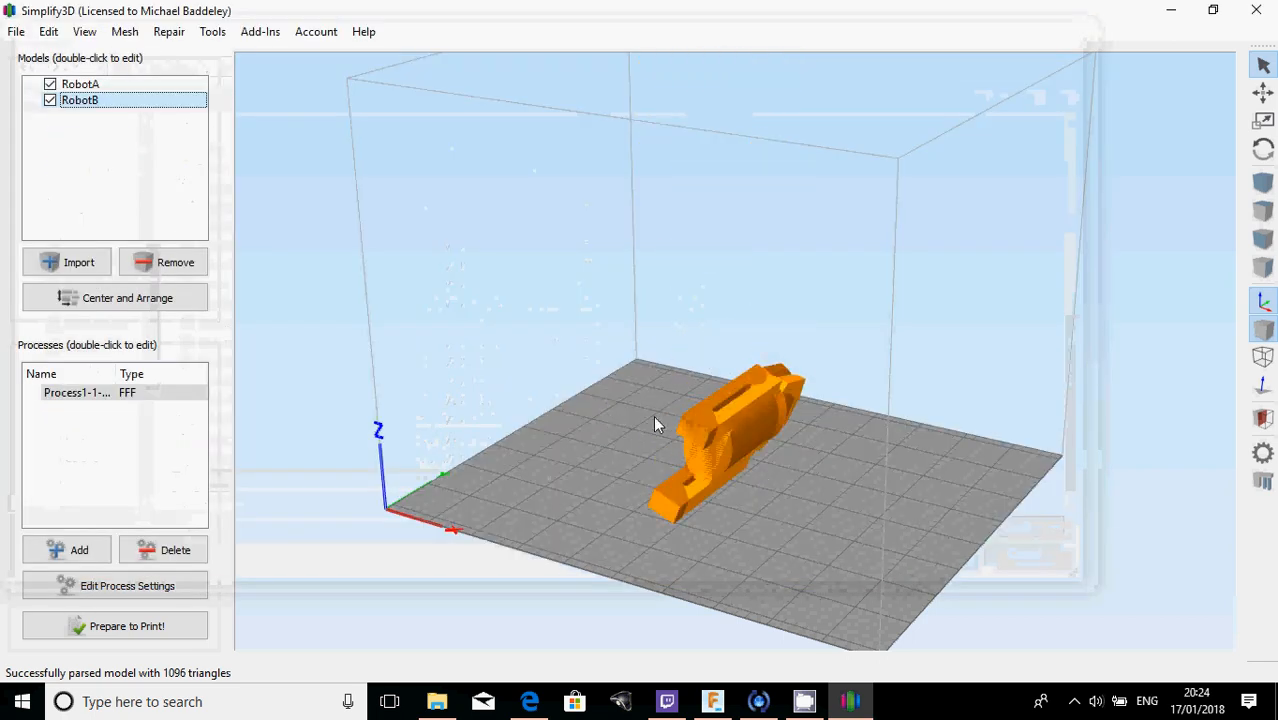
pyautogui.scroll(-3, 648, 420)
pyautogui.scroll(-3, 704, 416)
pyautogui.scroll(6, 682, 429)
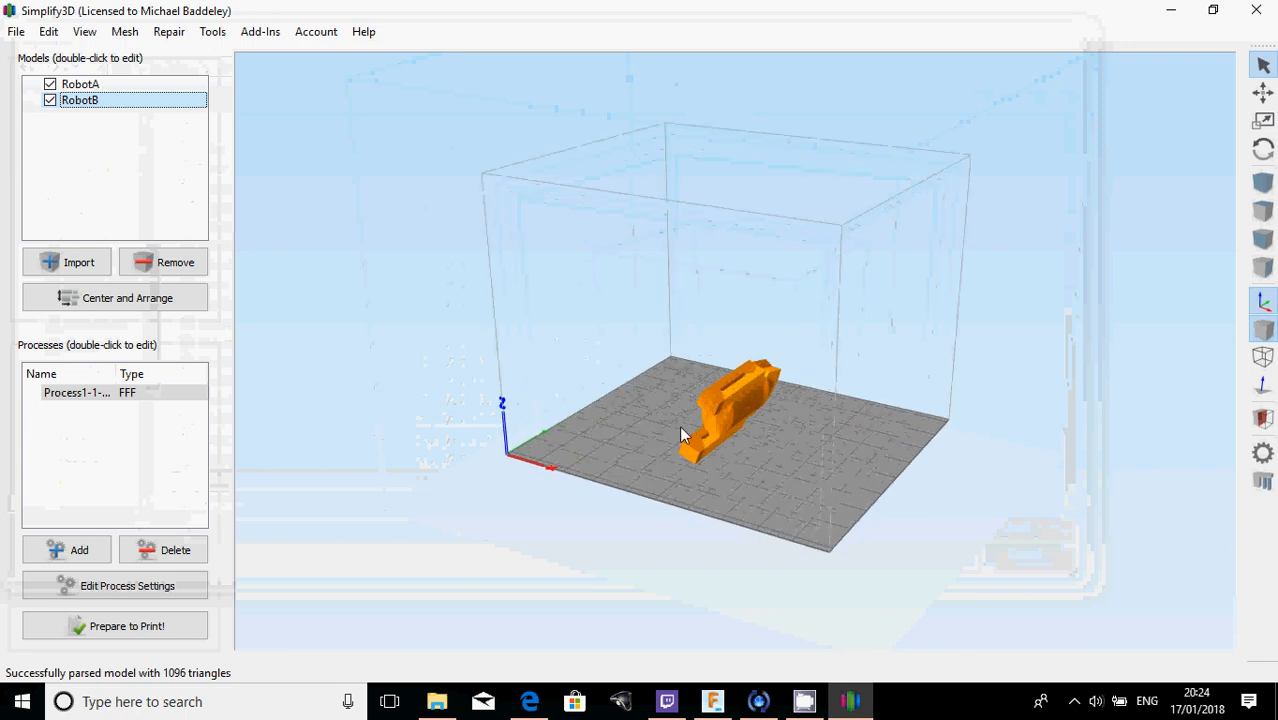
# - Lay RobotA flat by placing its split face on the print bed with Place Surface on Bed
pyautogui.moveTo(635, 340); pyautogui.dragTo(695, 360)
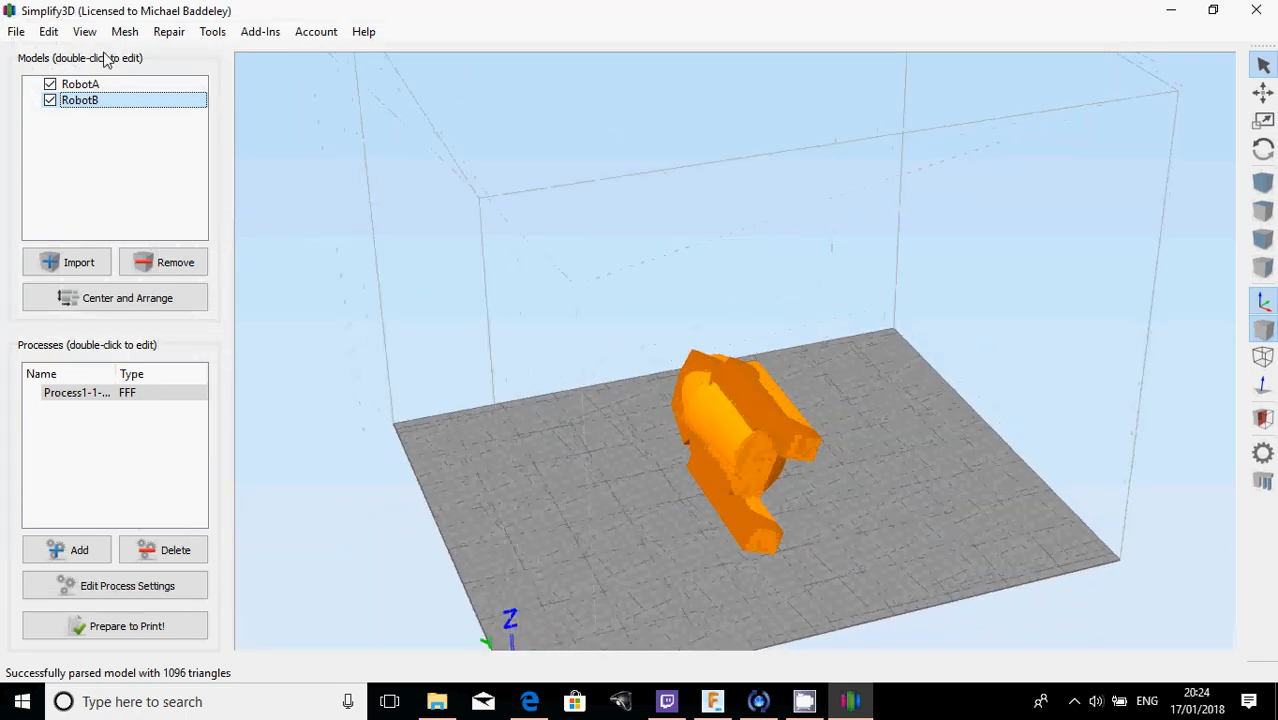
pyautogui.click(8, 32)
pyautogui.moveTo(42, 35)
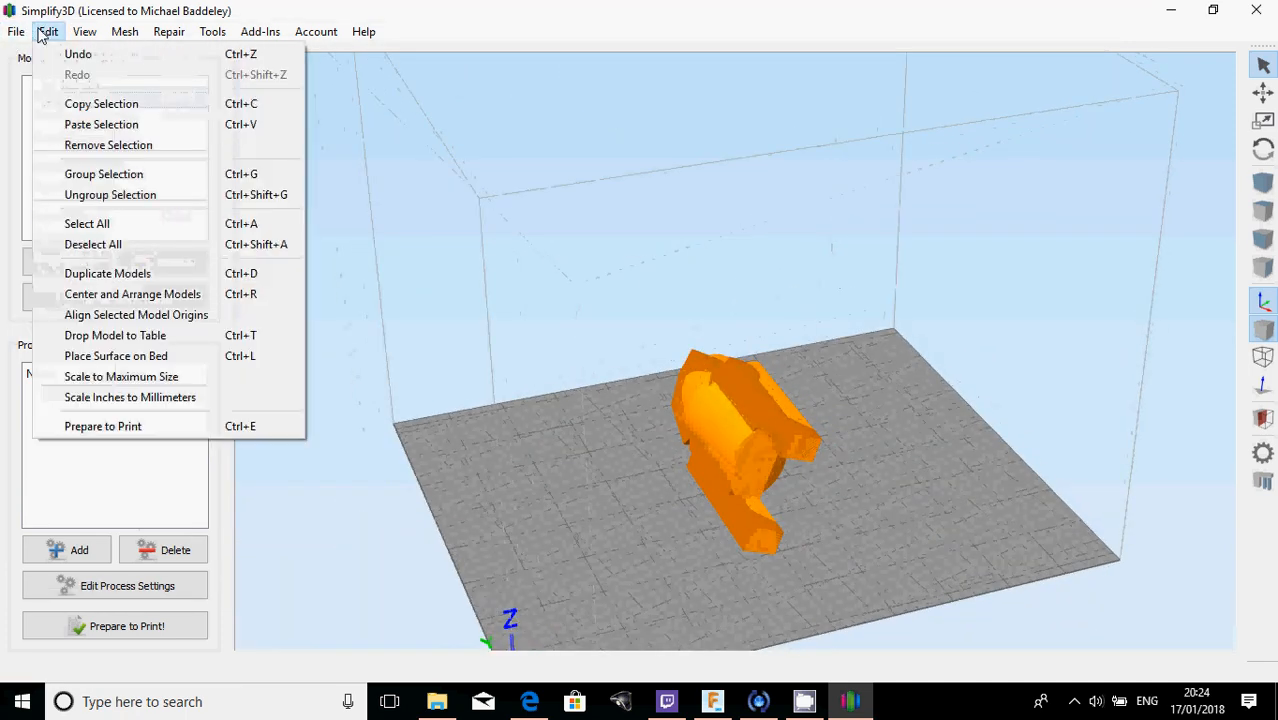
pyautogui.click(95, 356)
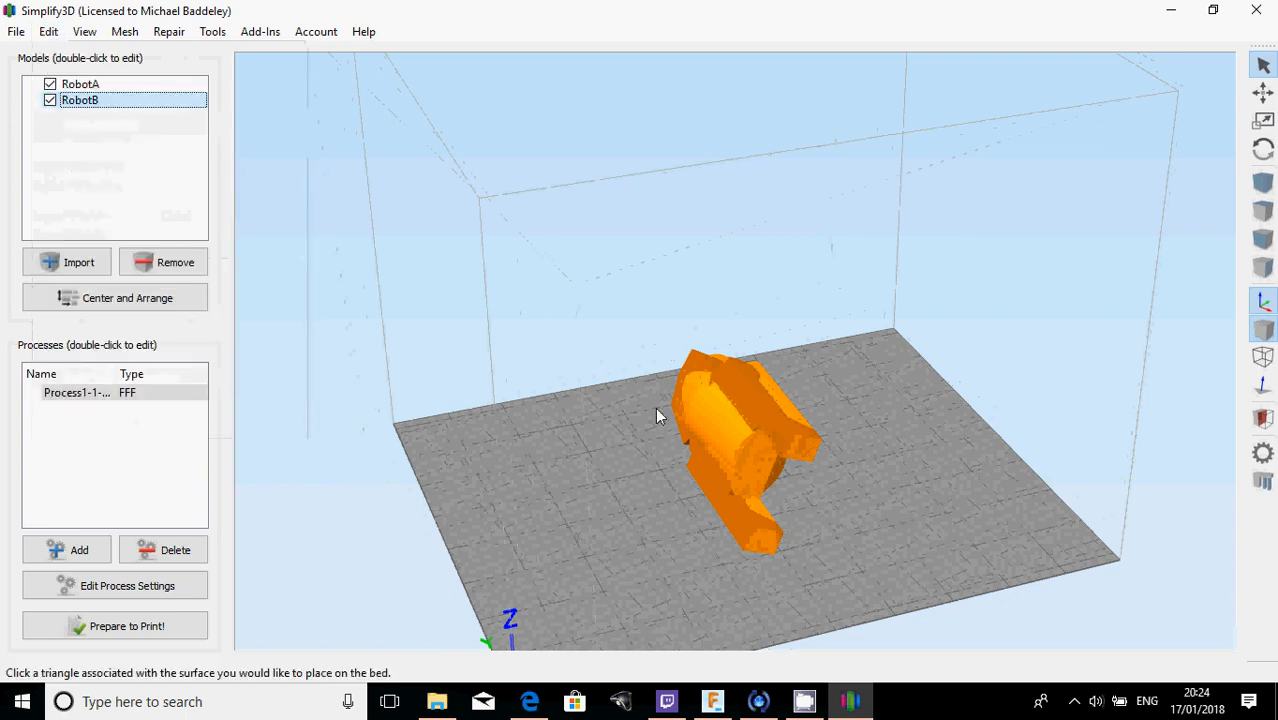
pyautogui.click(749, 405)
# - Place RobotB's split face on the print bed so it lies flat beside RobotA
pyautogui.moveTo(642, 384); pyautogui.dragTo(424, 316)
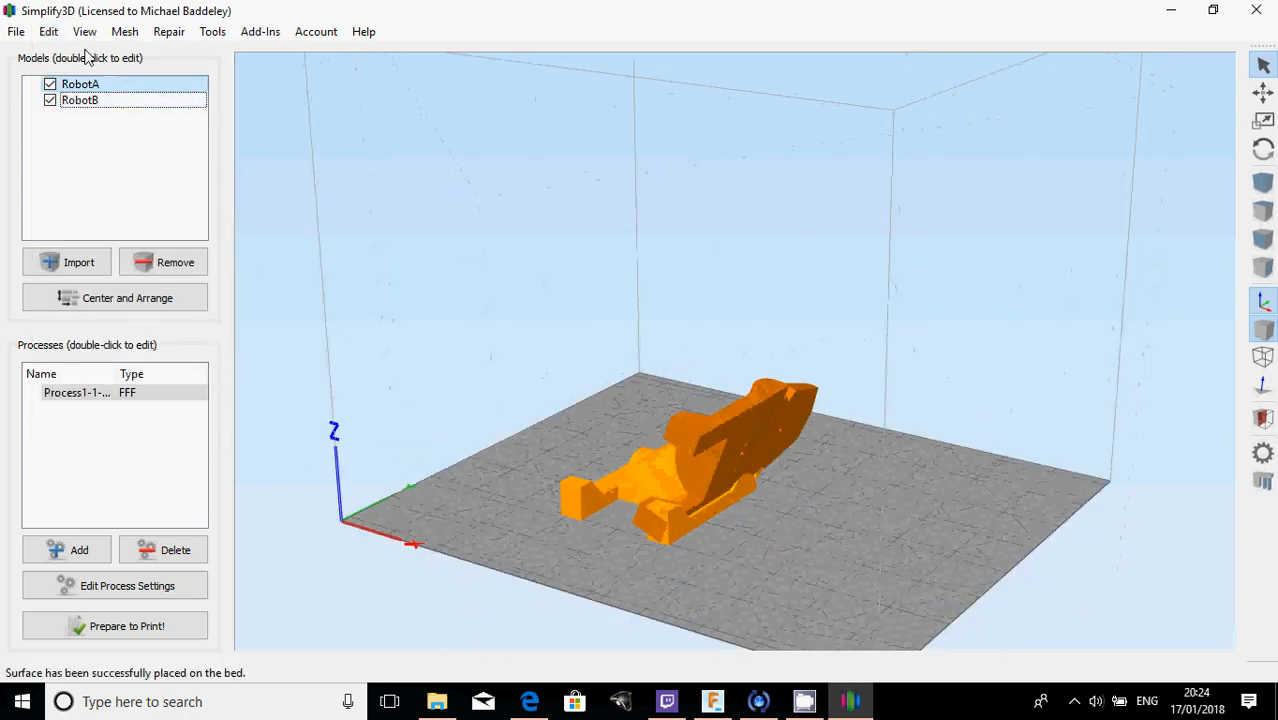
pyautogui.click(48, 31)
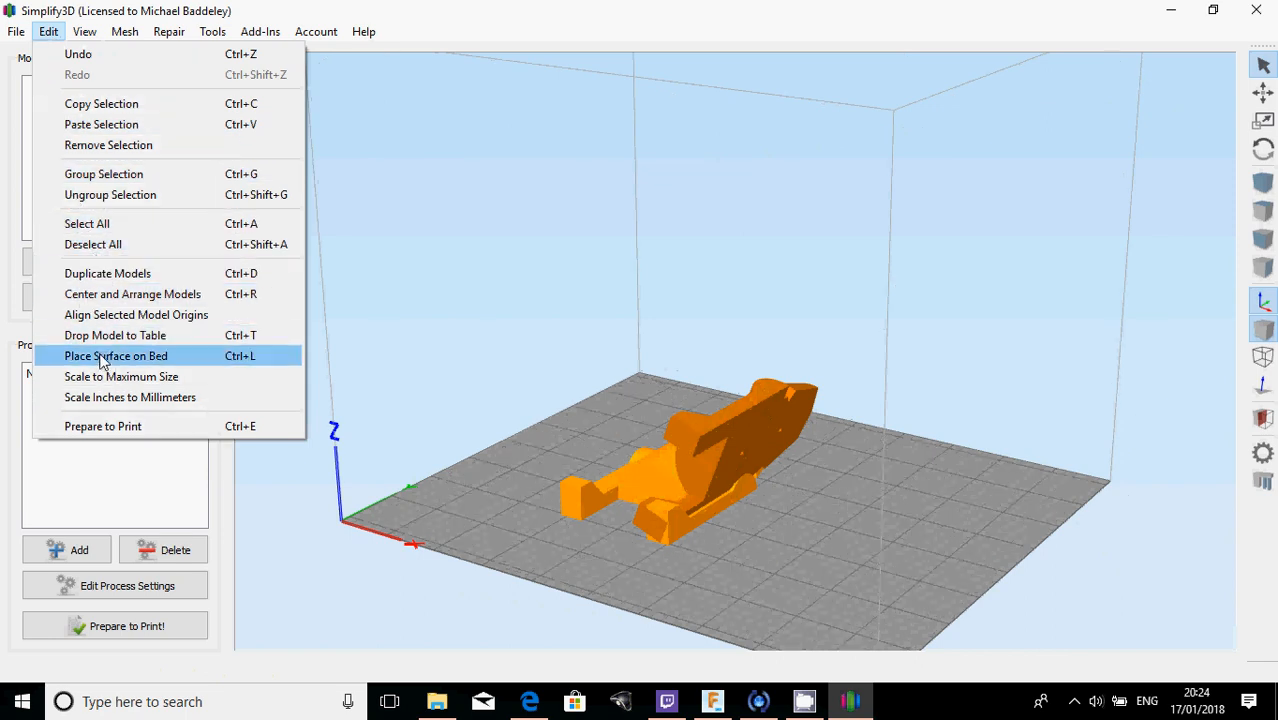
pyautogui.click(101, 356)
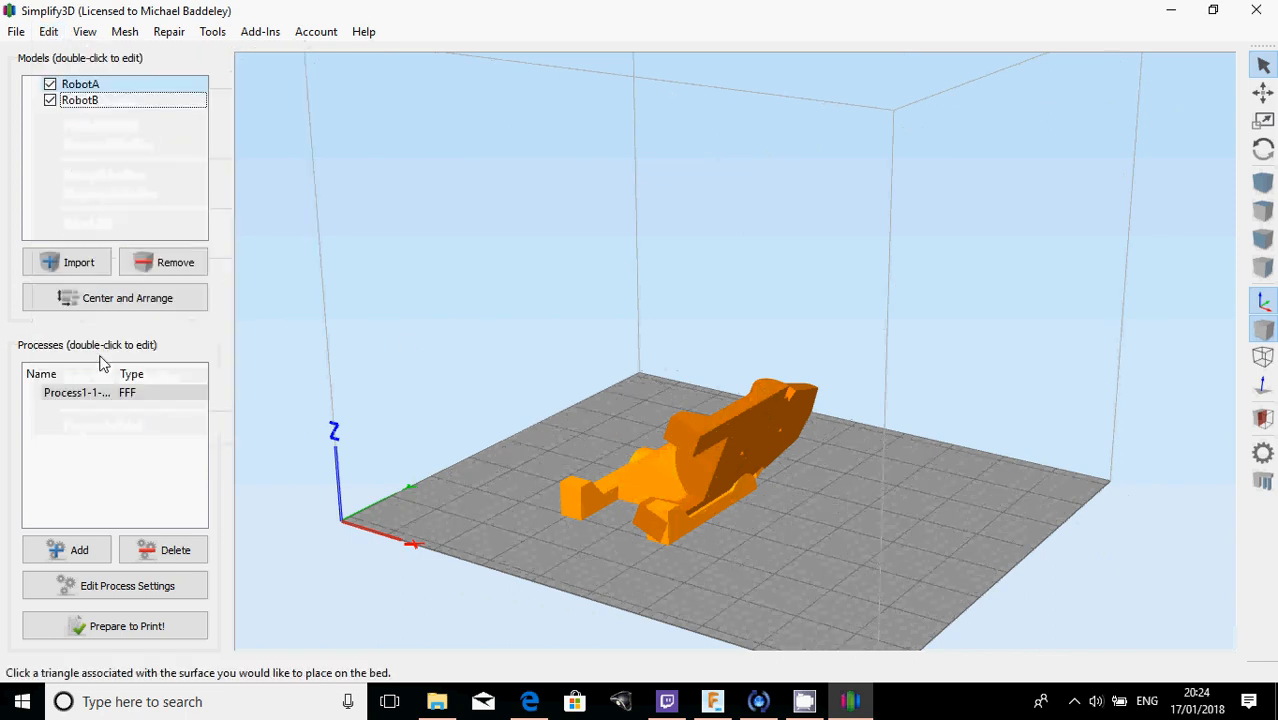
pyautogui.click(768, 430)
pyautogui.moveTo(365, 300); pyautogui.dragTo(491, 359)
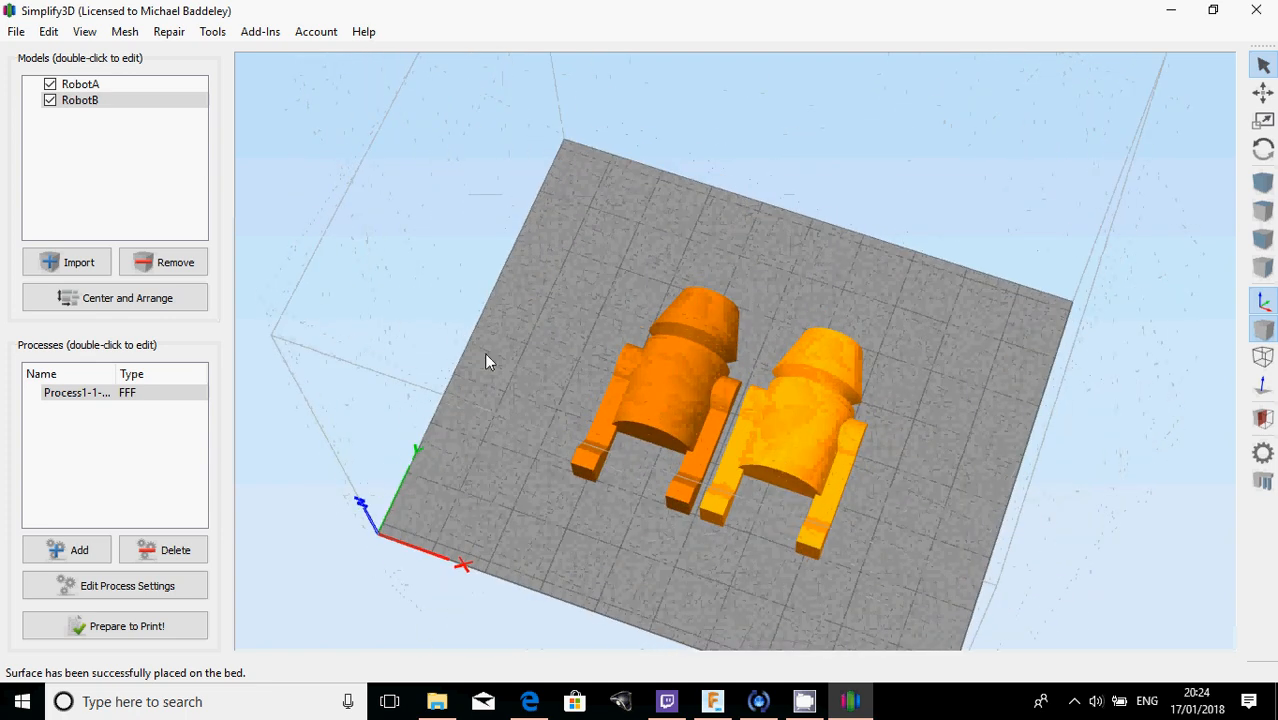
# - Switch to Fusion 360 and examine the assembled robot and its split line from several angles
pyautogui.click(722, 701)
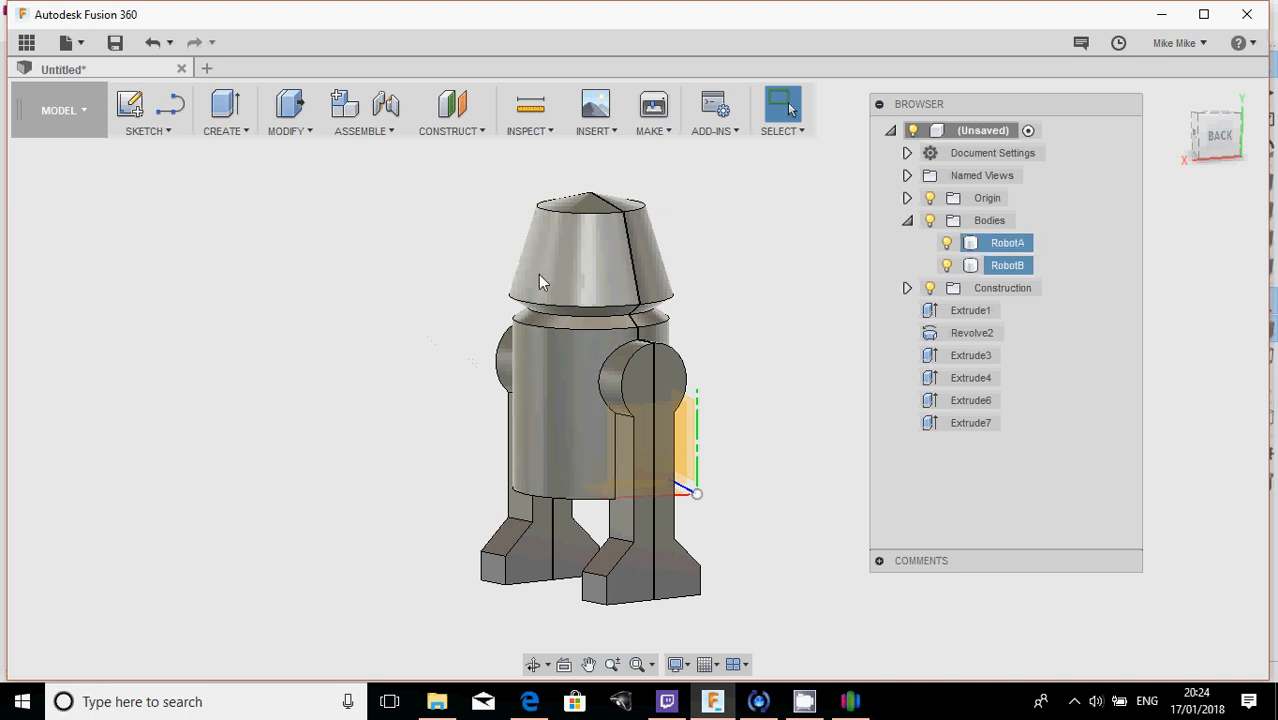
pyautogui.moveTo(488, 346); pyautogui.dragTo(539, 333, button='middle')
pyautogui.moveTo(300, 342); pyautogui.dragTo(342, 340)
pyautogui.press('Escape')
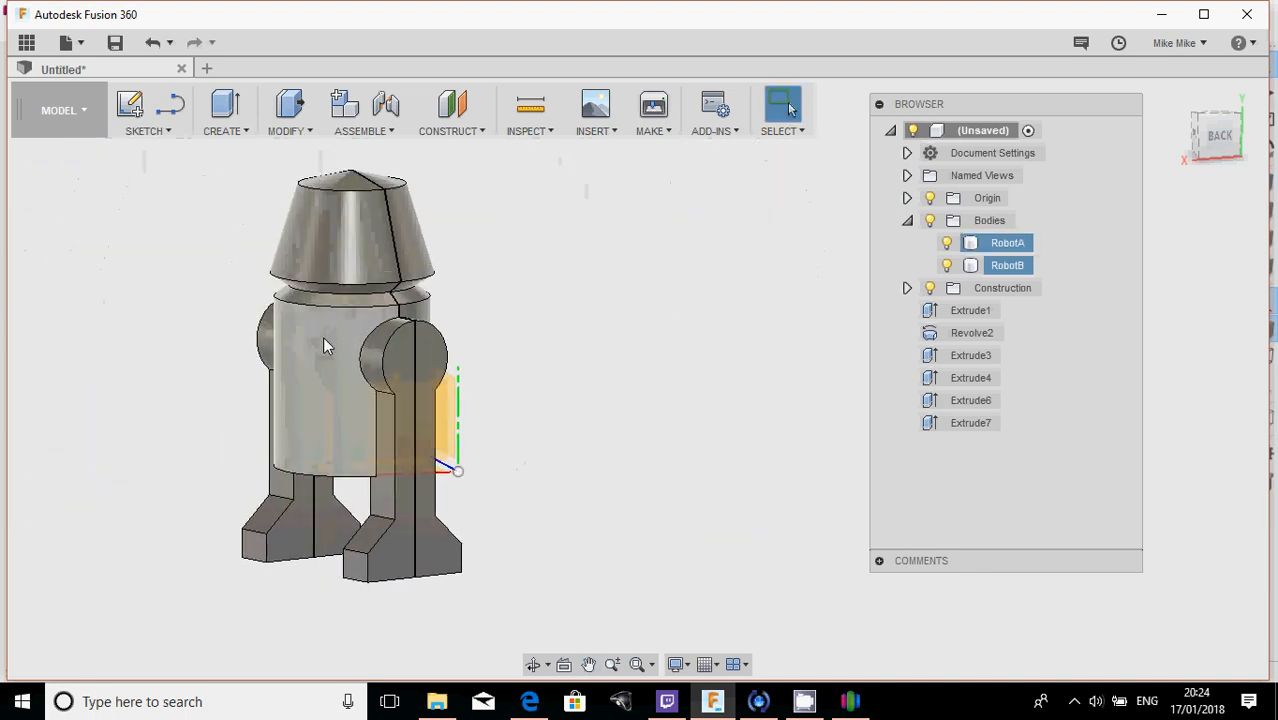
pyautogui.keyDown('shift'); pyautogui.moveTo(358, 376); pyautogui.dragTo(457, 389, button='middle'); pyautogui.keyUp('shift')
pyautogui.scroll(-3, 346, 331)
pyautogui.scroll(5, 348, 323)
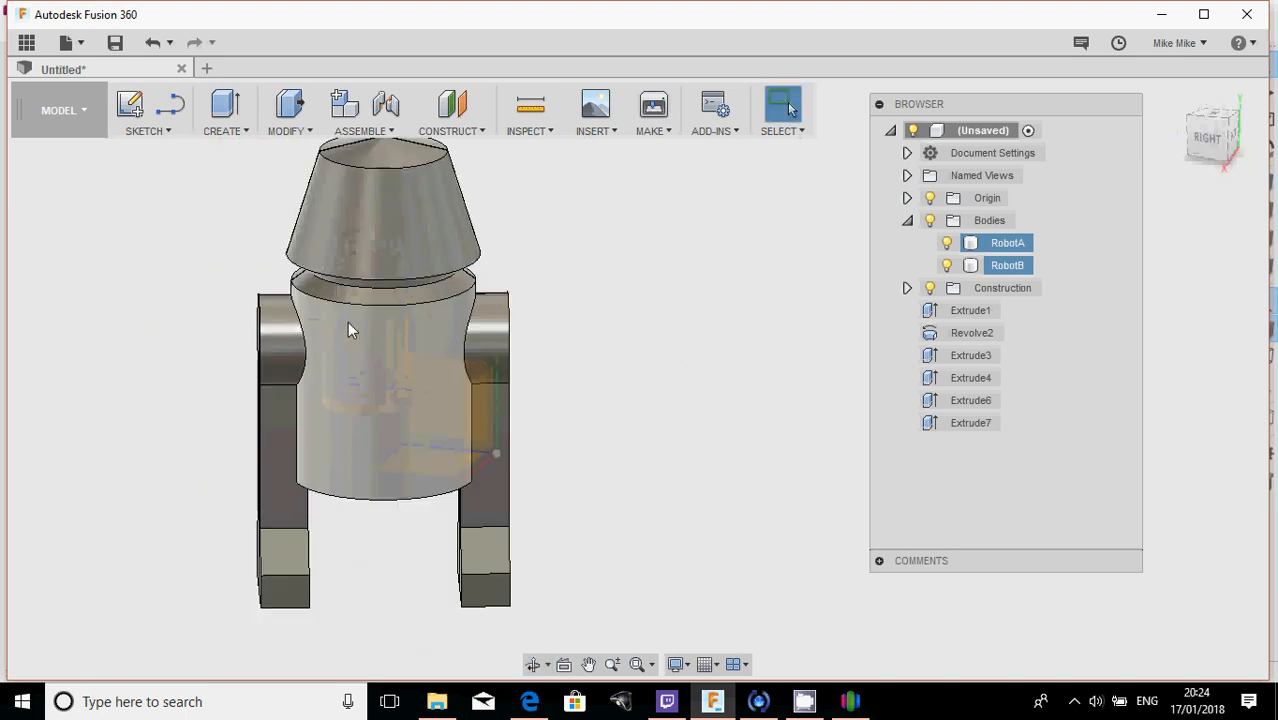
pyautogui.scroll(-4, 346, 324)
pyautogui.scroll(4, 344, 324)
pyautogui.scroll(-4, 344, 324)
pyautogui.scroll(4, 370, 329)
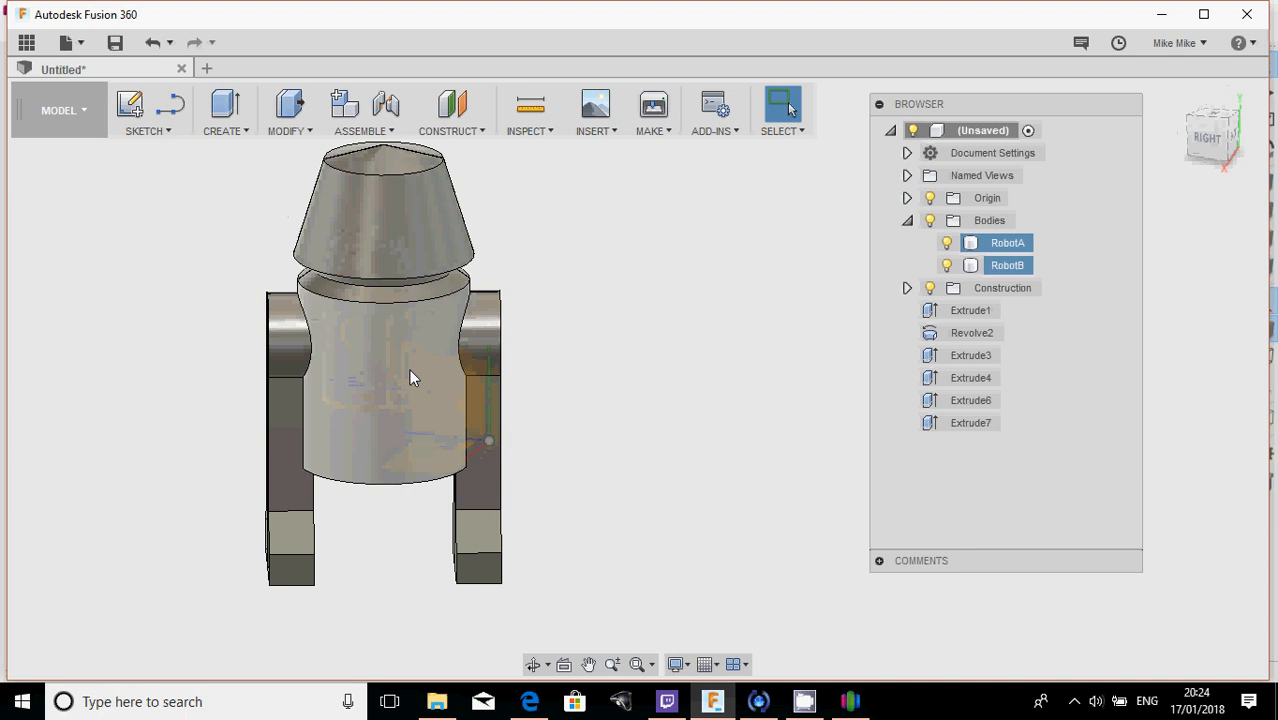
pyautogui.keyDown('shift'); pyautogui.moveTo(408, 380); pyautogui.dragTo(330, 140, button='middle'); pyautogui.keyUp('shift')
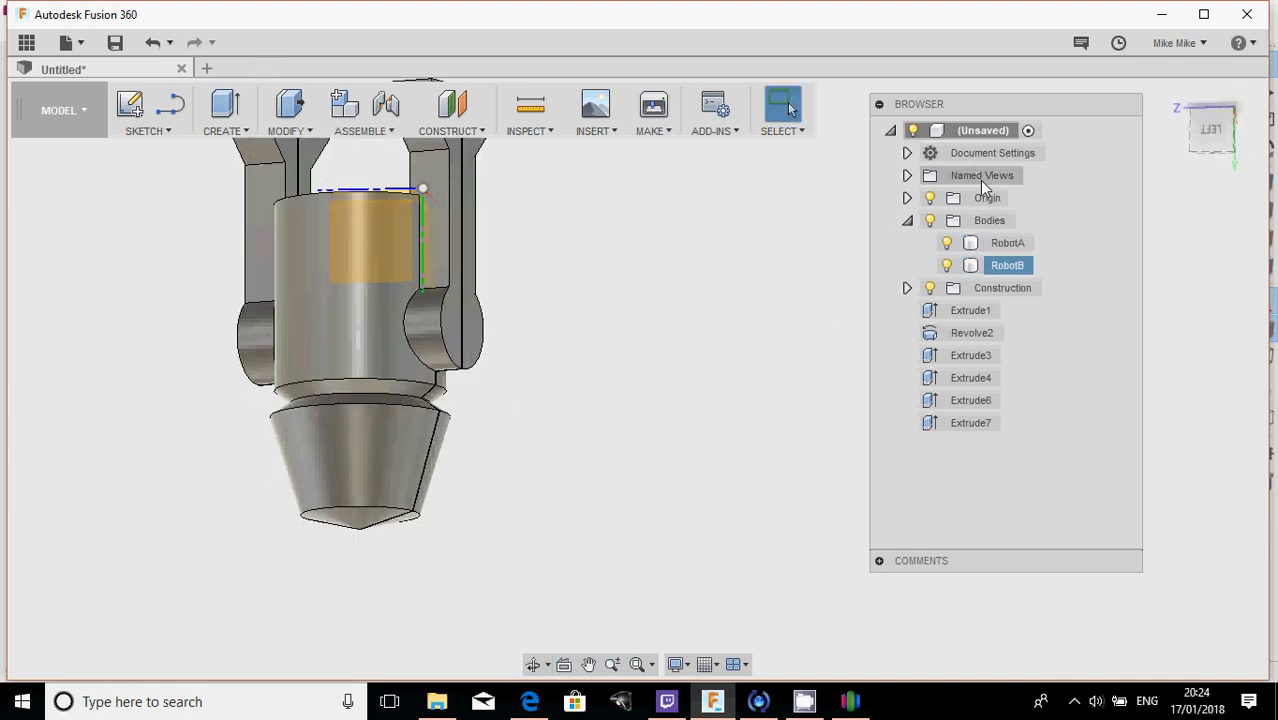
# - View the robot from the home, front and right standard orientations, ending in the home view
pyautogui.click(1177, 91)
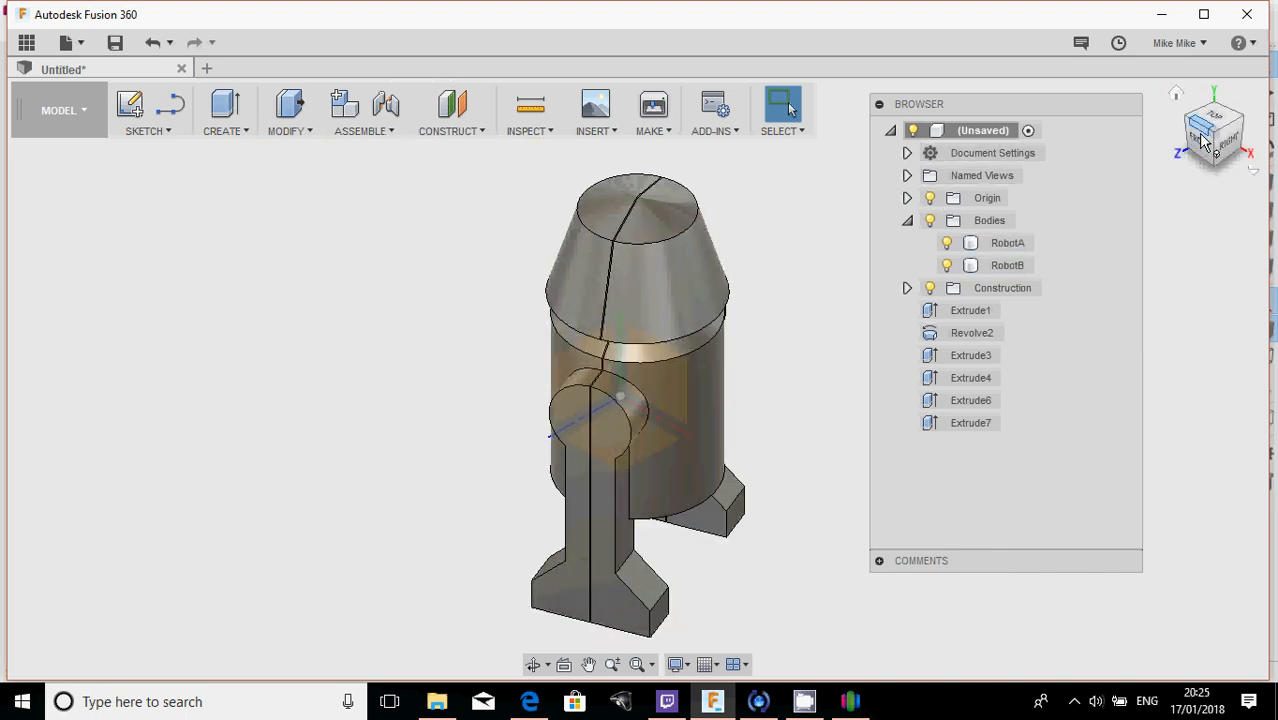
pyautogui.click(1198, 145)
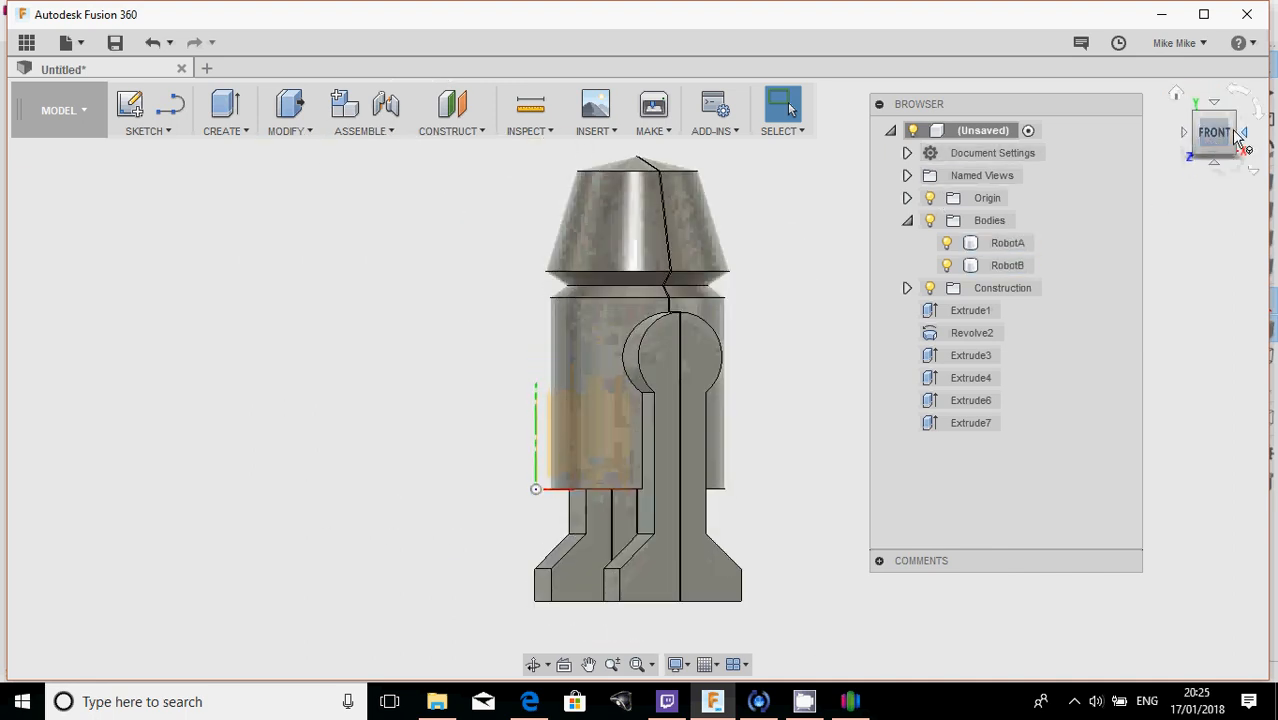
pyautogui.click(1248, 140)
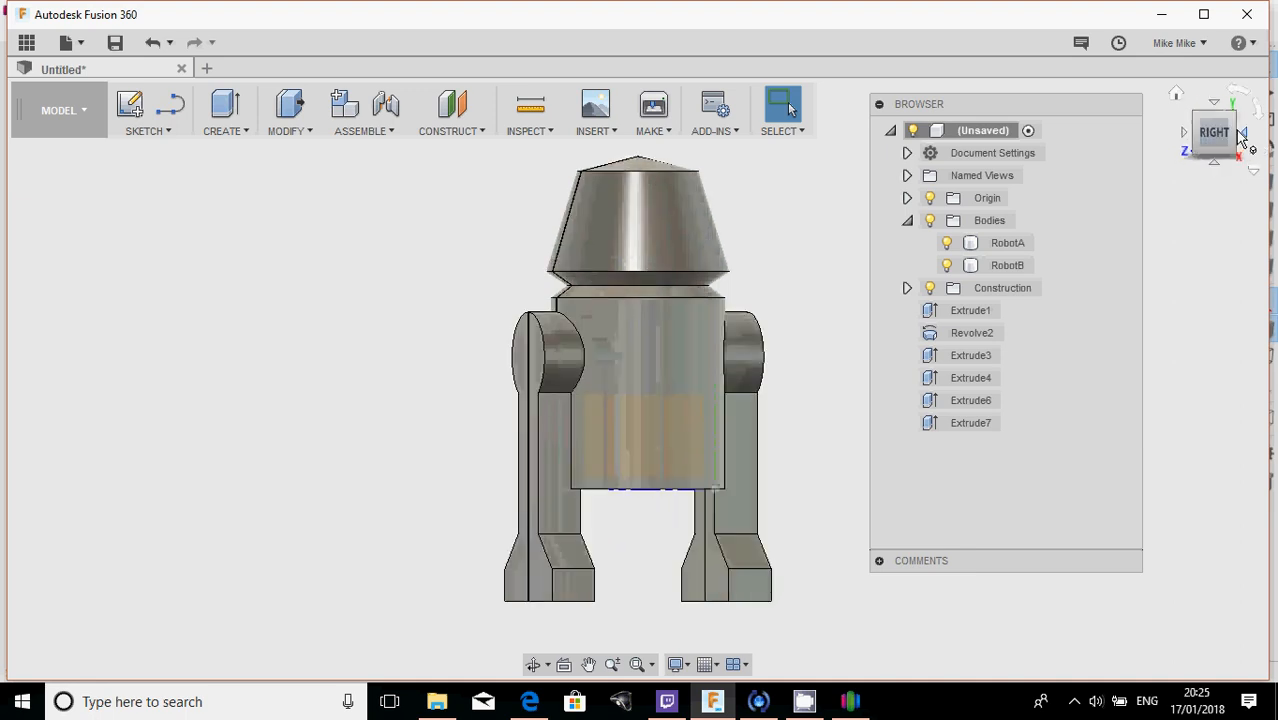
pyautogui.click(1177, 93)
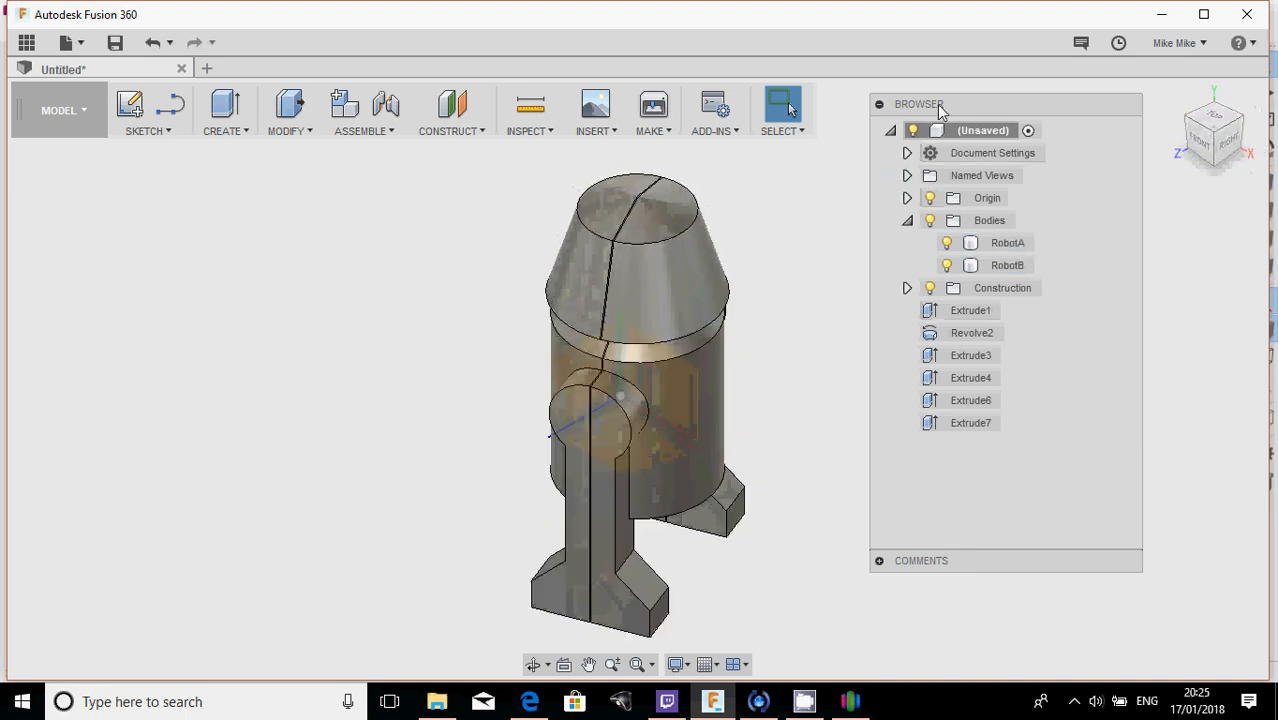
# - Review which half of the robot RobotA and RobotB each represent and check the construction planes in the model tree
pyautogui.click(1003, 248)
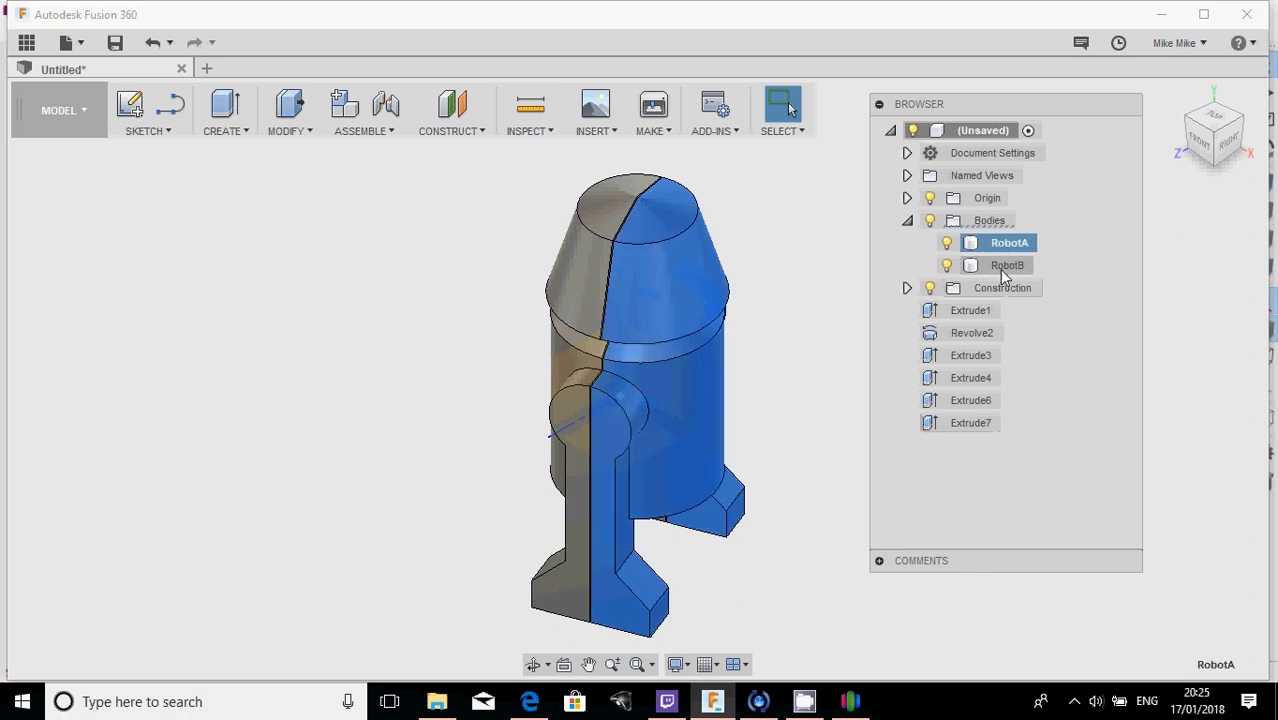
pyautogui.click(1003, 266)
pyautogui.click(996, 243)
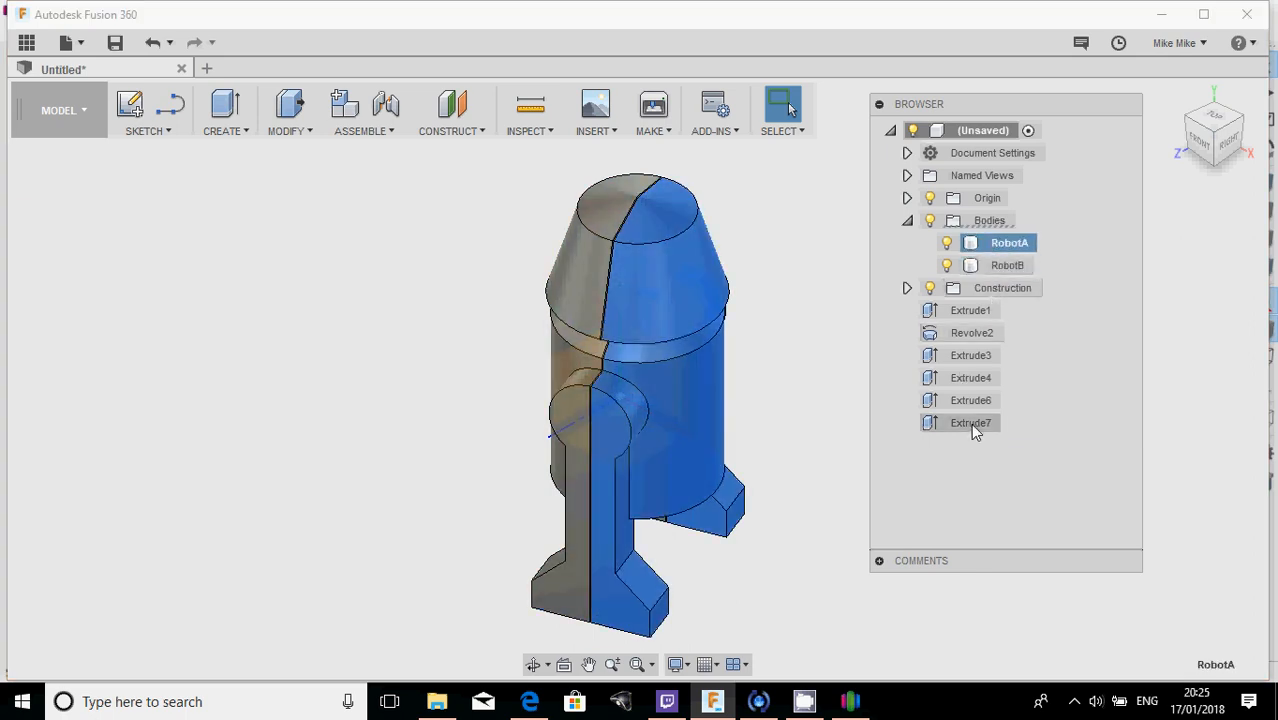
pyautogui.click(907, 289)
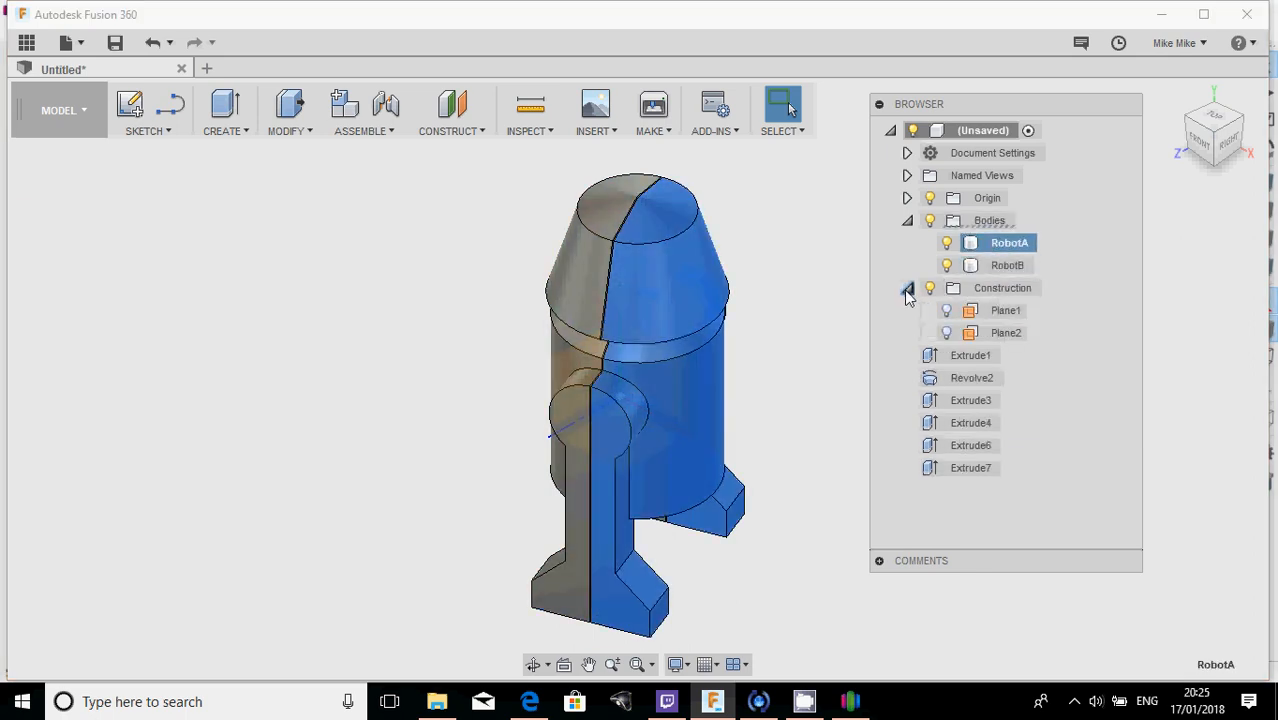
pyautogui.click(906, 289)
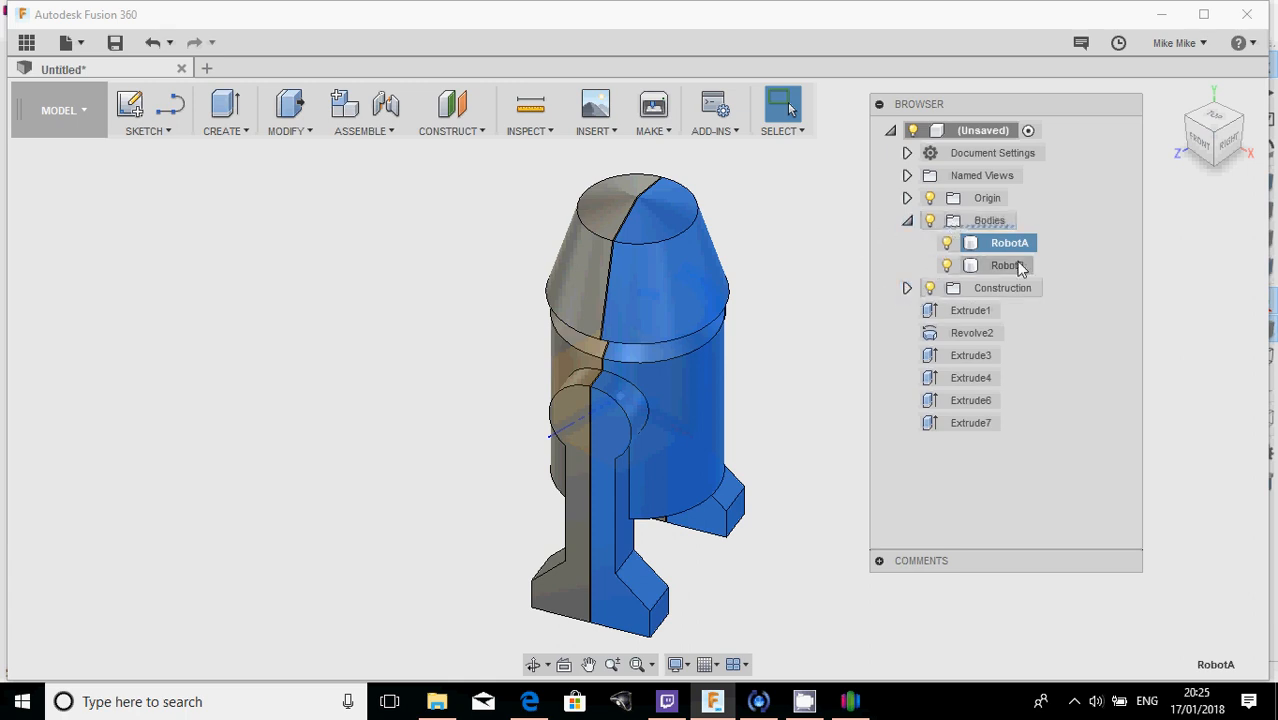
pyautogui.moveTo(962, 109); pyautogui.dragTo(1034, 167)
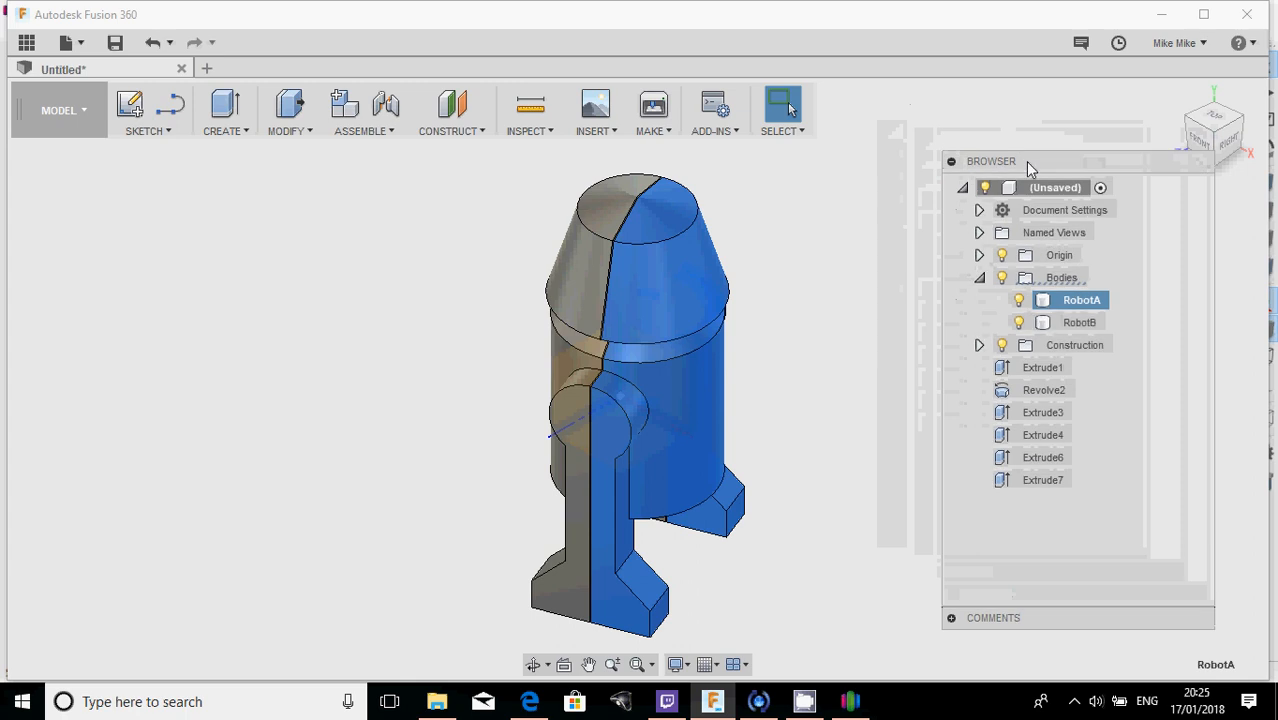
pyautogui.click(1079, 322)
pyautogui.click(1079, 300)
pyautogui.click(875, 262)
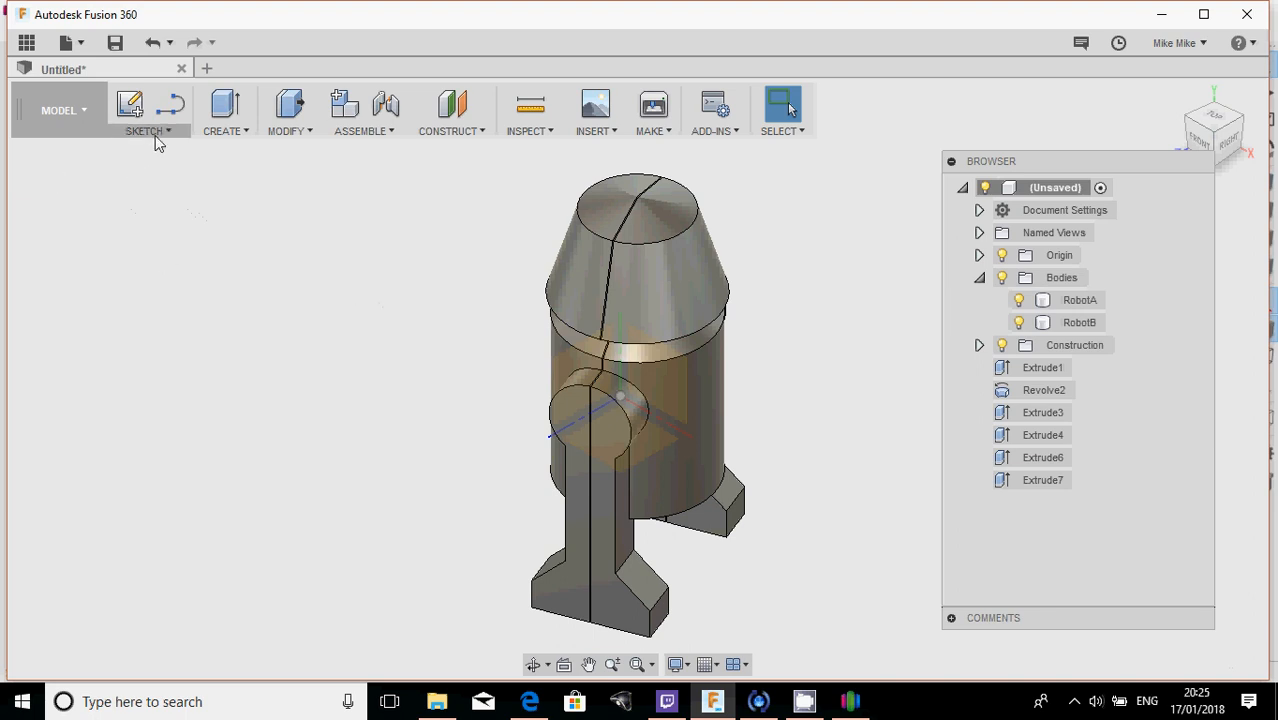
pyautogui.keyDown('shift'); pyautogui.moveTo(320, 357); pyautogui.dragTo(384, 324, button='middle'); pyautogui.keyUp('shift')
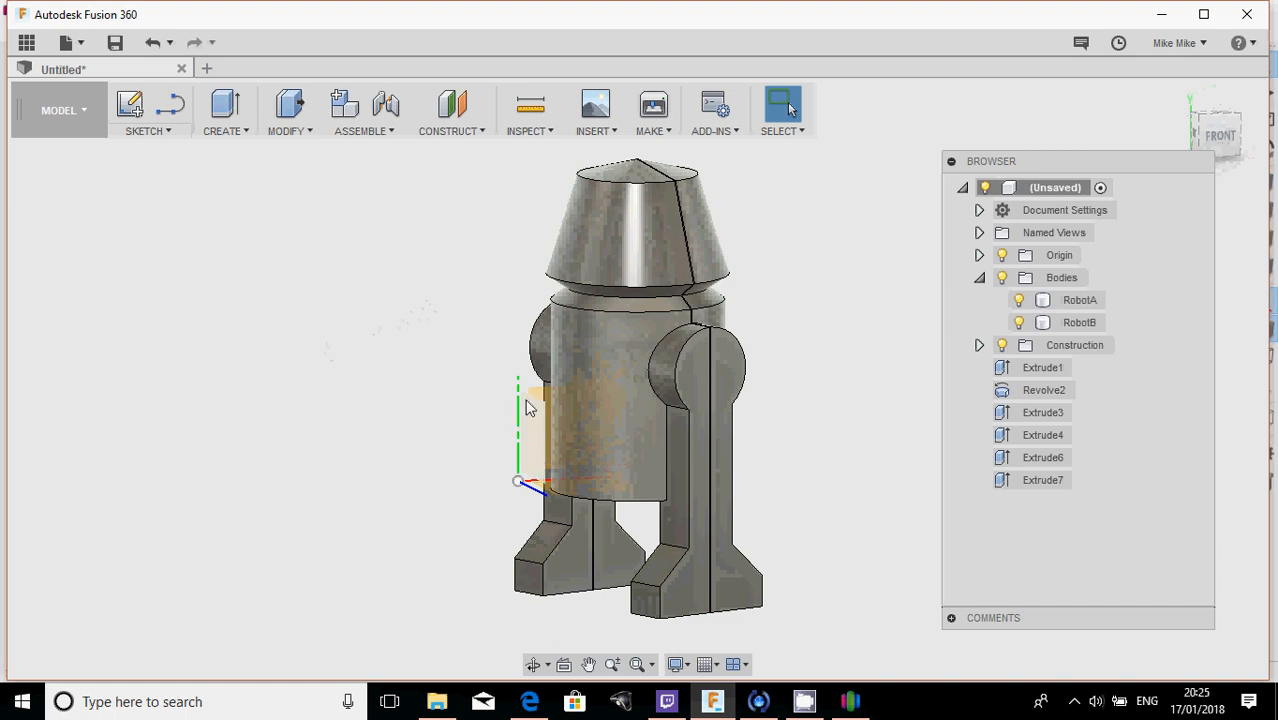
pyautogui.keyDown('shift'); pyautogui.moveTo(528, 407); pyautogui.dragTo(292, 360, button='middle'); pyautogui.keyUp('shift')
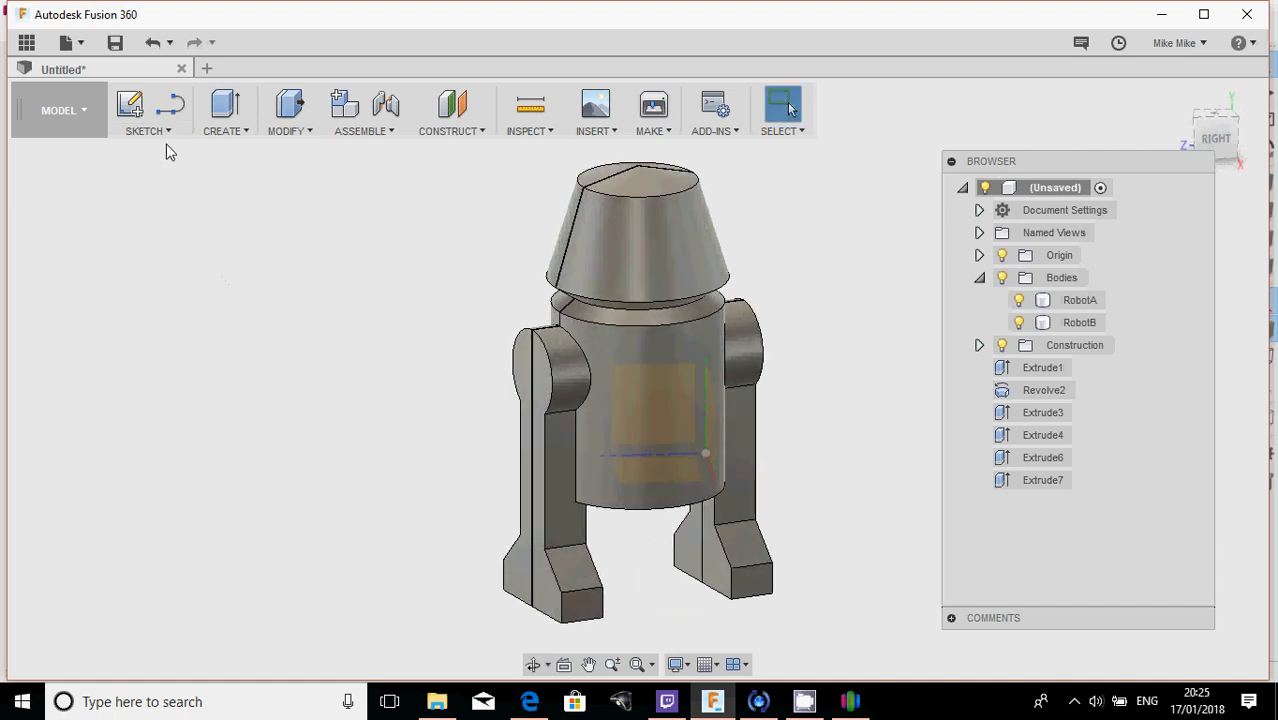
pyautogui.click(241, 131)
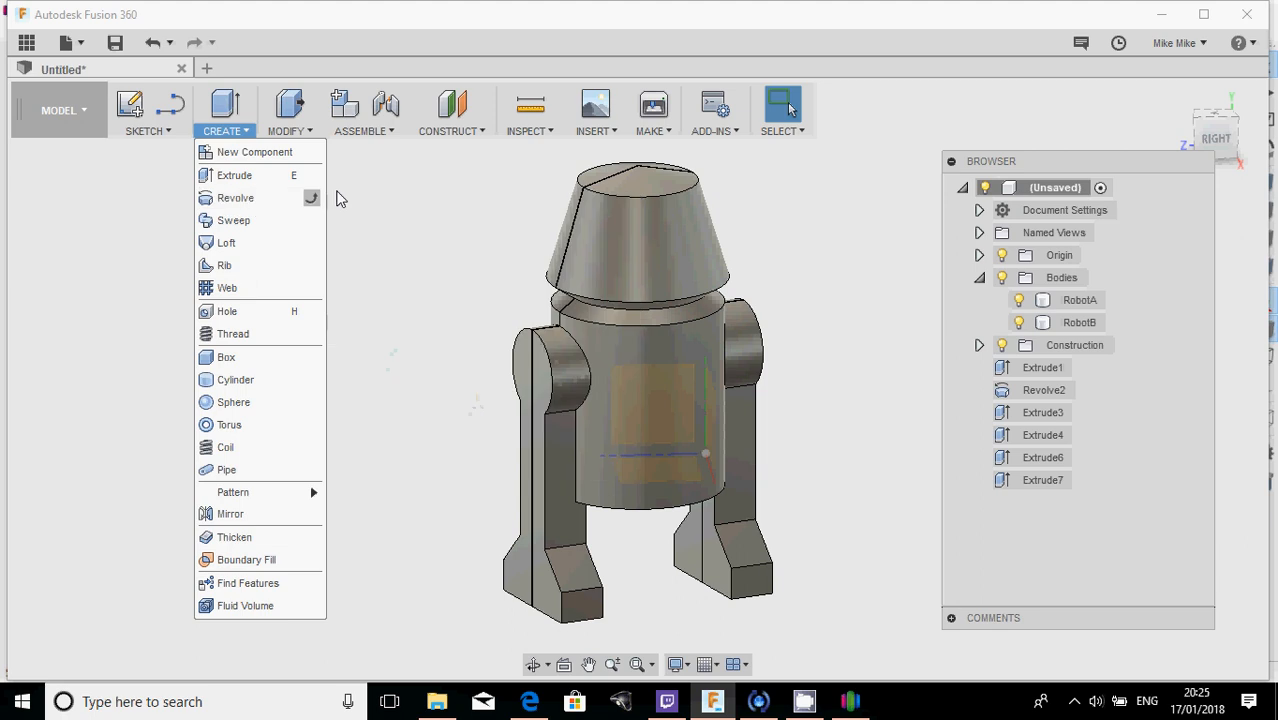
pyautogui.click(354, 187)
pyautogui.click(303, 136)
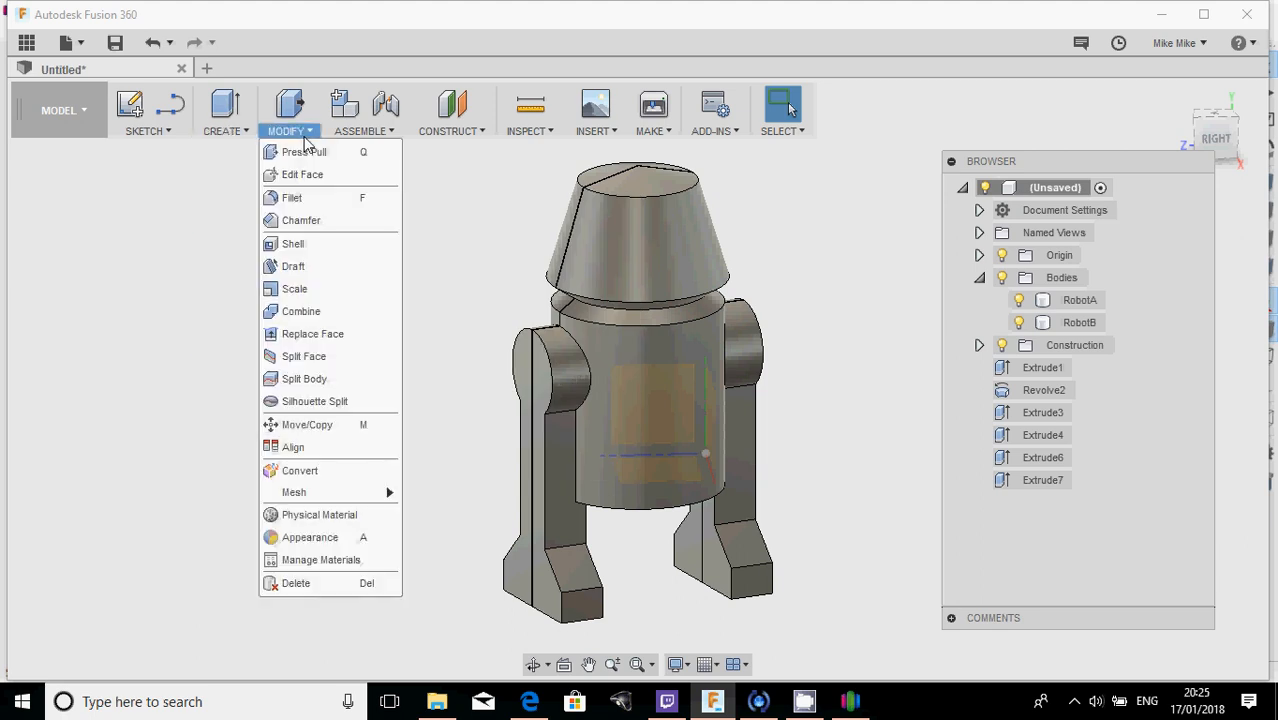
pyautogui.moveTo(334, 131)
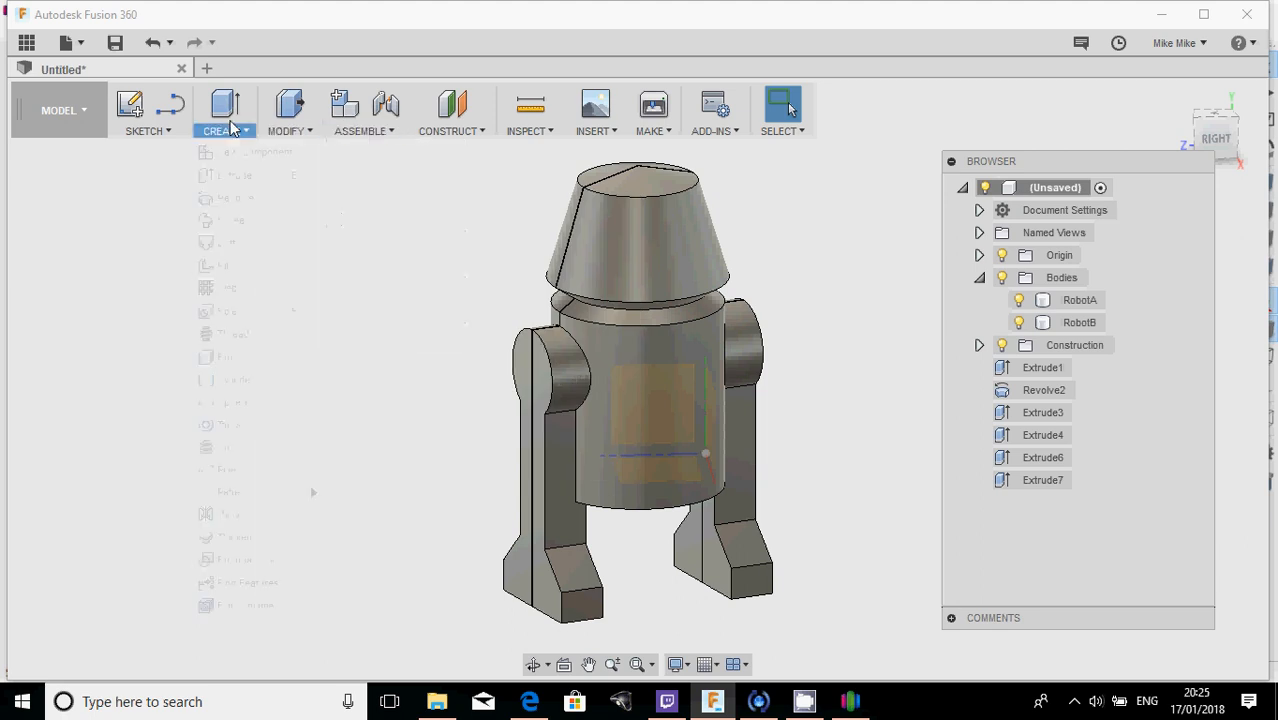
pyautogui.moveTo(290, 131)
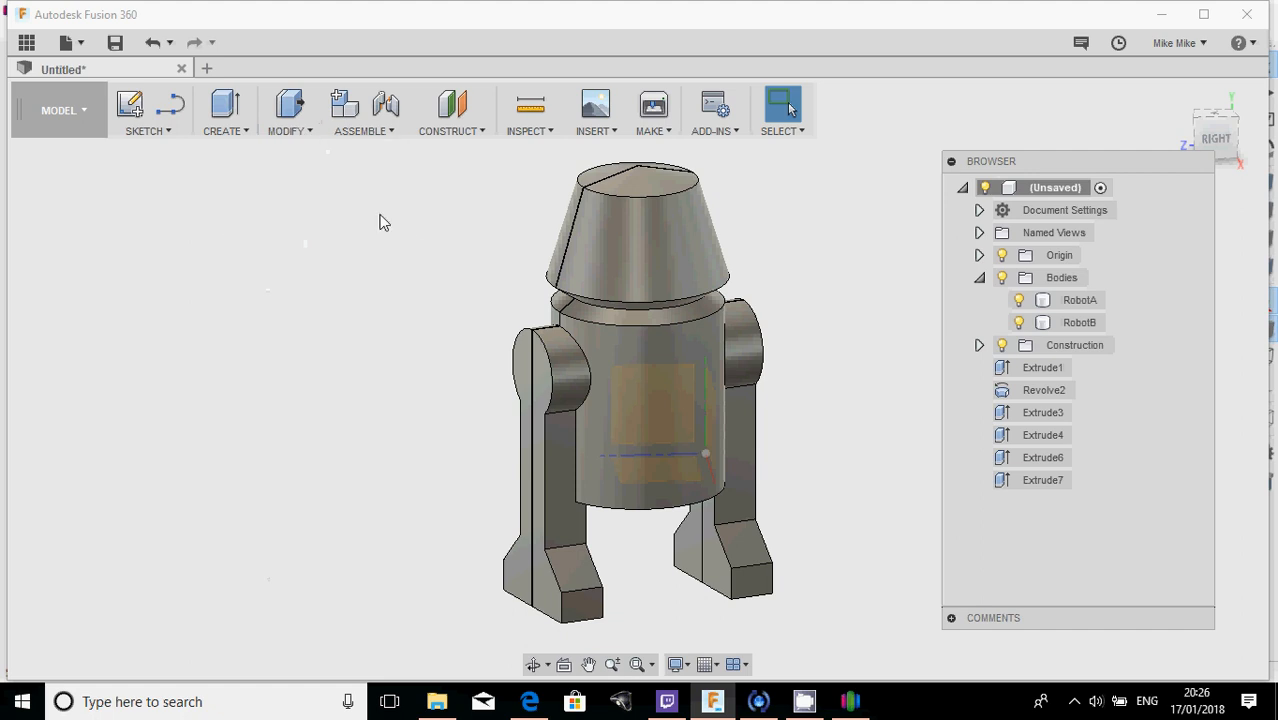
pyautogui.click(475, 133)
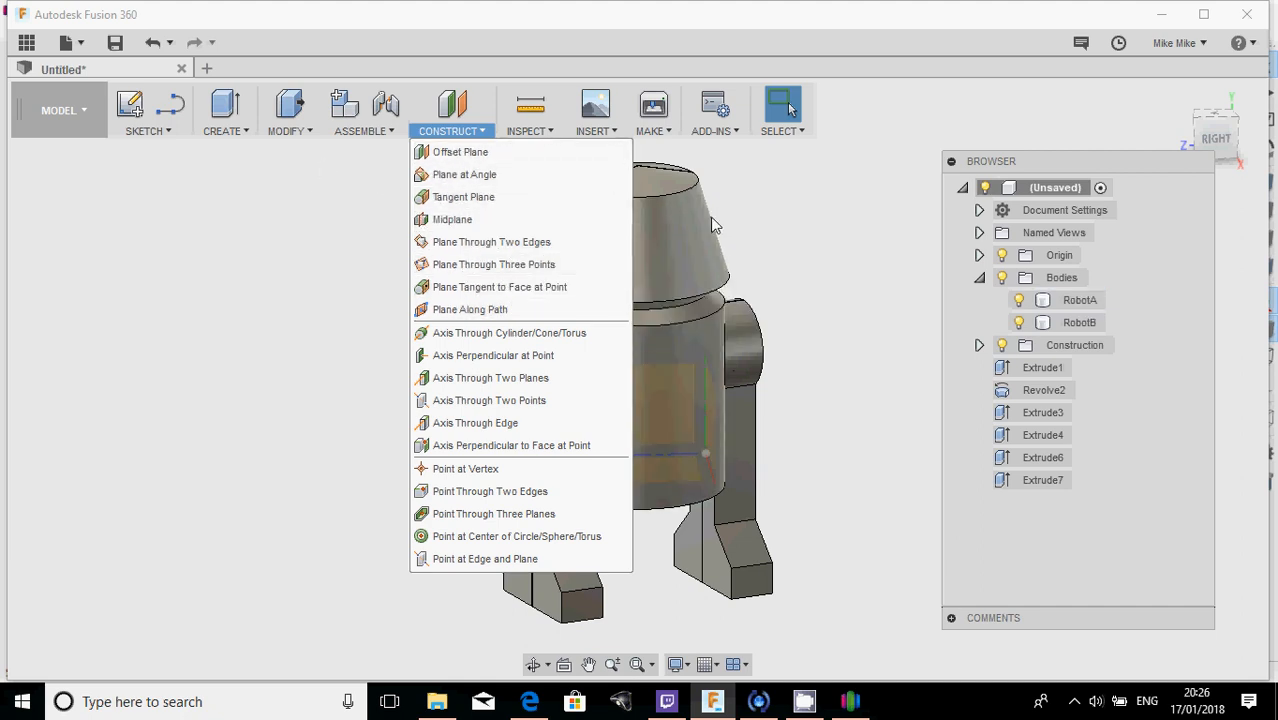
pyautogui.click(368, 184)
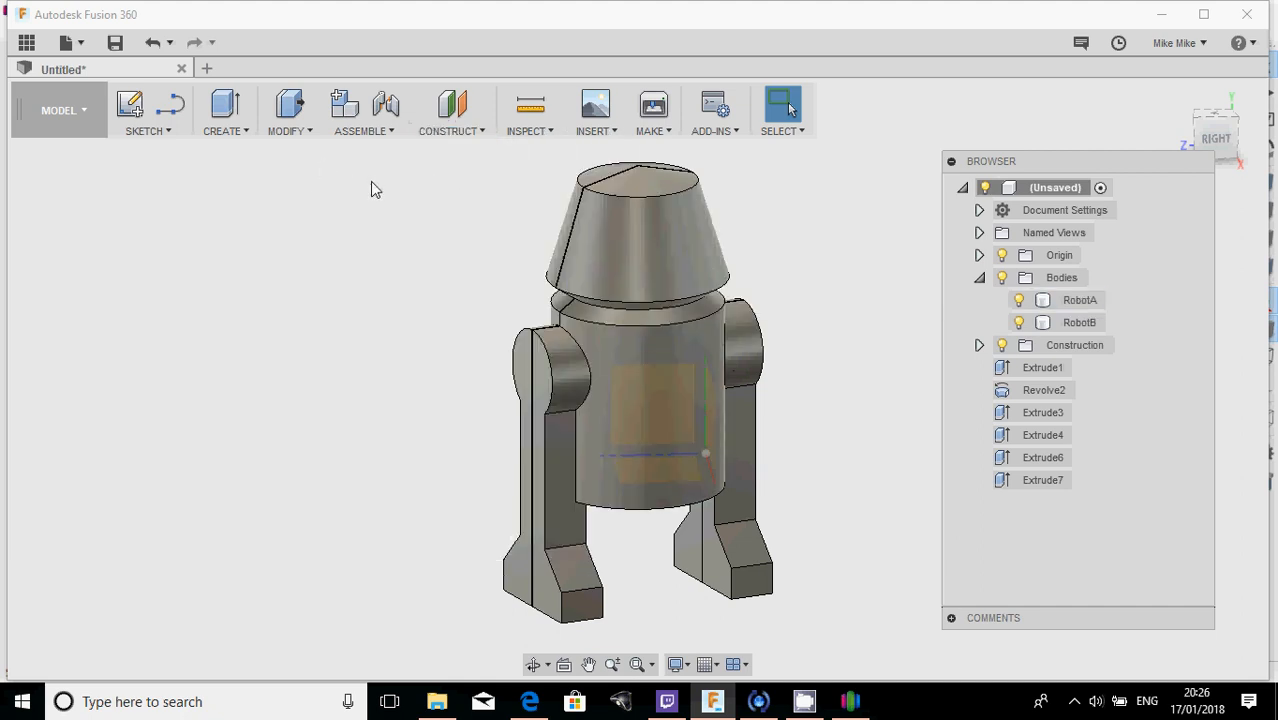
pyautogui.click(545, 131)
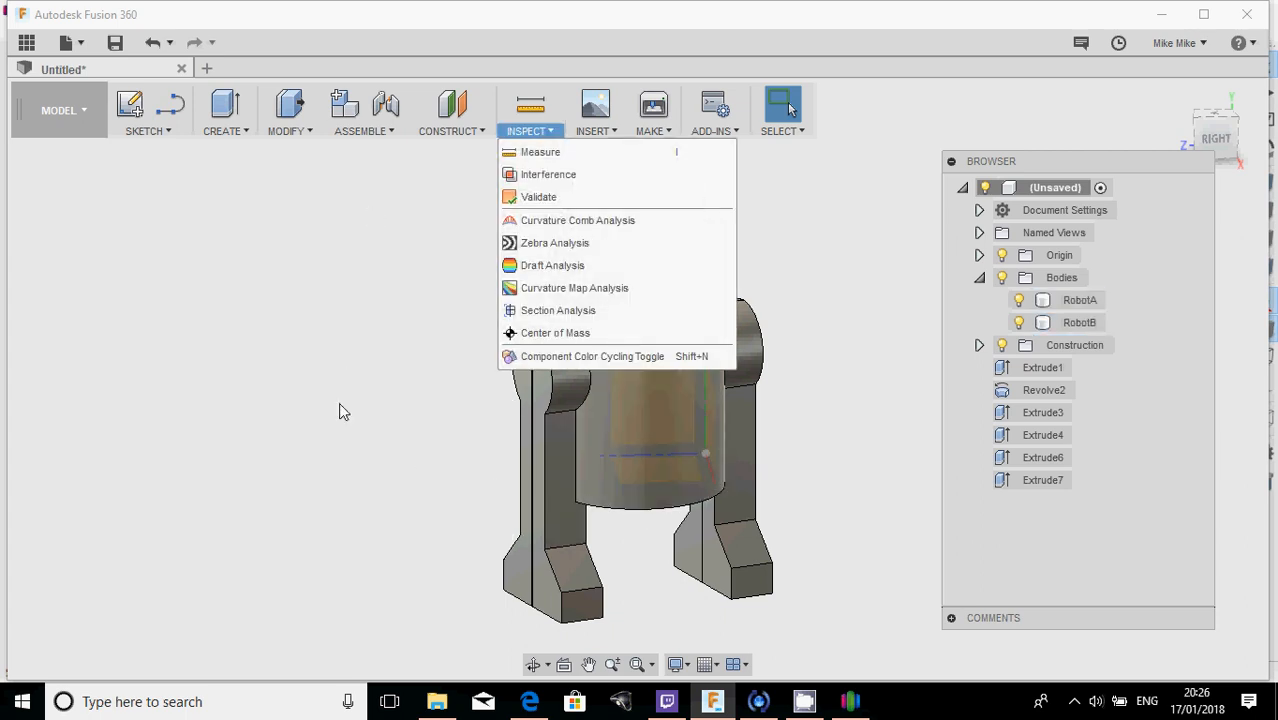
pyautogui.click(143, 336)
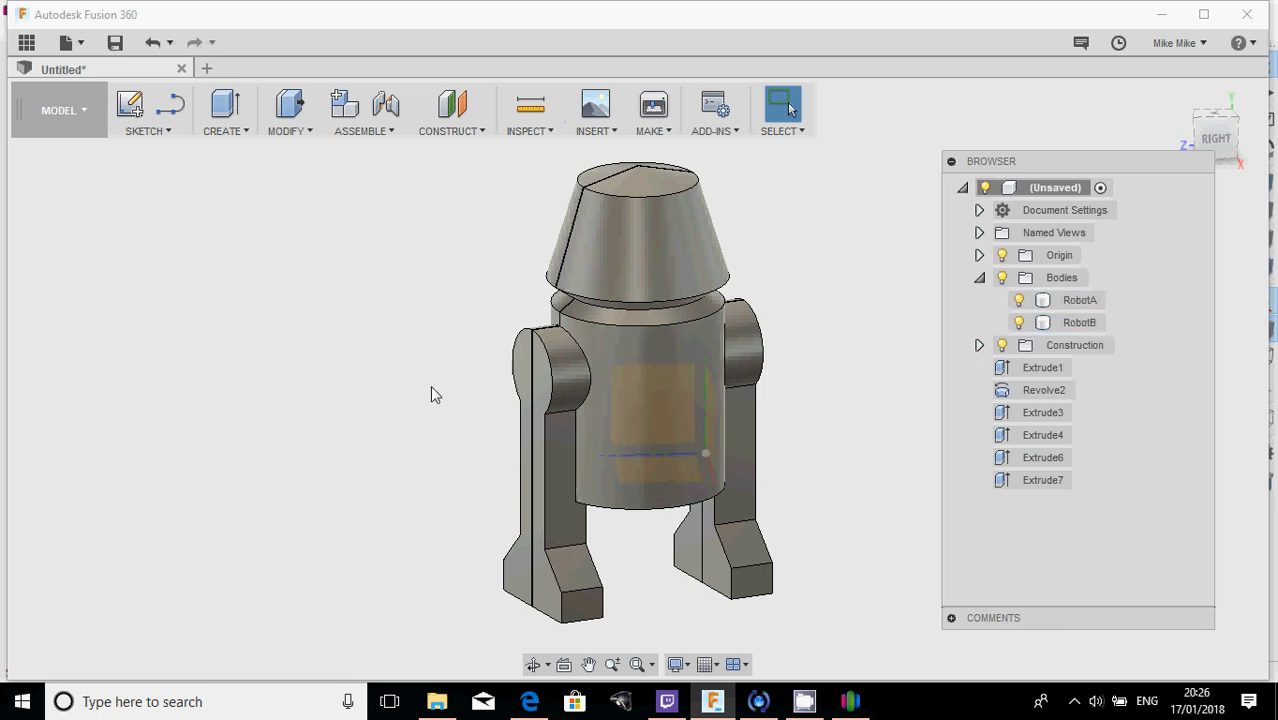
pyautogui.keyDown('shift'); pyautogui.moveTo(500, 347); pyautogui.dragTo(675, 341, button='middle'); pyautogui.keyUp('shift')
pyautogui.scroll(-1, 454, 315)
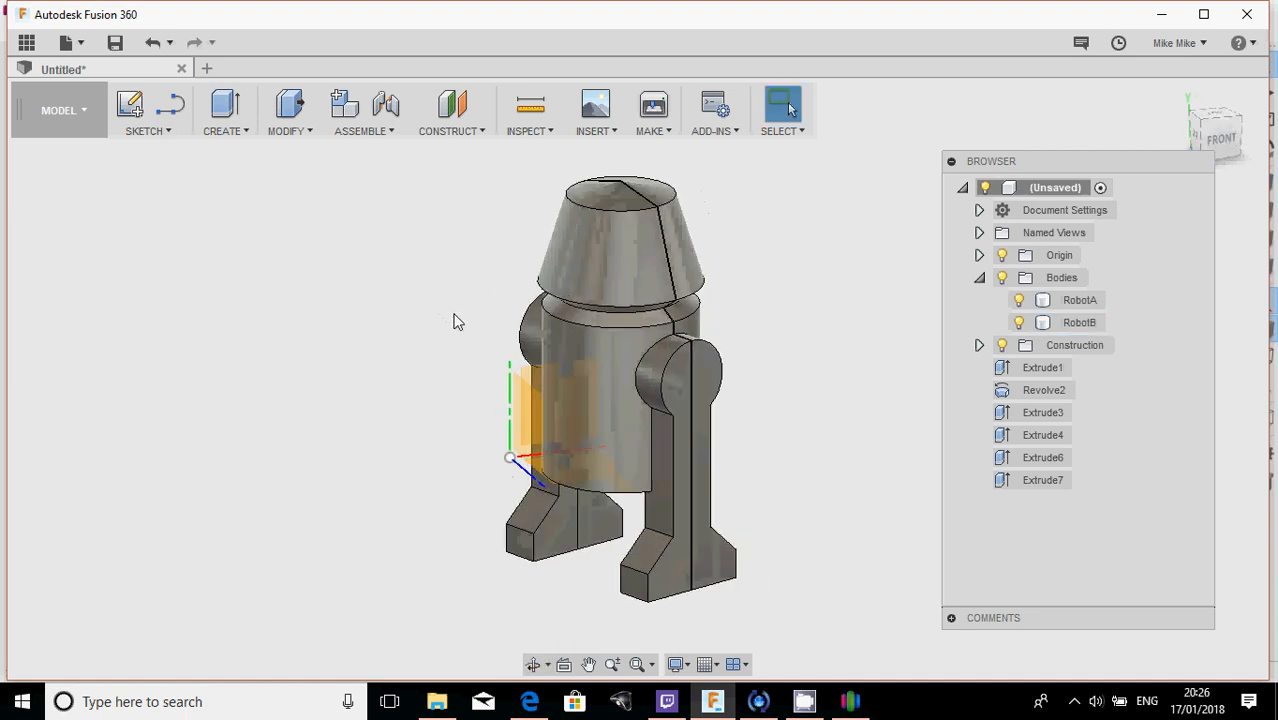
pyautogui.moveTo(457, 310); pyautogui.dragTo(380, 320, button='middle')
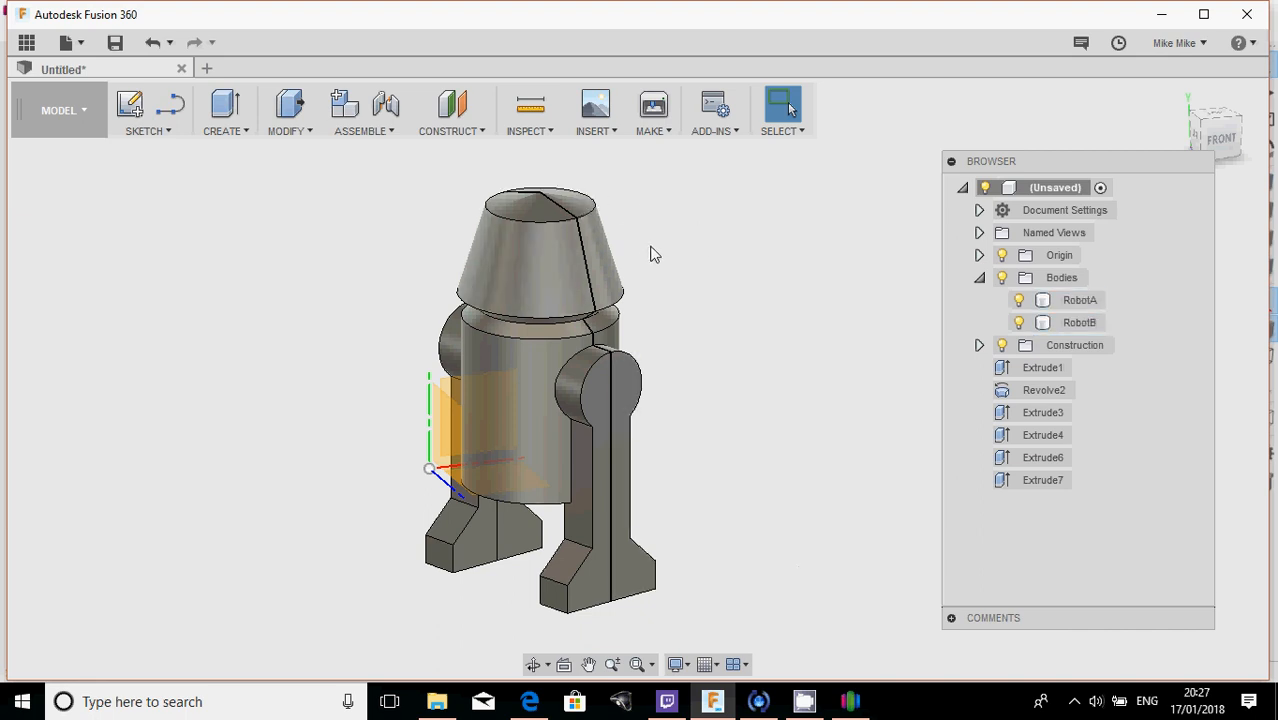
pyautogui.click(808, 702)
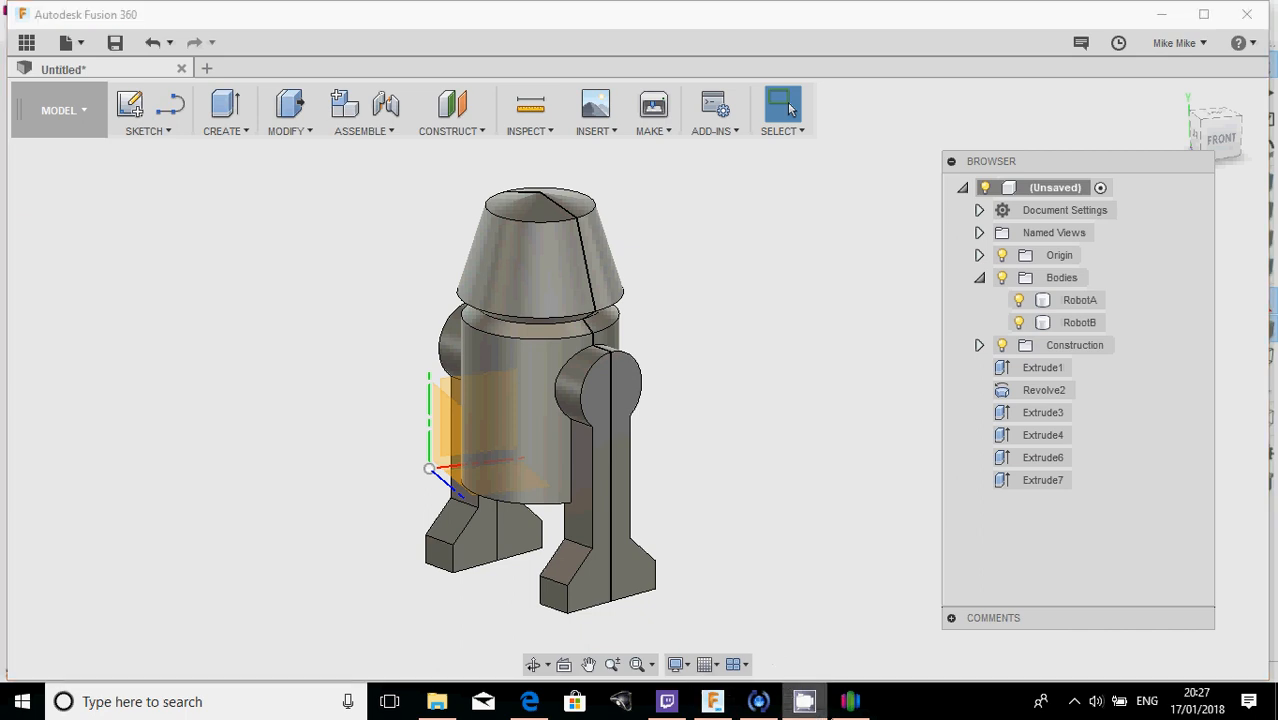
pyautogui.click(1074, 701)
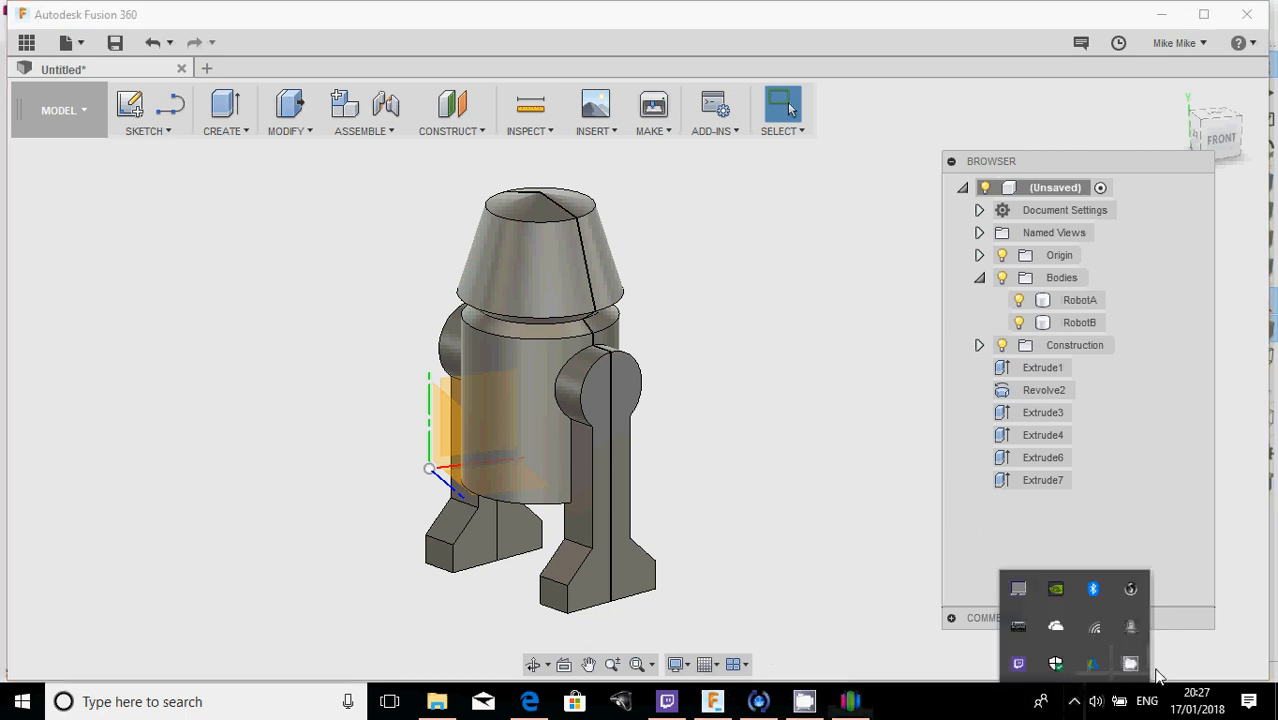